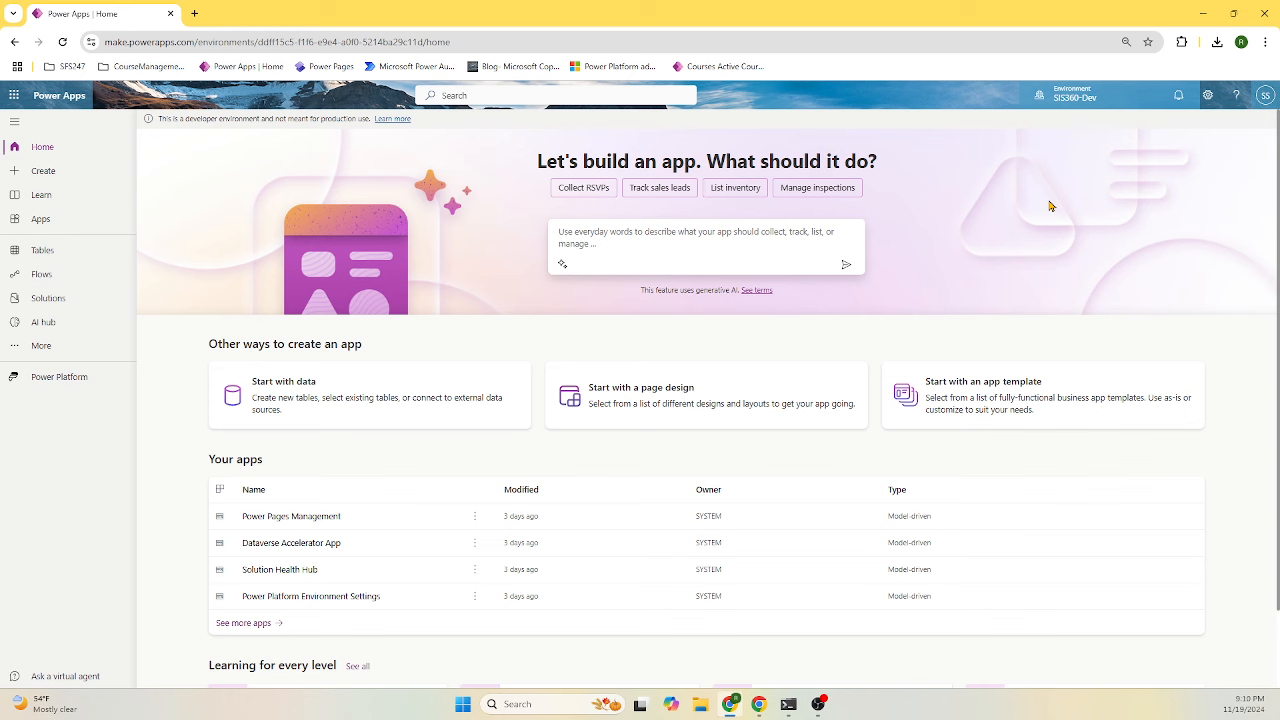
# - Confirm SIS360-Dev is the selected environment and go to its Solutions list
pyautogui.click(1073, 97)
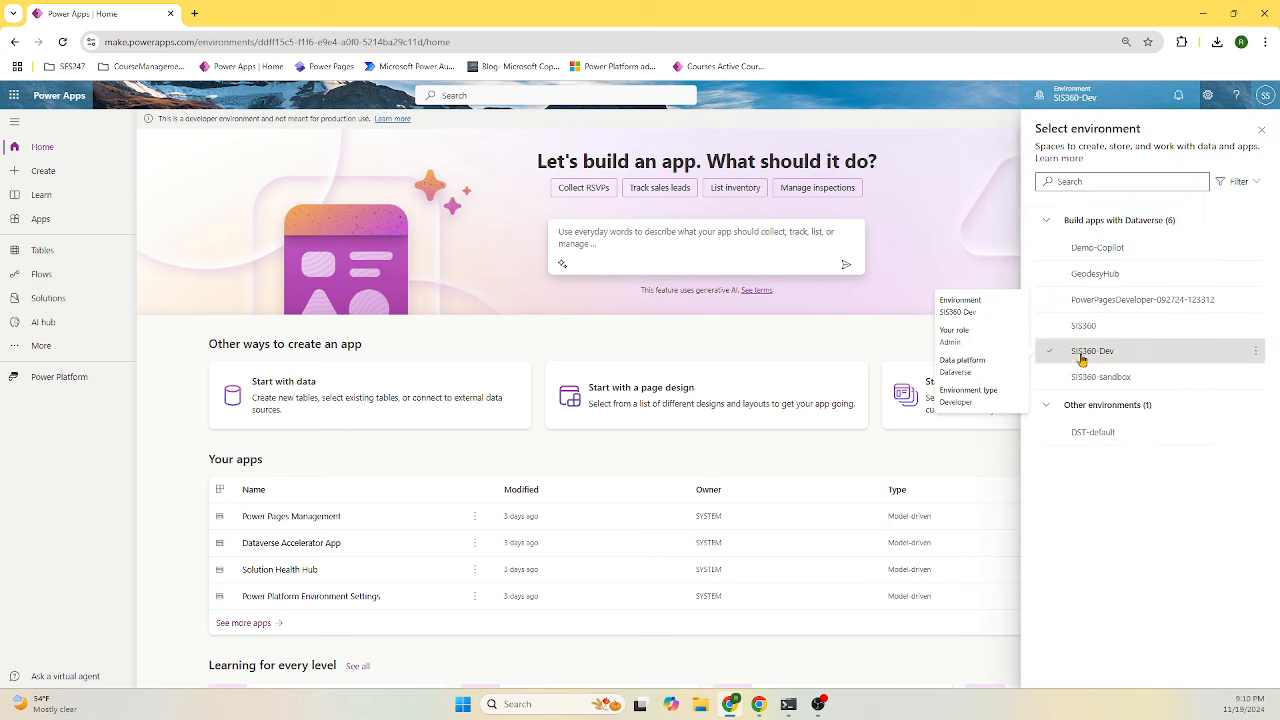
pyautogui.moveTo(1078, 360)
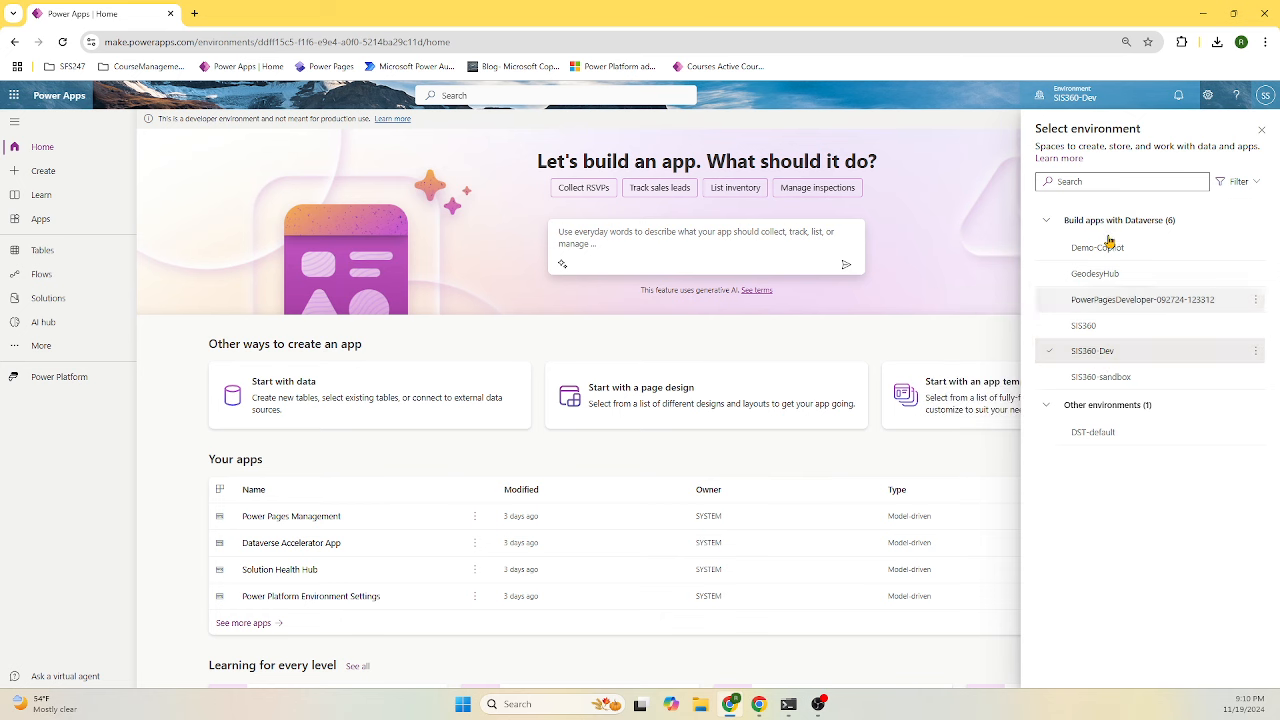
pyautogui.click(1079, 98)
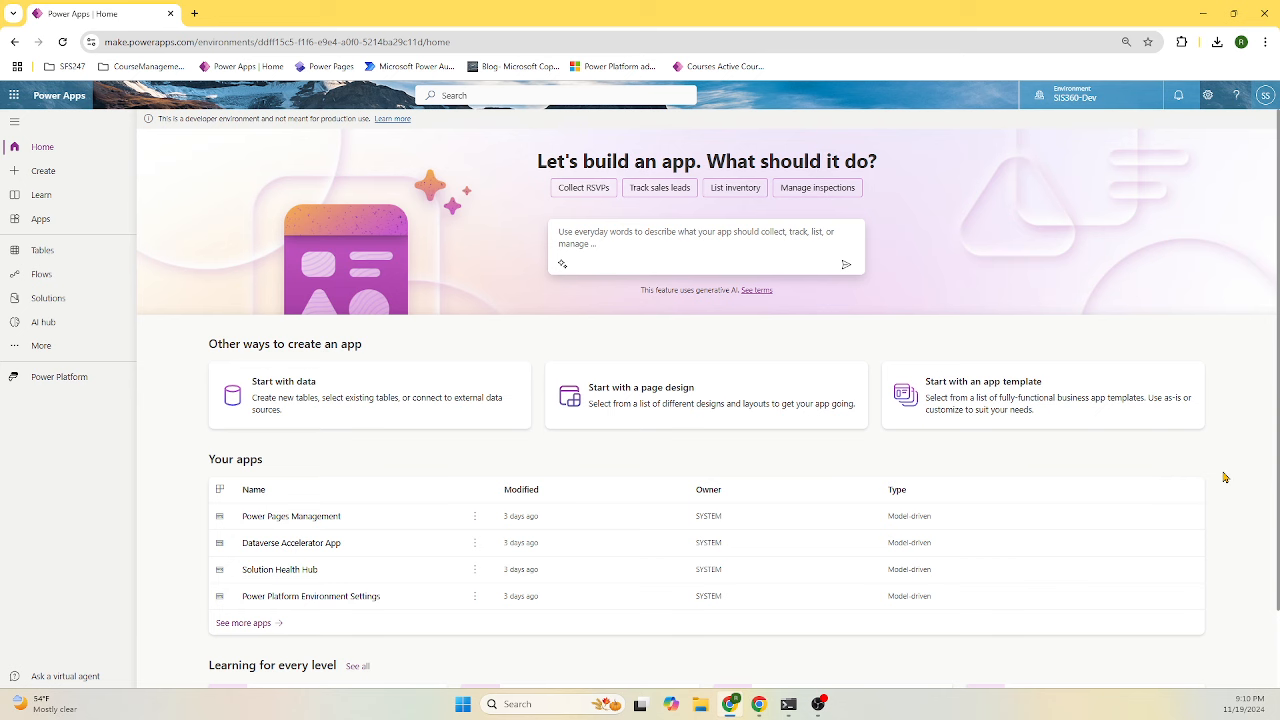
pyautogui.click(52, 304)
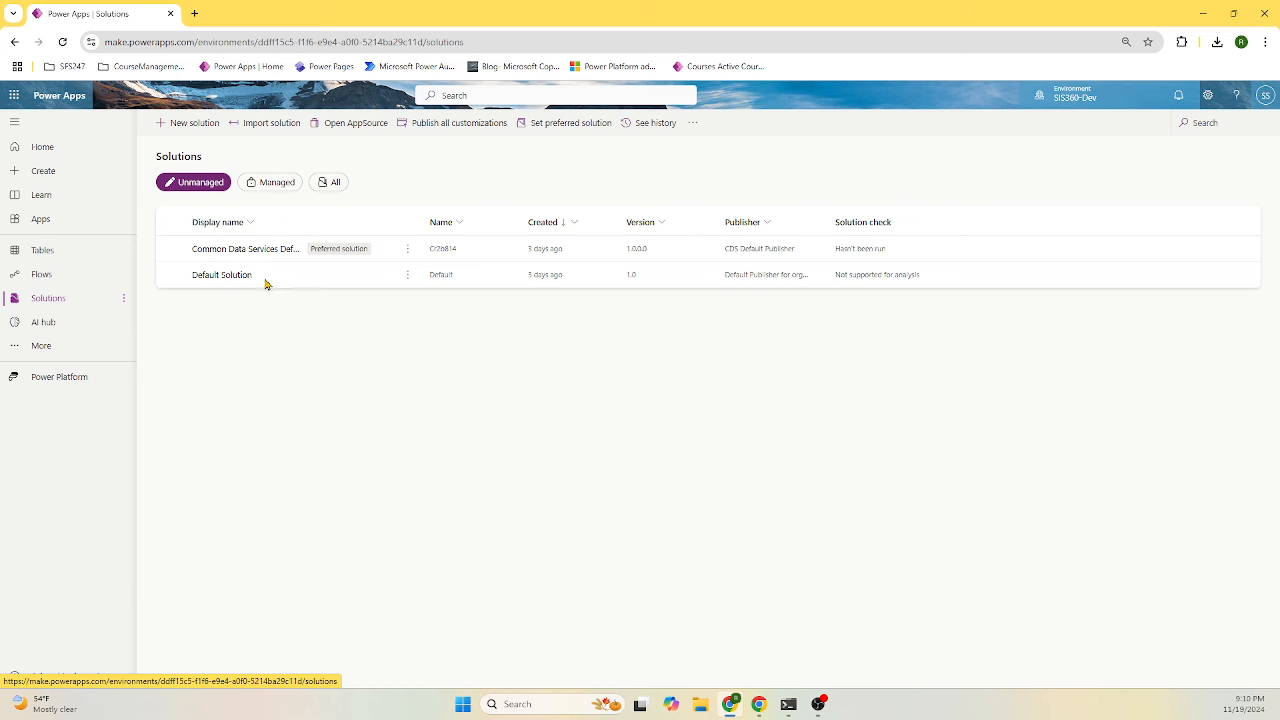
# - Start a new solution with the display name SIS360 Solution
pyautogui.click(203, 124)
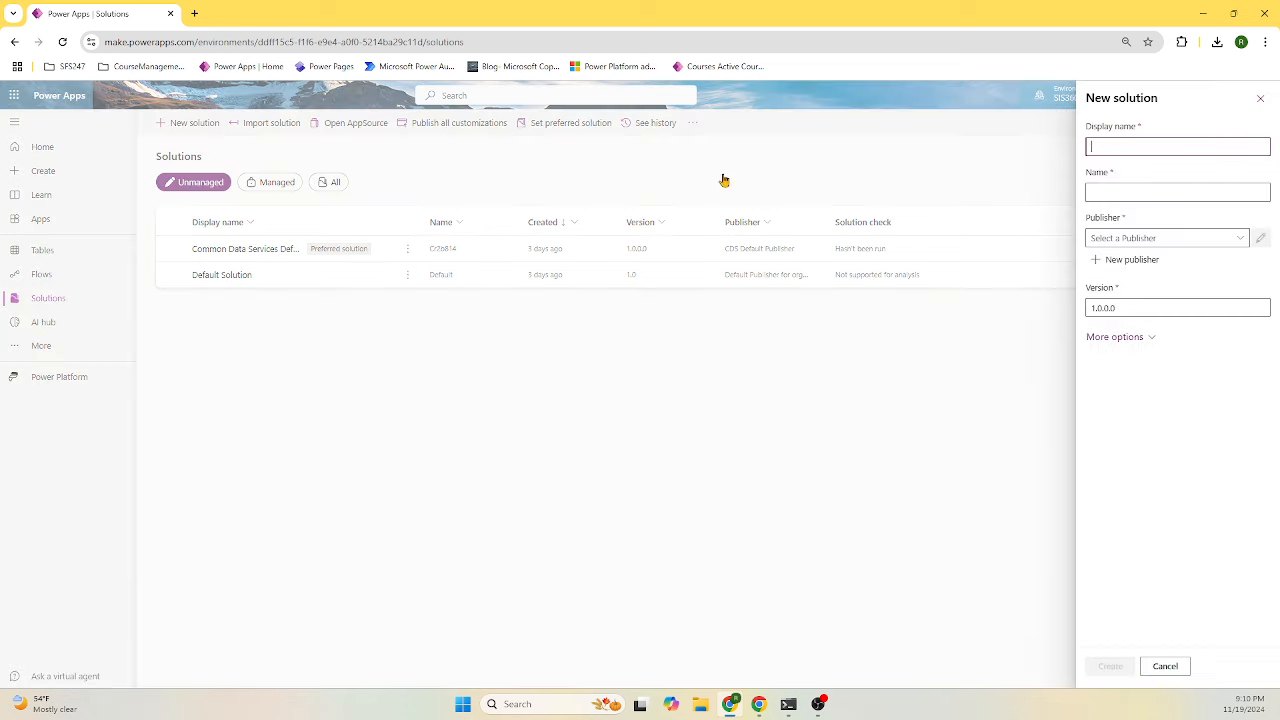
pyautogui.click(1199, 148)
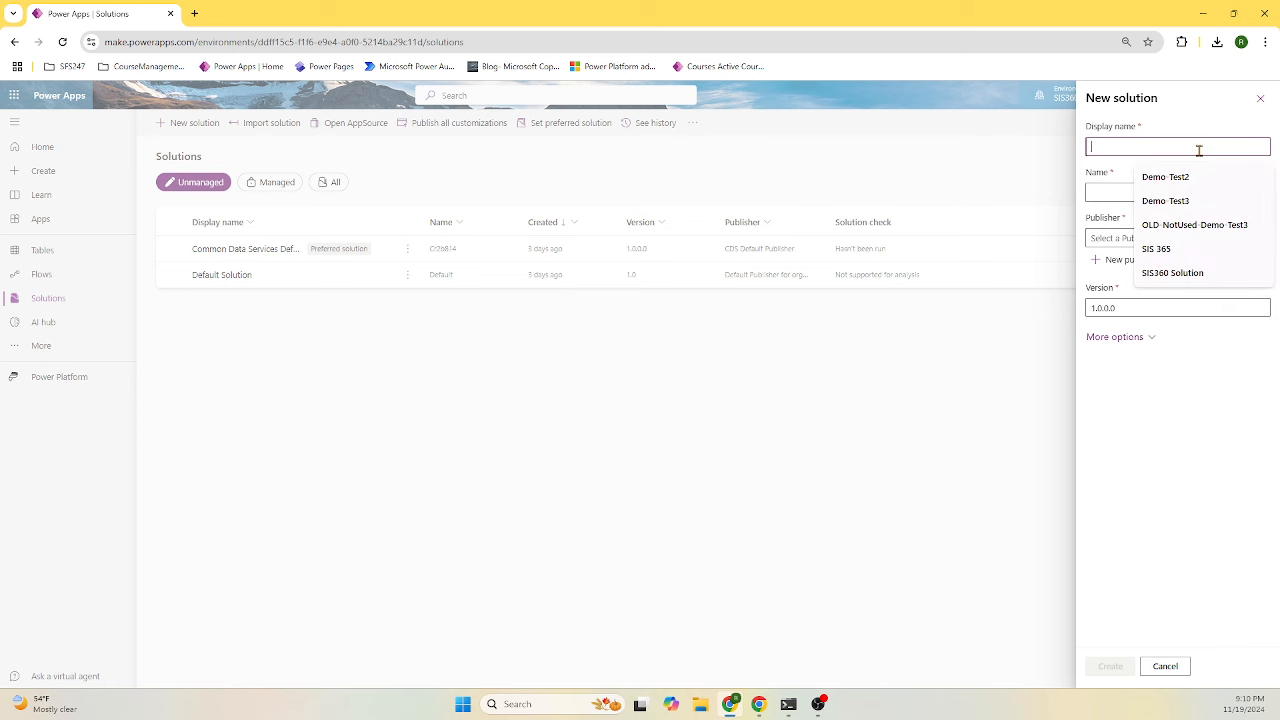
pyautogui.click(1180, 272)
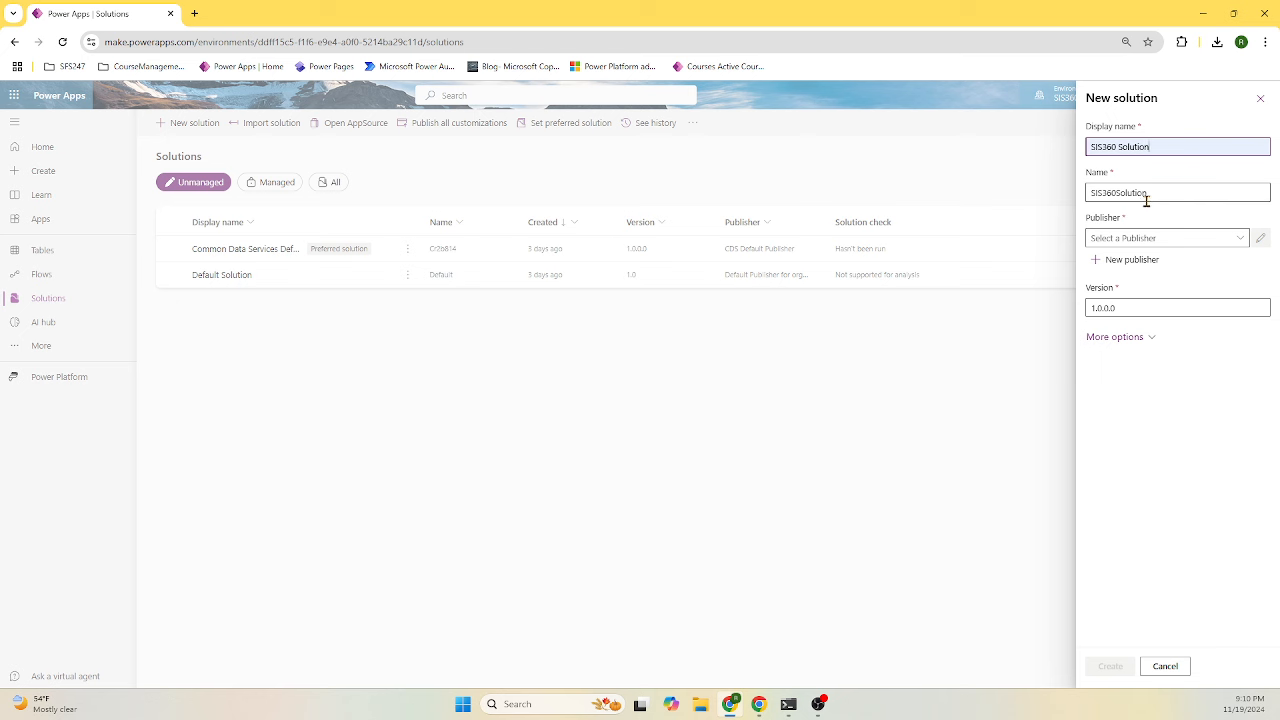
# - Check the existing publishers, then begin a new publisher named Sis360Publisher new
pyautogui.click(1240, 238)
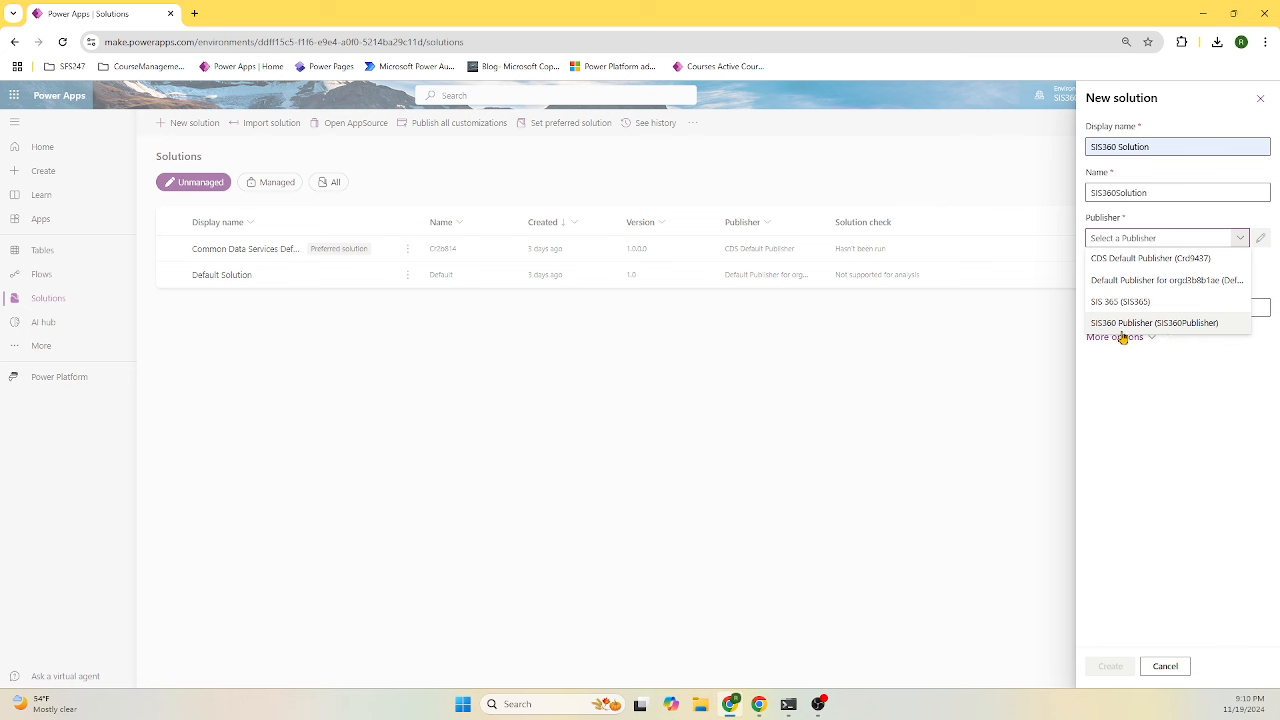
pyautogui.click(1271, 273)
pyautogui.click(1137, 262)
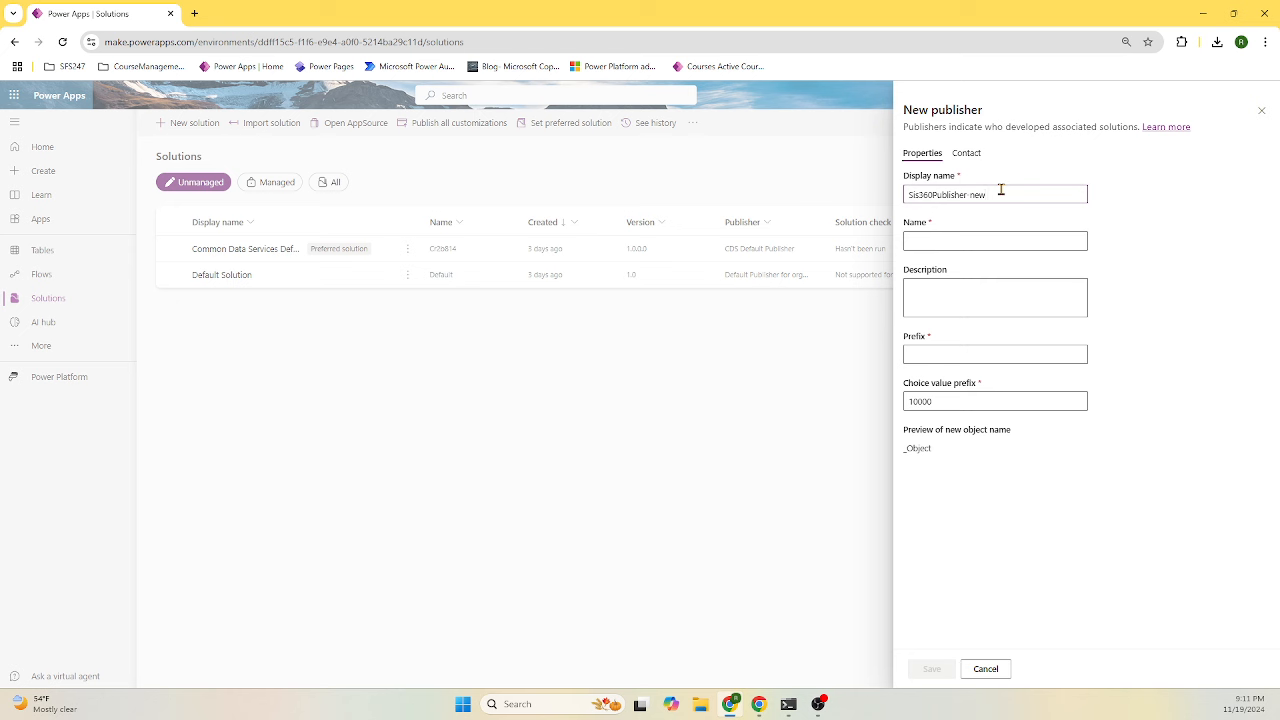
# - Copy the publisher display name into Name and write a Course Mgmt App description
pyautogui.moveTo(998, 194); pyautogui.dragTo(842, 196)
pyautogui.hotkey('ctrl', 'c')
pyautogui.click(1003, 240)
pyautogui.hotkey('ctrl', 'v')
pyautogui.click(994, 299)
pyautogui.hotkey('ctrl', 'v')
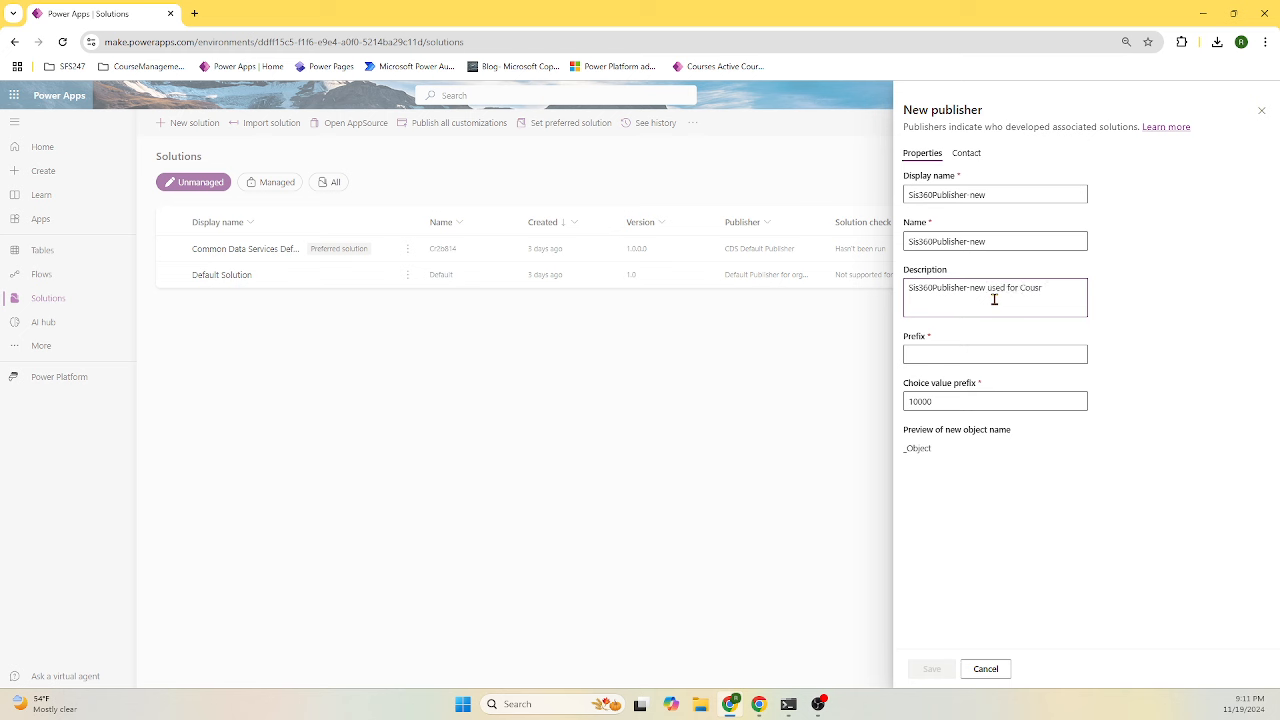
pyautogui.press('BackSpace')
pyautogui.press('BackSpace')
pyautogui.write('rse Mgmt App')
# - Set the publisher prefix to sis360v1 and save the publisher
pyautogui.click(987, 351)
pyautogui.write('s')
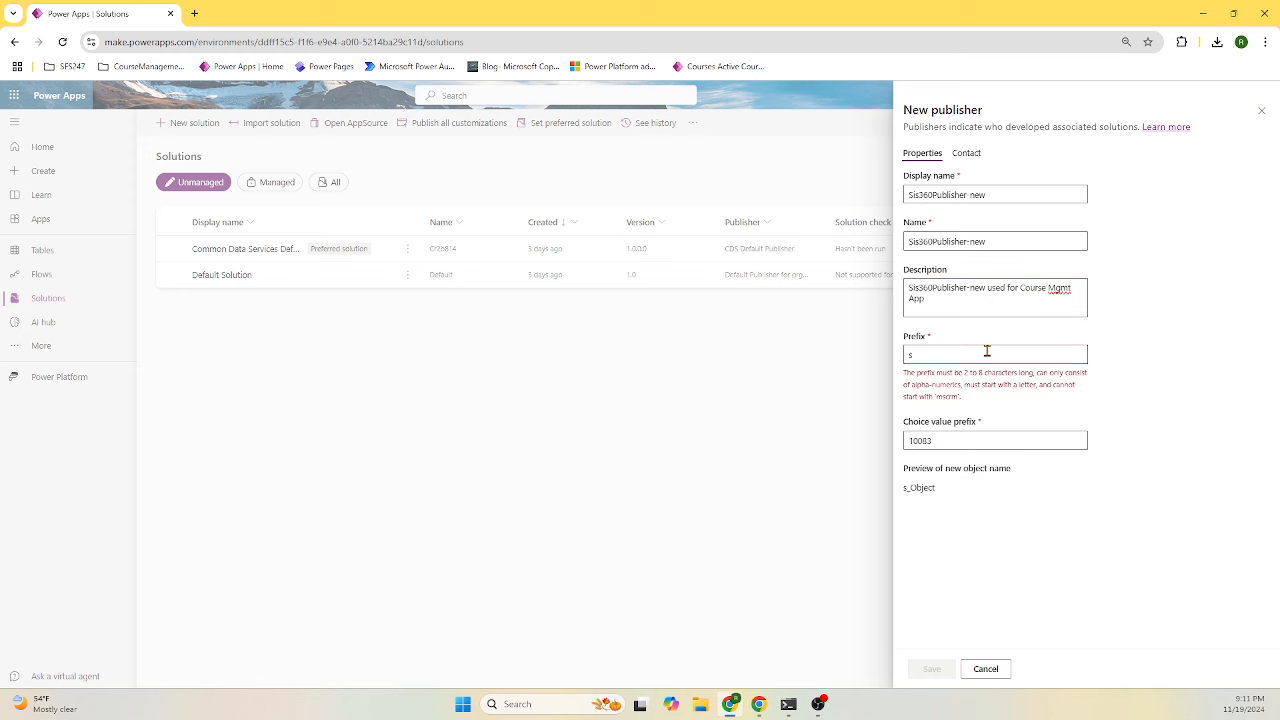
pyautogui.write('is')
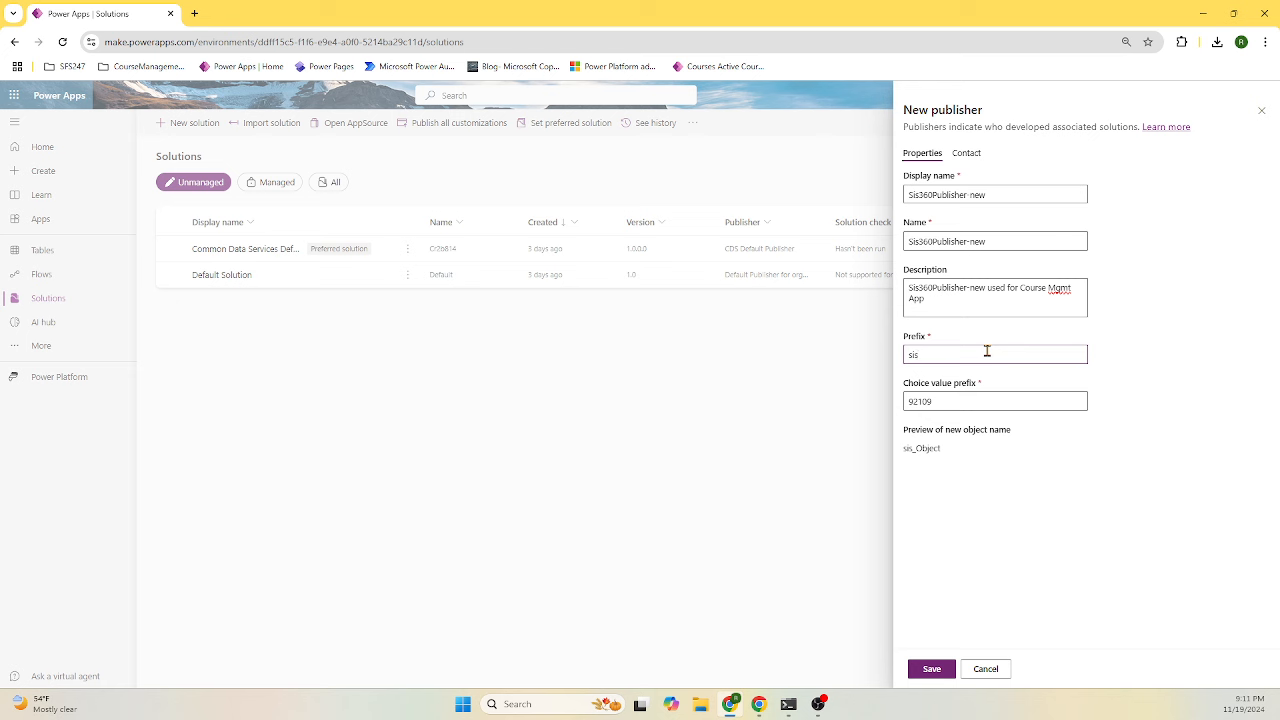
pyautogui.write('360v1')
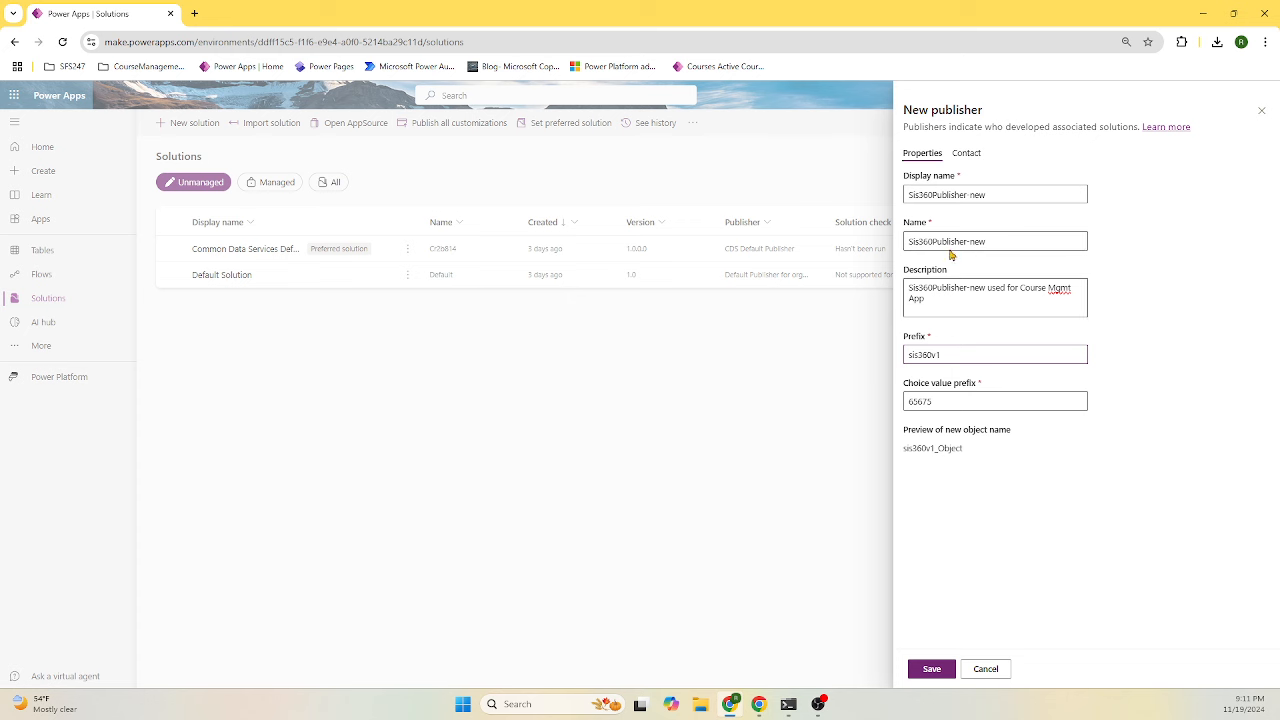
pyautogui.click(932, 668)
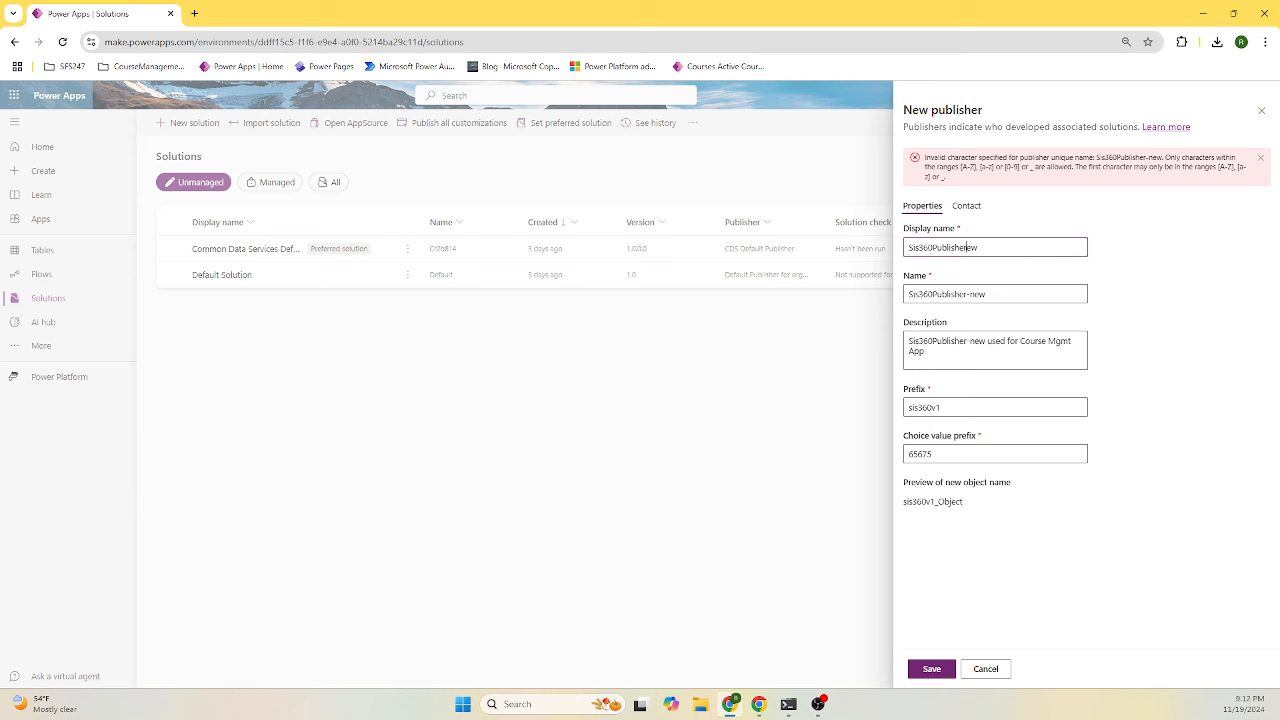
# - Correct the display name to Sis360Publisher New and Name to Sis360Publishernew, then save again
pyautogui.write('N')
pyautogui.click(968, 294)
pyautogui.click(938, 670)
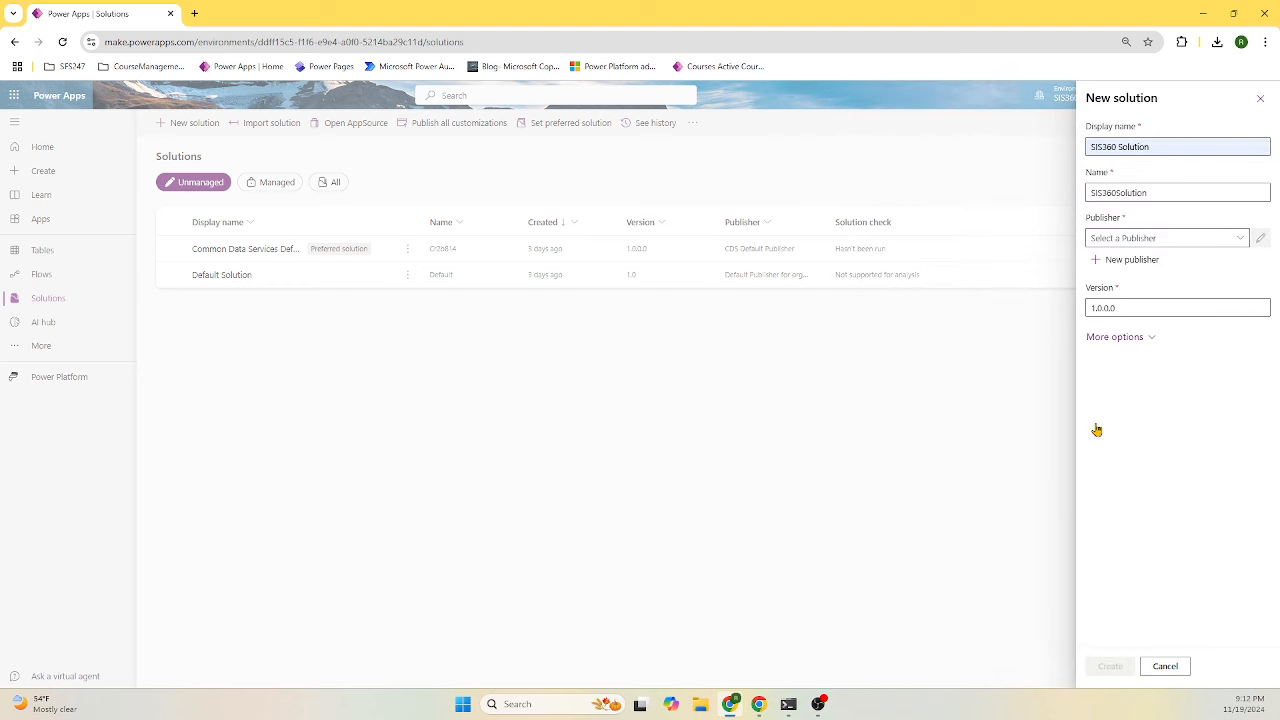
# - Assign SIS360 Publisher (SIS360Publisher) to SIS360 Solution and create it
pyautogui.click(1241, 238)
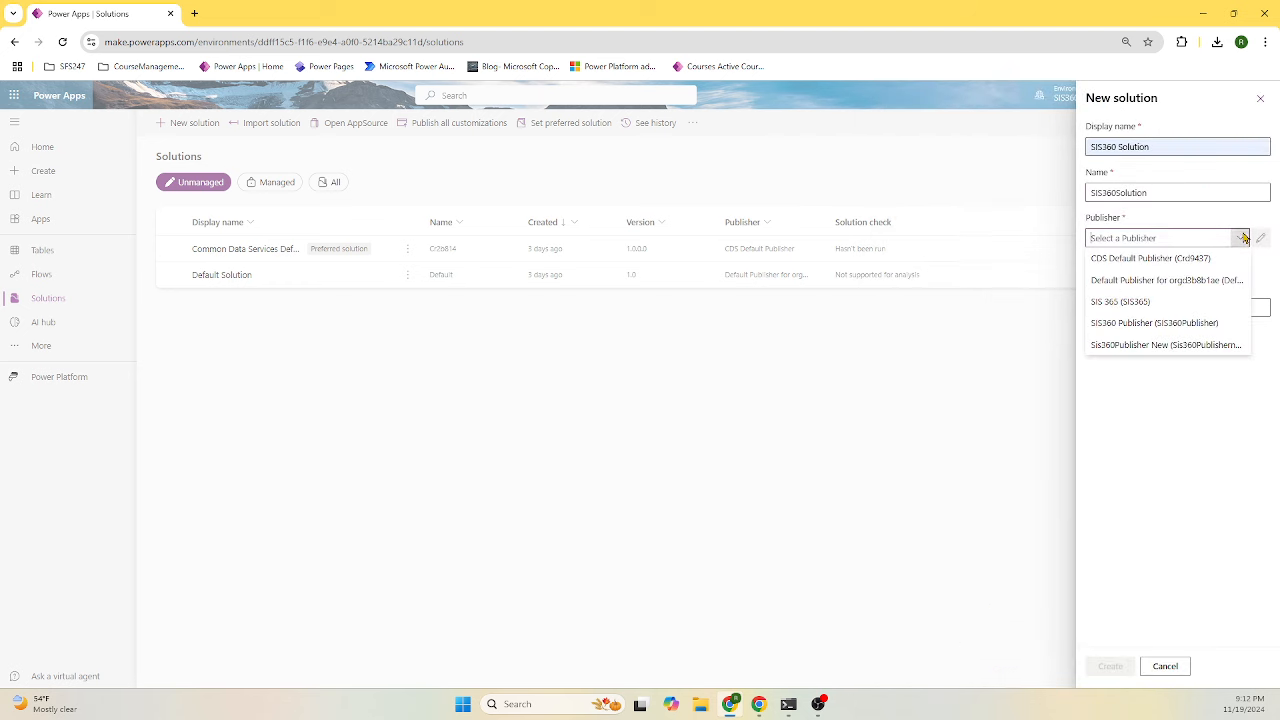
pyautogui.click(1188, 323)
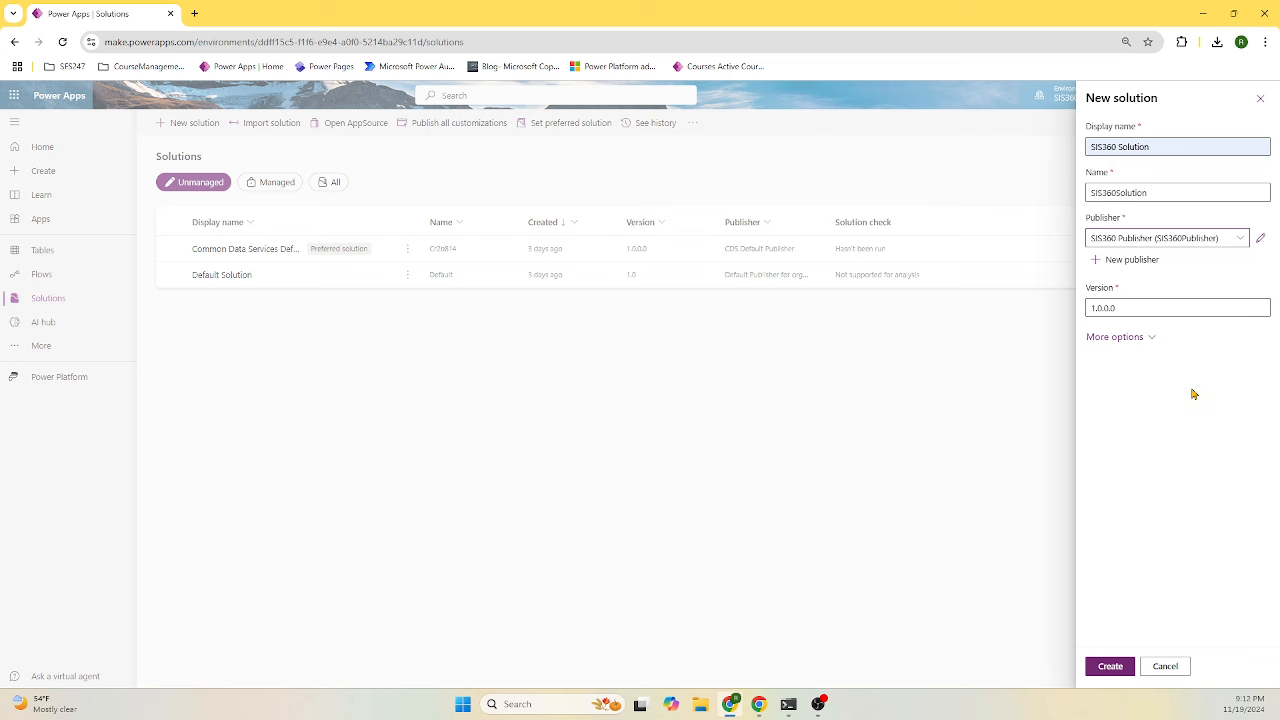
pyautogui.click(1112, 668)
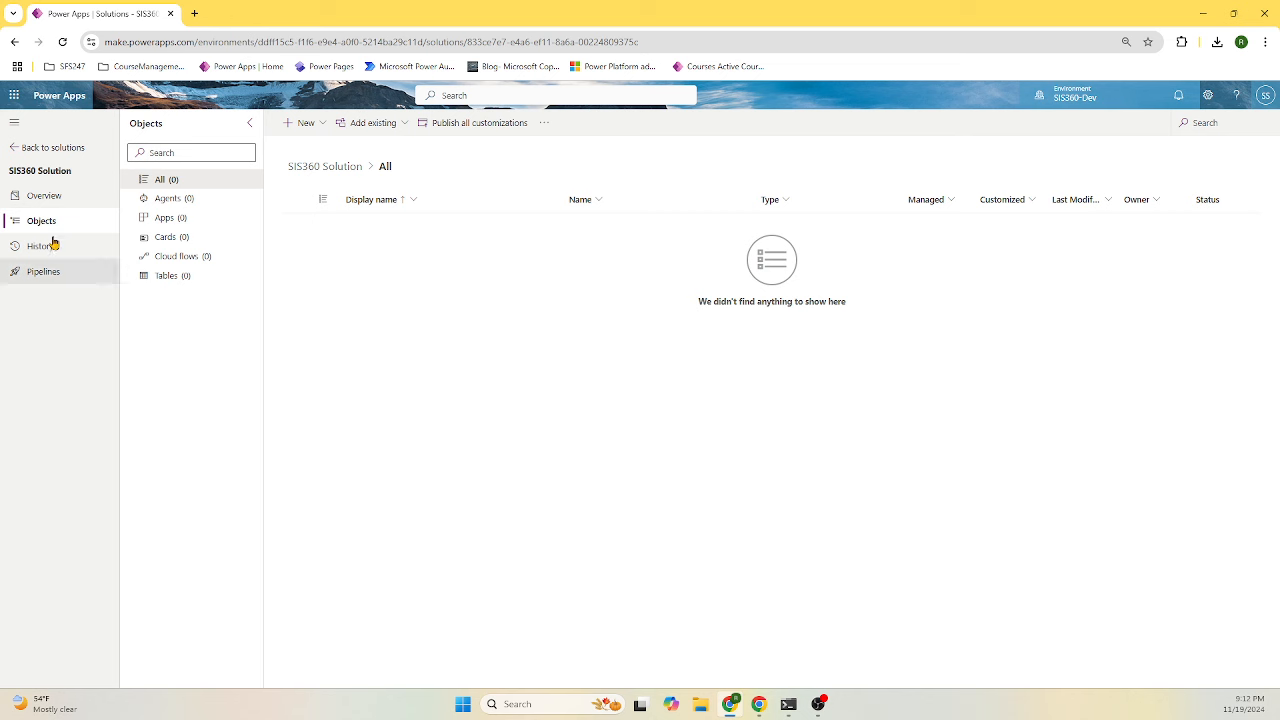
# - Return to the Solutions list and recheck that SIS360-Dev is the environment
pyautogui.click(50, 148)
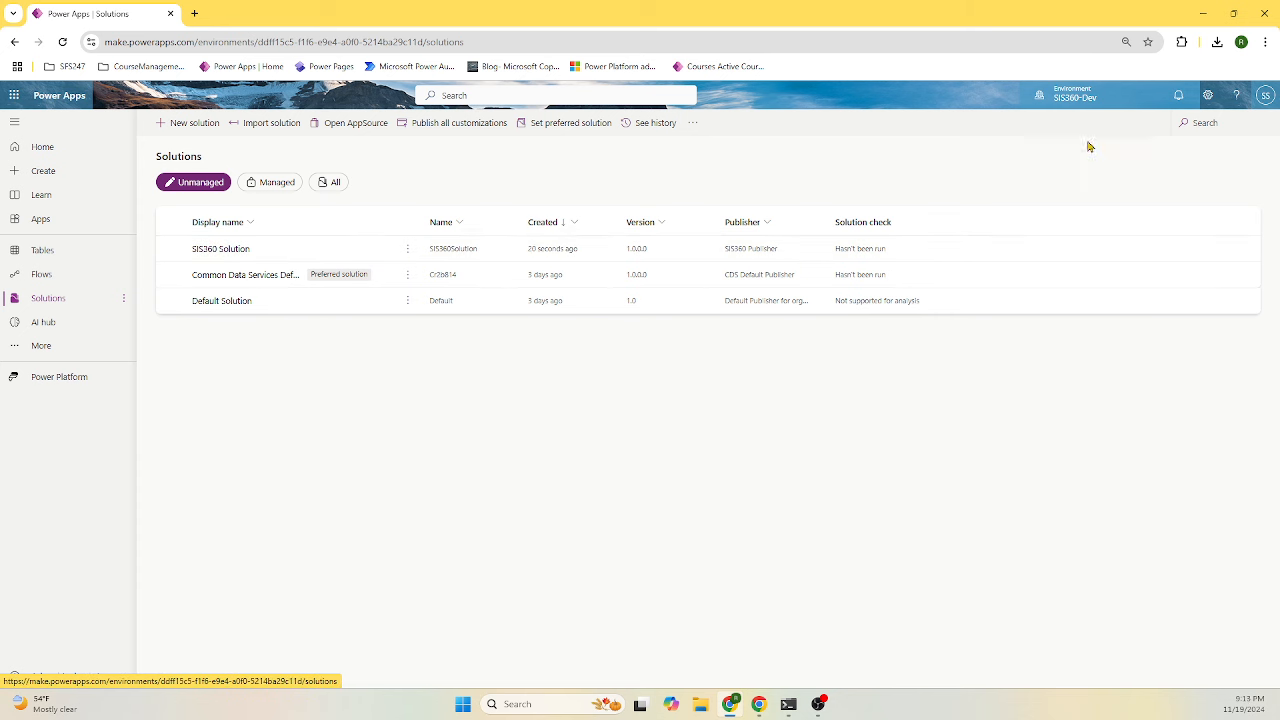
pyautogui.click(1080, 100)
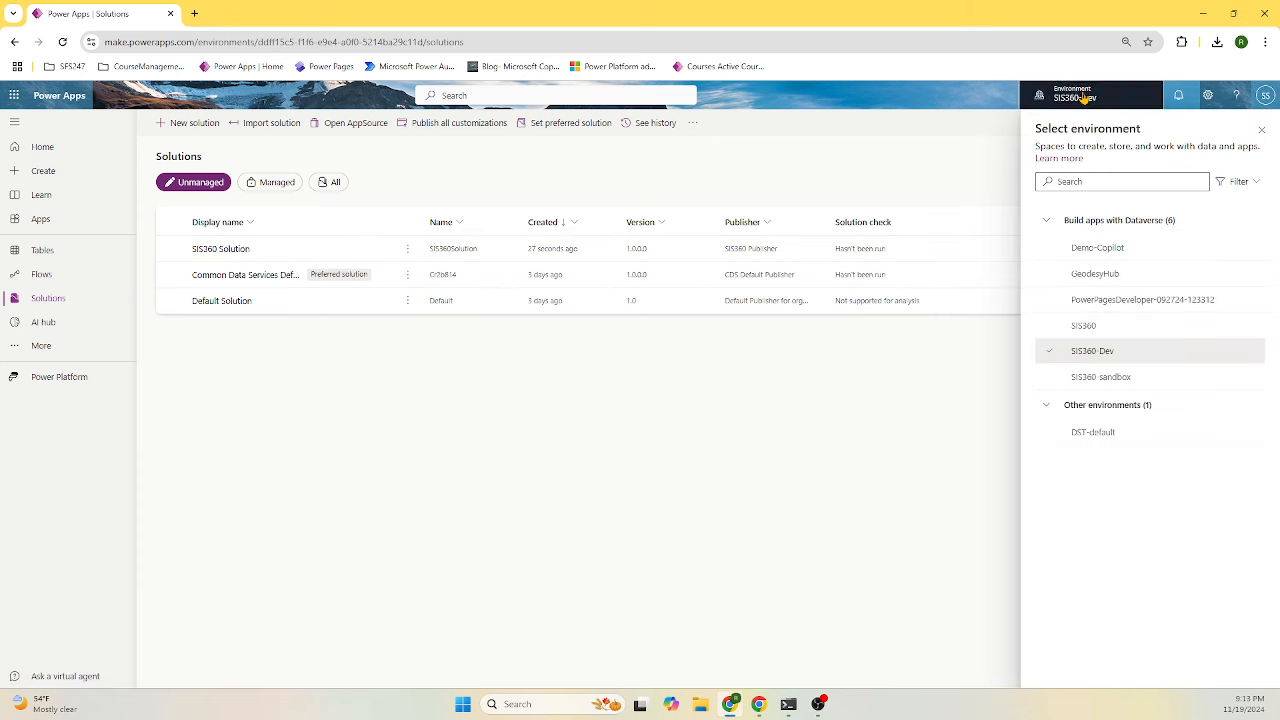
pyautogui.click(1075, 97)
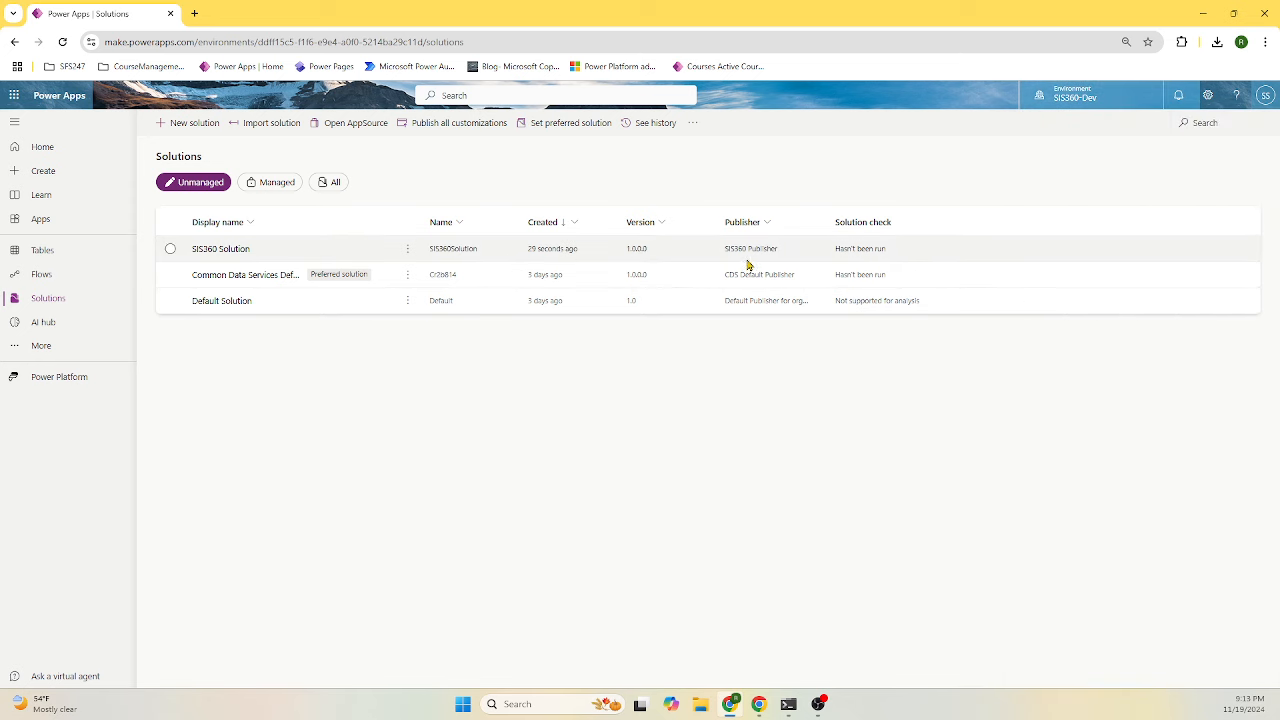
# - Open SIS360 Solution, review its Overview details, then go back to its Objects page
pyautogui.click(237, 252)
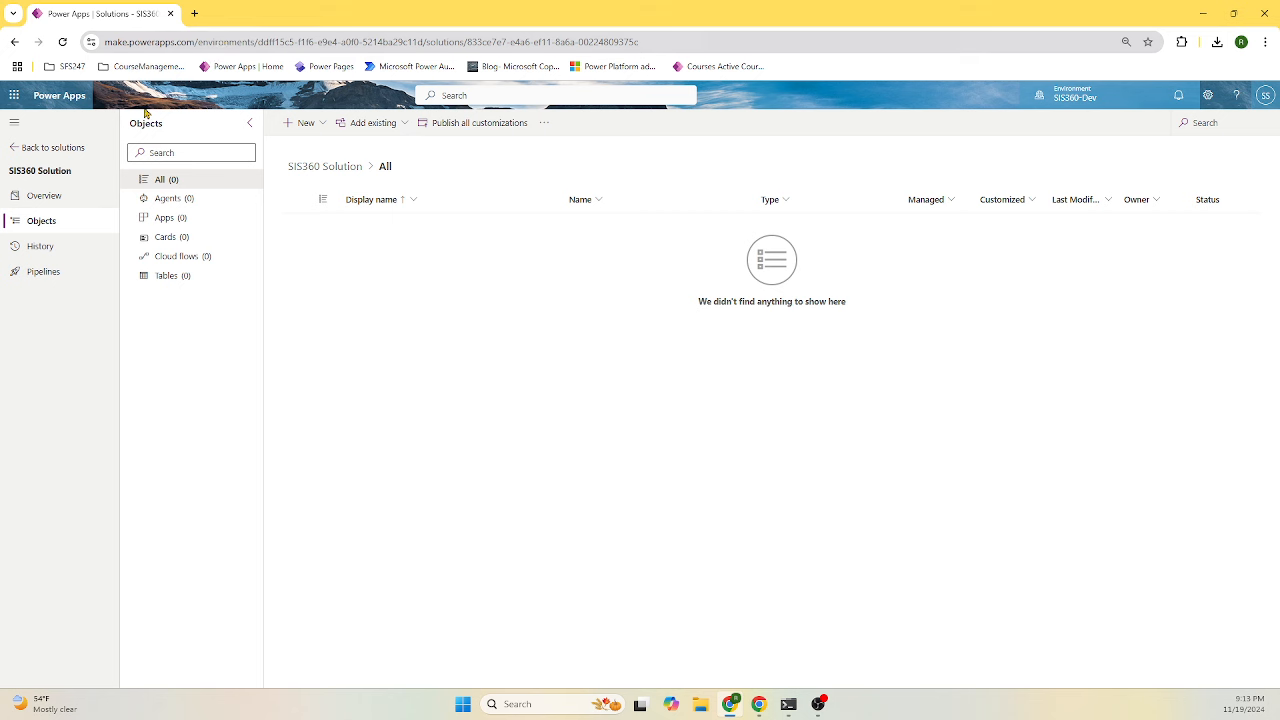
pyautogui.click(72, 200)
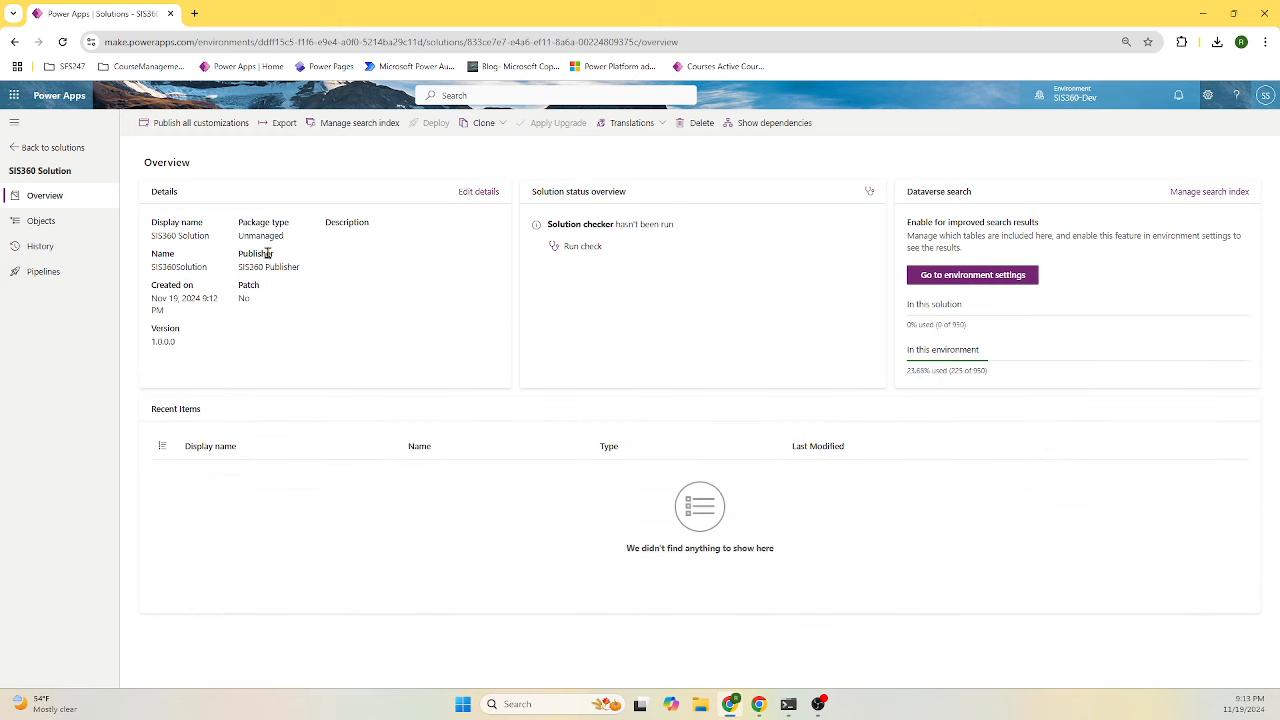
pyautogui.click(45, 221)
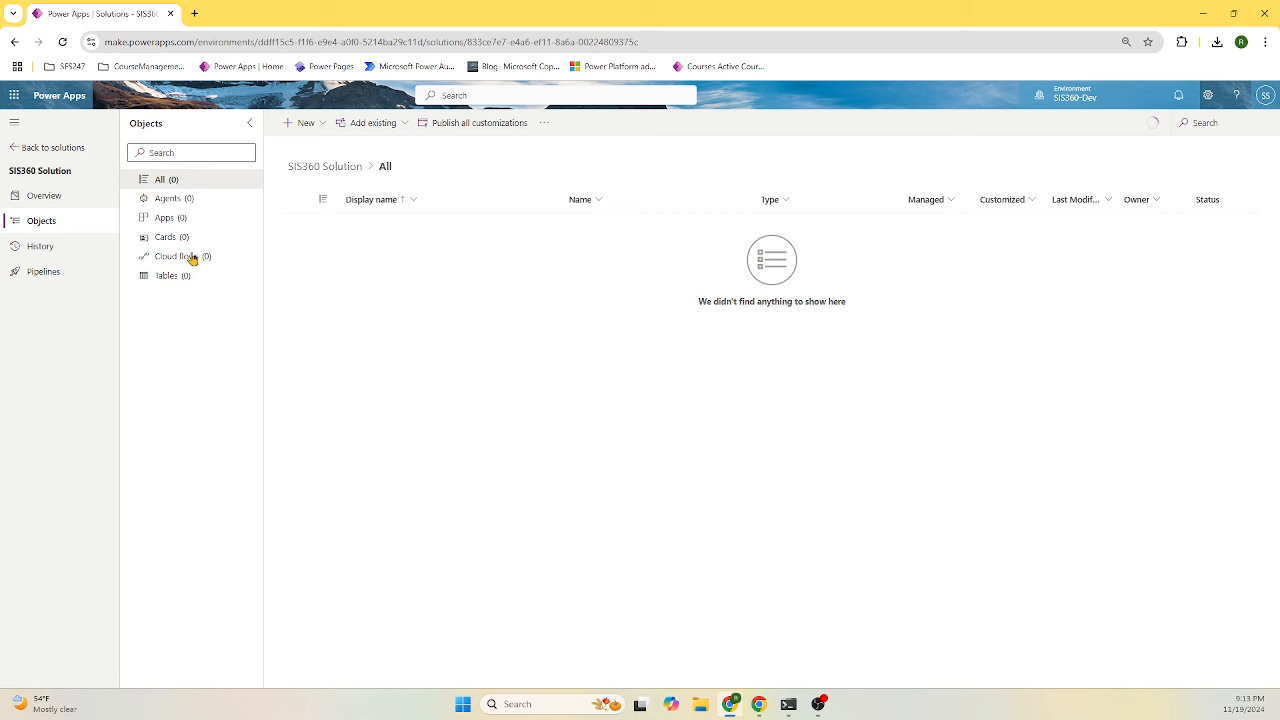
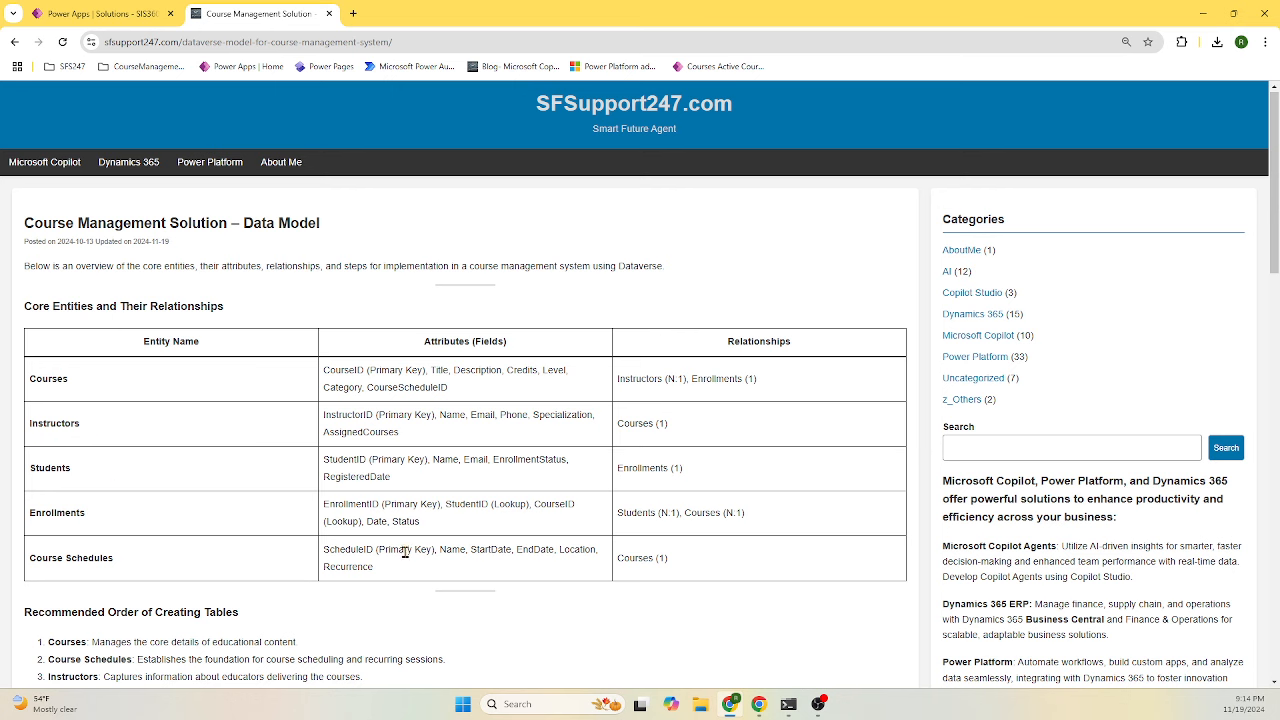
# - Scroll the course data model article and move its tab into a separate window
pyautogui.scroll(-3, 402, 548)
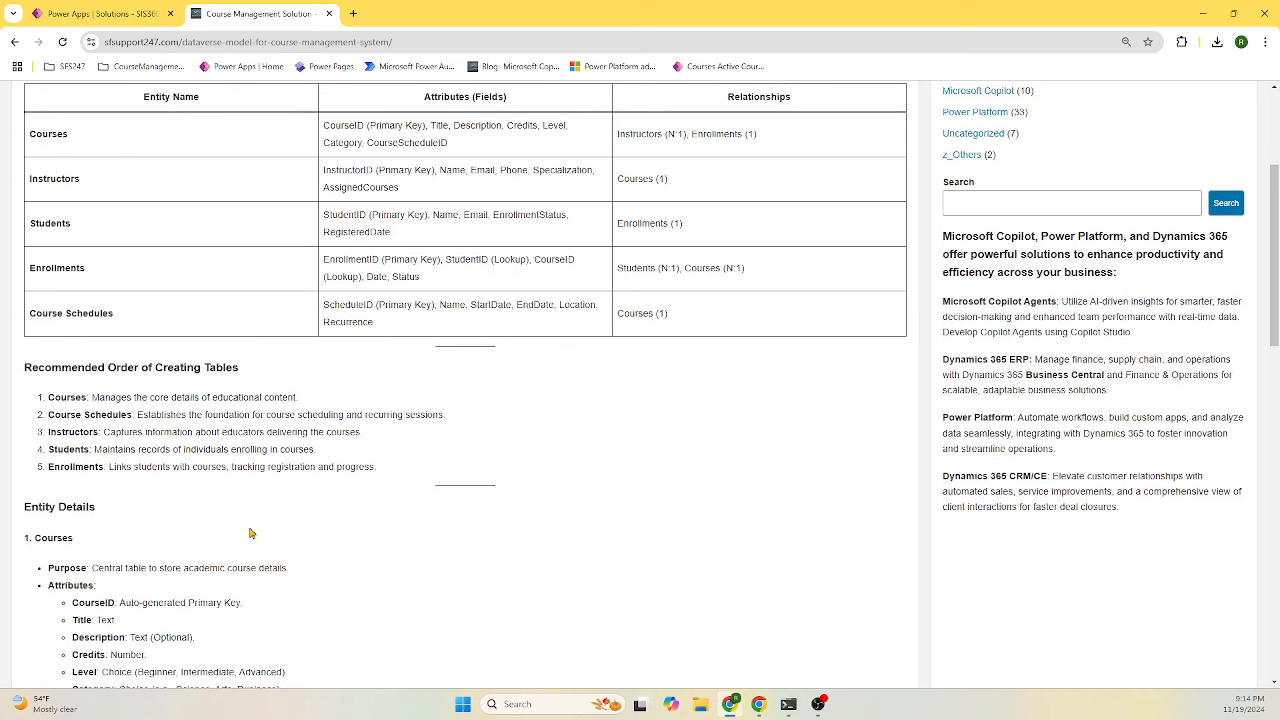
pyautogui.scroll(3, 253, 534)
pyautogui.moveTo(258, 14); pyautogui.dragTo(1279, 230)
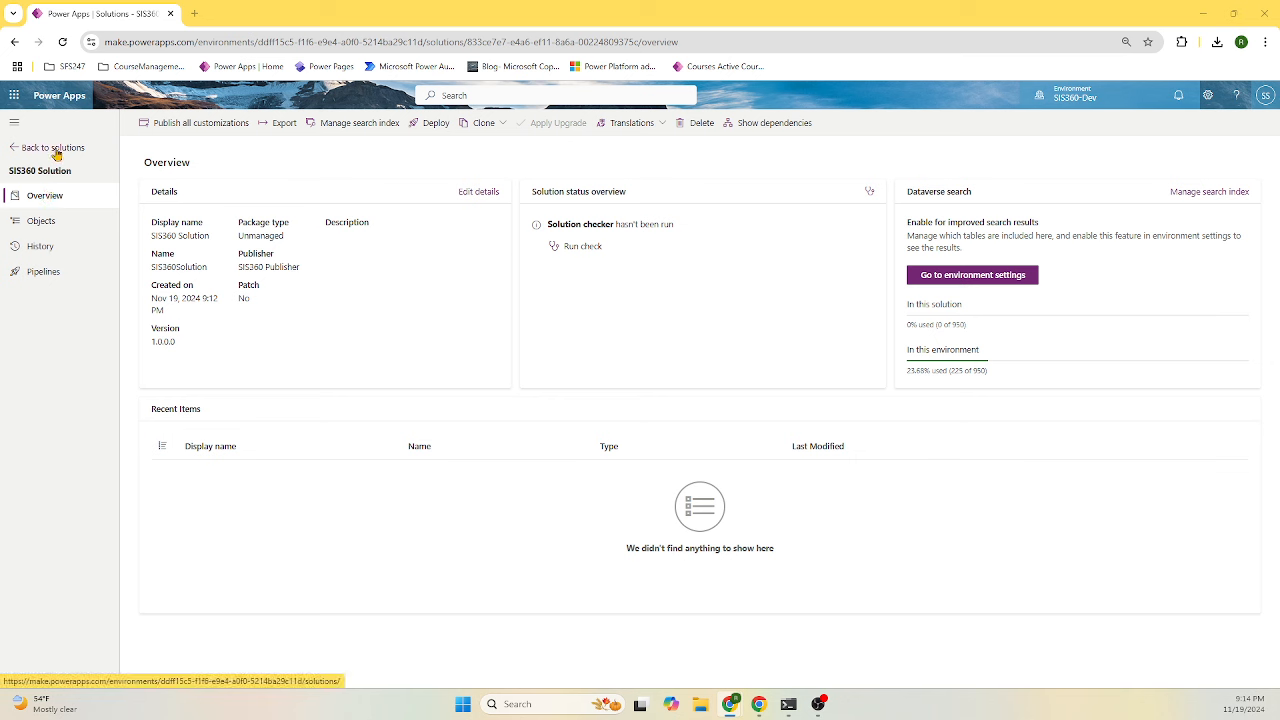
# - Filter SIS360 Solution's objects to Tables and bring up the New > Table options
pyautogui.click(46, 222)
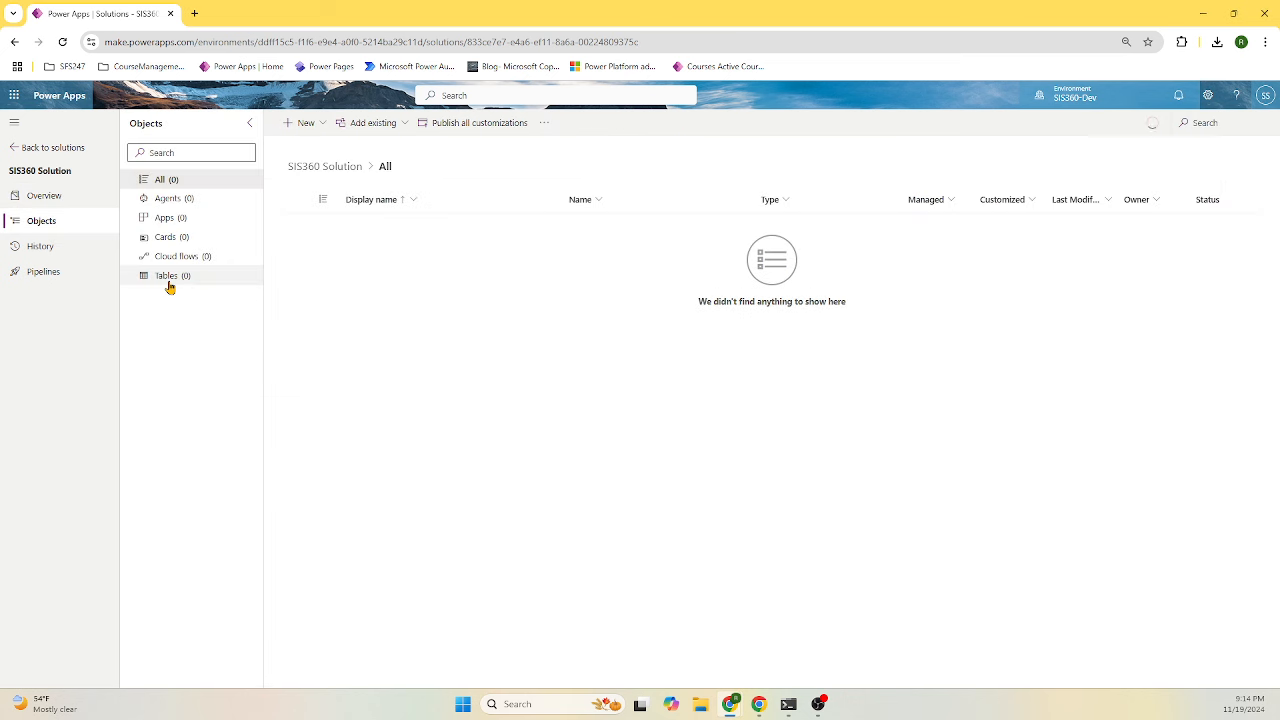
pyautogui.click(167, 281)
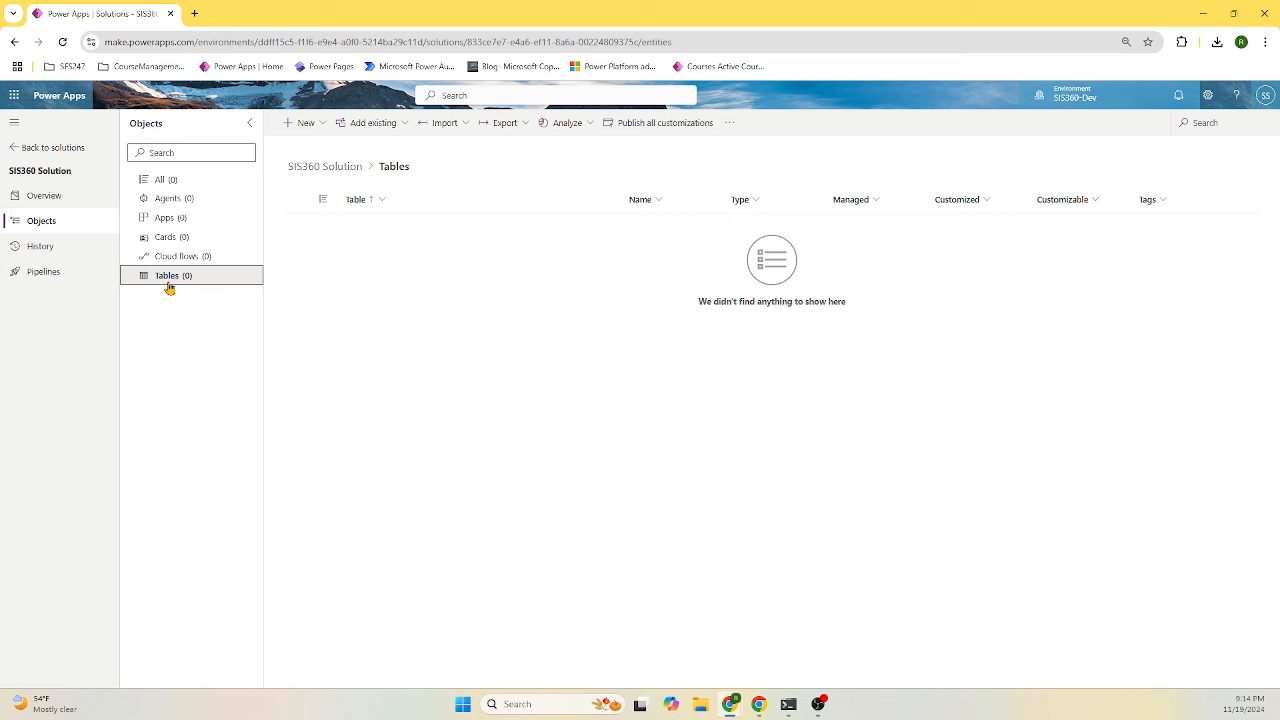
pyautogui.click(320, 126)
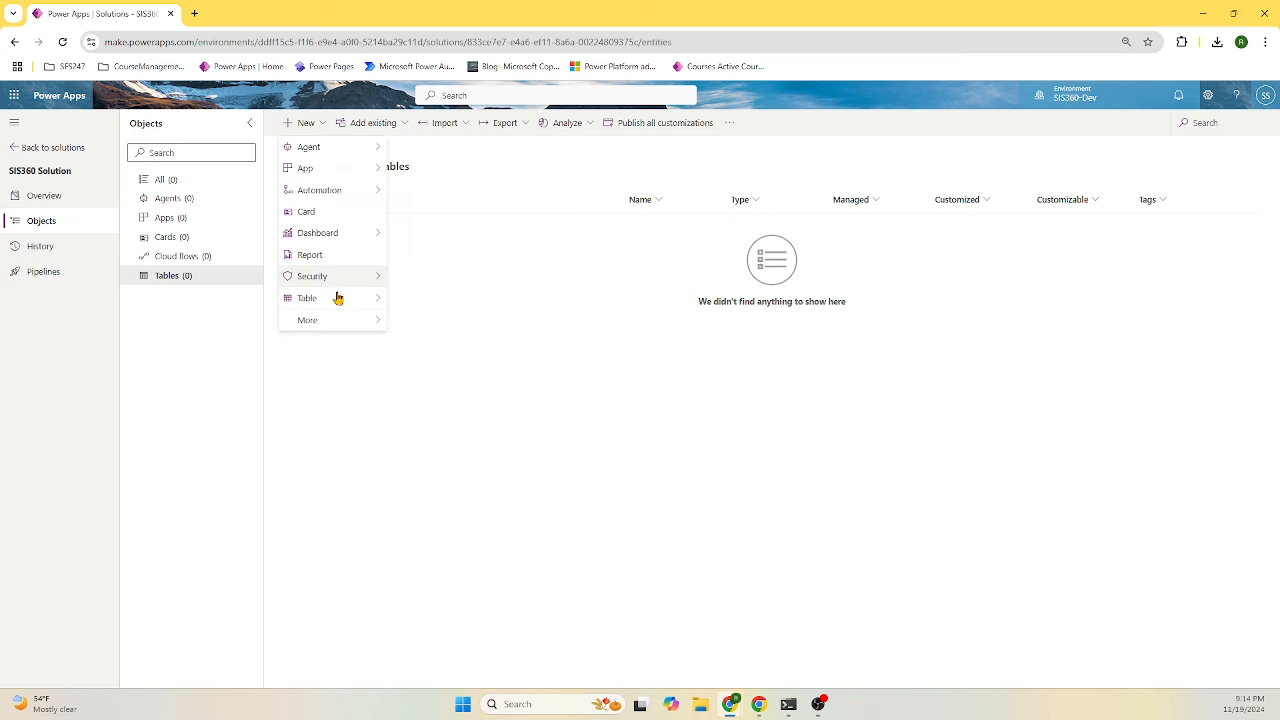
pyautogui.moveTo(337, 303)
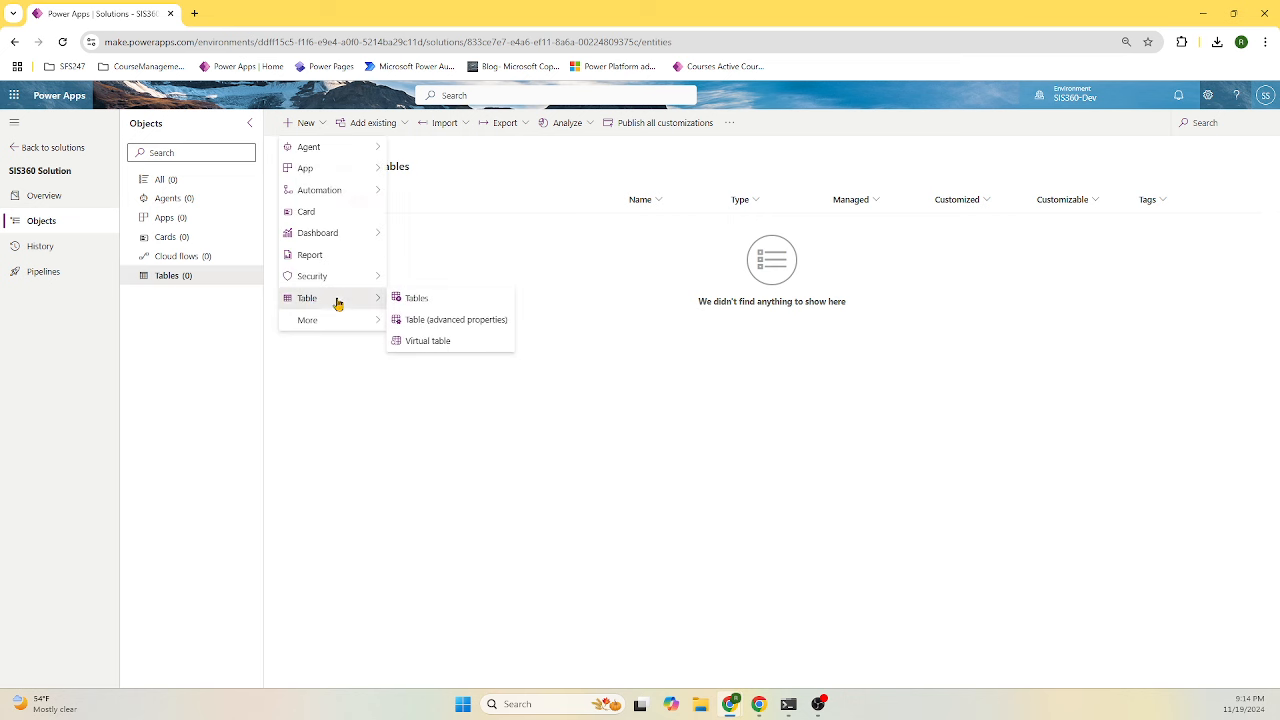
# - Start a table with advanced properties named Course, plural Courses
pyautogui.click(430, 321)
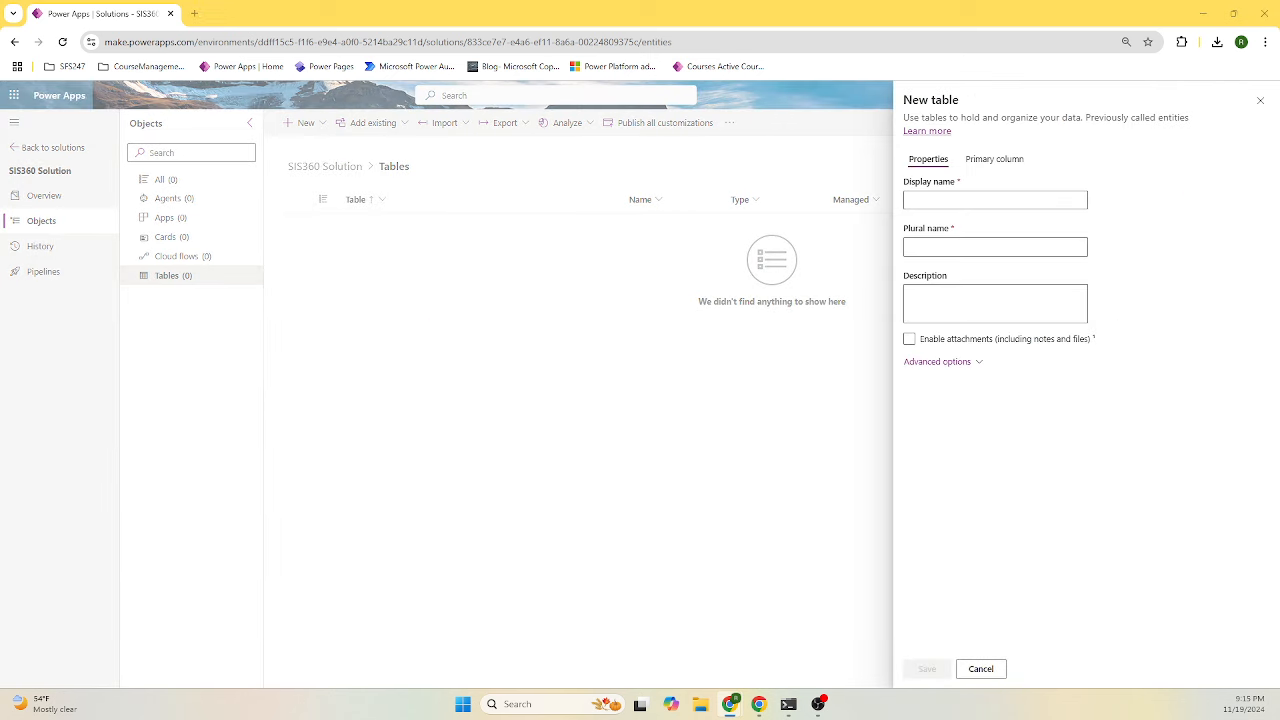
pyautogui.moveTo(1279, 110); pyautogui.dragTo(1137, 114)
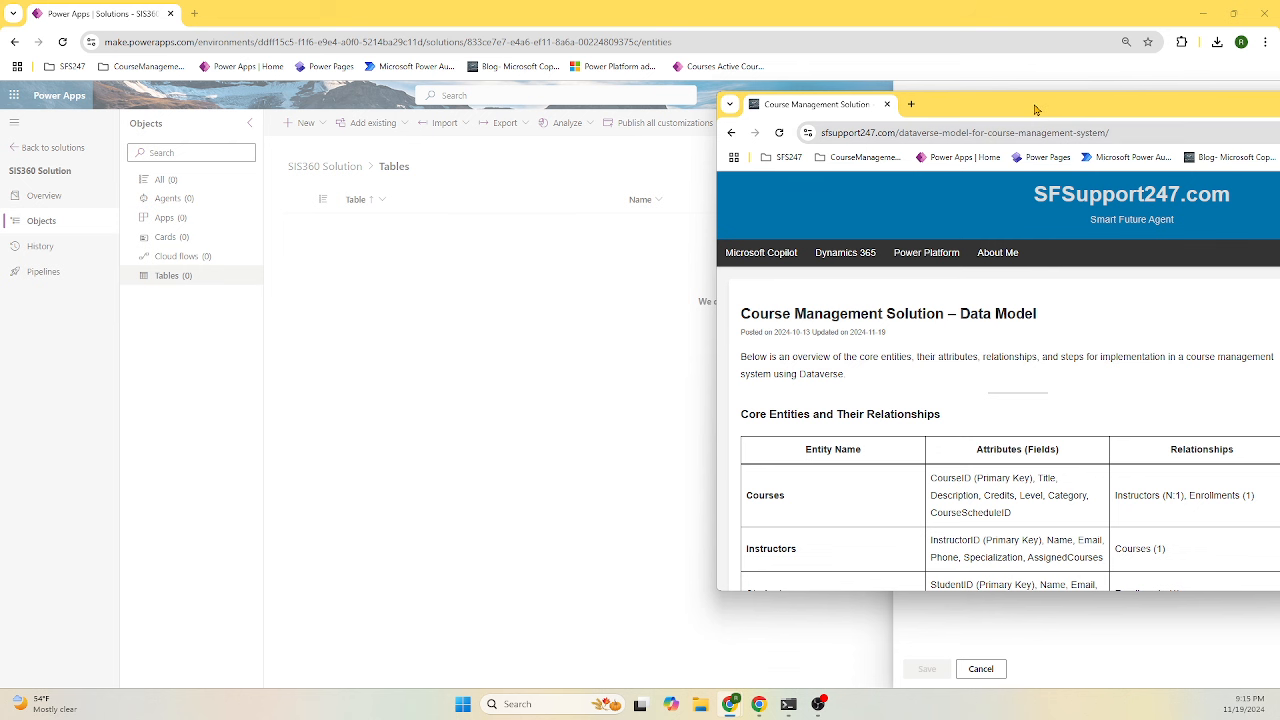
pyautogui.moveTo(1036, 110); pyautogui.dragTo(1279, 160)
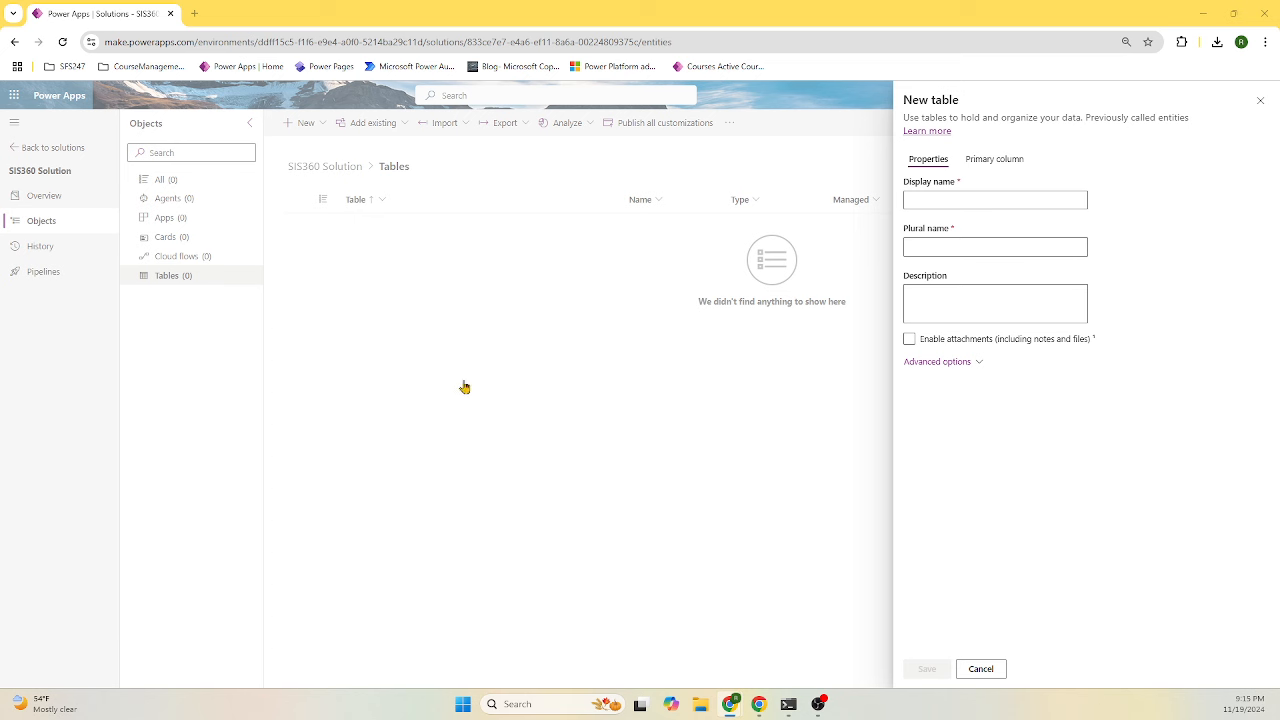
pyautogui.click(993, 200)
pyautogui.write('Courses')
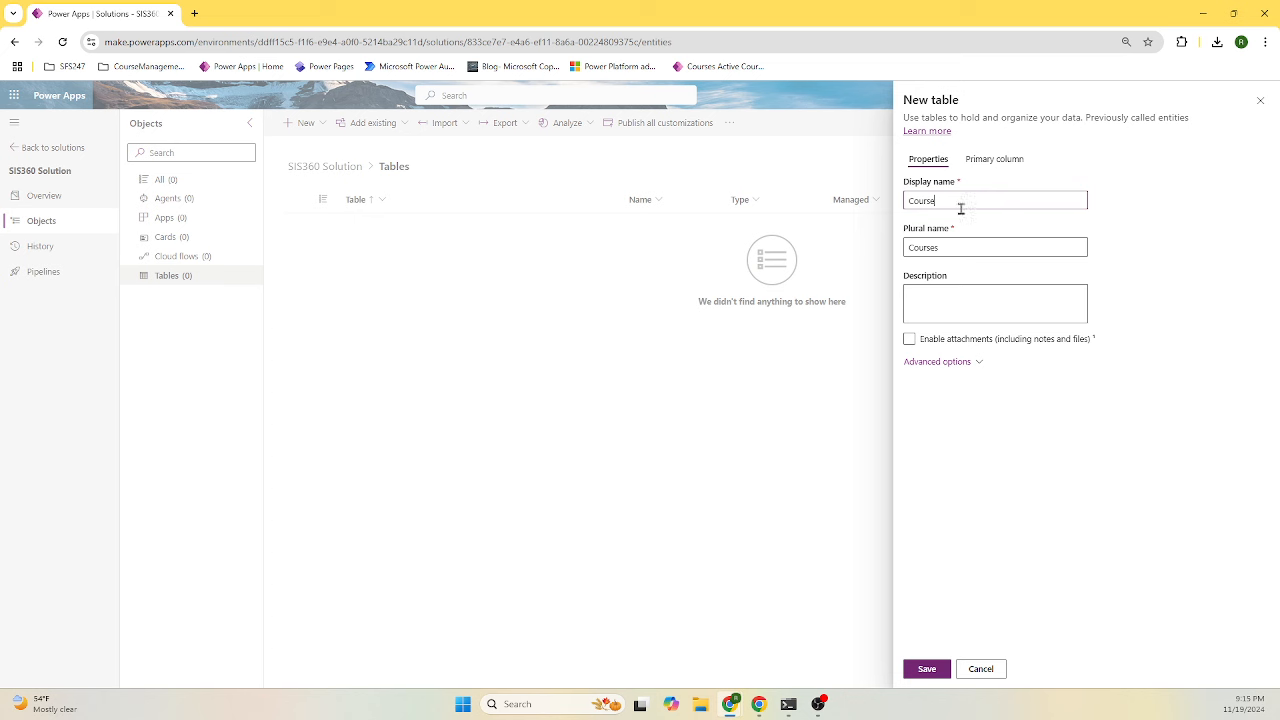
pyautogui.click(968, 248)
pyautogui.hotkey('shift', 'Tab')
pyautogui.write('s')
# - Expand Advanced options and add the description 'Manages the core details of educational content.'
pyautogui.click(979, 363)
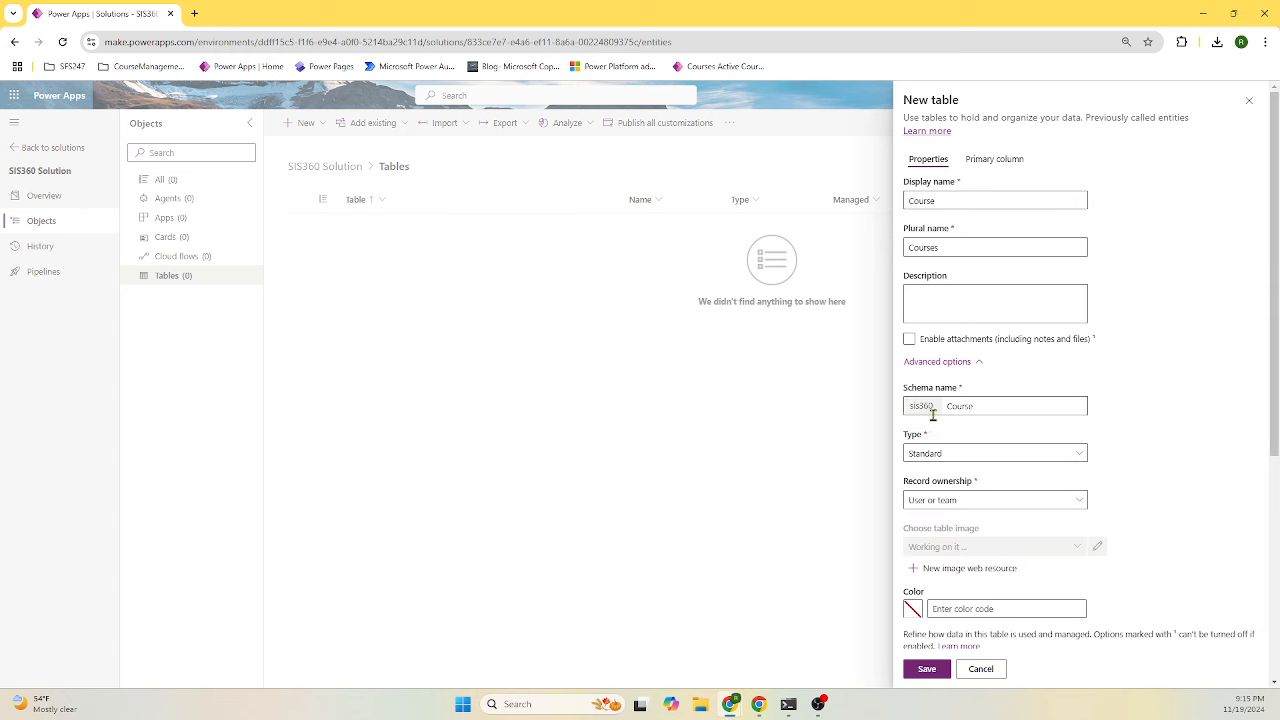
pyautogui.moveTo(938, 405); pyautogui.dragTo(909, 405)
pyautogui.click(983, 406)
pyautogui.scroll(-4, 1146, 509)
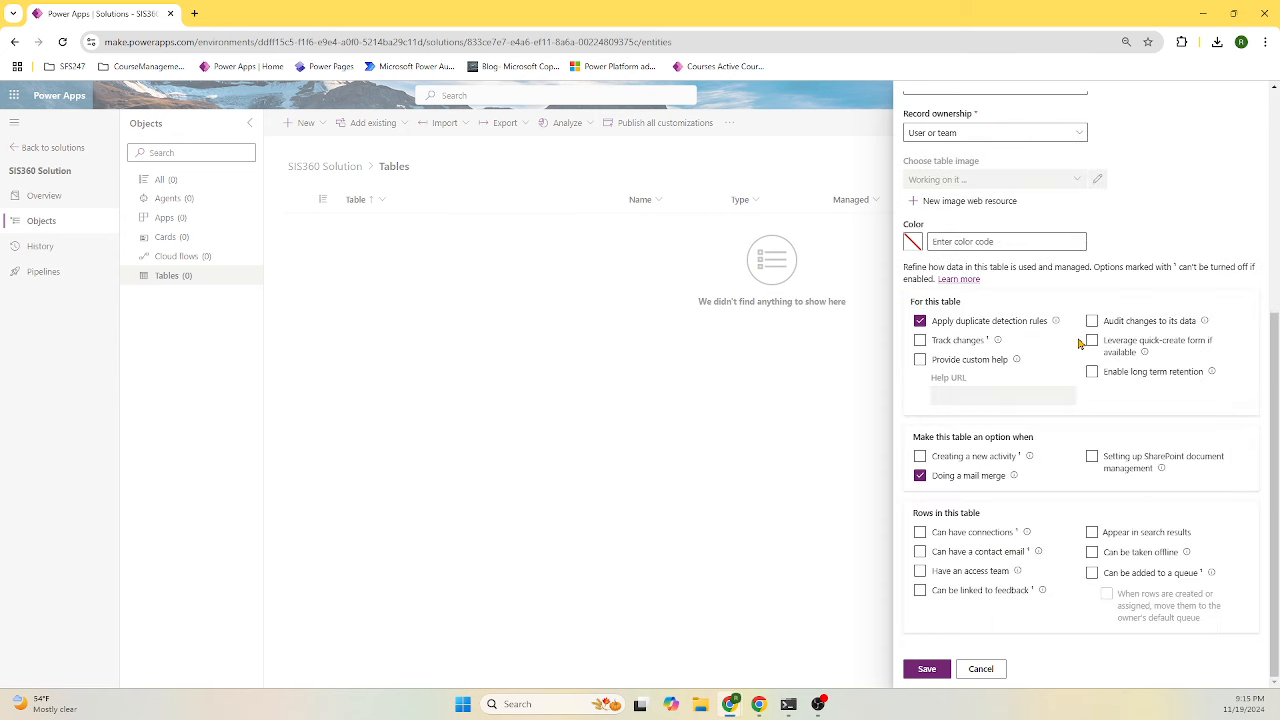
pyautogui.scroll(4, 1146, 535)
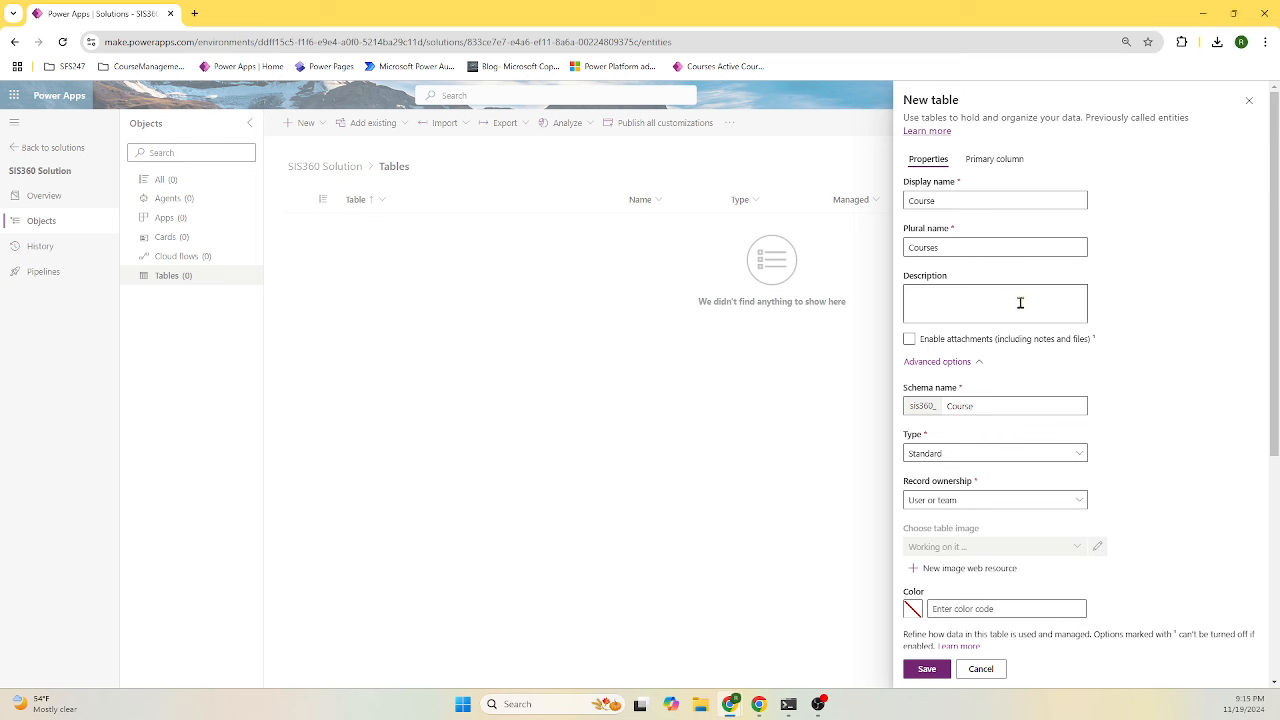
pyautogui.write('Manages the core details of educational courses.')
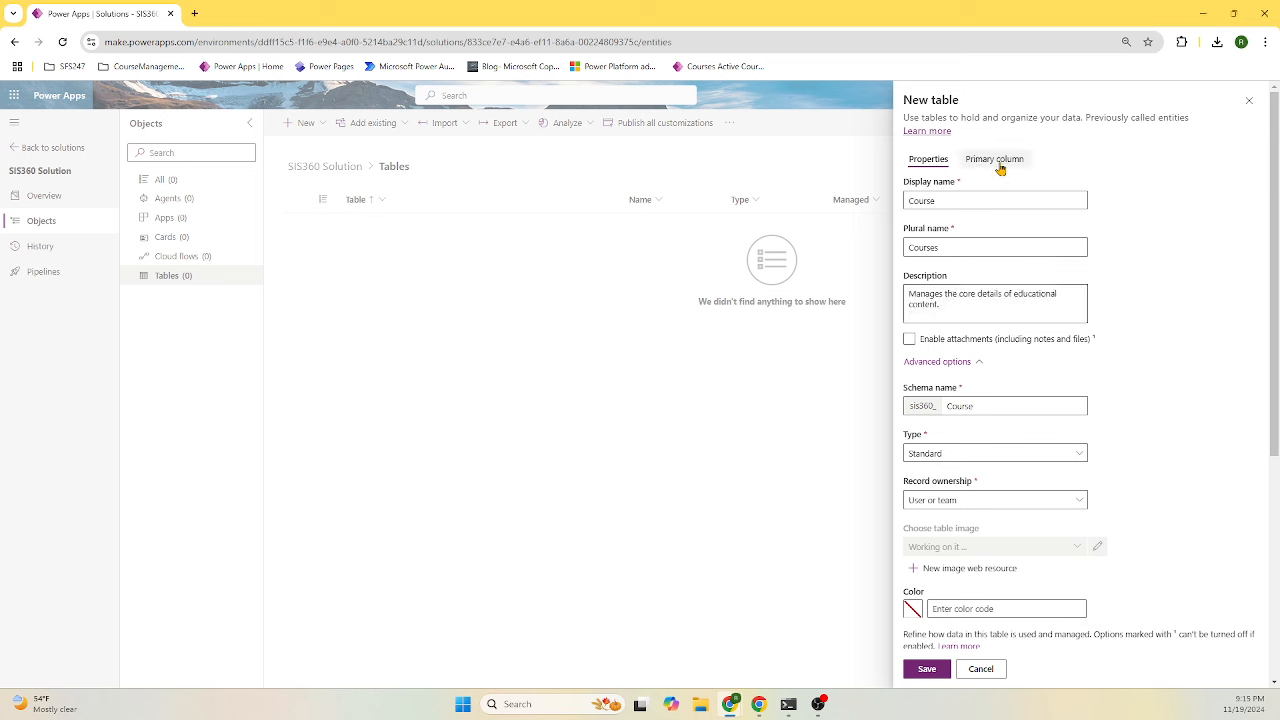
# - Rename the primary column from Name to CourseID and attempt to save the Course table
pyautogui.click(1000, 164)
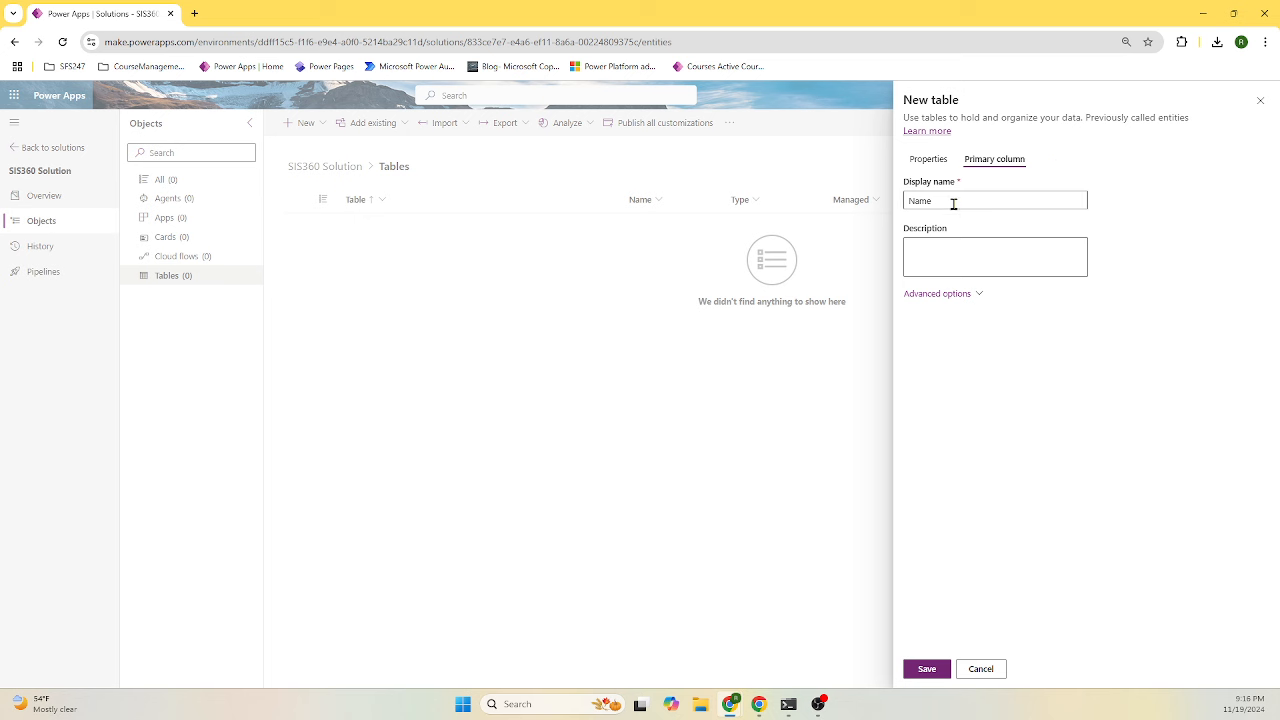
pyautogui.moveTo(951, 203); pyautogui.dragTo(888, 204)
pyautogui.click(955, 195)
pyautogui.moveTo(935, 201); pyautogui.dragTo(884, 210)
pyautogui.write('CourseID')
pyautogui.click(979, 296)
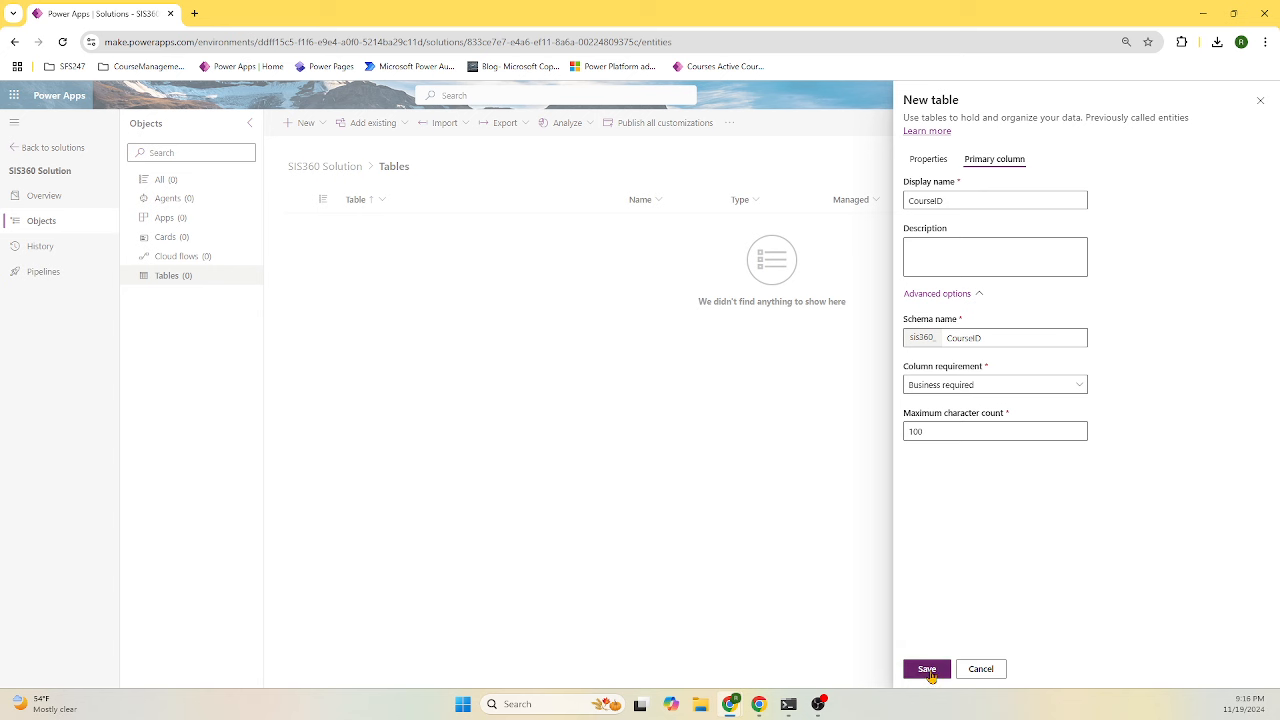
pyautogui.click(931, 675)
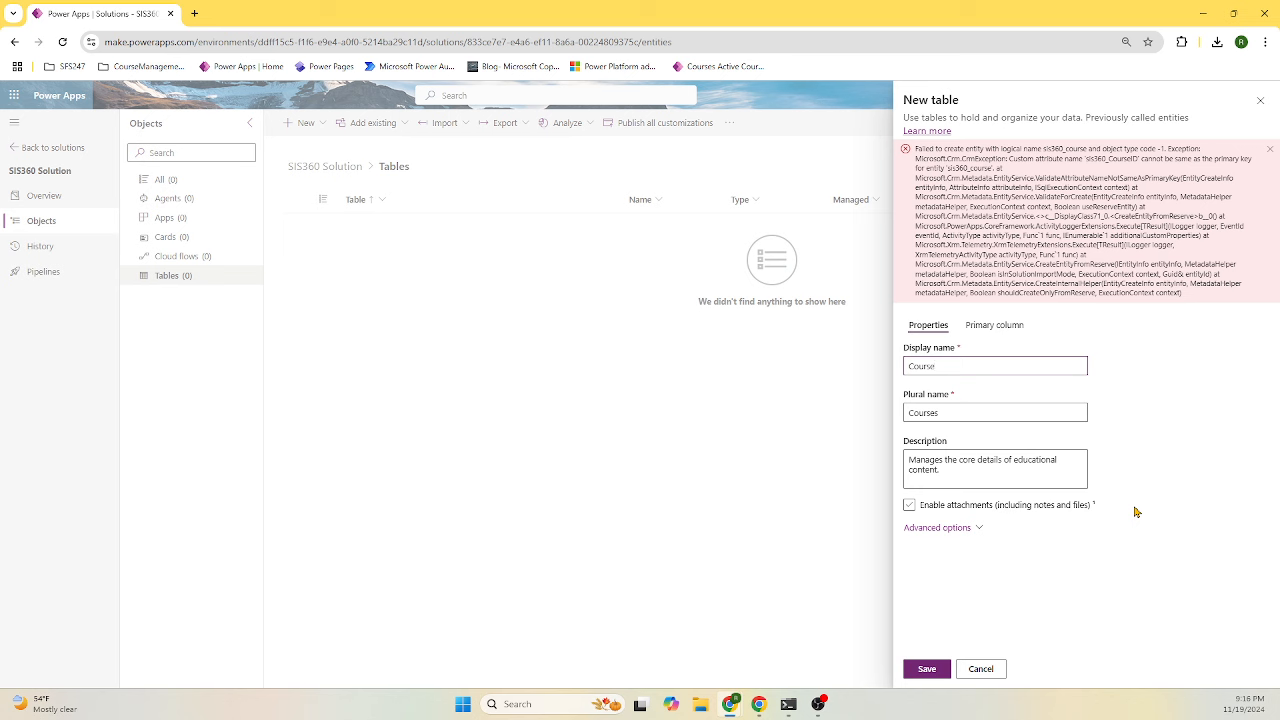
# - Rename the primary column to ID, describe it 'User friendly Primary Column', and save Course
pyautogui.click(992, 328)
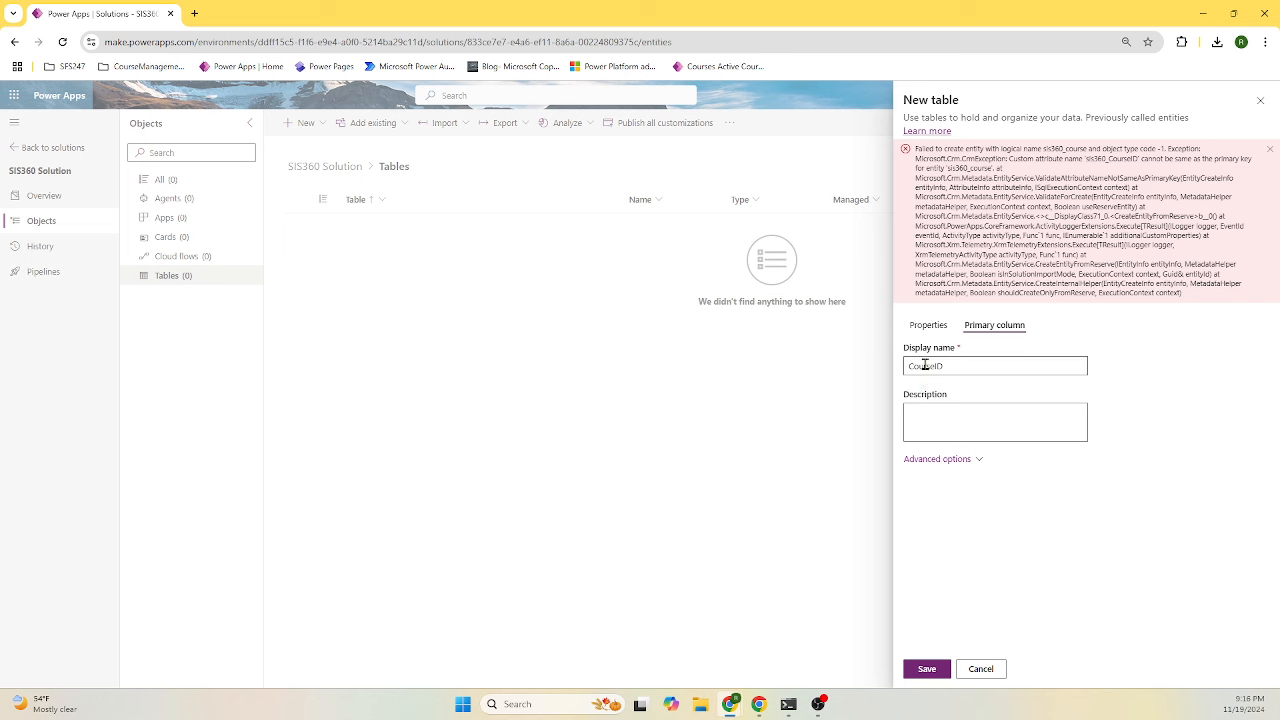
pyautogui.click(928, 326)
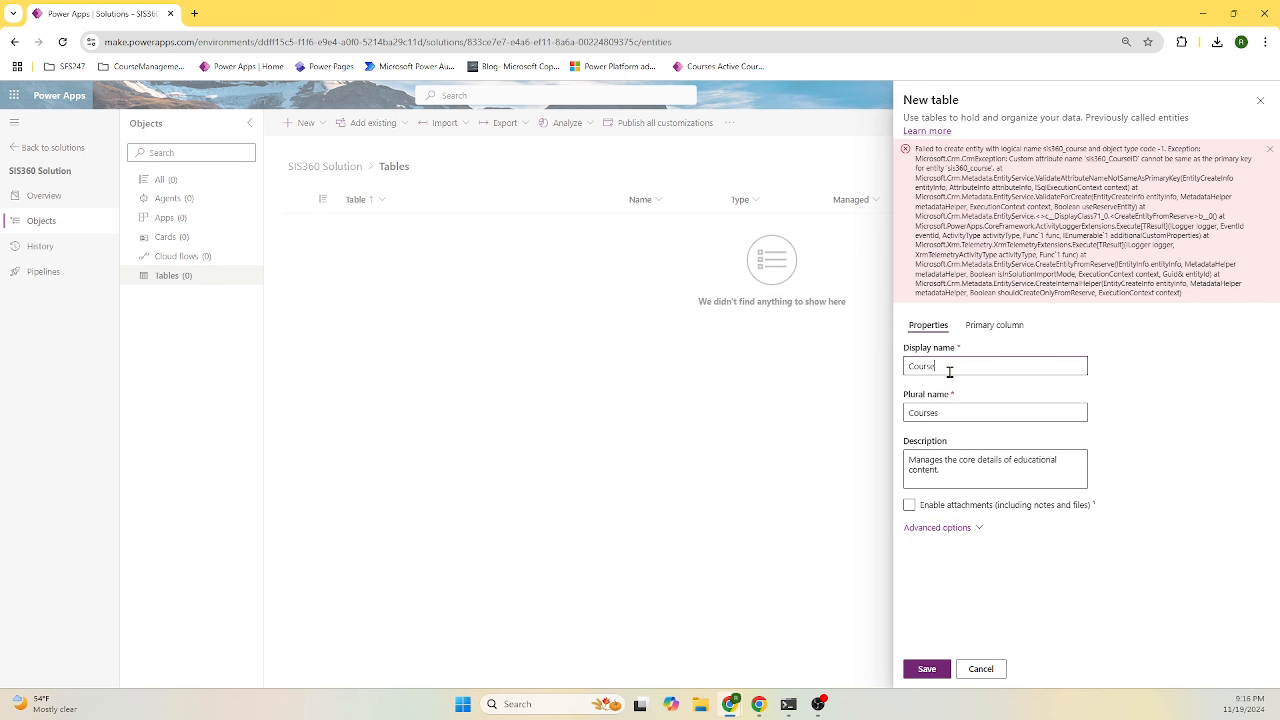
pyautogui.click(984, 326)
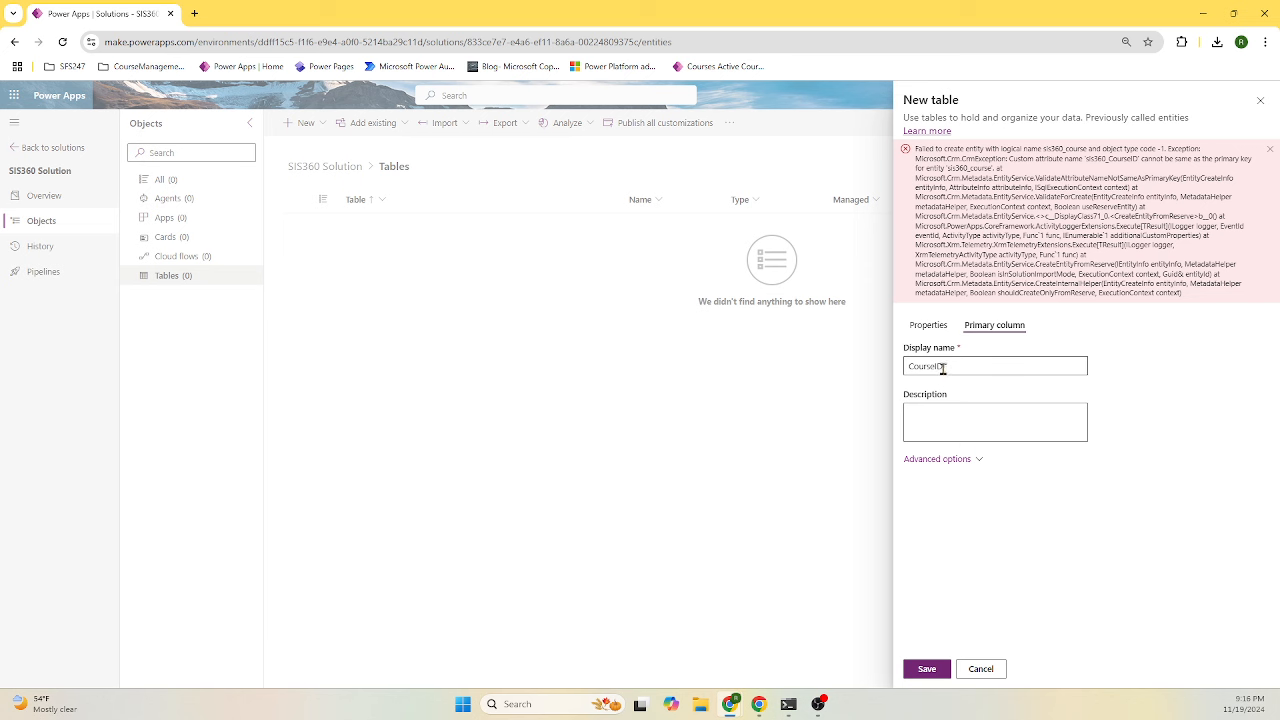
pyautogui.click(938, 367)
pyautogui.hotkey('shift', 'Home')
pyautogui.press('BackSpace')
pyautogui.write('User')
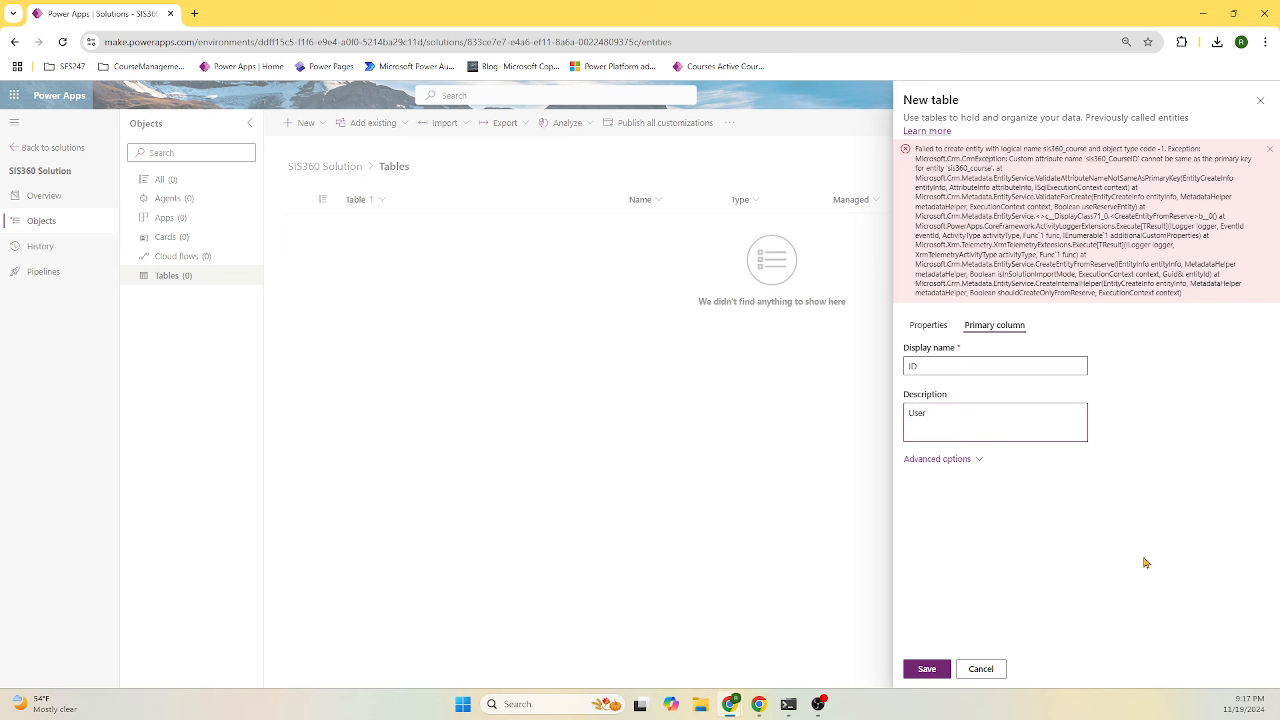
pyautogui.write(' friendly Primary Column')
pyautogui.click(972, 461)
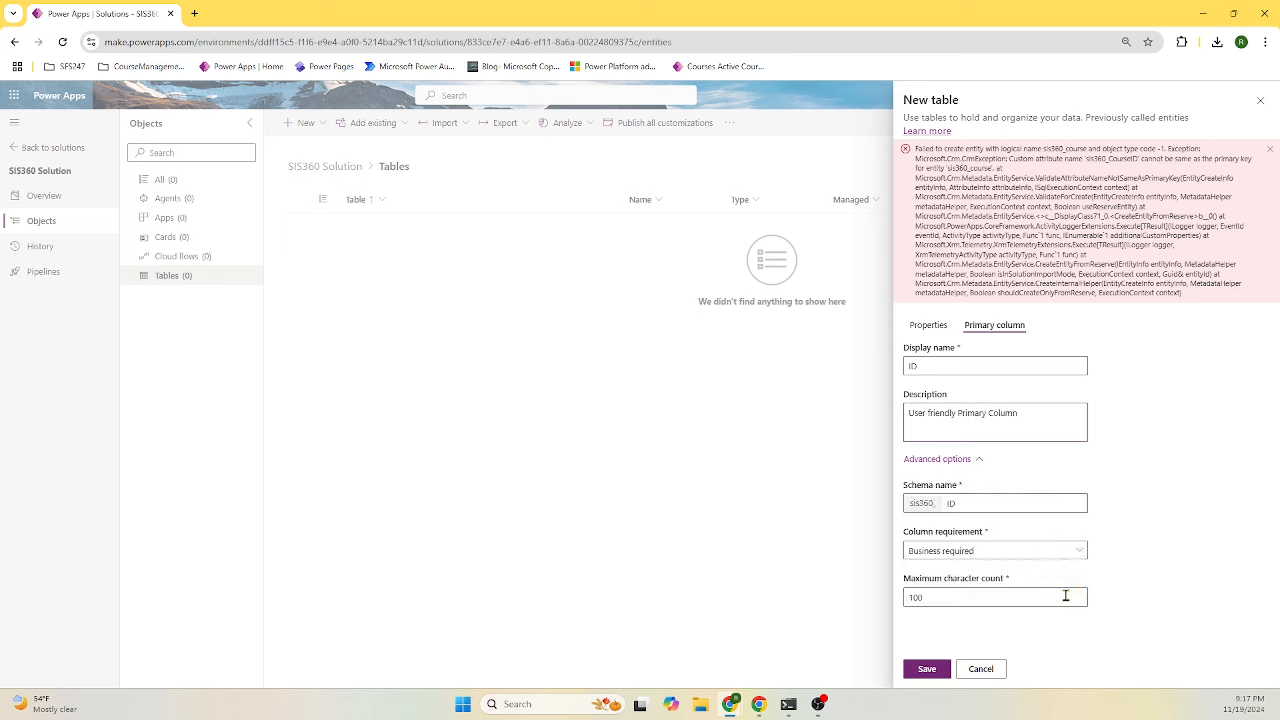
pyautogui.click(922, 670)
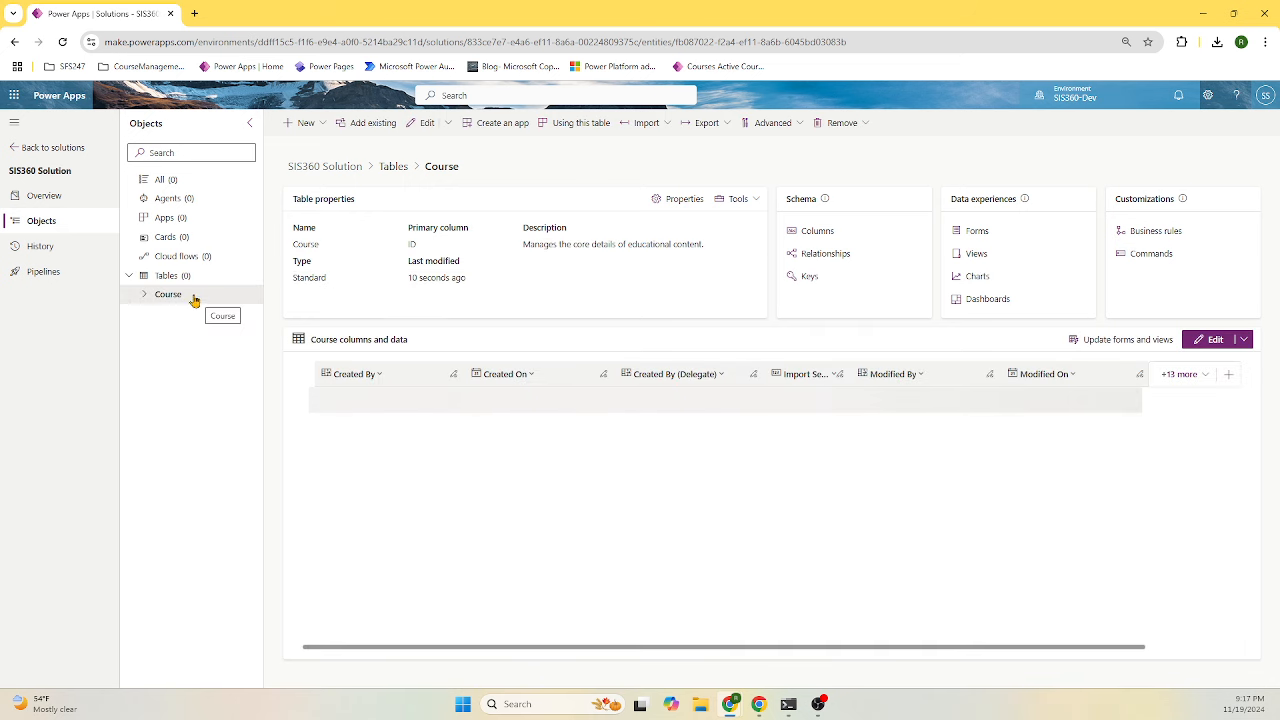
# - Select the Course table and open its Columns list
pyautogui.click(167, 296)
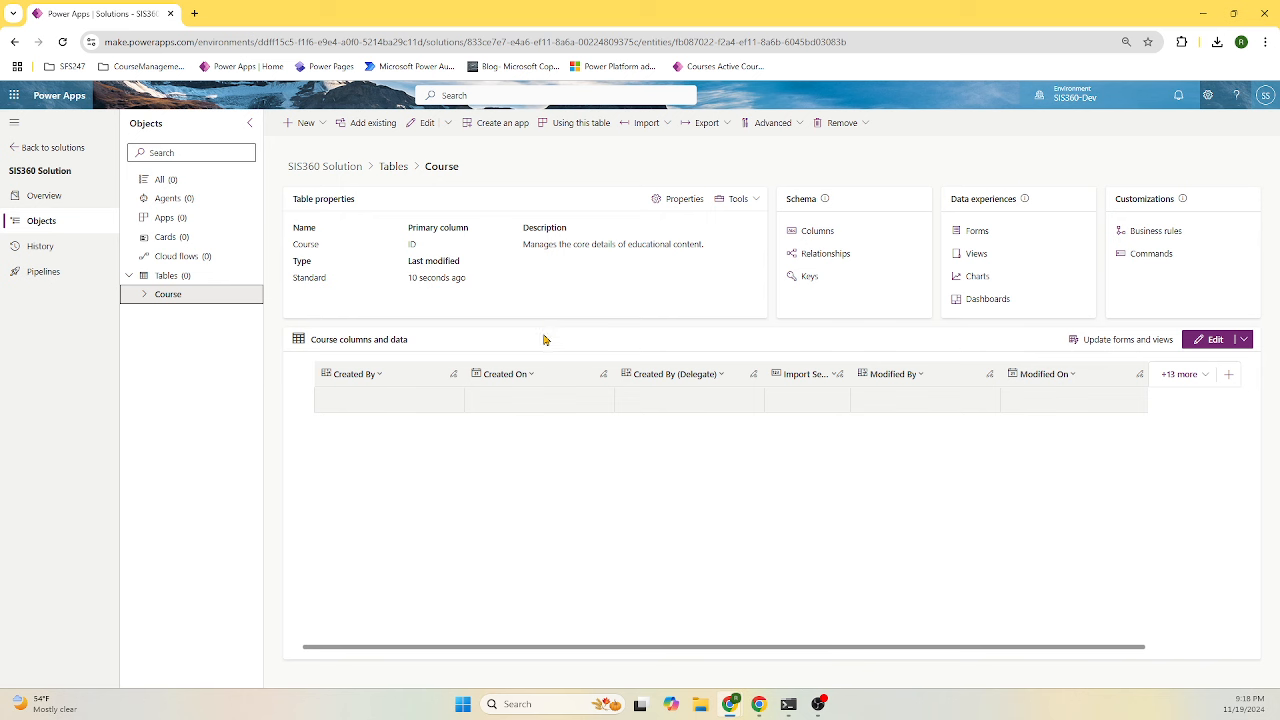
pyautogui.click(832, 239)
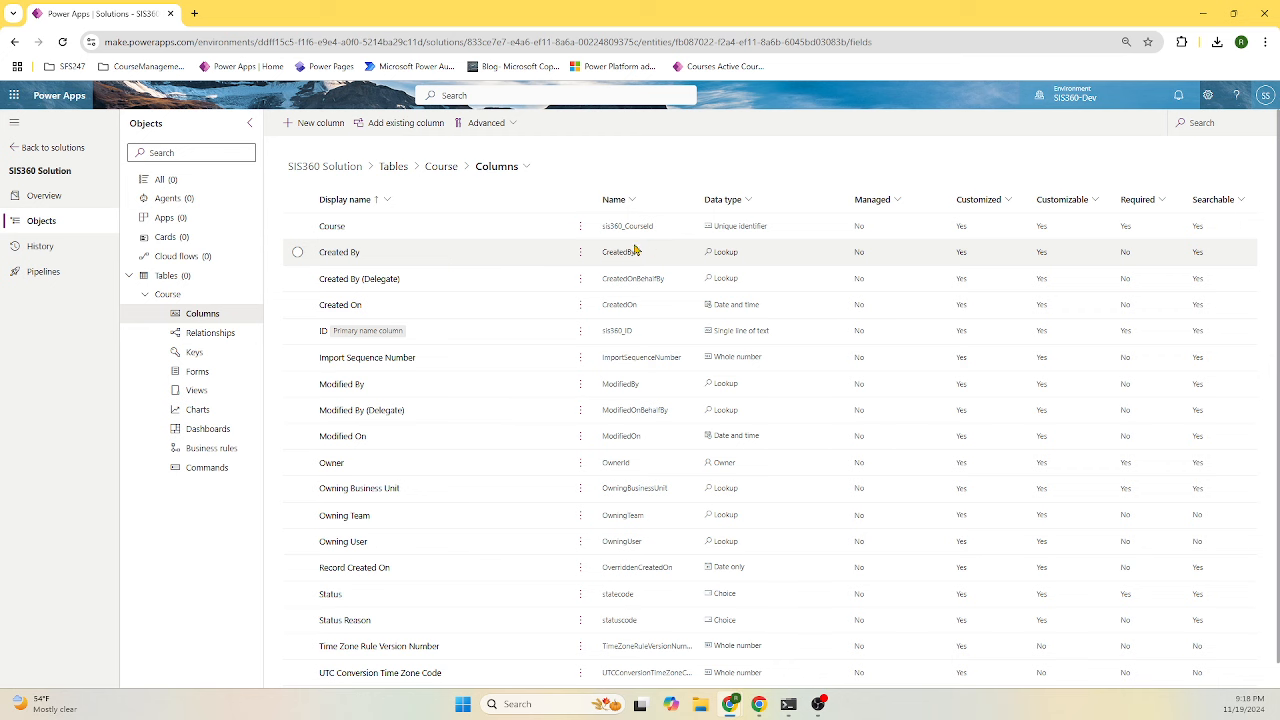
# - Make the ID column an Autonumber with prefix Course, 12 minimum digits, and save it
pyautogui.click(322, 341)
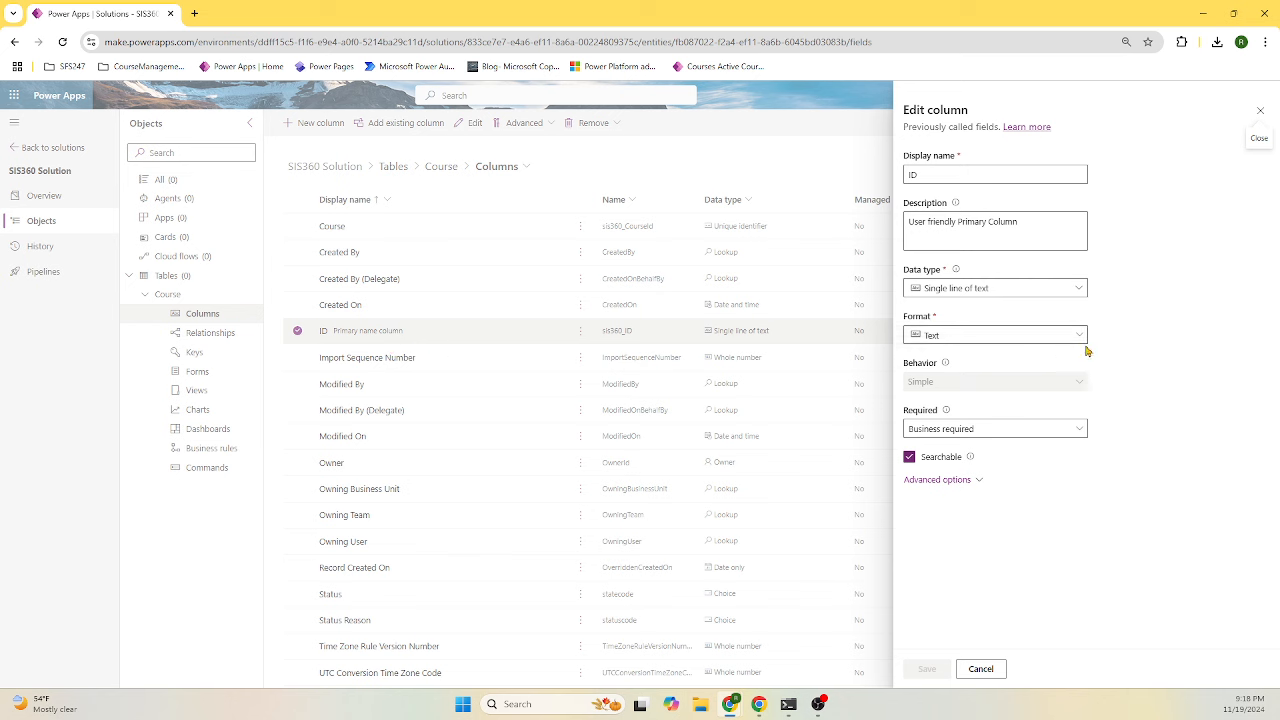
pyautogui.click(1077, 290)
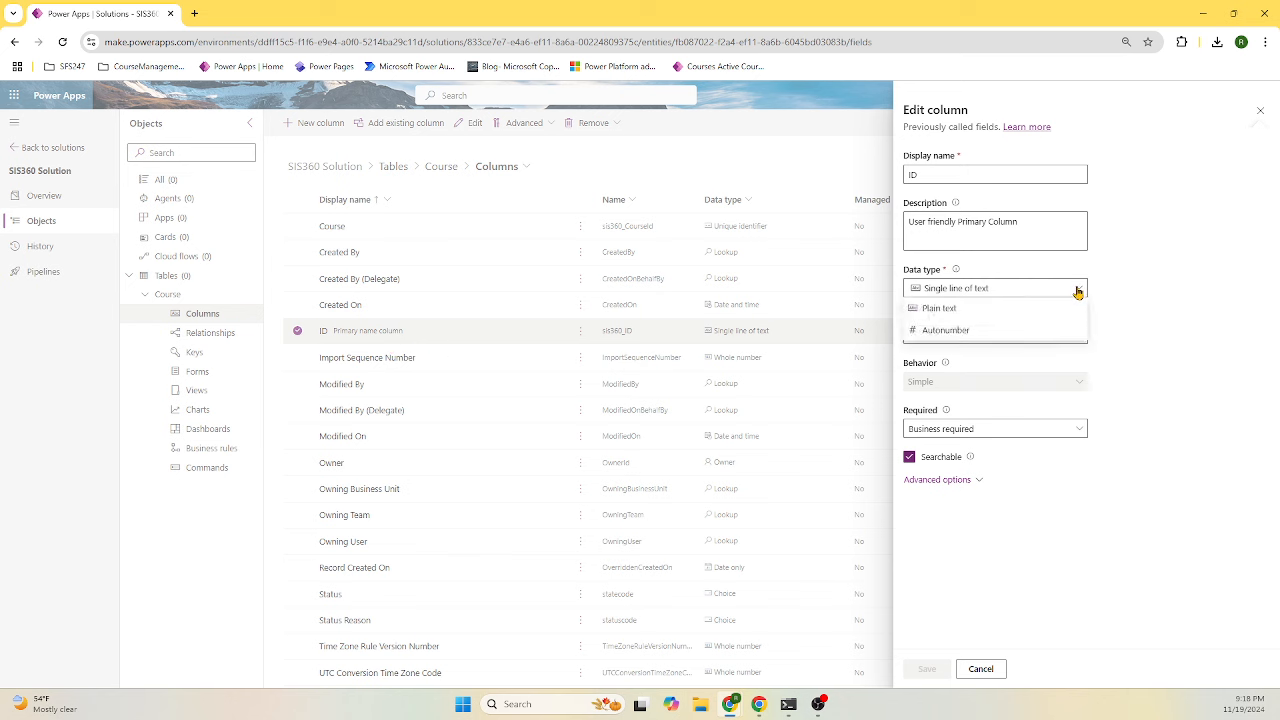
pyautogui.click(991, 329)
pyautogui.click(1004, 453)
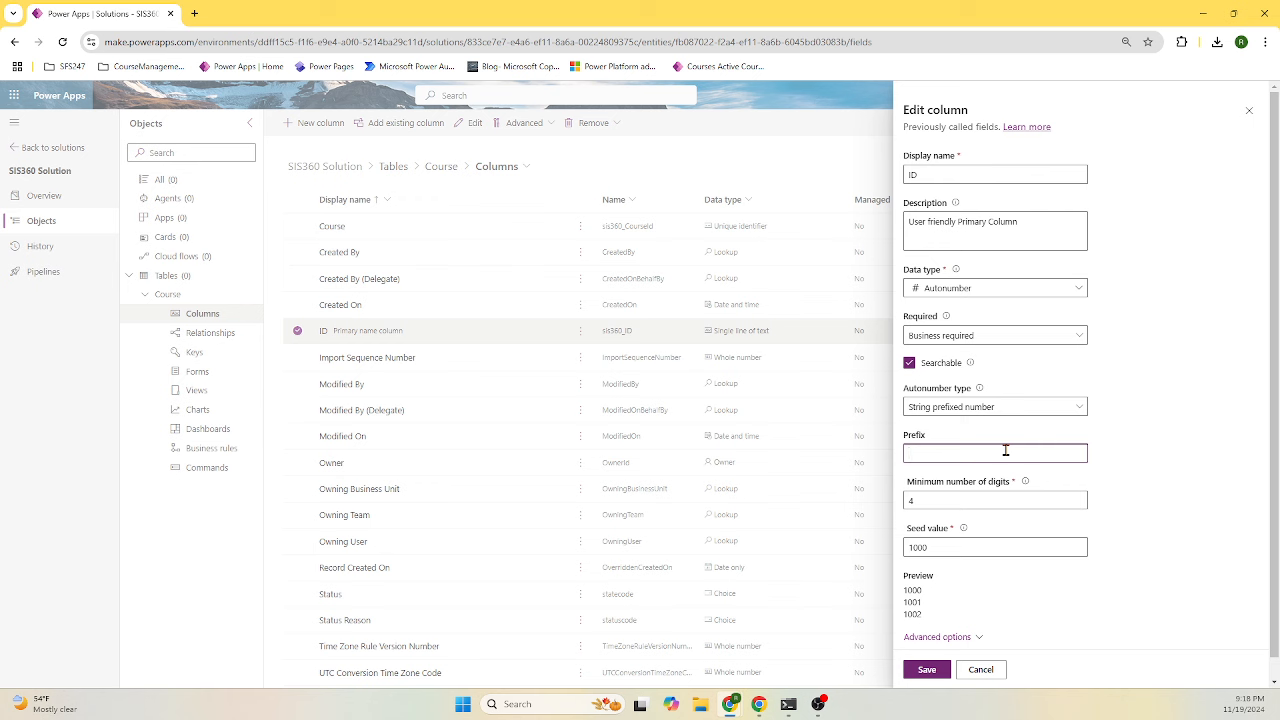
pyautogui.write('Course')
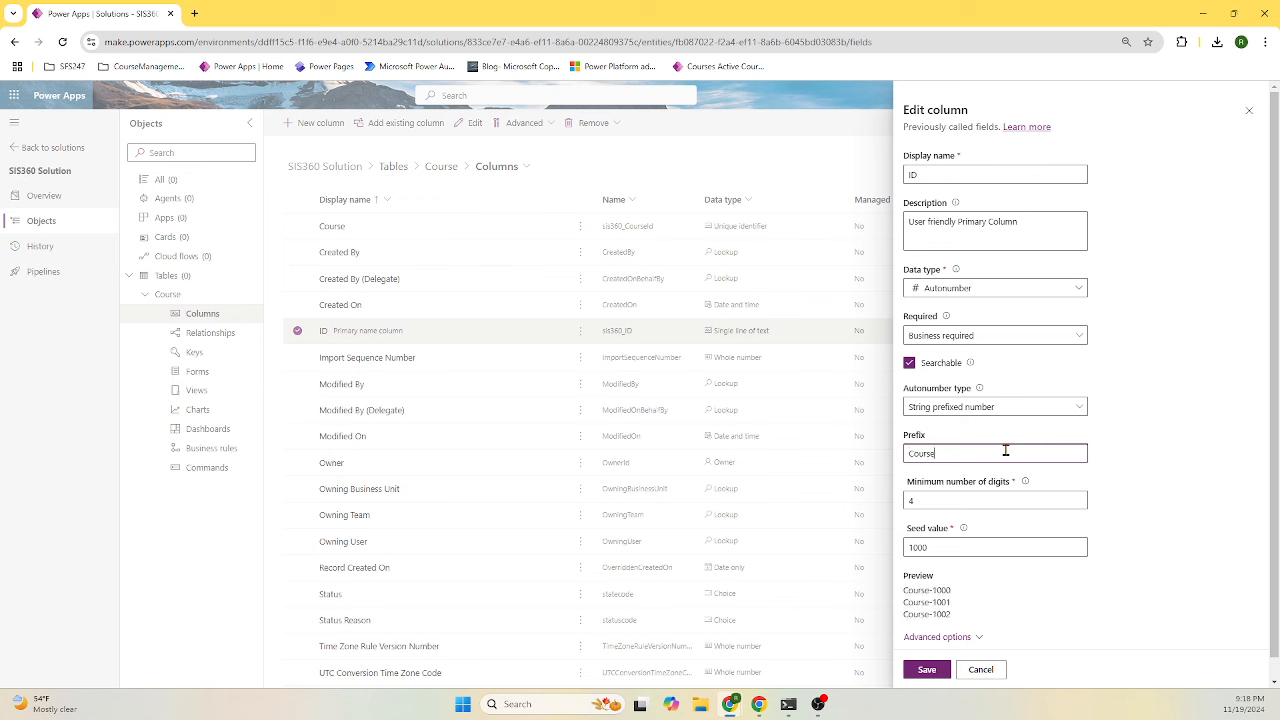
pyautogui.moveTo(945, 503); pyautogui.dragTo(903, 504)
pyautogui.write('12')
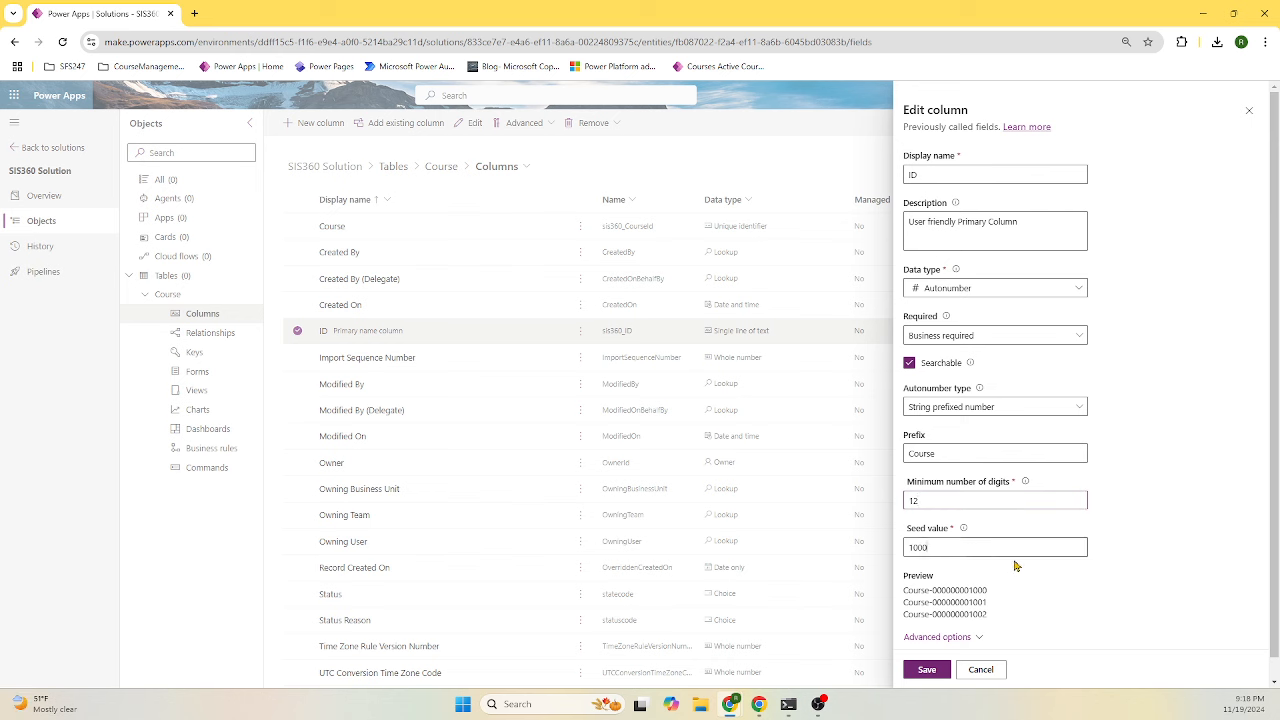
pyautogui.press('BackSpace')
pyautogui.click(938, 672)
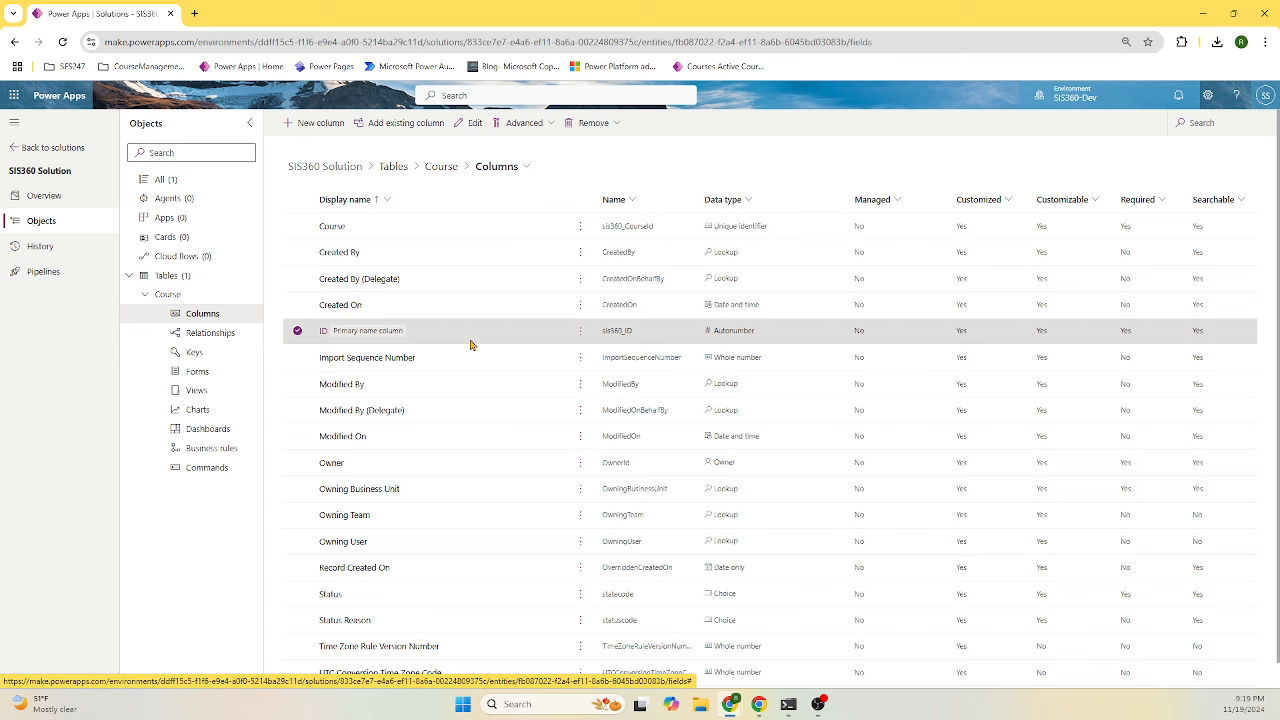
# - Add a Title text column with description Title
pyautogui.click(307, 125)
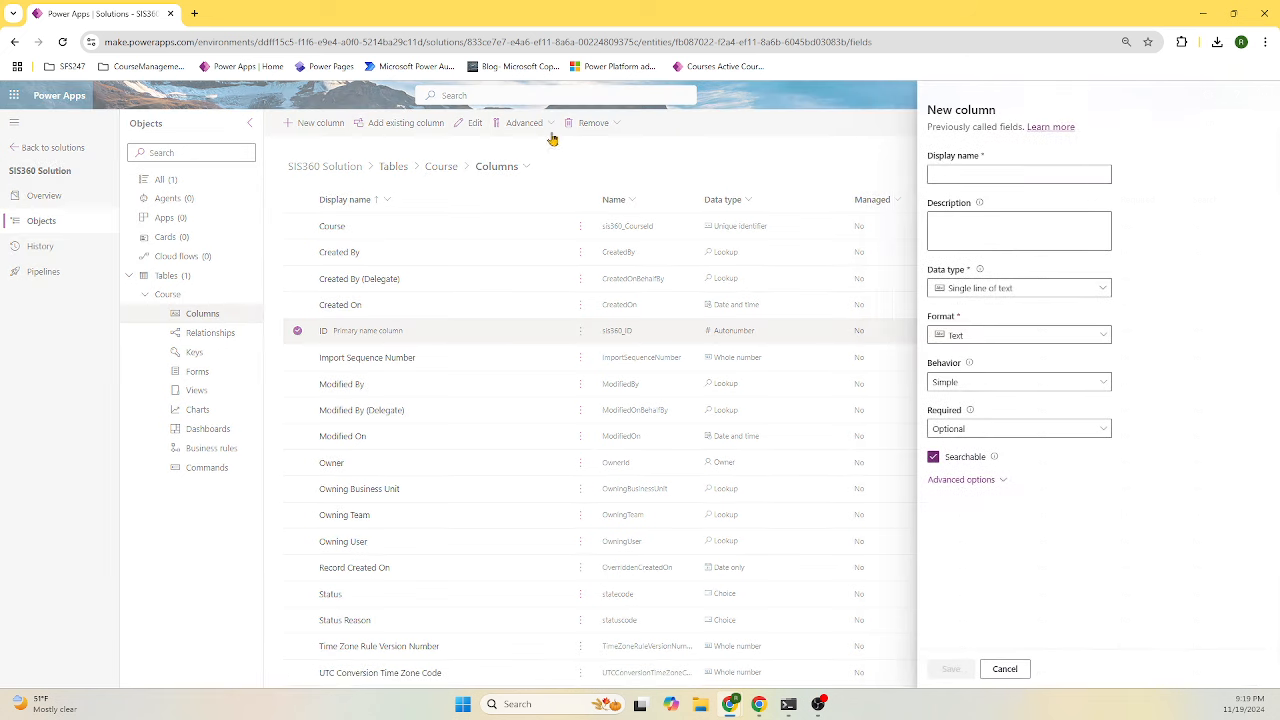
pyautogui.click(993, 166)
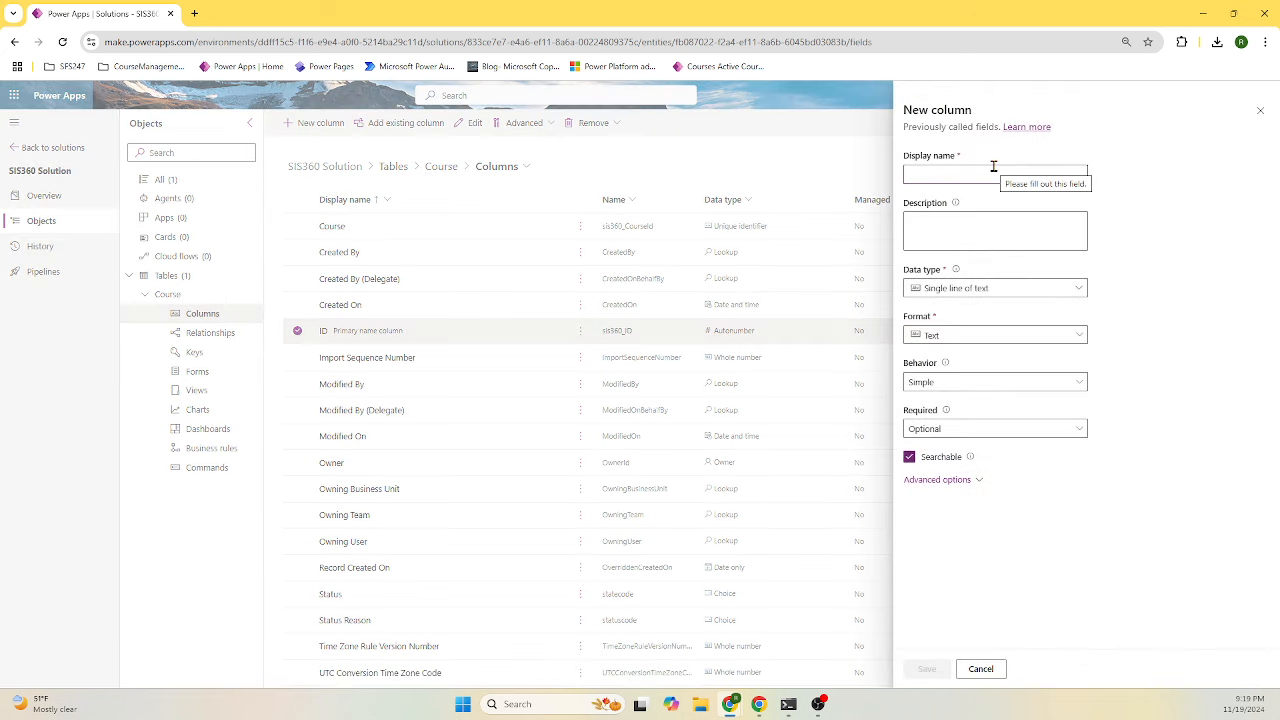
pyautogui.click(993, 166)
pyautogui.write('Tit')
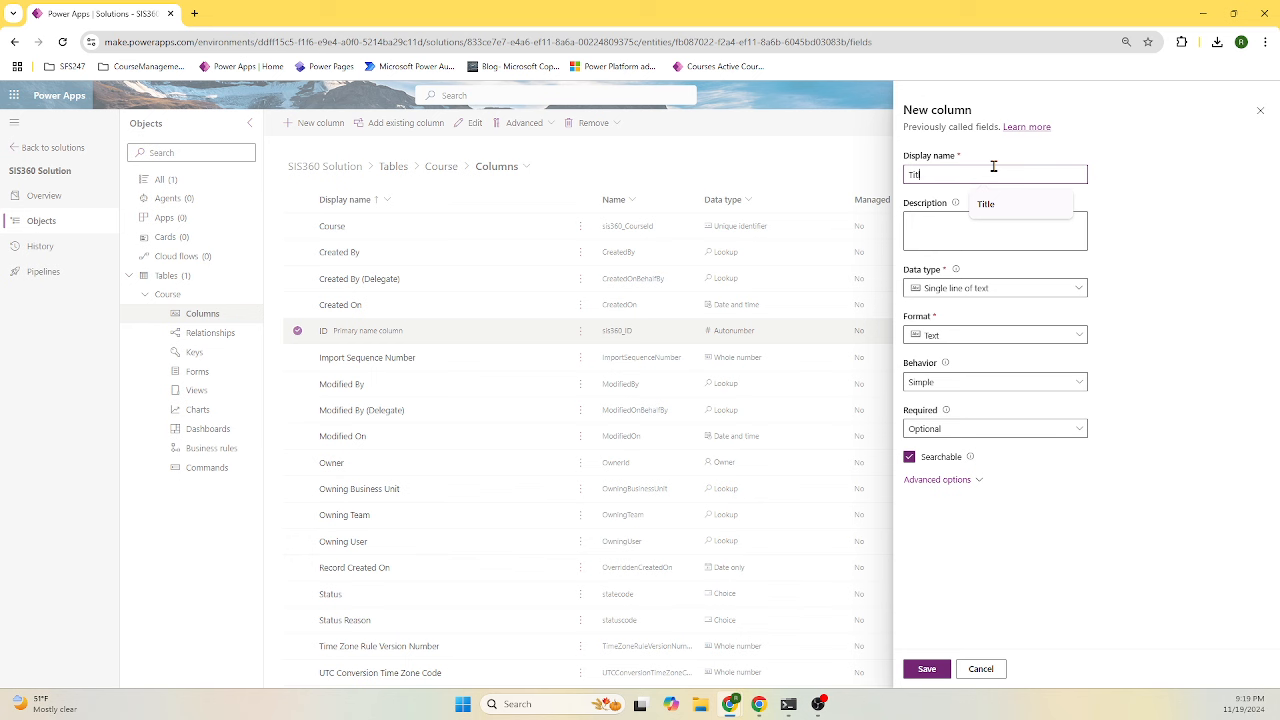
pyautogui.write('le')
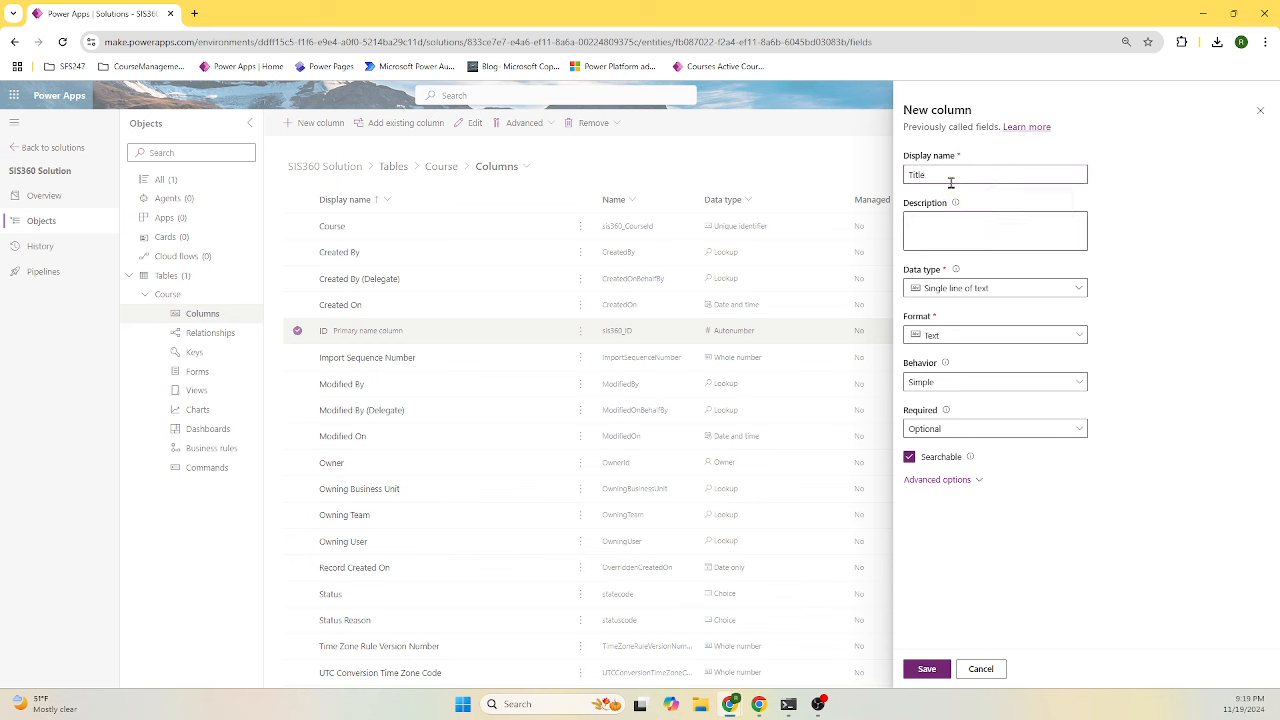
pyautogui.moveTo(951, 177); pyautogui.dragTo(900, 187)
pyautogui.hotkey('ctrl', 'c')
pyautogui.click(1008, 236)
pyautogui.hotkey('ctrl', 'v')
pyautogui.click(928, 669)
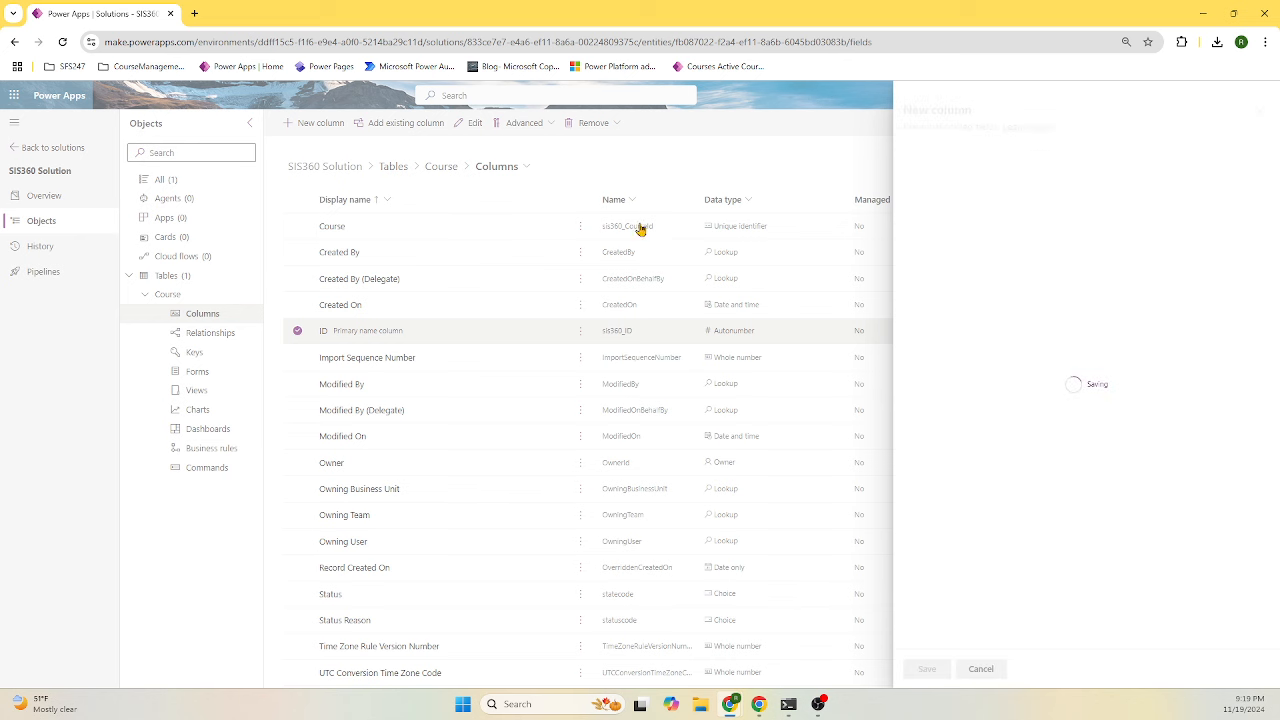
# - Add a Description text column described as 'Course Description'
pyautogui.click(322, 123)
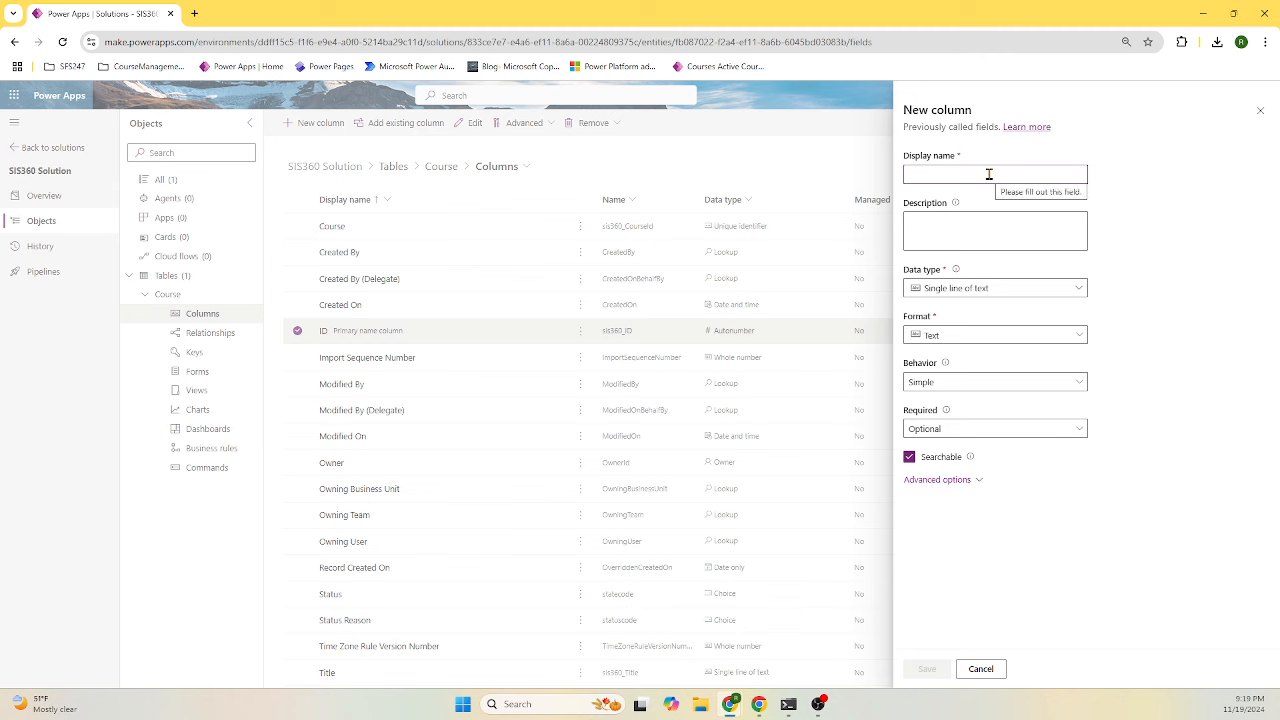
pyautogui.click(989, 171)
pyautogui.write('D')
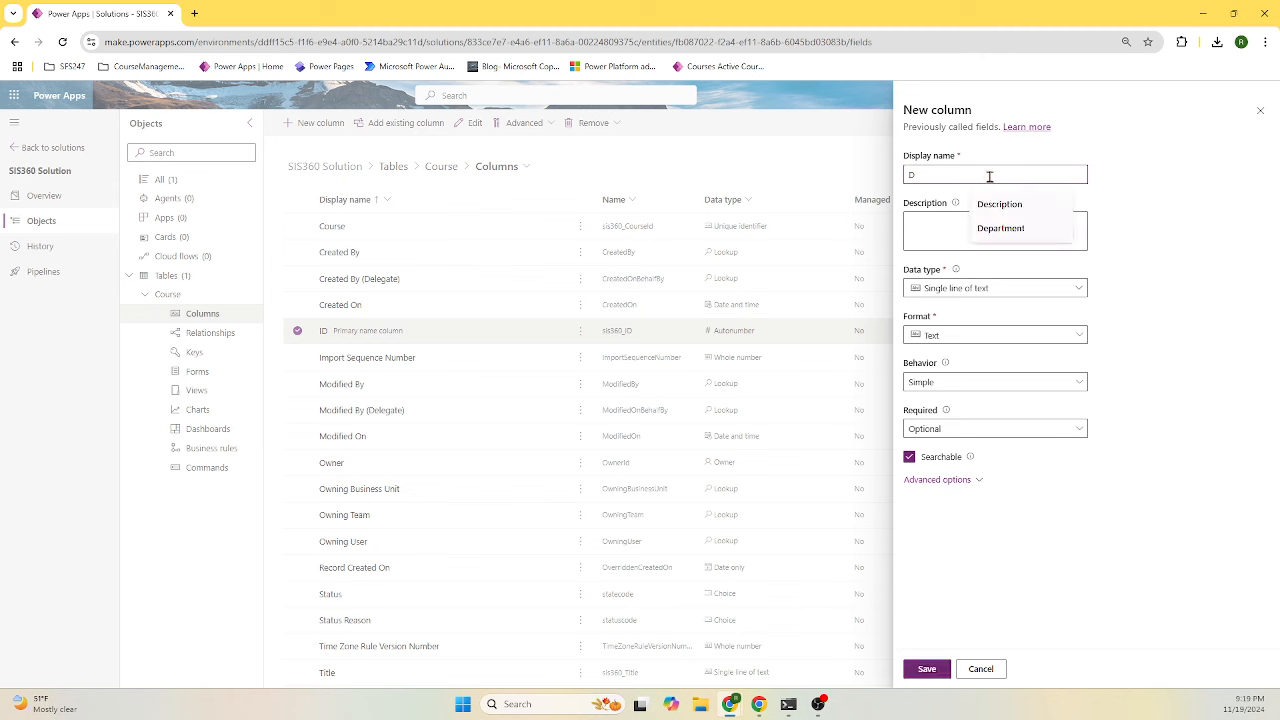
pyautogui.click(1000, 204)
pyautogui.click(966, 223)
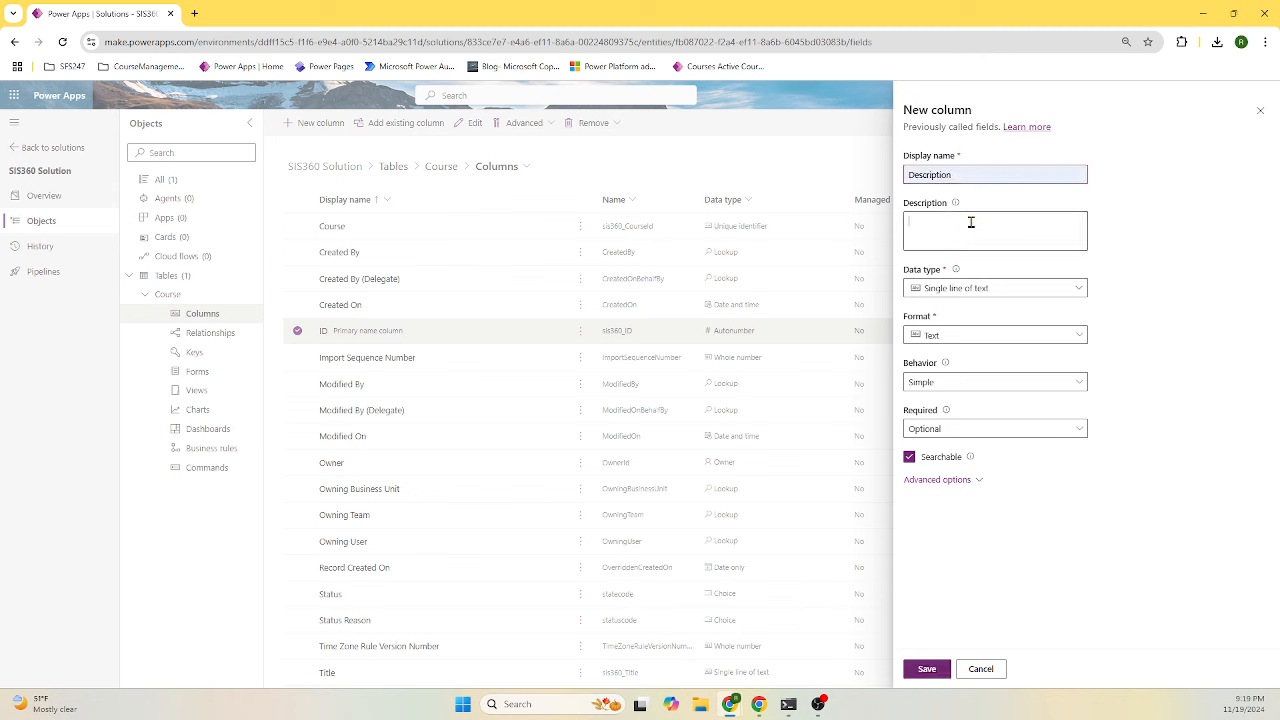
pyautogui.doubleClick(971, 174)
pyautogui.hotkey('ctrl', 'c')
pyautogui.click(1003, 230)
pyautogui.hotkey('ctrl', 'v')
pyautogui.press('Home')
pyautogui.write('Course')
pyautogui.click(927, 668)
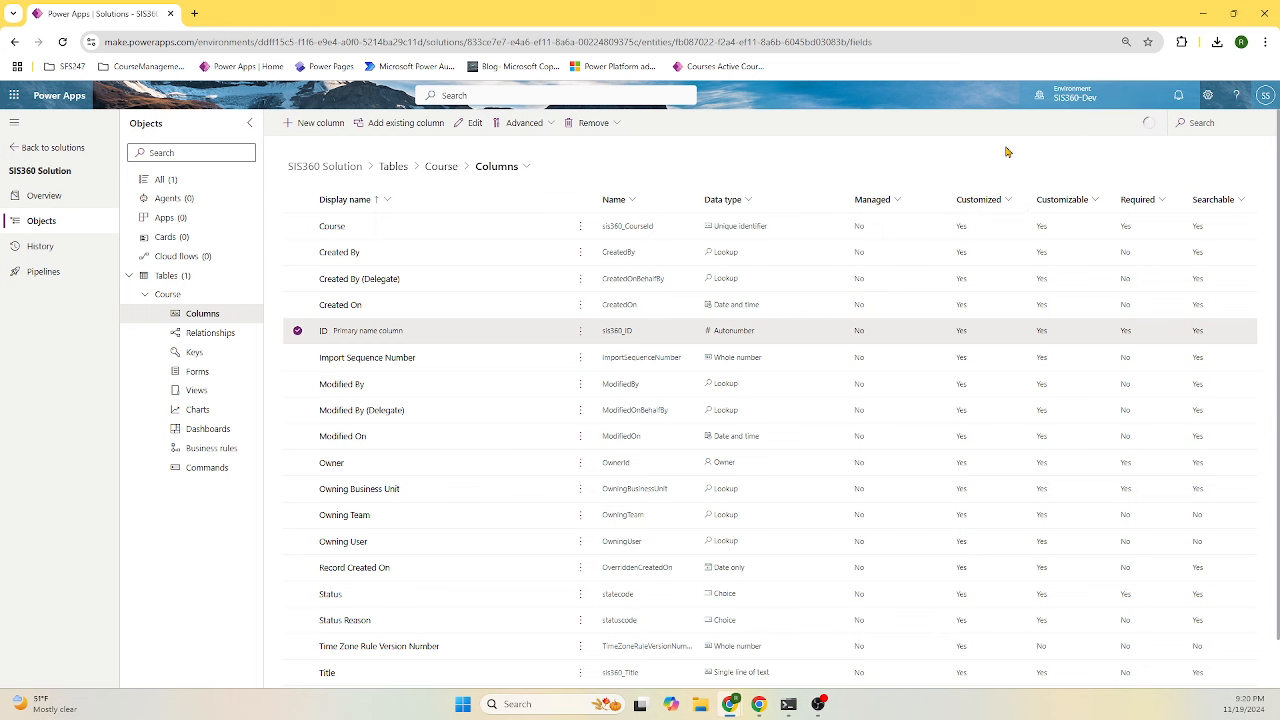
# - Add a Credits whole-number column to Course described as 'Course Credits'
pyautogui.click(329, 129)
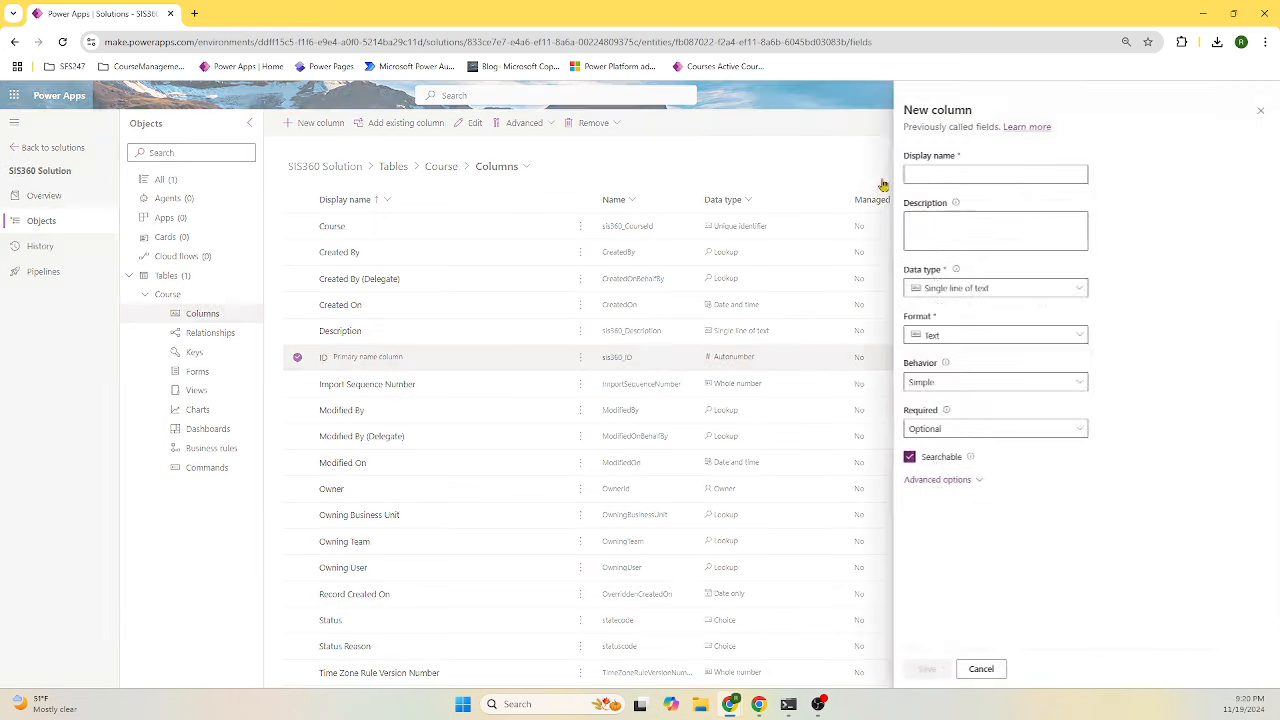
pyautogui.click(947, 173)
pyautogui.write('Cre')
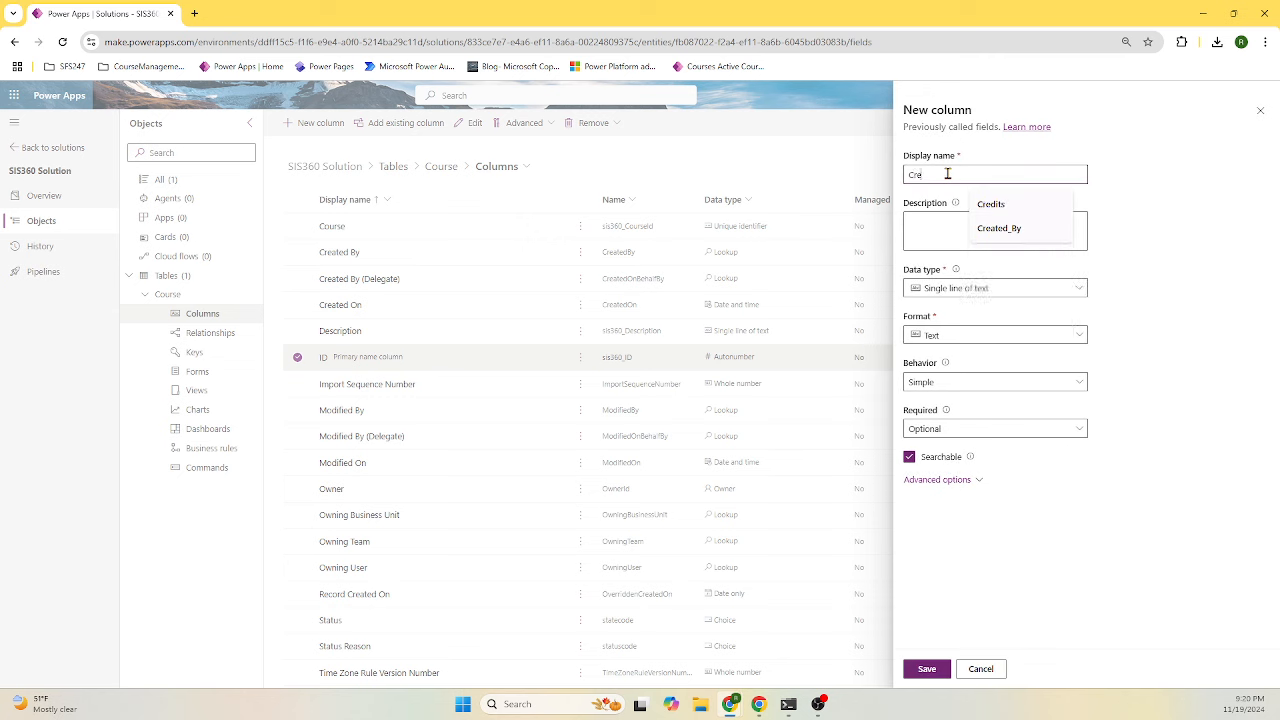
pyautogui.click(990, 204)
pyautogui.click(951, 230)
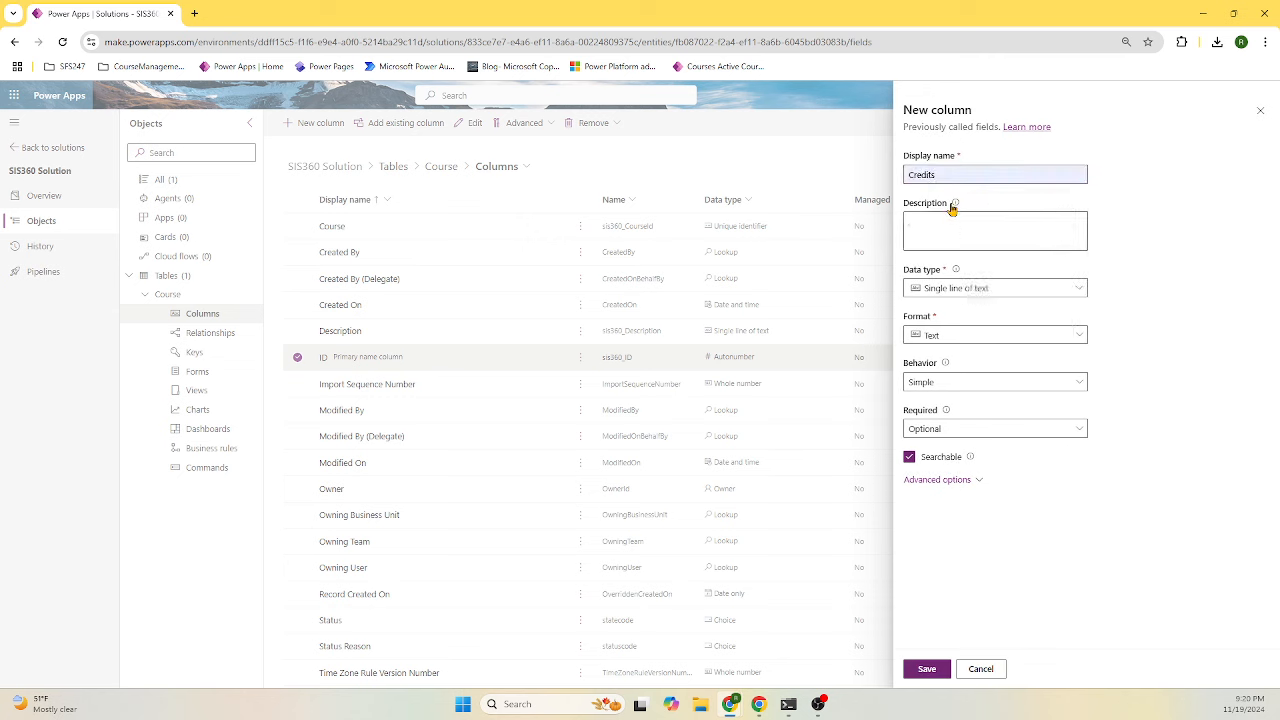
pyautogui.moveTo(948, 176); pyautogui.dragTo(880, 184)
pyautogui.hotkey('ctrl', 'c')
pyautogui.click(954, 219)
pyautogui.hotkey('ctrl', 'v')
pyautogui.press('Home')
pyautogui.write('Course')
pyautogui.click(1020, 289)
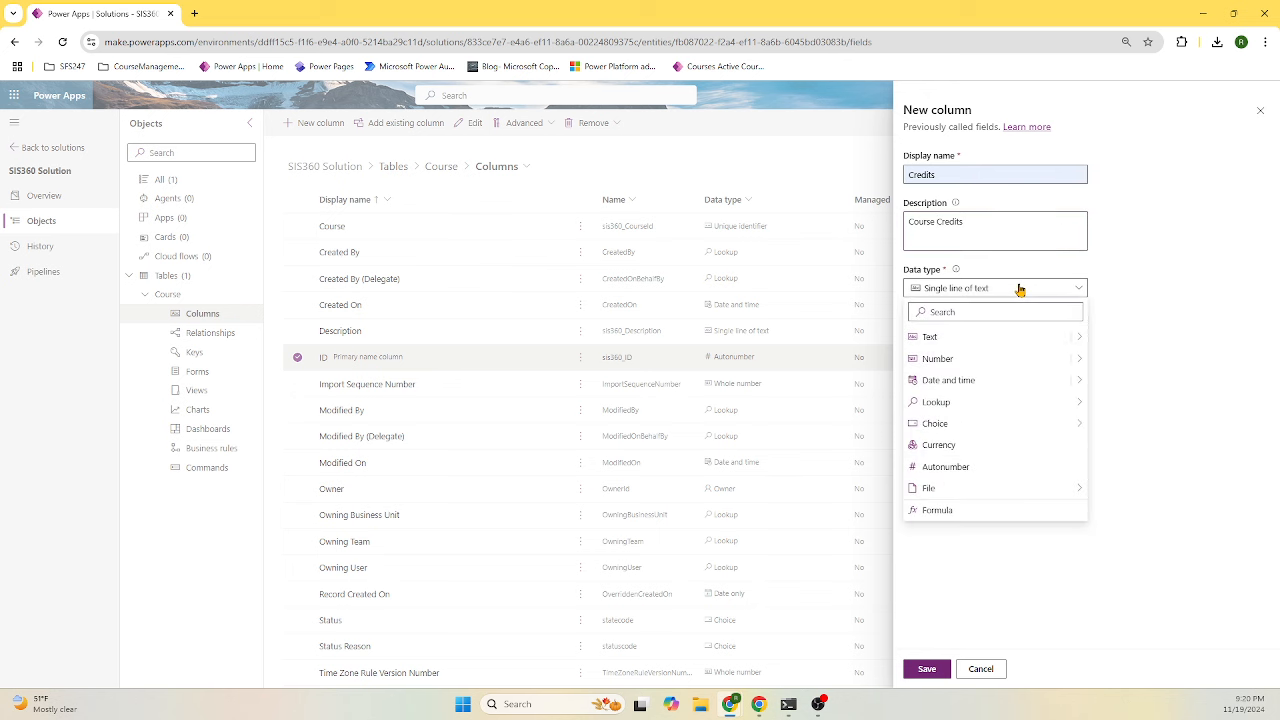
pyautogui.click(1018, 358)
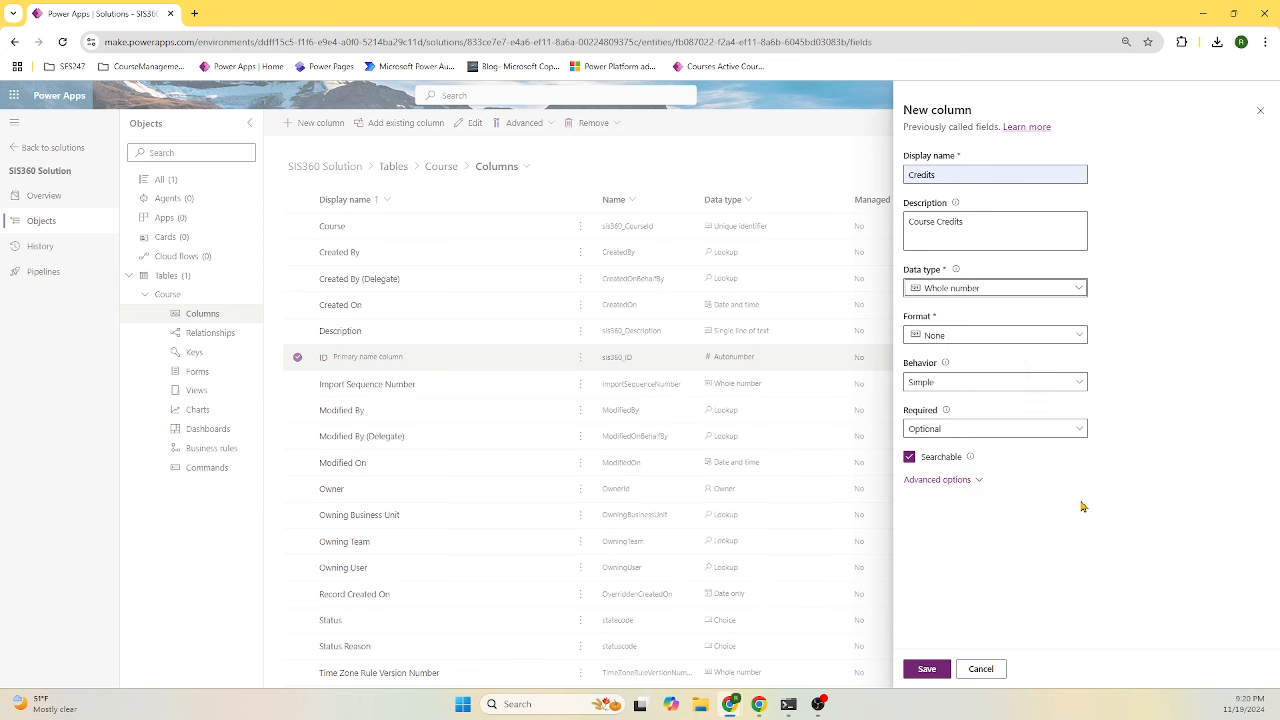
pyautogui.click(928, 669)
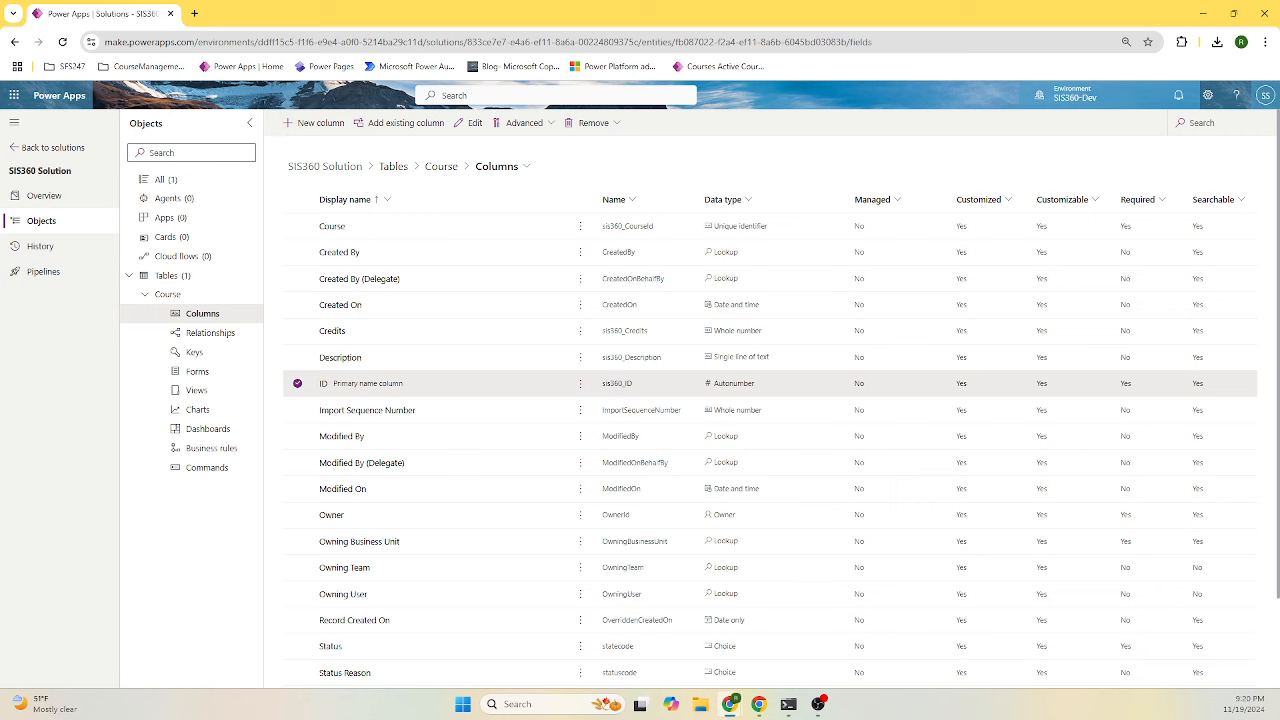
# - Add a new Level column of type Choice using a local choice list
pyautogui.click(304, 126)
pyautogui.click(971, 174)
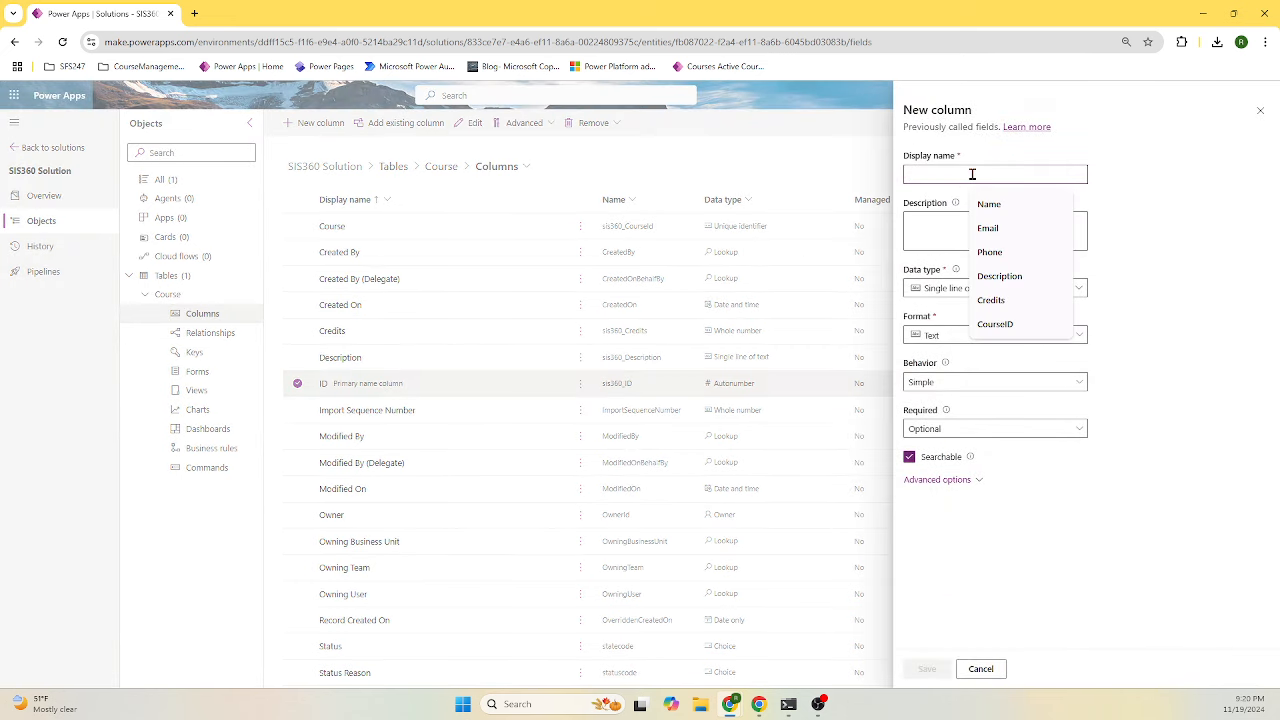
pyautogui.write('Le')
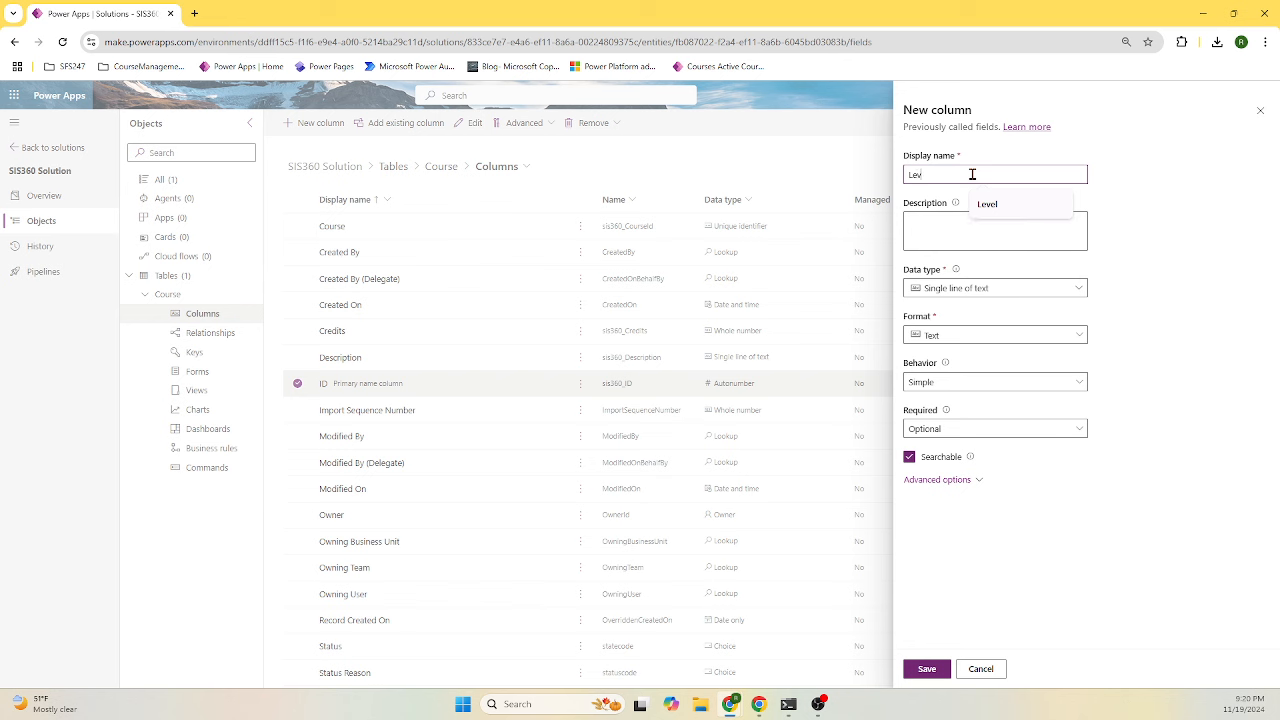
pyautogui.write('v')
pyautogui.click(986, 204)
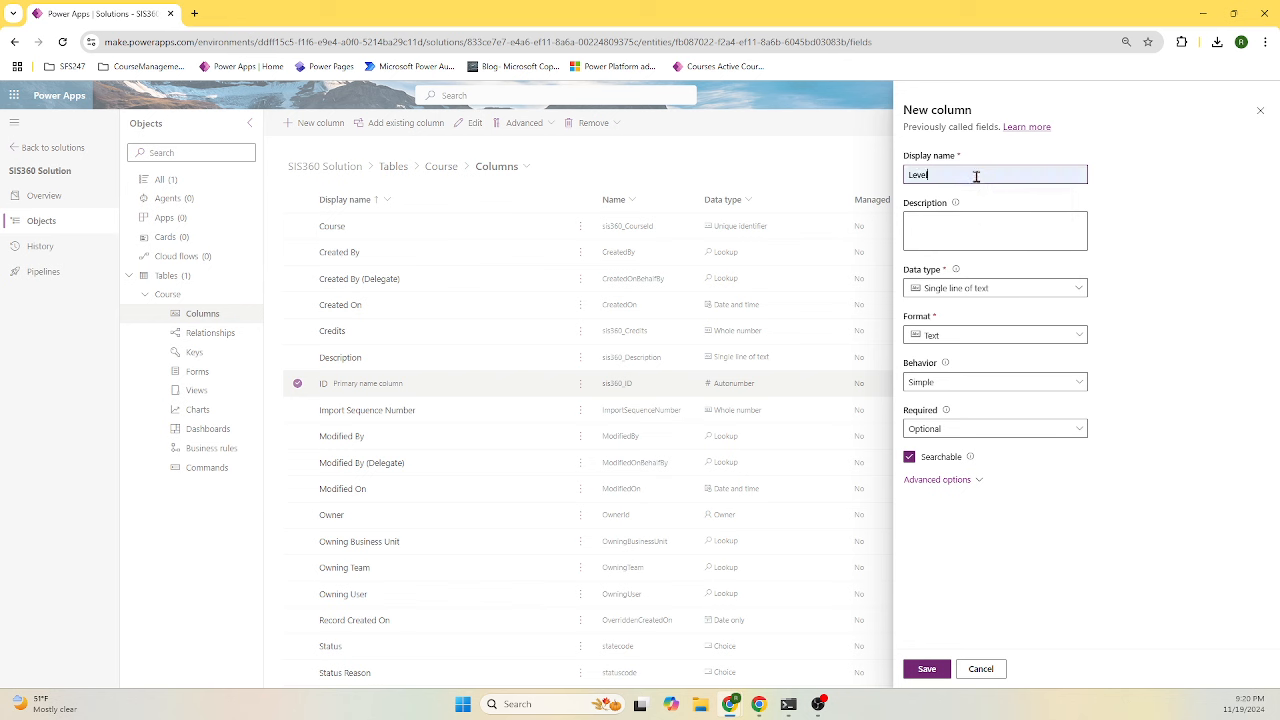
pyautogui.click(1012, 289)
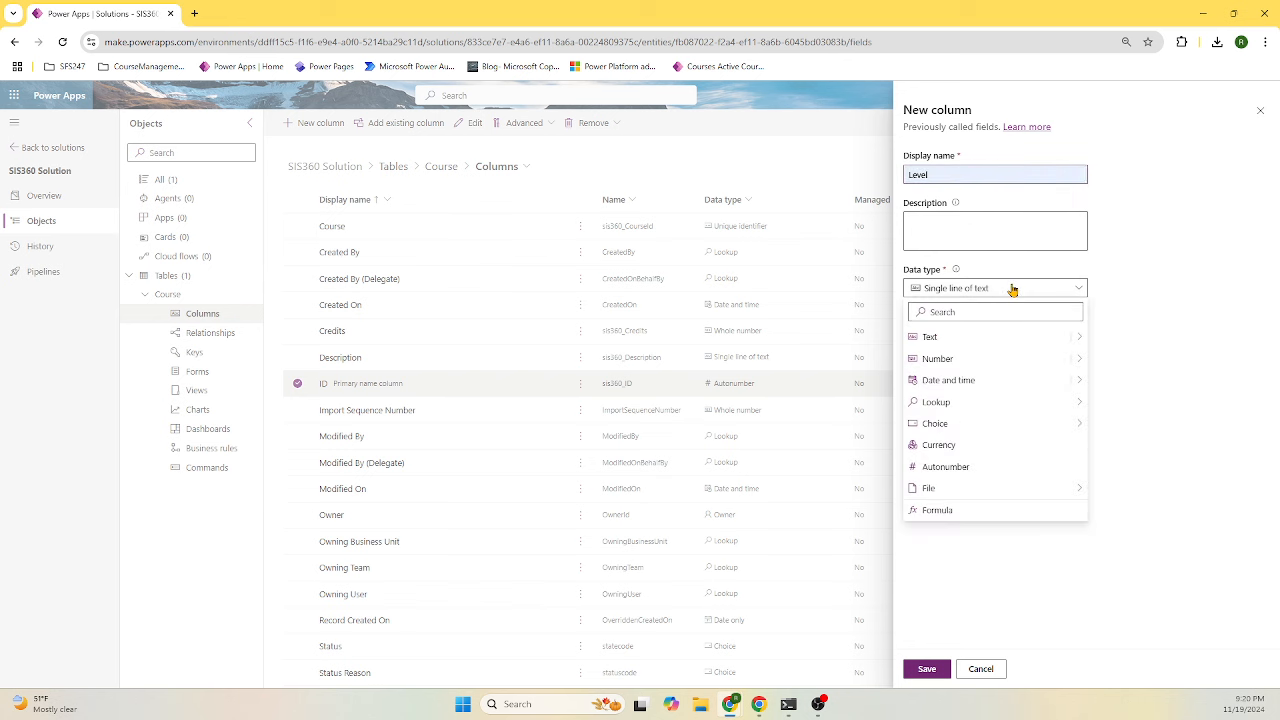
pyautogui.moveTo(1009, 423)
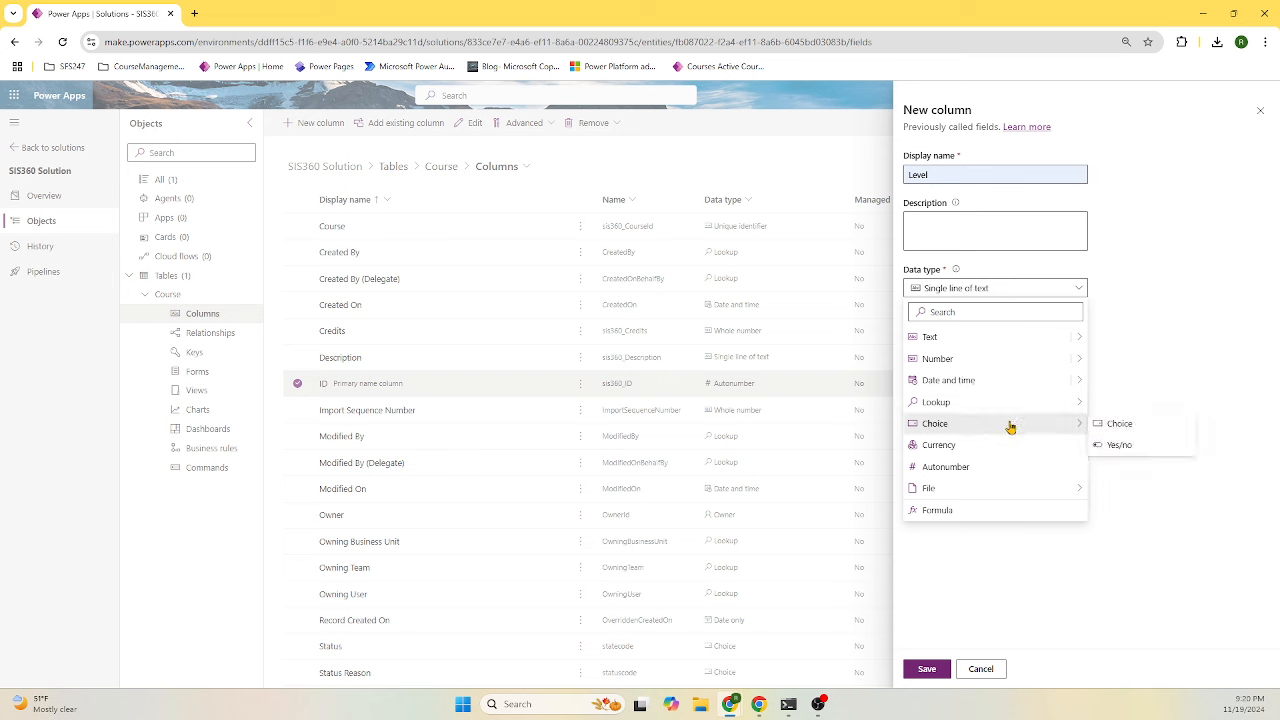
pyautogui.click(1106, 424)
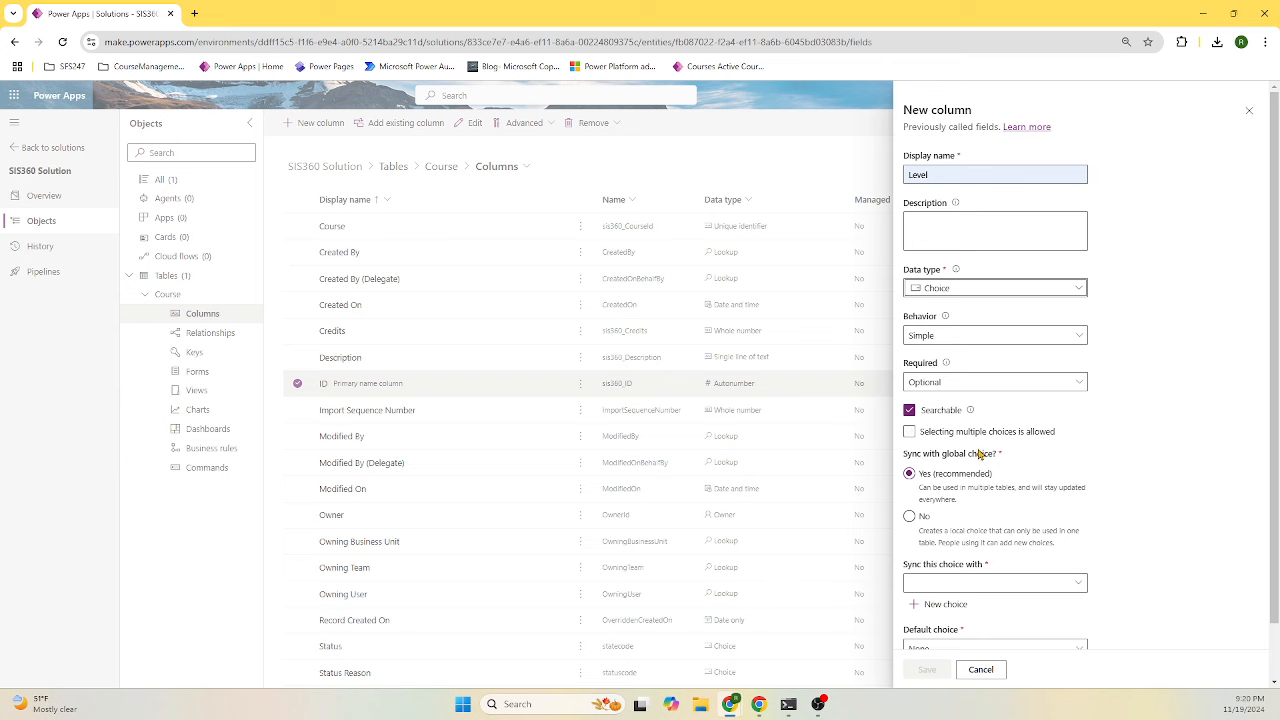
pyautogui.click(909, 516)
pyautogui.scroll(-2, 1122, 483)
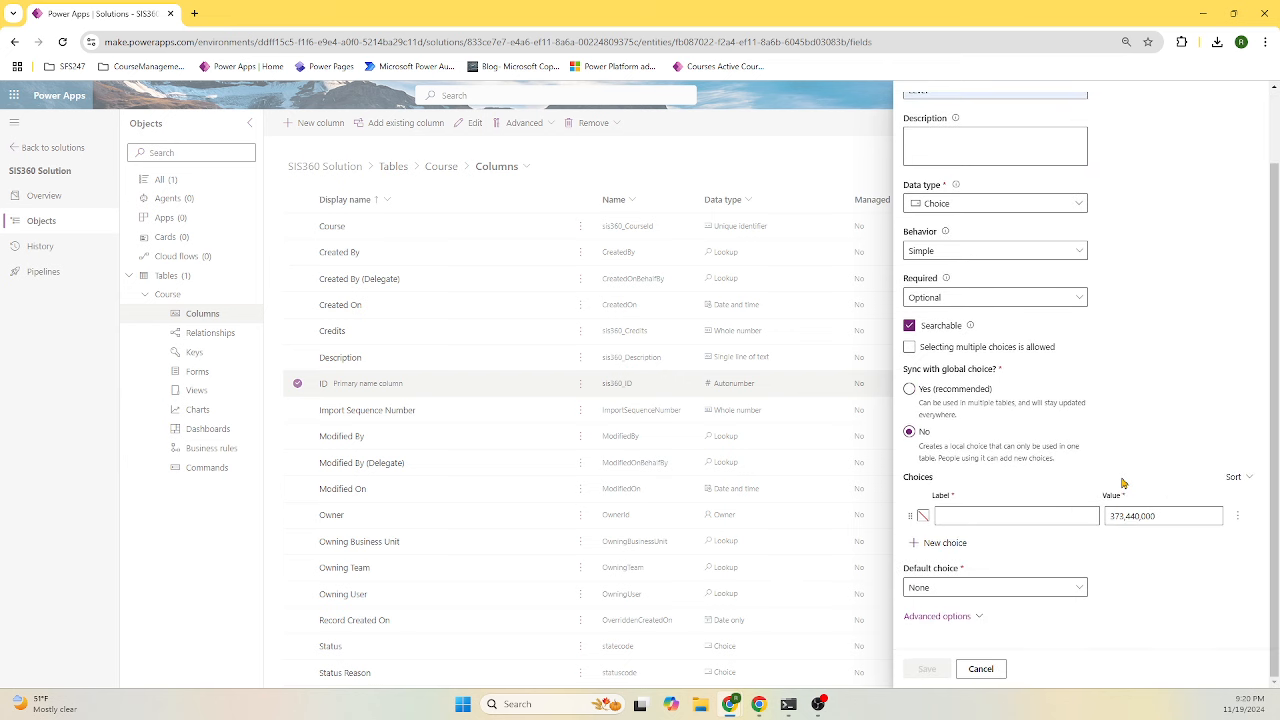
# - Enter the choices Beginner, Intermediate and Advanced, then save the Level column
pyautogui.click(1008, 516)
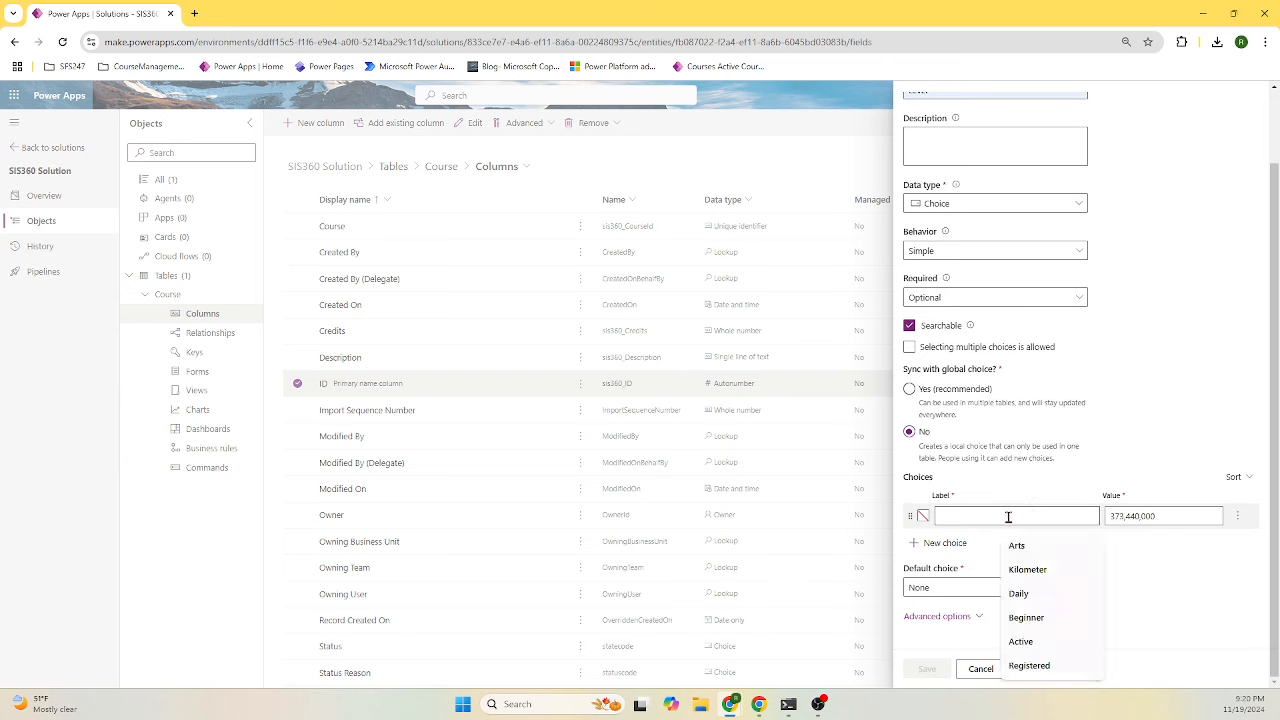
pyautogui.write('B')
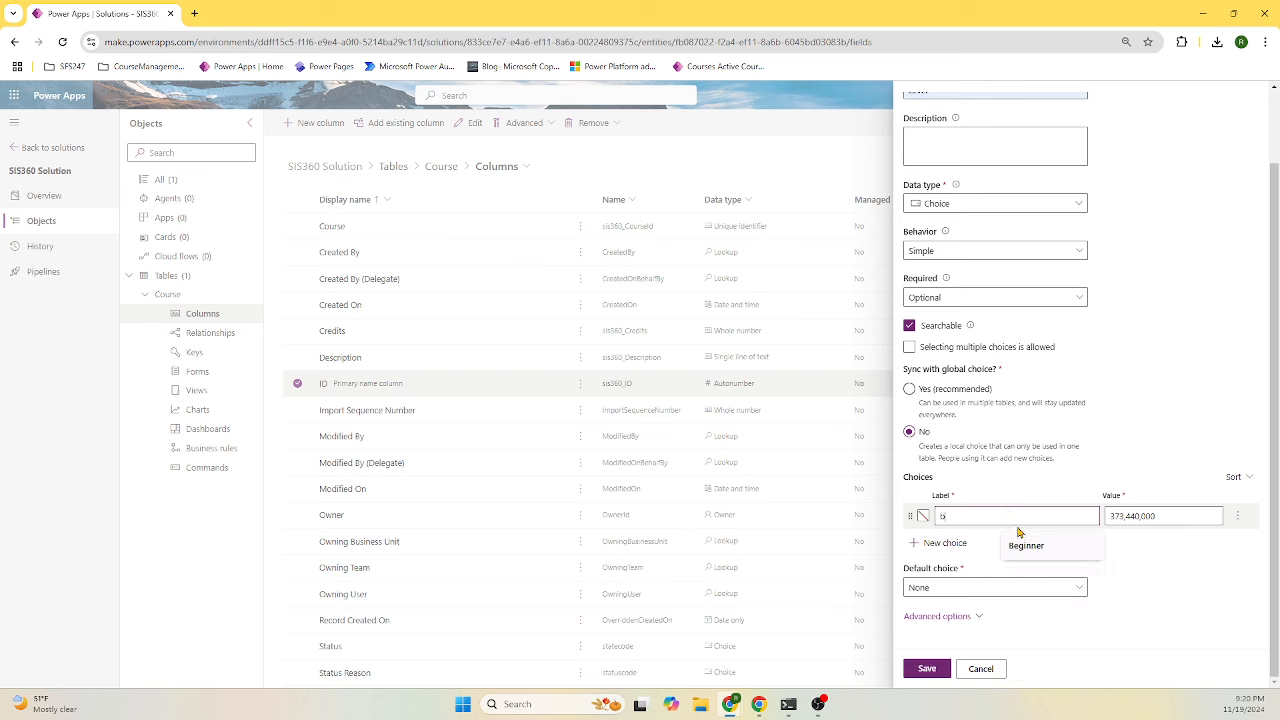
pyautogui.click(1022, 545)
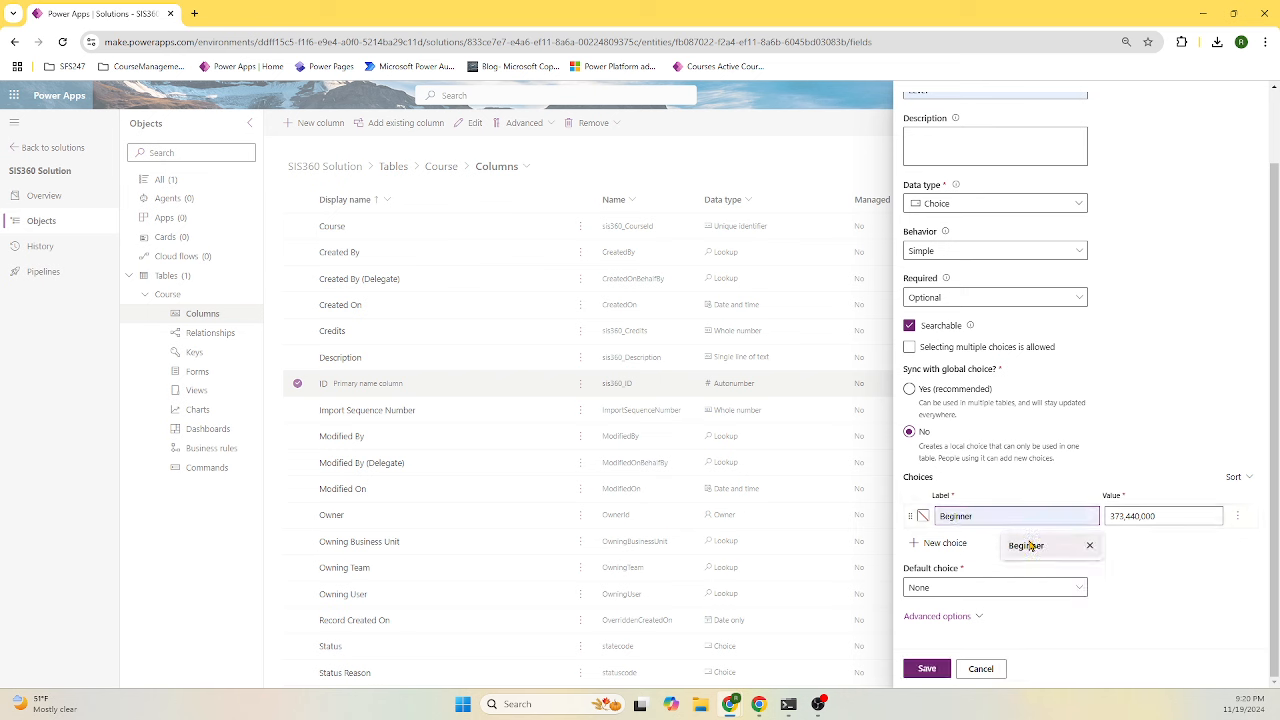
pyautogui.click(985, 521)
pyautogui.click(950, 545)
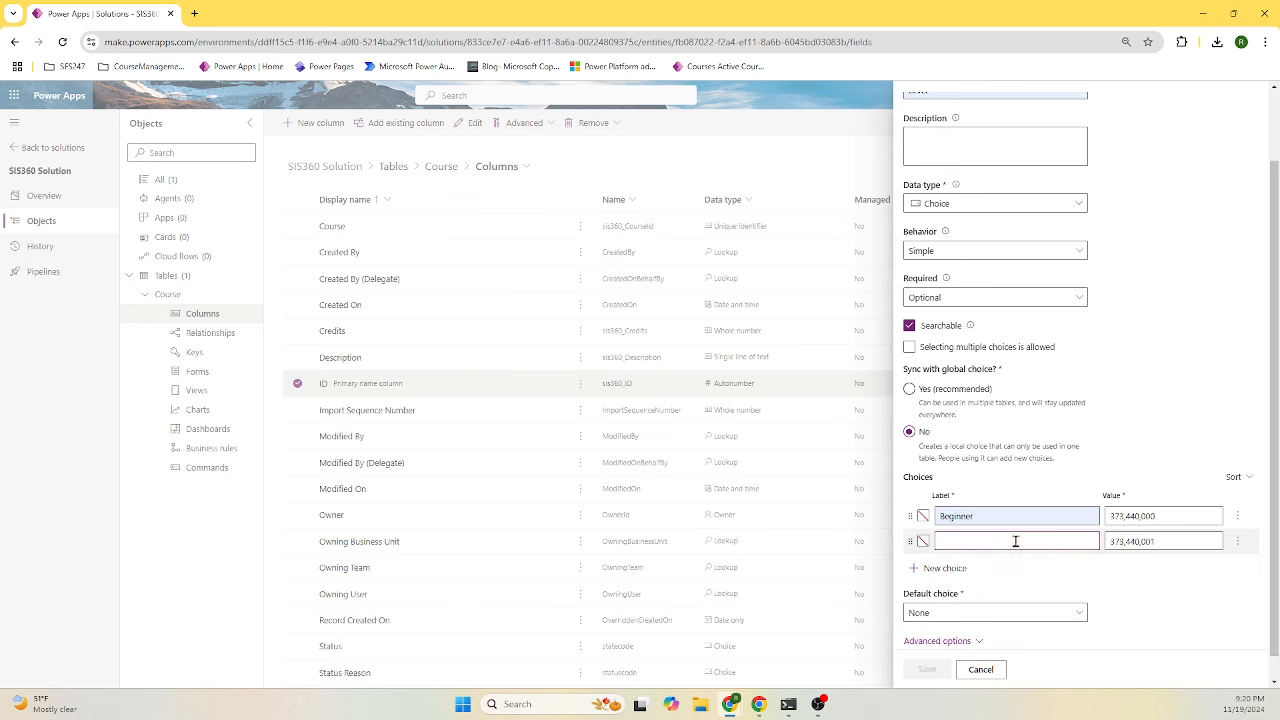
pyautogui.click(1015, 541)
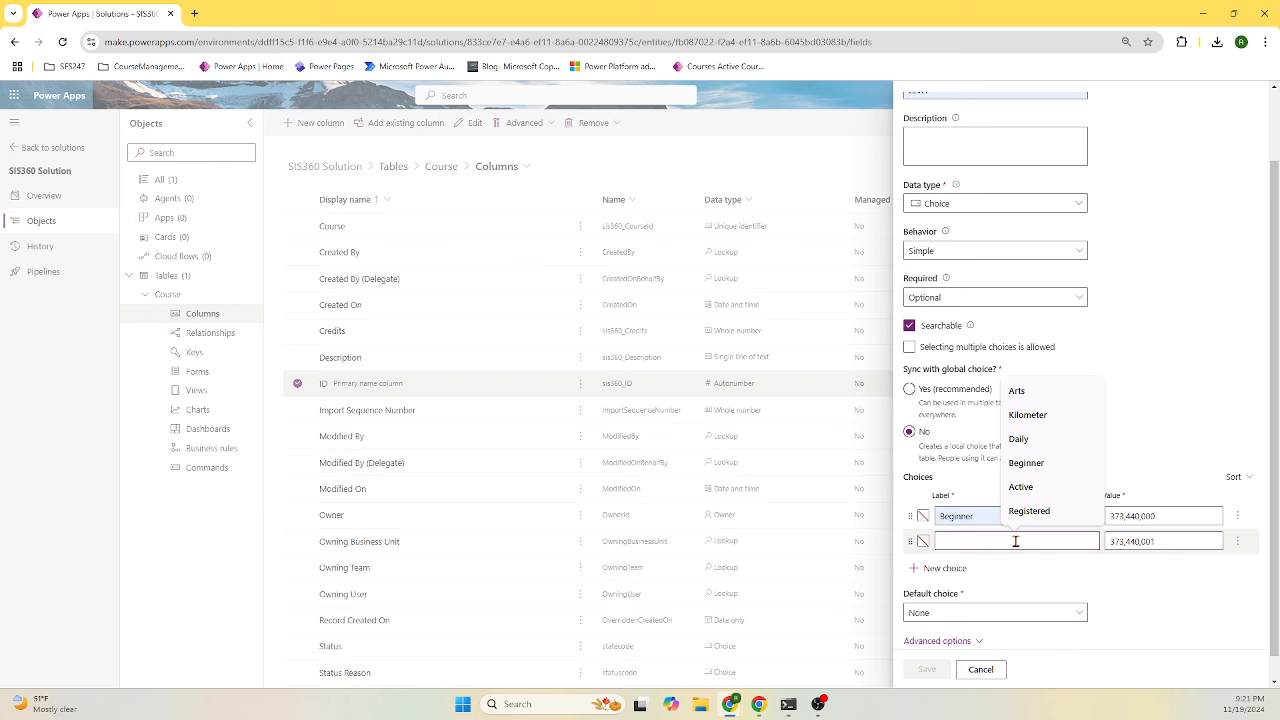
pyautogui.write('In')
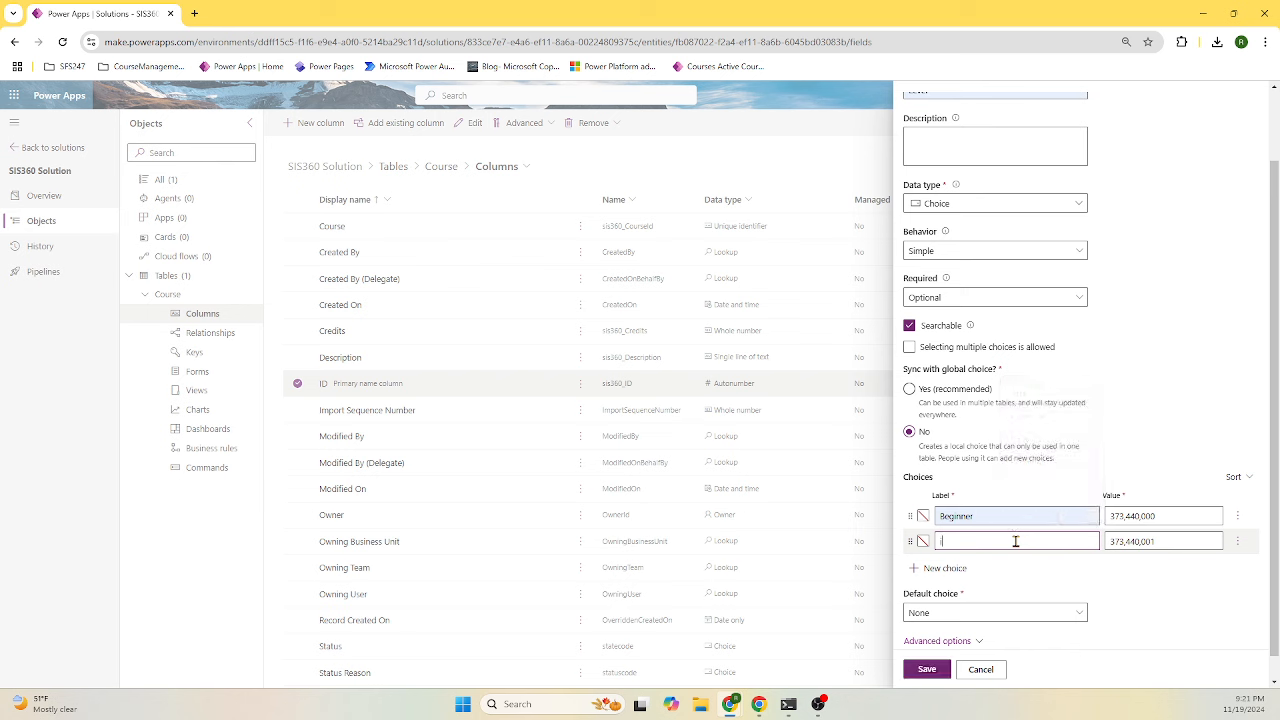
pyautogui.press('BackSpace')
pyautogui.write('Intermediate')
pyautogui.click(945, 568)
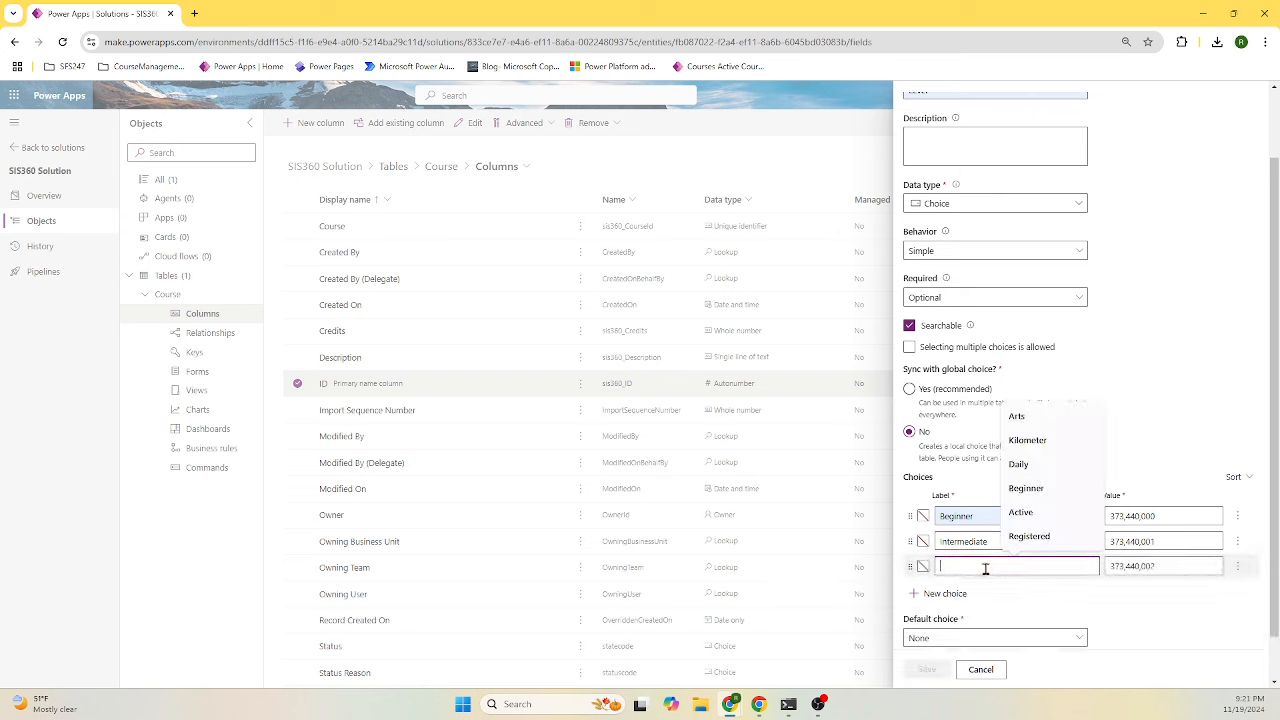
pyautogui.write('Ac')
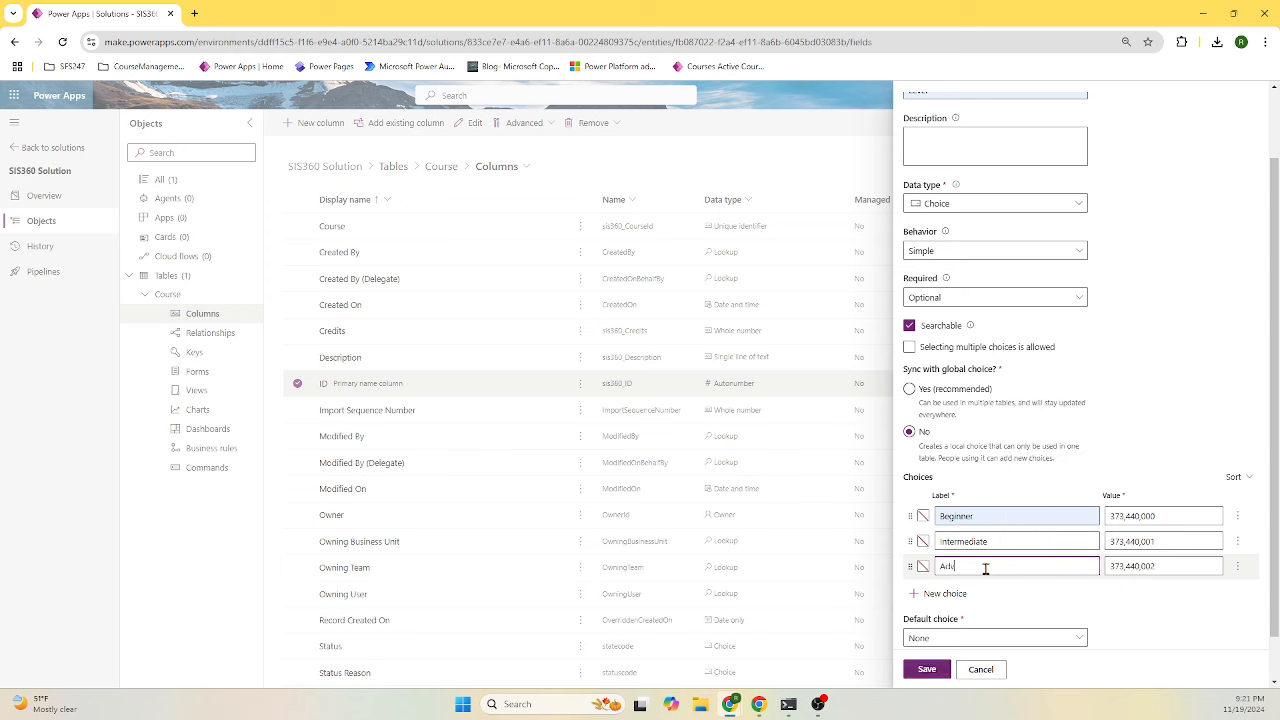
pyautogui.write('vanced')
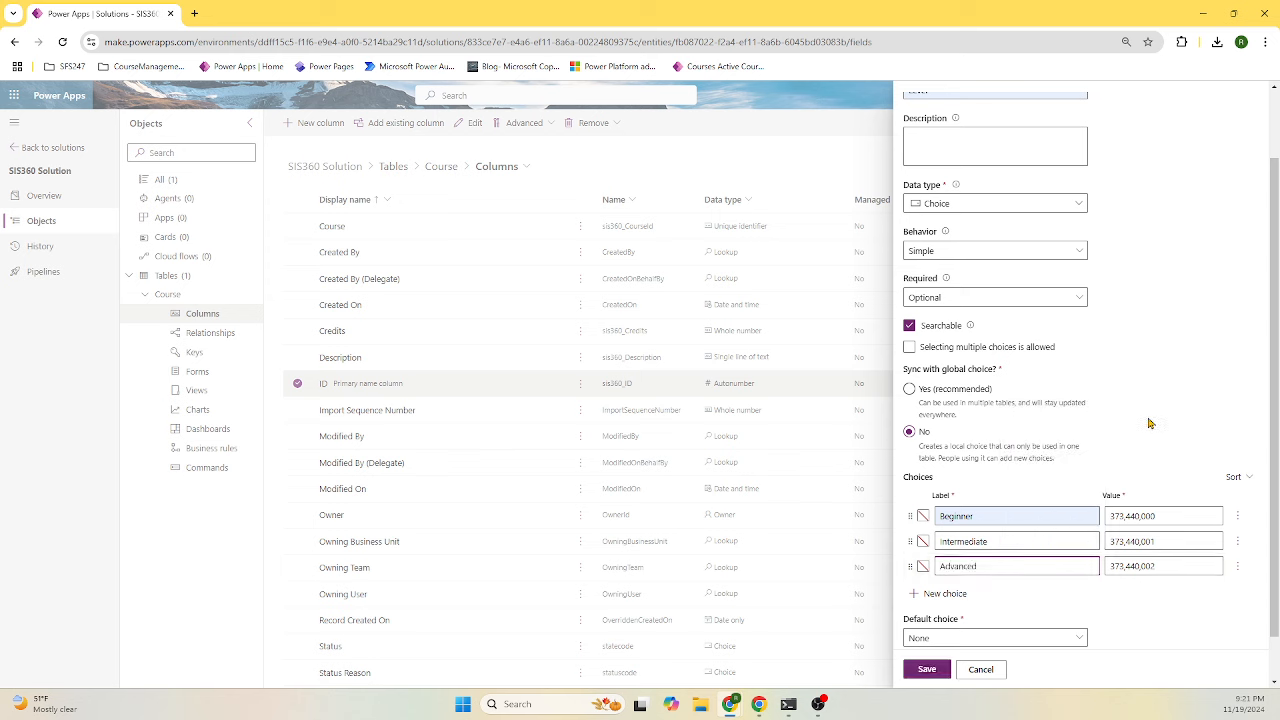
pyautogui.scroll(2, 1155, 420)
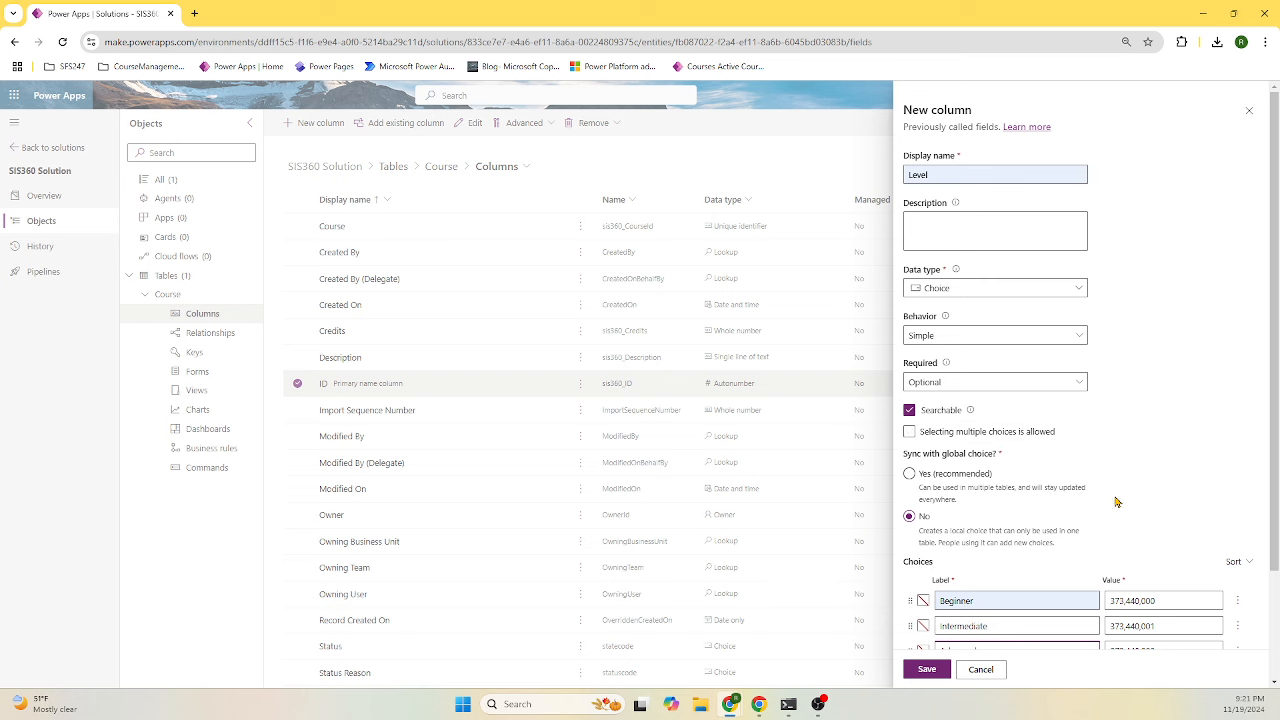
pyautogui.scroll(-2, 1030, 470)
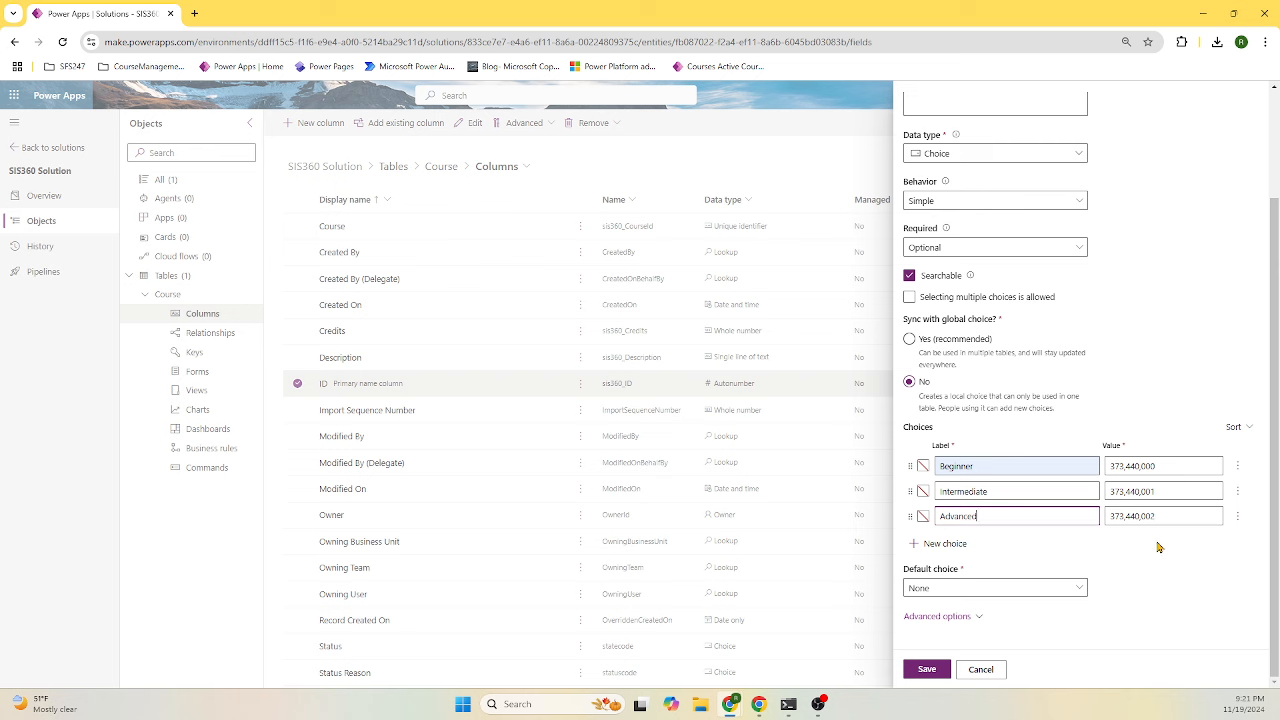
pyautogui.scroll(2, 1066, 401)
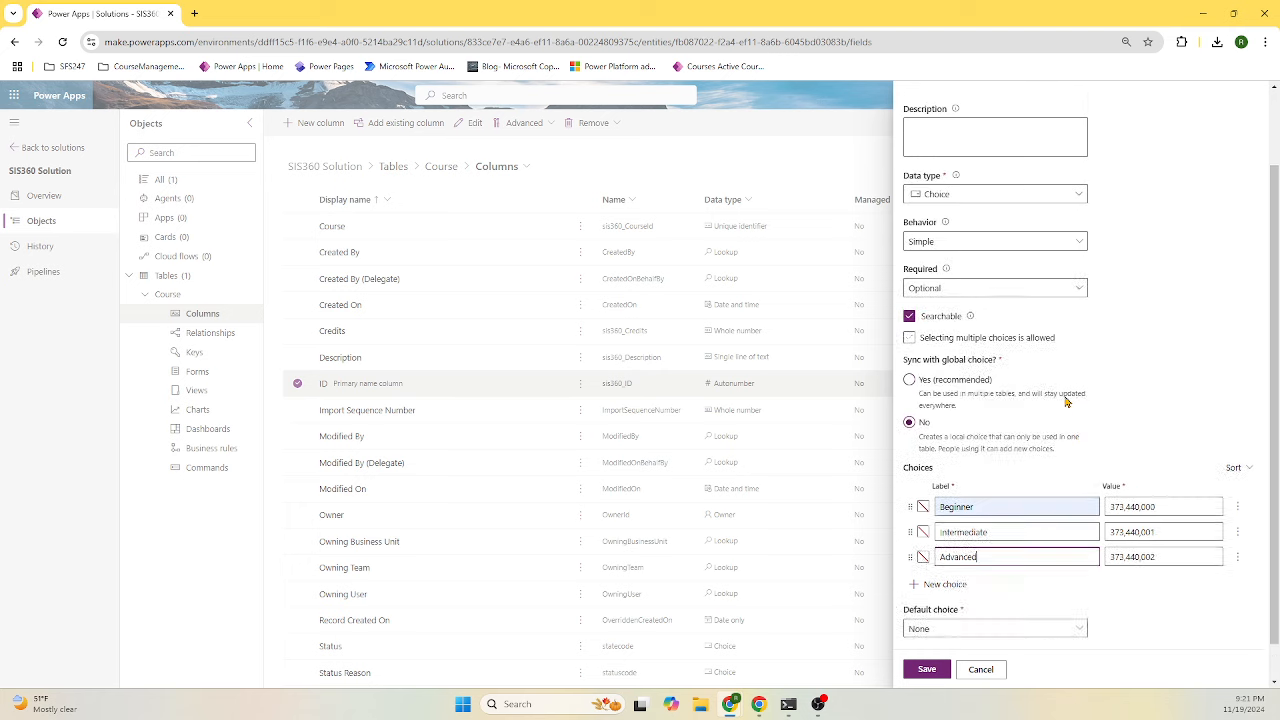
pyautogui.scroll(-3, 1066, 401)
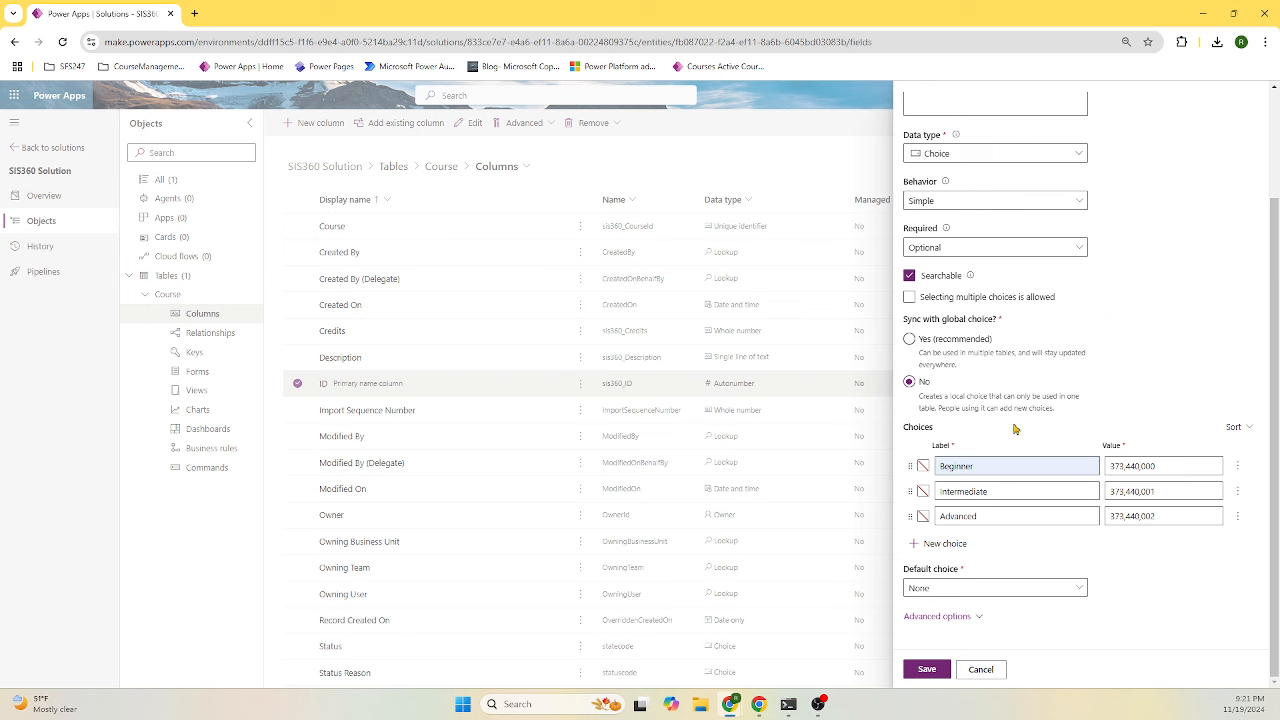
pyautogui.click(930, 669)
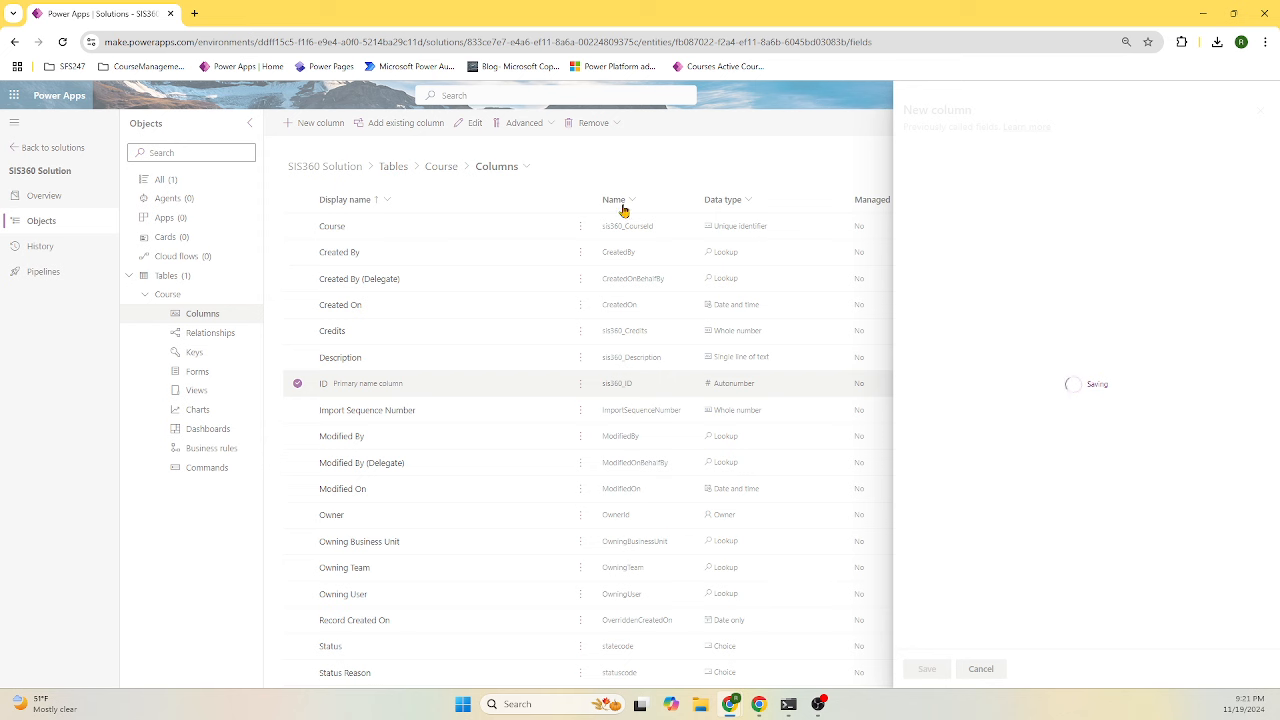
# - Start a new Course column named Category with the description 'Course Category'
pyautogui.click(321, 127)
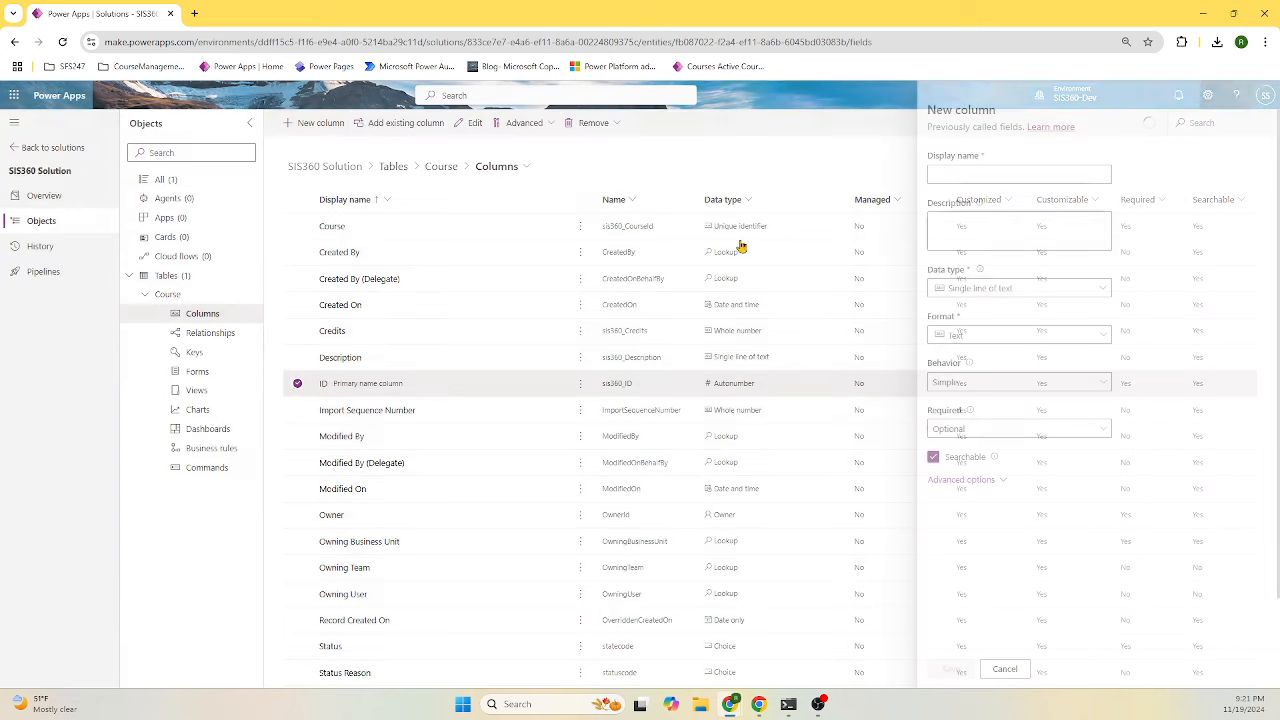
pyautogui.click(971, 174)
pyautogui.write('Category')
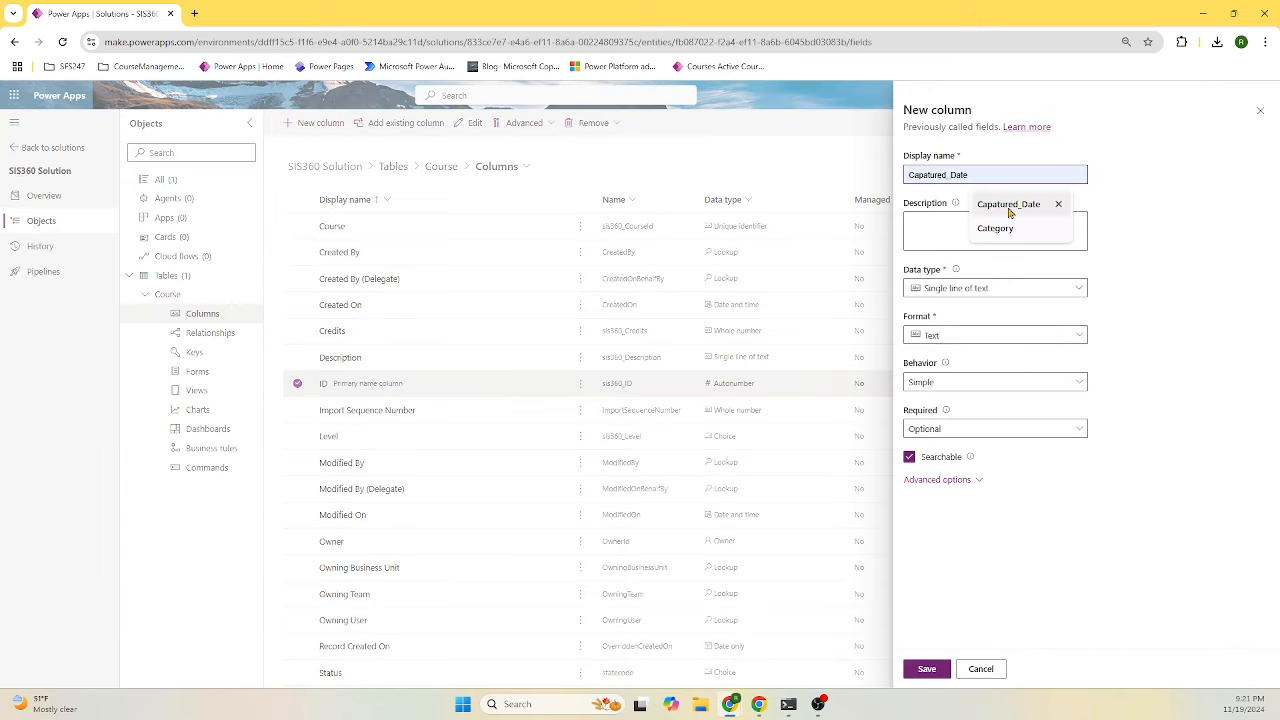
pyautogui.click(995, 228)
pyautogui.doubleClick(968, 174)
pyautogui.hotkey('ctrl', 'c')
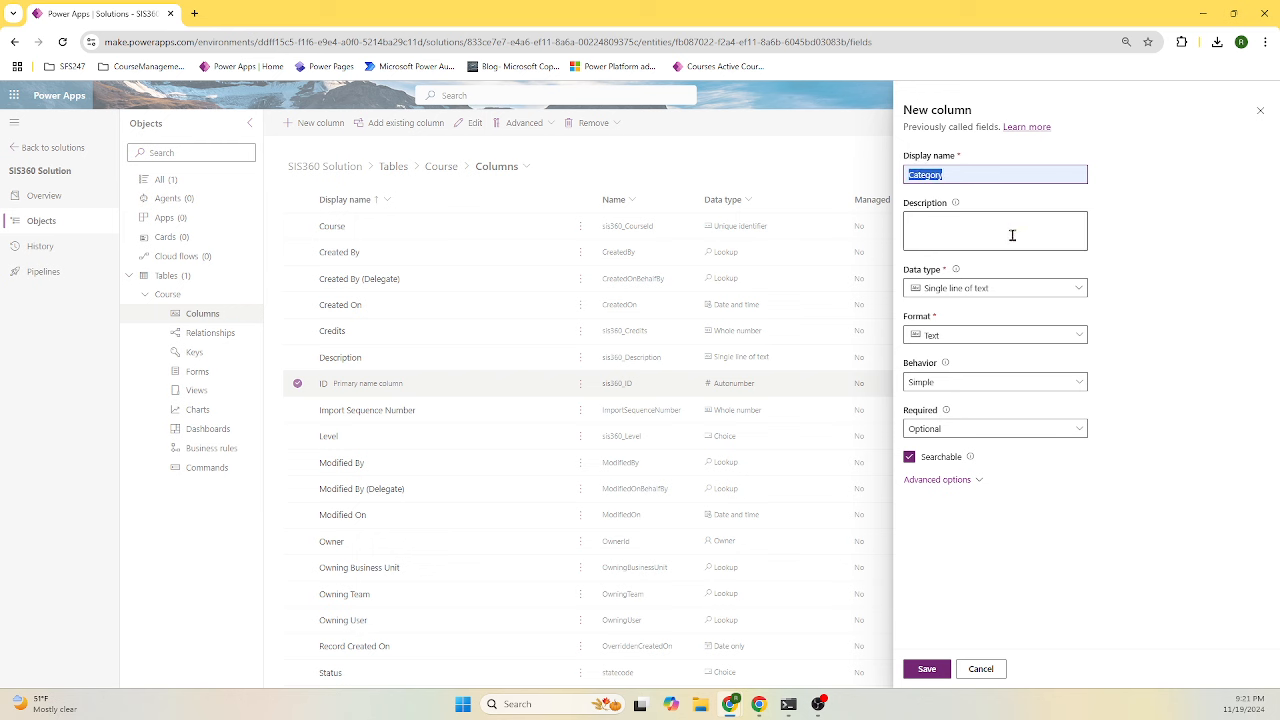
pyautogui.click(999, 236)
pyautogui.hotkey('ctrl', 'v')
pyautogui.press('Home')
pyautogui.write('Coursw')
pyautogui.press('BackSpace')
pyautogui.press('BackSpace')
pyautogui.write('e')
# - Make Category a Choice column with local options, not synced to a global choice
pyautogui.click(1032, 290)
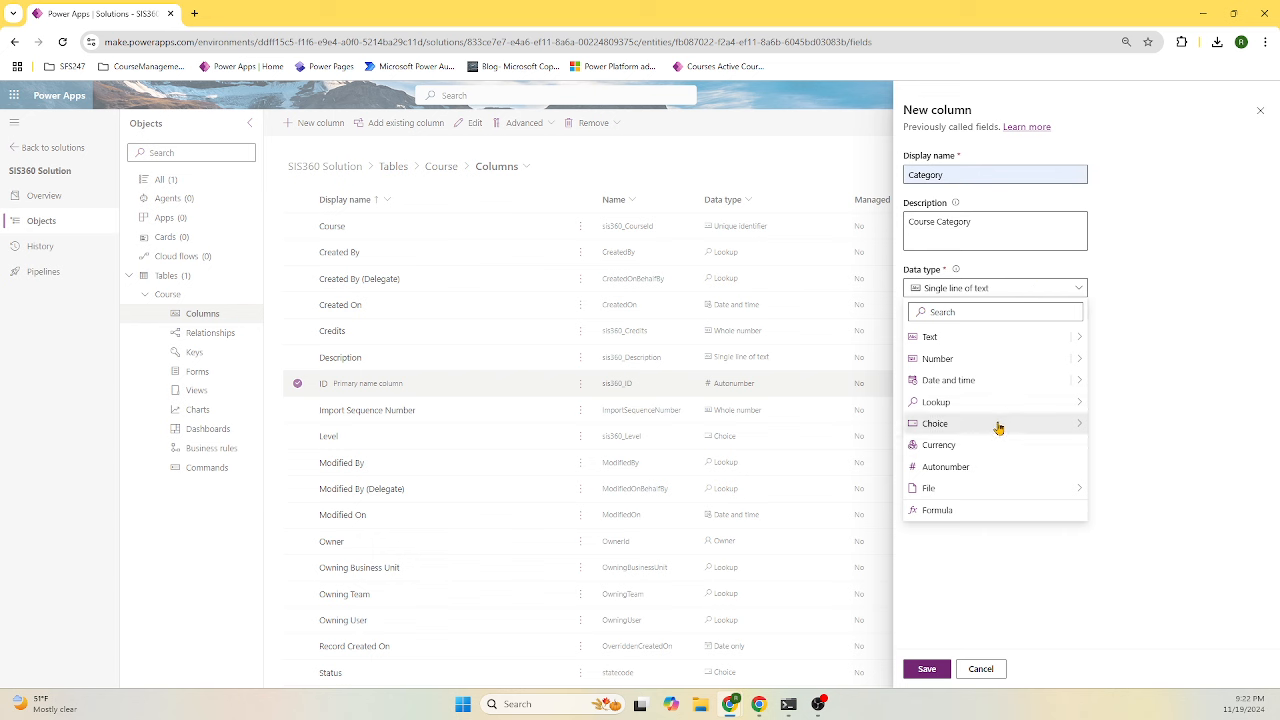
pyautogui.moveTo(1000, 425)
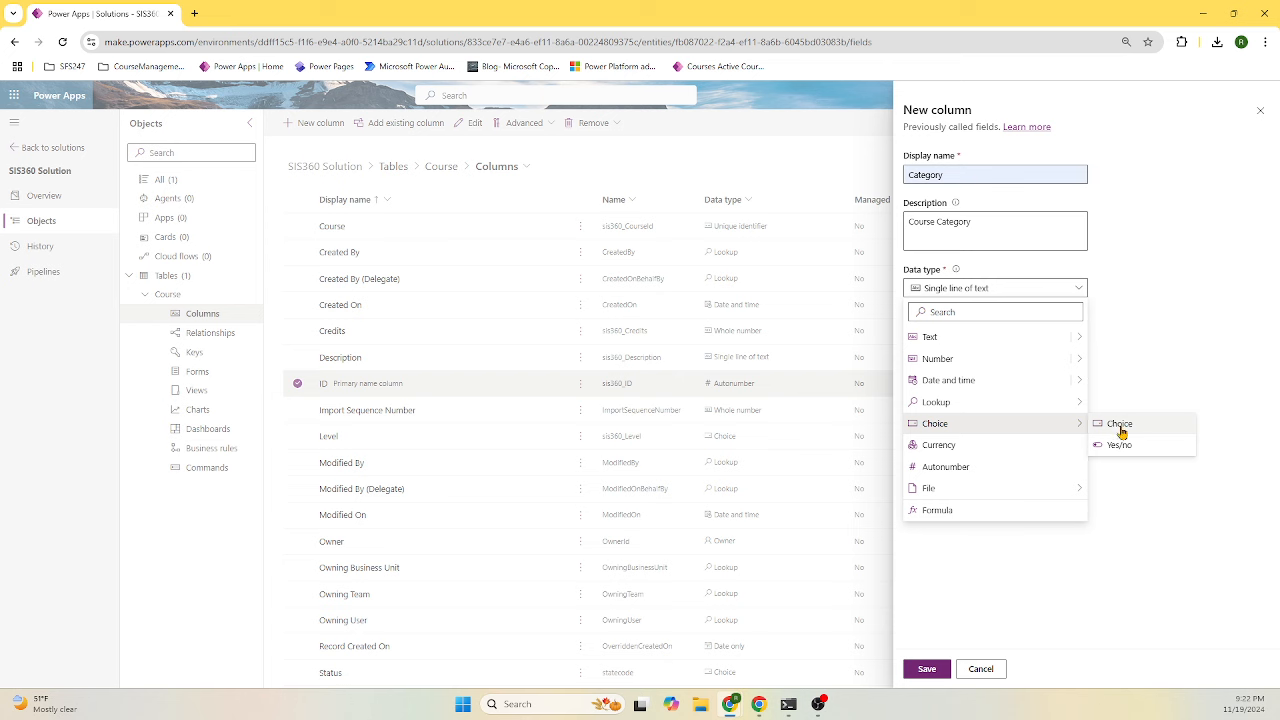
pyautogui.click(1120, 428)
pyautogui.click(910, 518)
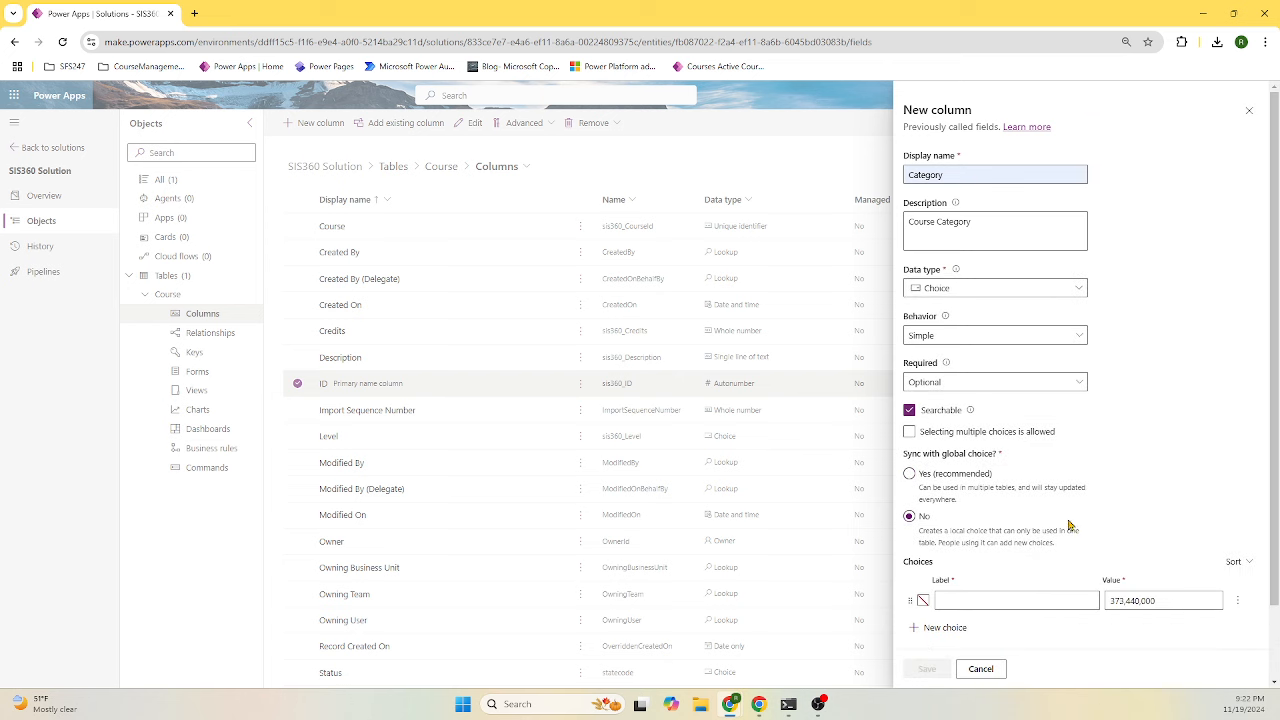
pyautogui.scroll(-1, 1032, 528)
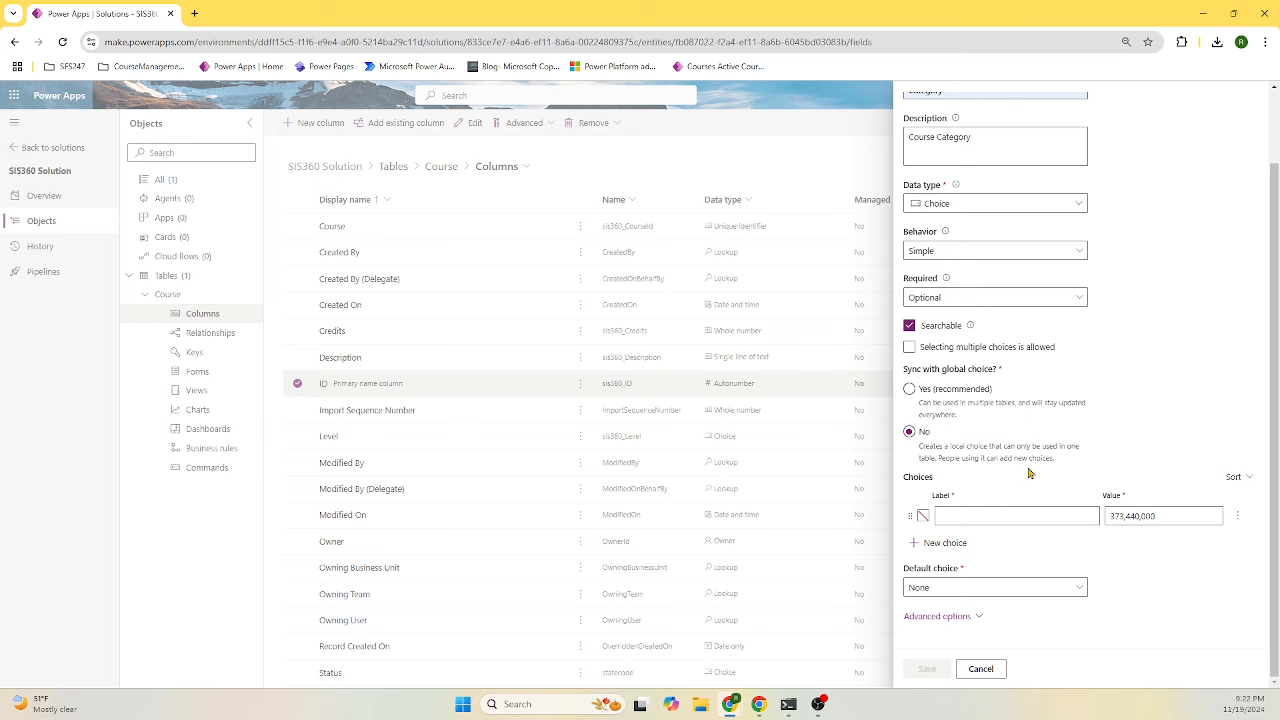
# - Add the options Arts, Business, Science and Technology, then save the column
pyautogui.click(990, 514)
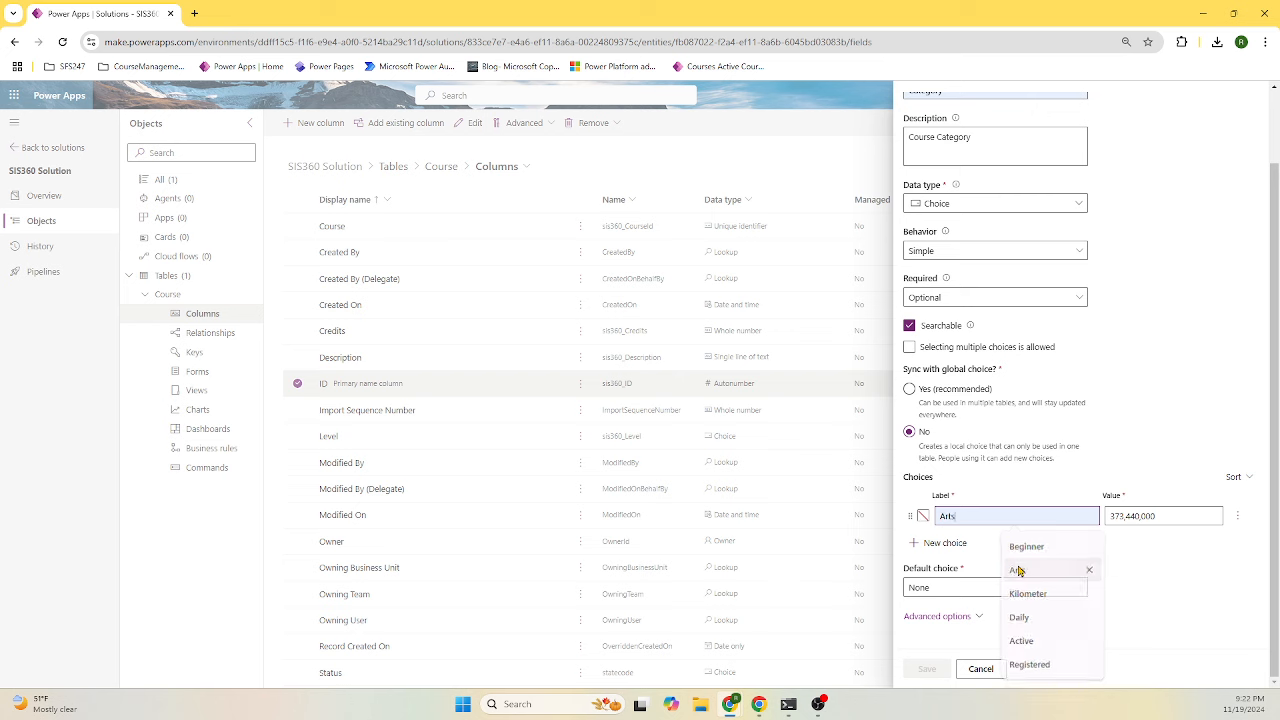
pyautogui.click(1016, 569)
pyautogui.click(945, 543)
pyautogui.click(993, 540)
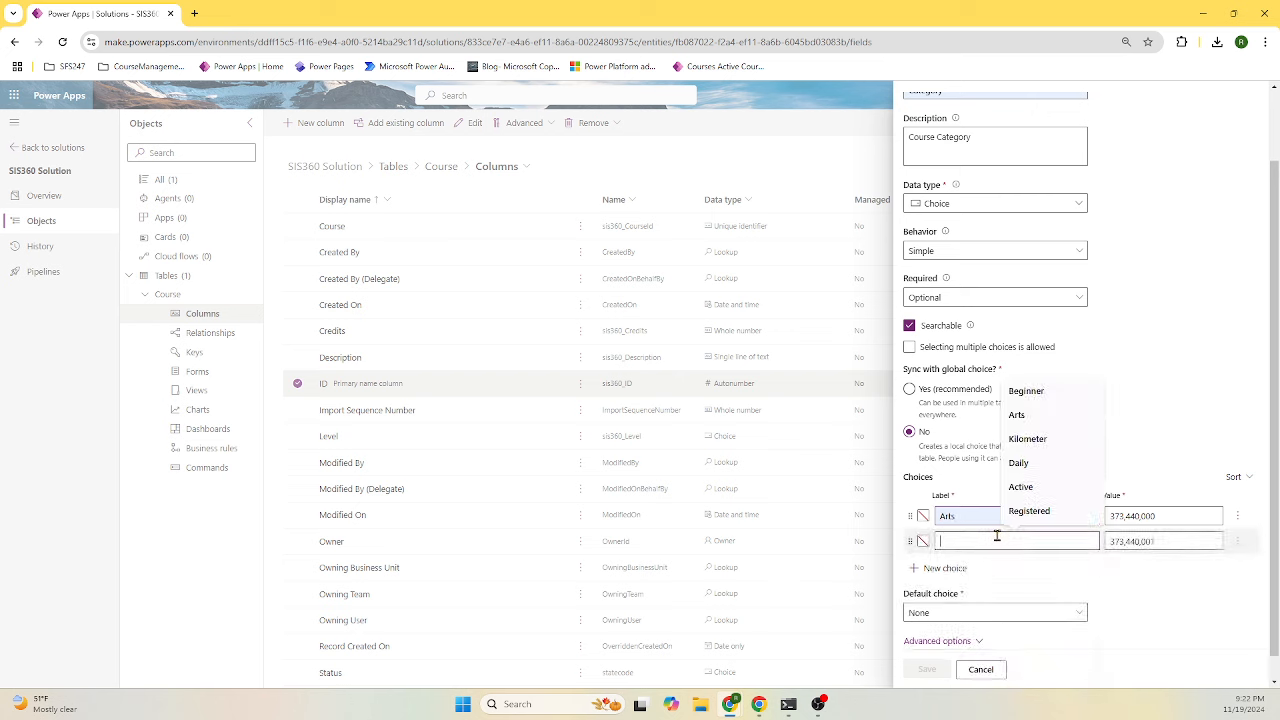
pyautogui.write('s')
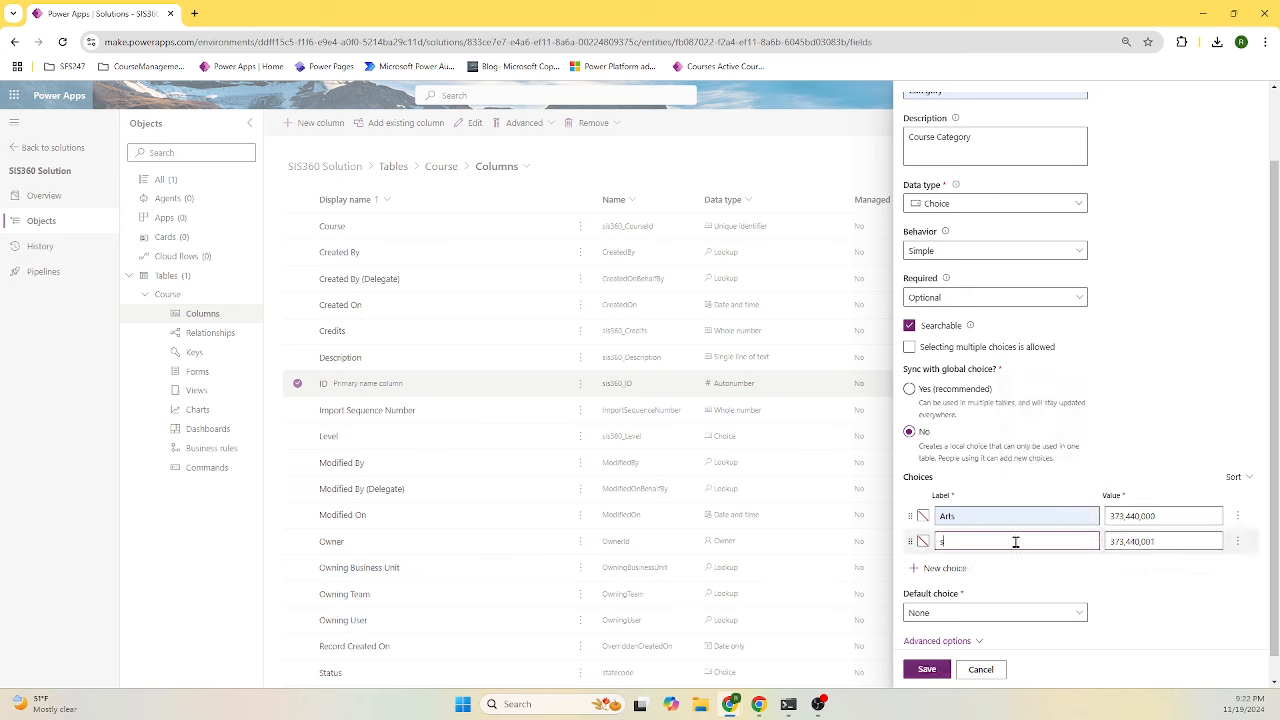
pyautogui.press('BackSpace')
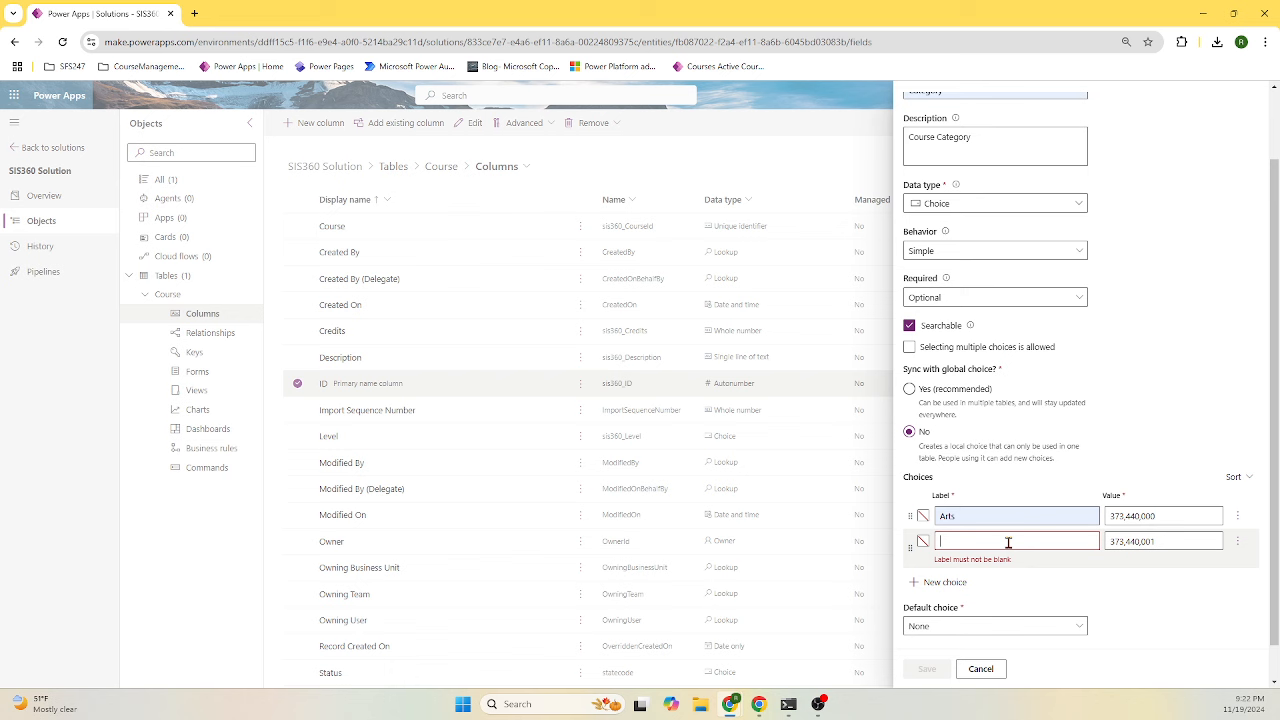
pyautogui.write('Bus')
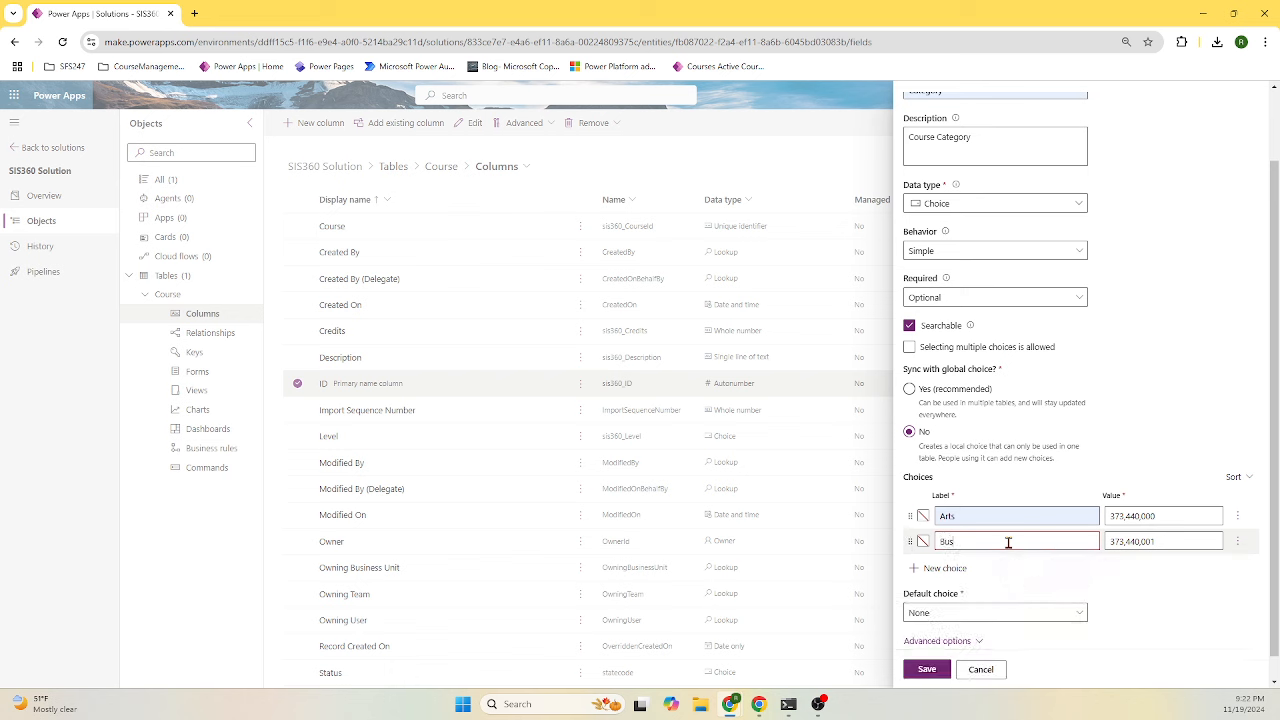
pyautogui.write('iness')
pyautogui.click(938, 568)
pyautogui.write('Science')
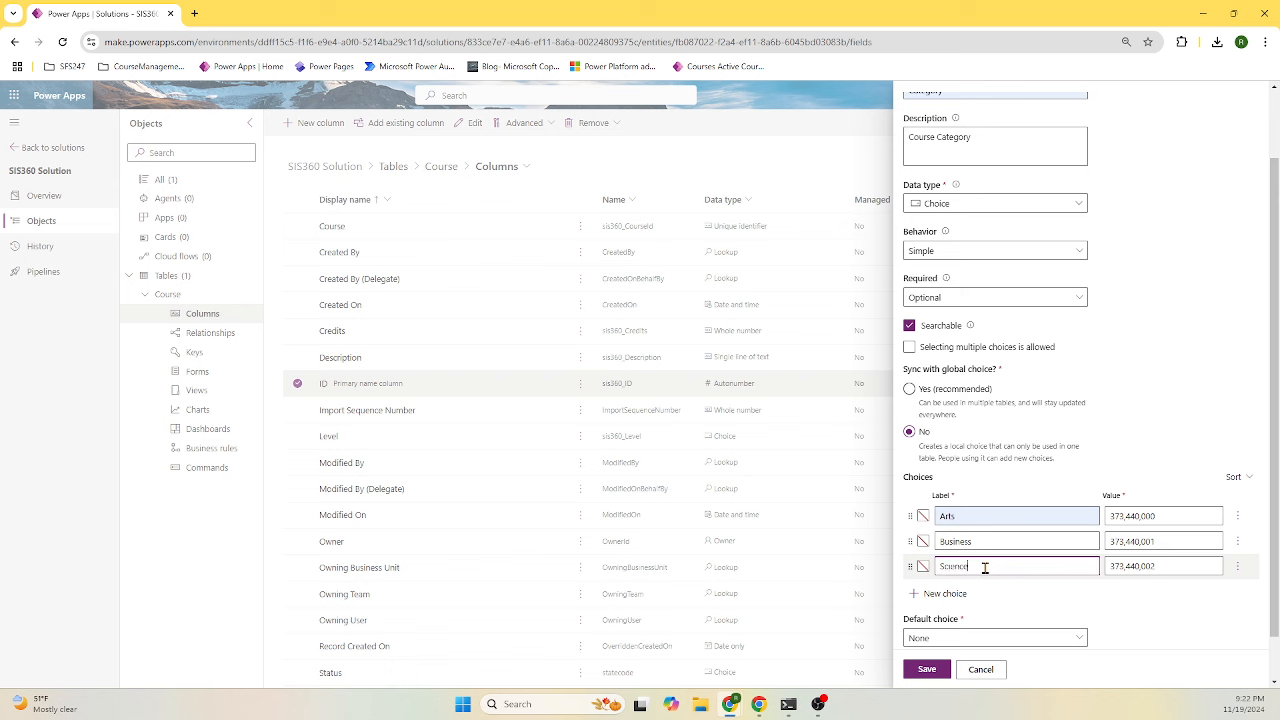
pyautogui.click(950, 594)
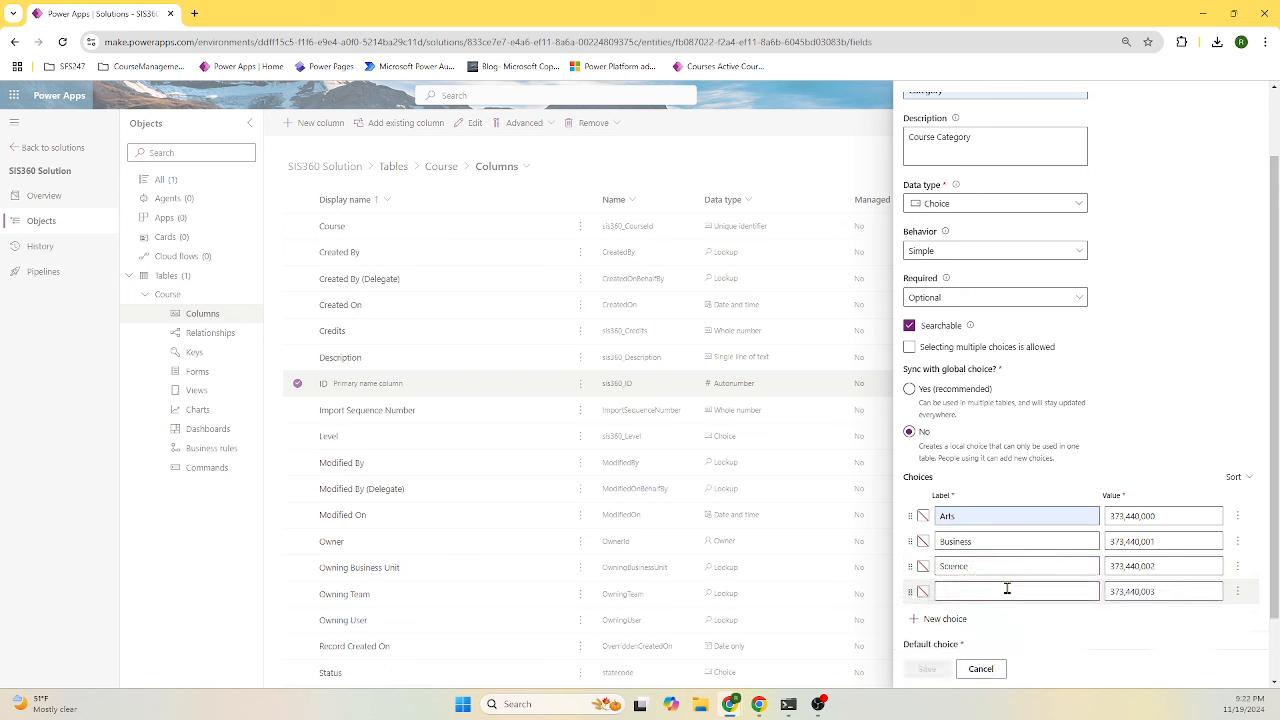
pyautogui.write('Te')
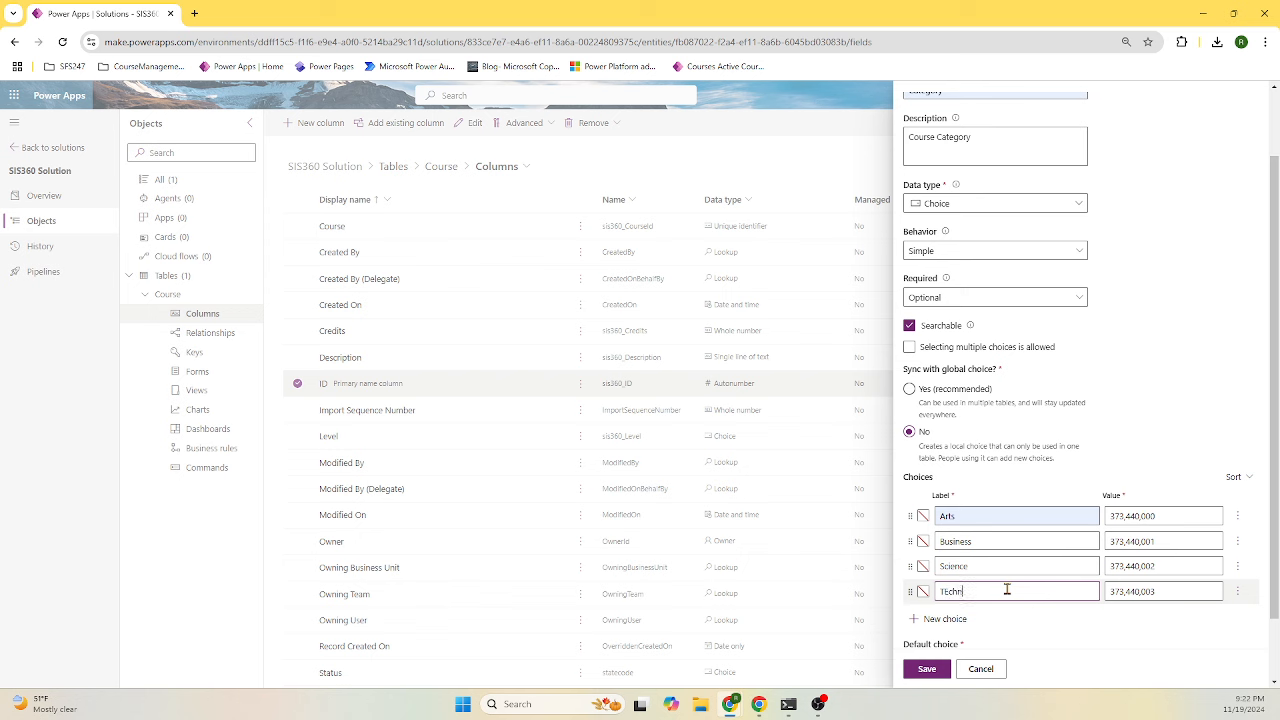
pyautogui.write('chnology')
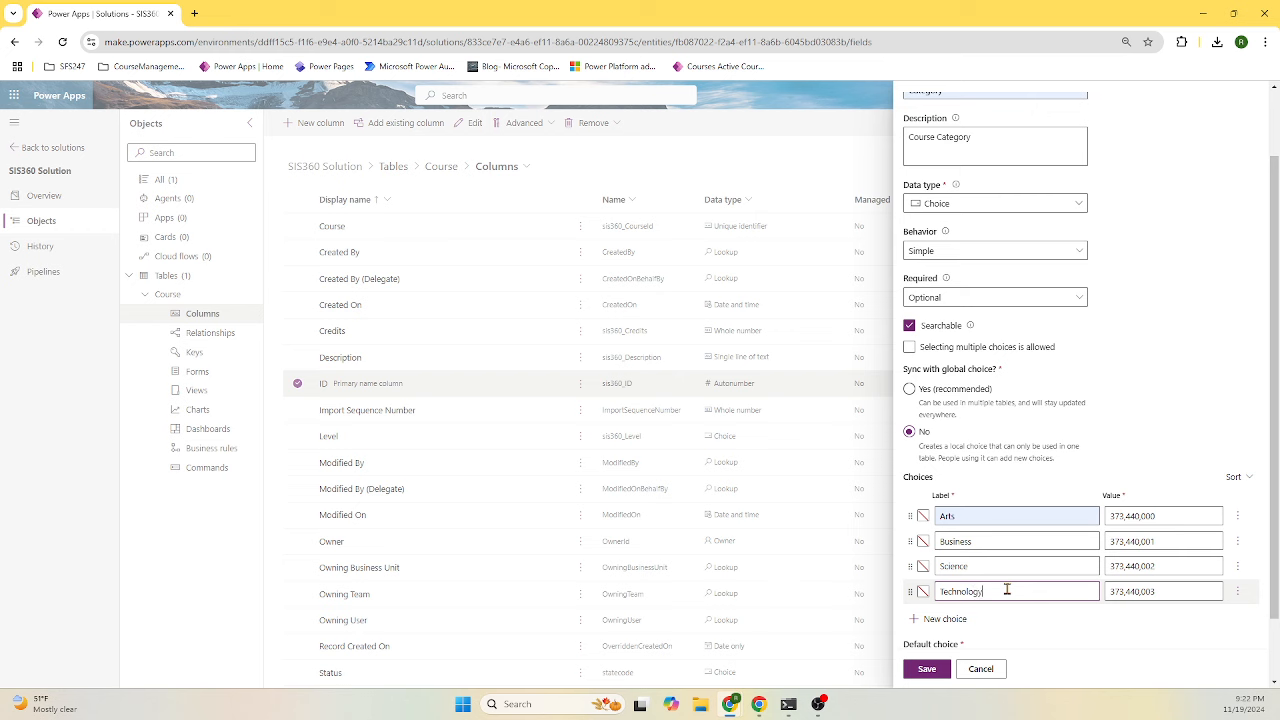
pyautogui.click(929, 669)
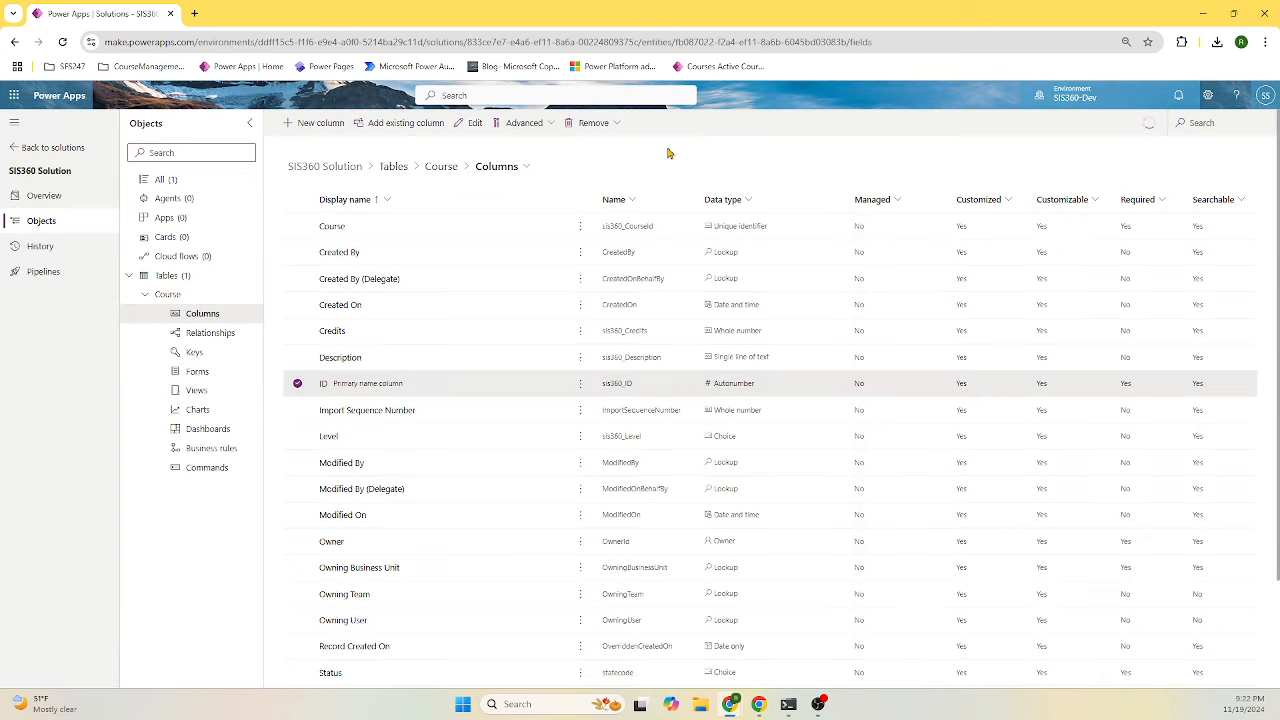
# - Review Course's columns, confirming Category sits alongside Level, Credits, Description and Title
pyautogui.click(147, 297)
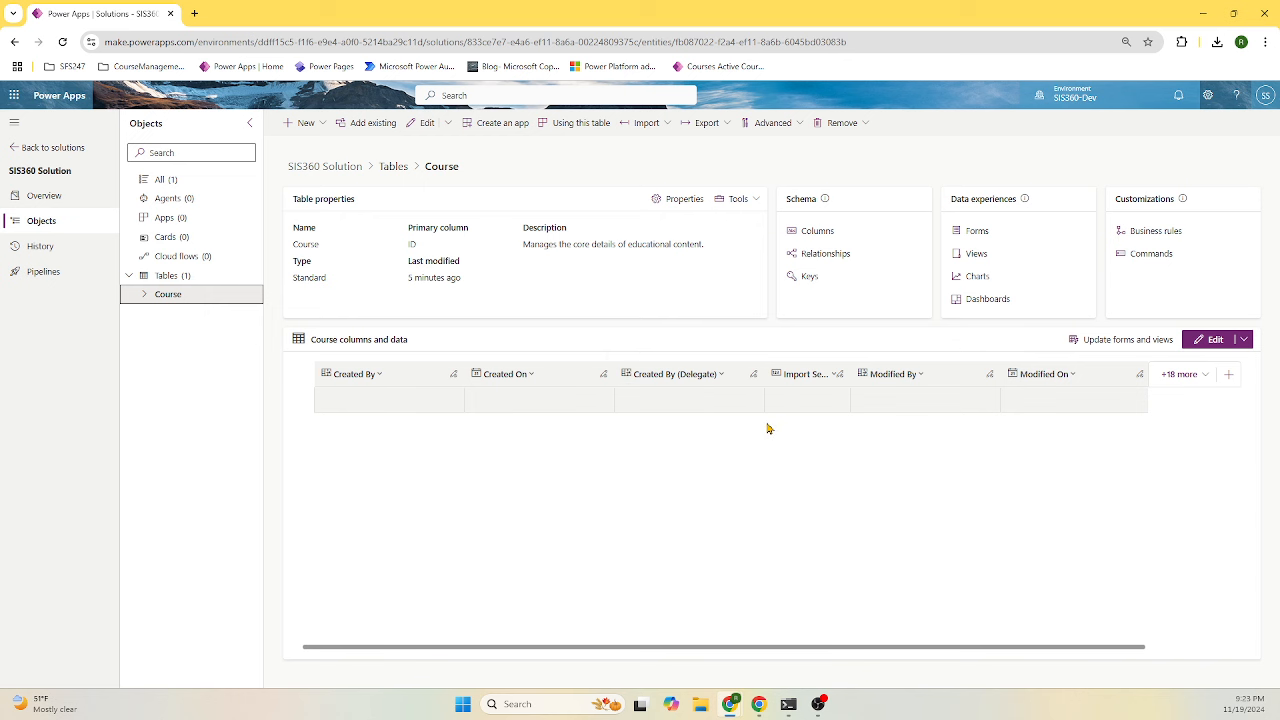
pyautogui.click(826, 238)
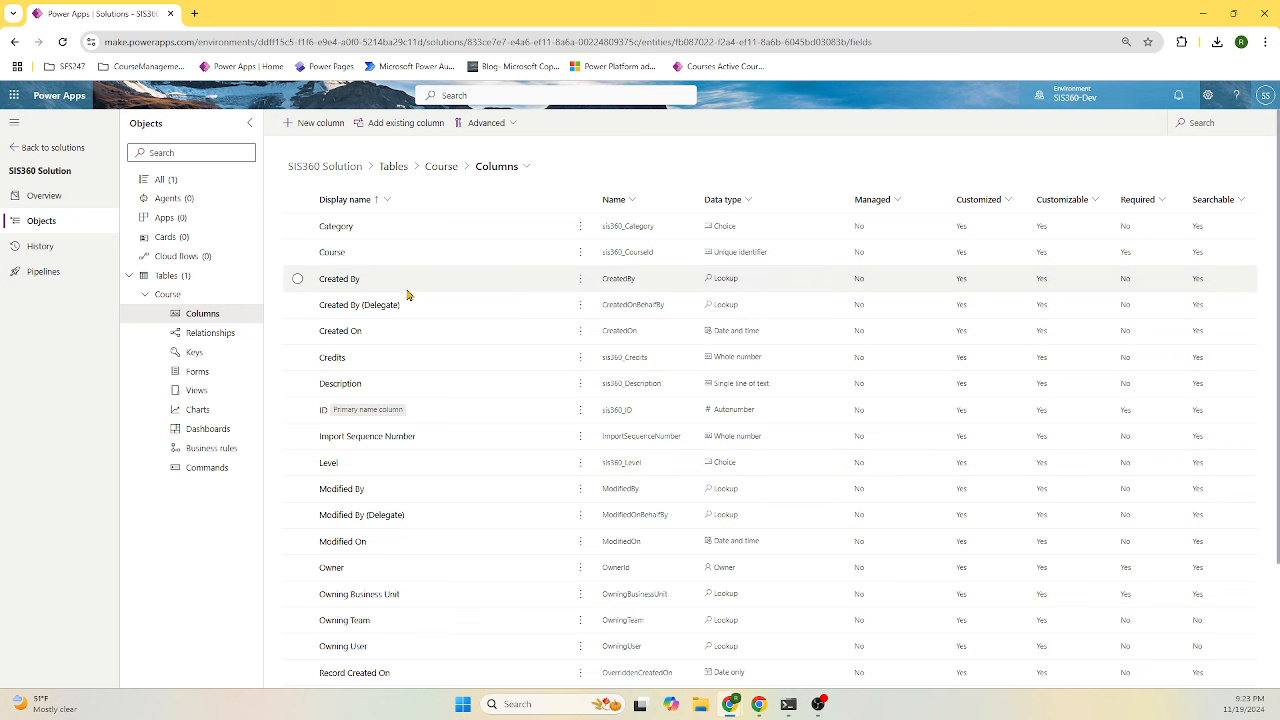
pyautogui.scroll(-3, 470, 414)
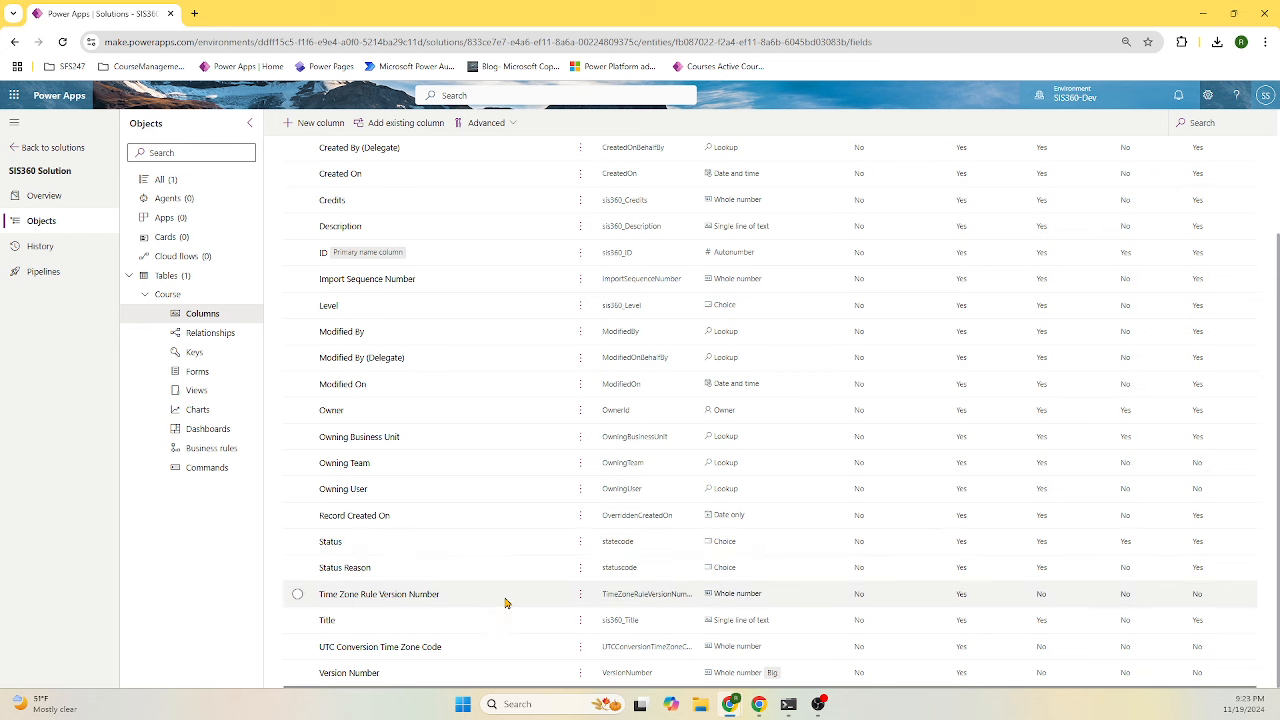
pyautogui.click(144, 294)
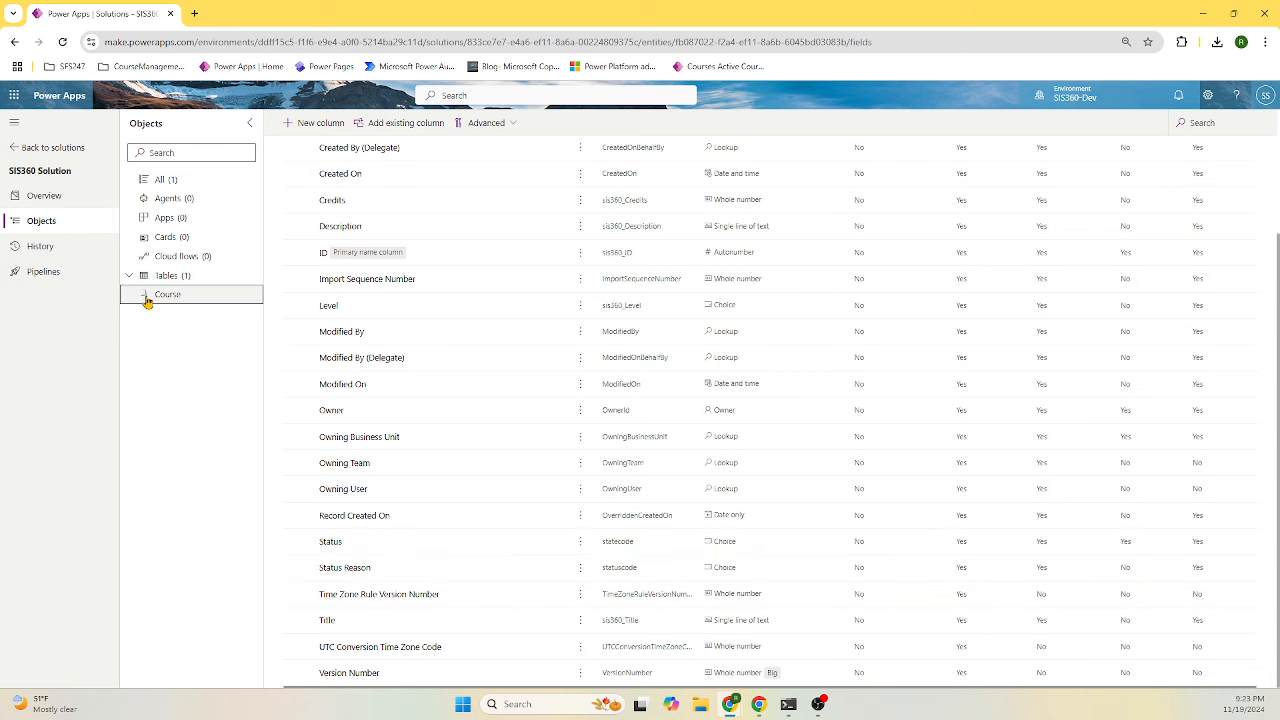
# - From the solution's Tables list, start a new table with advanced properties
pyautogui.click(179, 280)
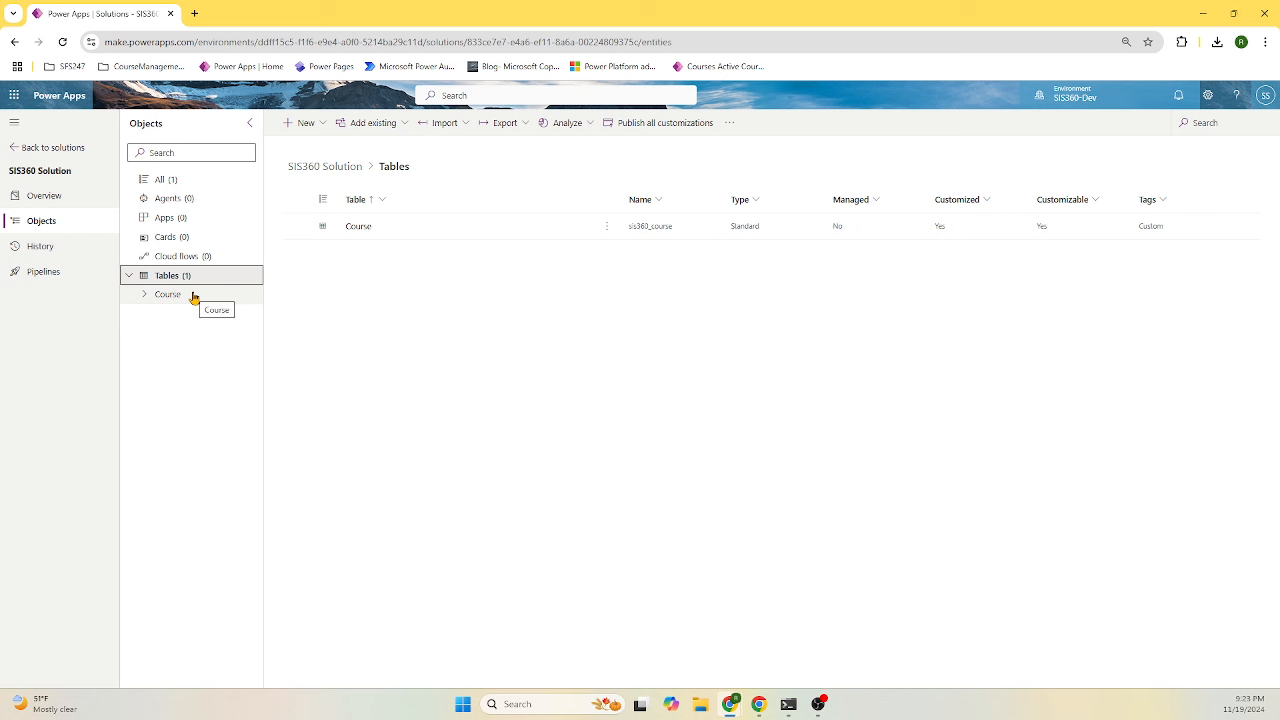
pyautogui.click(310, 123)
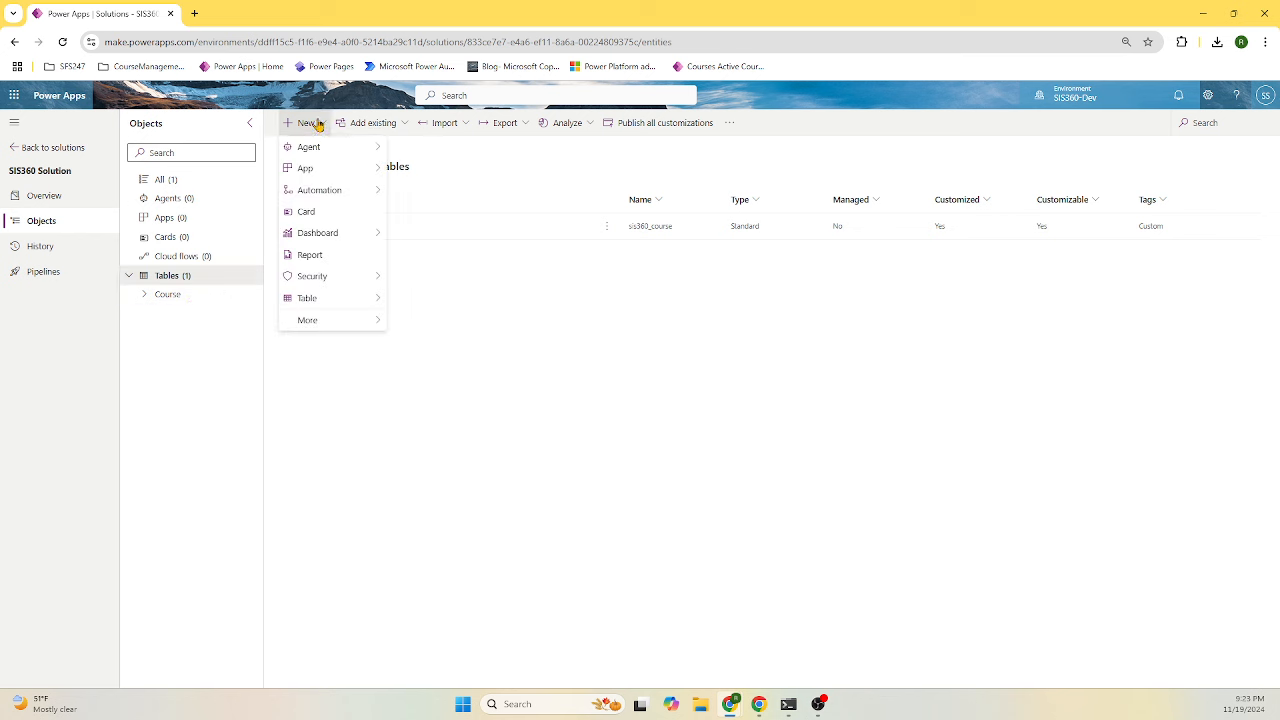
pyautogui.moveTo(329, 300)
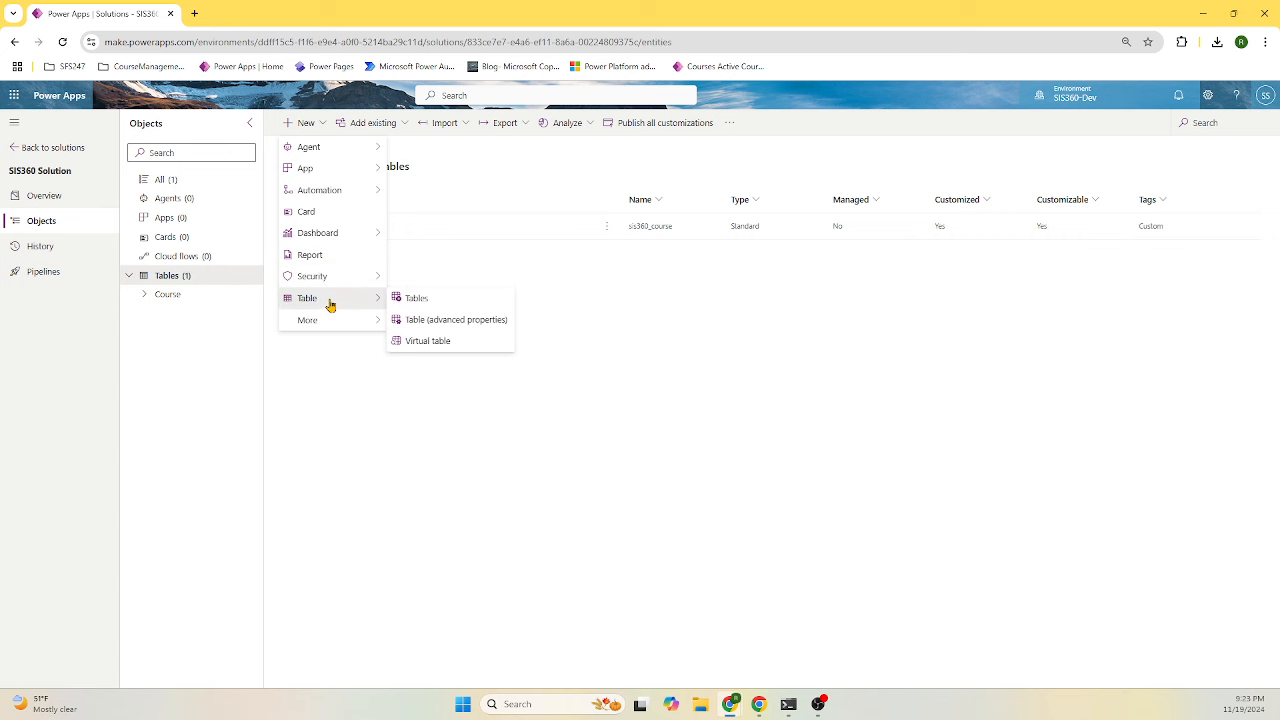
pyautogui.click(433, 320)
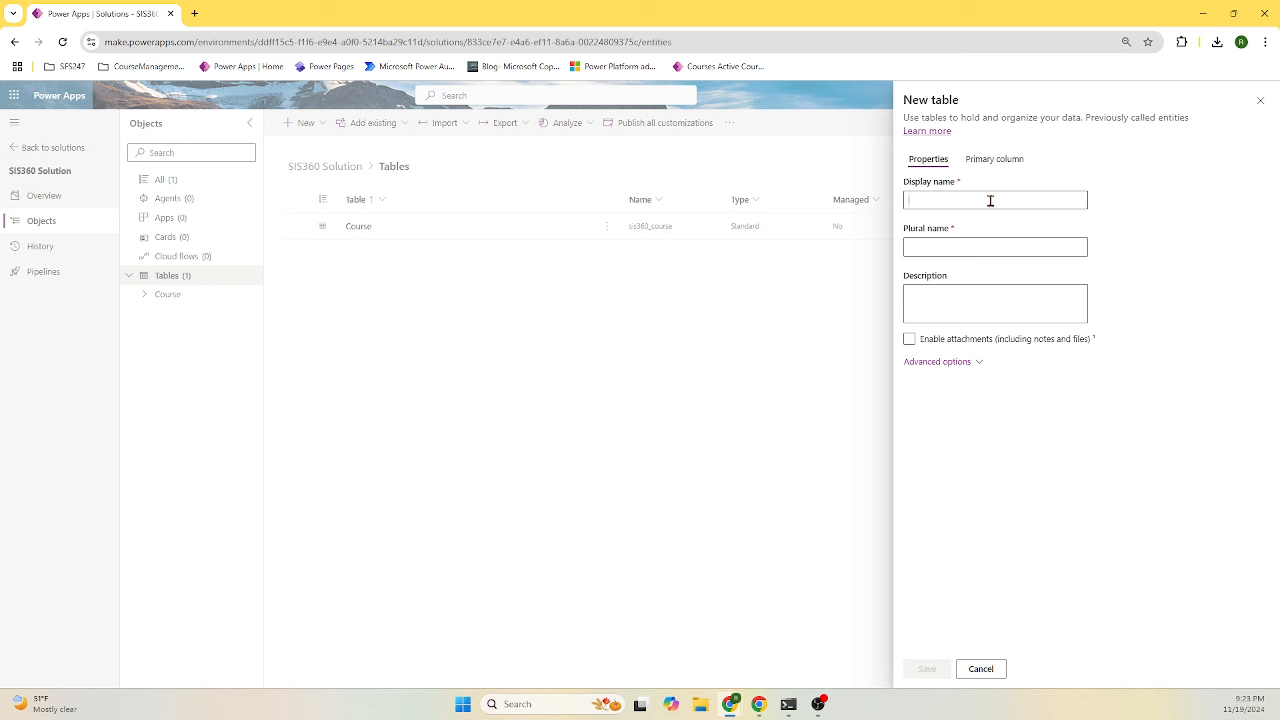
# - Name the new table Course Schedule and expand its advanced options
pyautogui.write('Course Schedule')
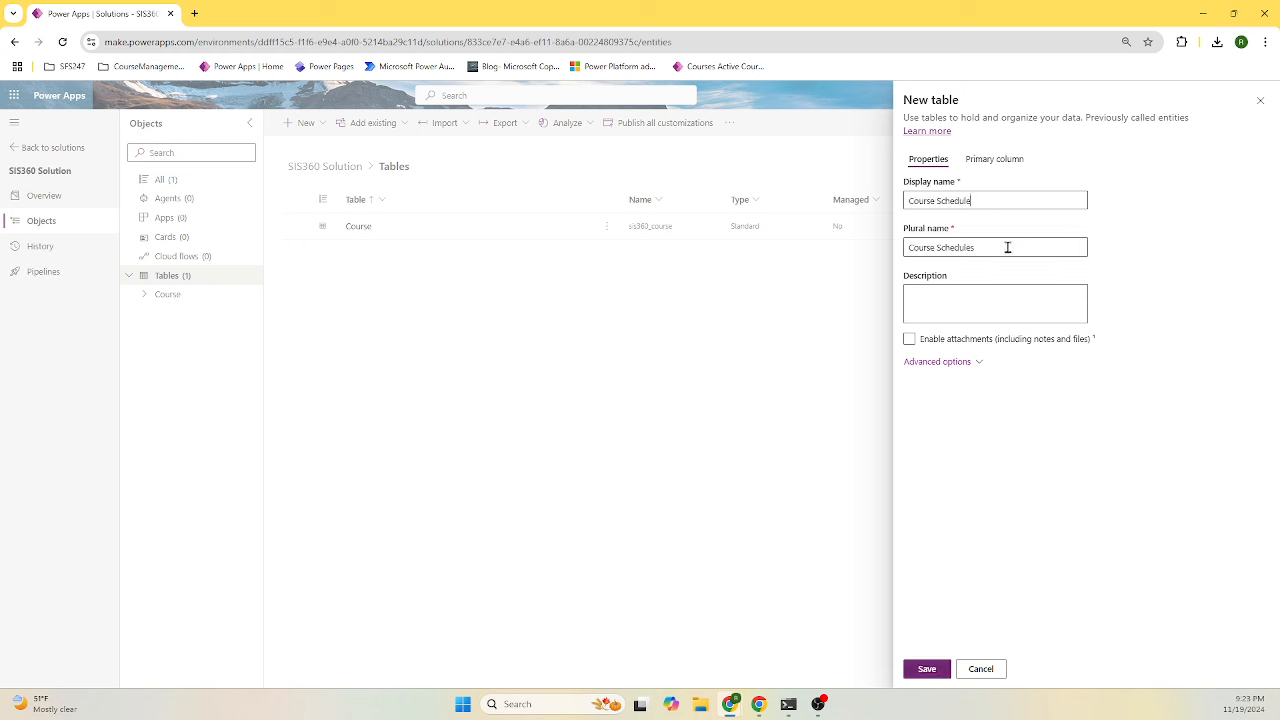
pyautogui.click(977, 362)
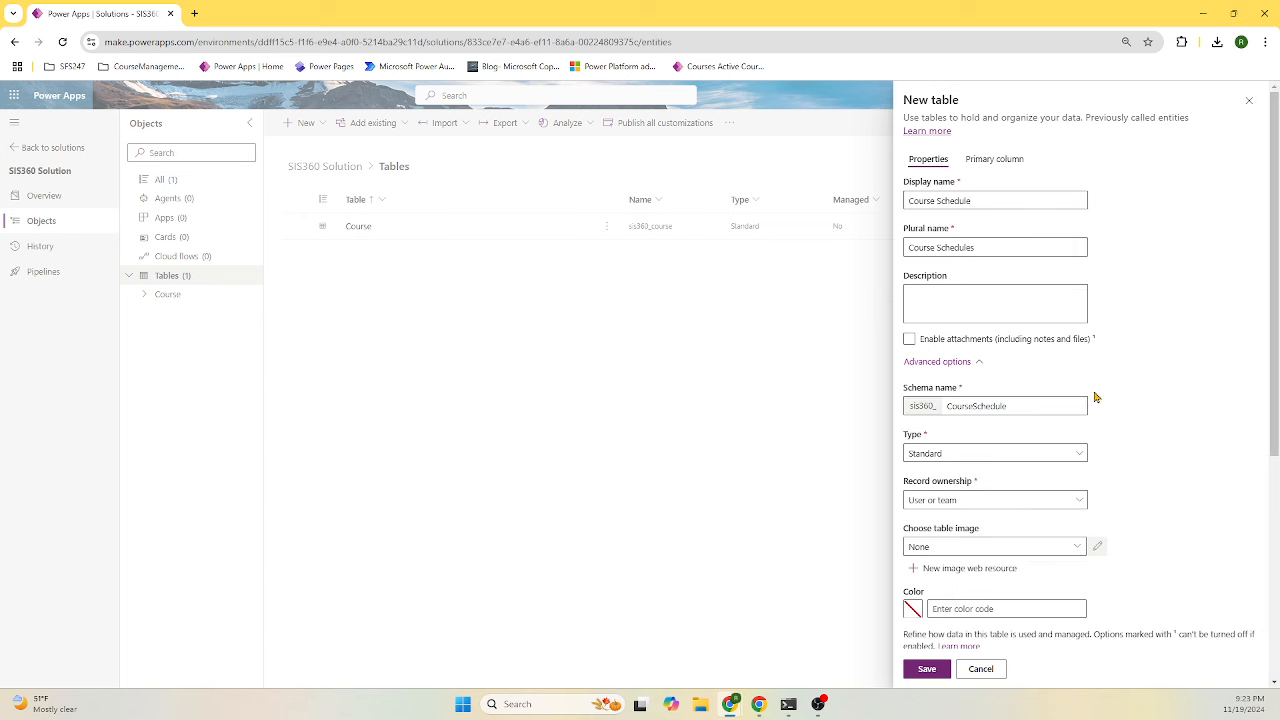
pyautogui.scroll(-3, 1095, 405)
pyautogui.scroll(3, 1108, 423)
pyautogui.scroll(-3, 1108, 421)
pyautogui.scroll(5, 1108, 421)
# - Rename the primary column to Id and save the Course Schedule table
pyautogui.click(1006, 162)
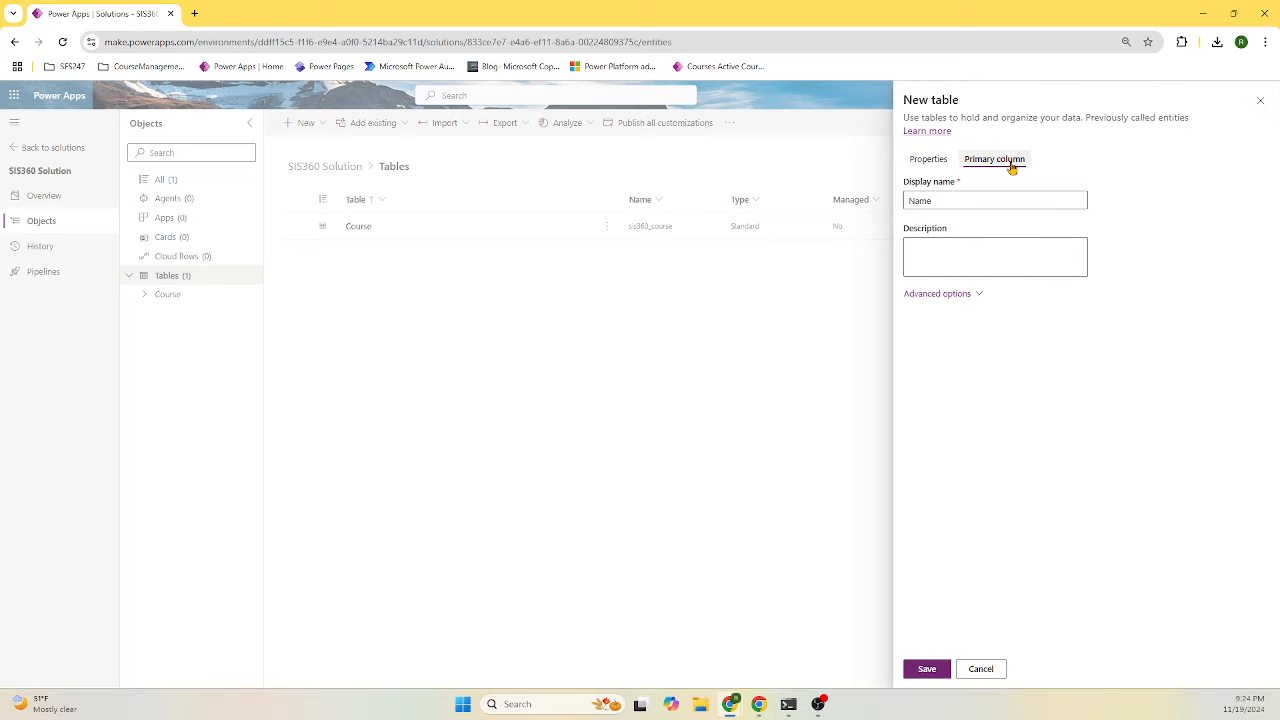
pyautogui.moveTo(989, 200); pyautogui.dragTo(850, 204)
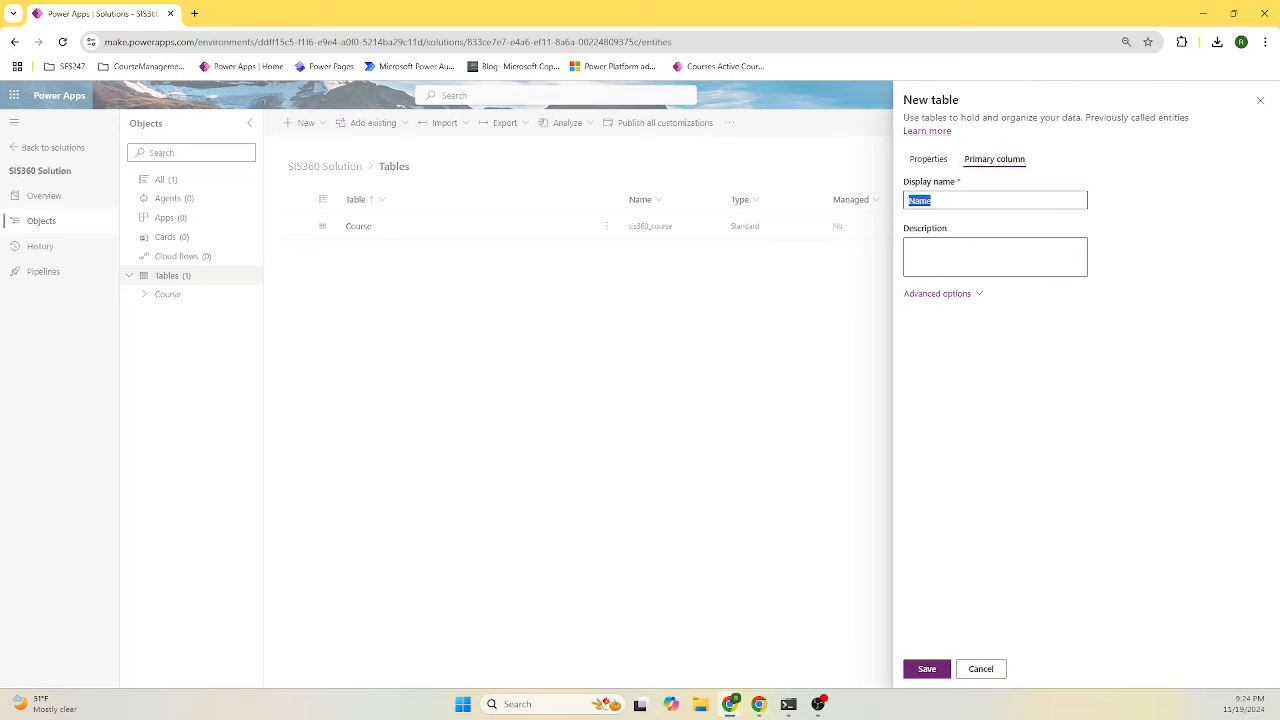
pyautogui.write('Id')
pyautogui.click(966, 298)
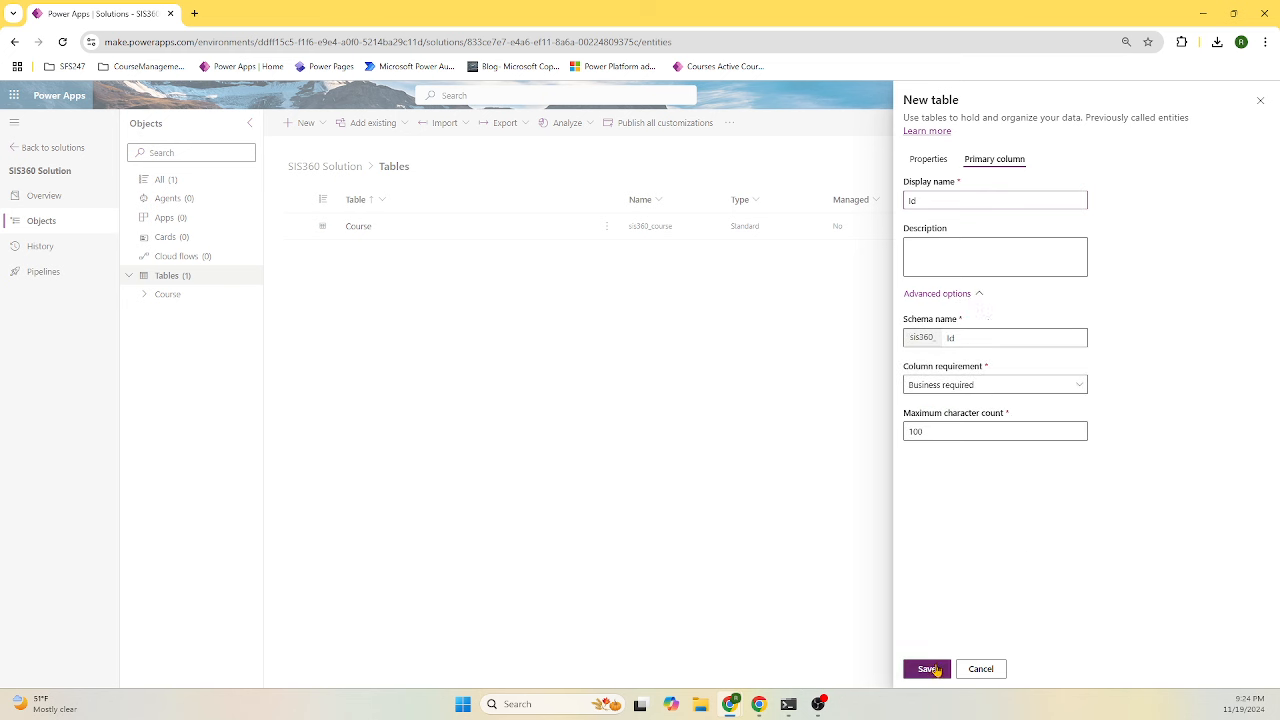
pyautogui.click(930, 669)
pyautogui.click(930, 160)
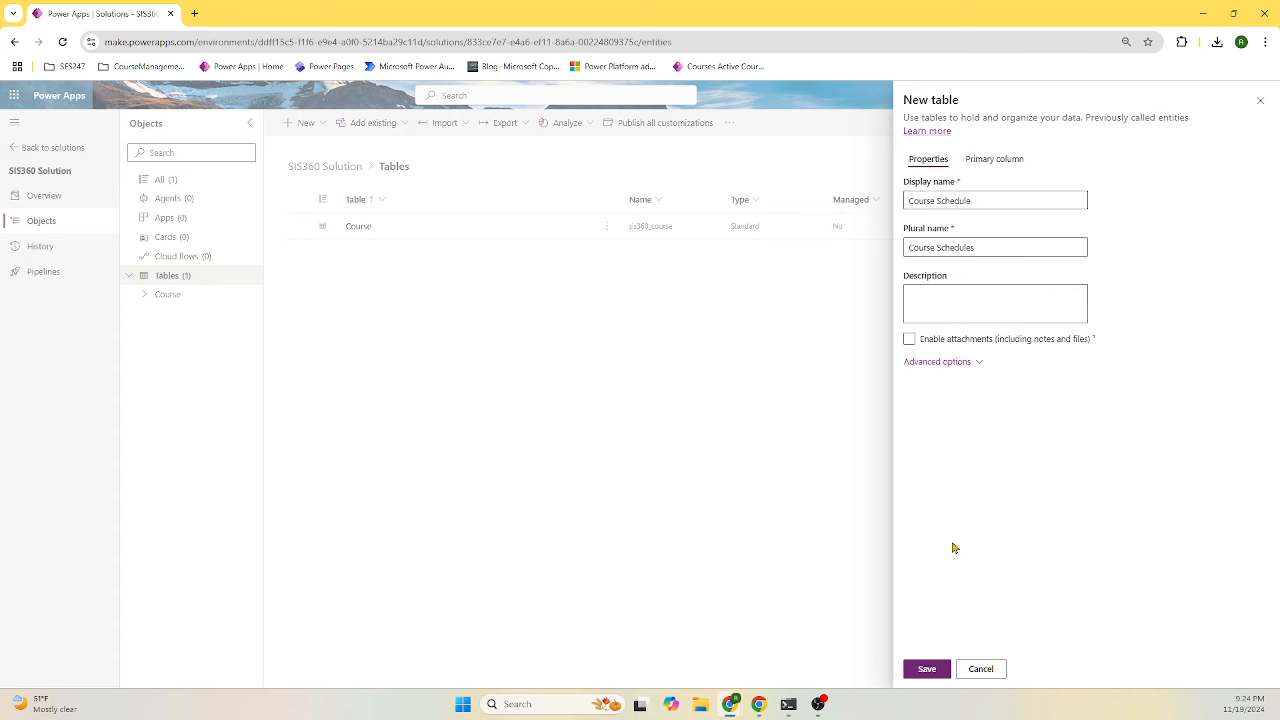
pyautogui.click(928, 669)
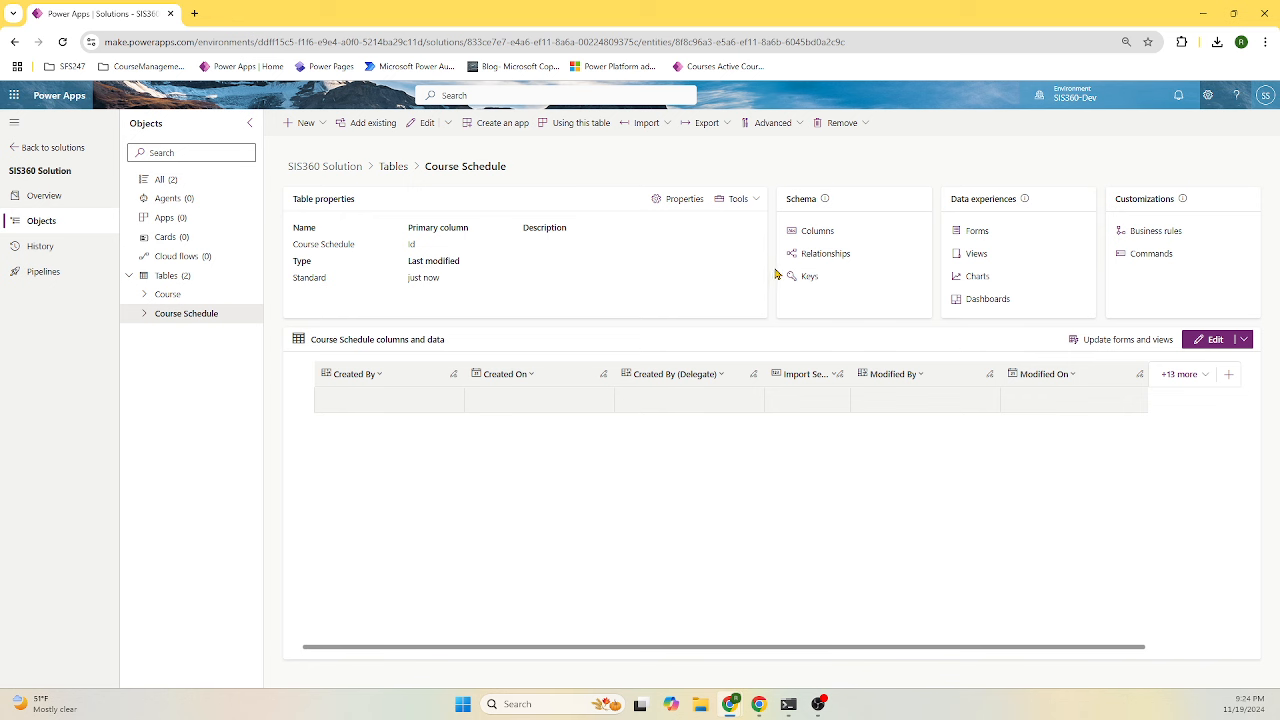
# - Make Id an Autonumber with prefix CoursSchdl, 12 minimum digits and seed 100
pyautogui.click(827, 238)
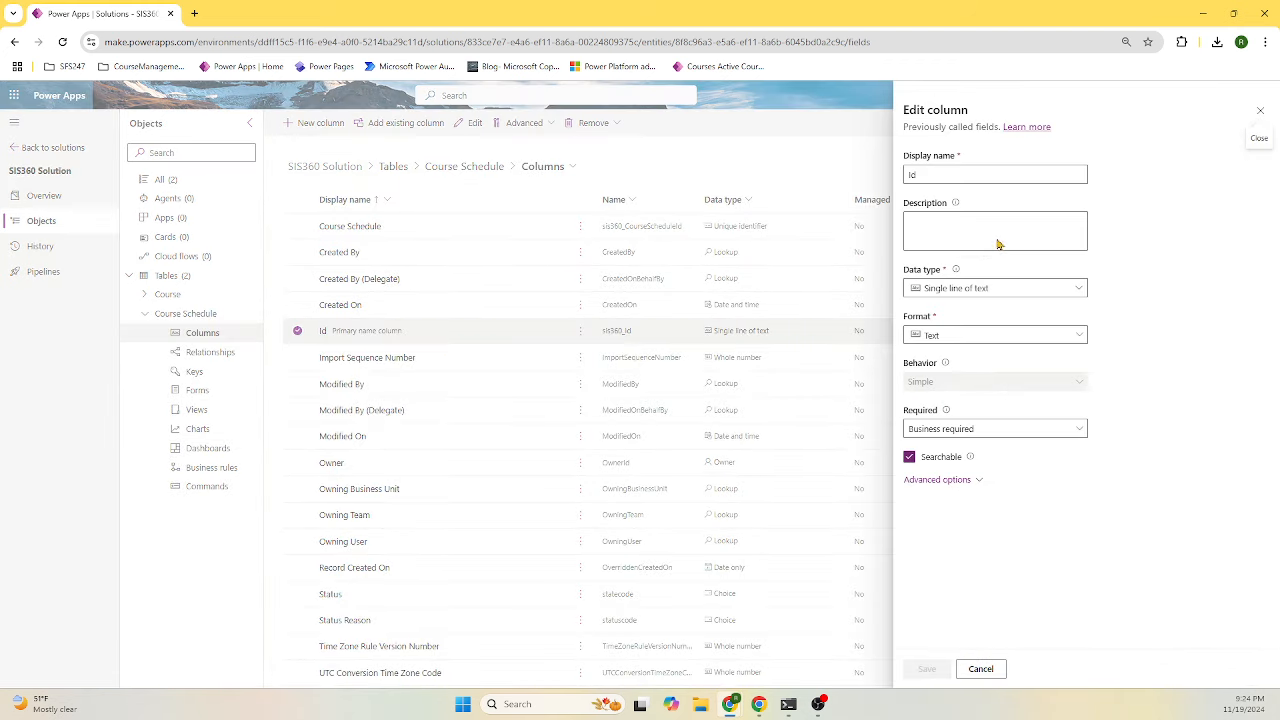
pyautogui.click(1004, 292)
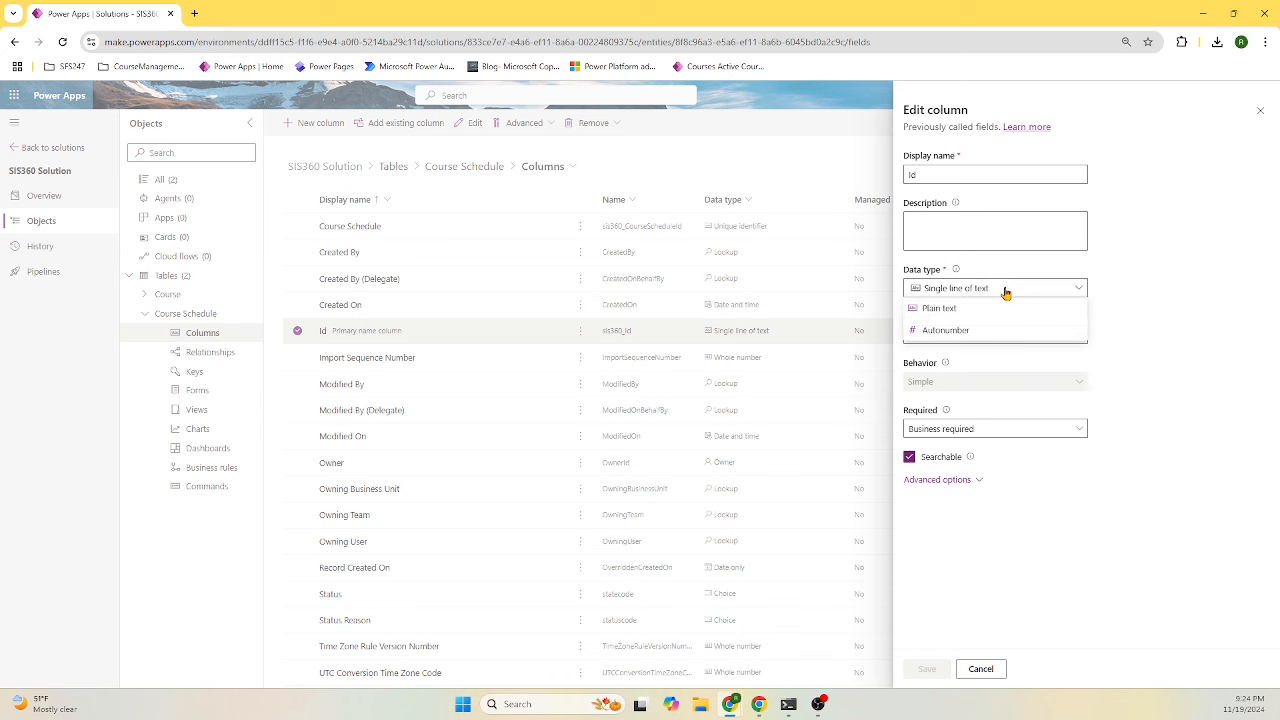
pyautogui.click(988, 334)
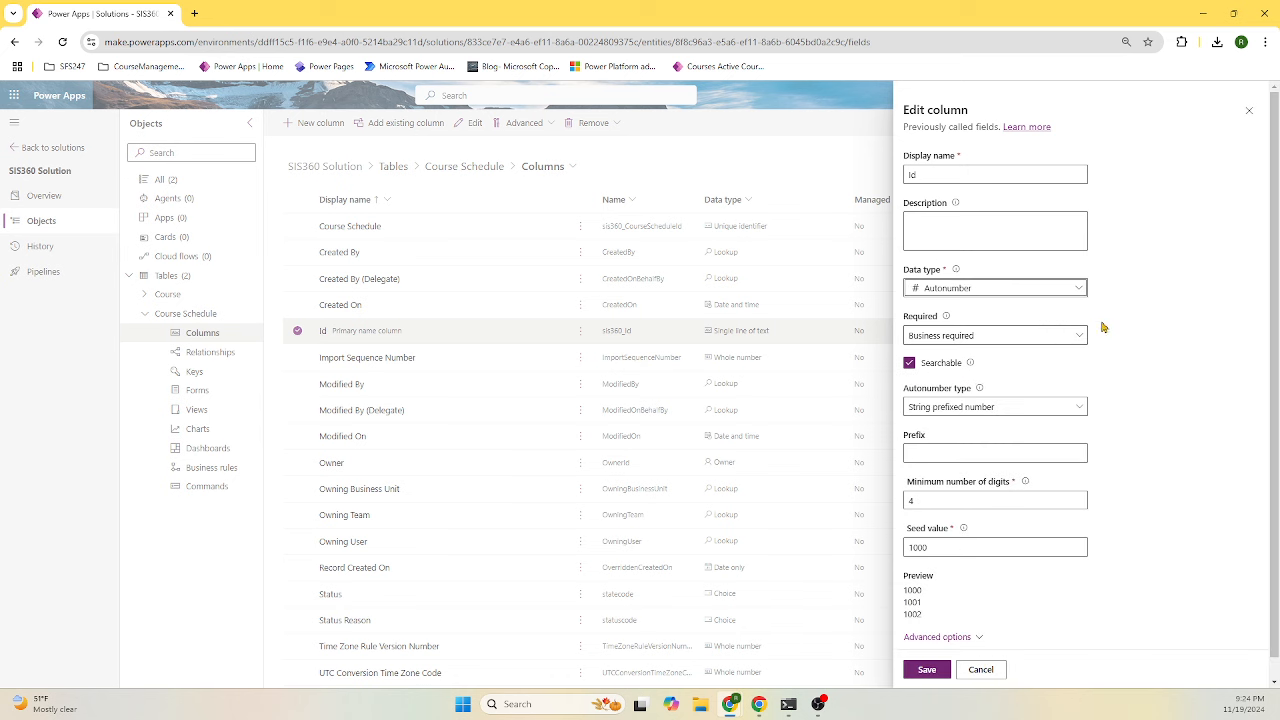
pyautogui.click(953, 452)
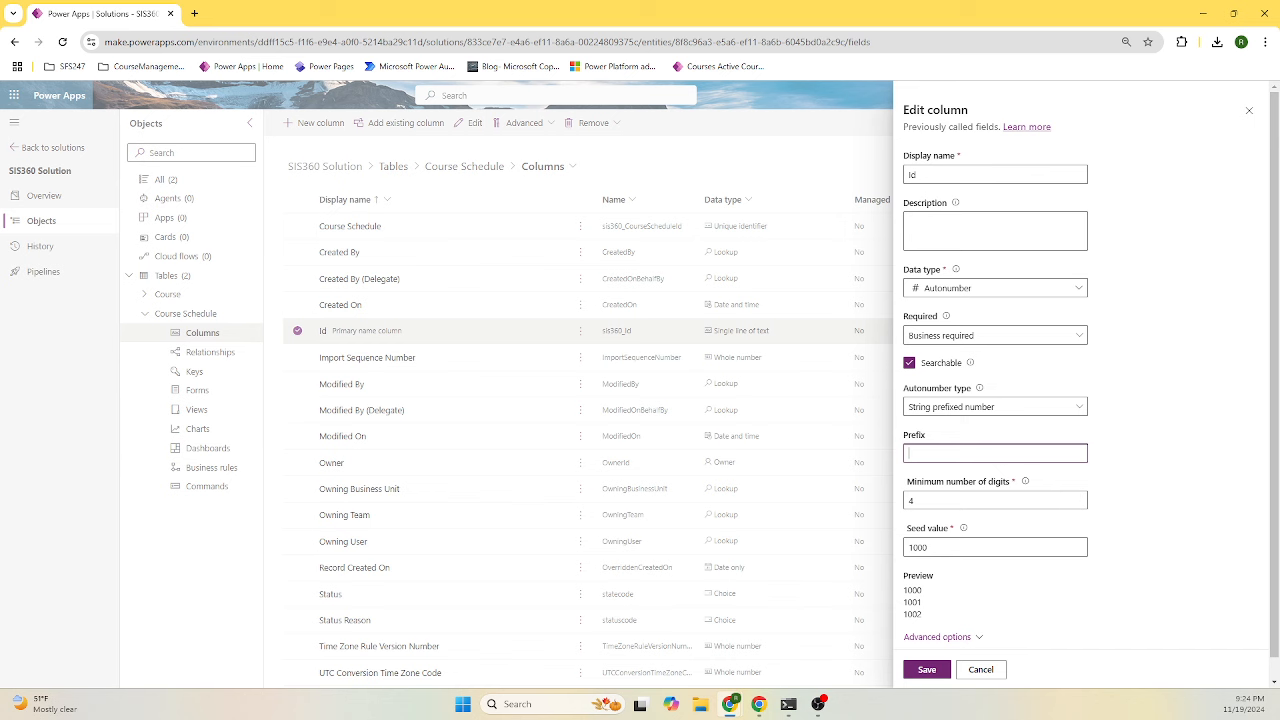
pyautogui.write('Schdl')
pyautogui.write('C')
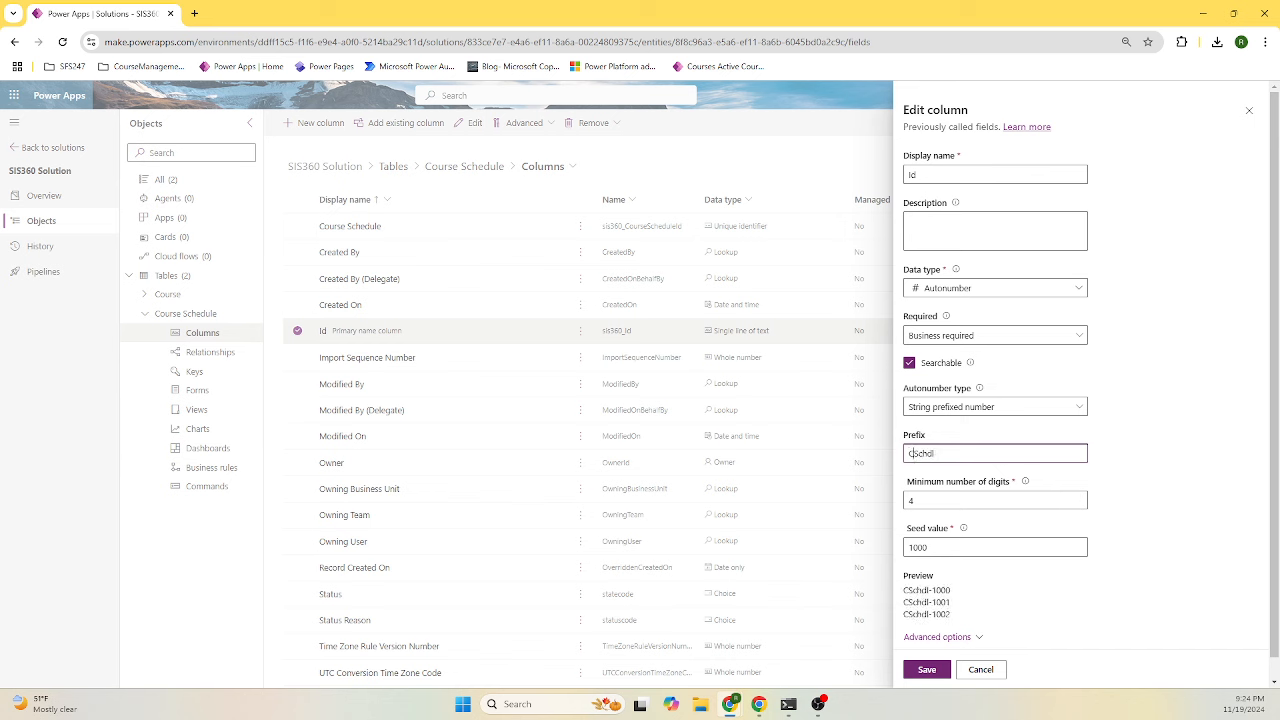
pyautogui.write('ours')
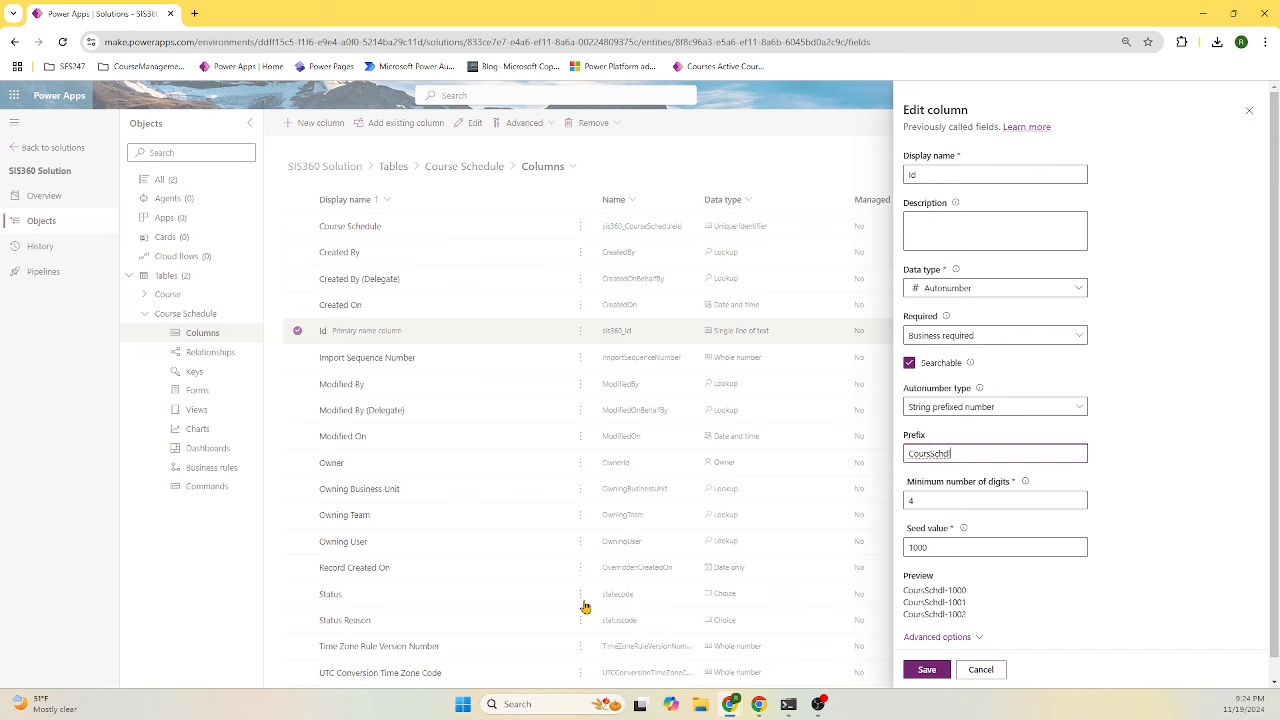
pyautogui.moveTo(925, 500); pyautogui.dragTo(892, 508)
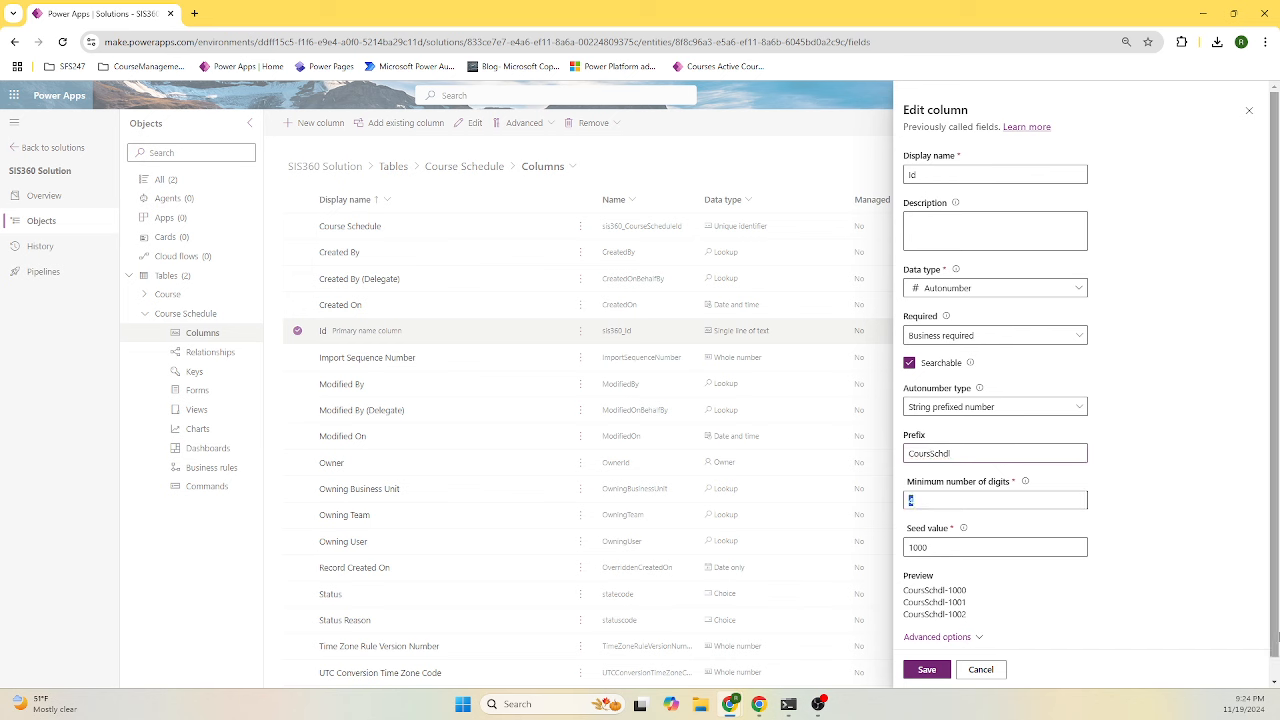
pyautogui.write('12')
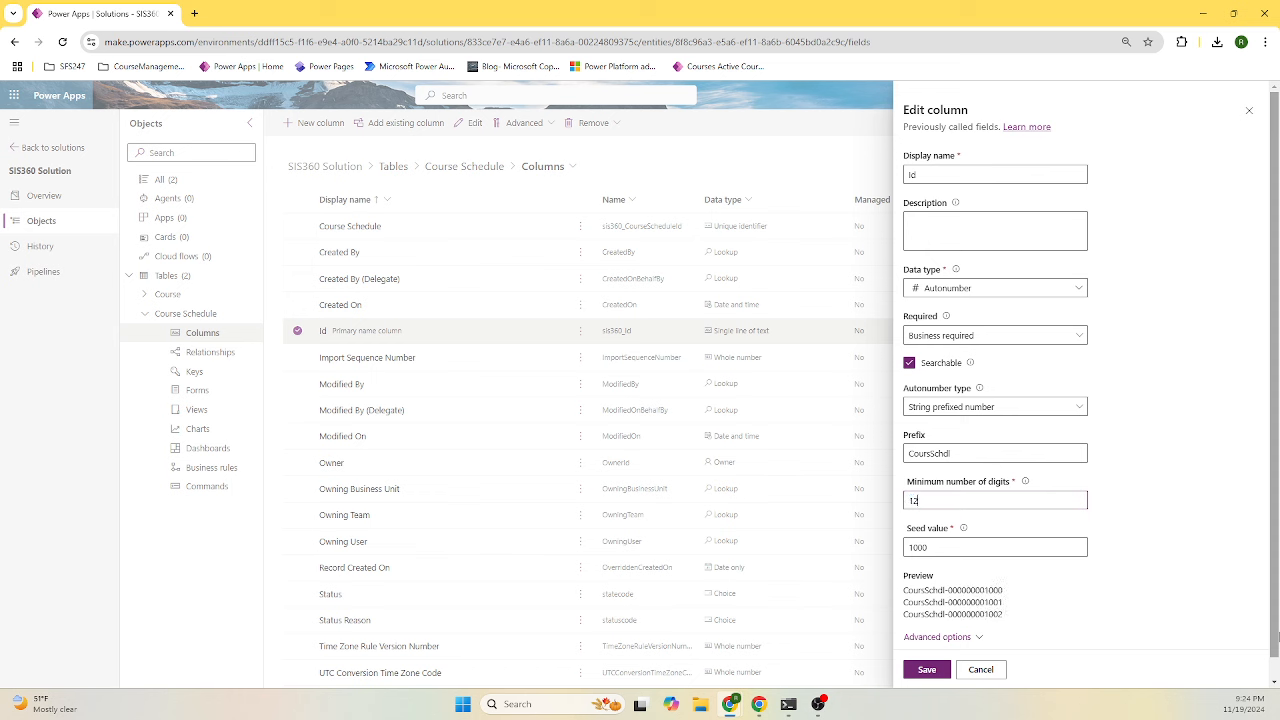
pyautogui.click(943, 546)
pyautogui.press('BackSpace')
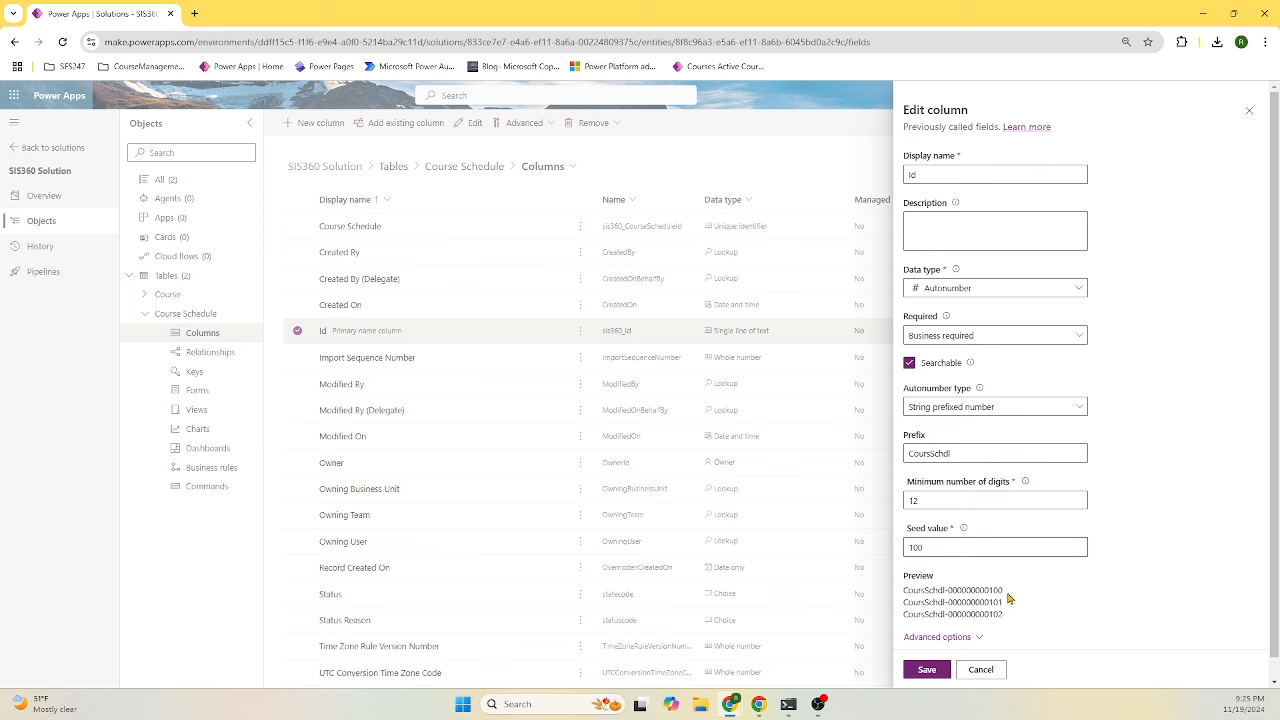
pyautogui.click(930, 670)
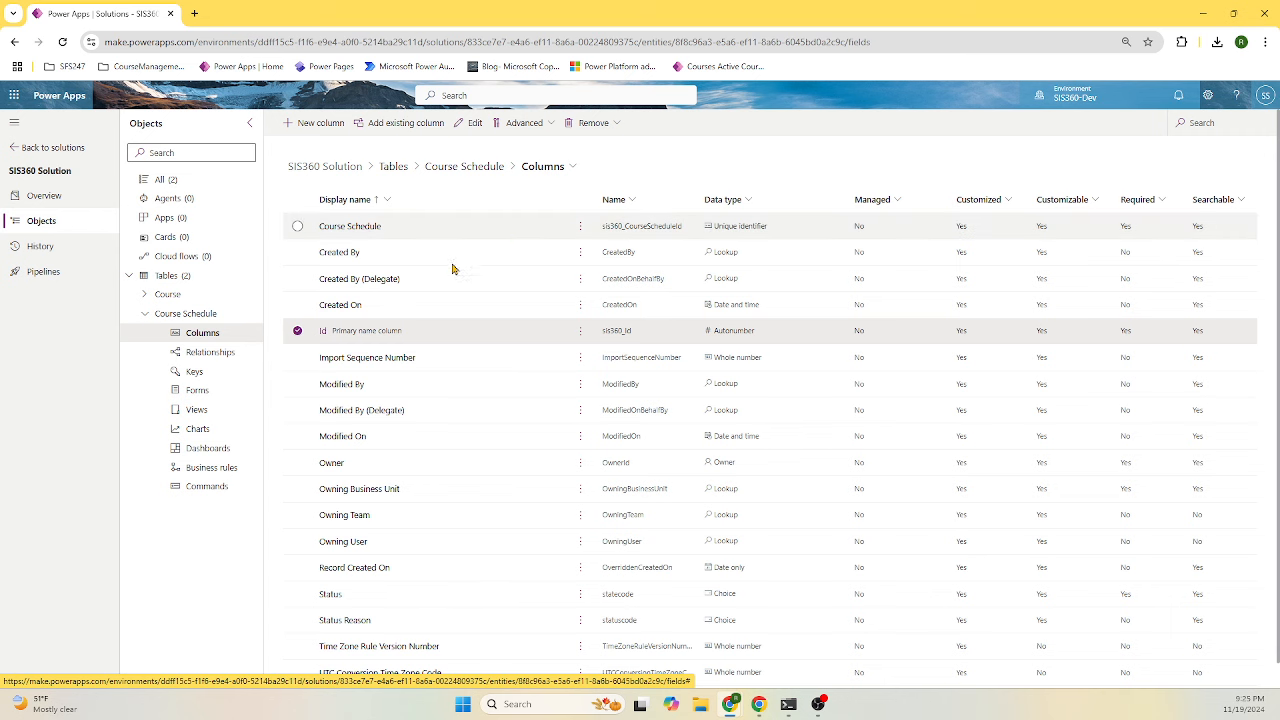
# - Add a column named Name to Course Schedule
pyautogui.click(195, 328)
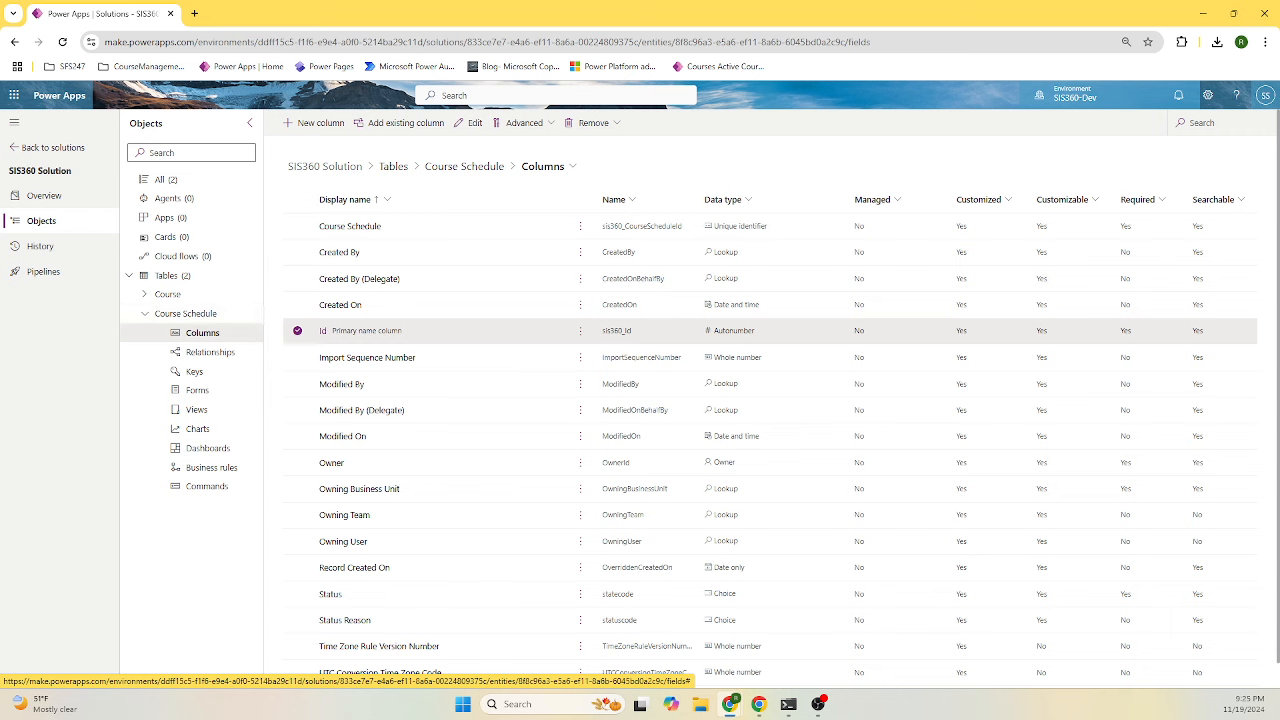
pyautogui.click(330, 124)
pyautogui.click(983, 172)
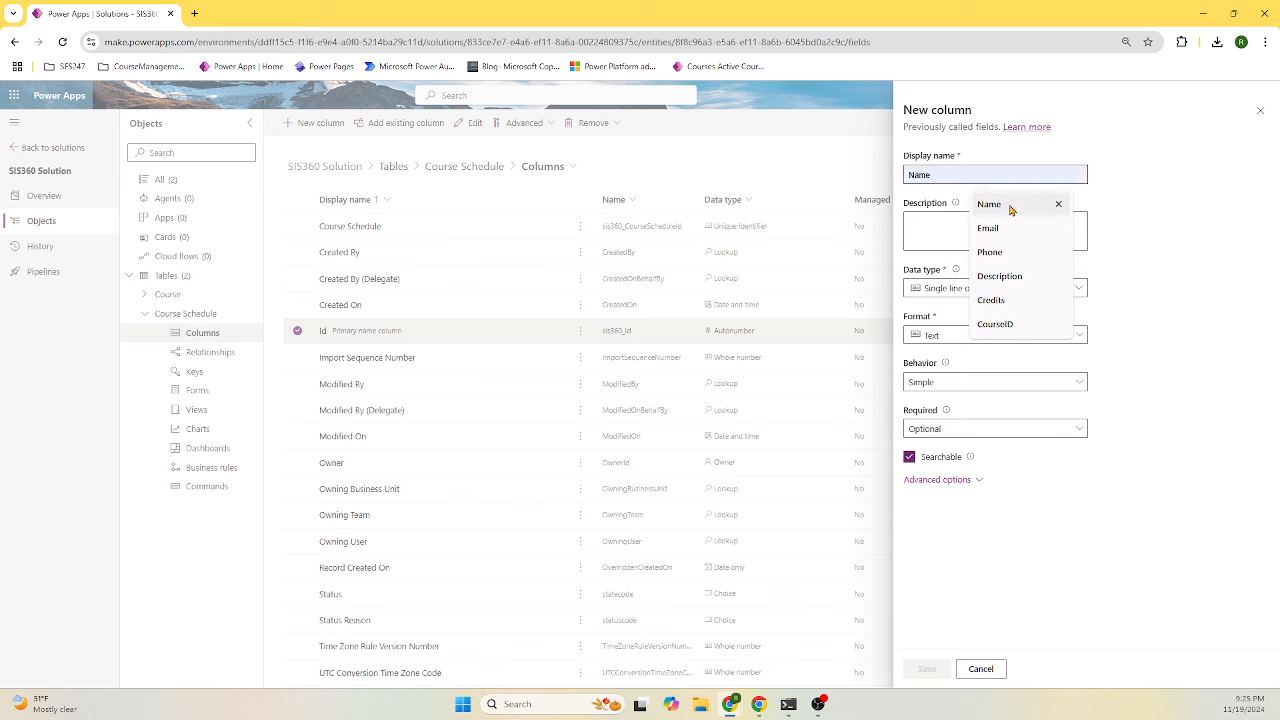
pyautogui.click(1050, 205)
pyautogui.click(928, 669)
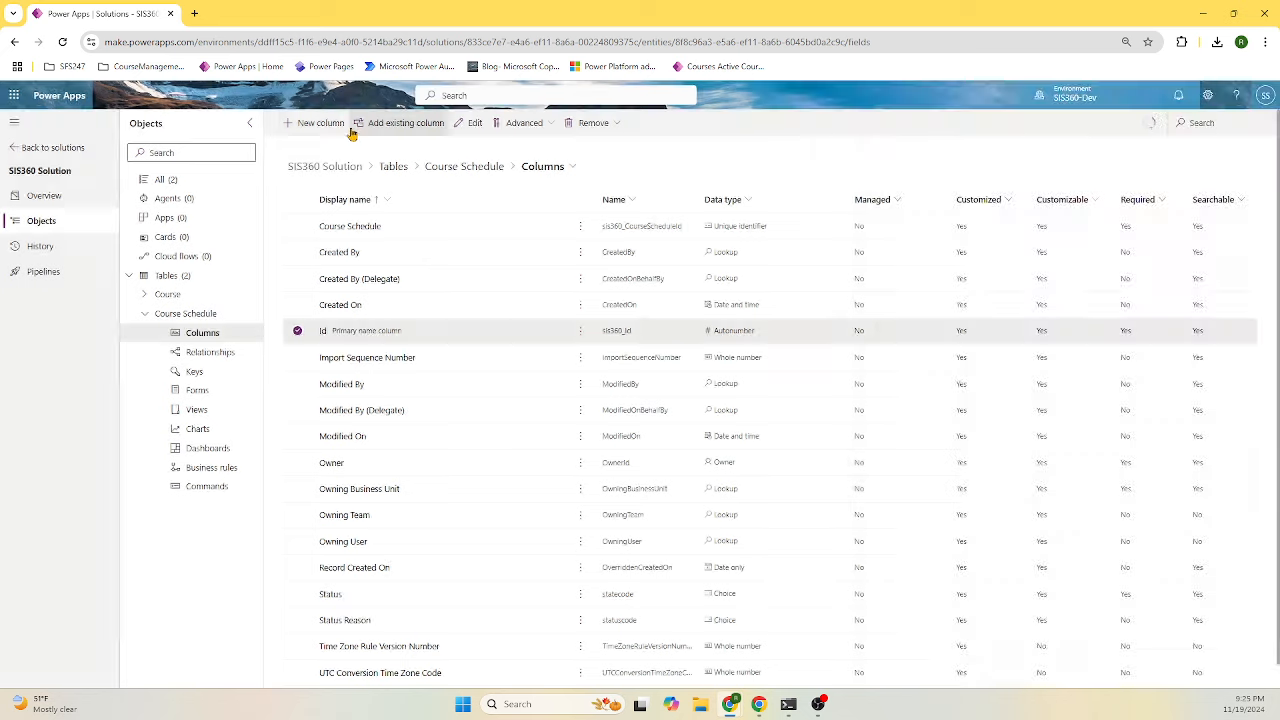
# - Add a Start Date column of type Date and time
pyautogui.click(310, 123)
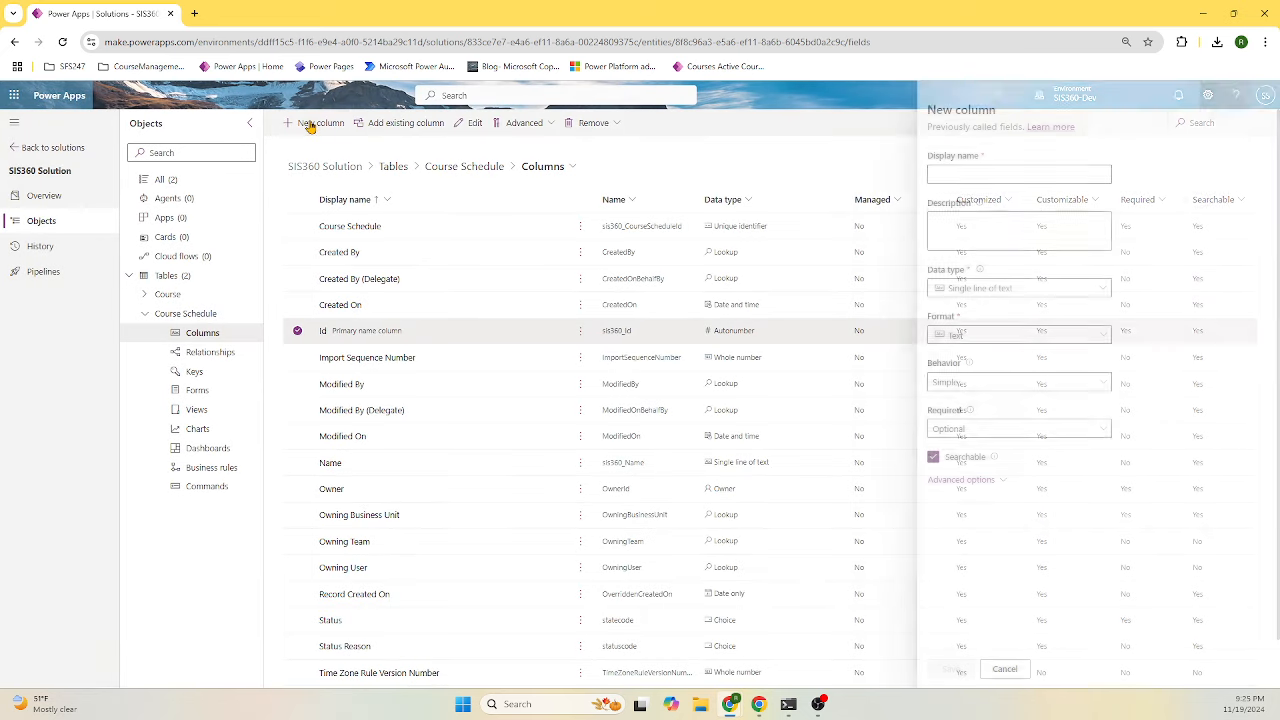
pyautogui.click(962, 172)
pyautogui.write('Syllabus')
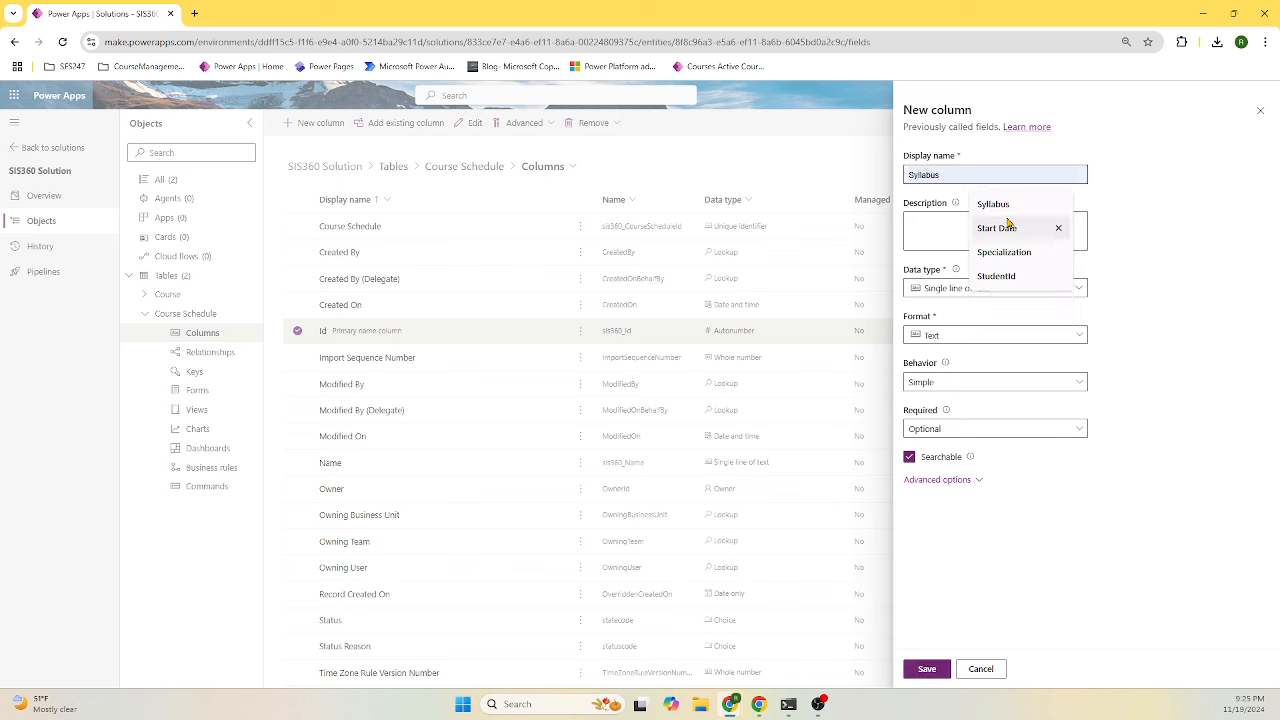
pyautogui.click(998, 228)
pyautogui.click(992, 289)
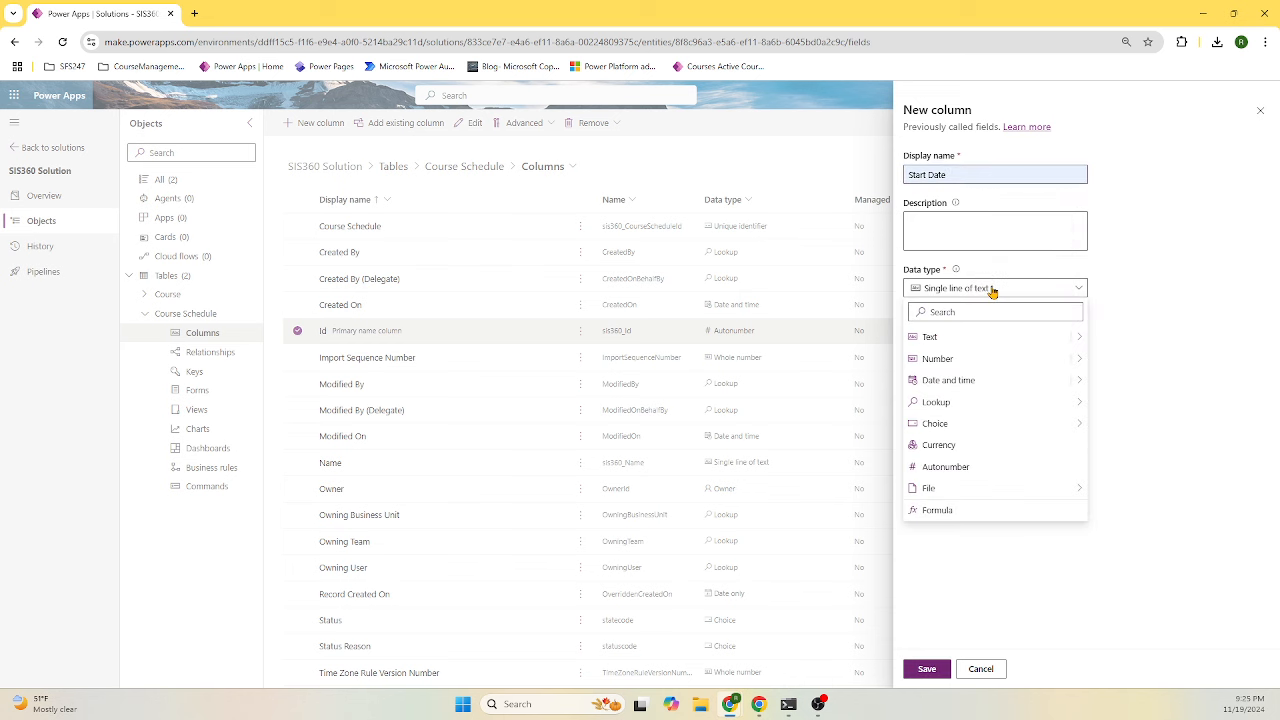
pyautogui.click(971, 380)
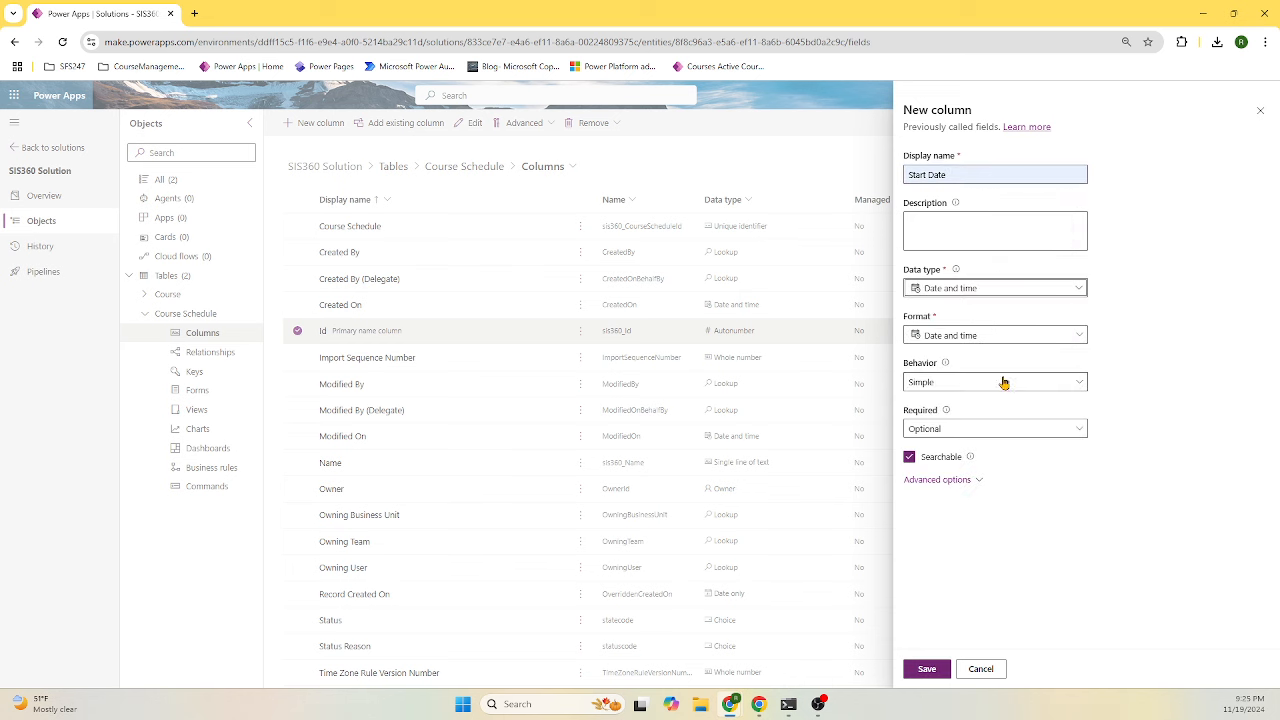
pyautogui.click(927, 668)
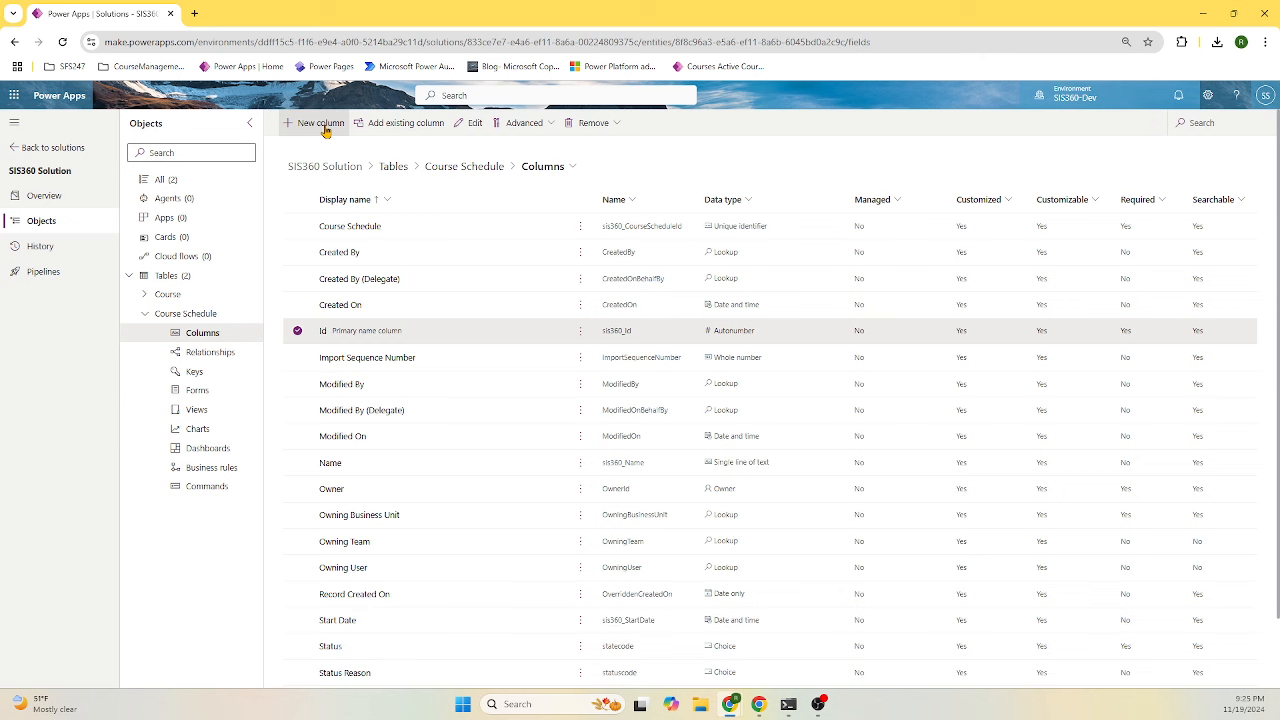
# - Create the End Date column (sis360_EndDate) with the Date and time data type
pyautogui.click(322, 124)
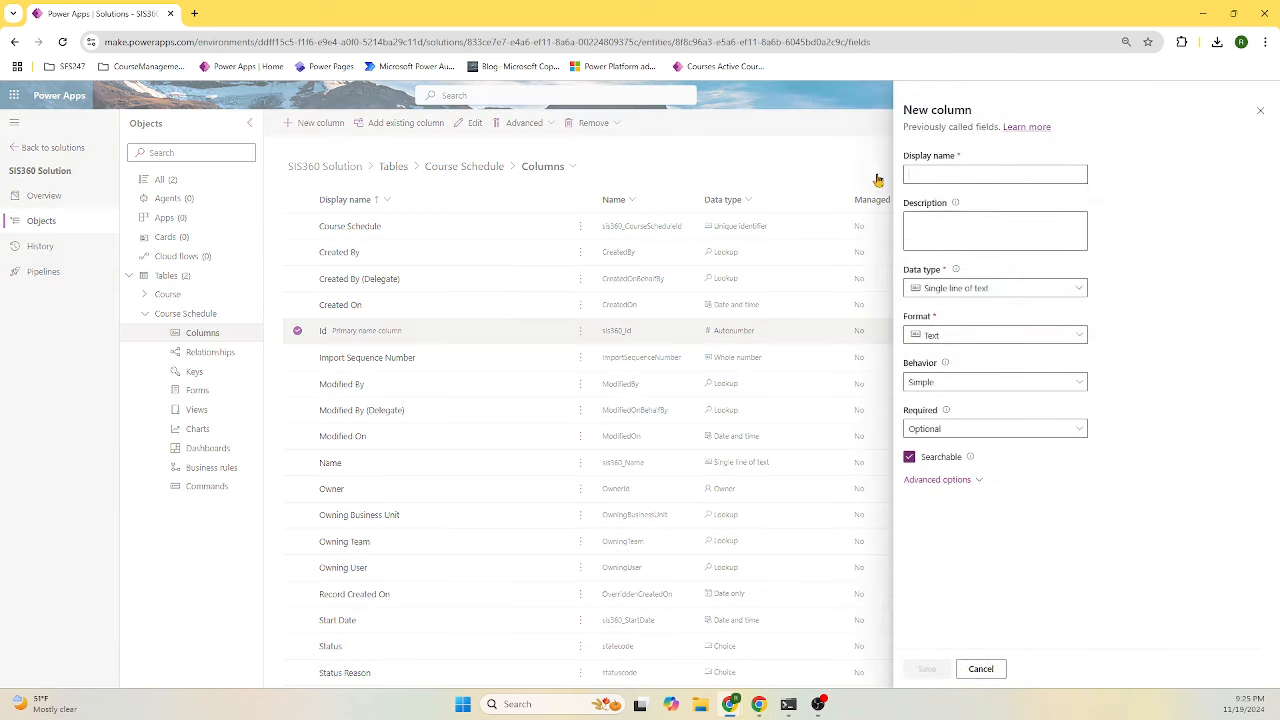
pyautogui.click(1046, 176)
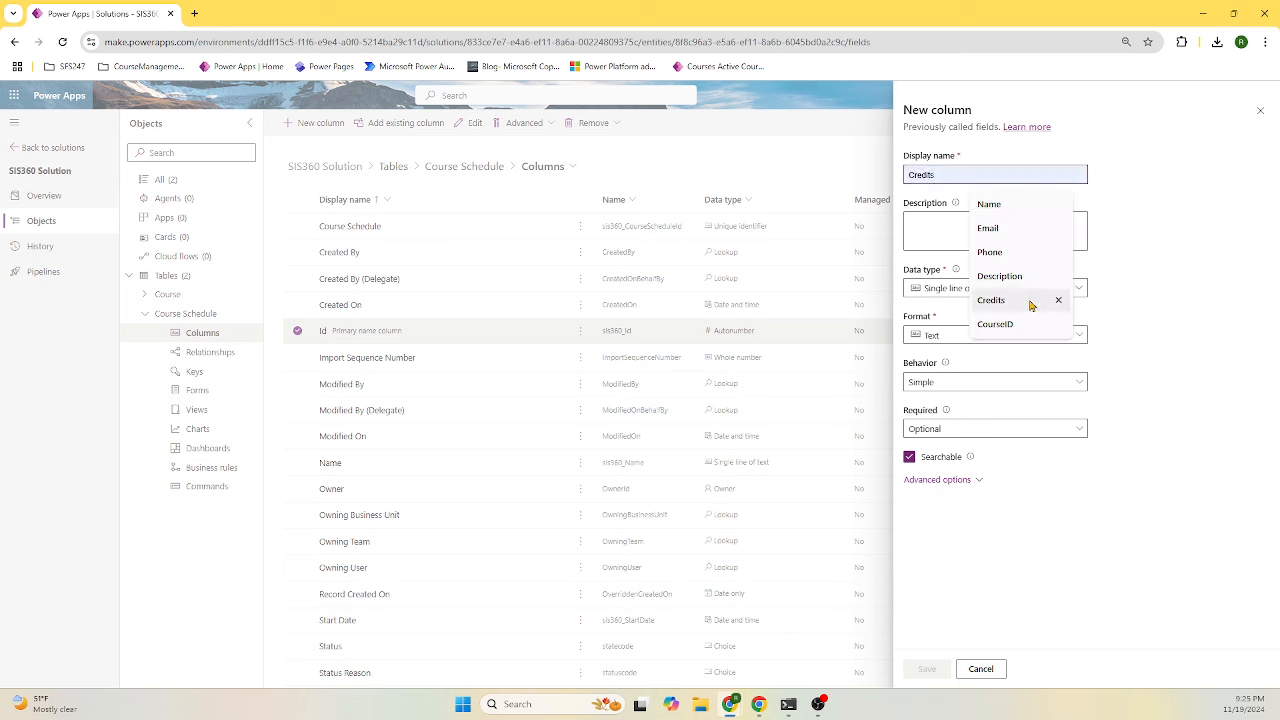
pyautogui.write('e')
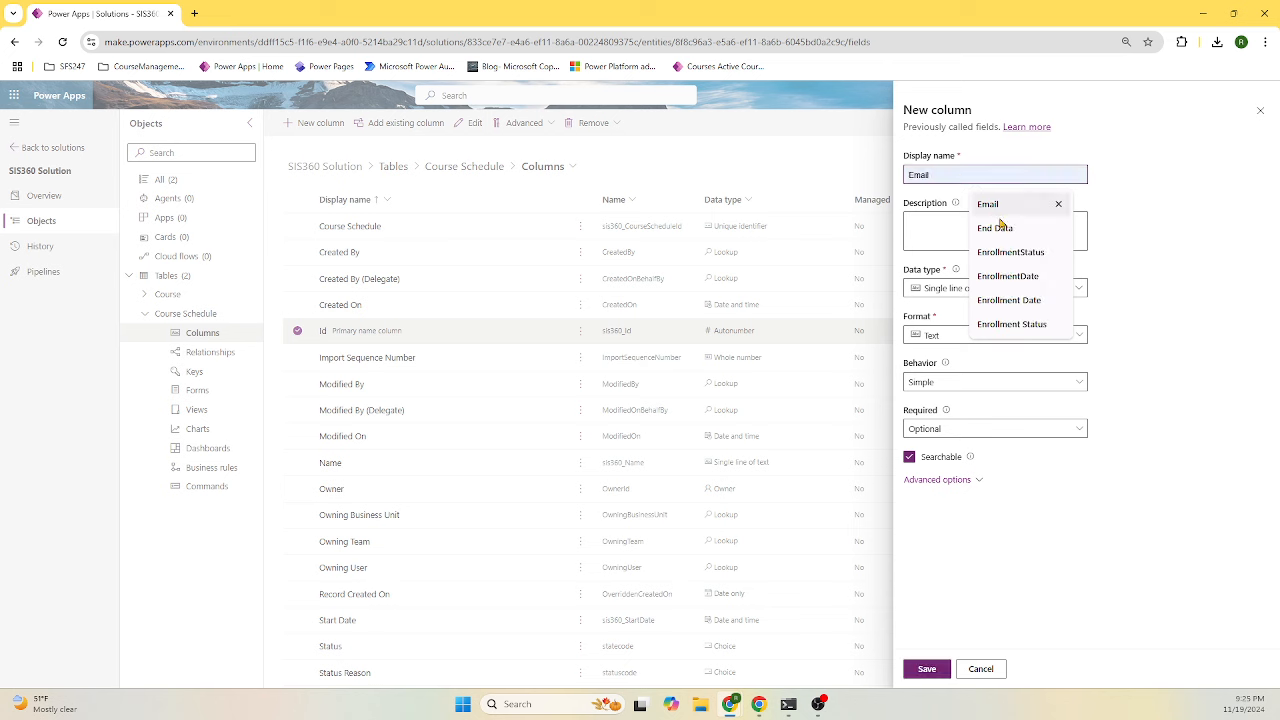
pyautogui.click(995, 228)
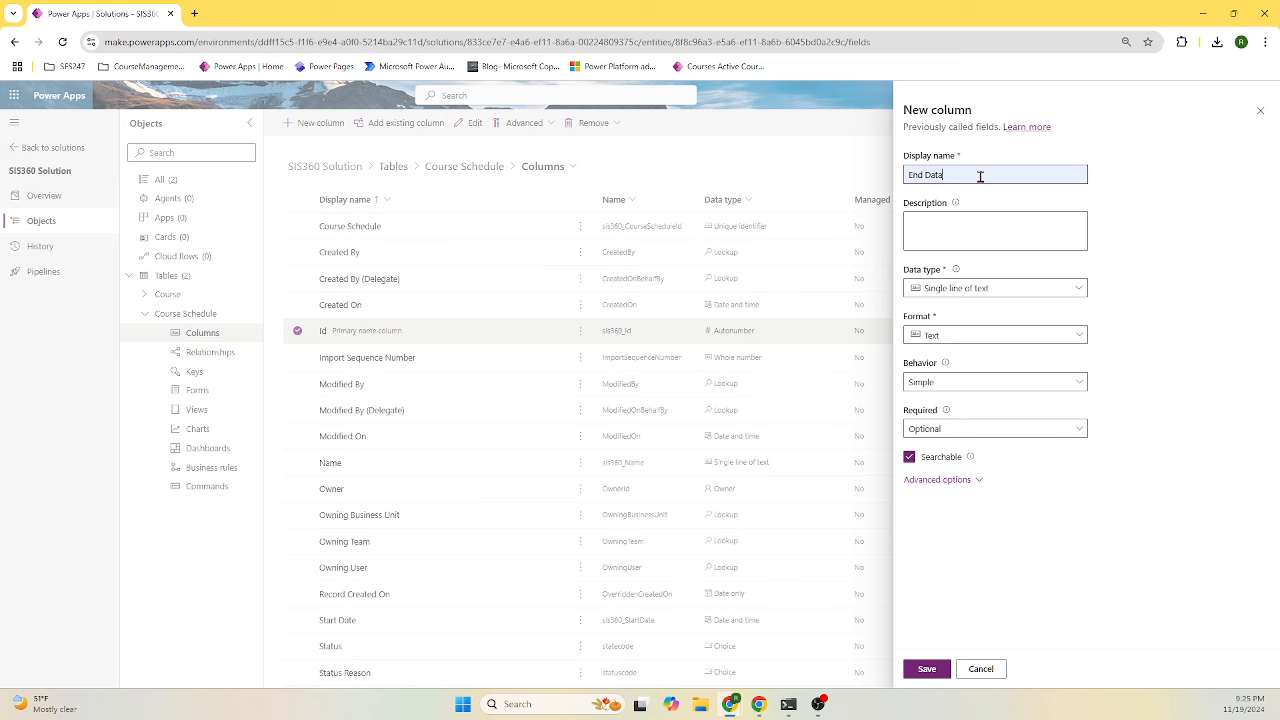
pyautogui.press('BackSpace')
pyautogui.write('e')
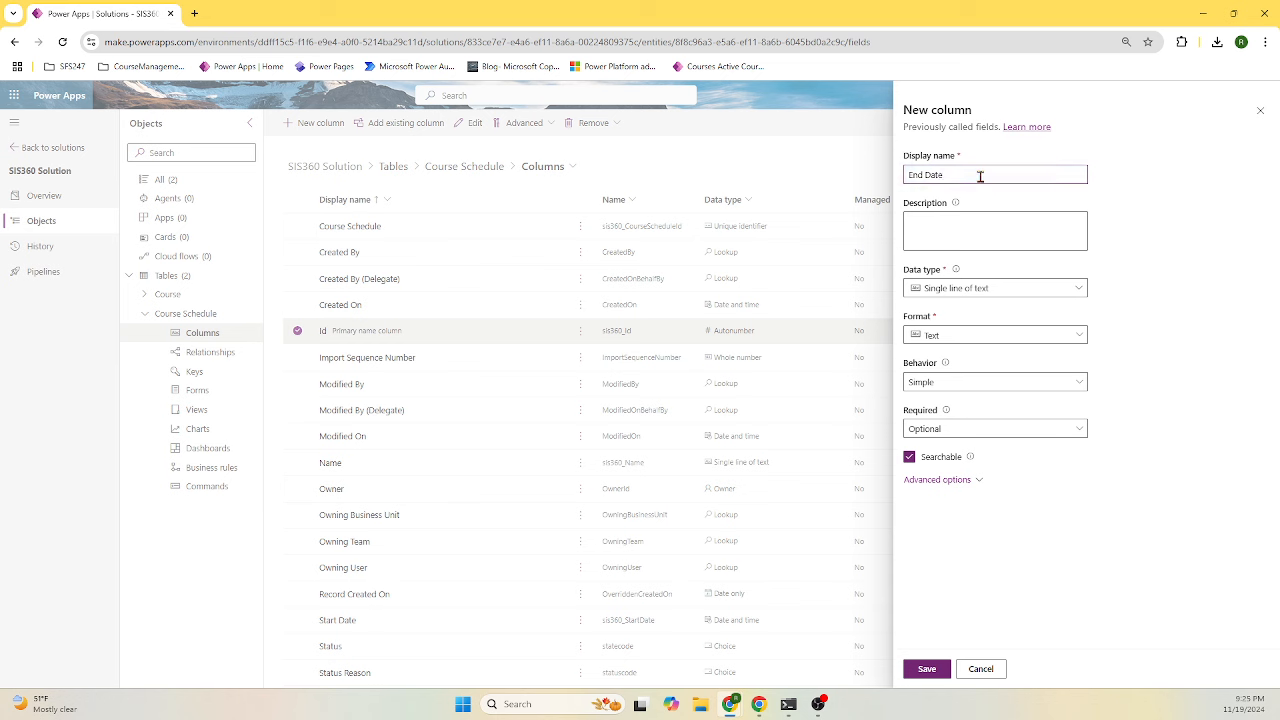
pyautogui.click(1008, 288)
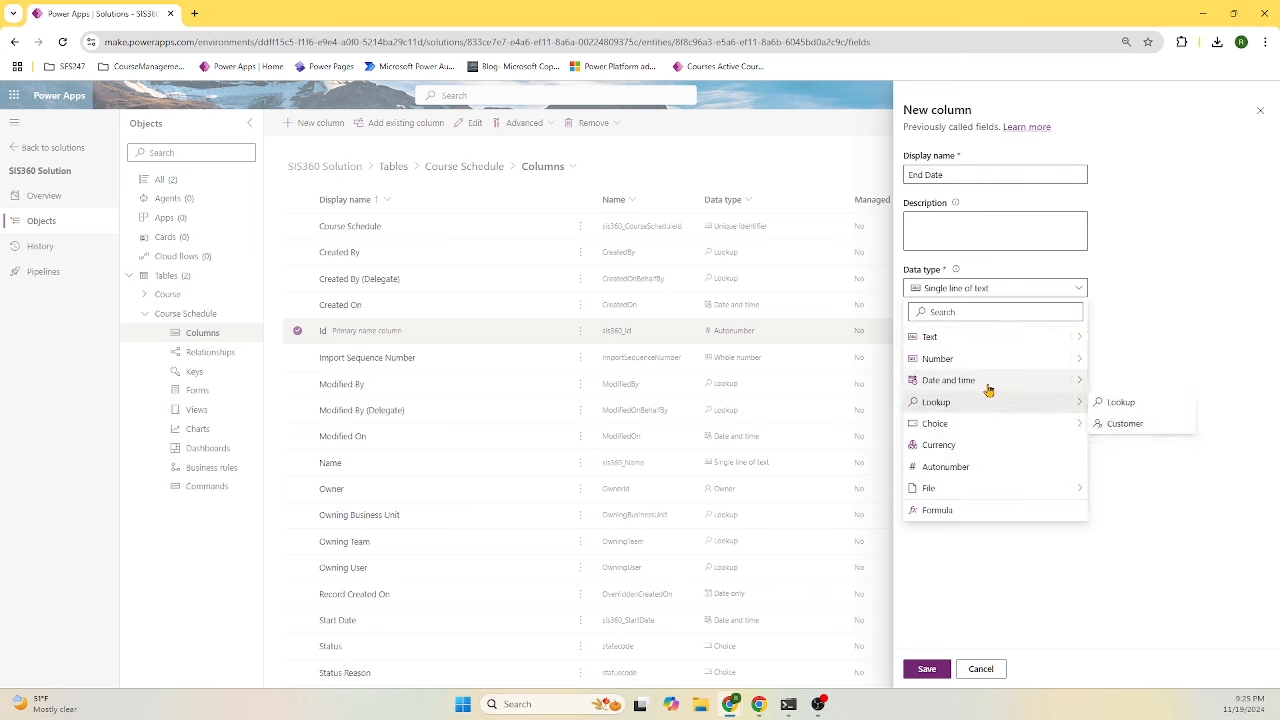
pyautogui.click(988, 390)
pyautogui.click(926, 668)
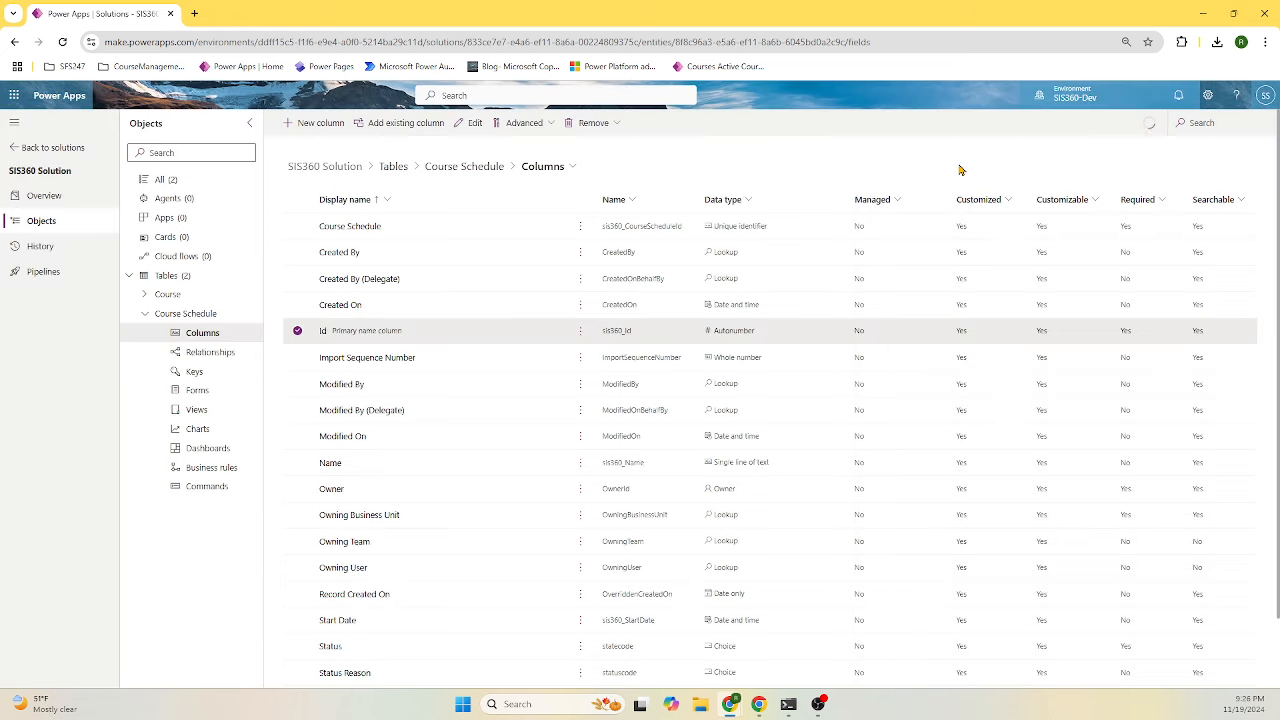
pyautogui.click(318, 124)
# - Create a Location single-line text column in plain Text format, described 'Location'
pyautogui.click(960, 174)
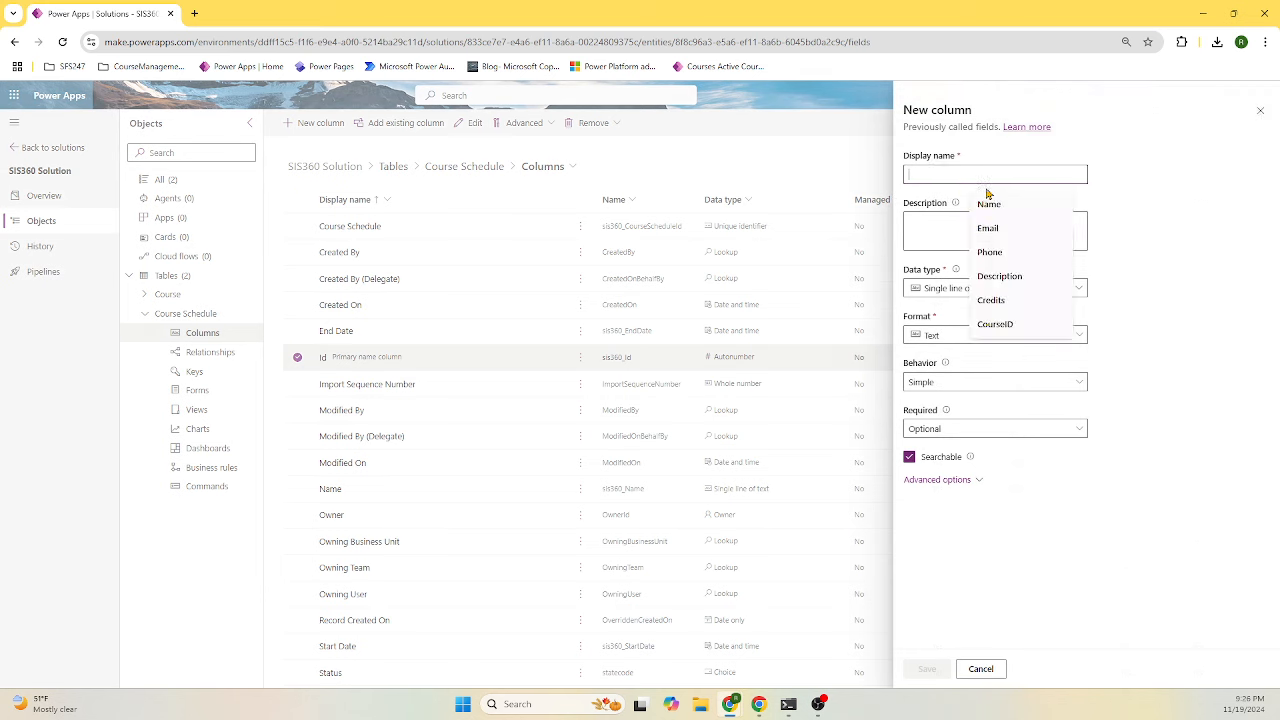
pyautogui.write('lo')
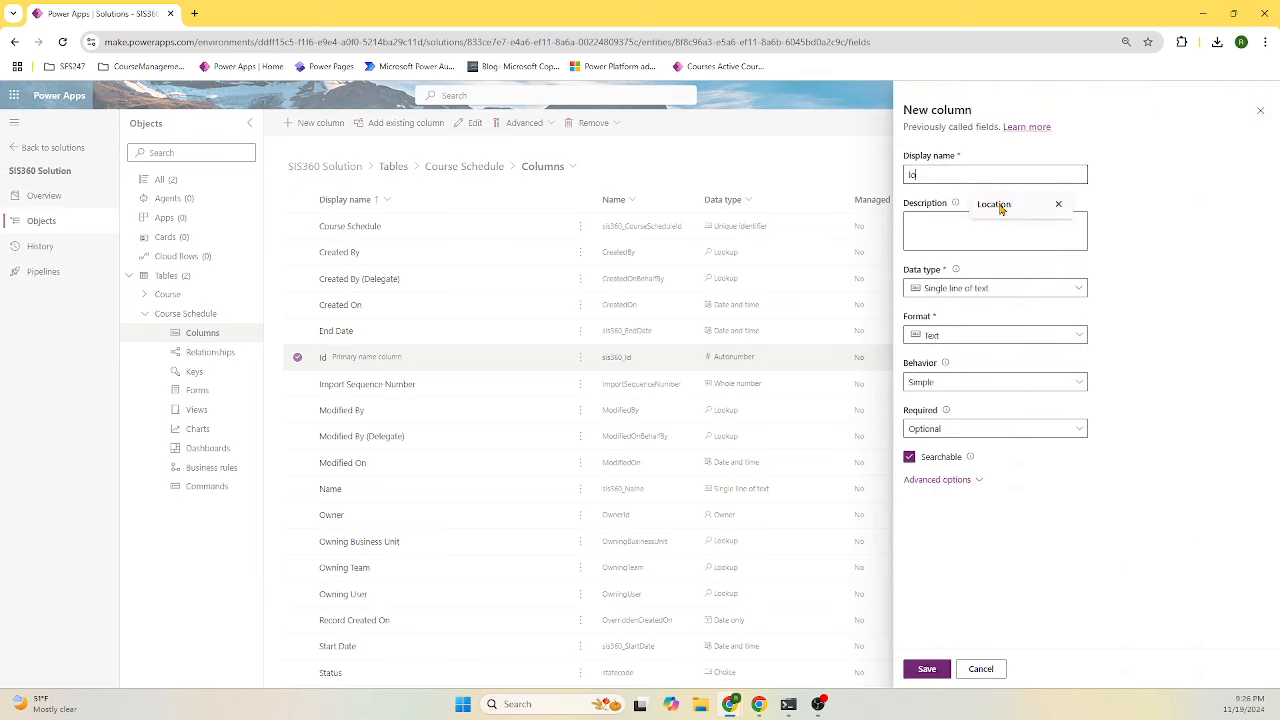
pyautogui.click(1161, 245)
pyautogui.click(1006, 344)
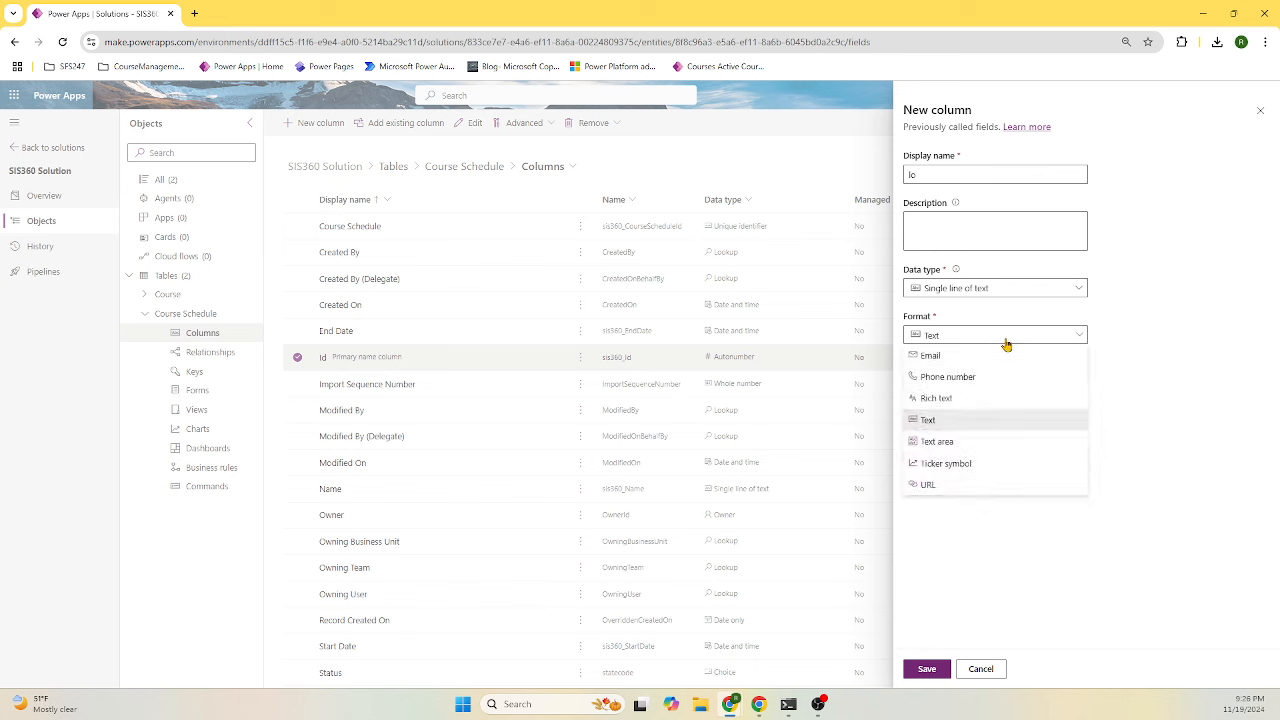
pyautogui.click(1006, 344)
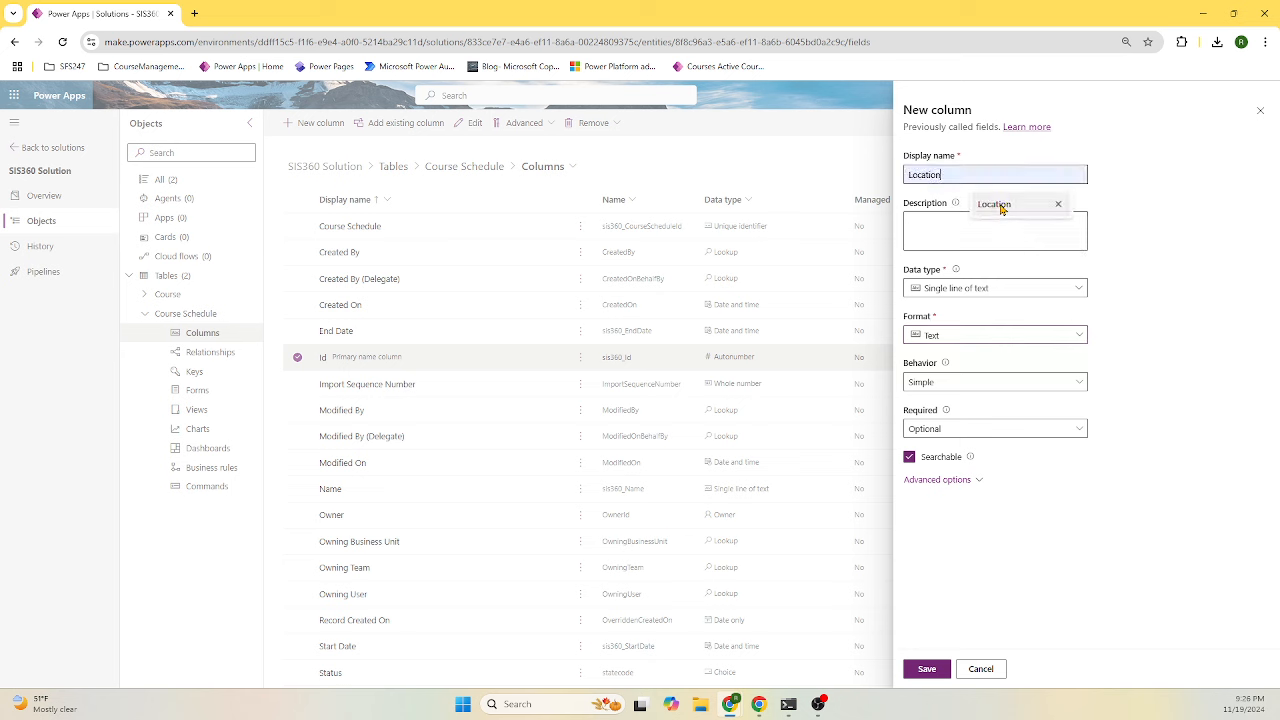
pyautogui.click(1002, 206)
pyautogui.doubleClick(983, 176)
pyautogui.hotkey('ctrl', 'c')
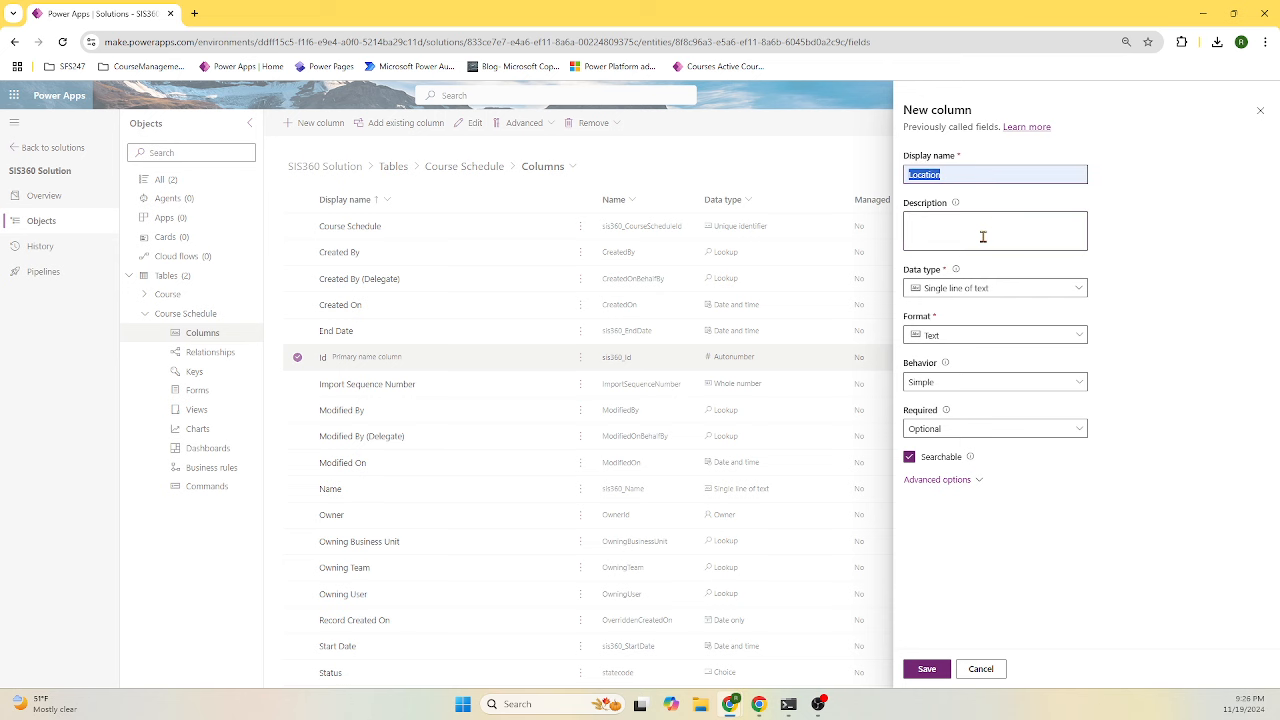
pyautogui.click(1066, 236)
pyautogui.hotkey('ctrl', 'v')
pyautogui.click(943, 670)
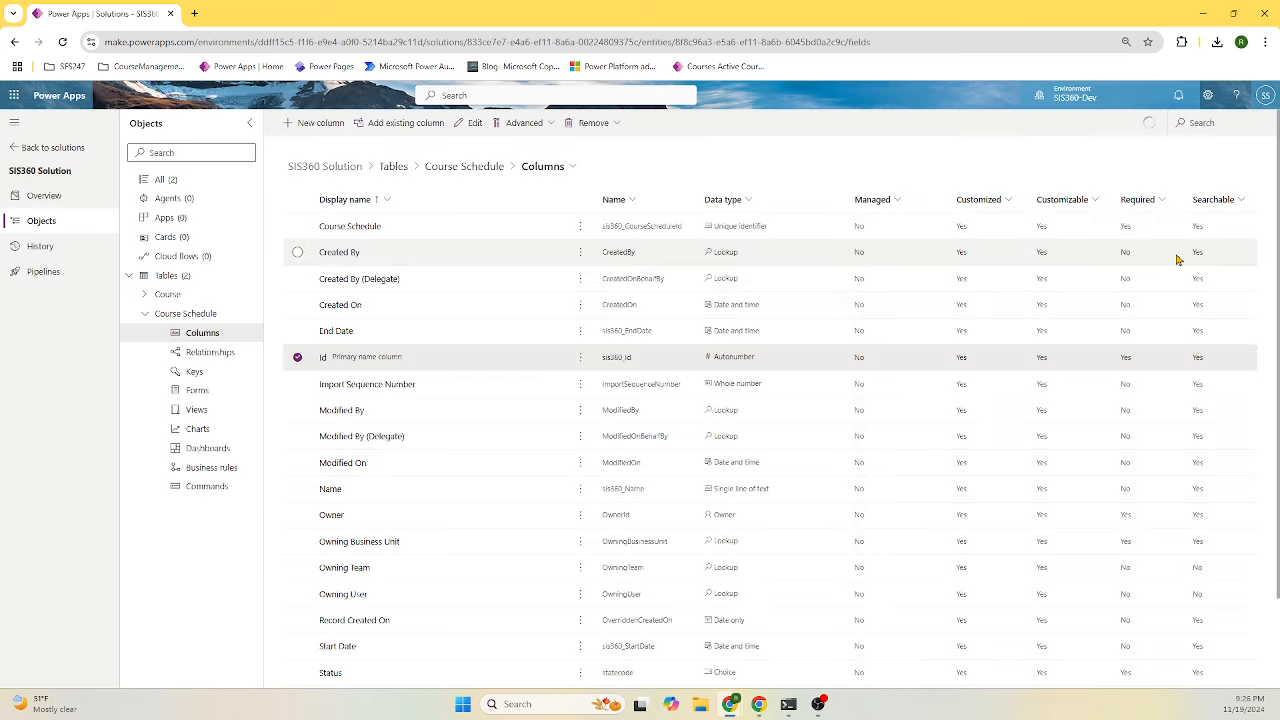
# - Start a Recurrence column as a Choice type with local, non-synced options
pyautogui.click(312, 124)
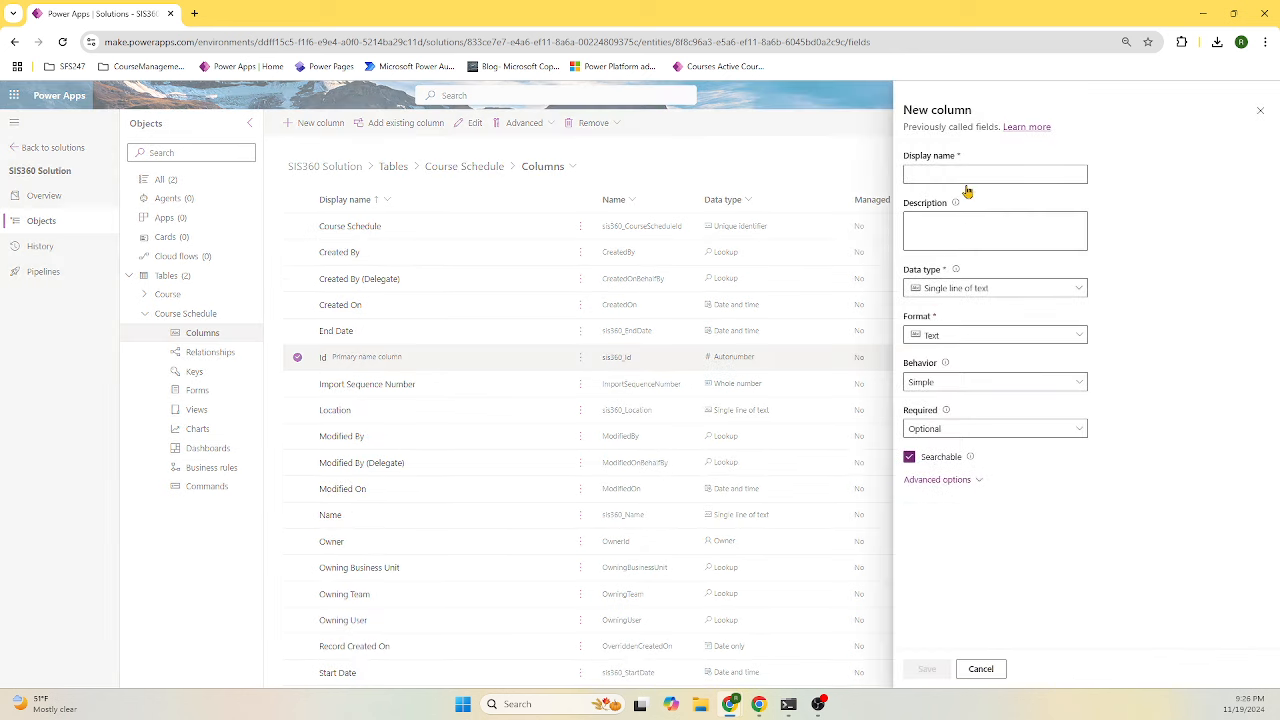
pyautogui.click(974, 174)
pyautogui.write('R')
pyautogui.write('ecurrence')
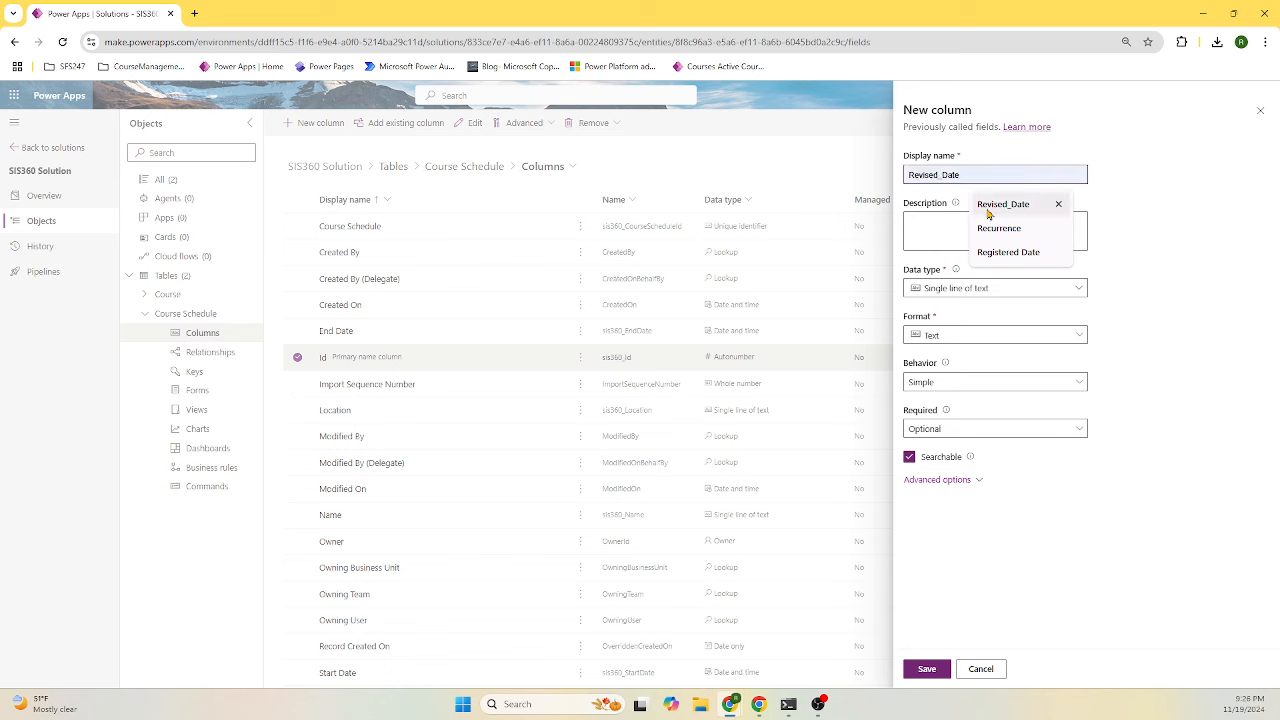
pyautogui.click(1058, 228)
pyautogui.click(1026, 294)
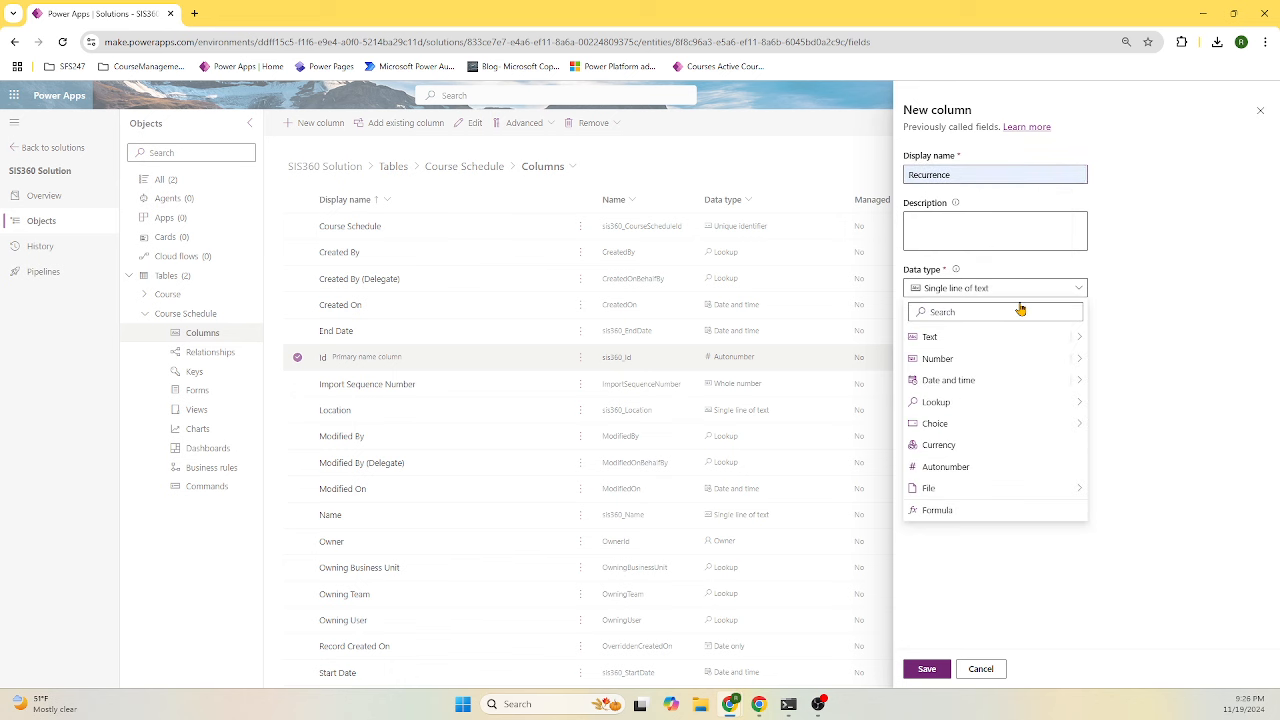
pyautogui.moveTo(996, 430)
pyautogui.click(1120, 426)
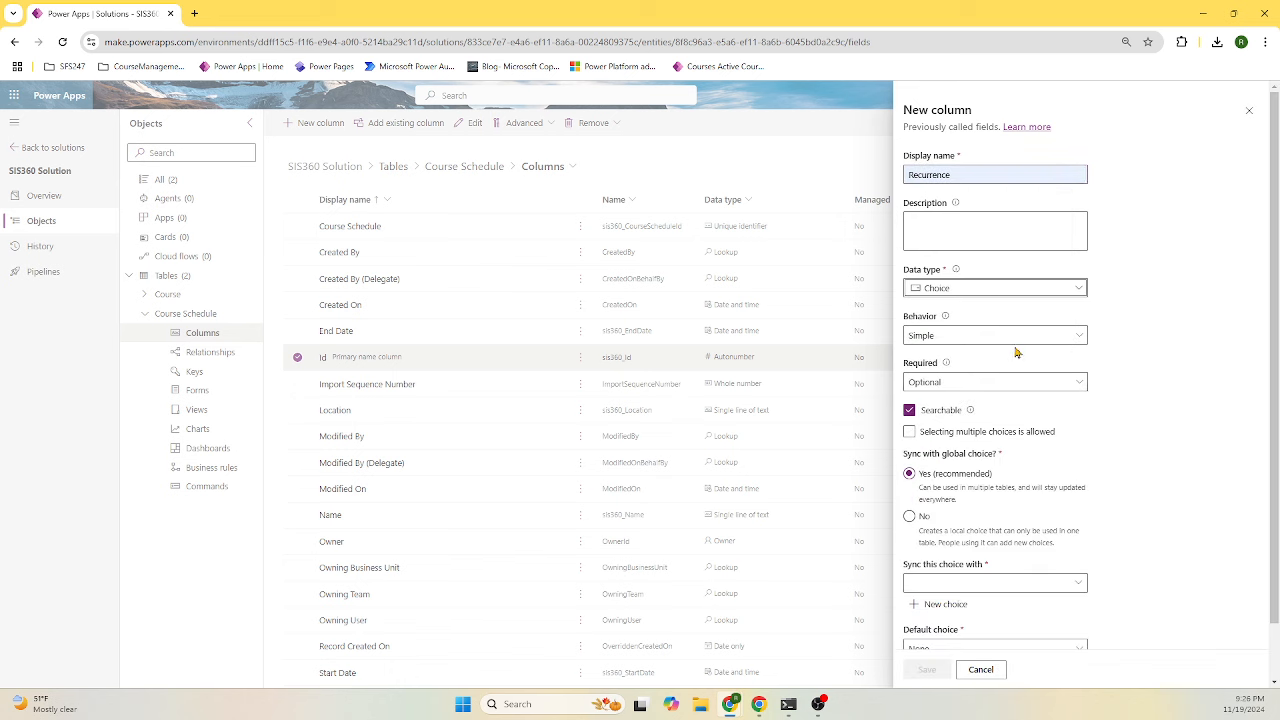
pyautogui.click(1017, 291)
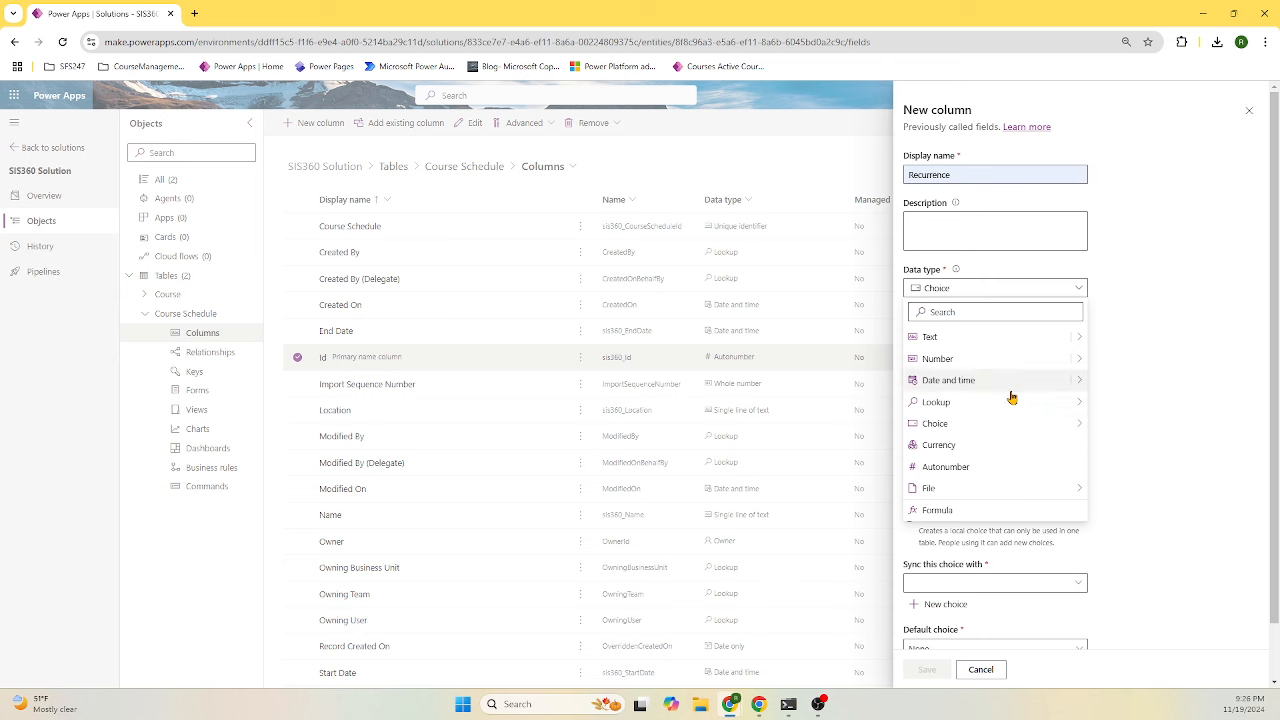
pyautogui.moveTo(1010, 424)
pyautogui.click(1118, 426)
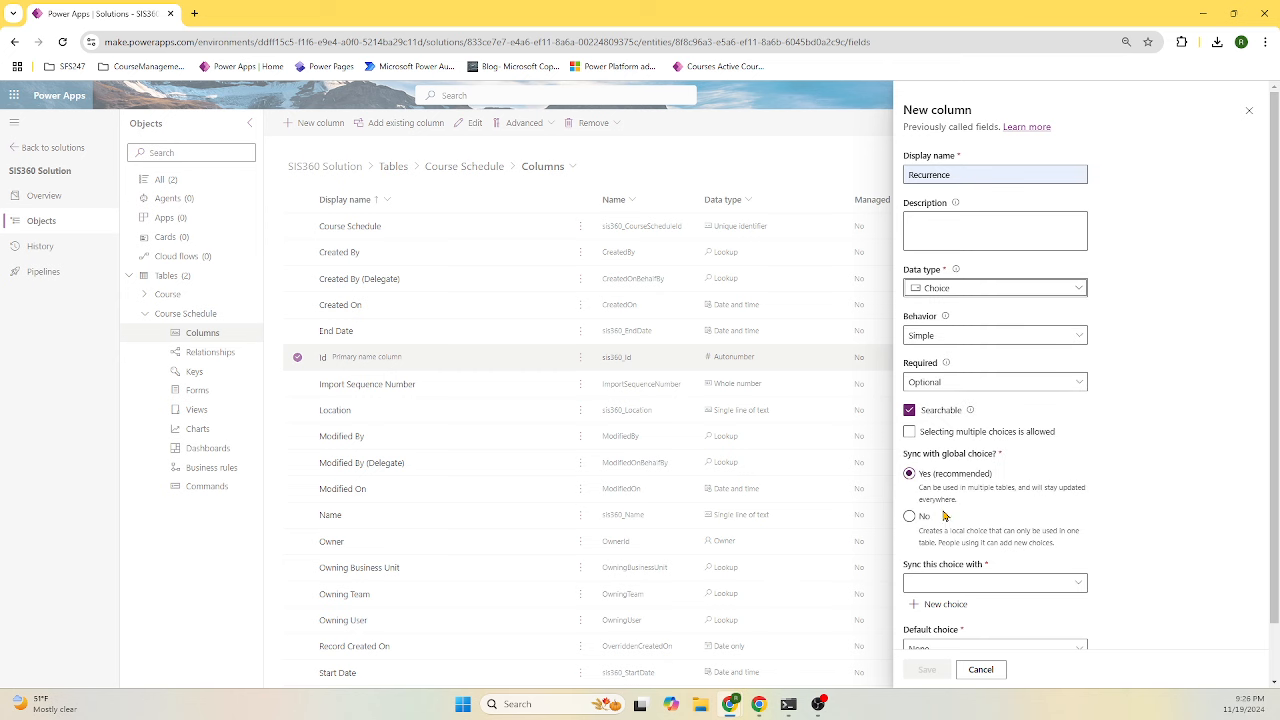
pyautogui.scroll(-1, 1066, 480)
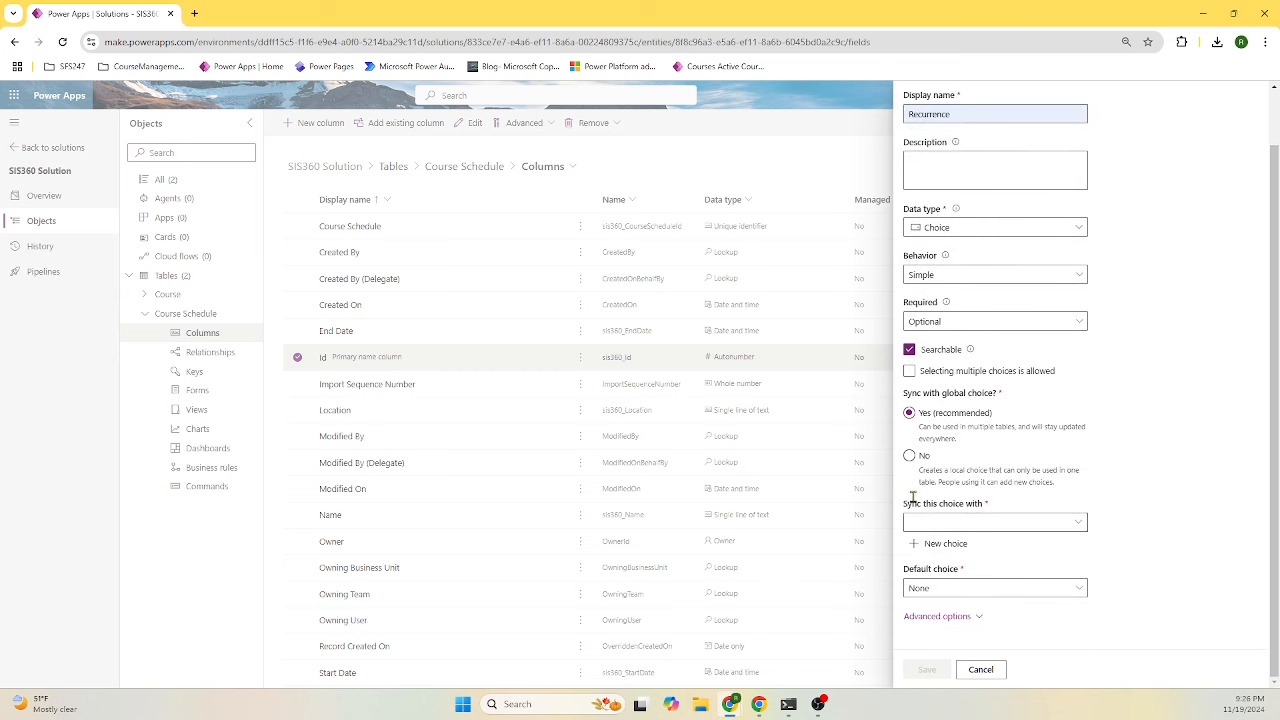
pyautogui.click(909, 455)
# - Add the options Daily, Weekly and Monthly and save the Recurrence column
pyautogui.click(998, 539)
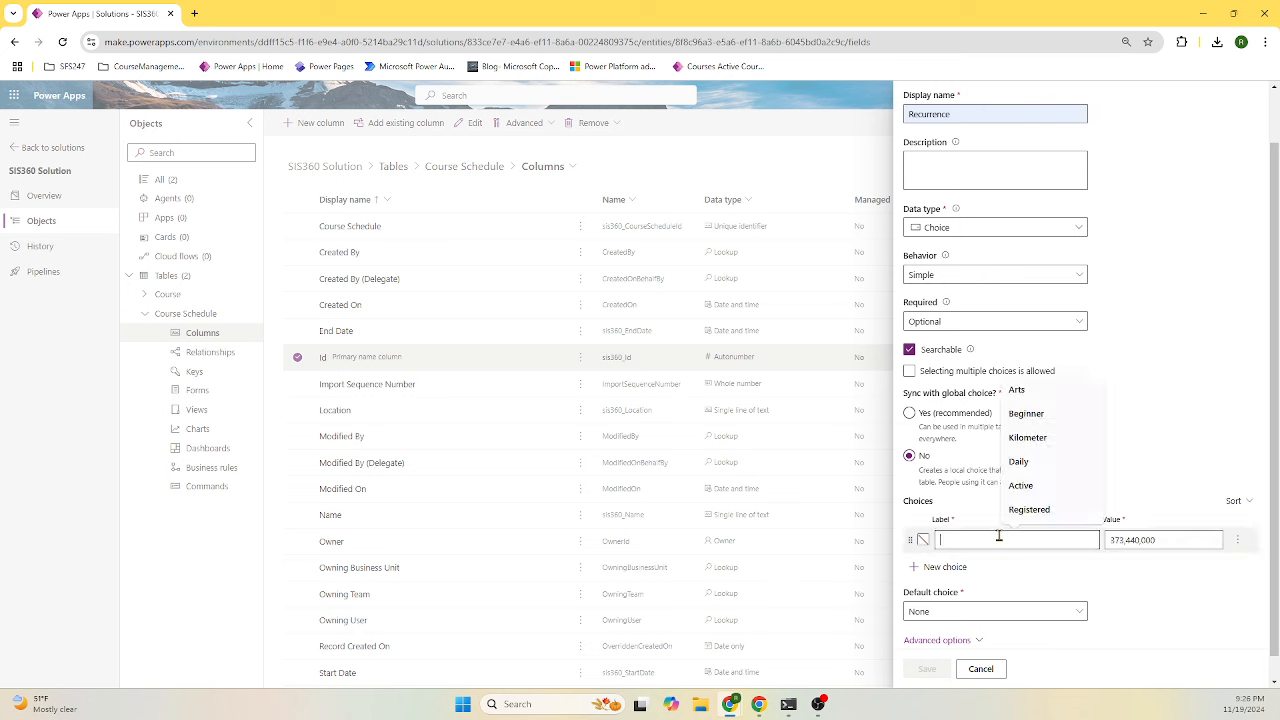
pyautogui.write('Daily')
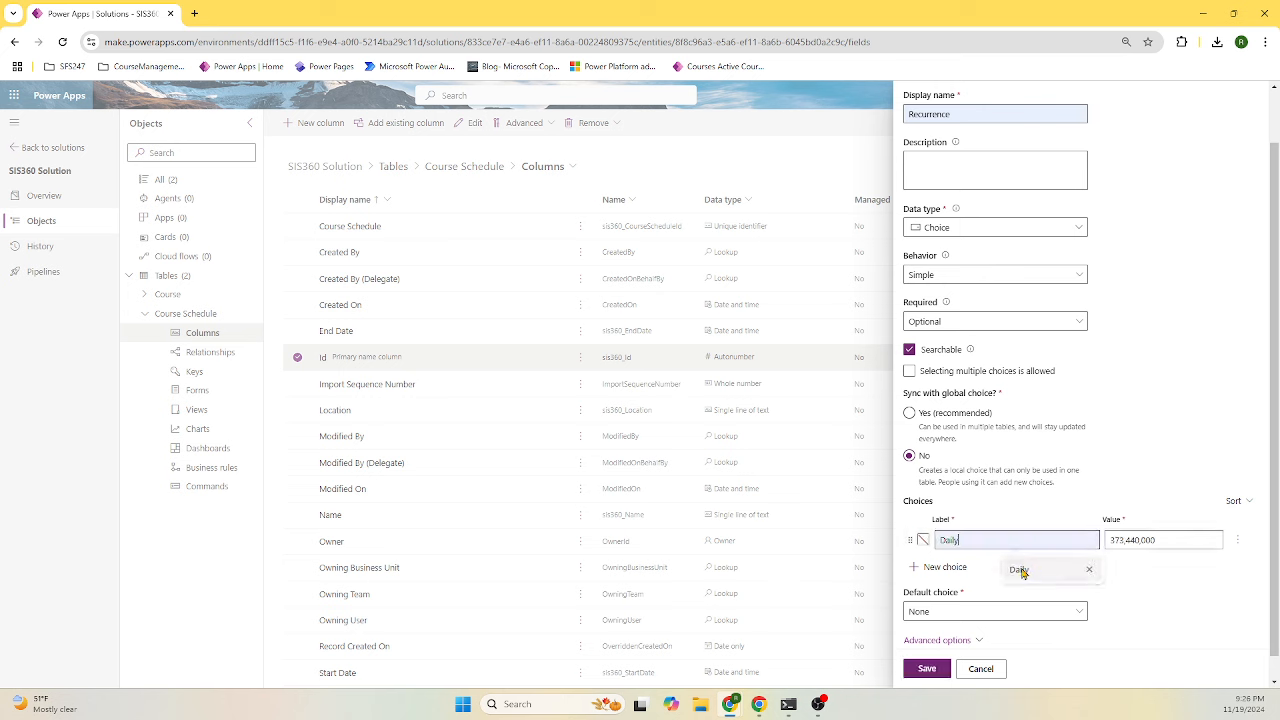
pyautogui.click(1018, 568)
pyautogui.click(947, 567)
pyautogui.click(973, 564)
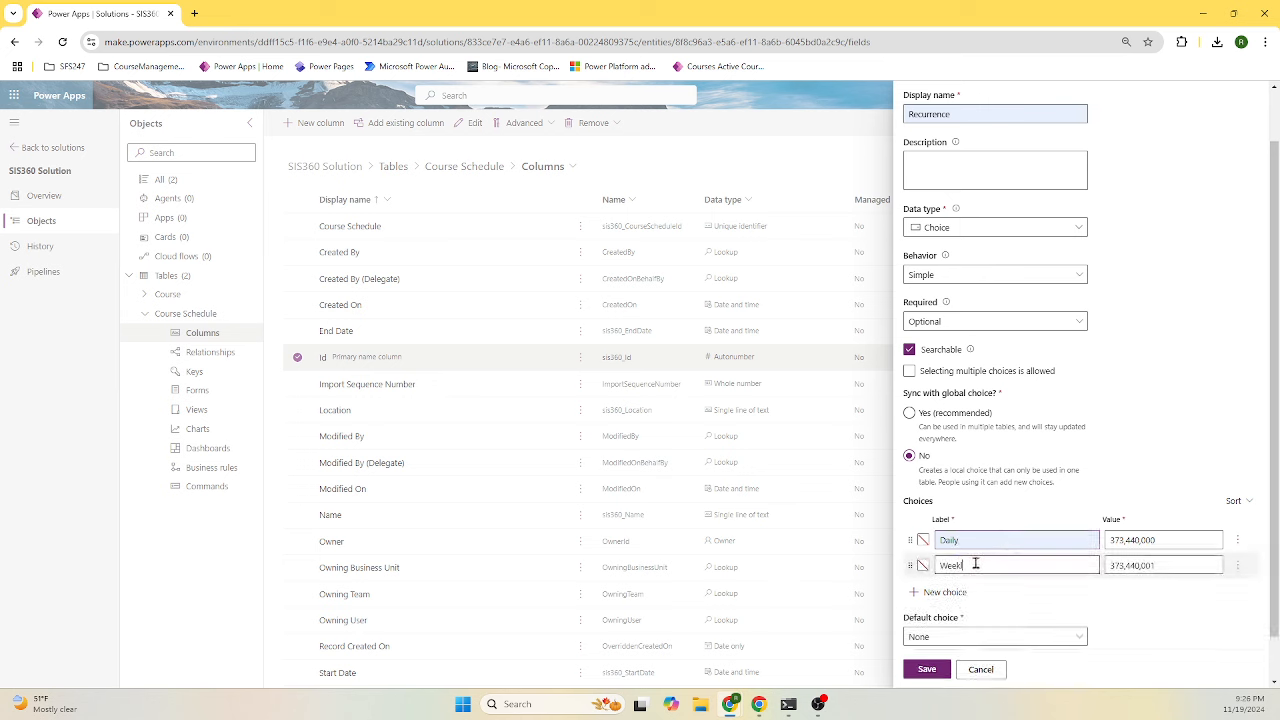
pyautogui.click(945, 592)
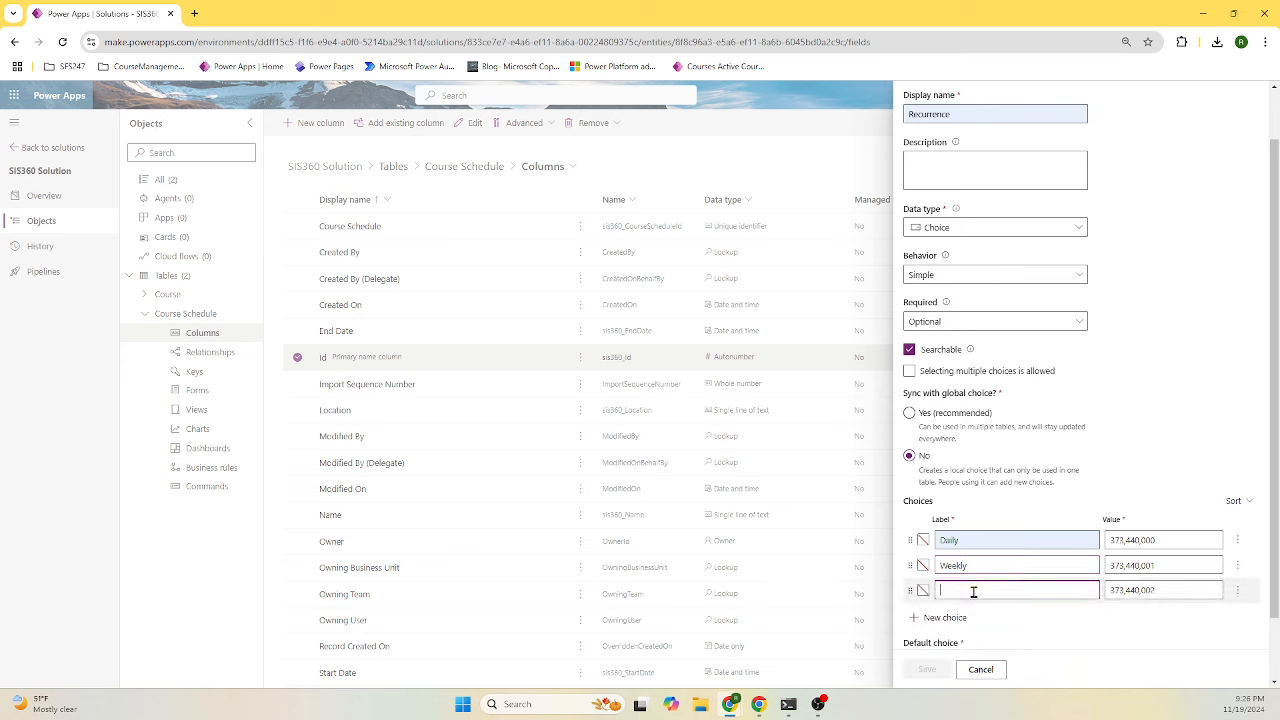
pyautogui.click(971, 591)
pyautogui.write('Monthl')
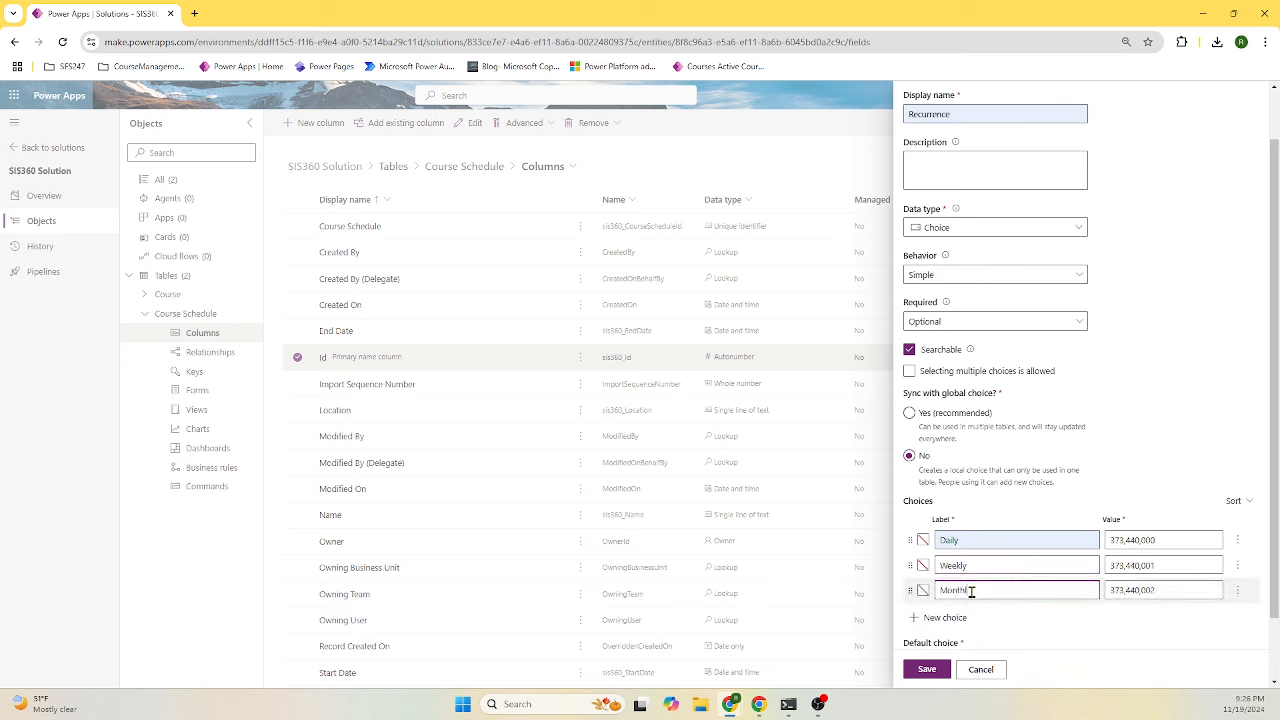
pyautogui.write('y')
pyautogui.click(930, 673)
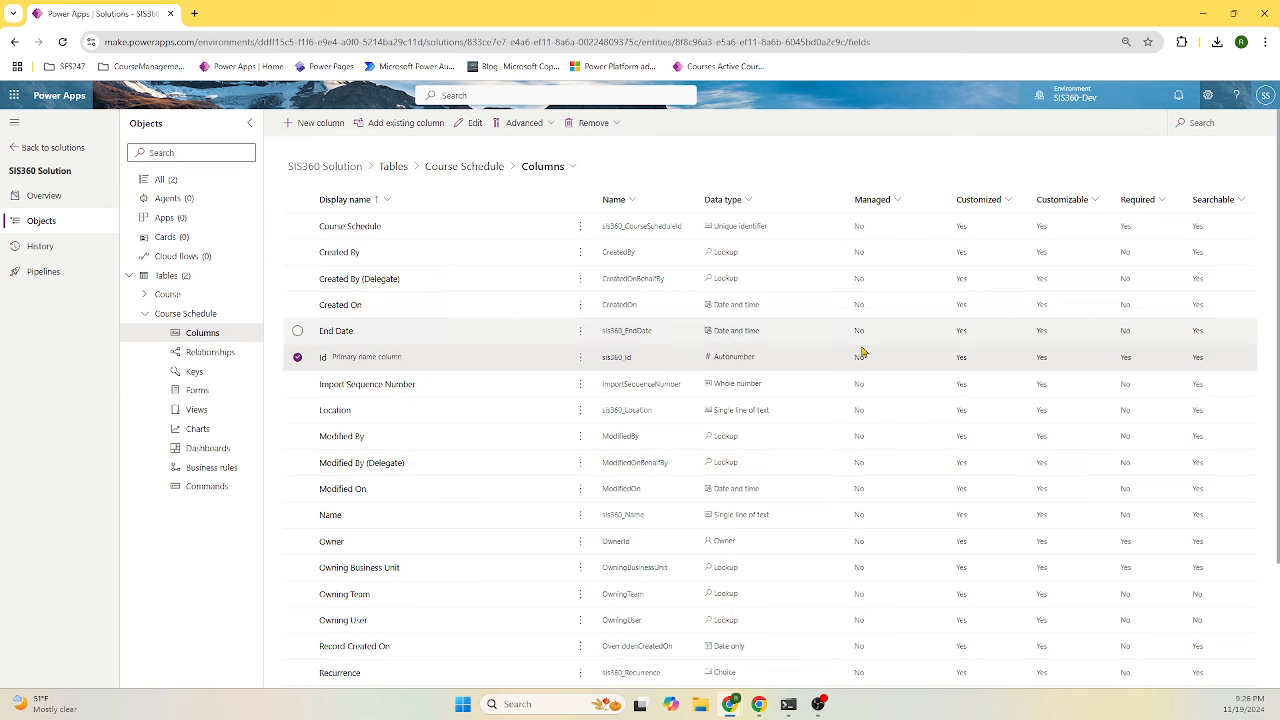
pyautogui.click(147, 314)
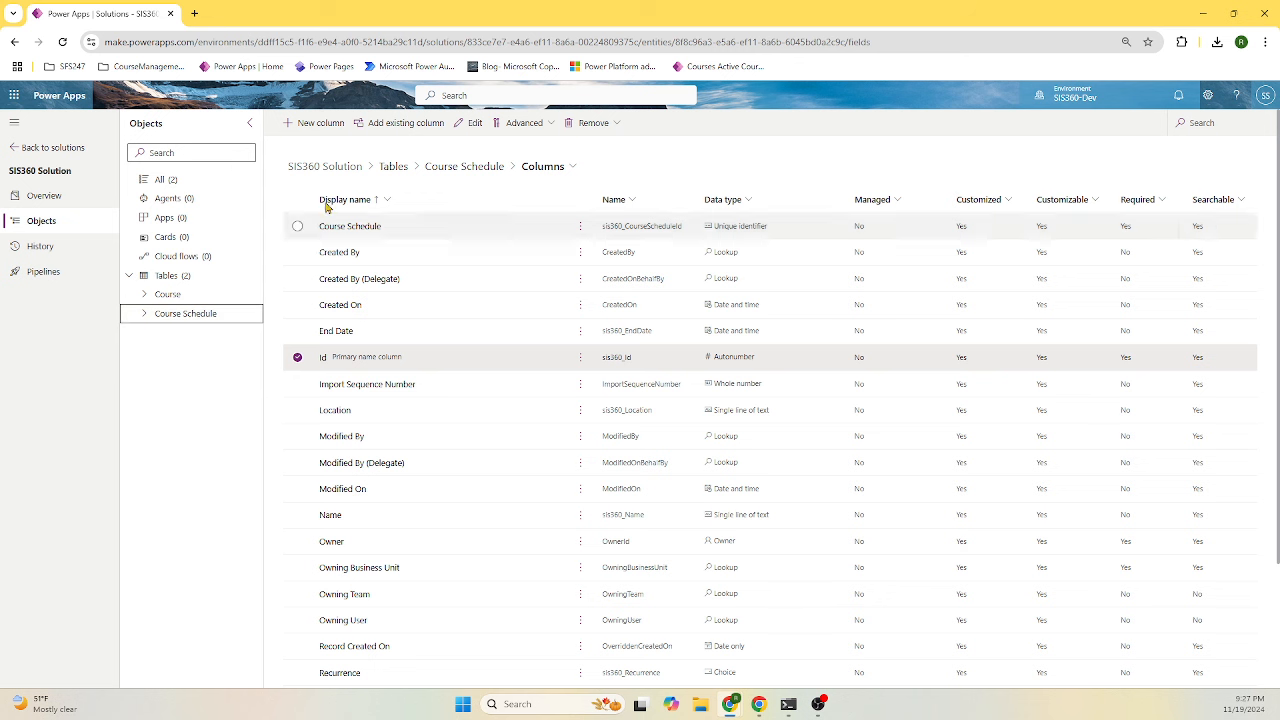
# - Create a CourseID Lookup column related to the Course table and save it
pyautogui.click(316, 124)
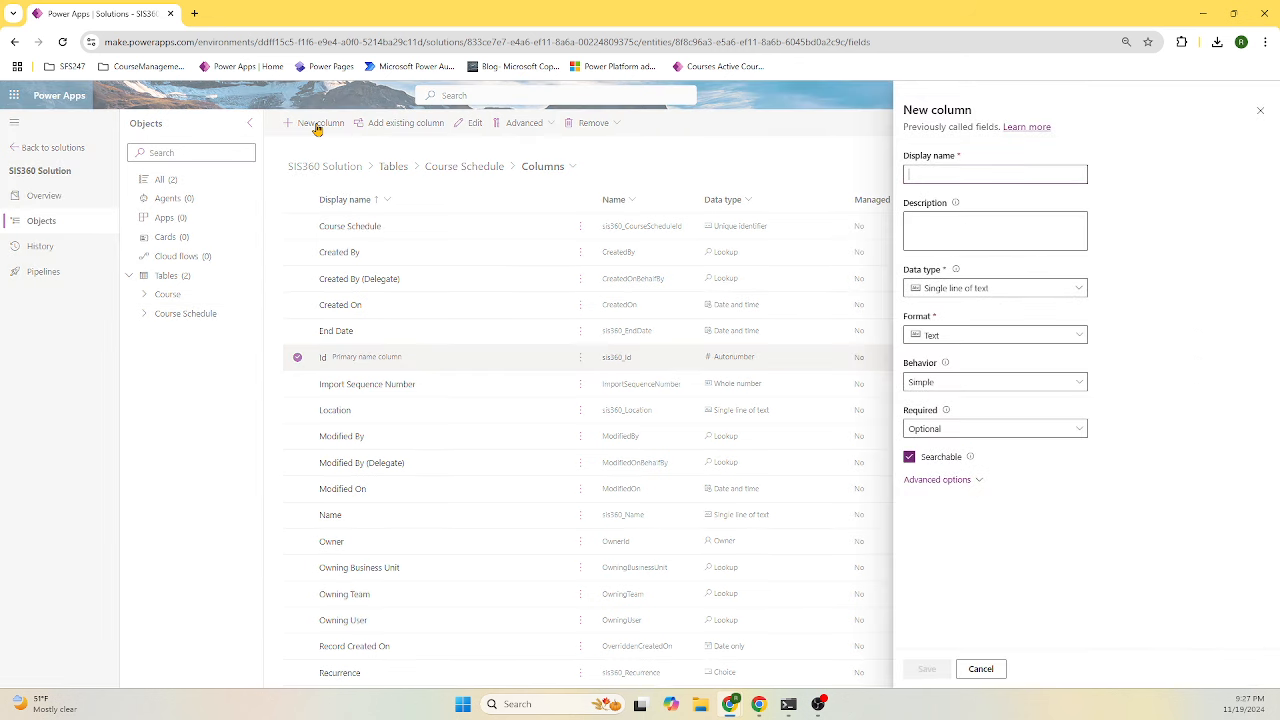
pyautogui.click(976, 173)
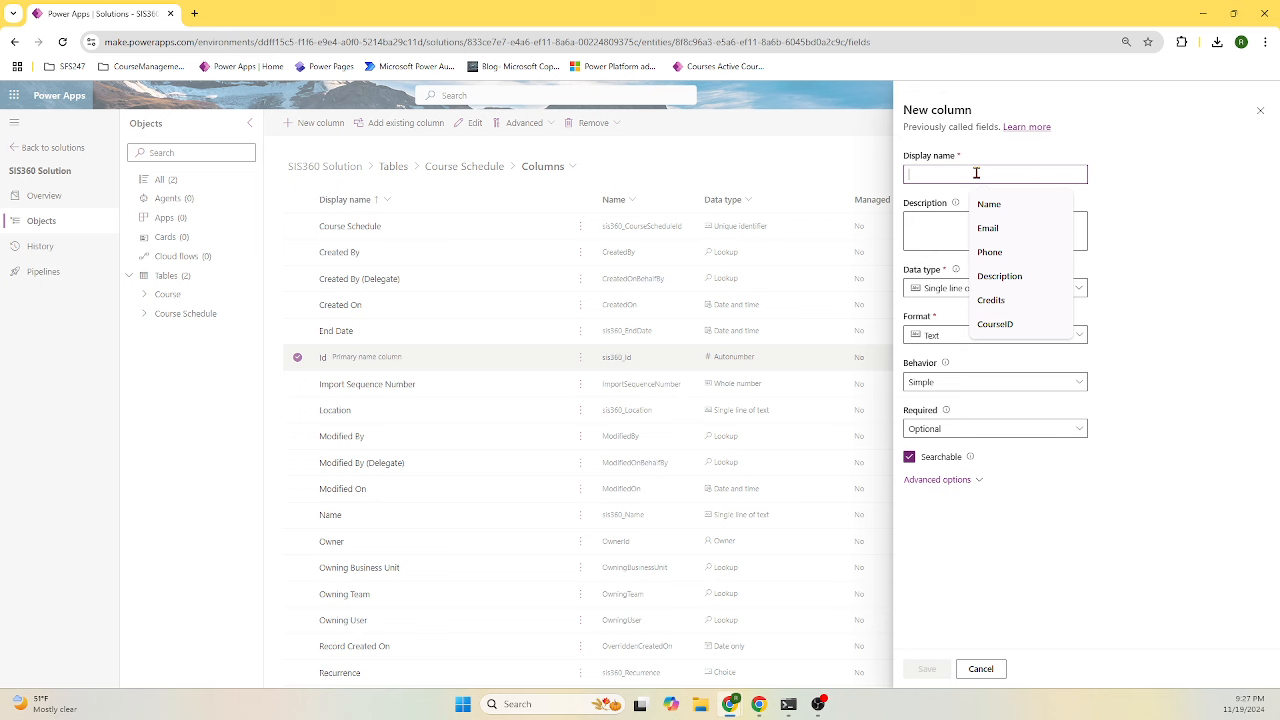
pyautogui.click(997, 324)
pyautogui.click(1012, 290)
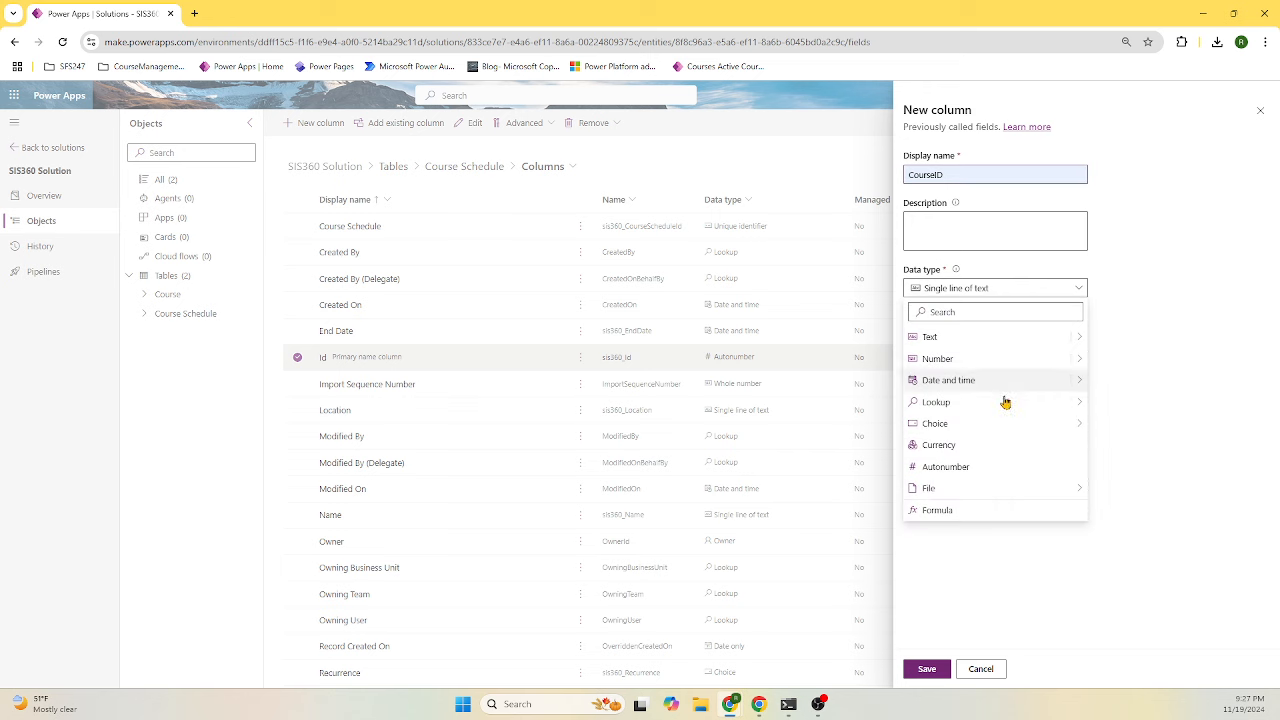
pyautogui.moveTo(1003, 405)
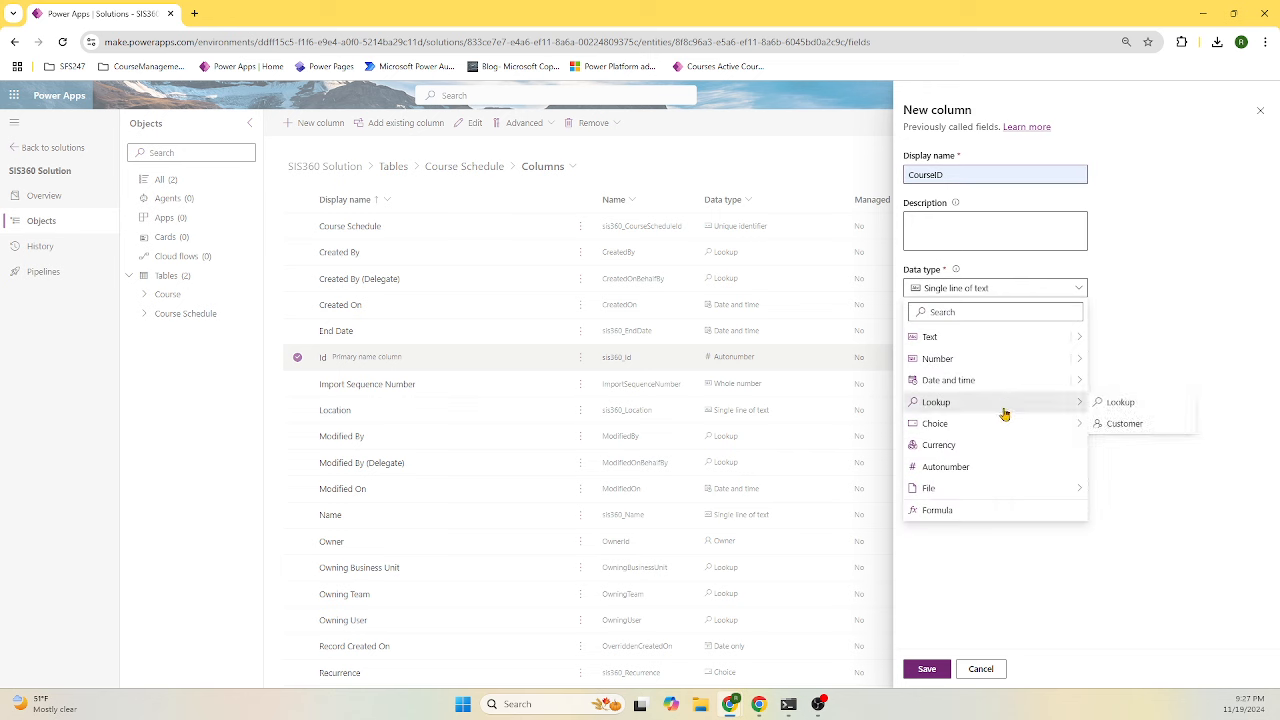
pyautogui.click(1113, 403)
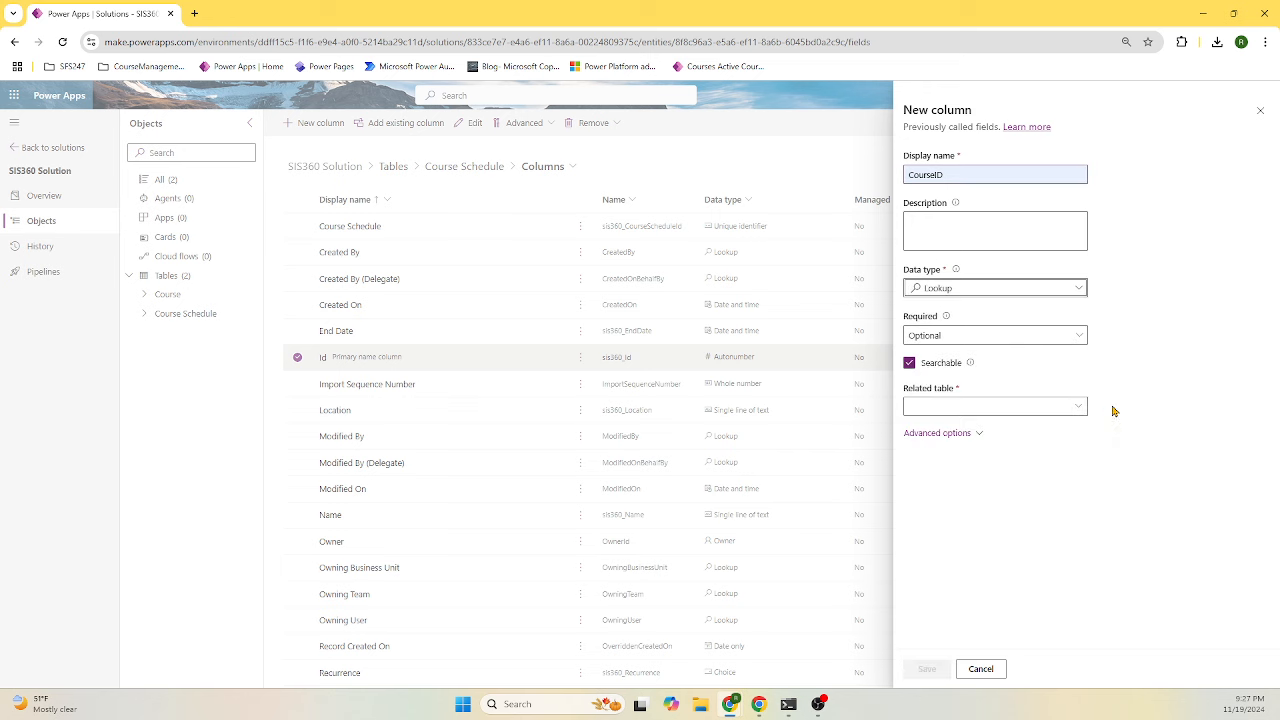
pyautogui.click(1016, 404)
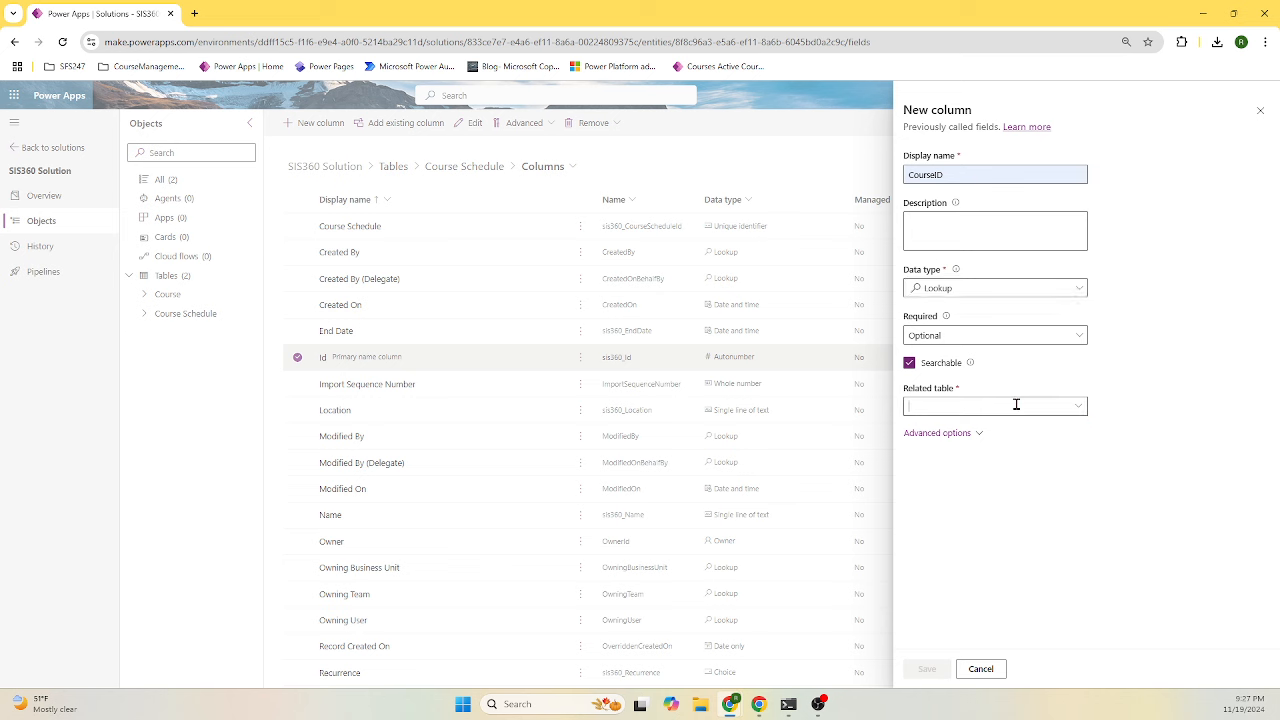
pyautogui.write('Course')
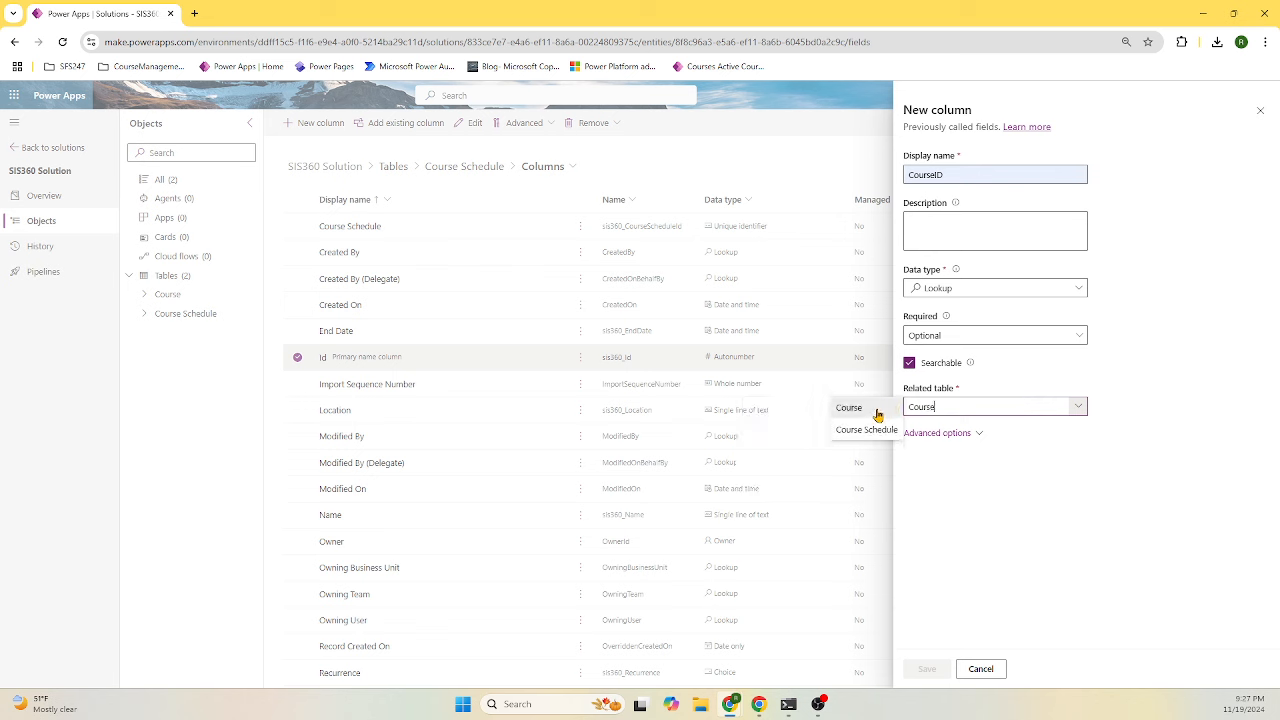
pyautogui.click(877, 413)
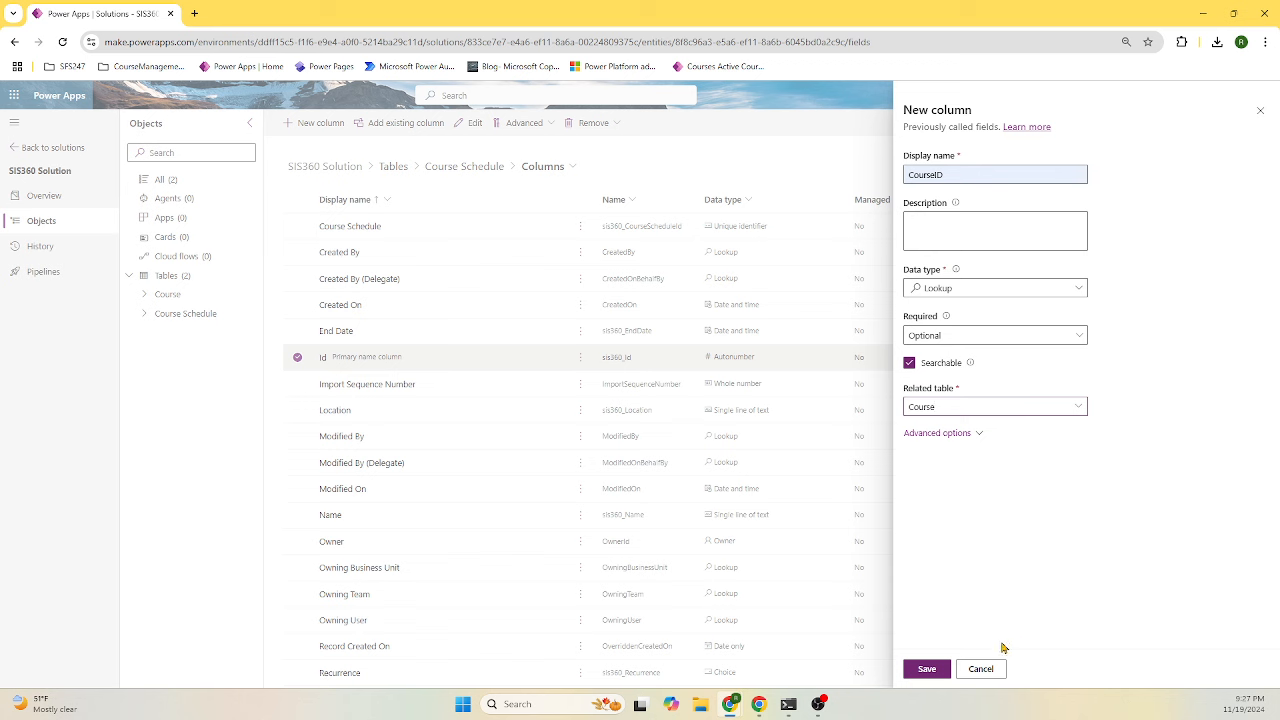
pyautogui.click(972, 434)
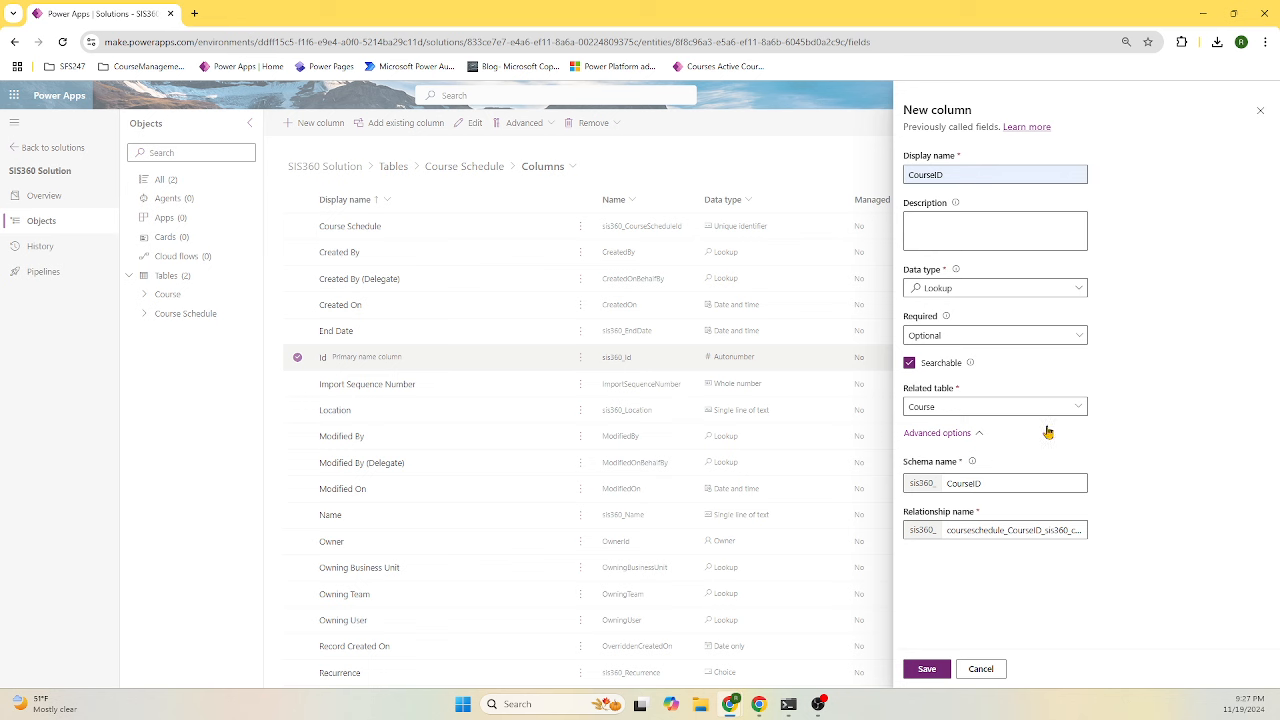
pyautogui.click(922, 669)
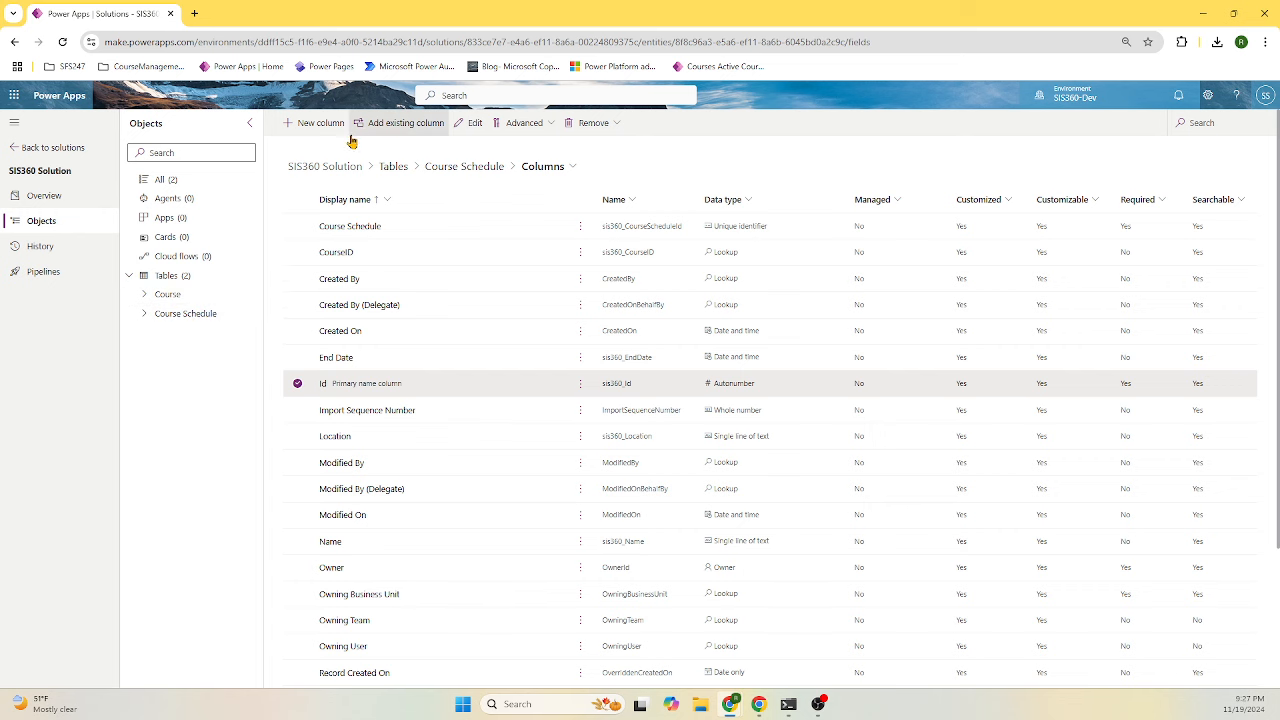
# - Start a new advanced-properties table named Student with the description 'Student Table'
pyautogui.click(178, 275)
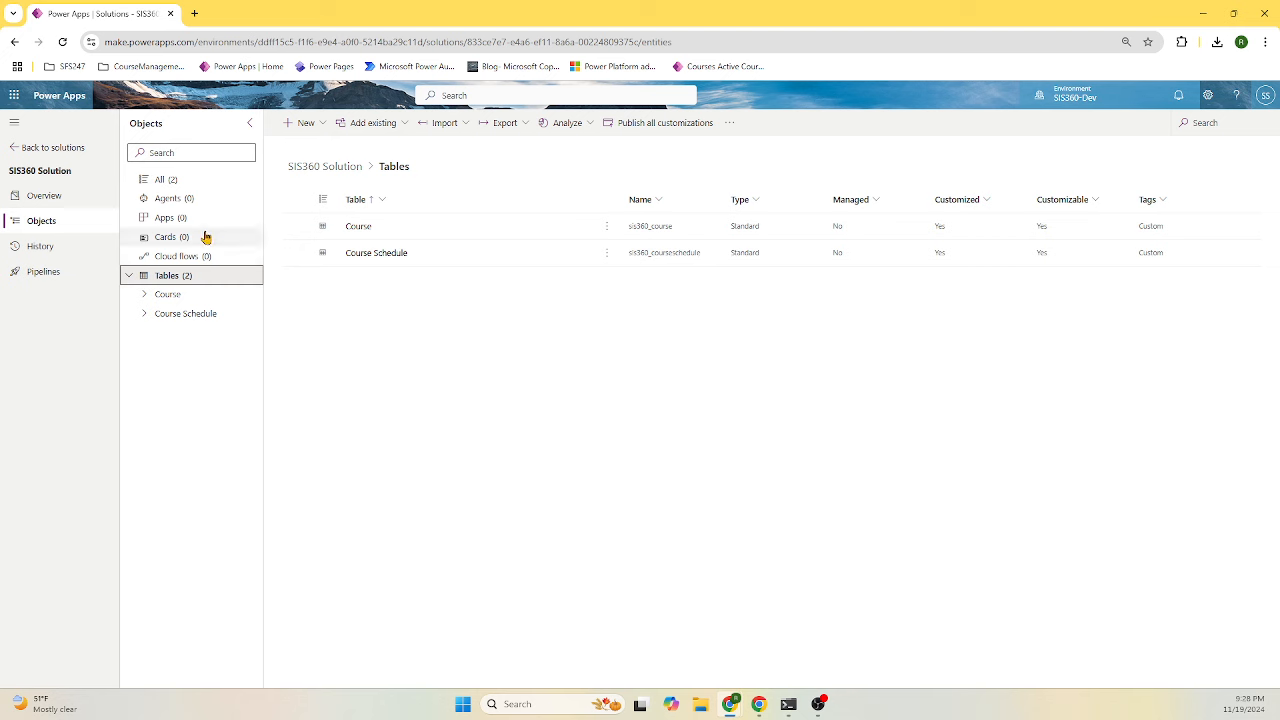
pyautogui.click(320, 124)
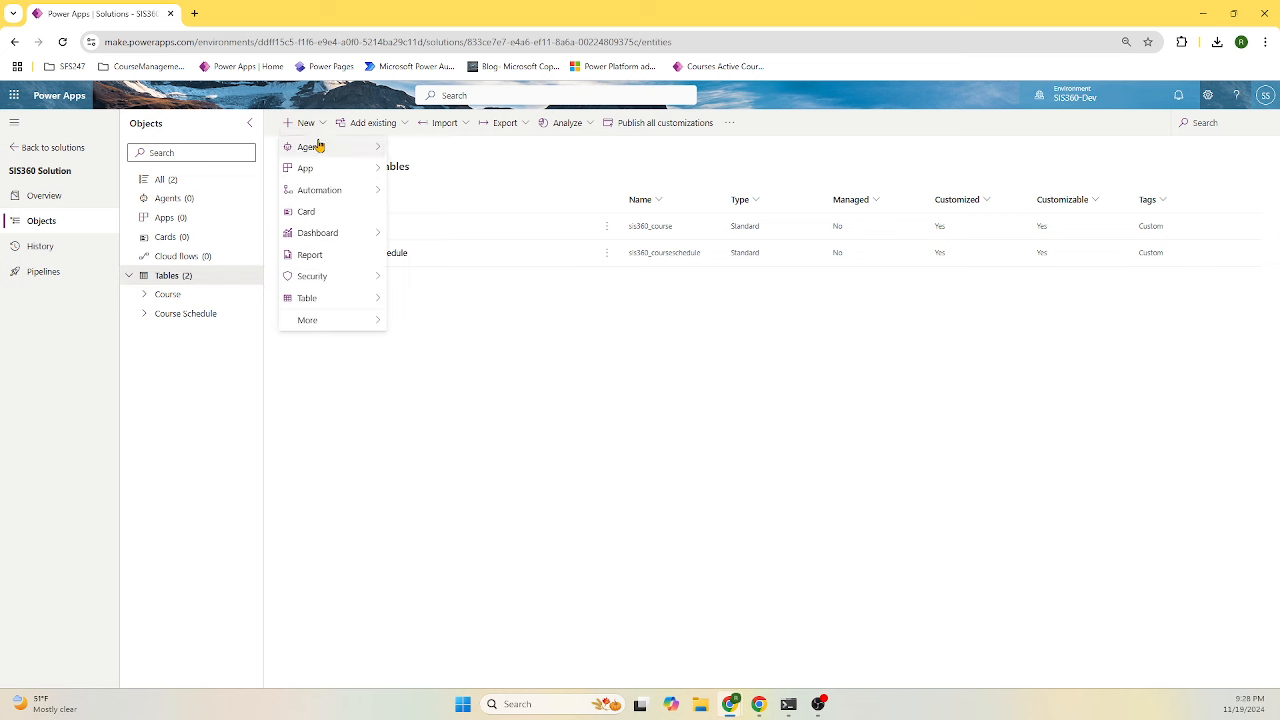
pyautogui.moveTo(337, 299)
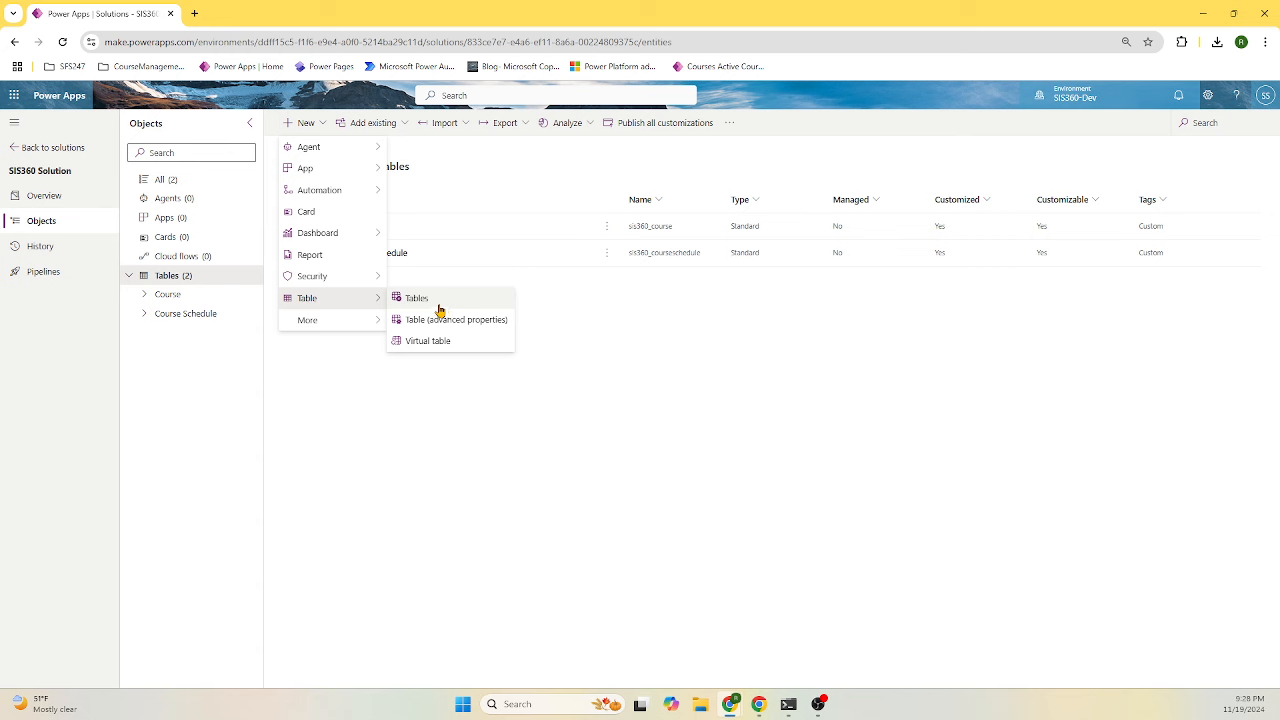
pyautogui.click(465, 322)
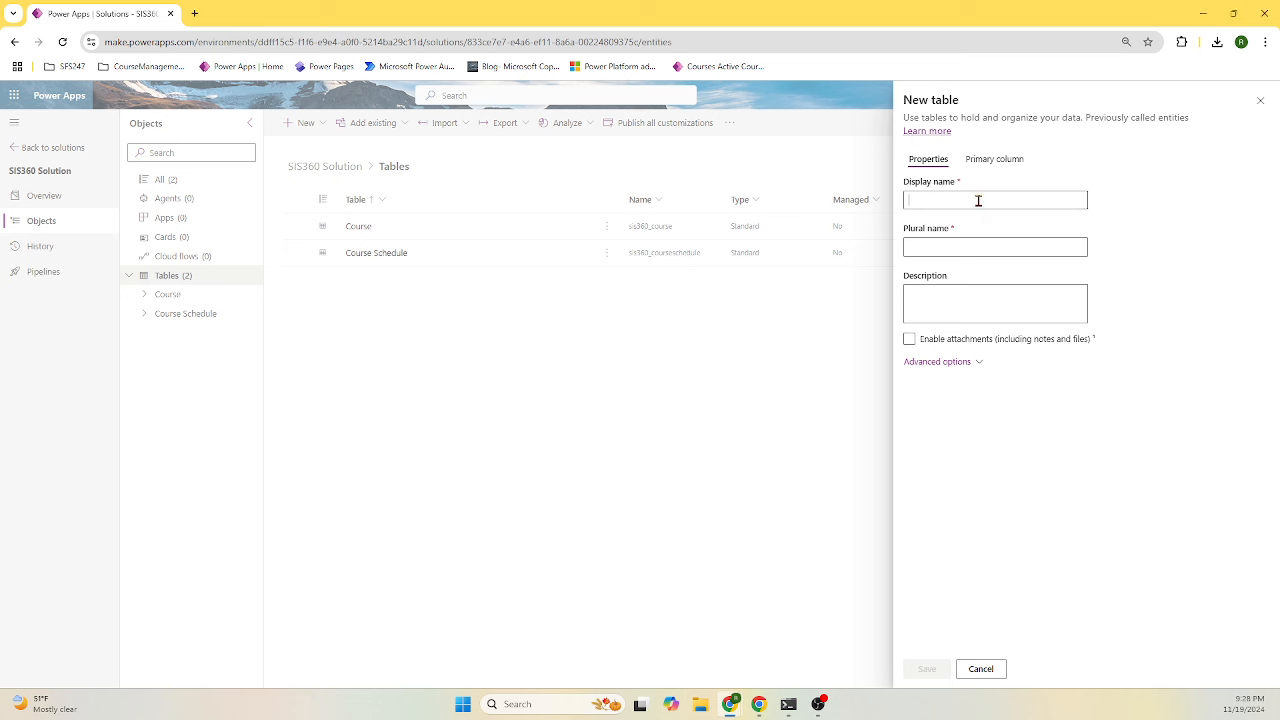
pyautogui.write('Students')
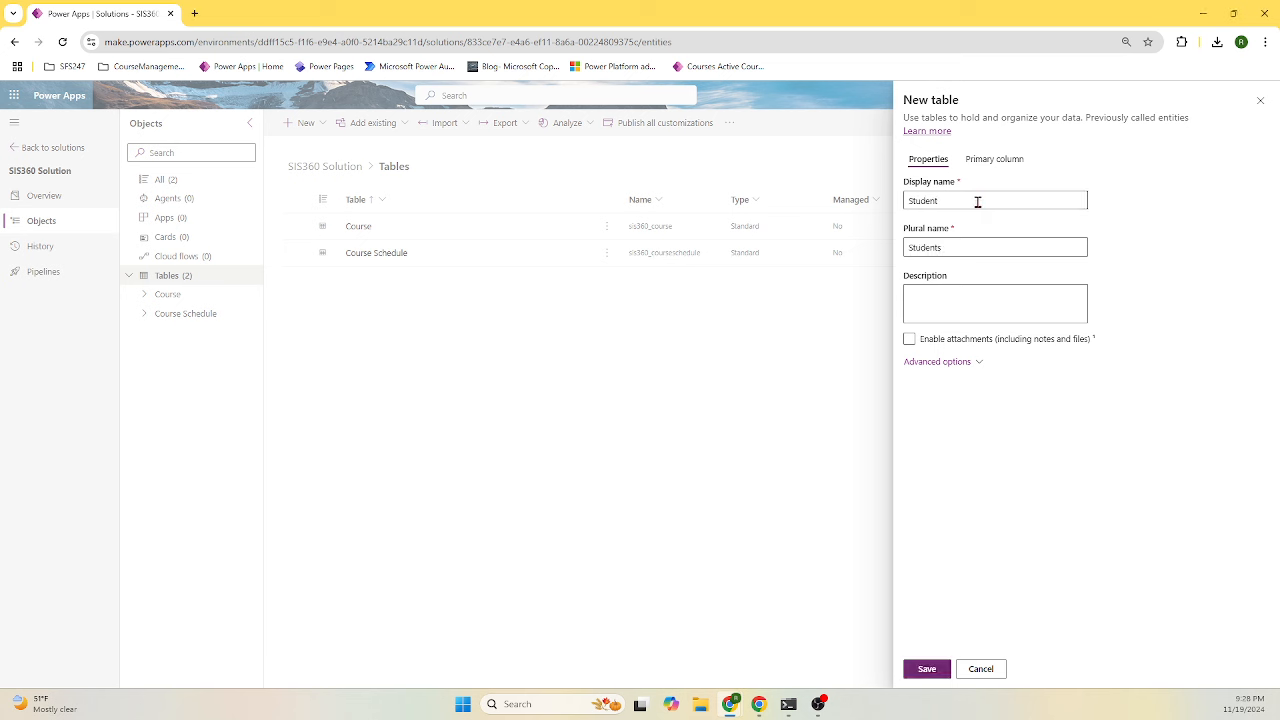
pyautogui.write('Students')
pyautogui.write('Tab')
pyautogui.click(952, 366)
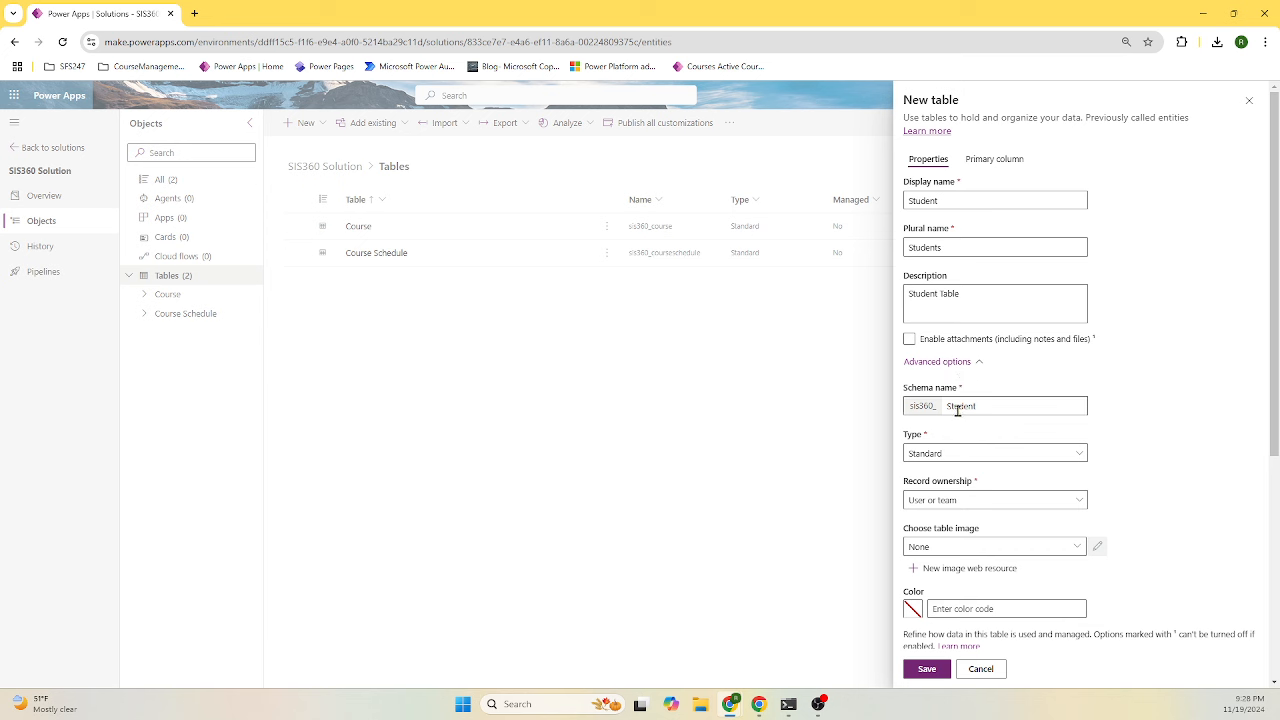
pyautogui.click(978, 362)
# - Rename the primary column to Id and save the Student table
pyautogui.click(982, 160)
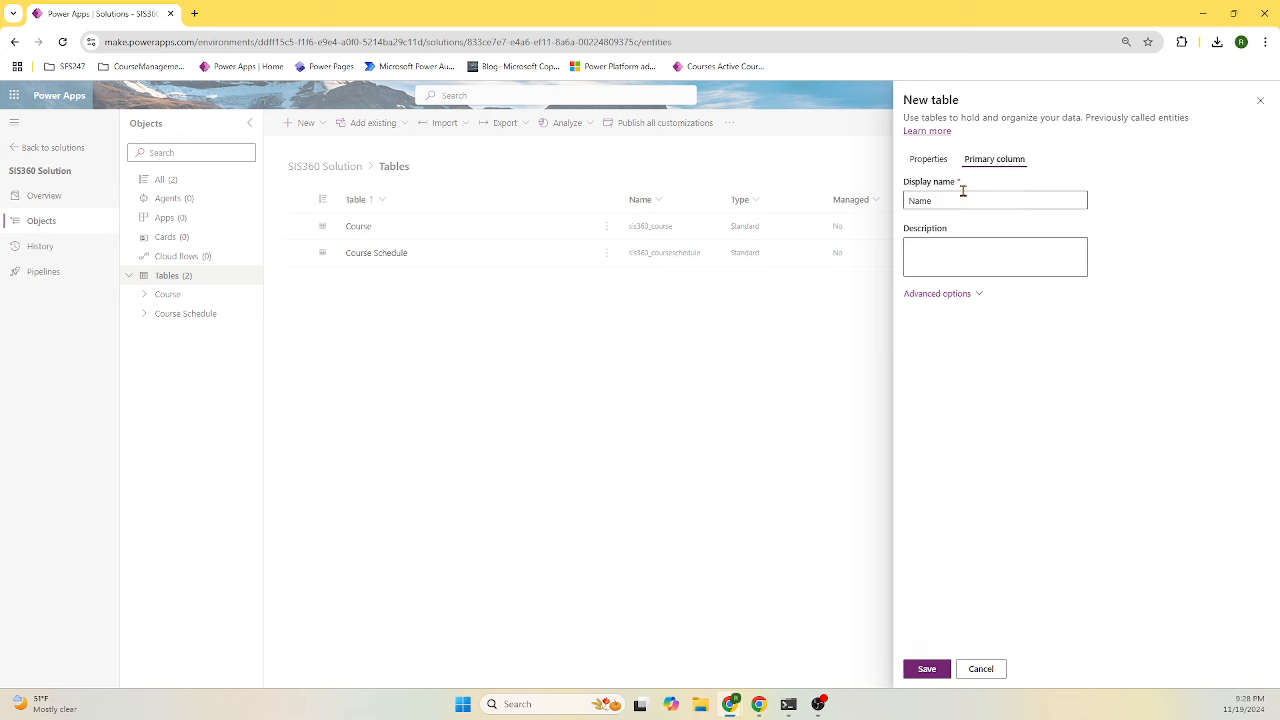
pyautogui.doubleClick(962, 199)
pyautogui.write('Id')
pyautogui.click(964, 262)
pyautogui.write('Studen')
pyautogui.click(968, 293)
pyautogui.click(928, 670)
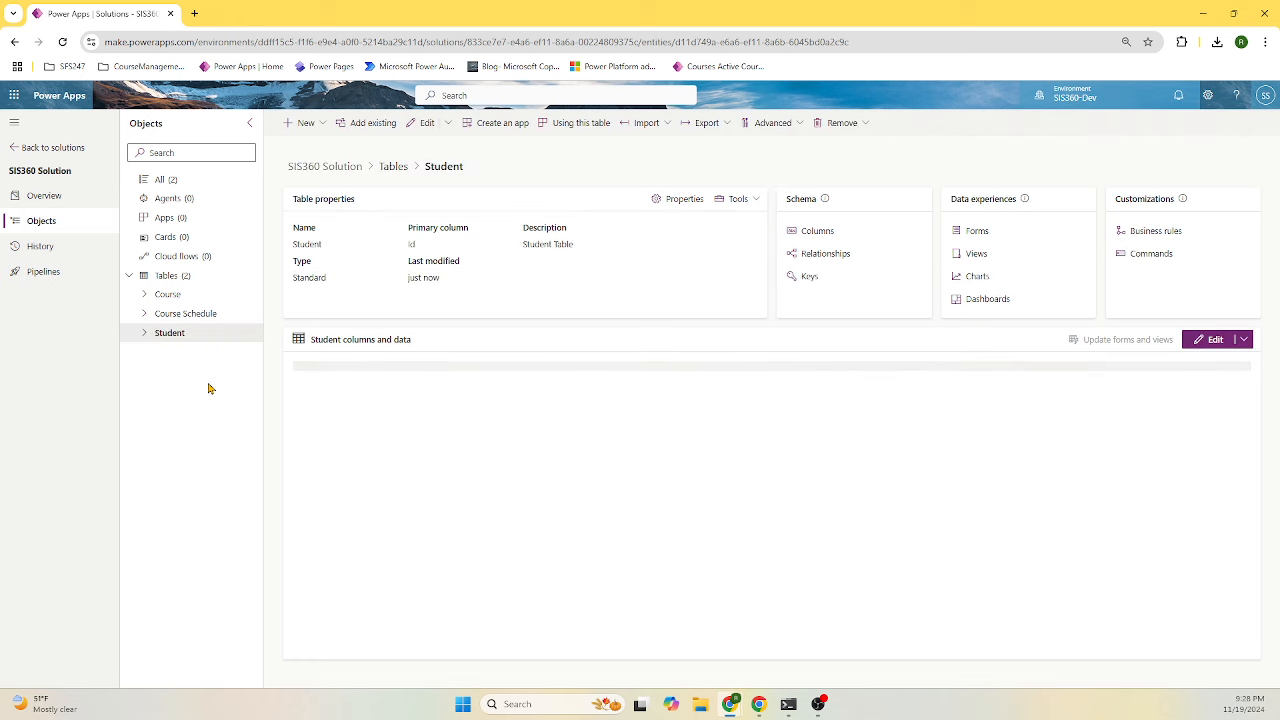
# - Change the Student table's Id column data type to Autonumber
pyautogui.click(817, 231)
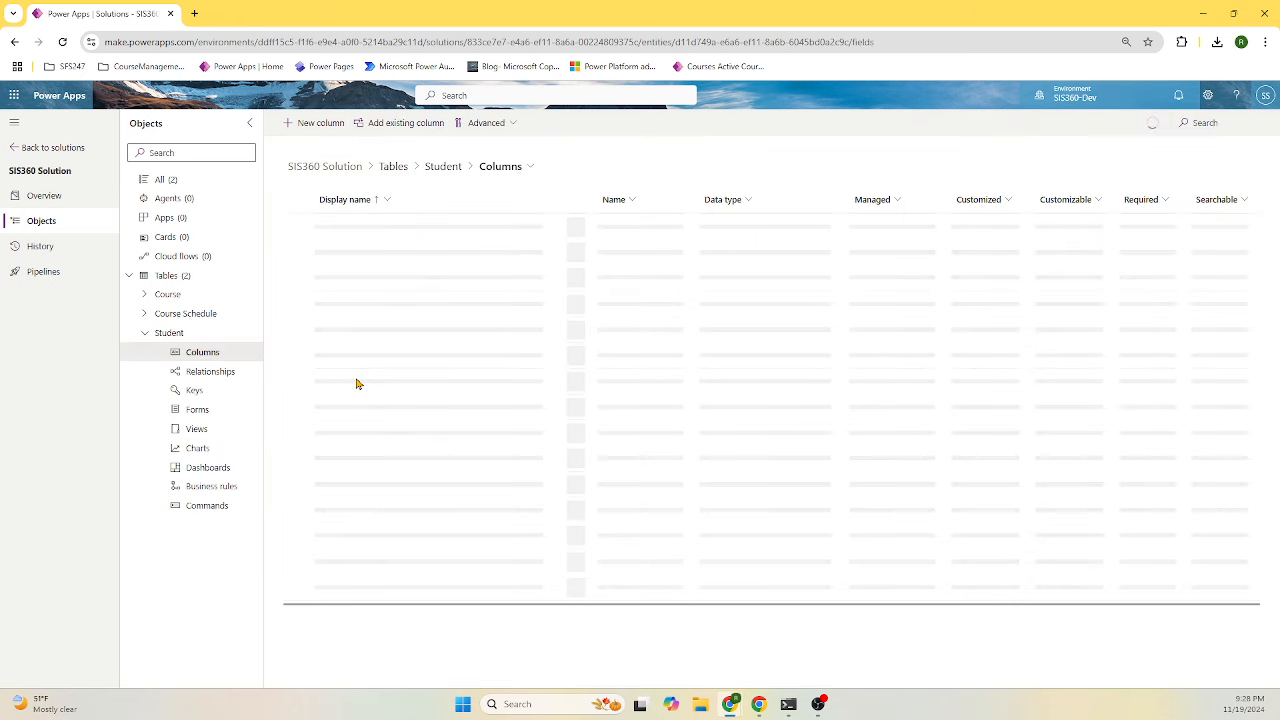
pyautogui.click(327, 307)
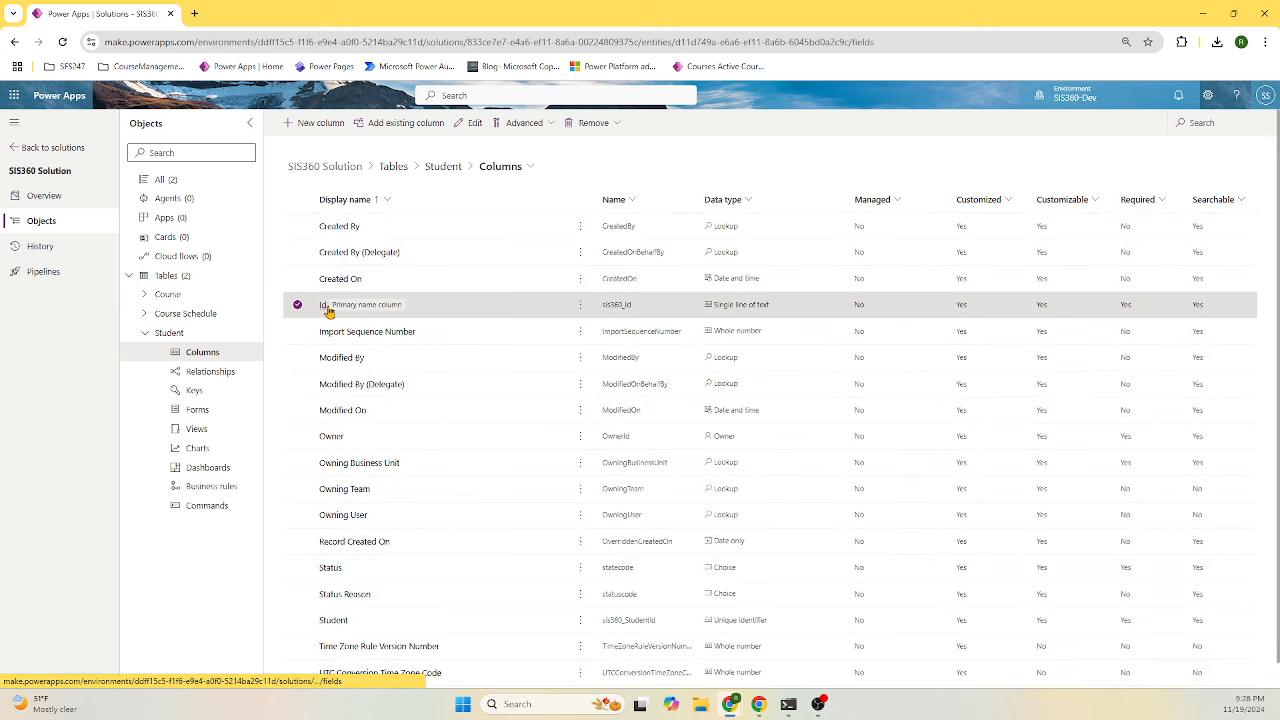
pyautogui.click(324, 306)
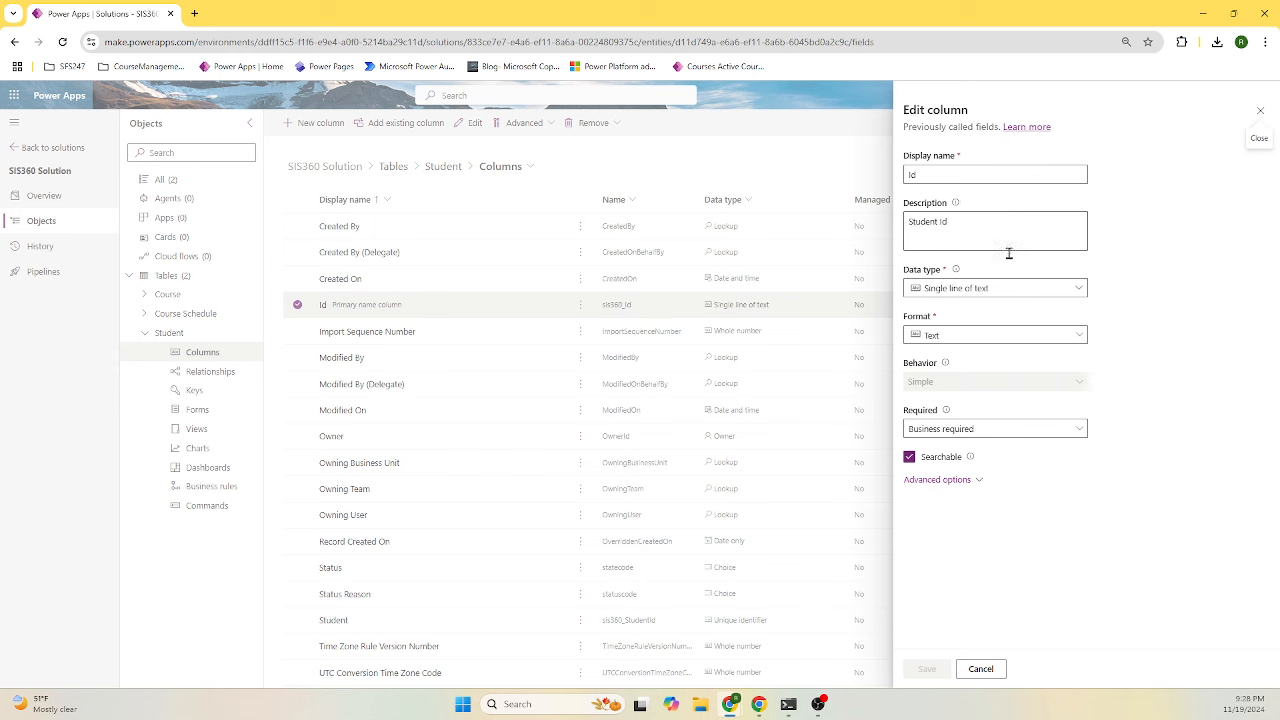
pyautogui.click(1020, 289)
pyautogui.click(985, 332)
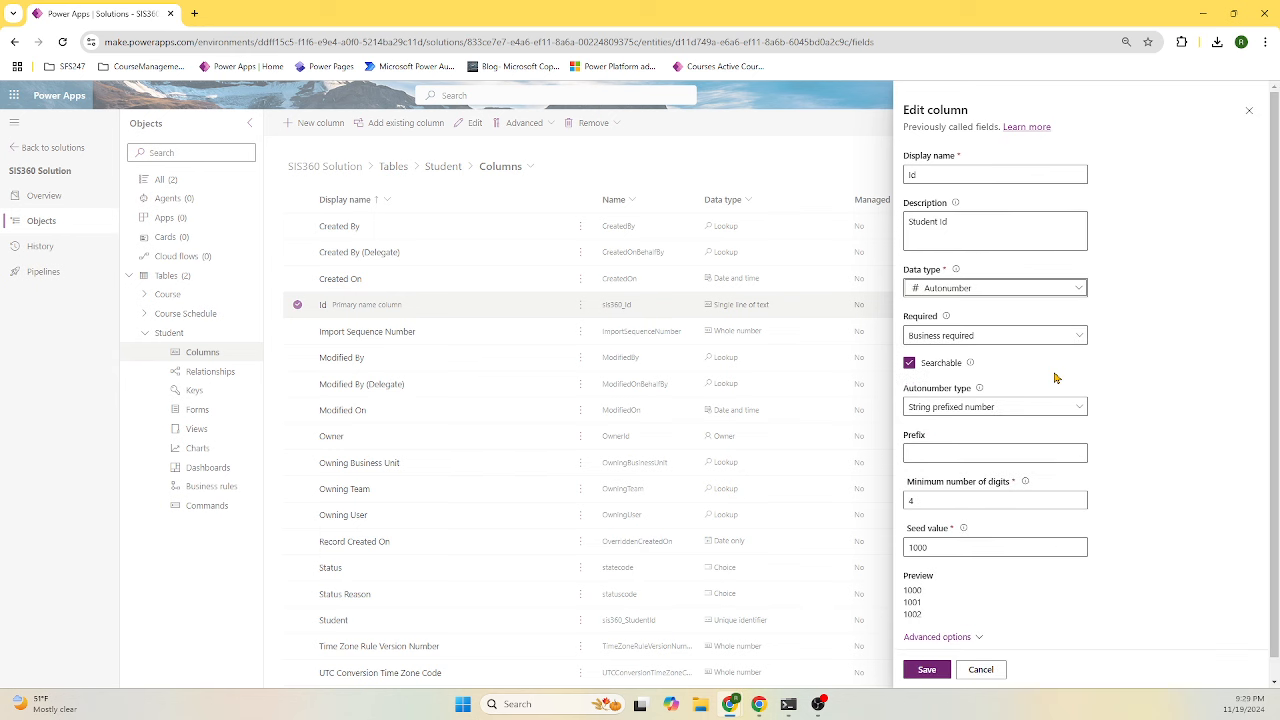
# - Give the Id autonumber the prefix Student and 12 minimum digits, then save
pyautogui.click(960, 456)
pyautogui.write('S')
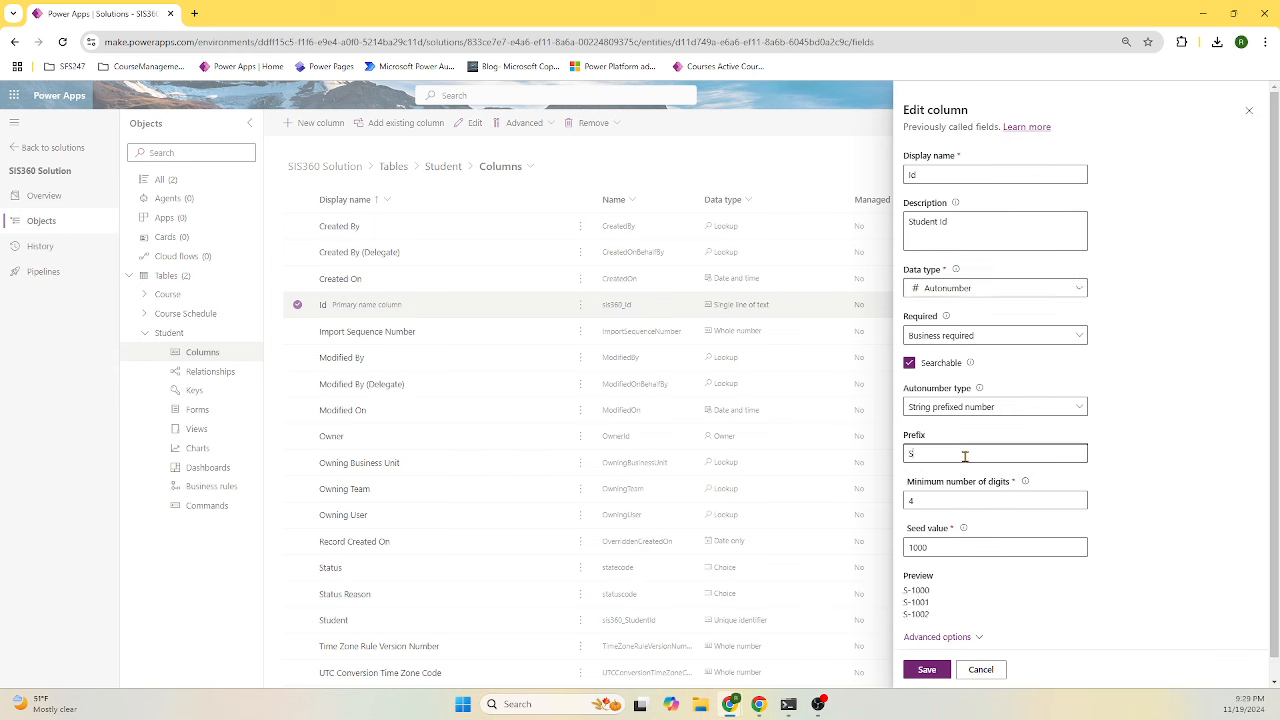
pyautogui.write('tudent')
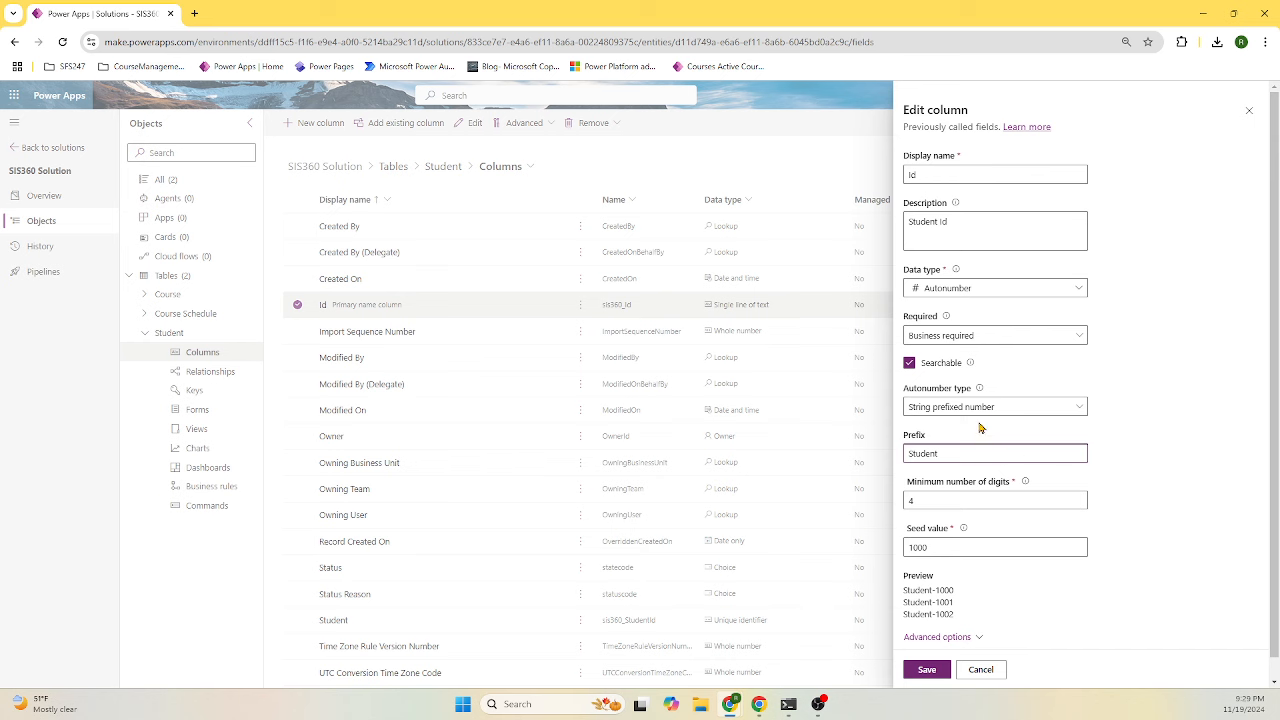
pyautogui.click(938, 507)
pyautogui.doubleClick(910, 503)
pyautogui.write('12')
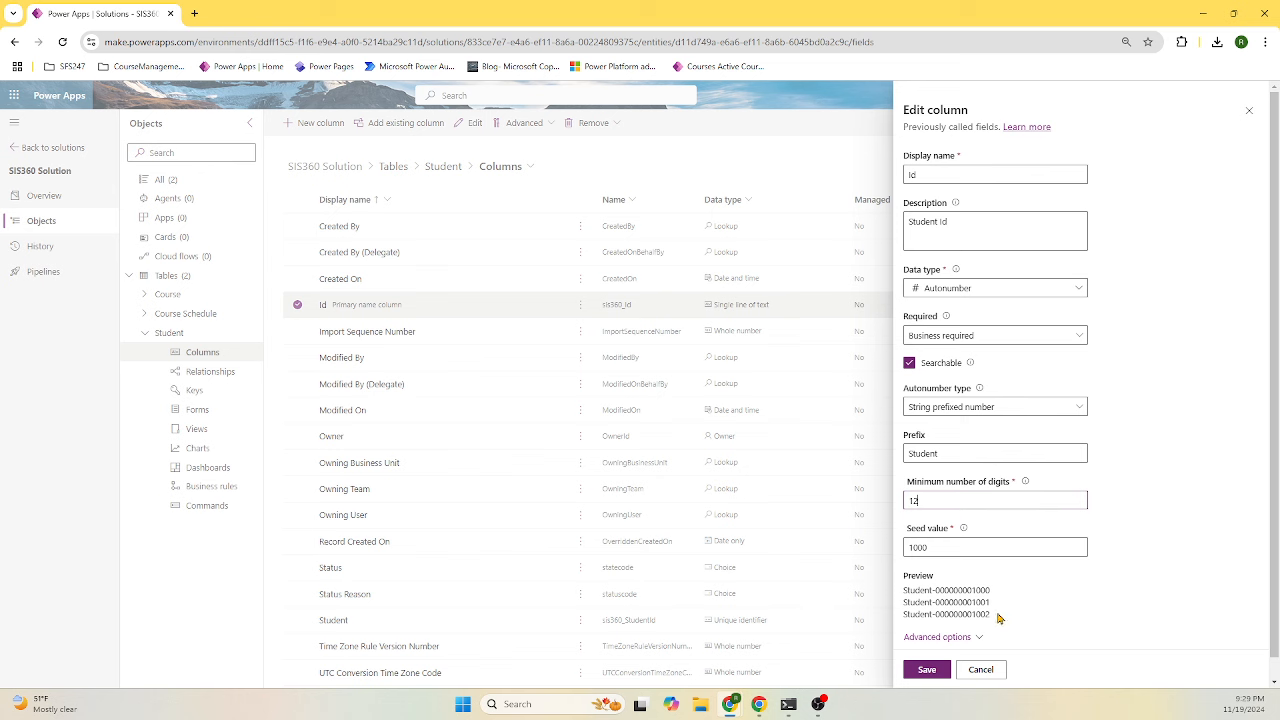
pyautogui.click(967, 549)
pyautogui.press('BackSpace')
pyautogui.click(928, 670)
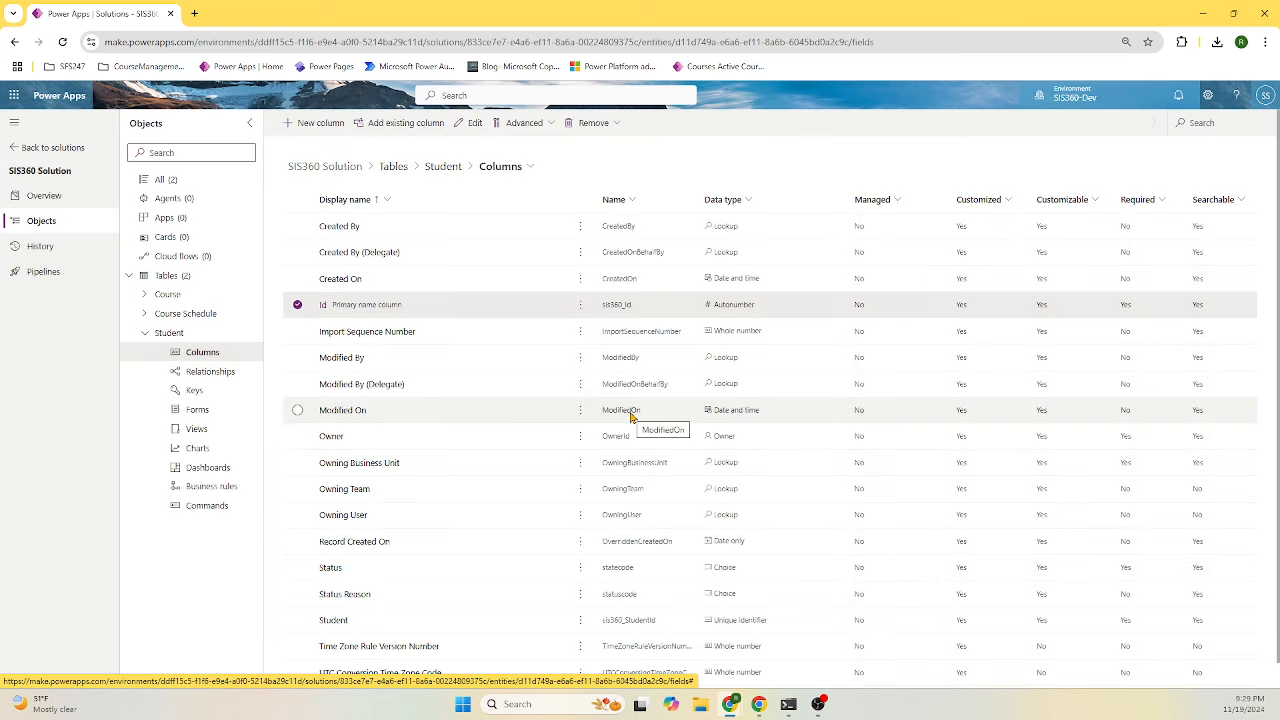
# - Add a single-line text column Name, described 'Student Name', to Student and save it
pyautogui.click(328, 124)
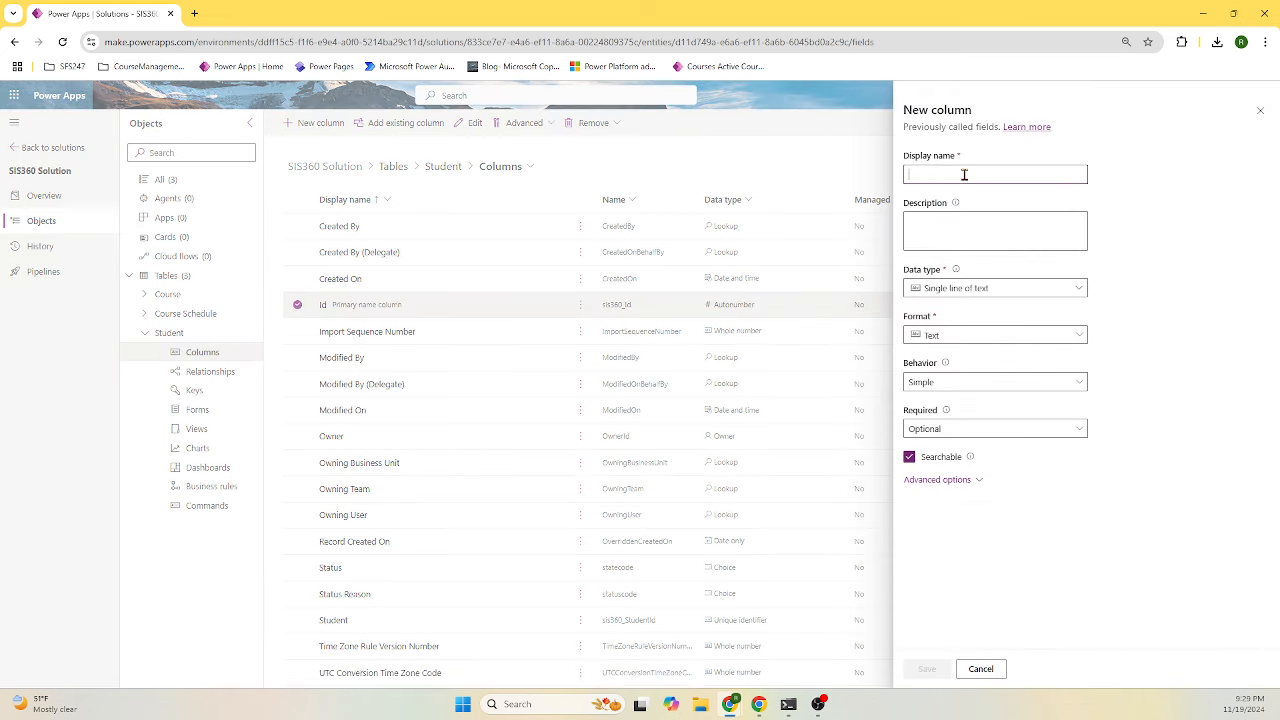
pyautogui.click(964, 175)
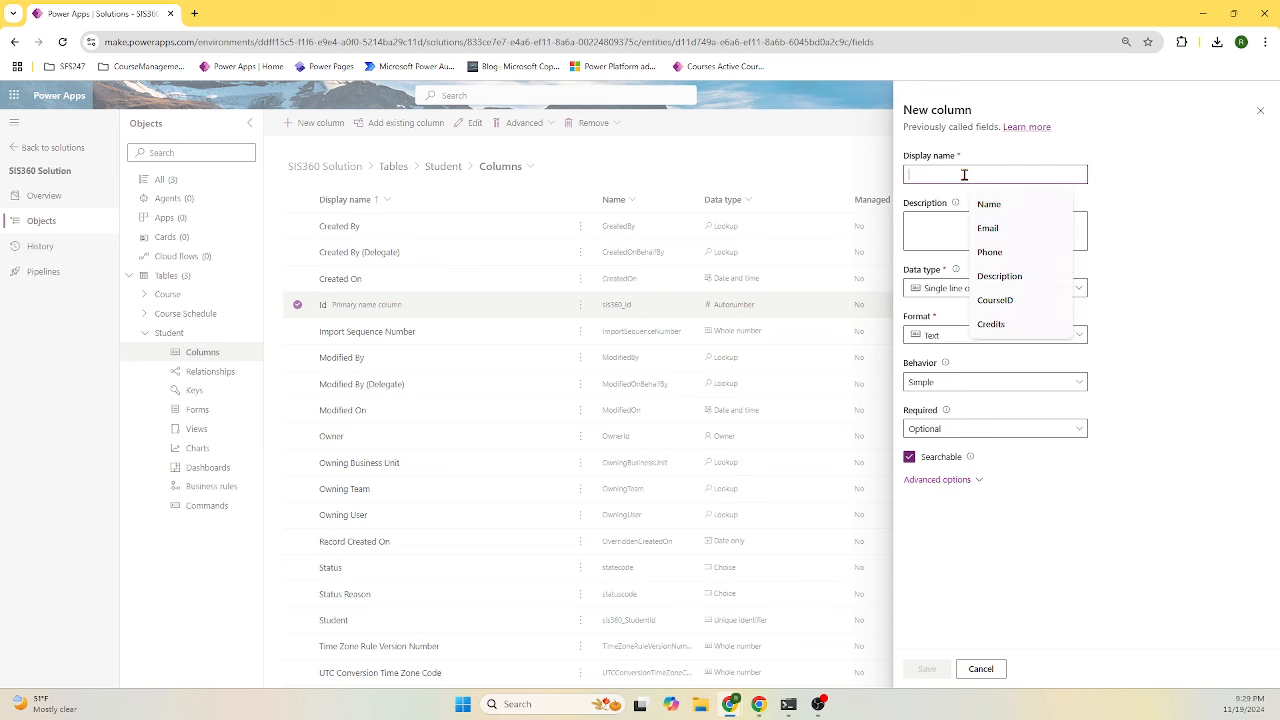
pyautogui.write('Name')
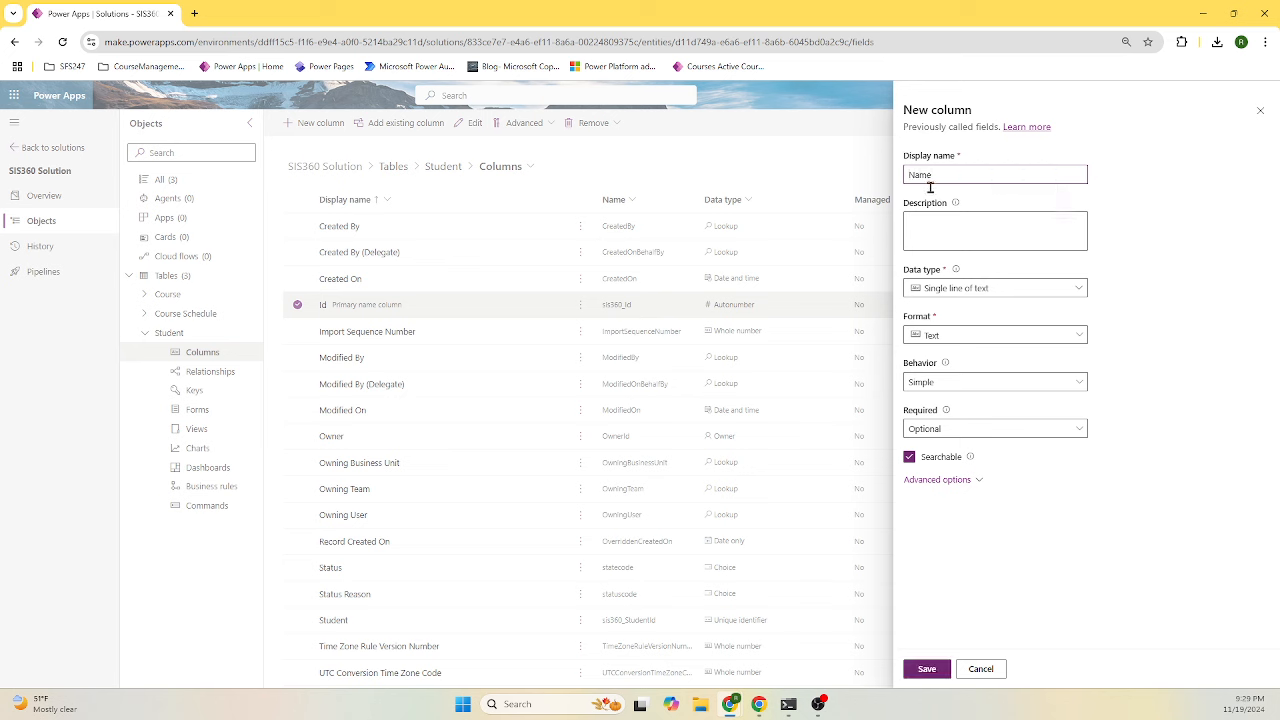
pyautogui.click(969, 240)
pyautogui.write('Student Name')
pyautogui.click(966, 481)
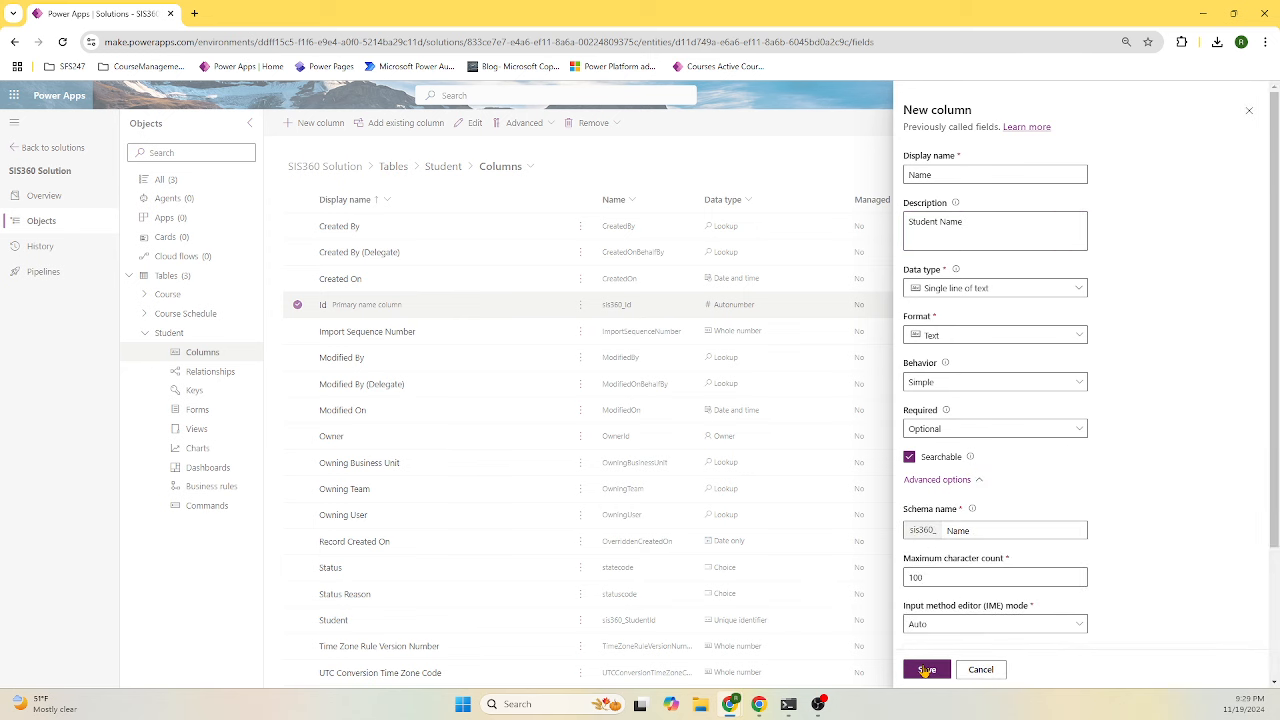
pyautogui.click(925, 670)
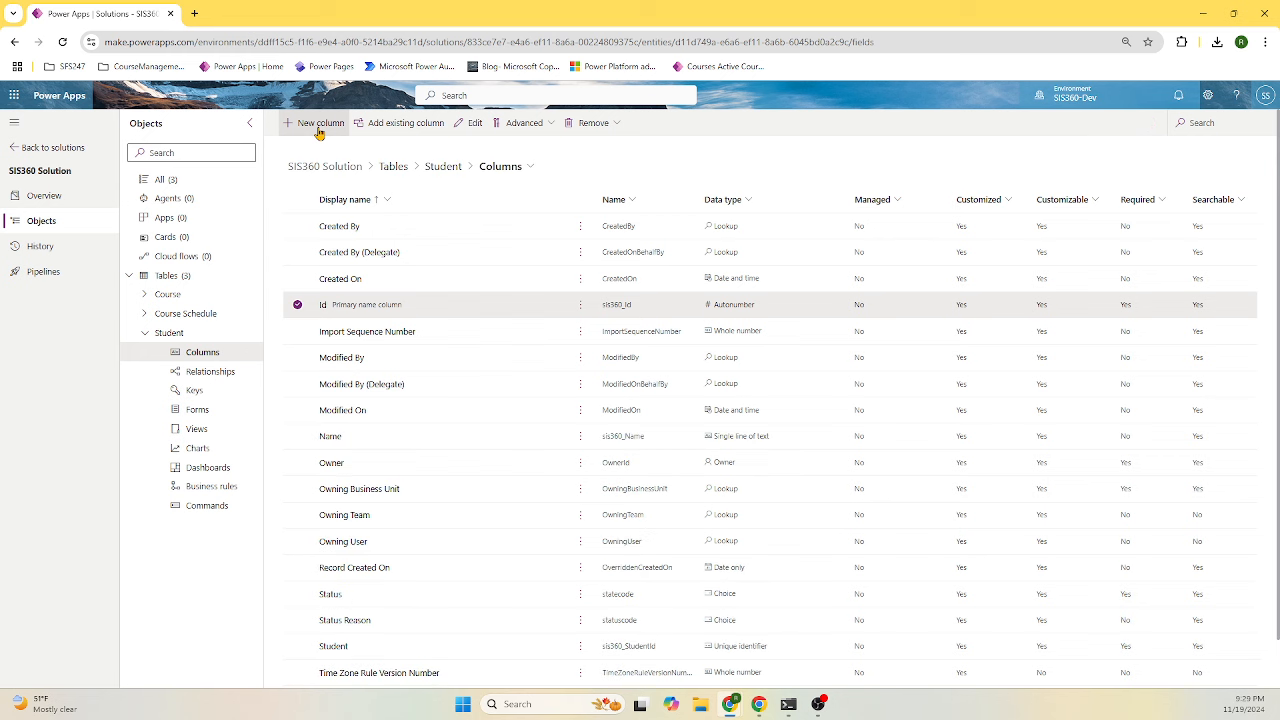
# - Add an Email column of Email type, described 'Student Email', to the Student table
pyautogui.click(319, 123)
pyautogui.click(968, 173)
pyautogui.write('E')
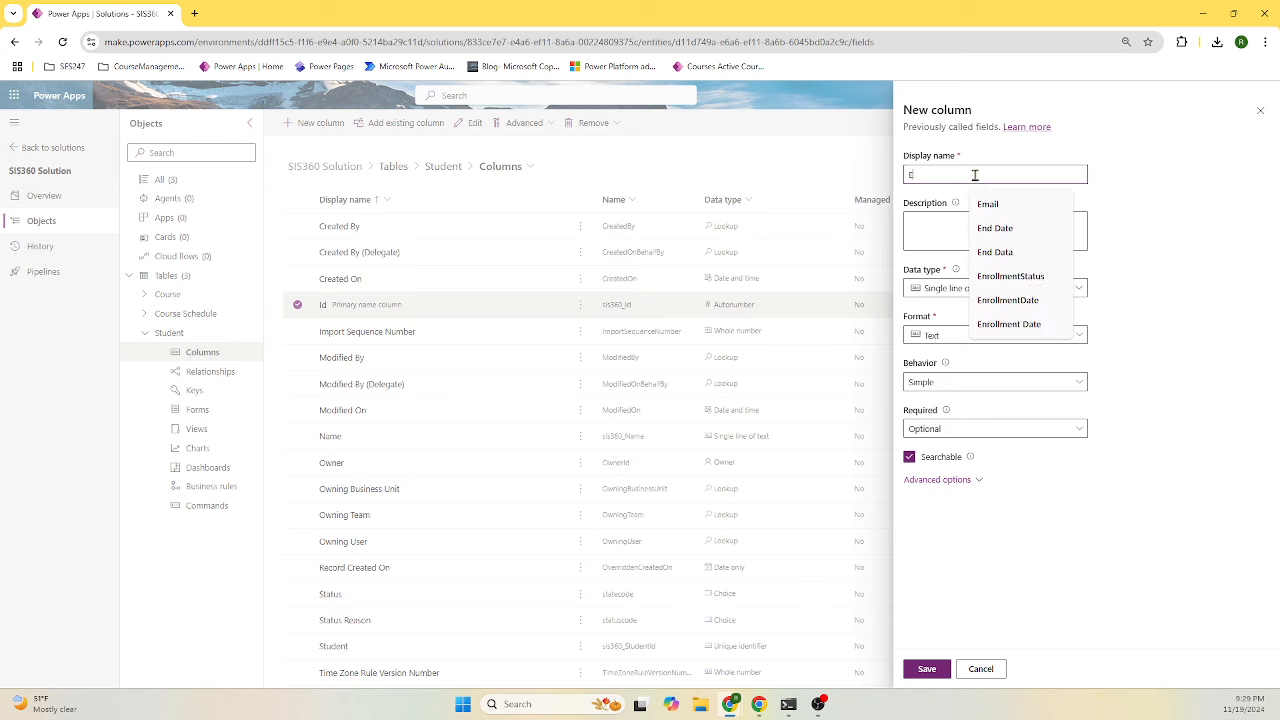
pyautogui.click(993, 205)
pyautogui.click(985, 234)
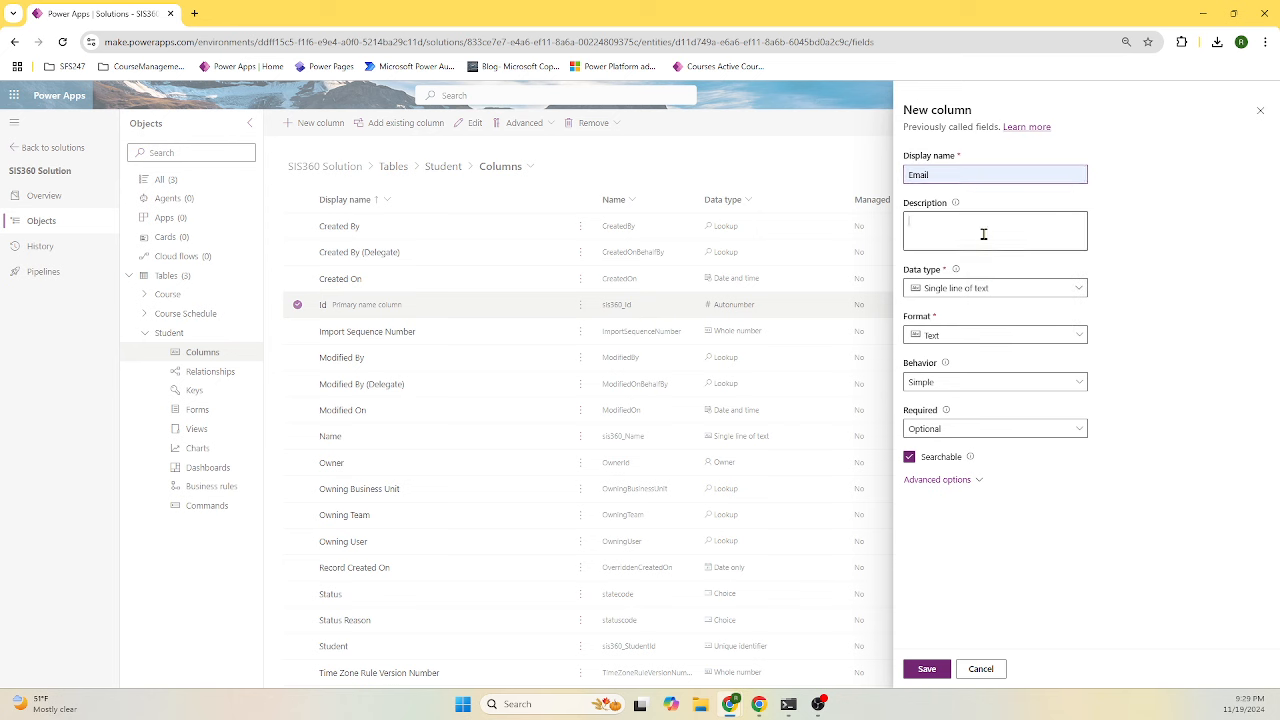
pyautogui.write('Student Email')
pyautogui.click(988, 287)
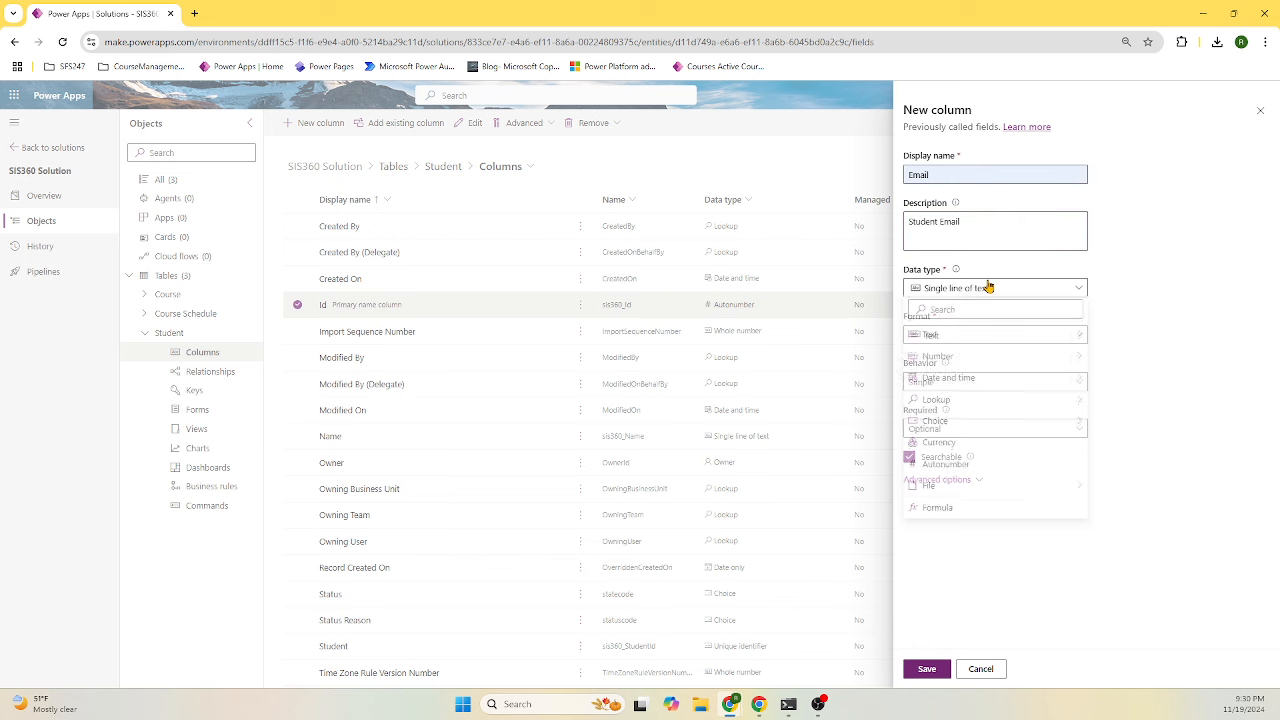
pyautogui.click(992, 312)
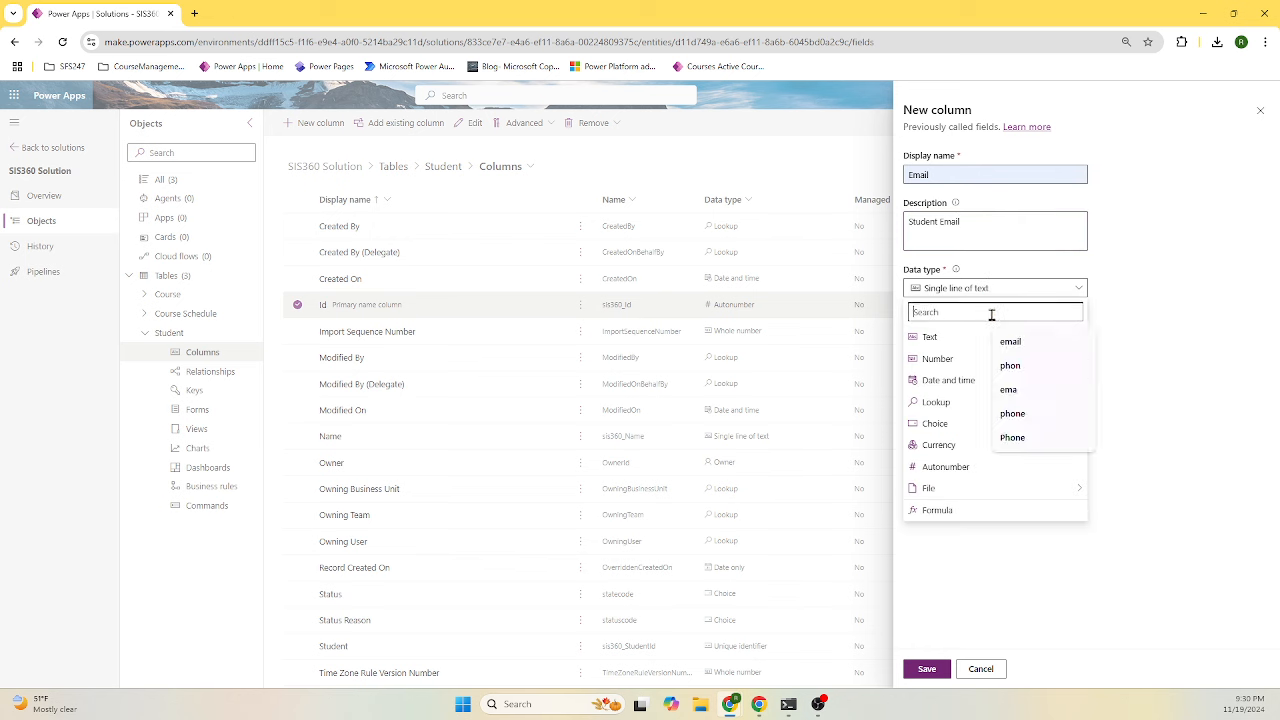
pyautogui.write('emai')
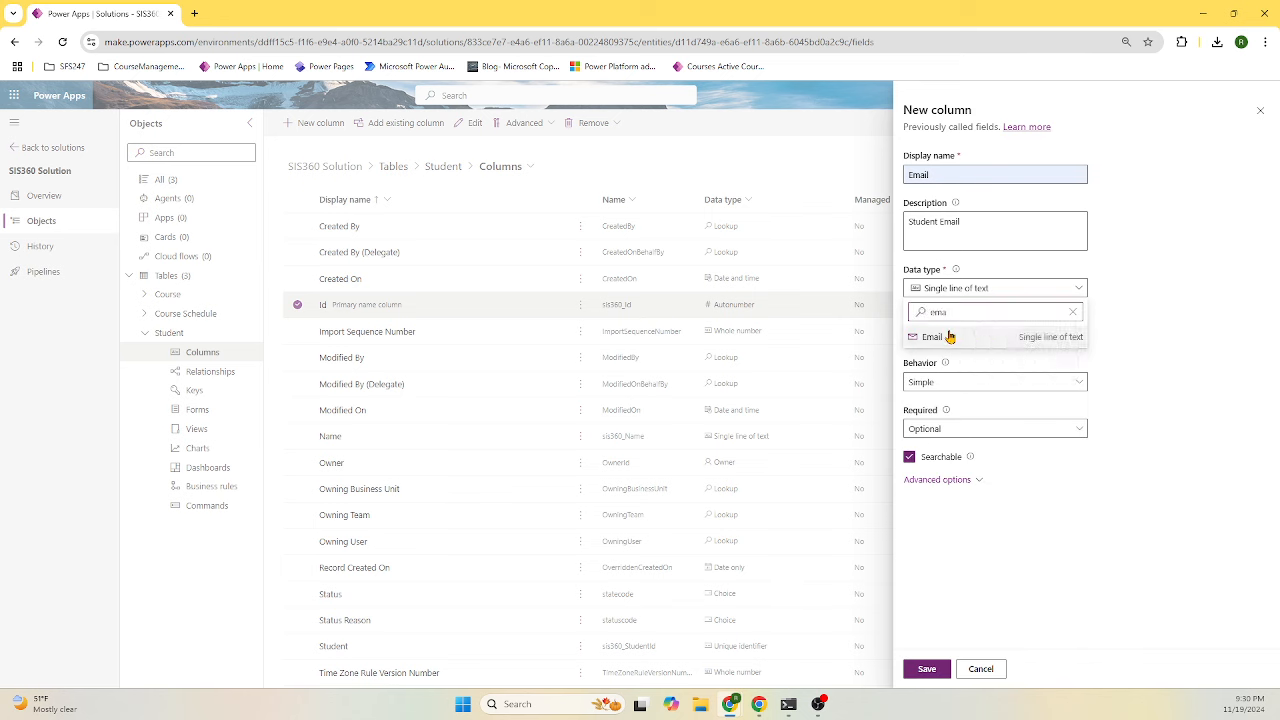
pyautogui.click(950, 337)
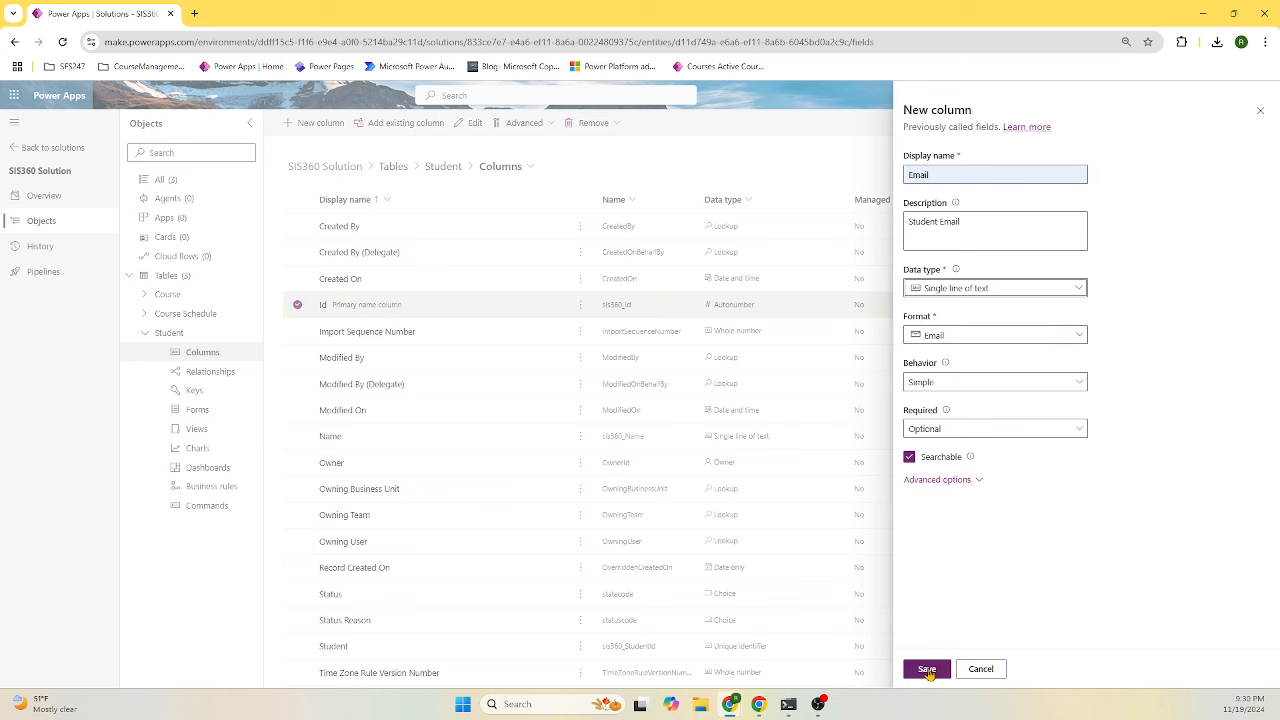
pyautogui.click(927, 670)
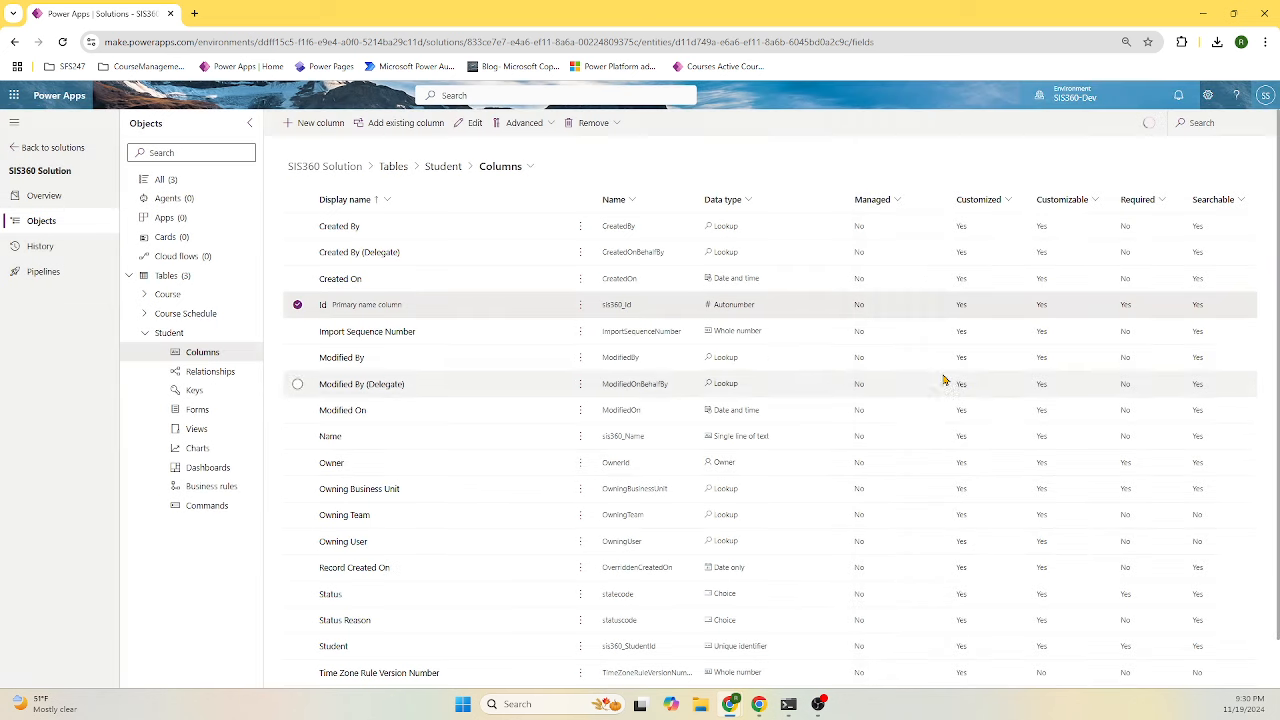
pyautogui.click(313, 123)
# - Name the new column Phone with the description 'Student Phone'
pyautogui.click(968, 175)
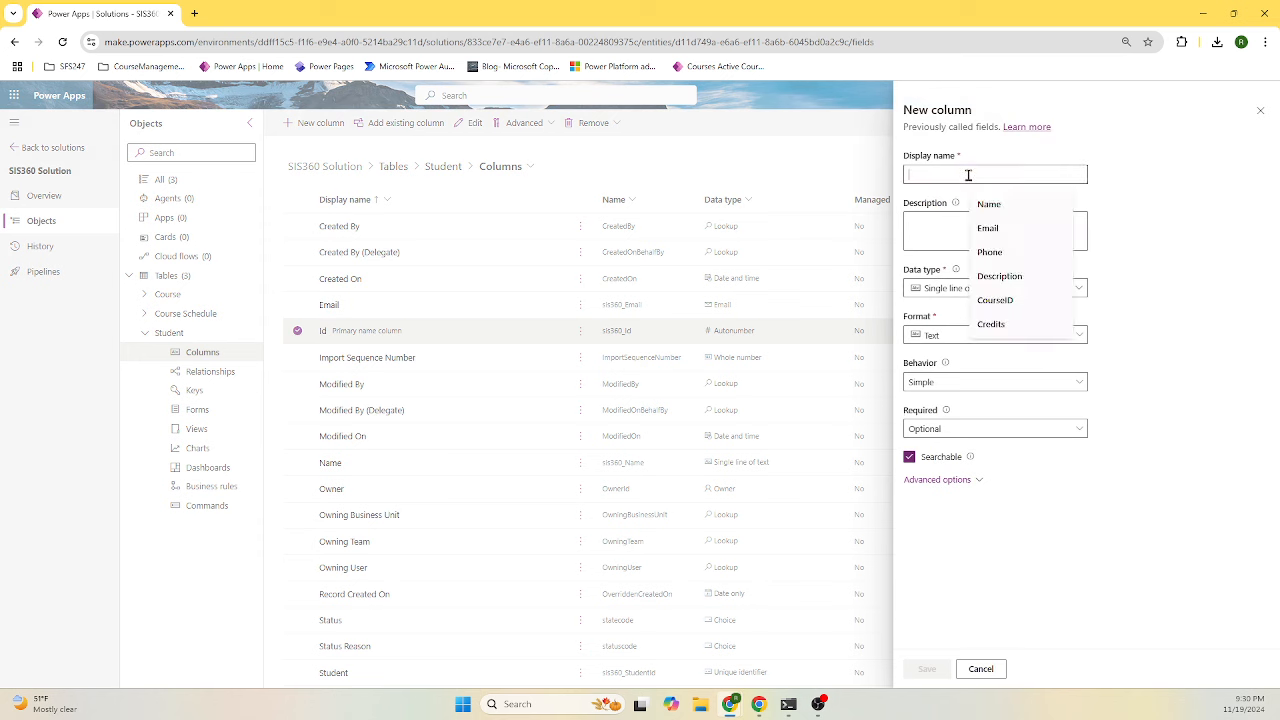
pyautogui.write('Phon')
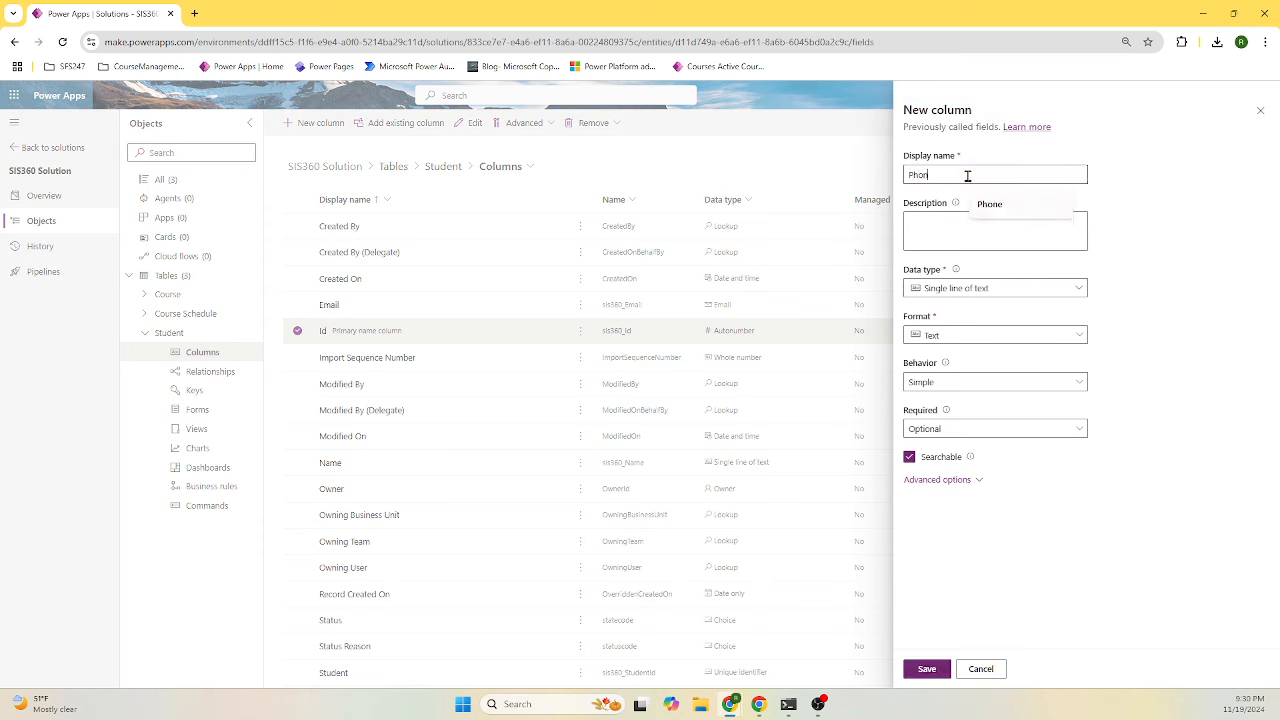
pyautogui.write('e')
pyautogui.click(970, 233)
pyautogui.write('Studne')
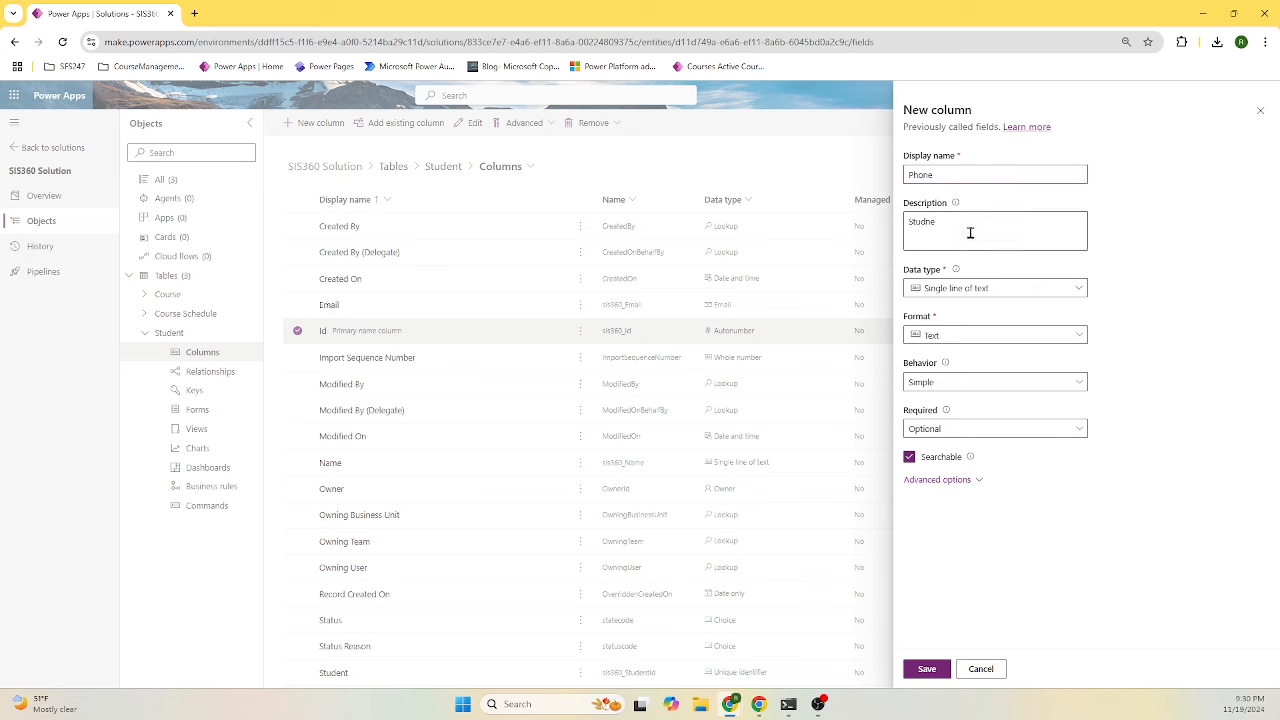
pyautogui.press('BackSpace')
pyautogui.press('BackSpace')
pyautogui.write('ent Phone')
# - Set the Phone column's data type to Phone number and save it
pyautogui.click(960, 288)
pyautogui.click(957, 311)
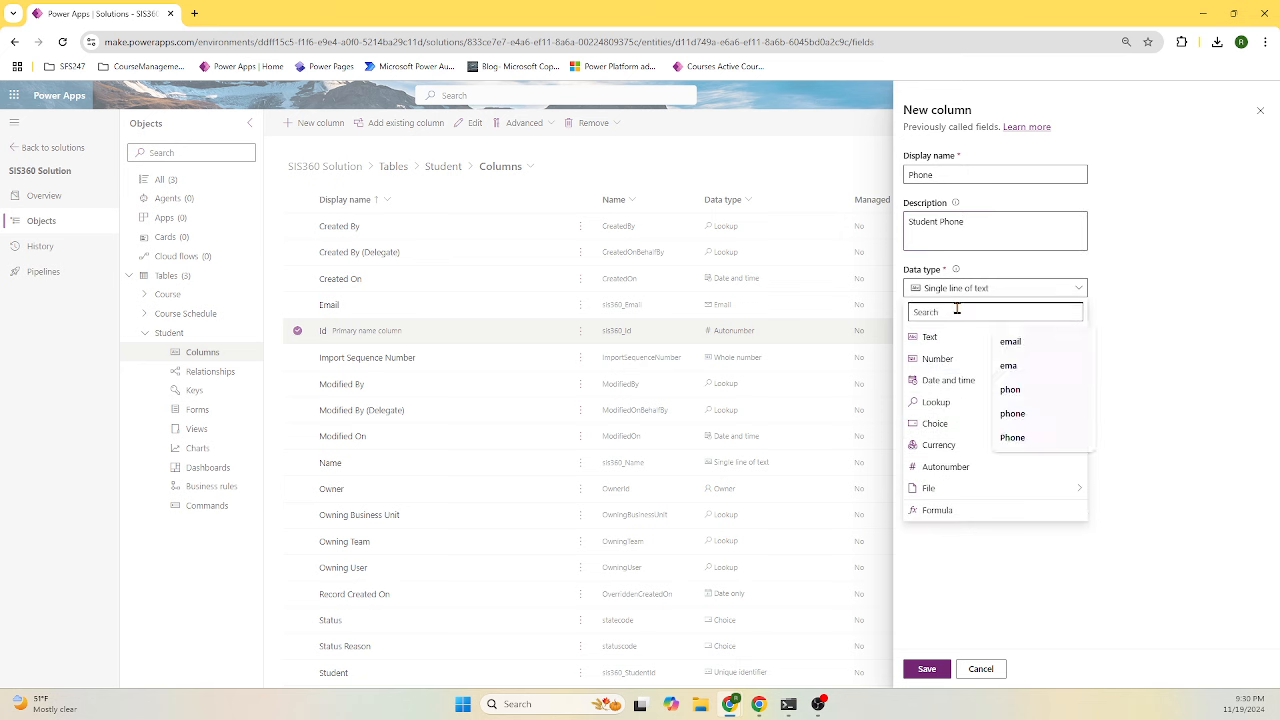
pyautogui.write('Phone')
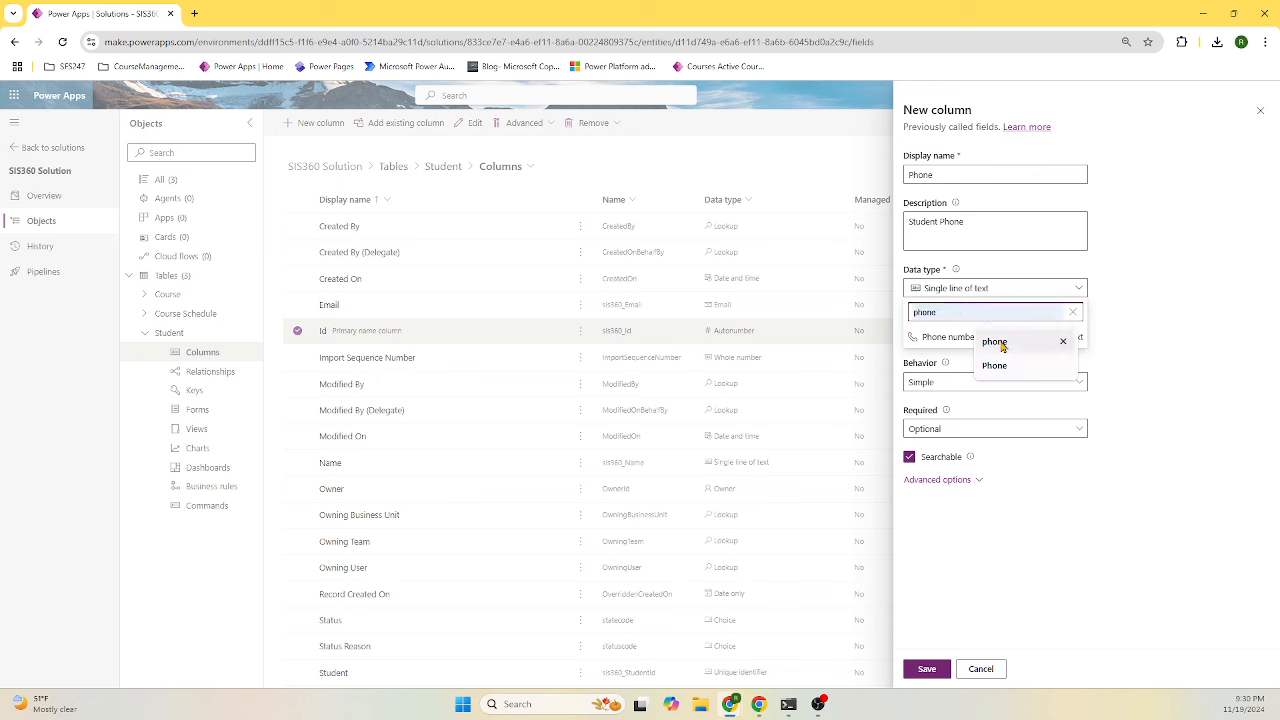
pyautogui.click(994, 341)
pyautogui.click(1045, 342)
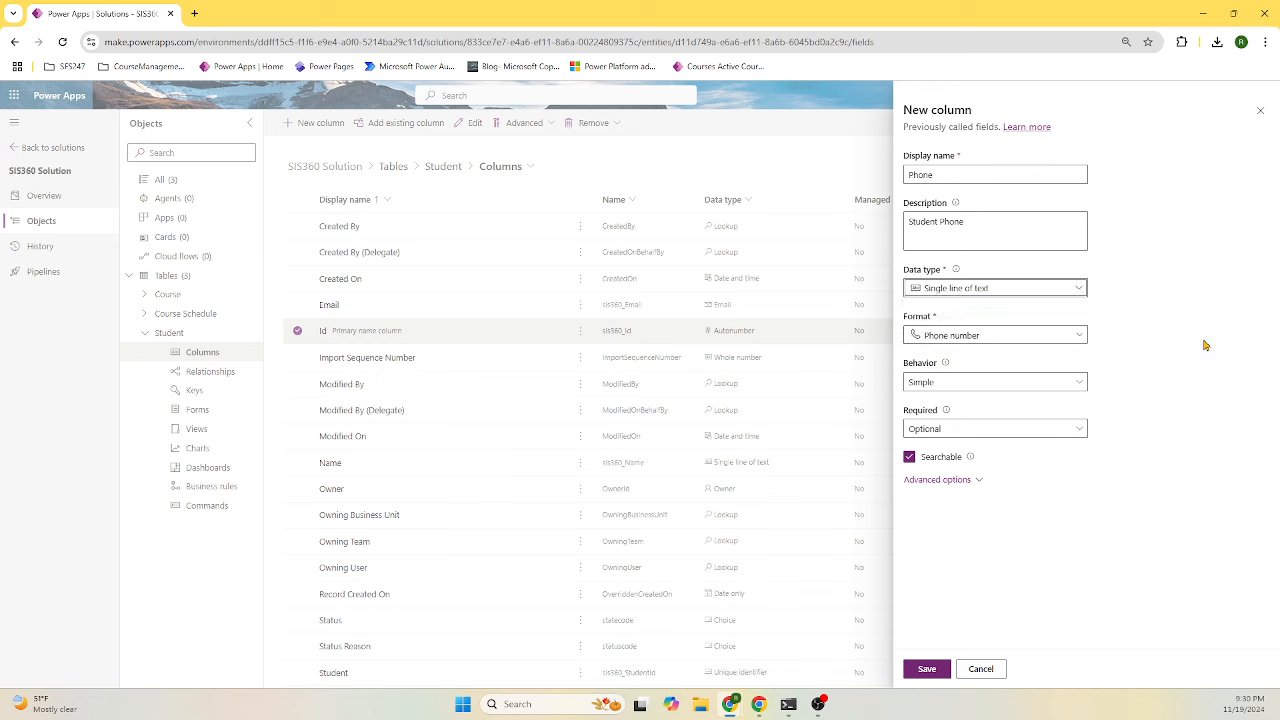
pyautogui.click(950, 480)
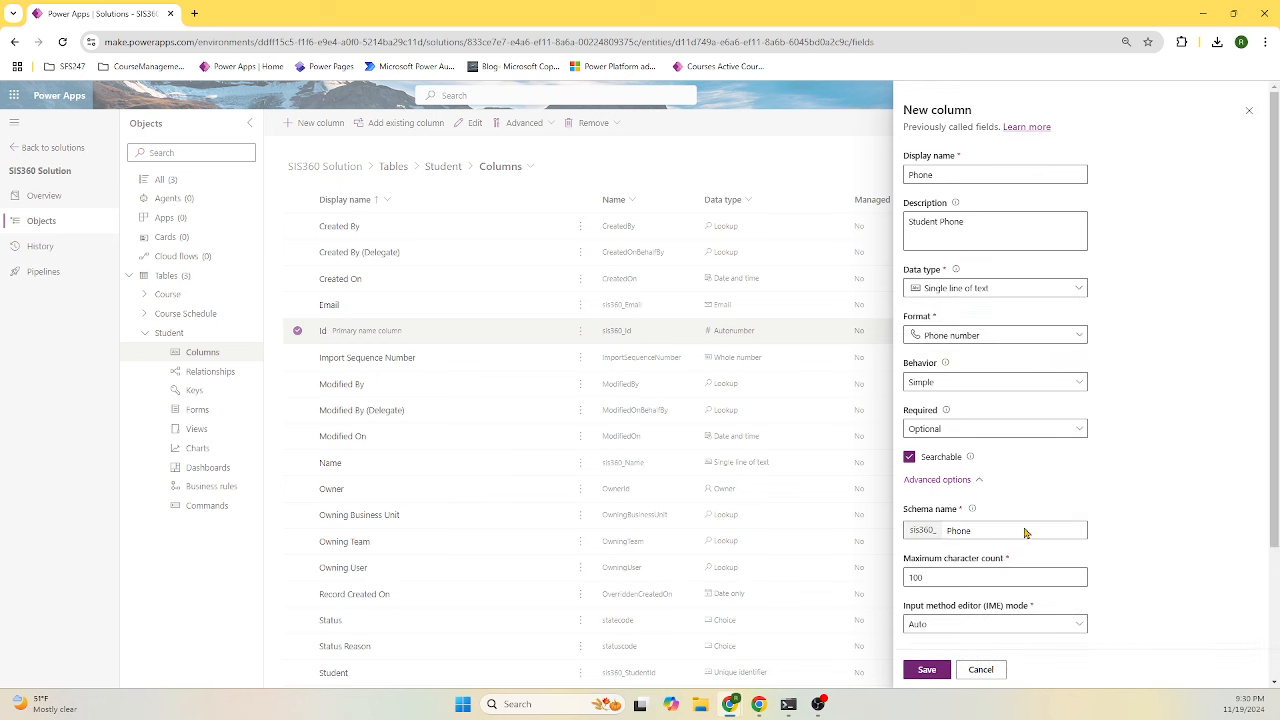
pyautogui.click(935, 674)
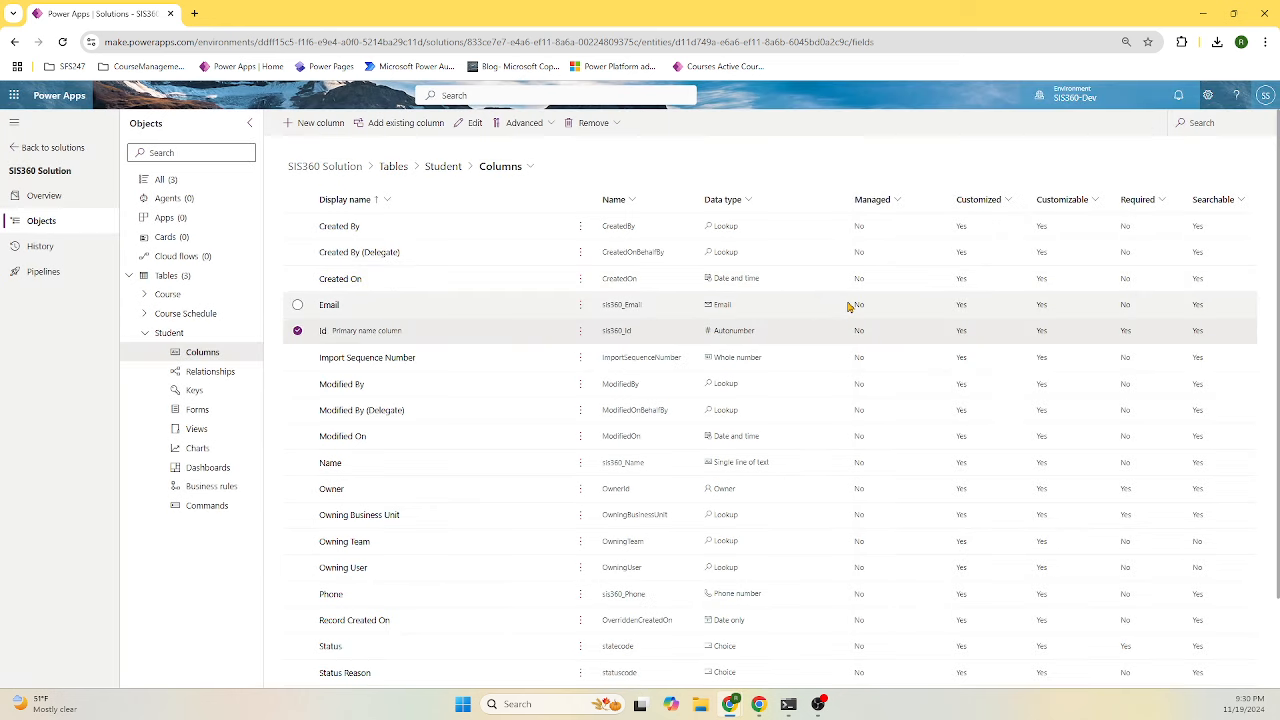
pyautogui.click(322, 126)
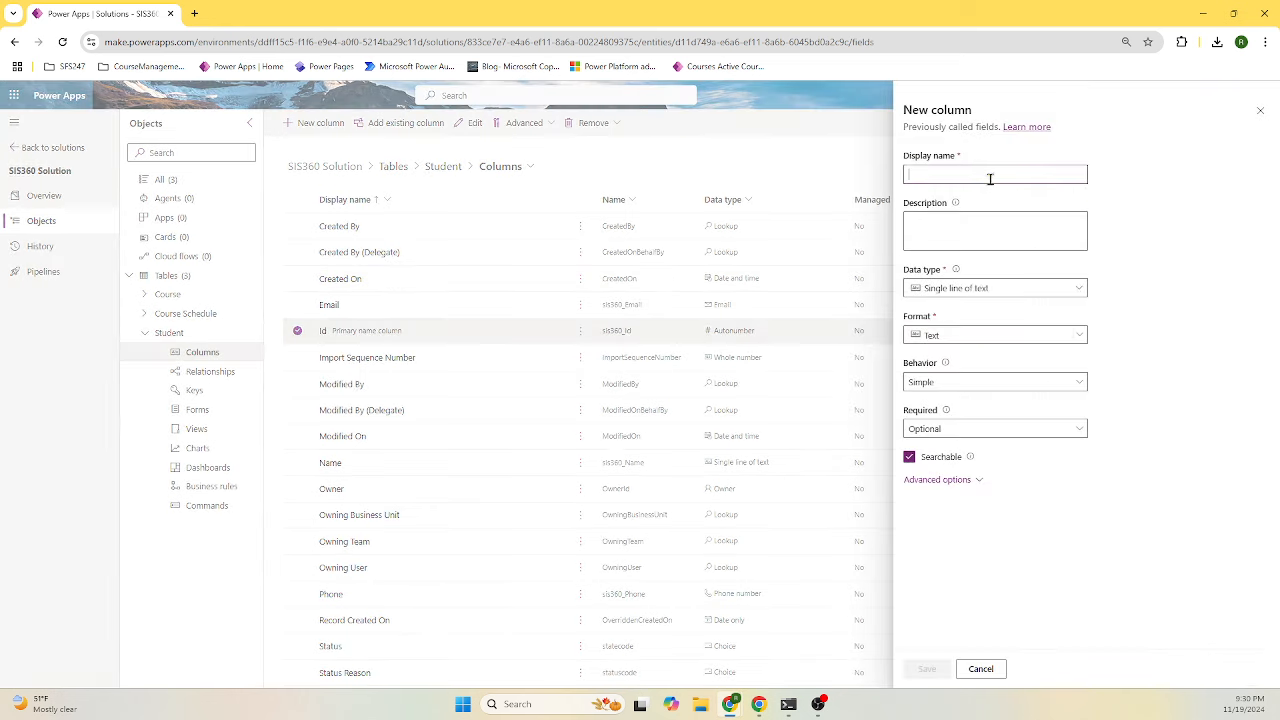
# - Set up an EnrollmentStatus column, description EnrollmentStatus, as a local Choice type
pyautogui.click(989, 176)
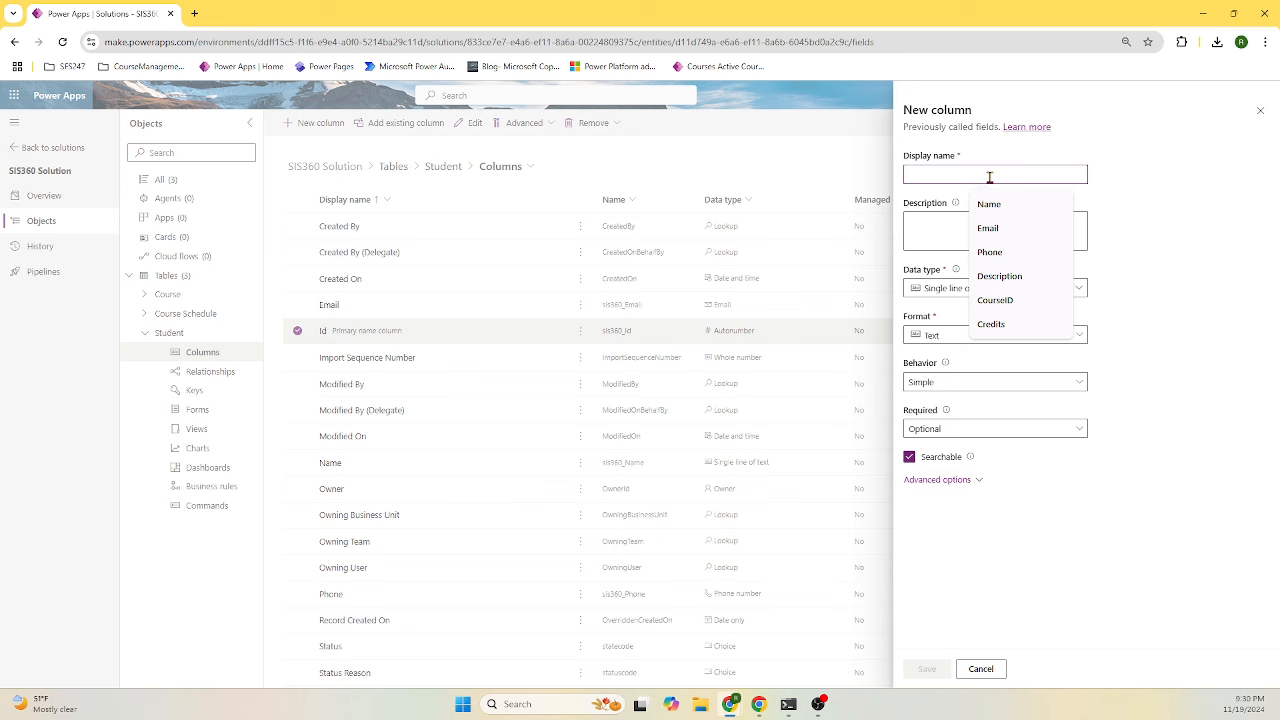
pyautogui.write('EnrollmentStatus')
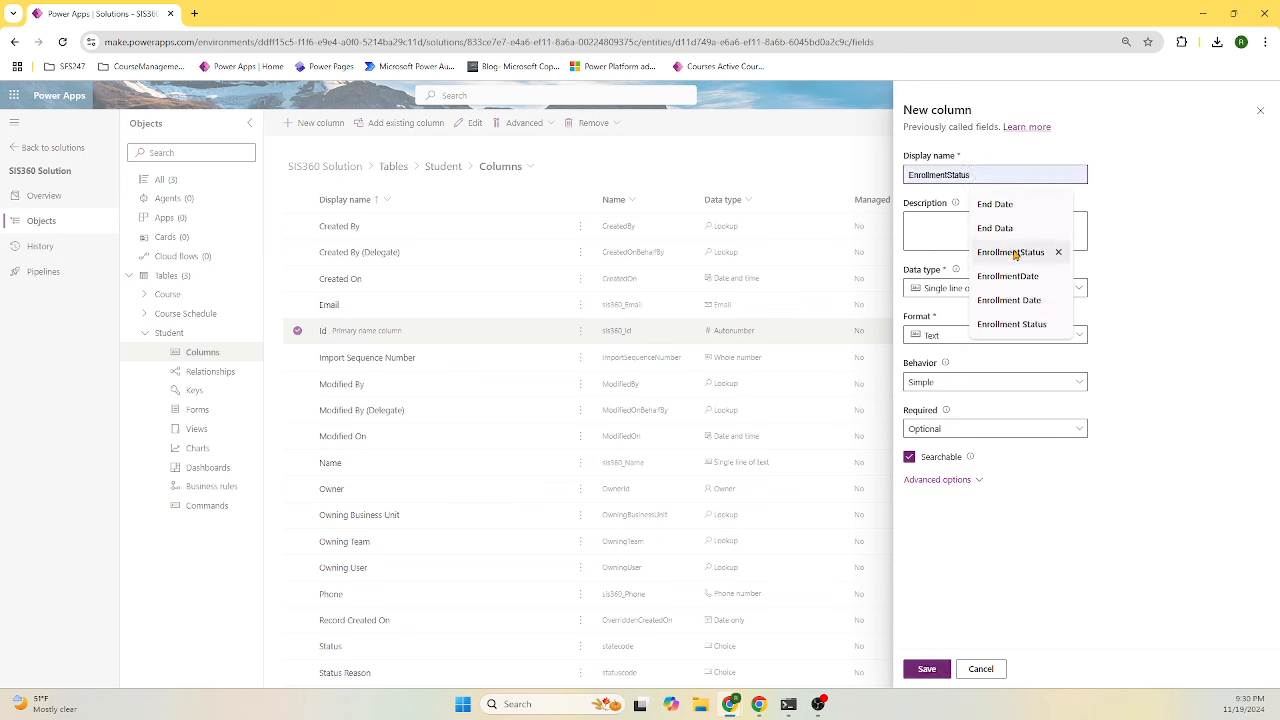
pyautogui.click(1011, 252)
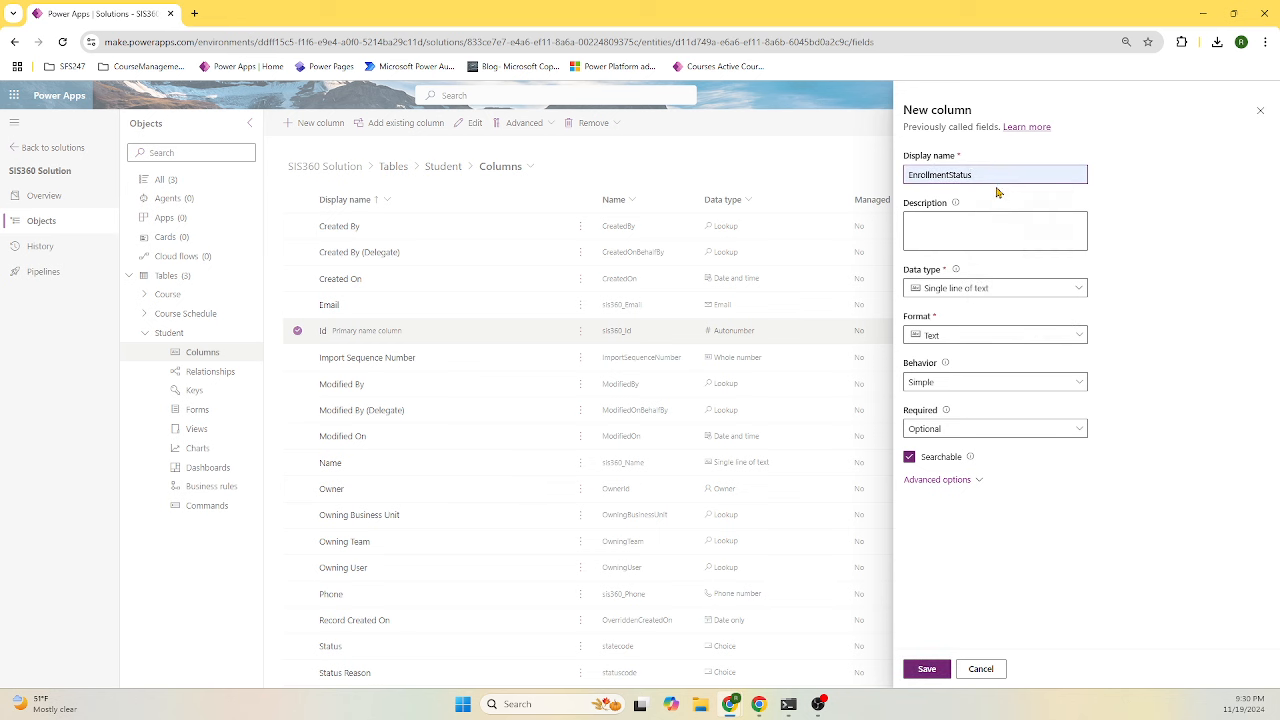
pyautogui.hotkey('ctrl', 'a')
pyautogui.hotkey('ctrl', 'c')
pyautogui.click(991, 231)
pyautogui.hotkey('ctrl', 'v')
pyautogui.click(1017, 289)
pyautogui.moveTo(1001, 428)
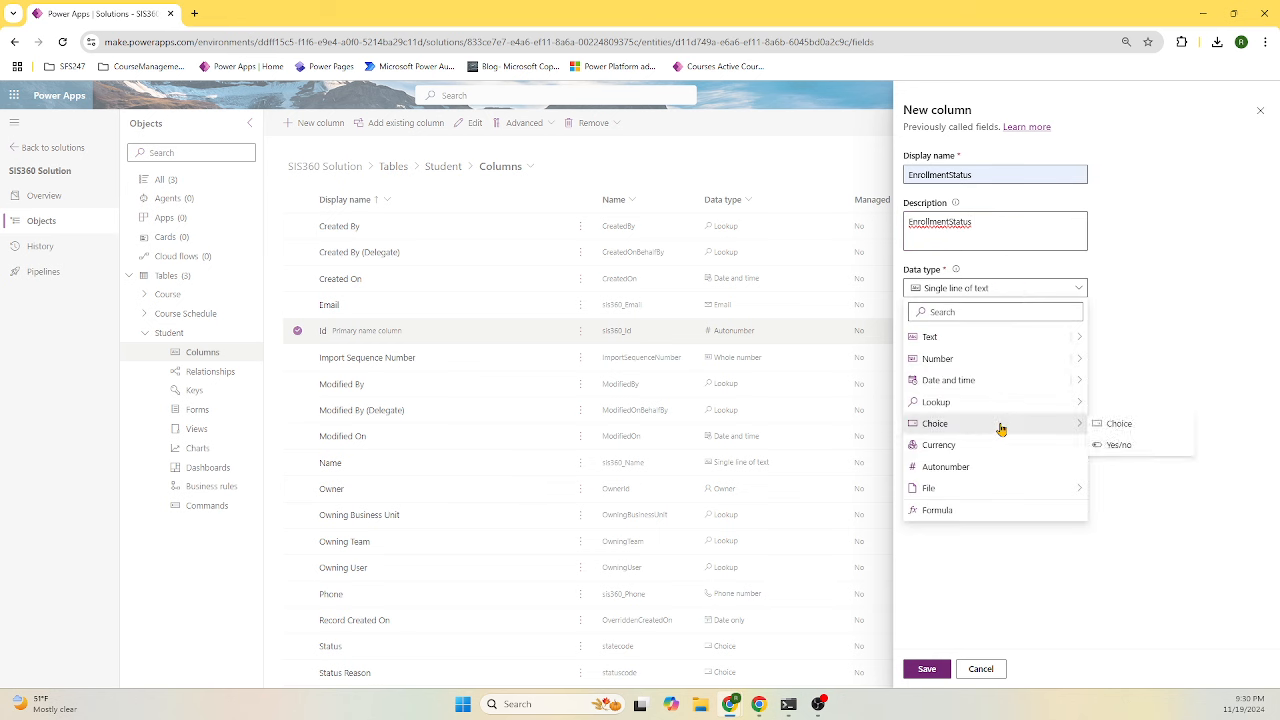
pyautogui.click(1120, 424)
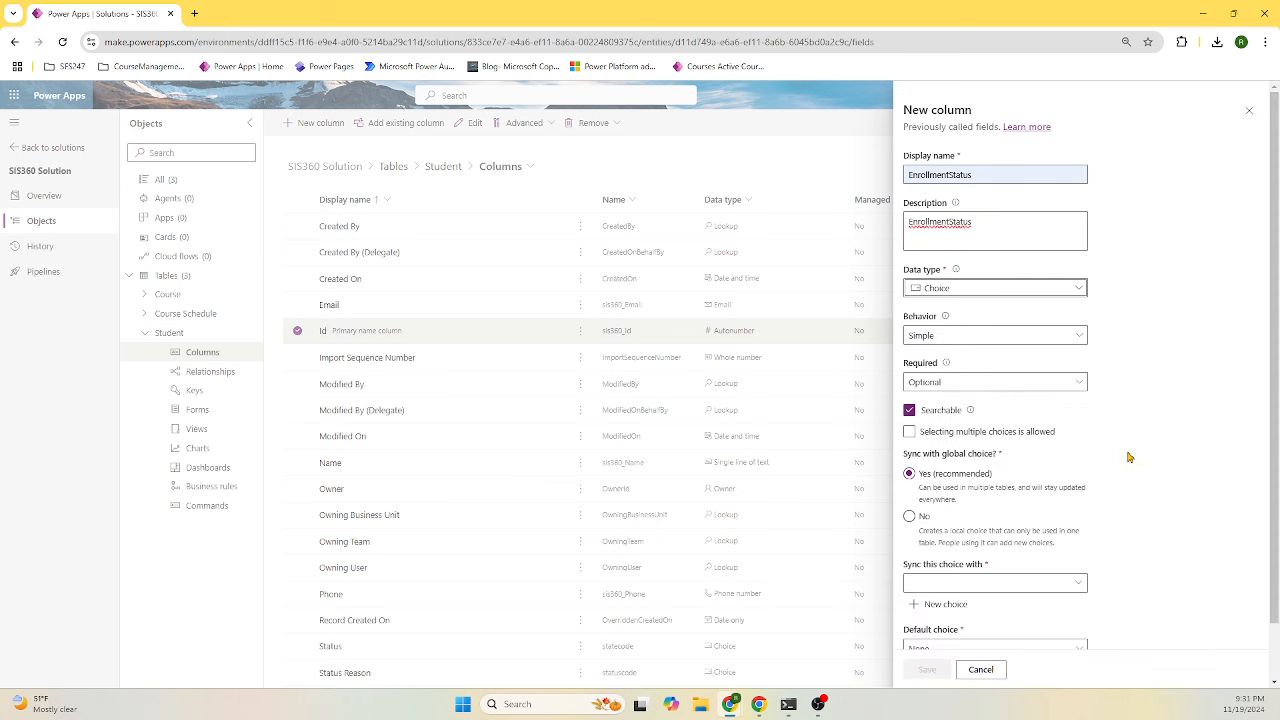
pyautogui.click(910, 517)
# - Add the choices Active, InActive and Graduated, then save the column
pyautogui.scroll(-1, 1120, 486)
pyautogui.click(1025, 516)
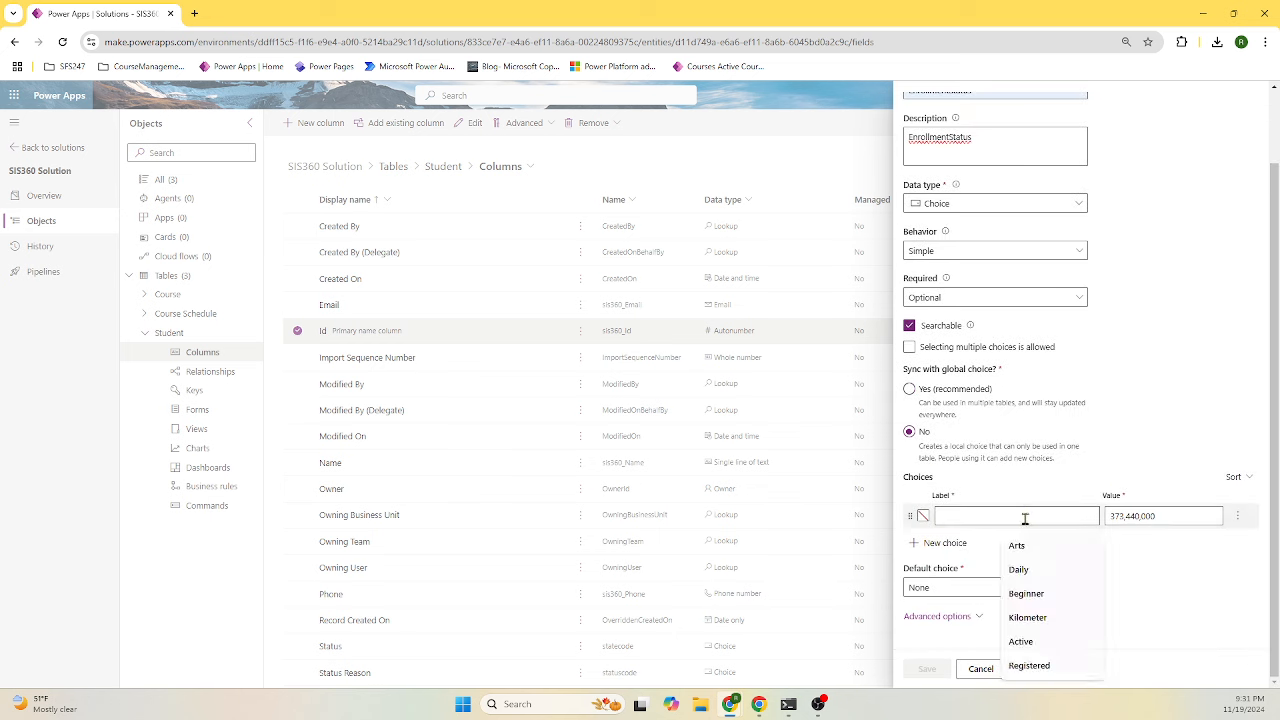
pyautogui.write('a')
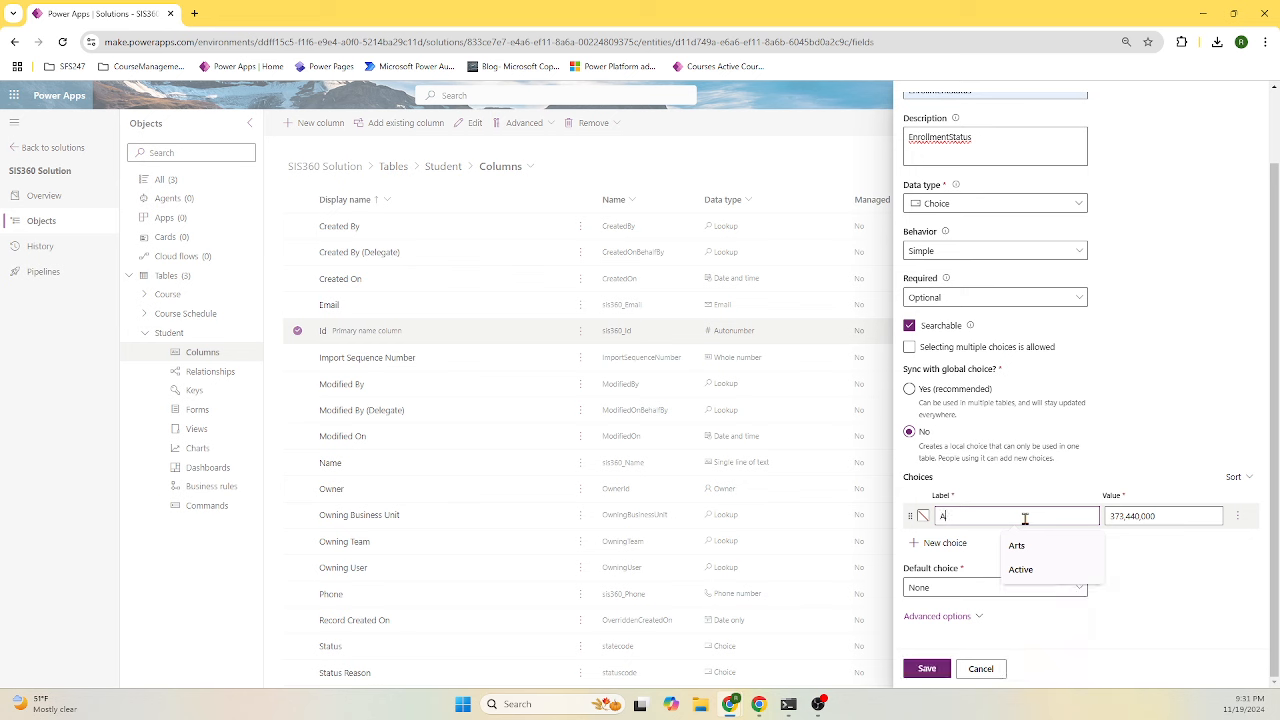
pyautogui.click(1019, 570)
pyautogui.click(945, 543)
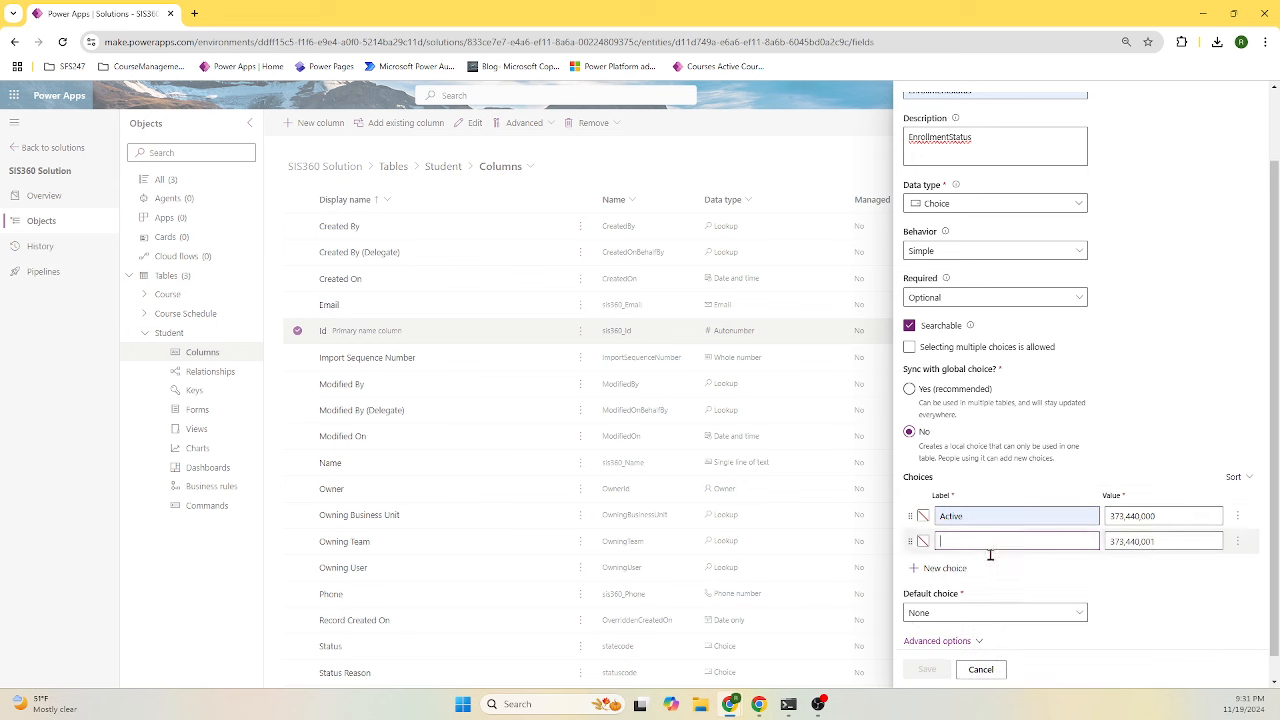
pyautogui.click(991, 541)
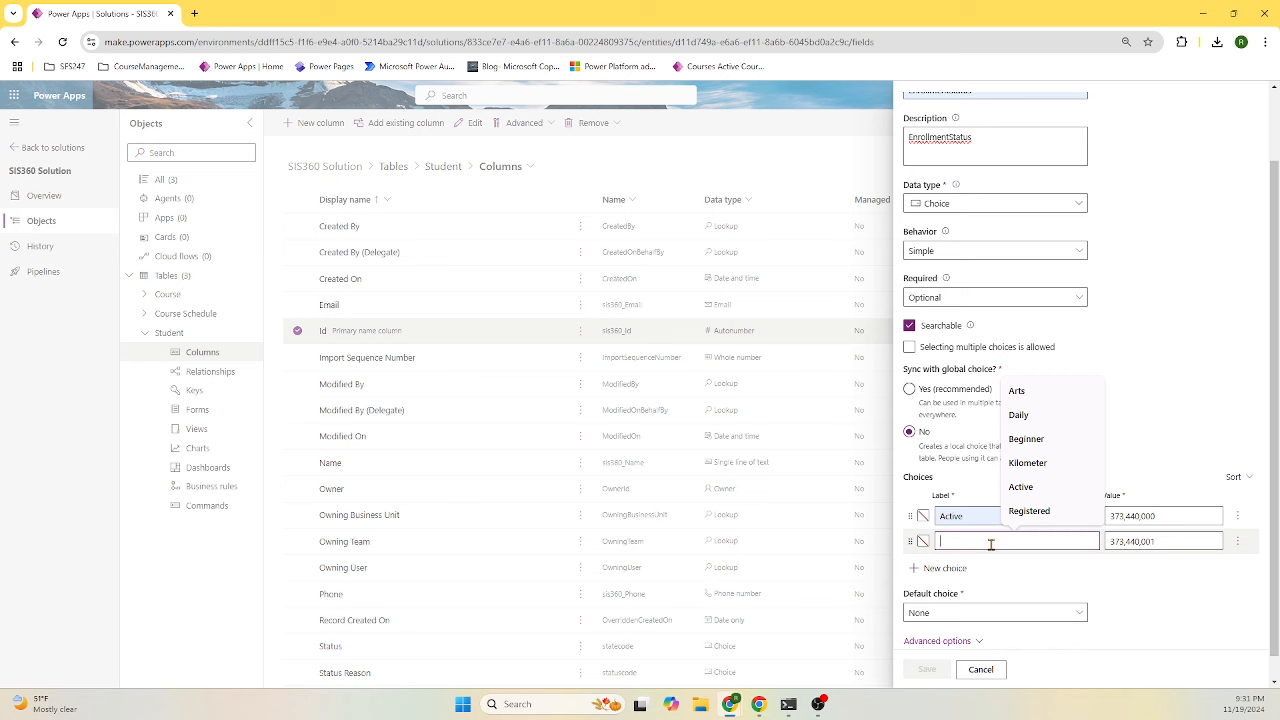
pyautogui.write('inActive')
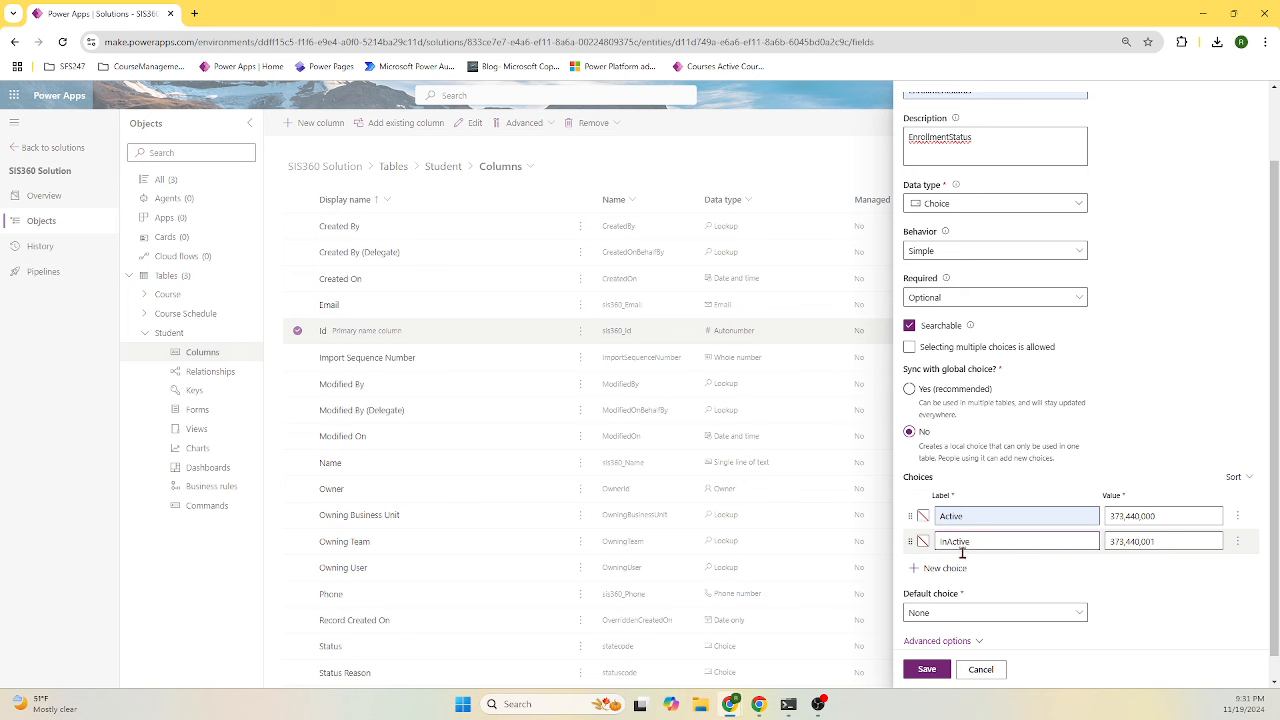
pyautogui.click(958, 568)
pyautogui.click(981, 567)
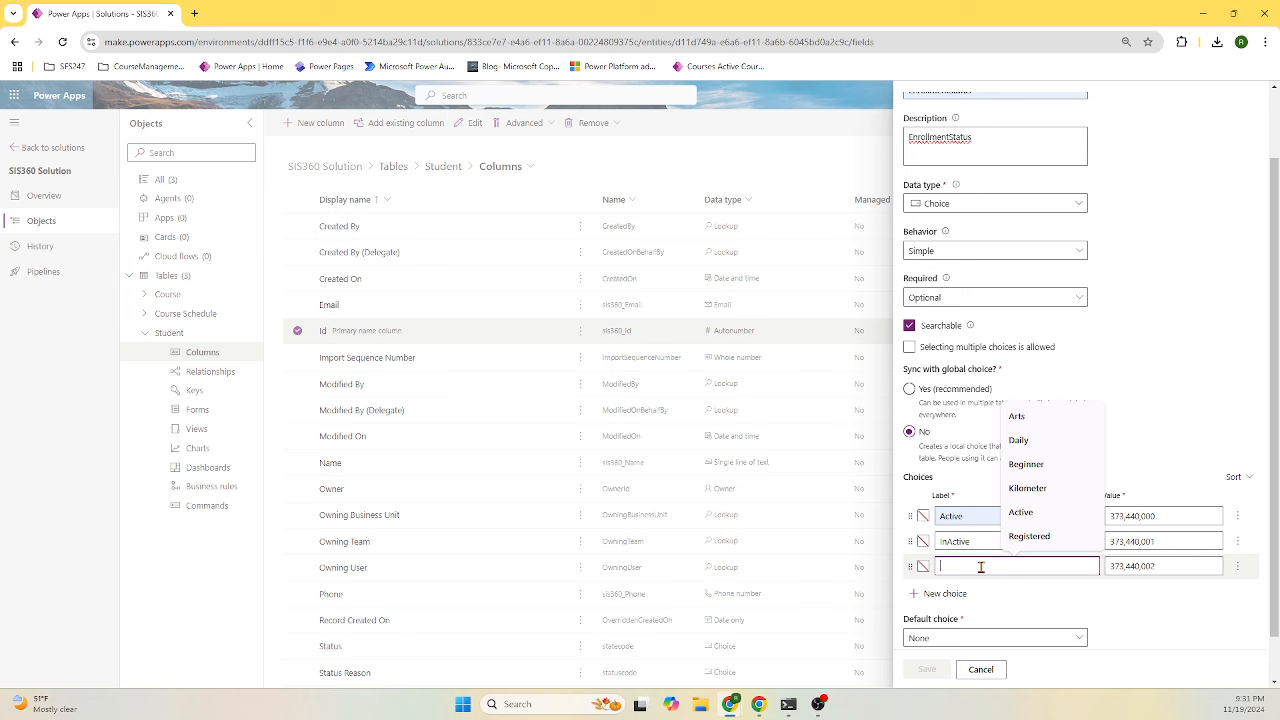
pyautogui.write('Graduated')
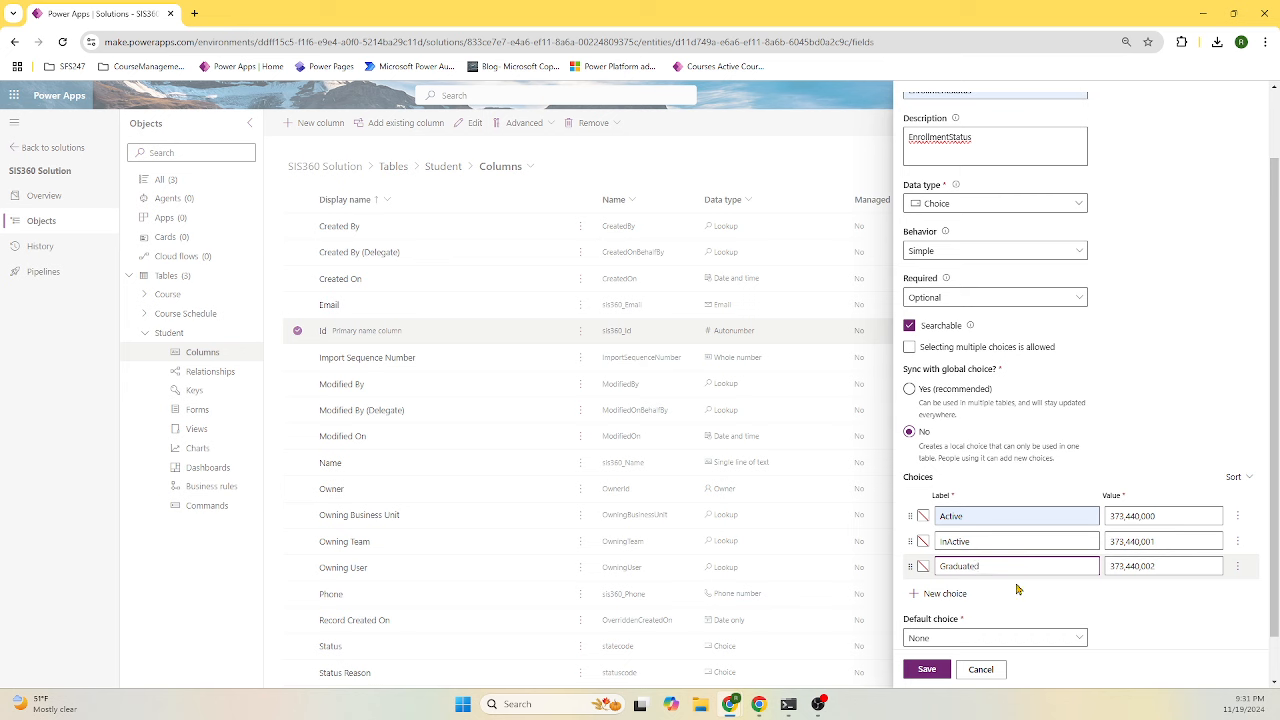
pyautogui.click(941, 668)
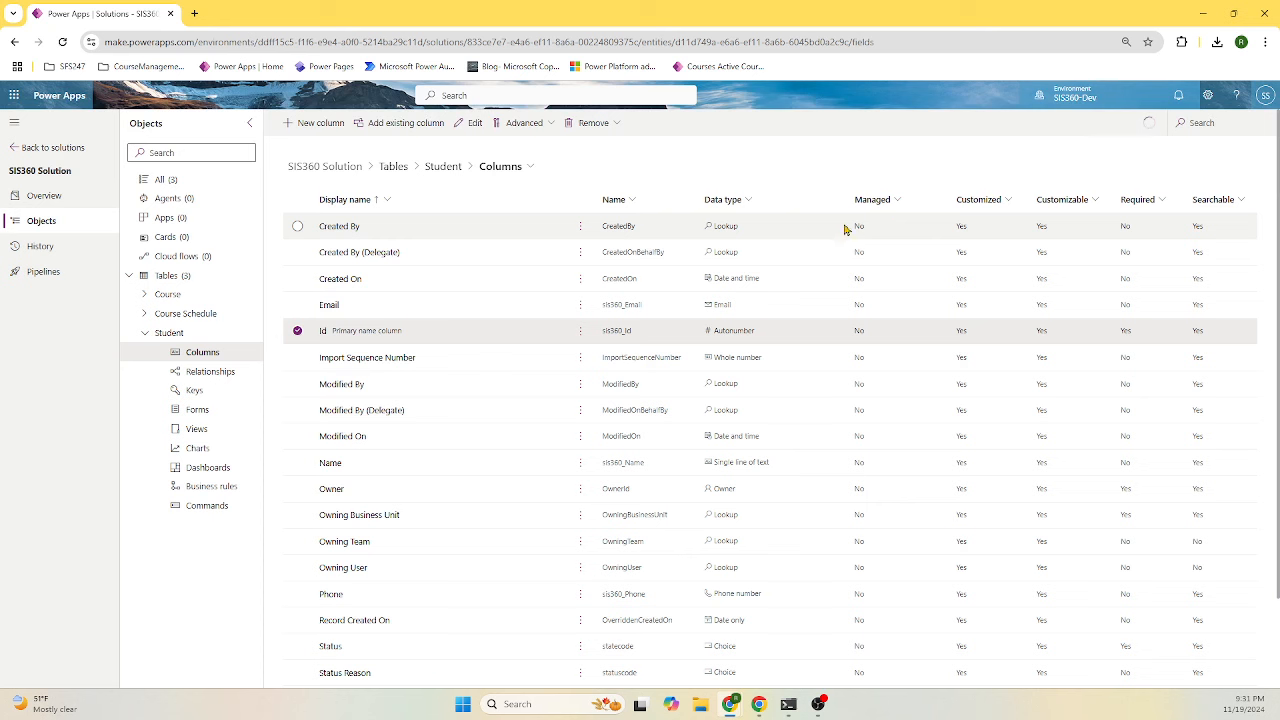
# - Add a Registered Date column of type Date and time to the Student table
pyautogui.click(314, 123)
pyautogui.click(923, 172)
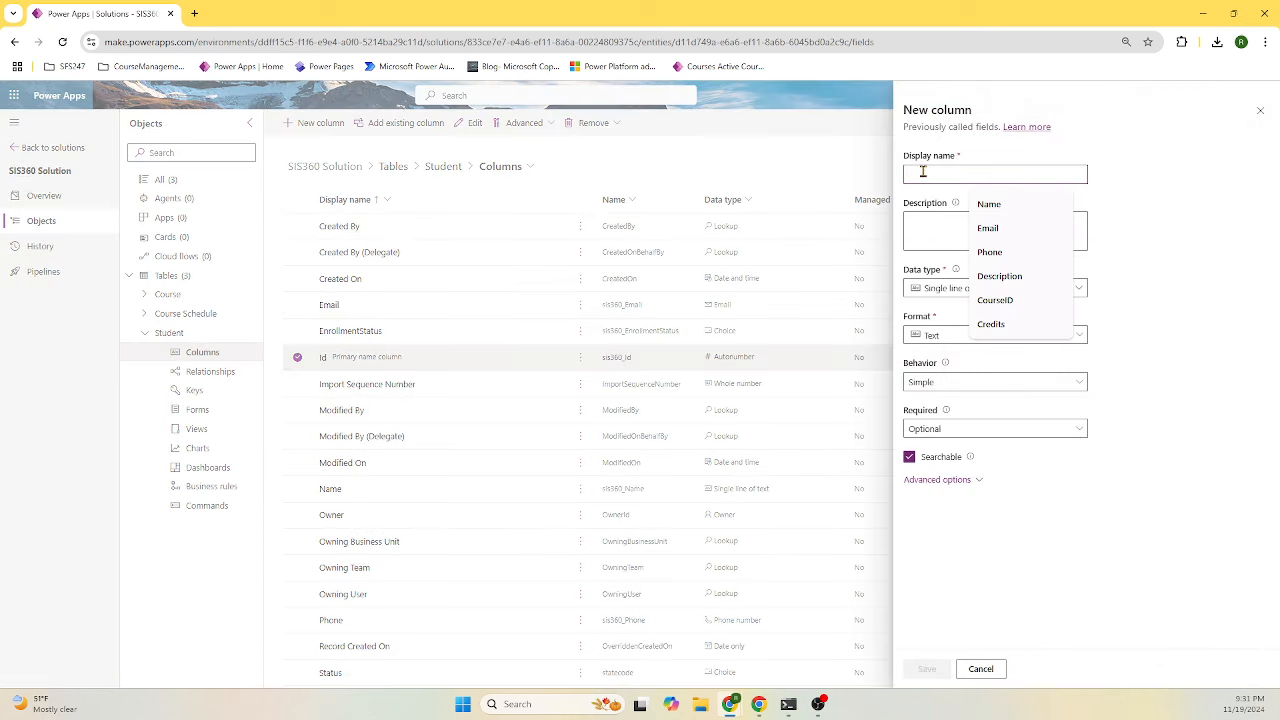
pyautogui.write('Registered Date')
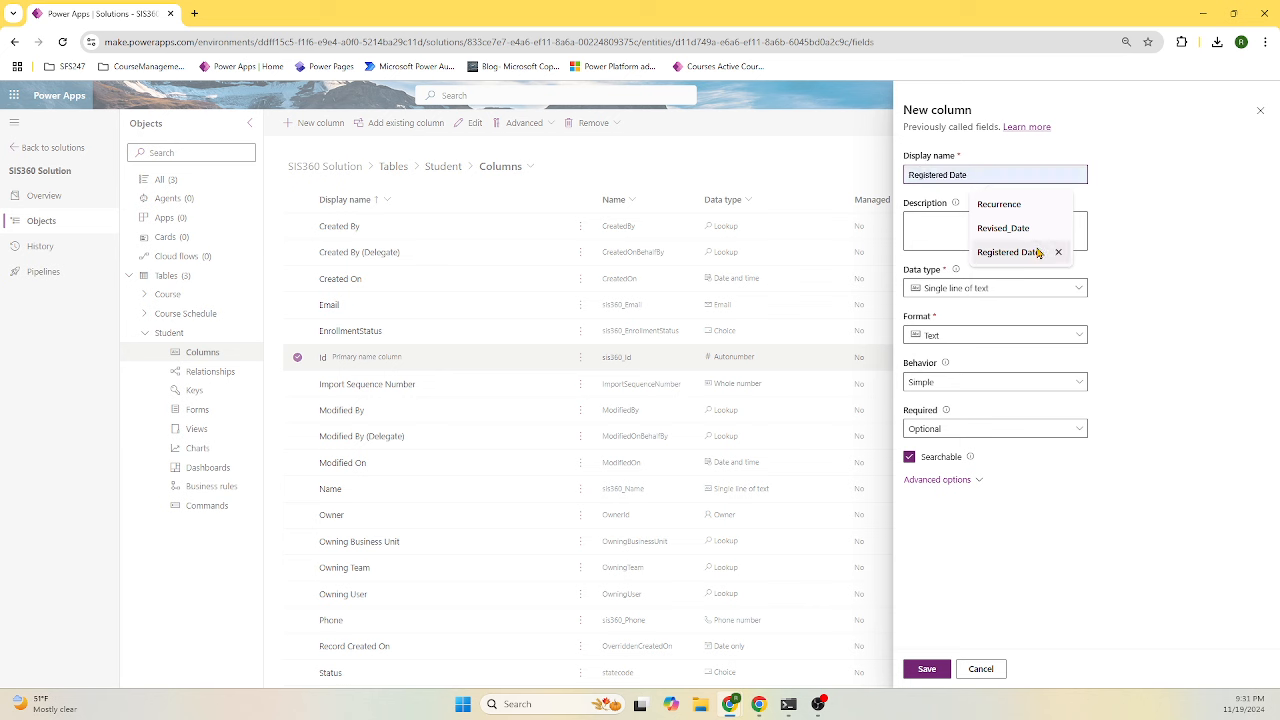
pyautogui.click(1040, 252)
pyautogui.click(995, 290)
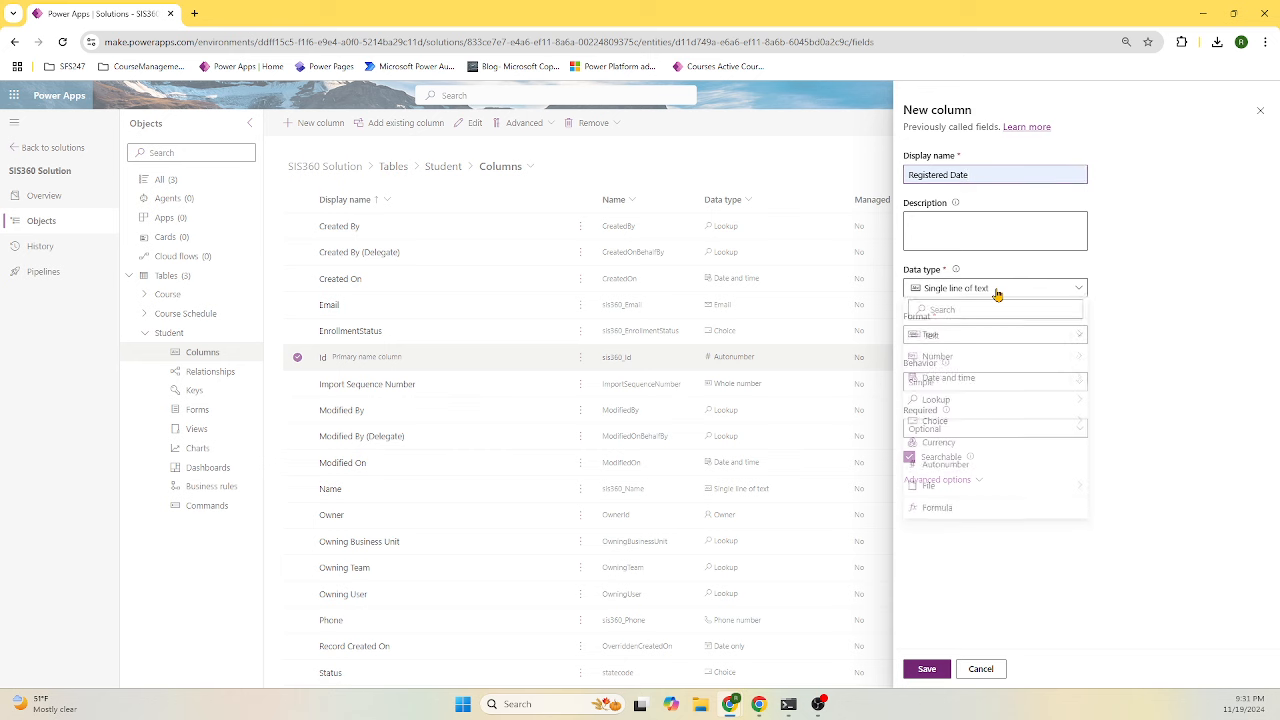
pyautogui.click(988, 378)
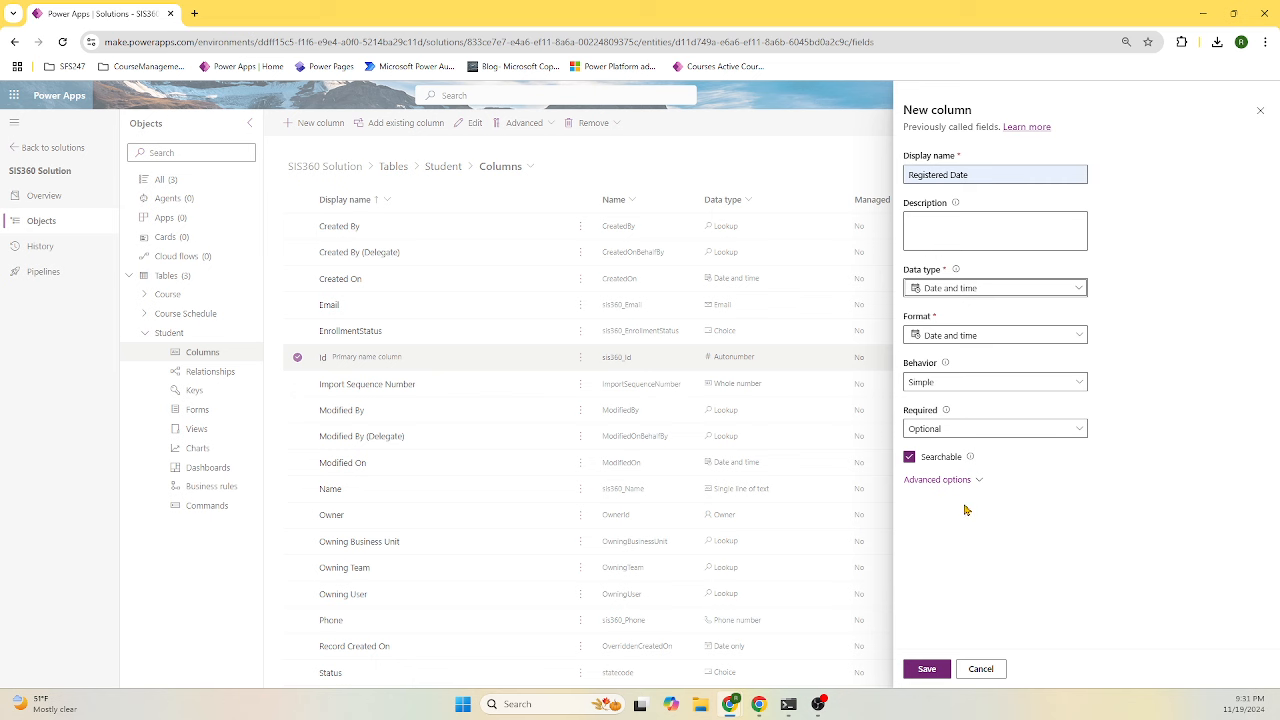
pyautogui.click(927, 668)
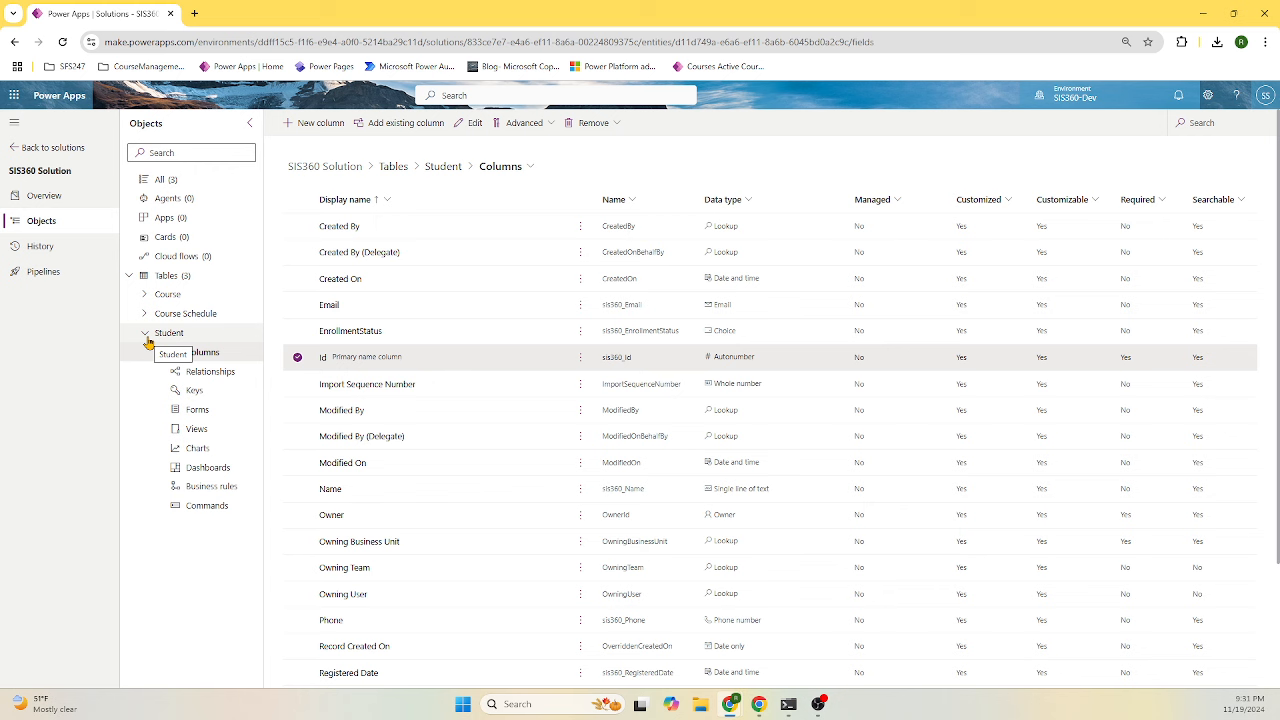
pyautogui.click(146, 336)
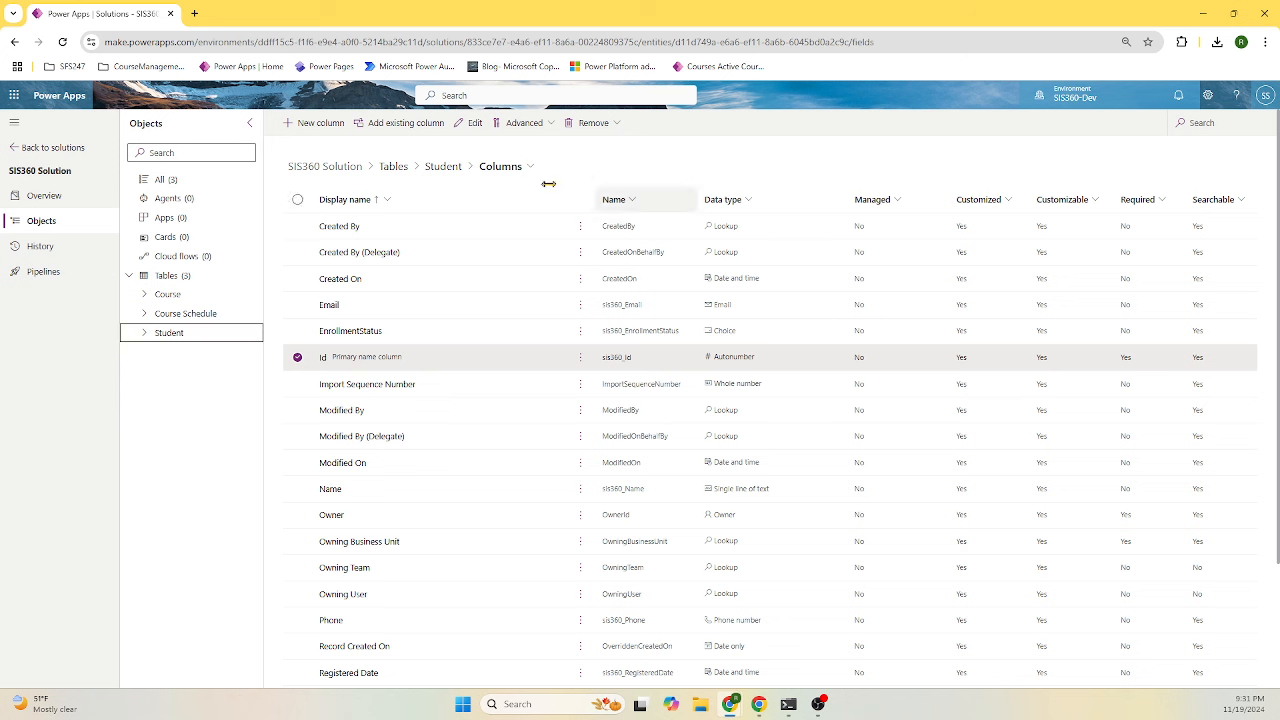
# - Discard a draft Instructor ID column and return to the solution's Tables list
pyautogui.click(320, 123)
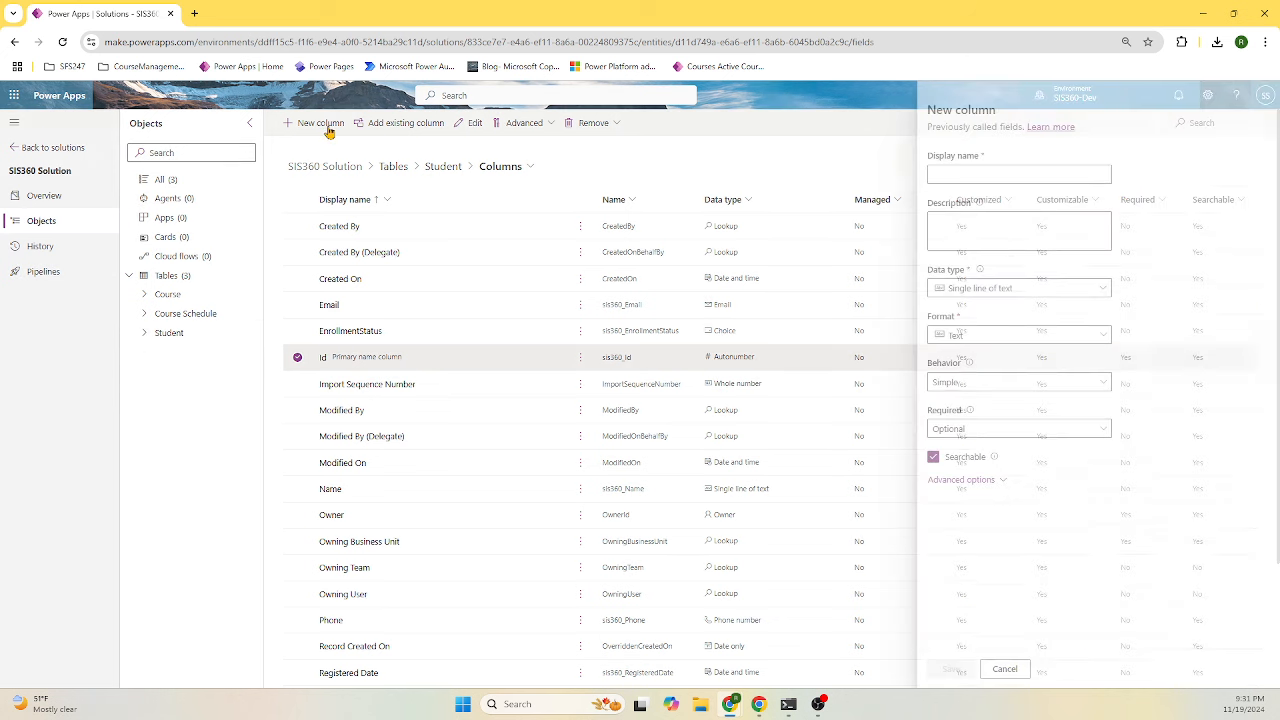
pyautogui.click(939, 171)
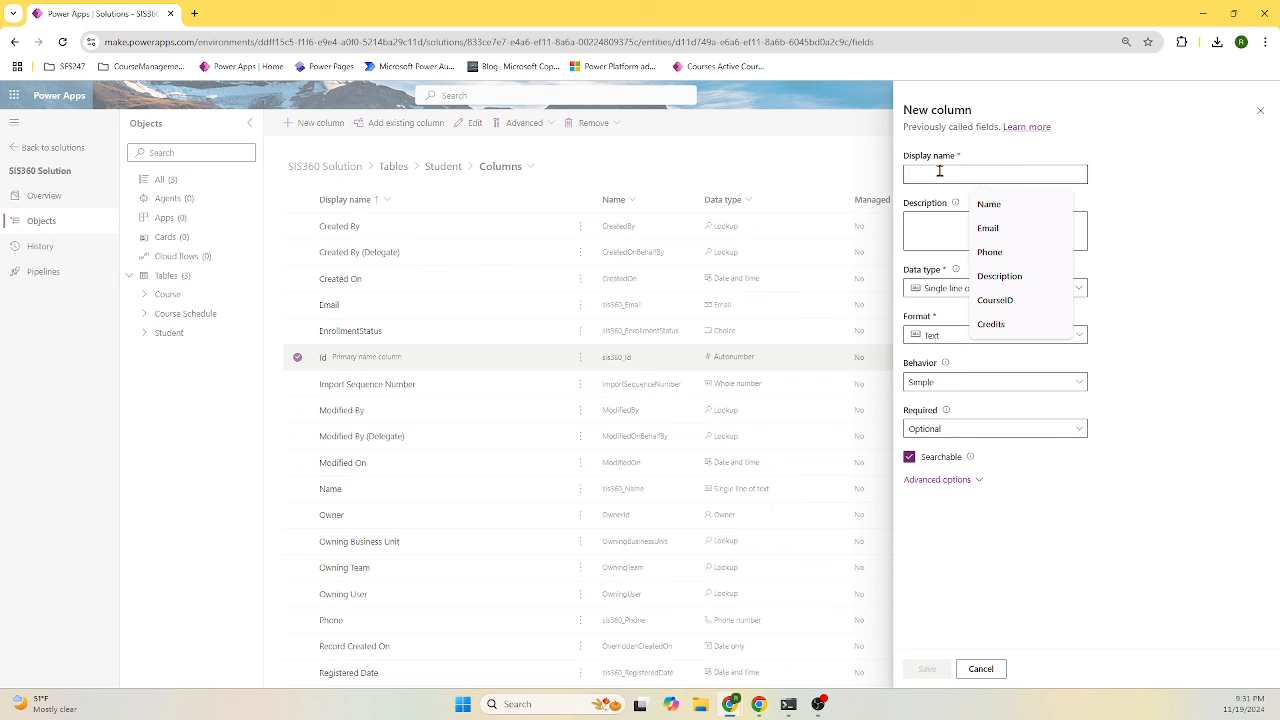
pyautogui.write('Instructor ID')
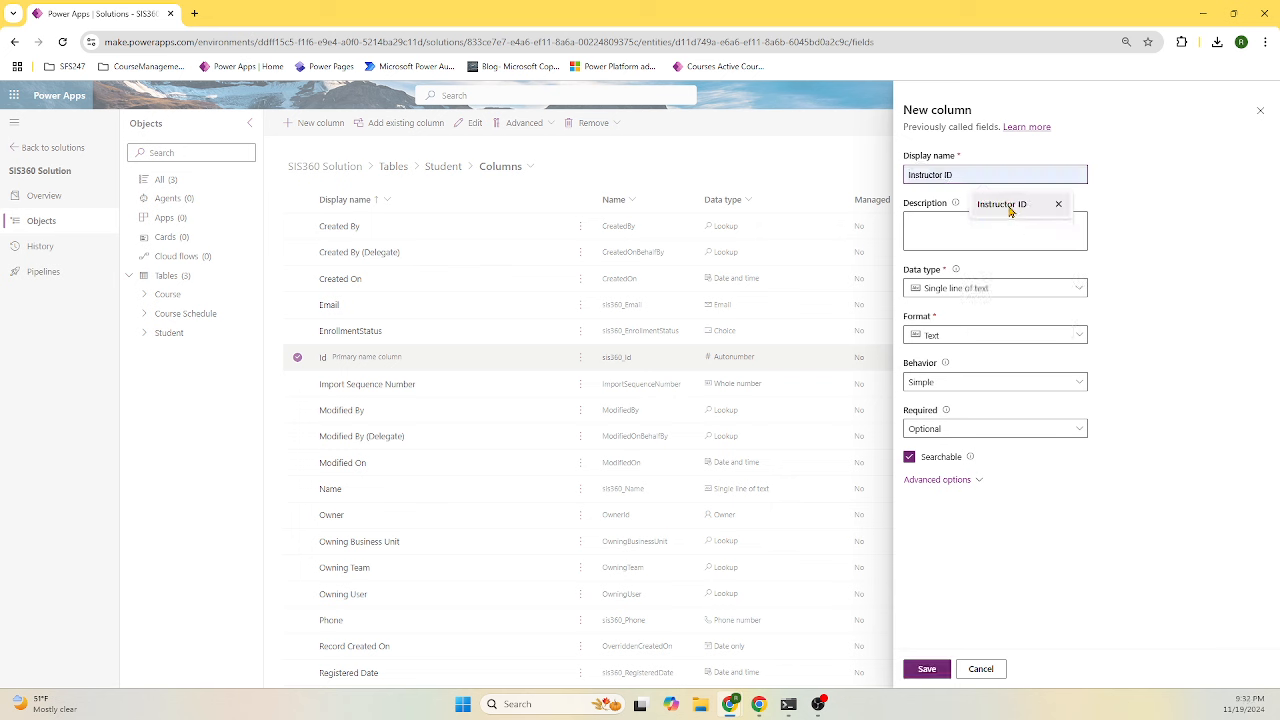
pyautogui.click(1005, 206)
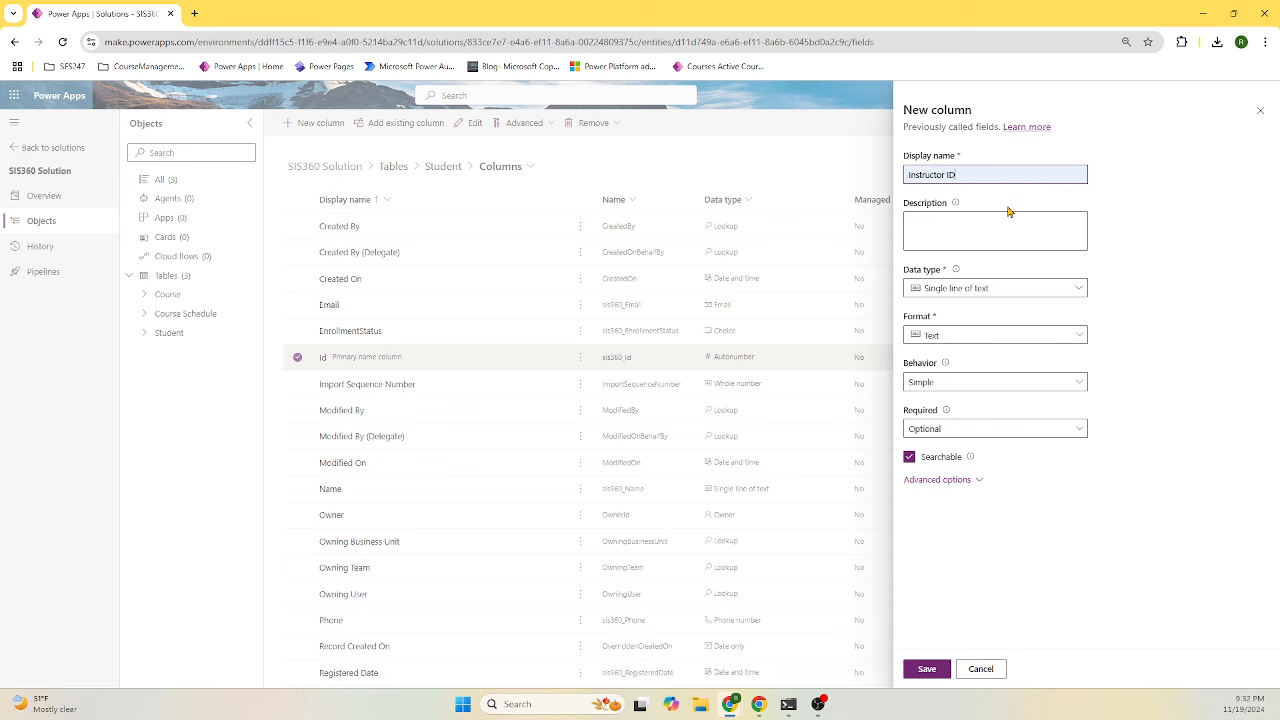
pyautogui.click(989, 675)
pyautogui.click(650, 405)
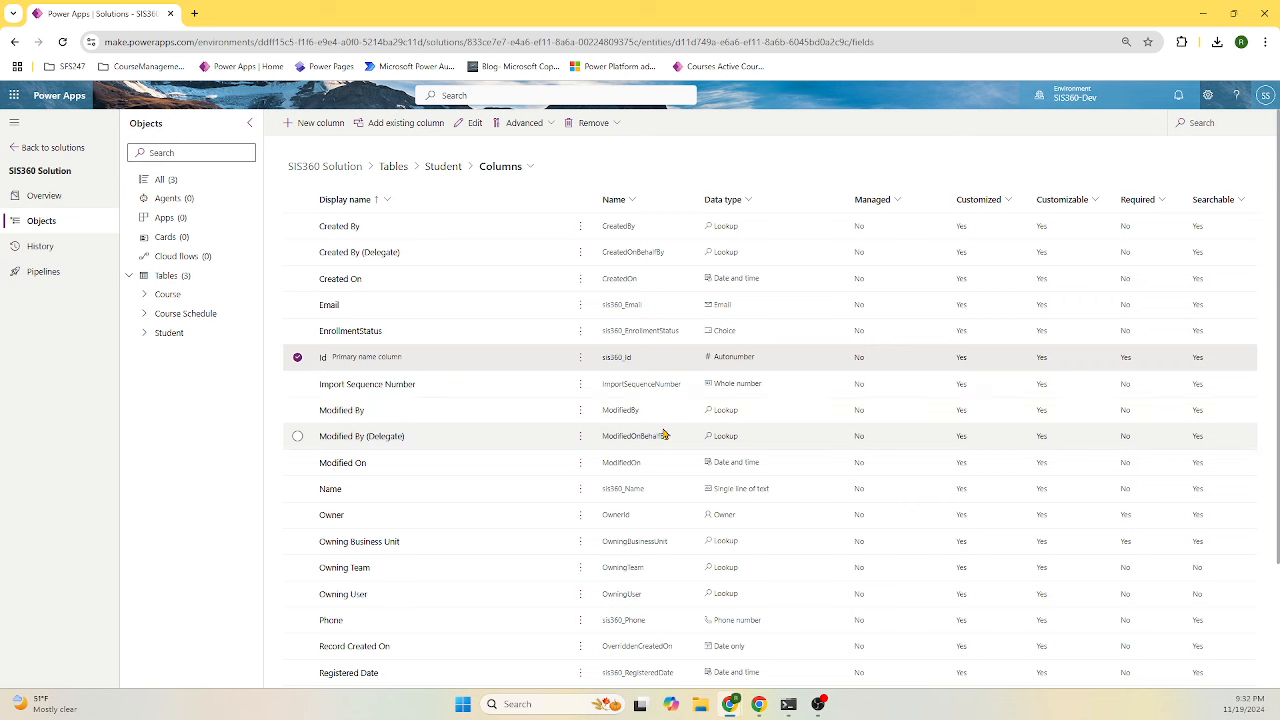
pyautogui.click(189, 274)
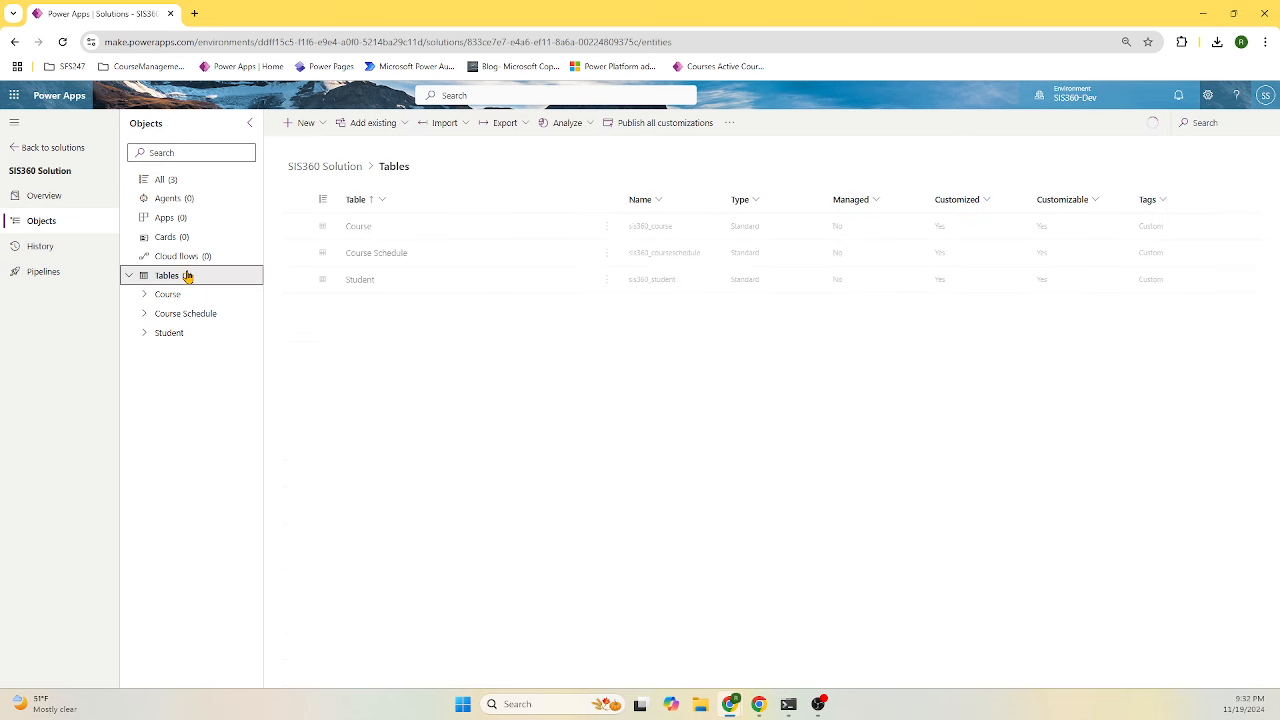
# - Create and save an advanced-properties table named Instructor with primary column ID
pyautogui.click(310, 128)
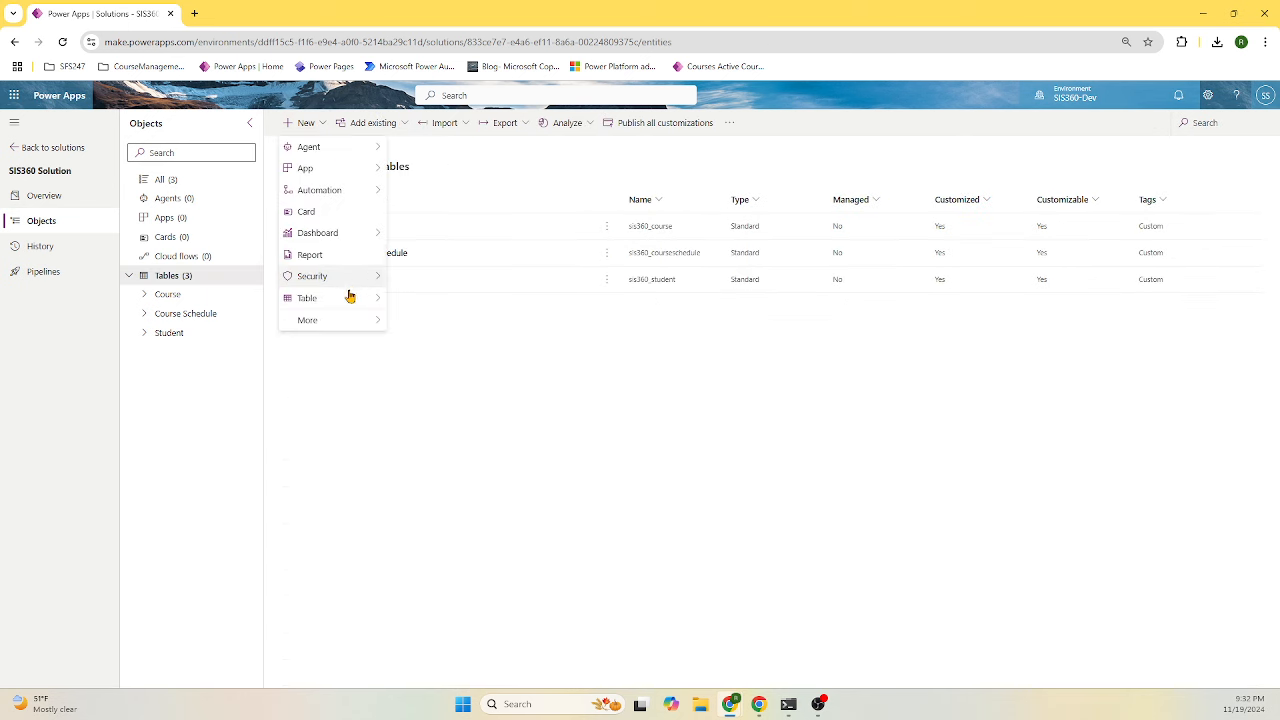
pyautogui.moveTo(349, 300)
pyautogui.click(450, 320)
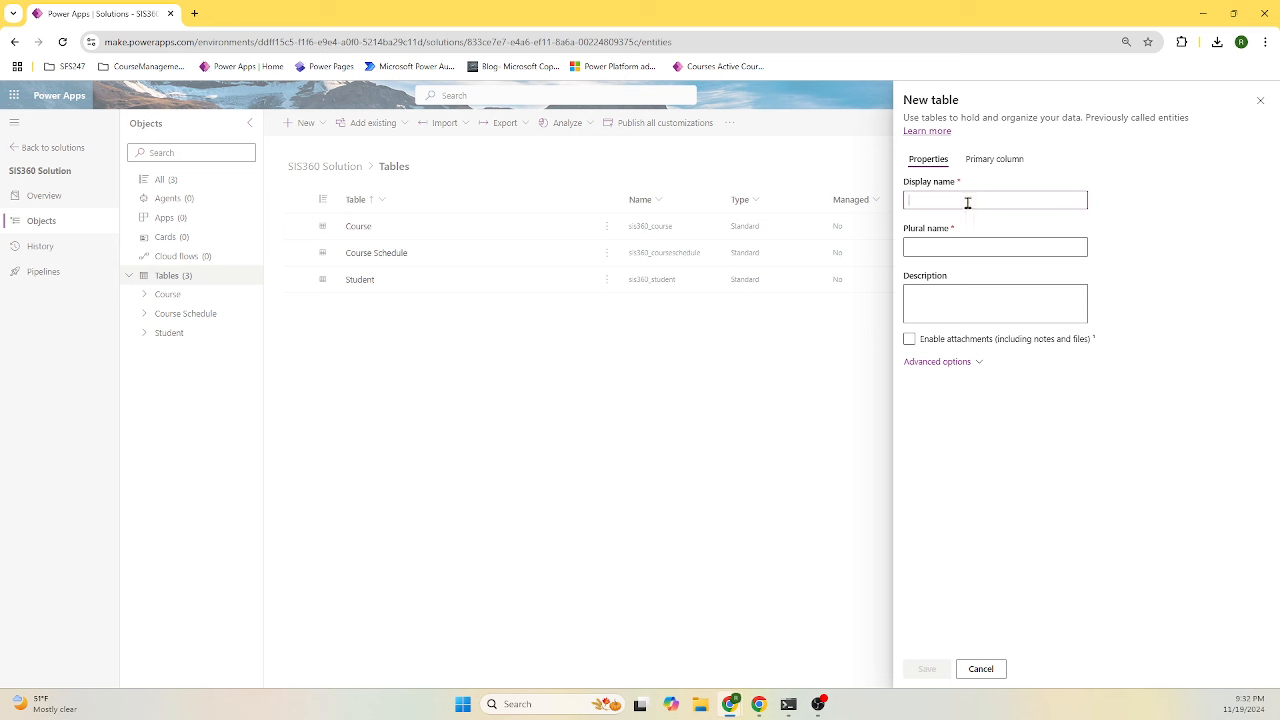
pyautogui.write('Instructors')
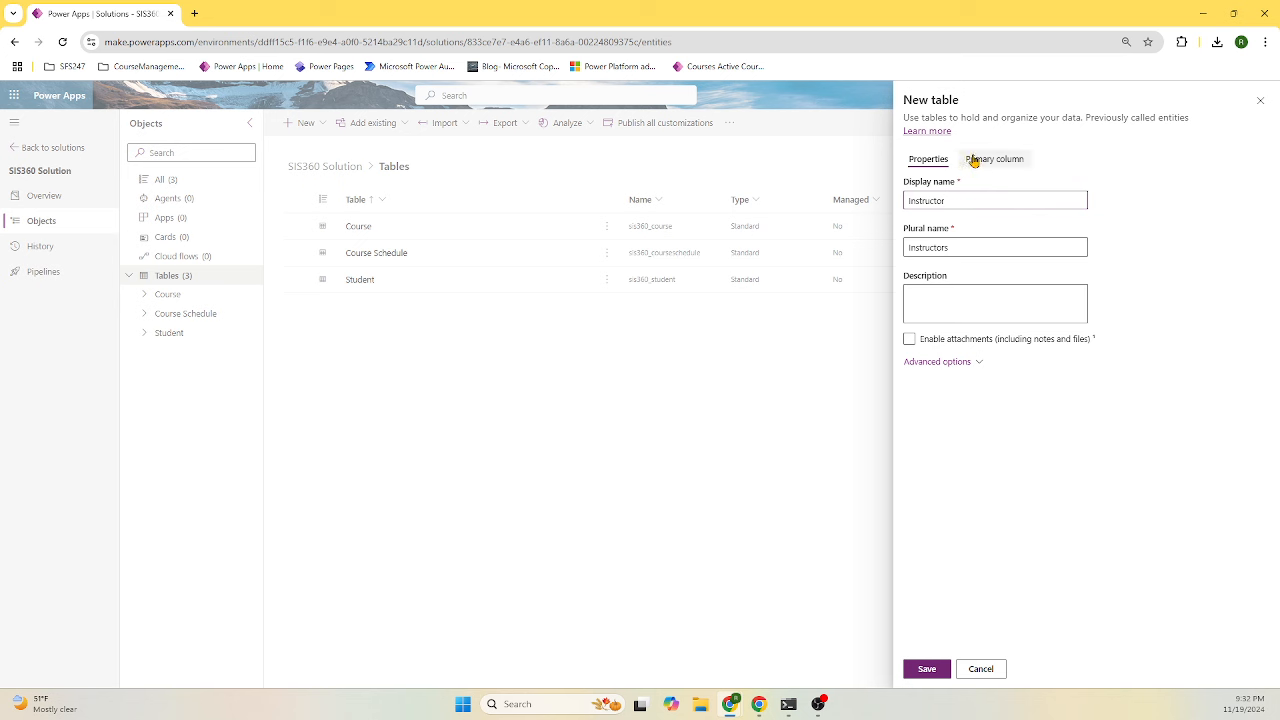
pyautogui.click(980, 161)
pyautogui.moveTo(963, 206); pyautogui.dragTo(891, 212)
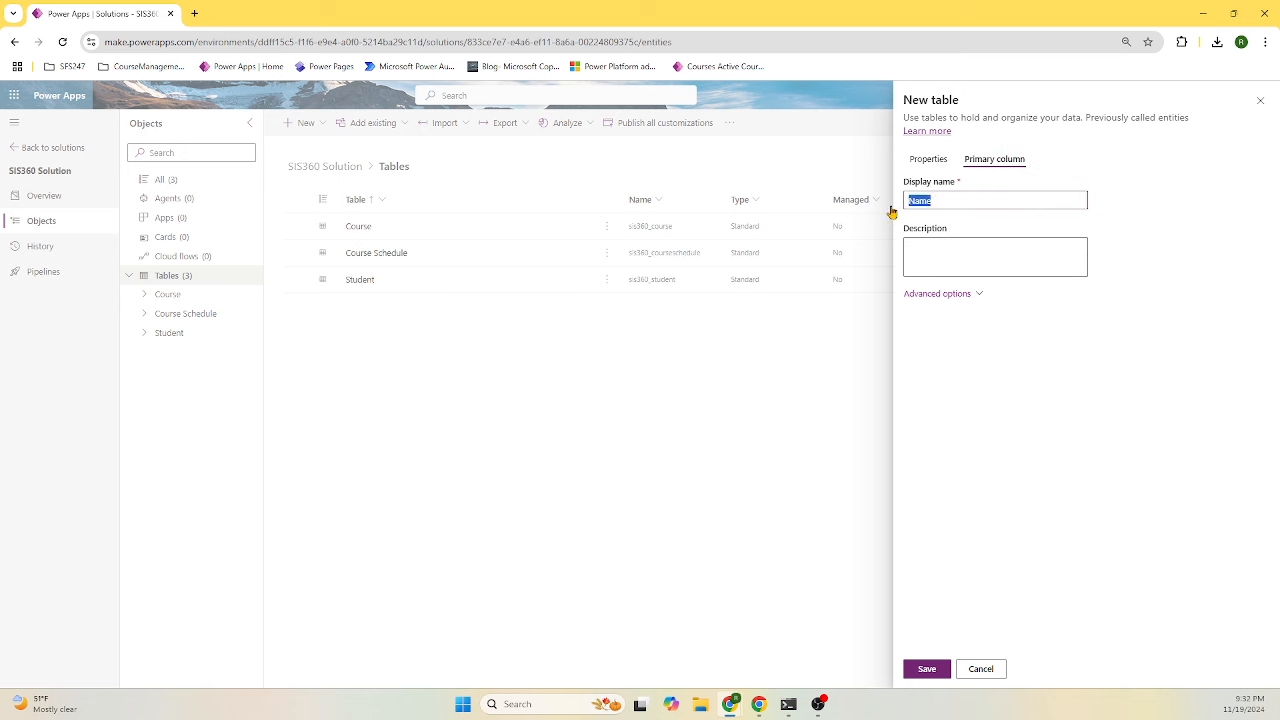
pyautogui.write('ID')
pyautogui.click(930, 162)
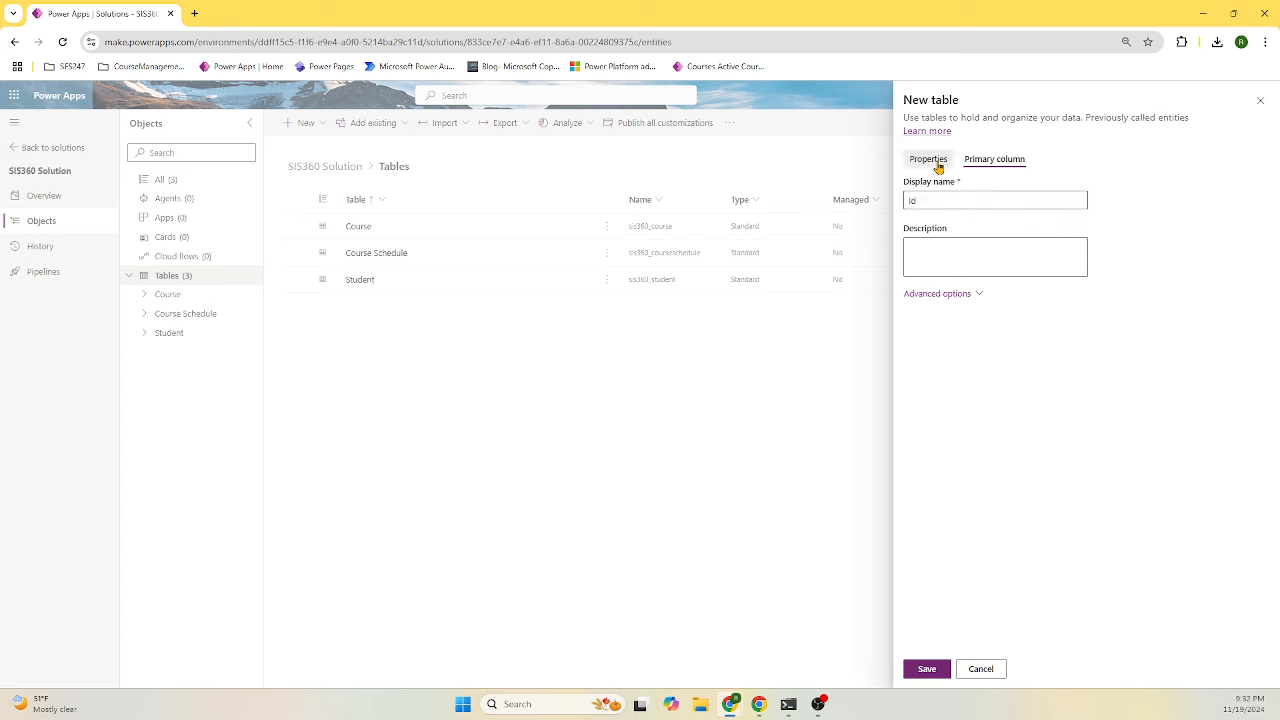
pyautogui.click(955, 362)
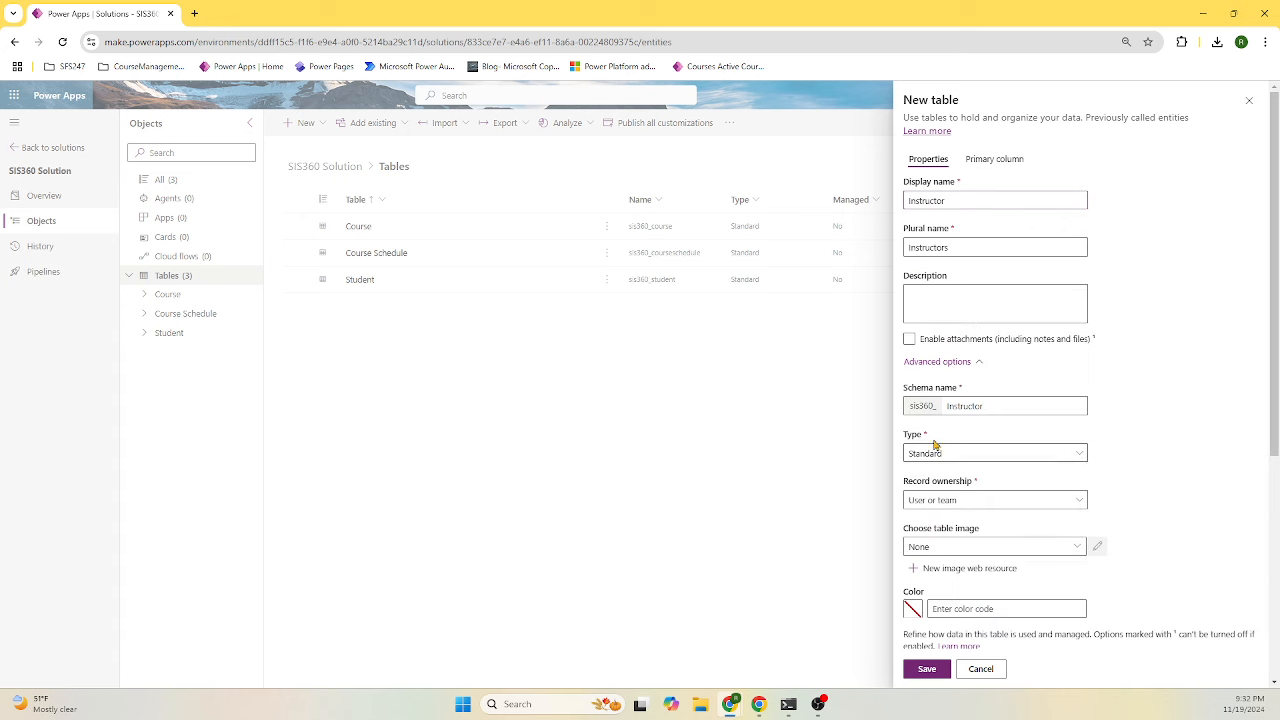
pyautogui.click(929, 670)
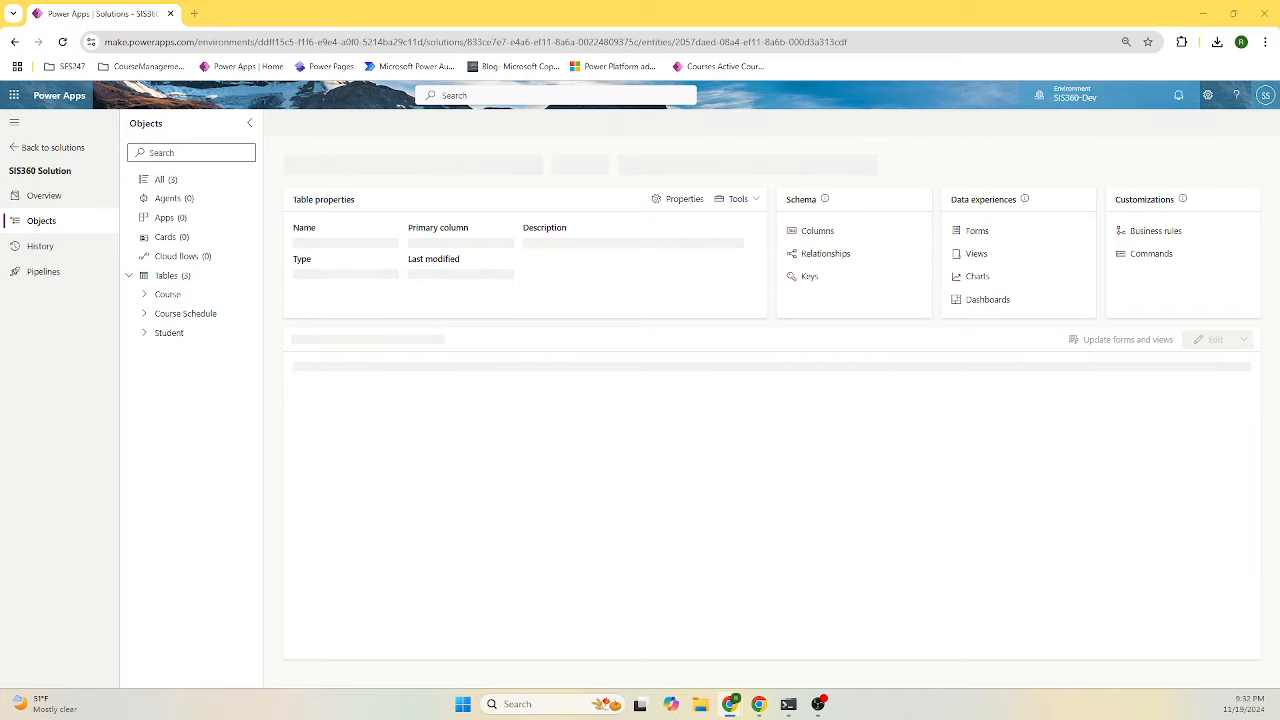
# - Bring the Course Management data model page beside Power Apps and show its entities table
pyautogui.moveTo(1279, 250); pyautogui.dragTo(885, 129)
pyautogui.scroll(10, 1018, 430)
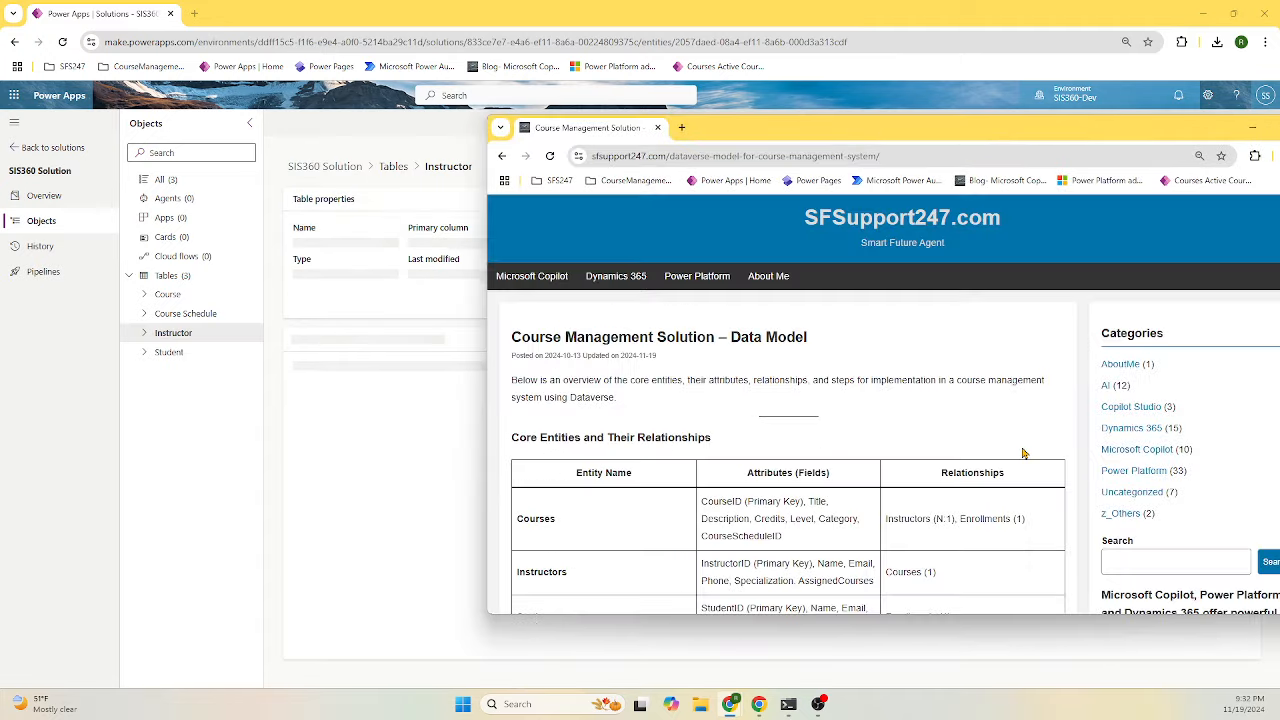
pyautogui.scroll(-3, 1001, 451)
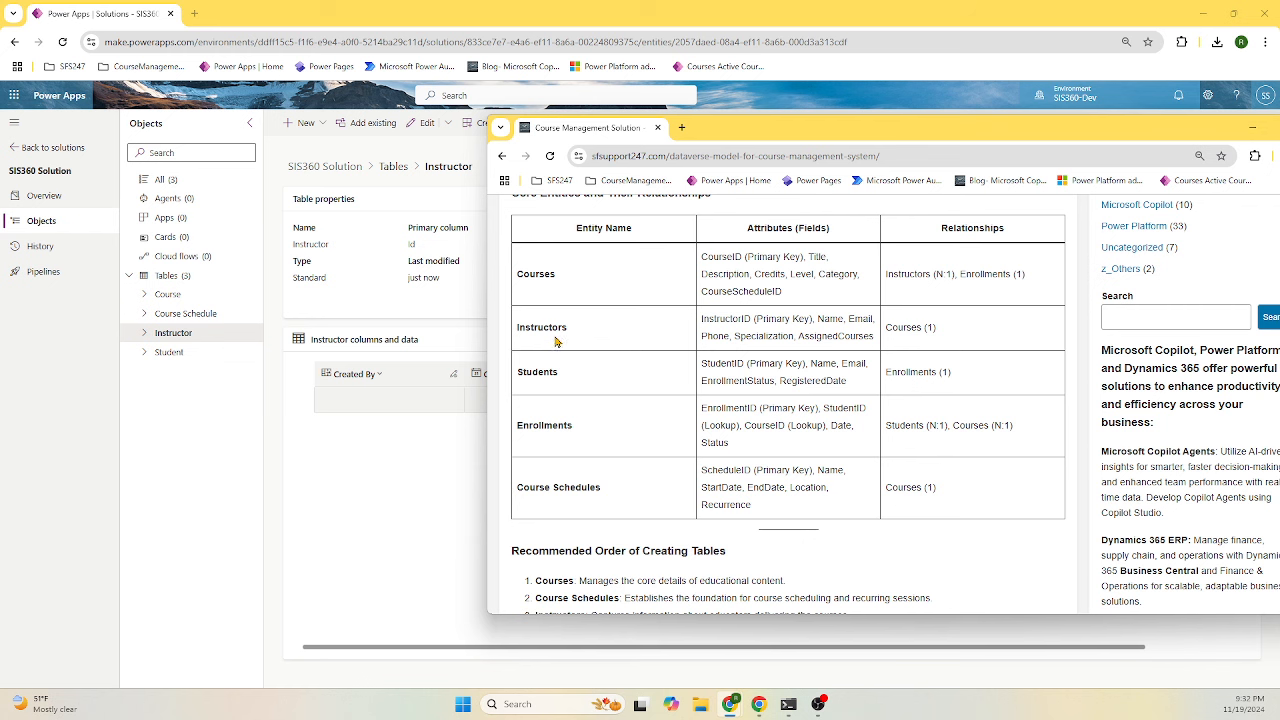
# - Move the course reference window aside and select the Instructor table
pyautogui.moveTo(802, 137); pyautogui.dragTo(1279, 300)
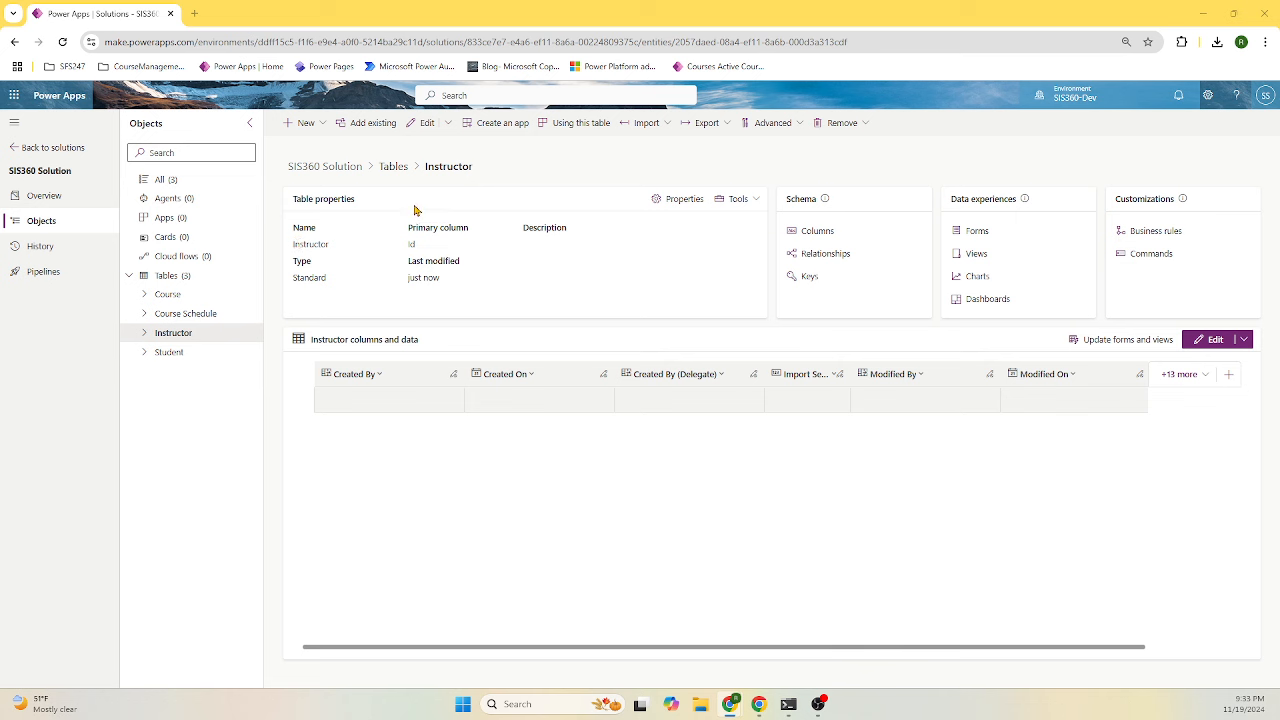
pyautogui.click(192, 335)
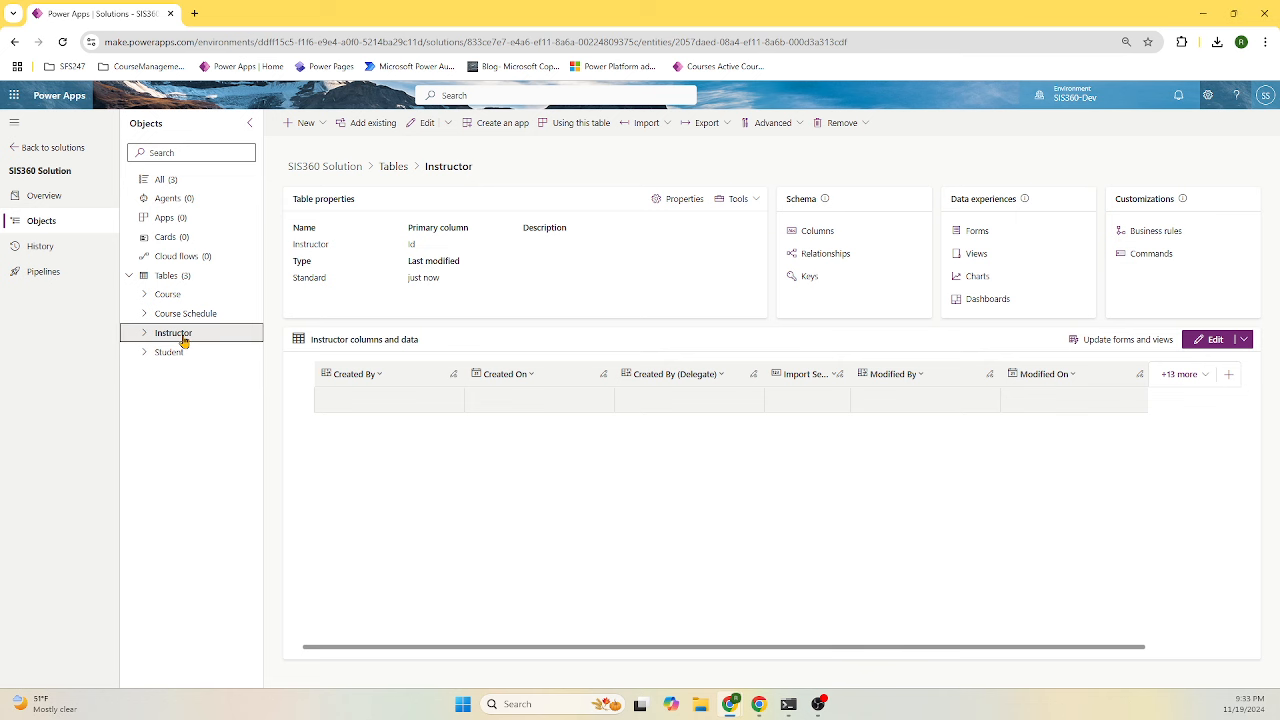
# - Add a Name column to the Instructor table with description 'Name'
pyautogui.click(818, 231)
pyautogui.click(318, 123)
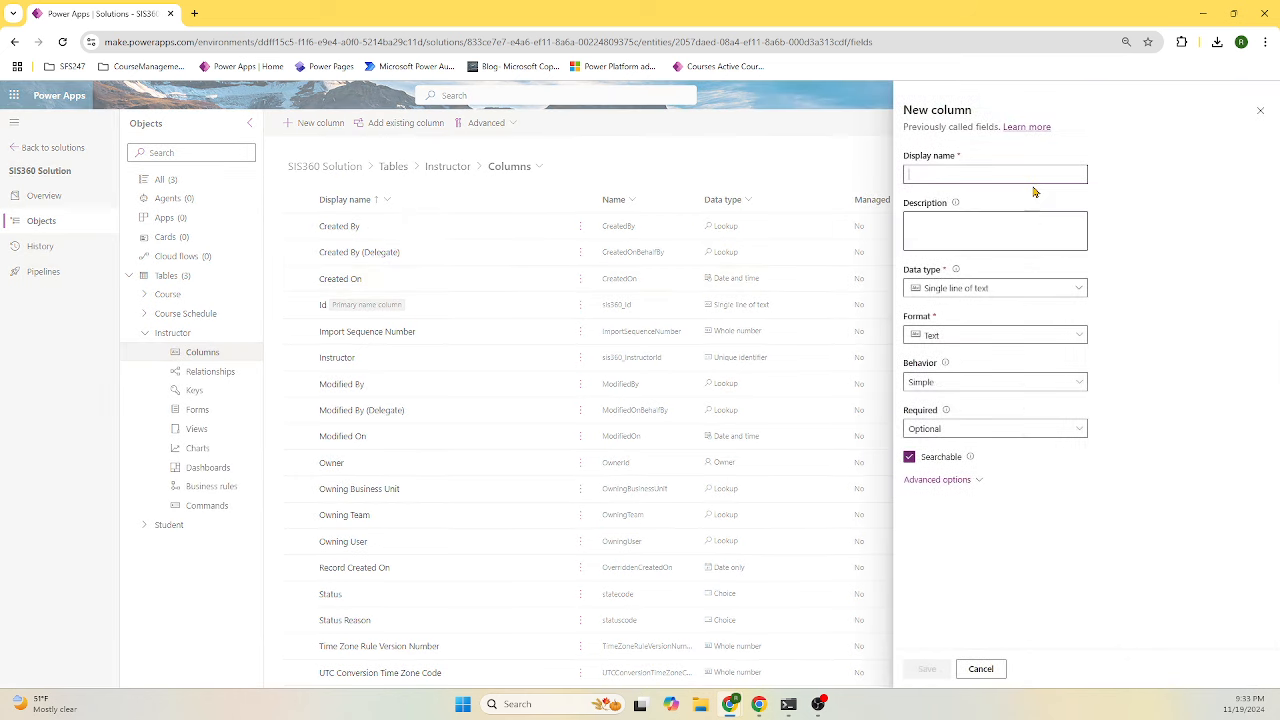
pyautogui.click(970, 176)
pyautogui.click(991, 212)
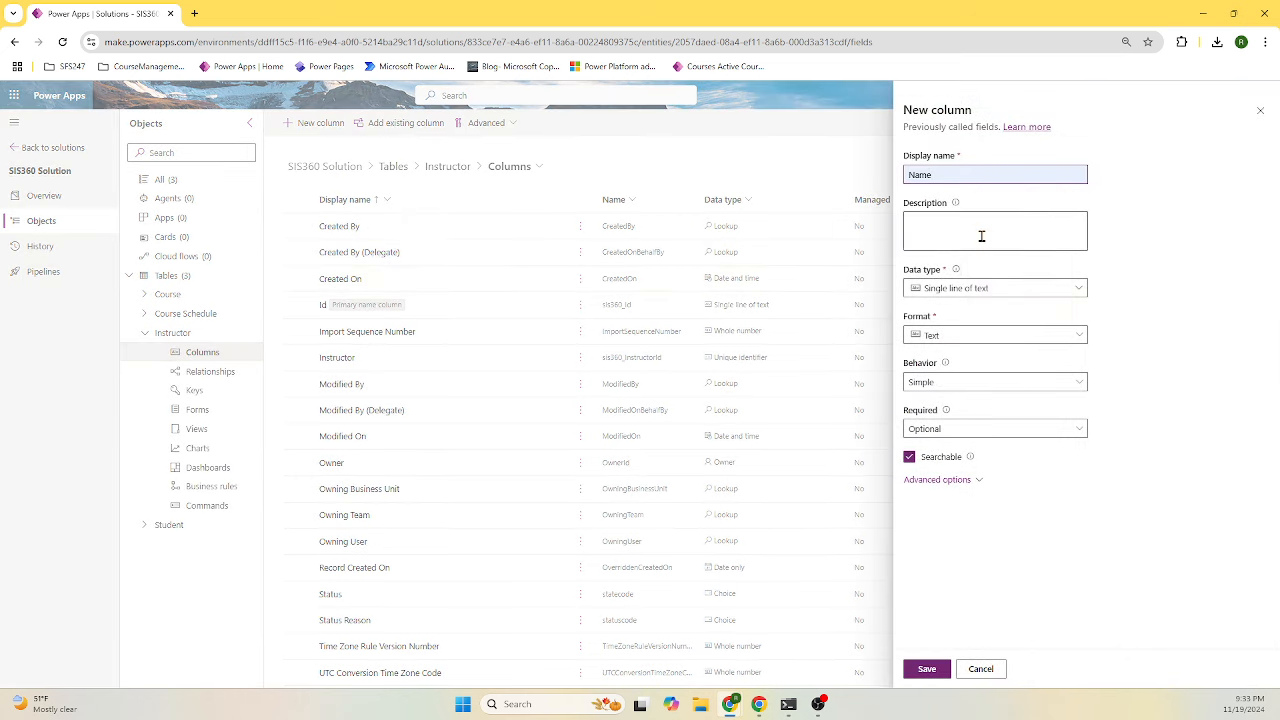
pyautogui.doubleClick(918, 174)
pyautogui.hotkey('ctrl', 'c')
pyautogui.click(957, 229)
pyautogui.hotkey('ctrl', 'v')
pyautogui.click(926, 668)
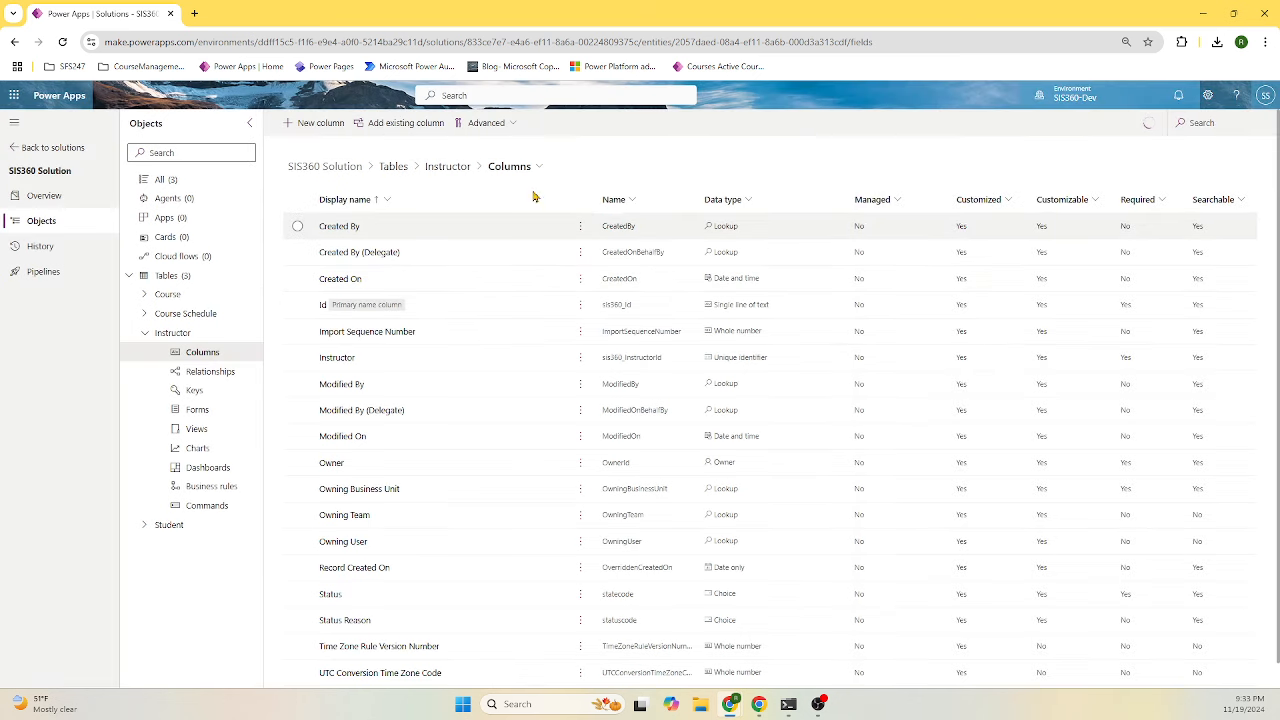
# - Add an Email column using the Email format
pyautogui.click(306, 123)
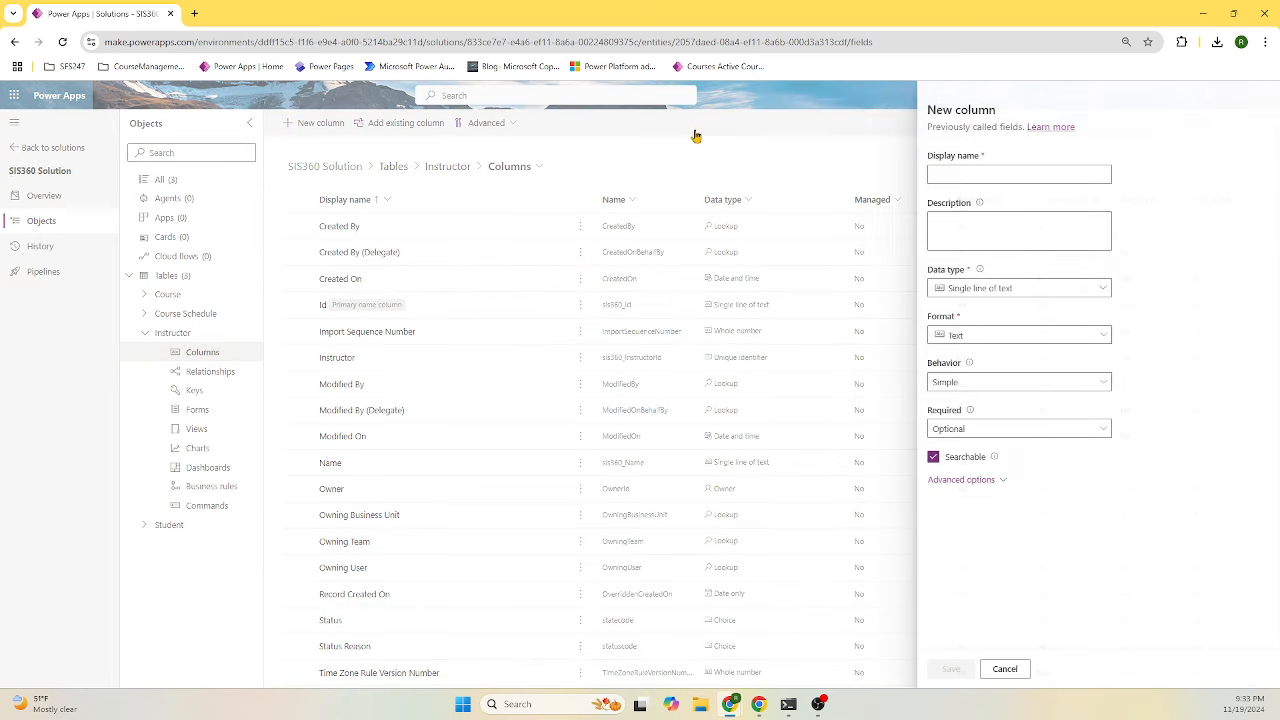
pyautogui.click(1032, 177)
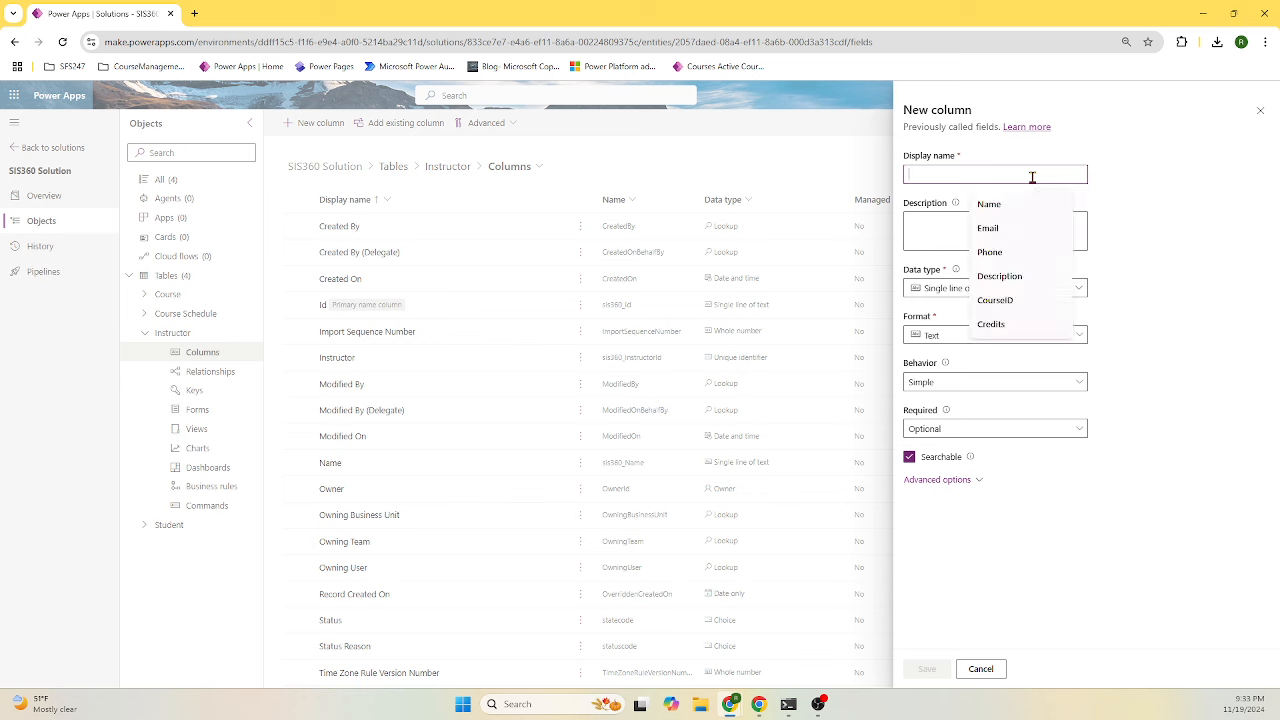
pyautogui.click(1010, 228)
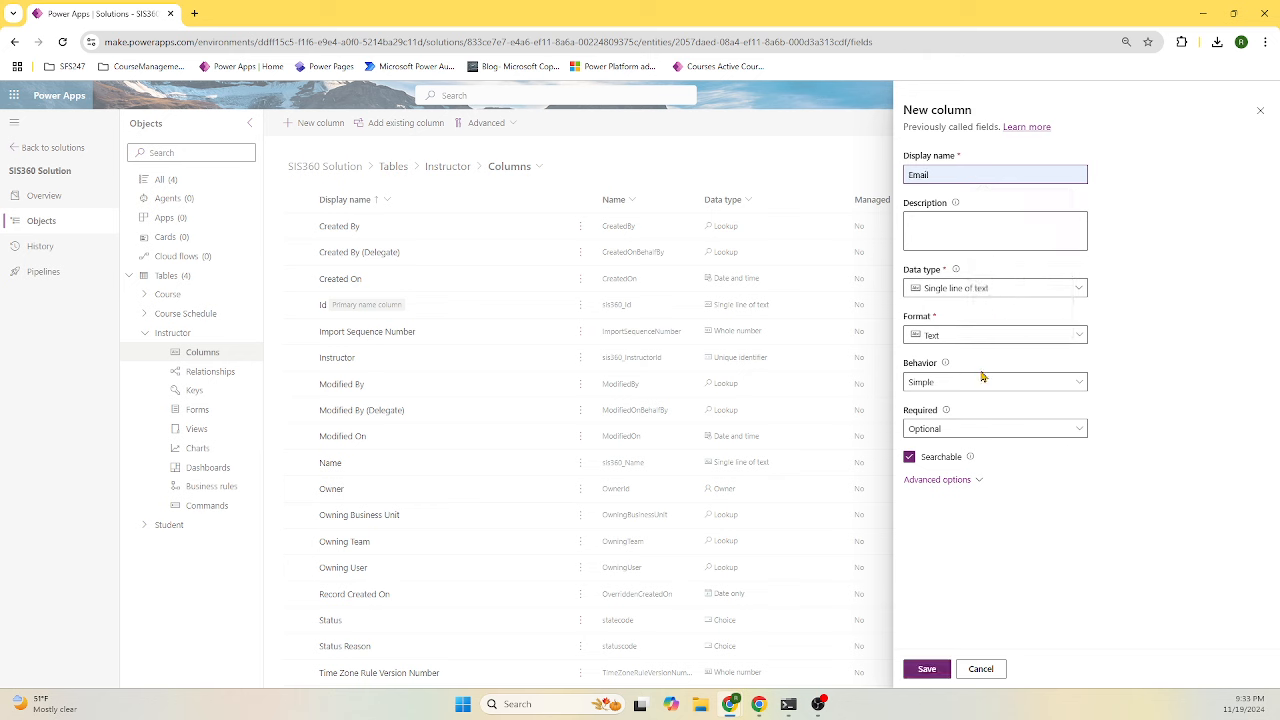
pyautogui.click(985, 292)
pyautogui.click(975, 310)
pyautogui.write('e')
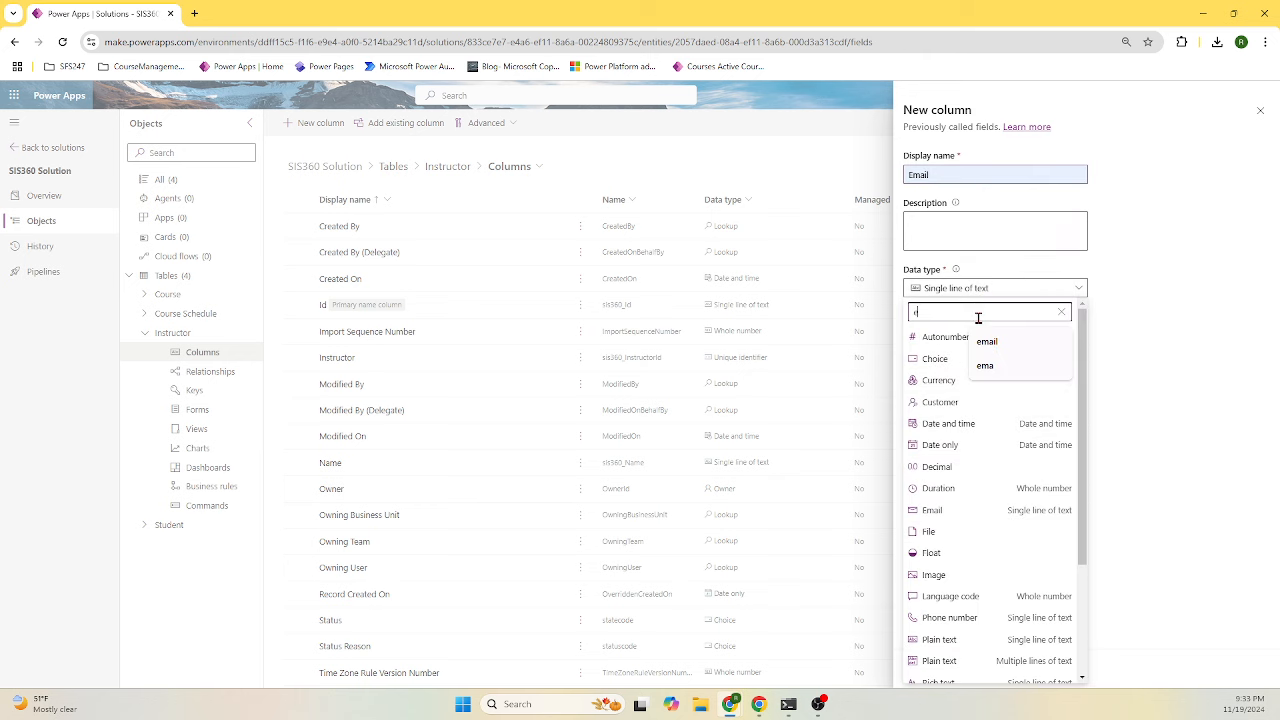
pyautogui.click(988, 343)
pyautogui.click(975, 340)
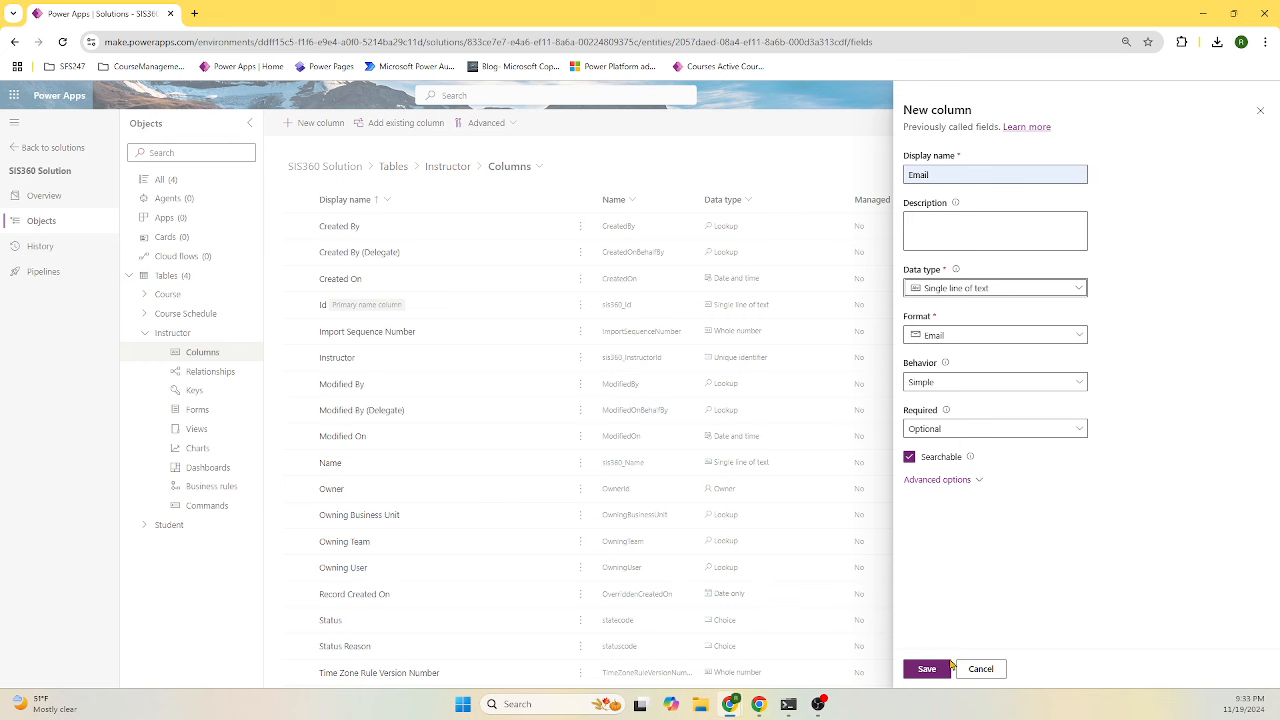
pyautogui.click(930, 669)
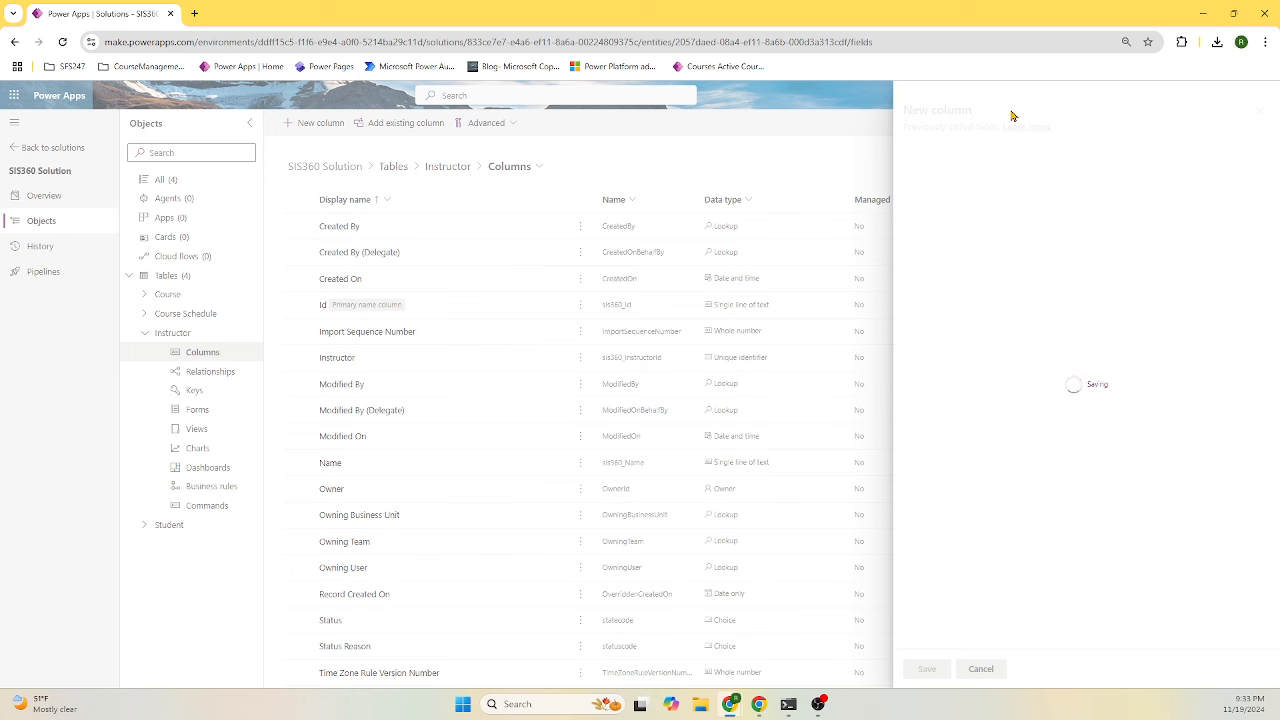
# - Add an optional Phone column with the Phone number data type
pyautogui.click(325, 123)
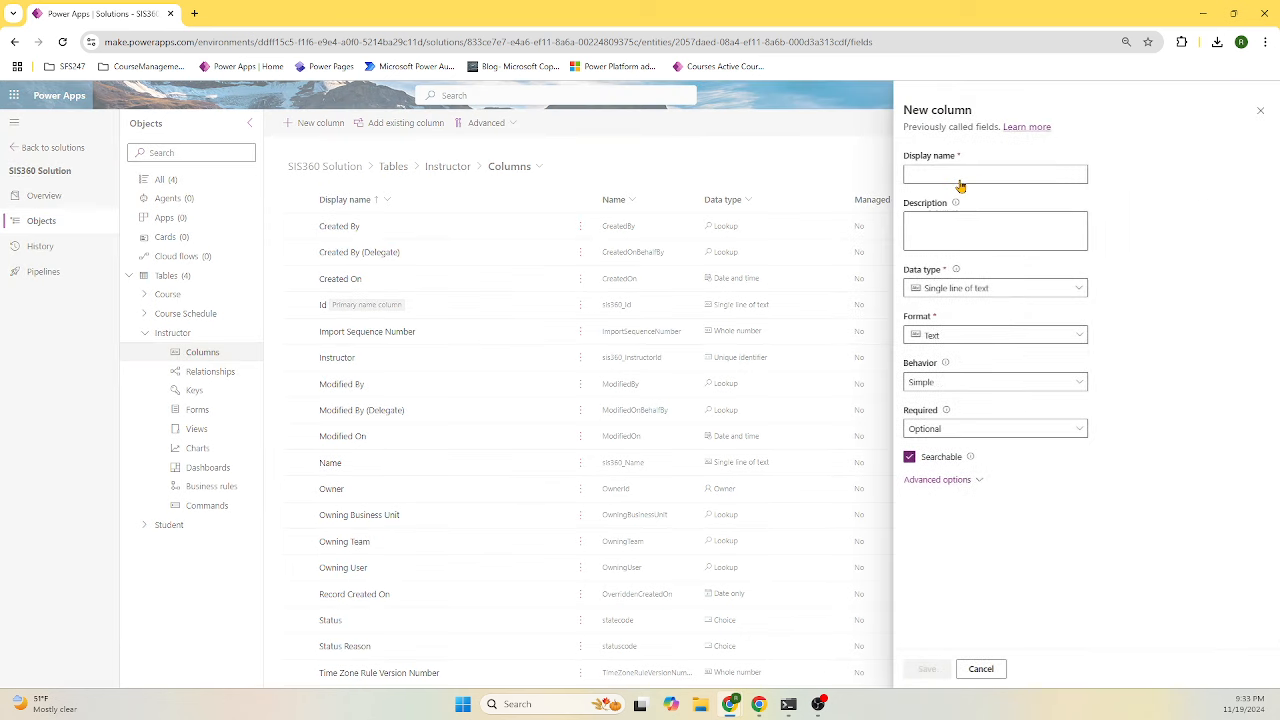
pyautogui.click(960, 175)
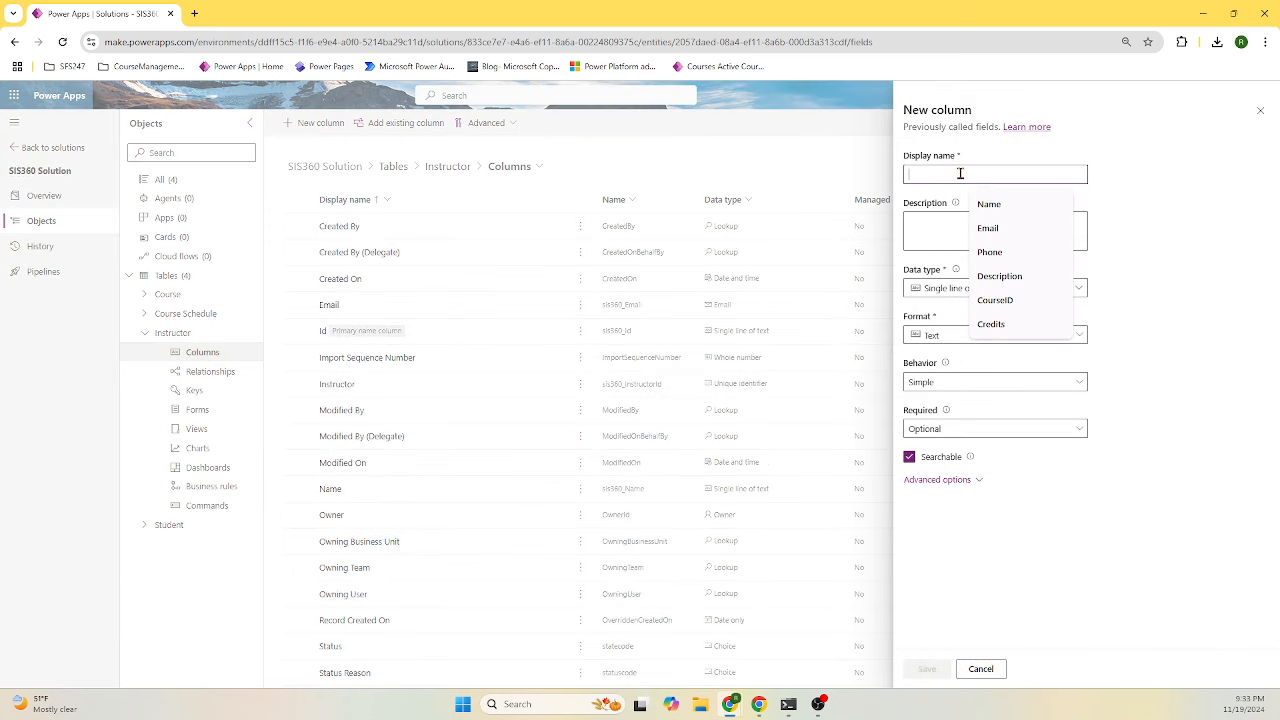
pyautogui.click(990, 253)
pyautogui.click(980, 291)
pyautogui.click(975, 311)
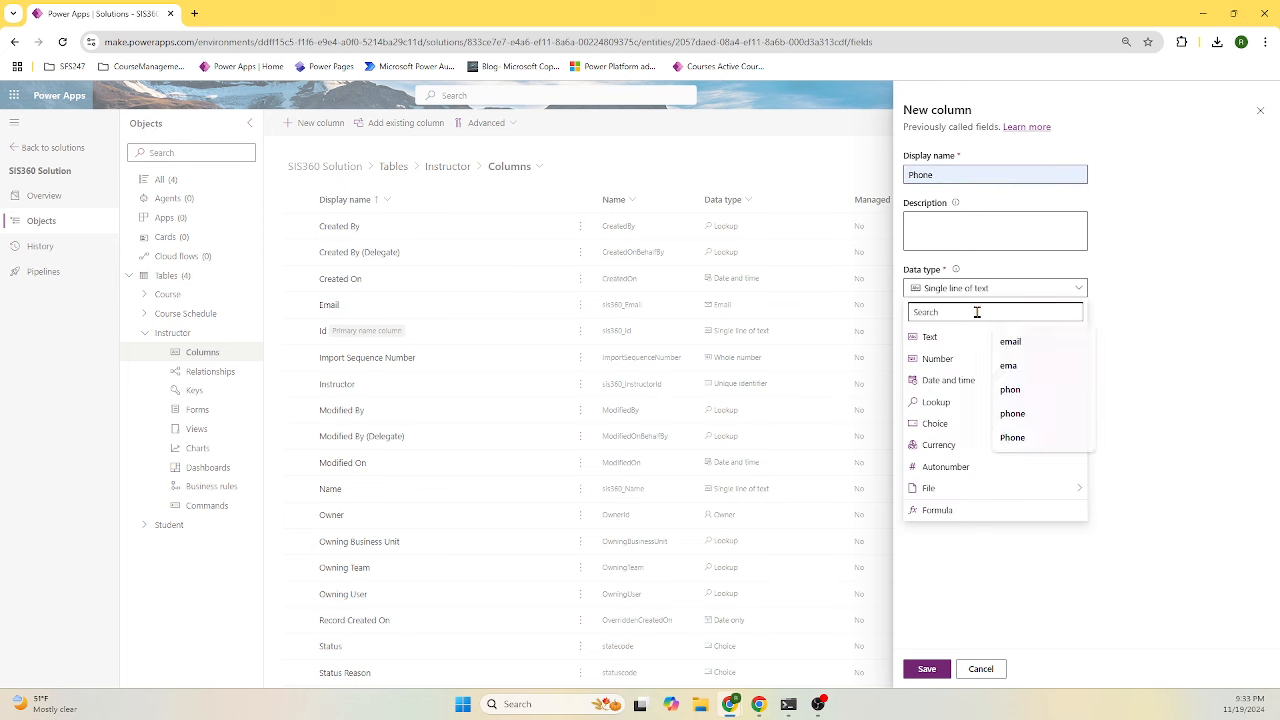
pyautogui.write('phon')
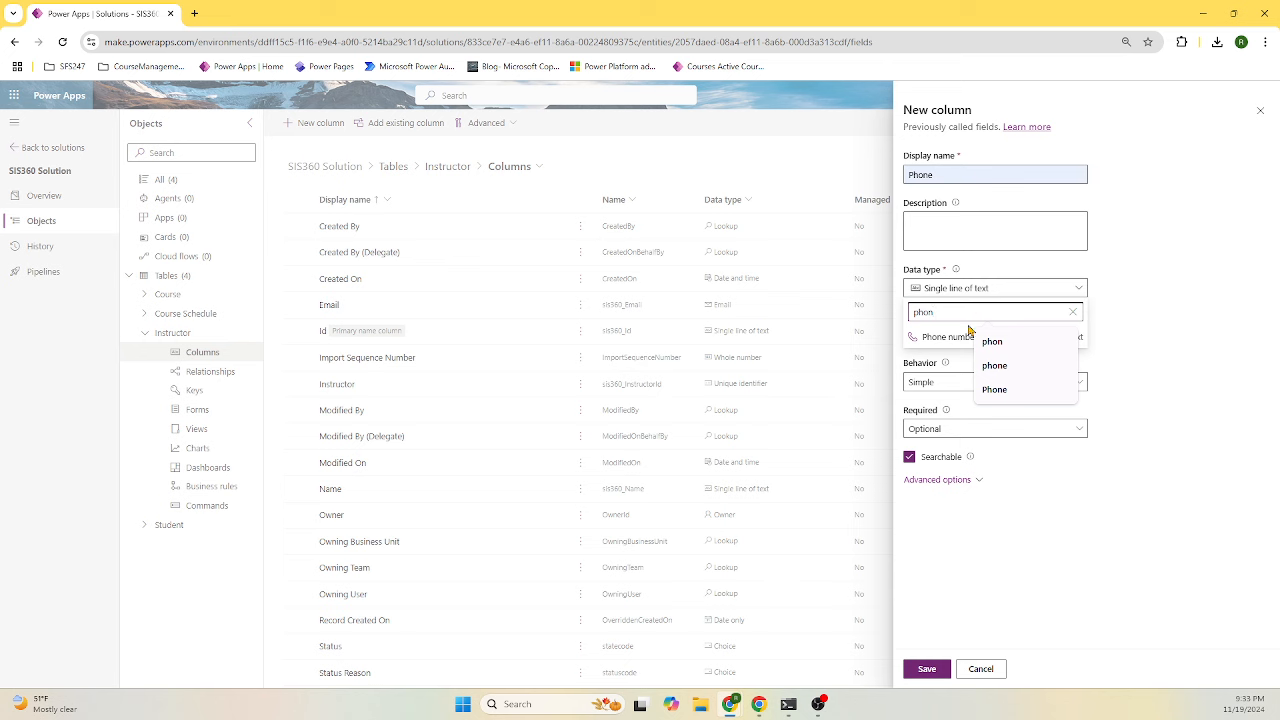
pyautogui.click(962, 337)
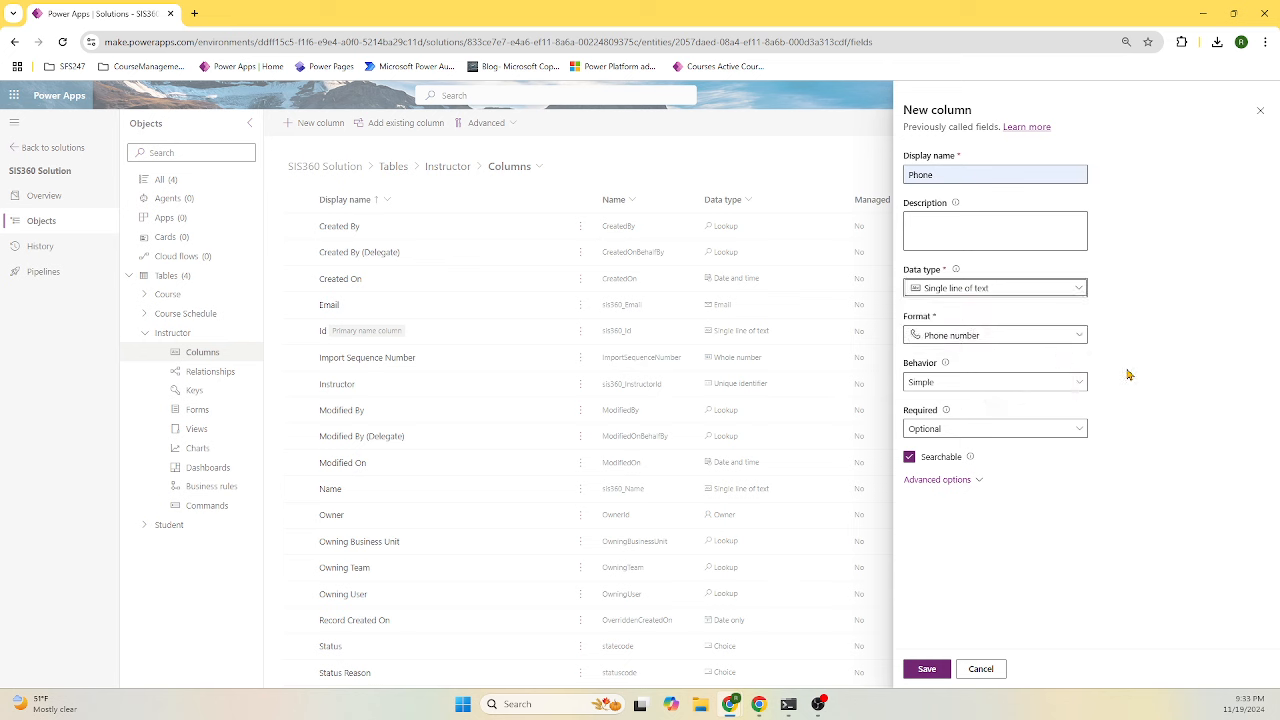
pyautogui.click(1040, 430)
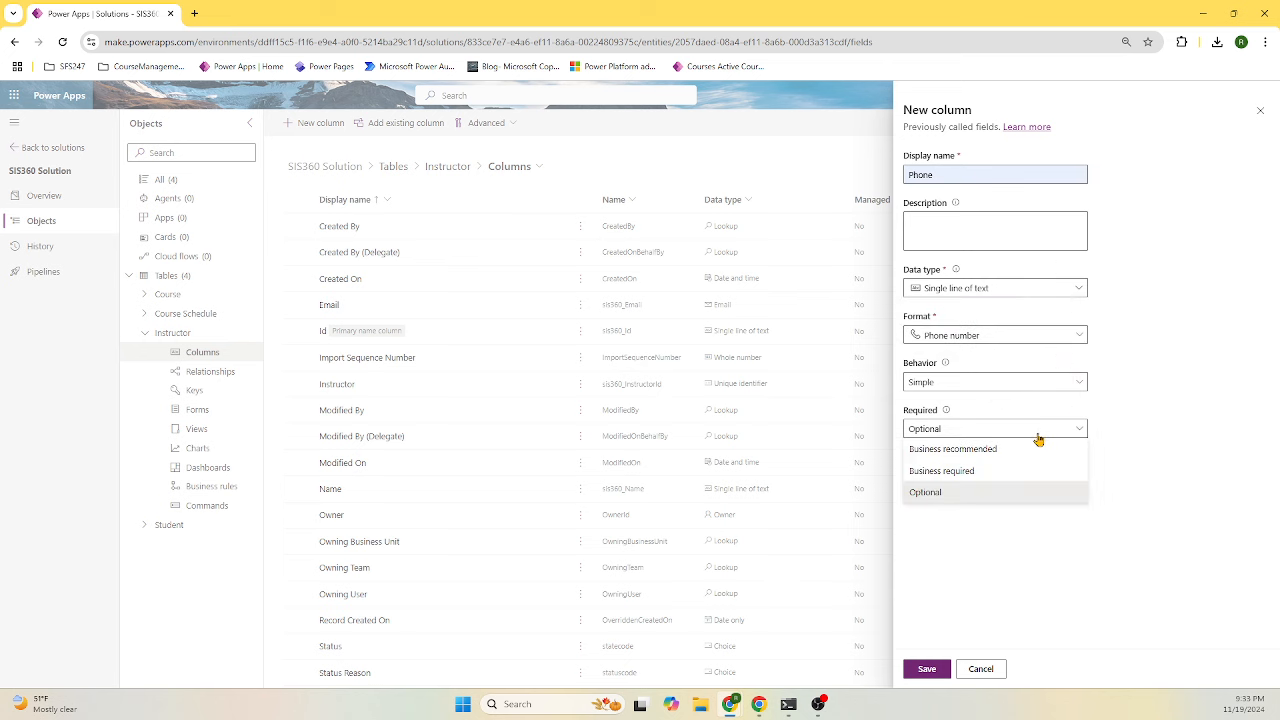
pyautogui.click(980, 493)
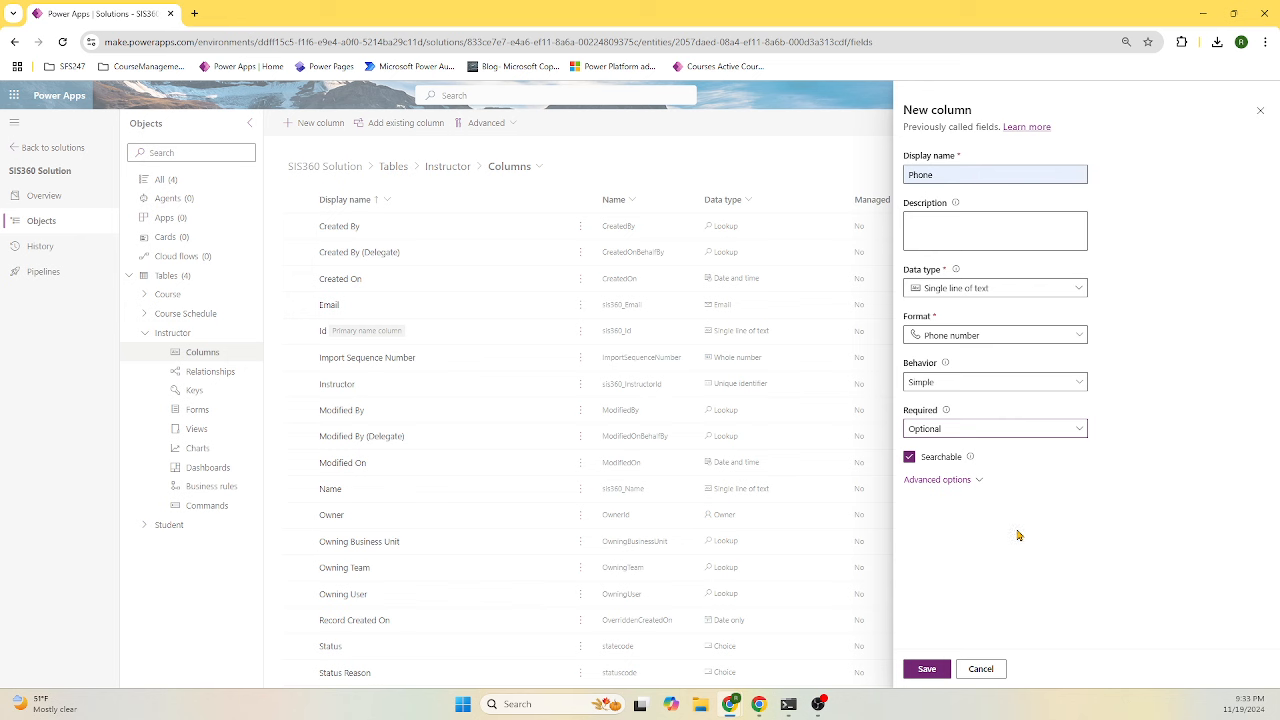
pyautogui.click(927, 669)
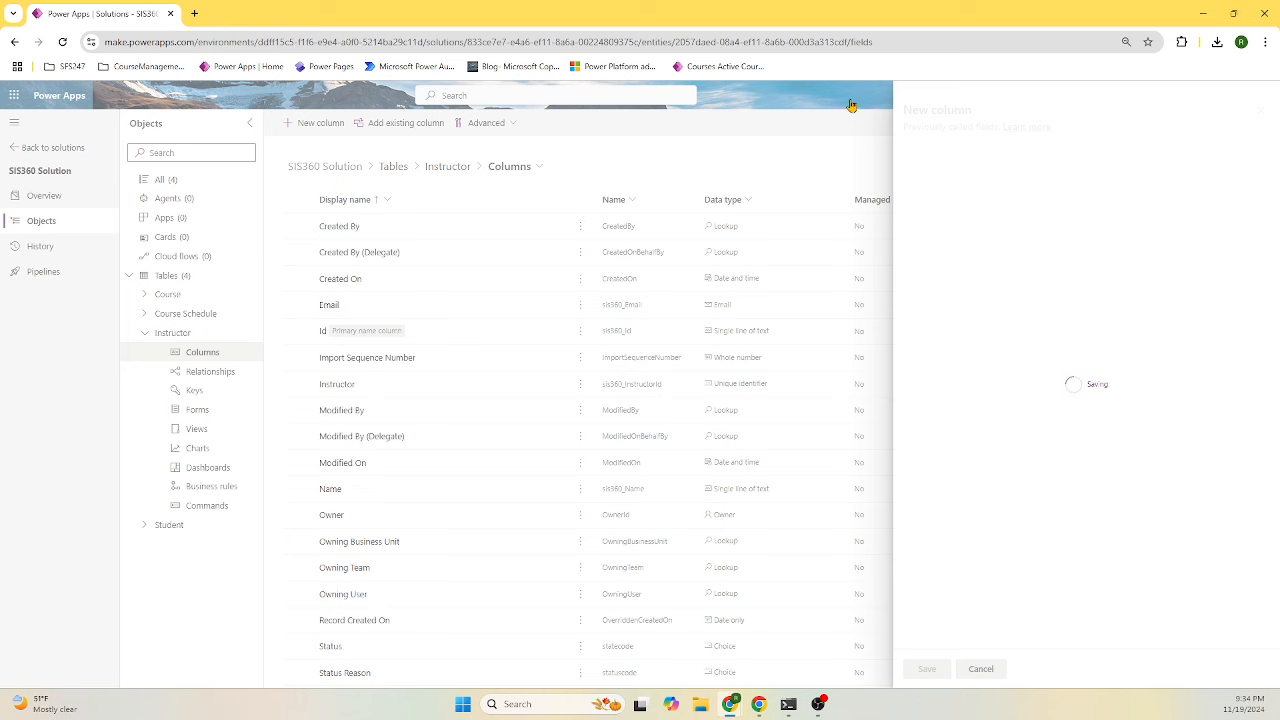
pyautogui.click(318, 123)
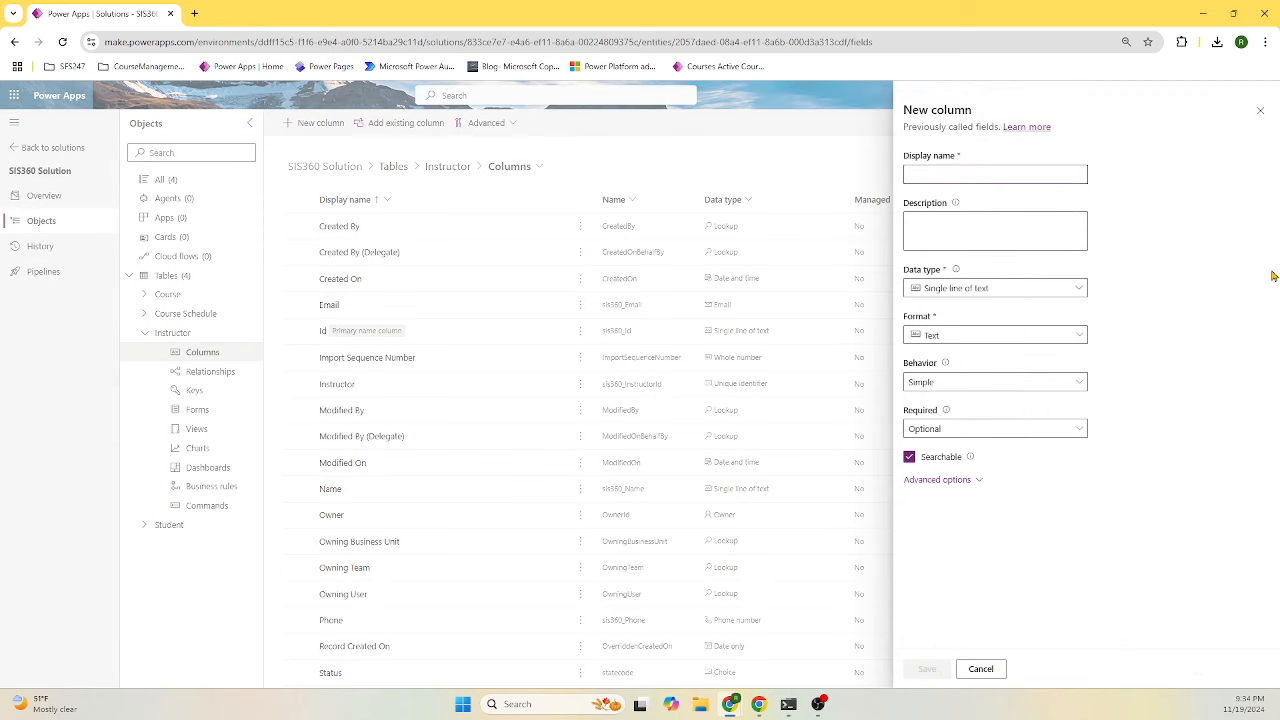
# - Name the new column Specialization and make it a local choice column
pyautogui.click(998, 176)
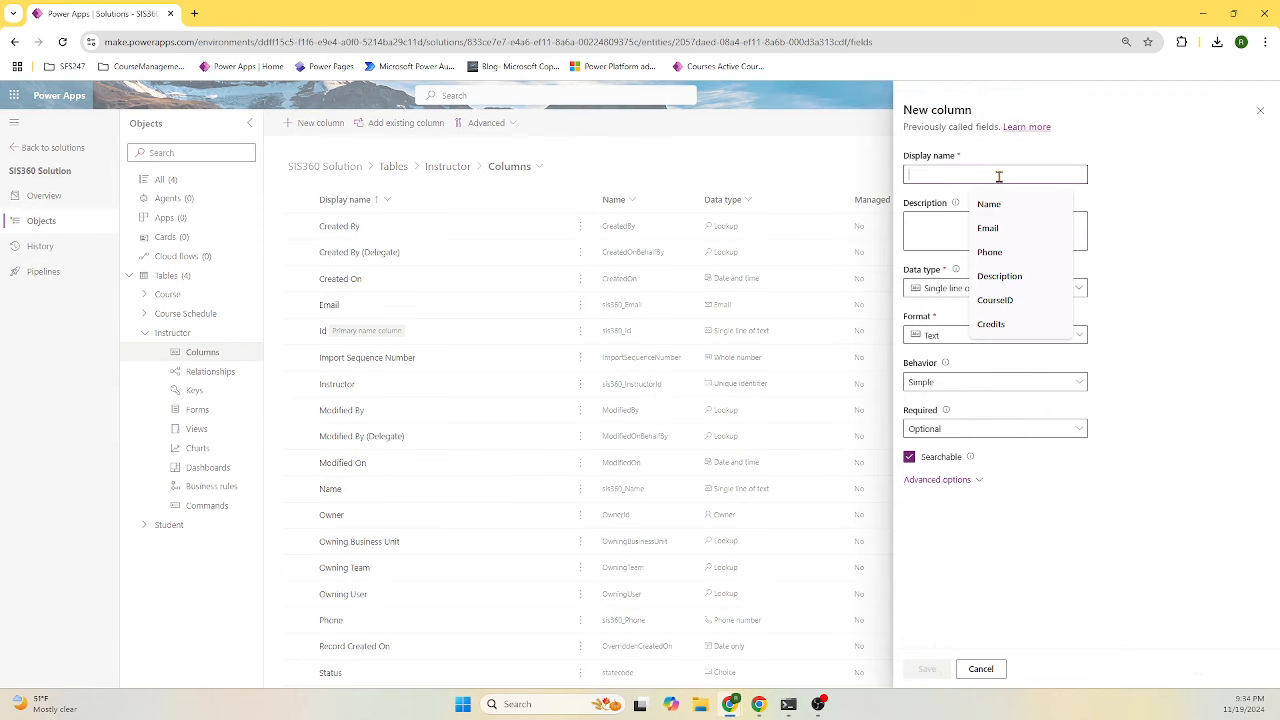
pyautogui.write('S')
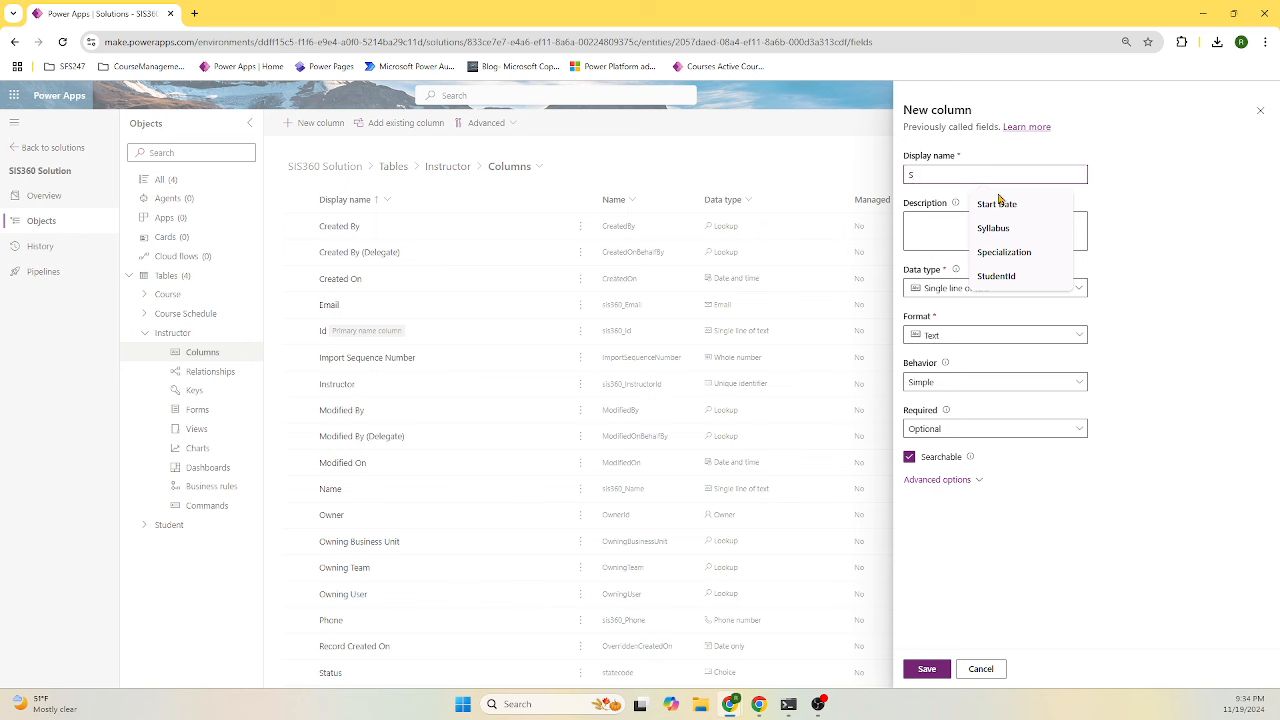
pyautogui.click(1055, 251)
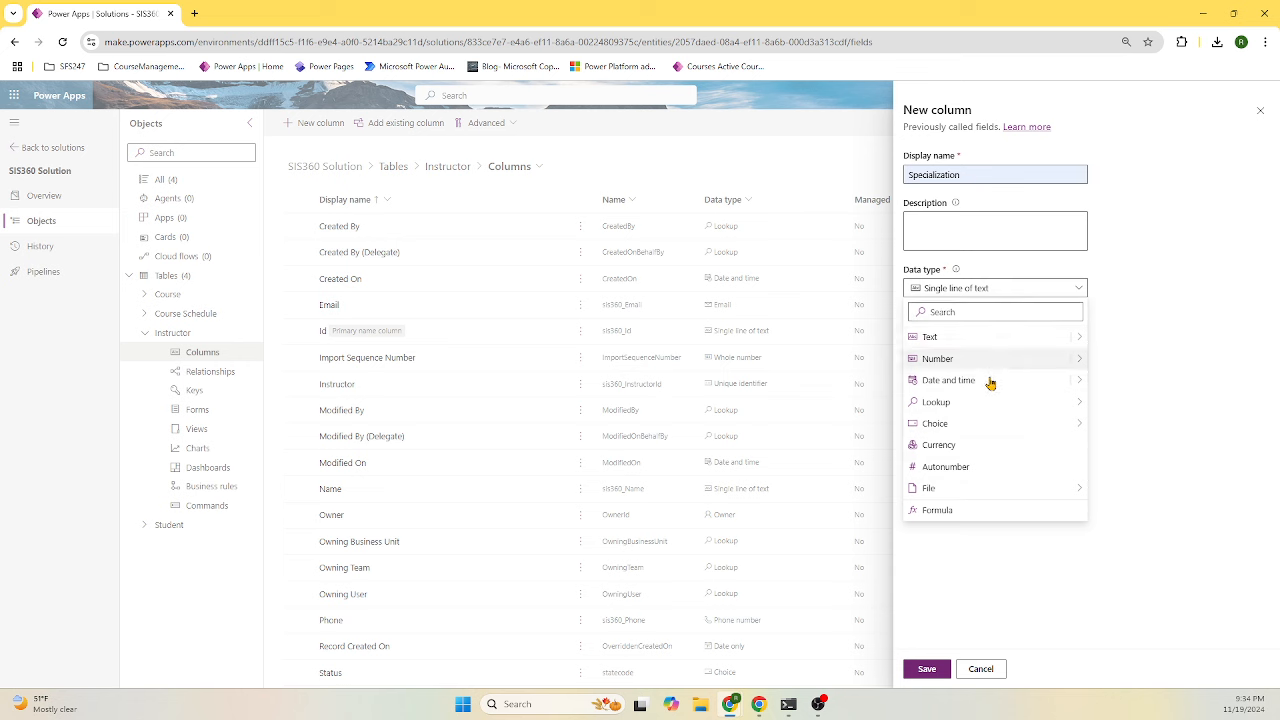
pyautogui.moveTo(984, 428)
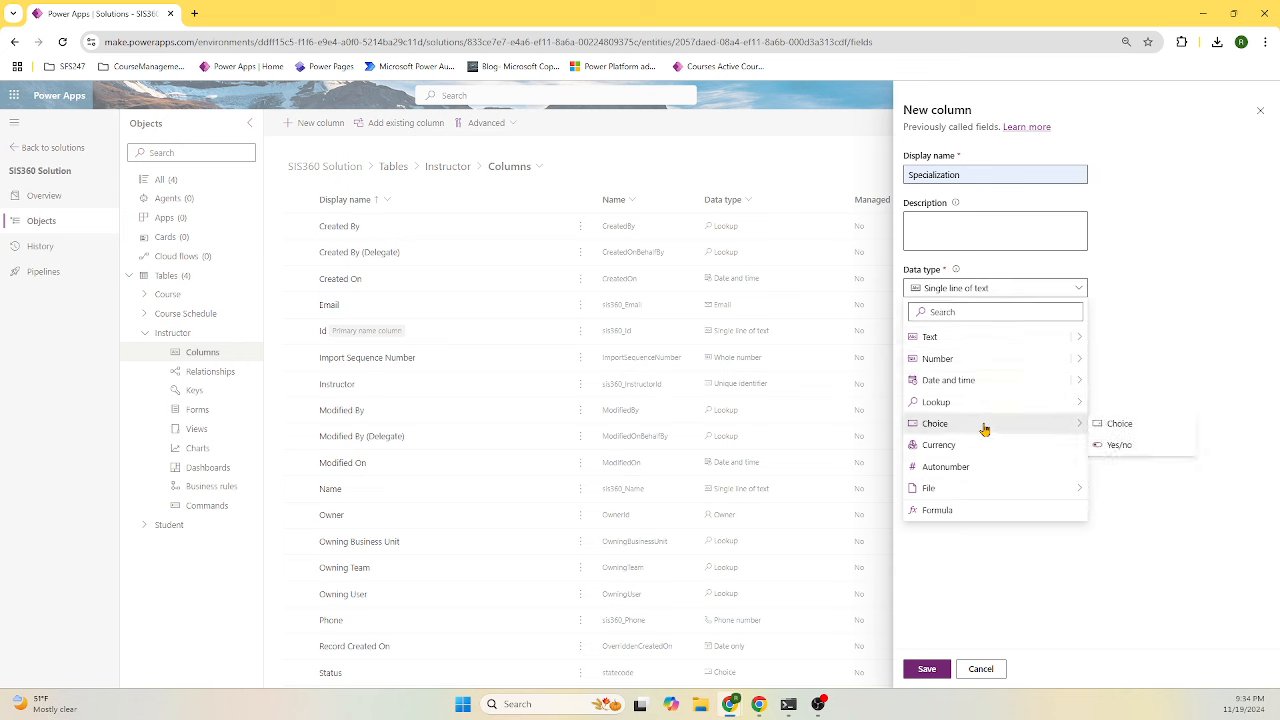
pyautogui.click(1115, 428)
pyautogui.click(910, 516)
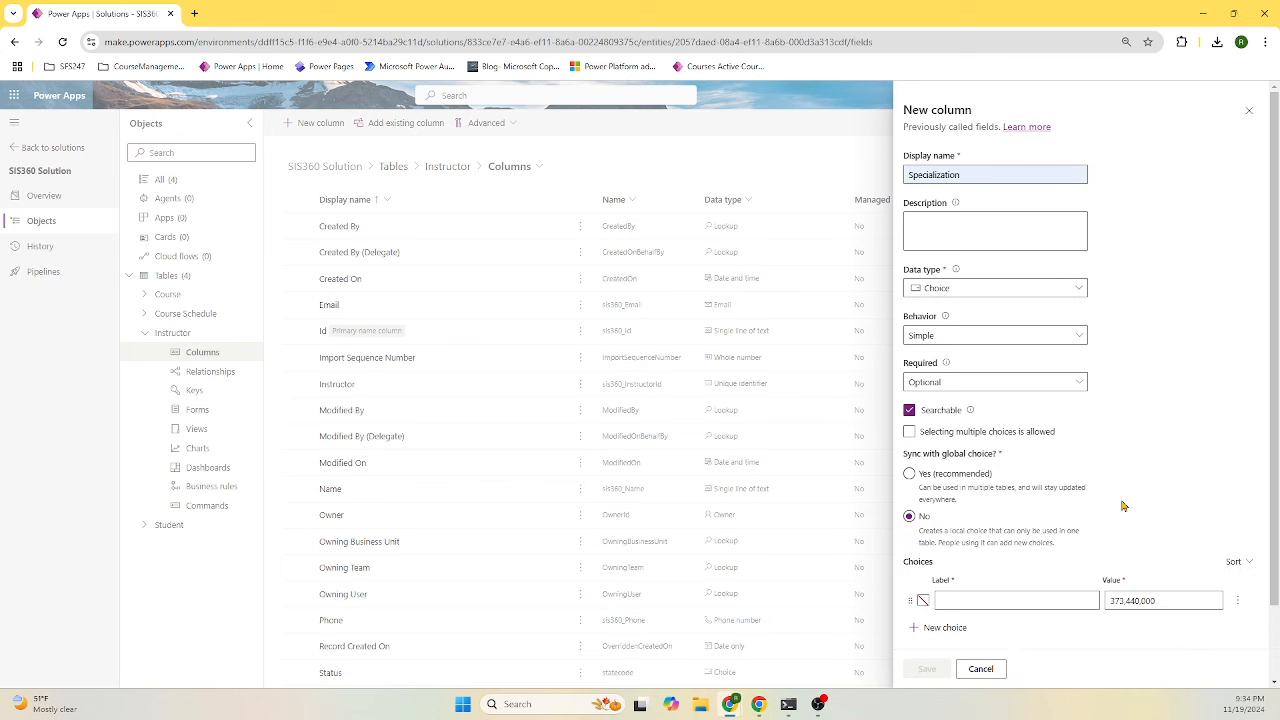
pyautogui.scroll(-1, 1100, 495)
# - Enter choices Arts, Science, Technology and Business, and save the column
pyautogui.click(1018, 514)
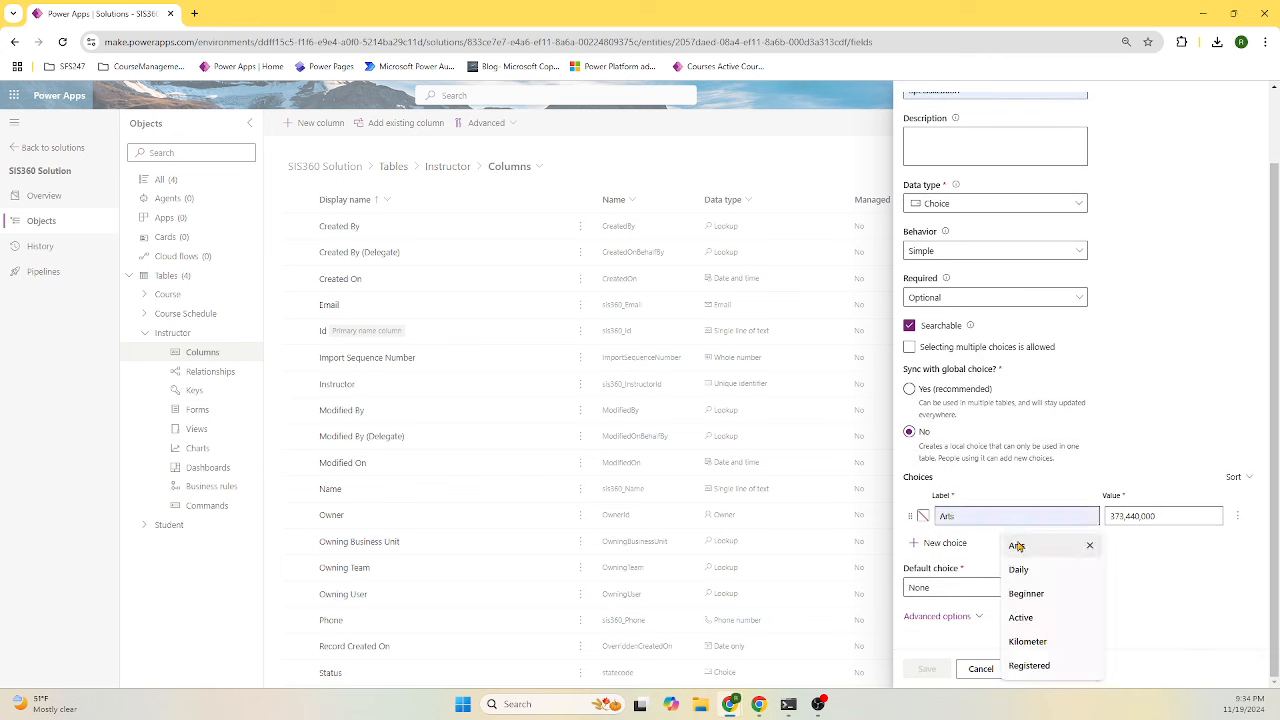
pyautogui.click(1017, 545)
pyautogui.click(945, 543)
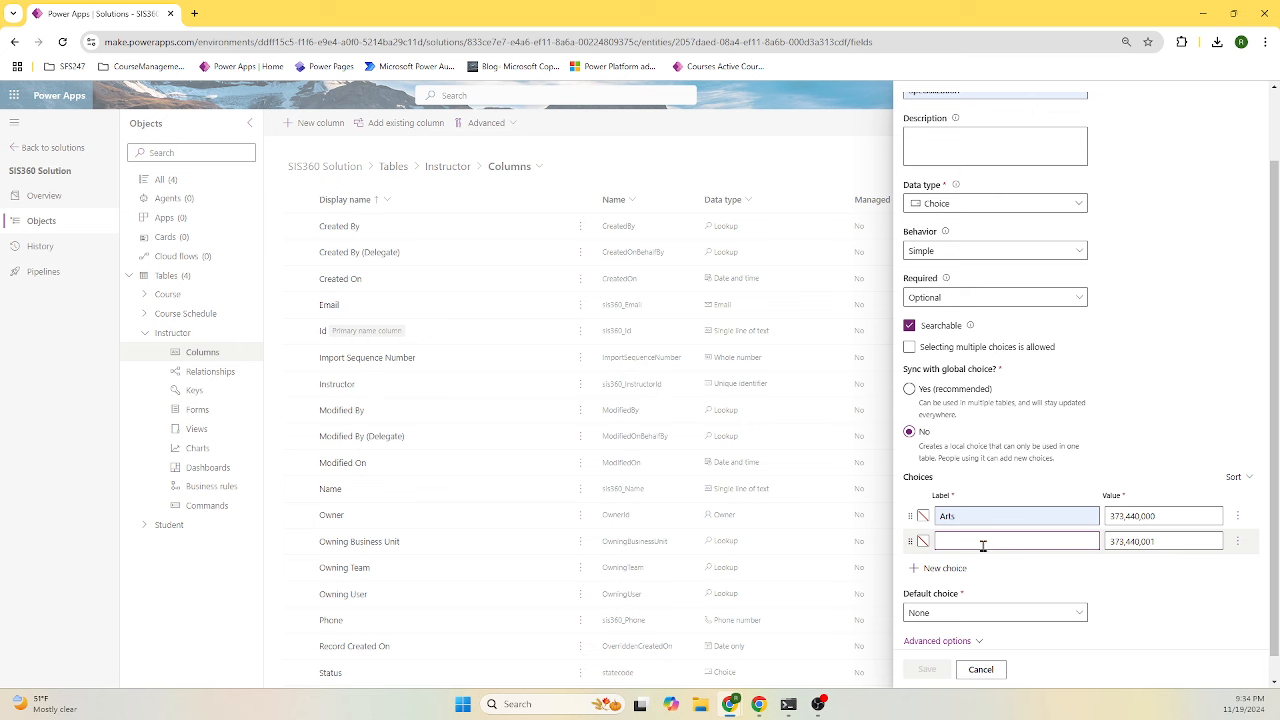
pyautogui.click(983, 542)
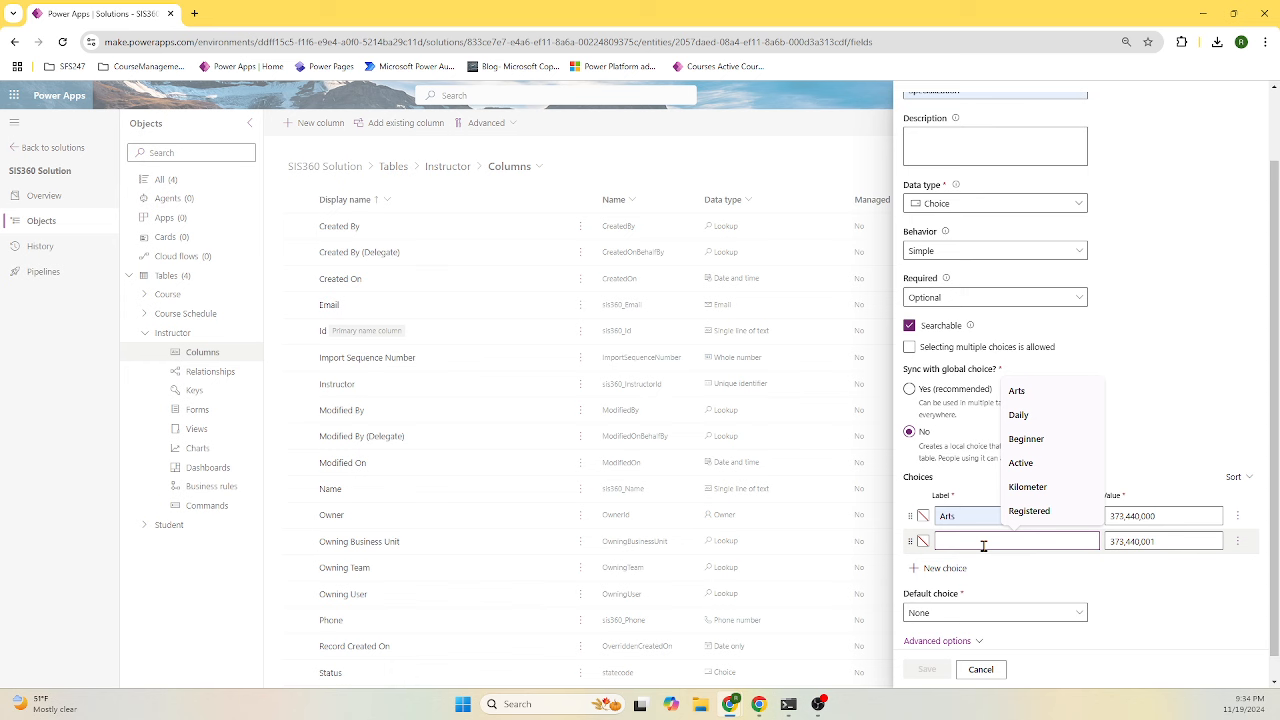
pyautogui.write('Science')
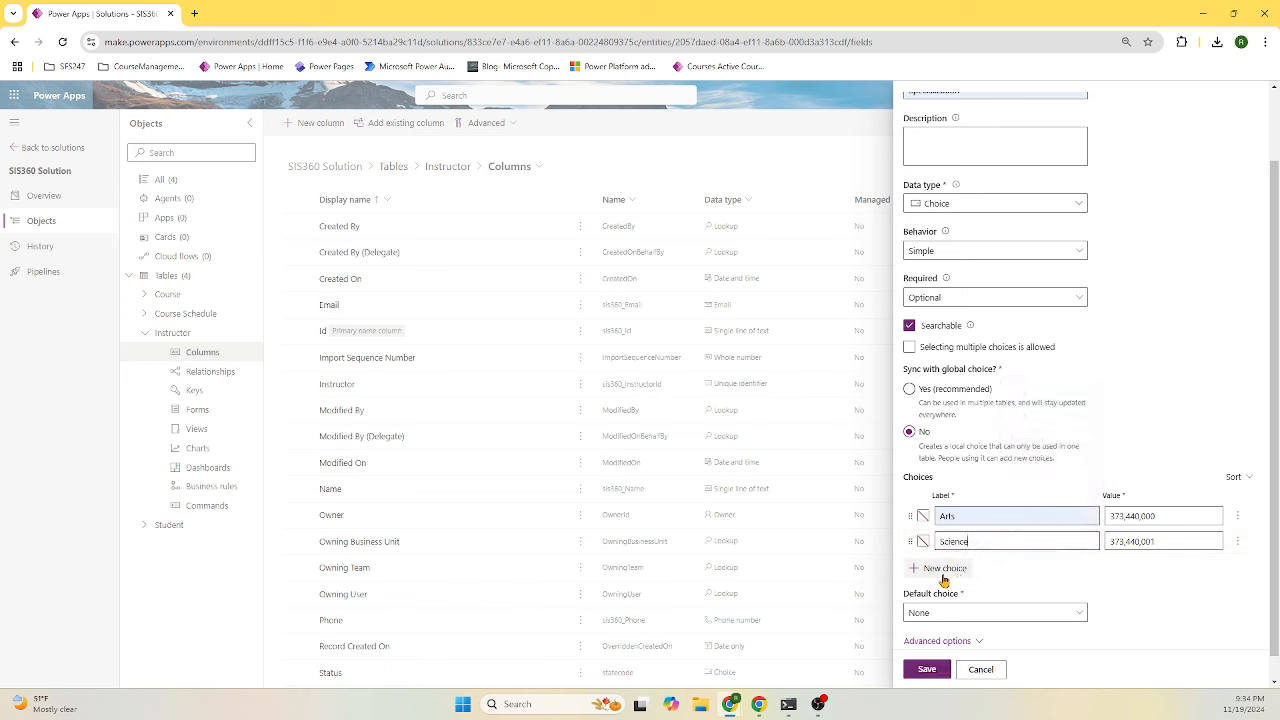
pyautogui.click(945, 568)
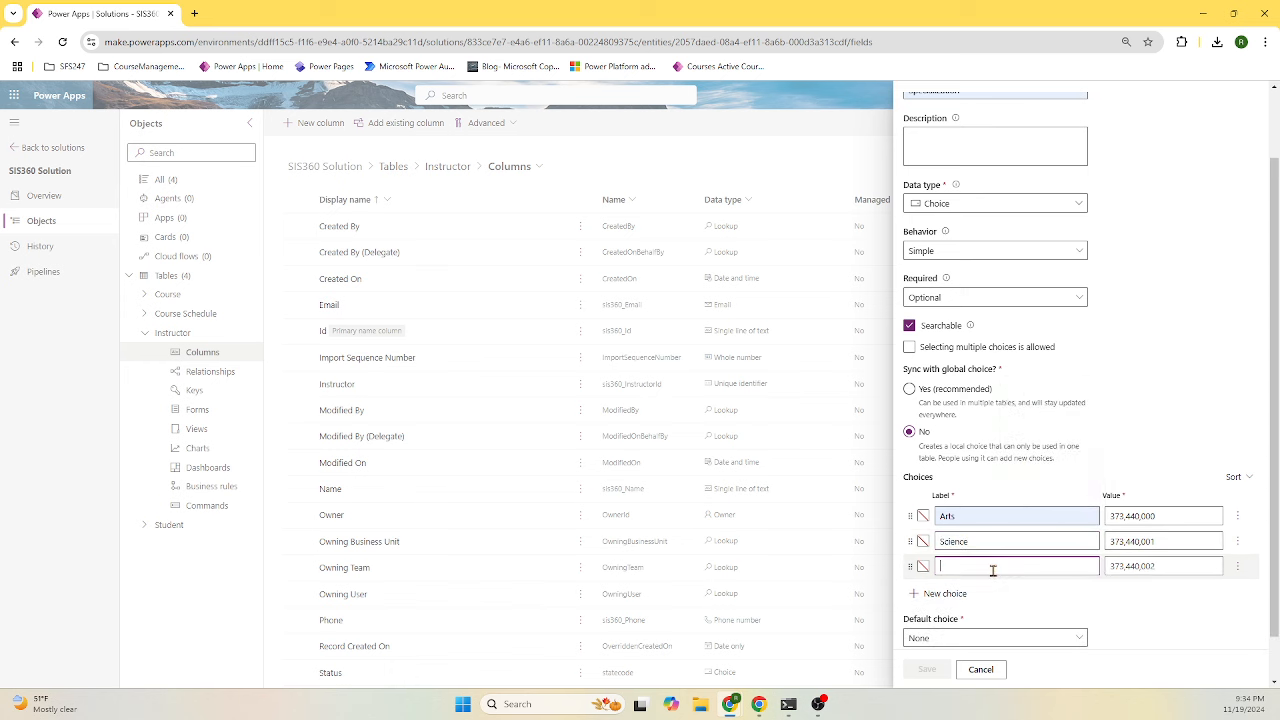
pyautogui.click(991, 566)
pyautogui.write('Technol')
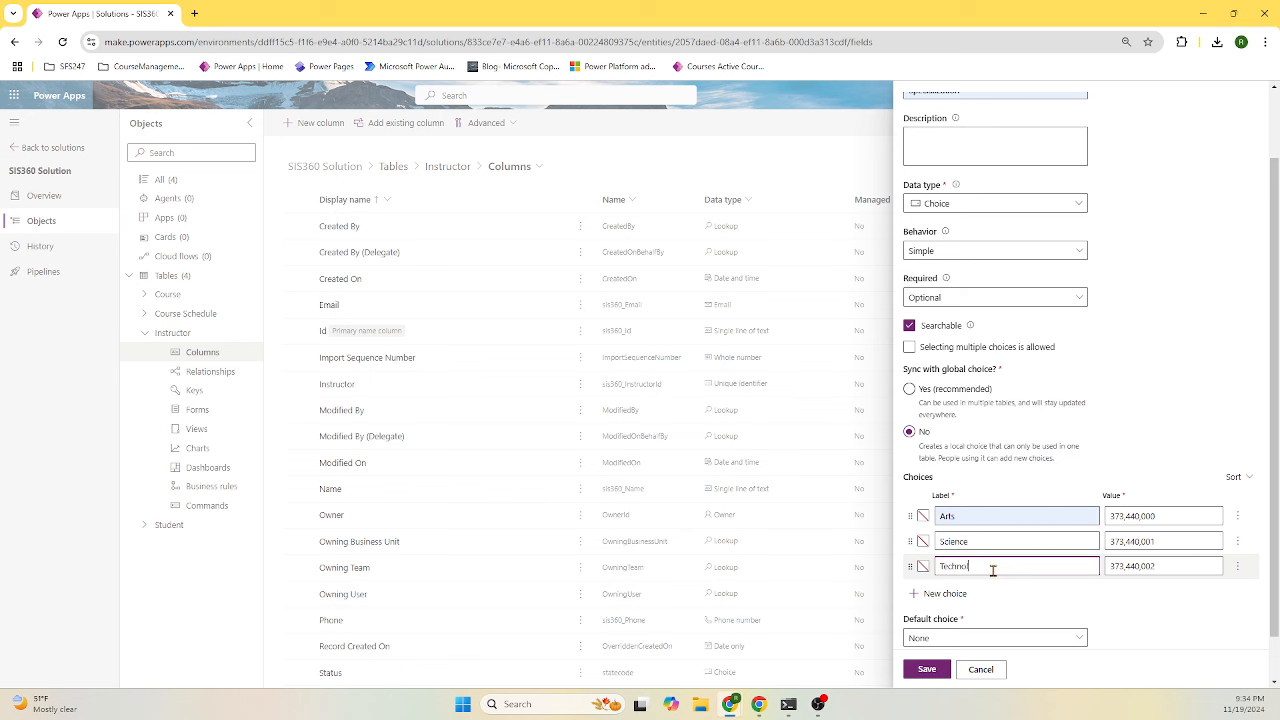
pyautogui.write('ogy')
pyautogui.click(945, 593)
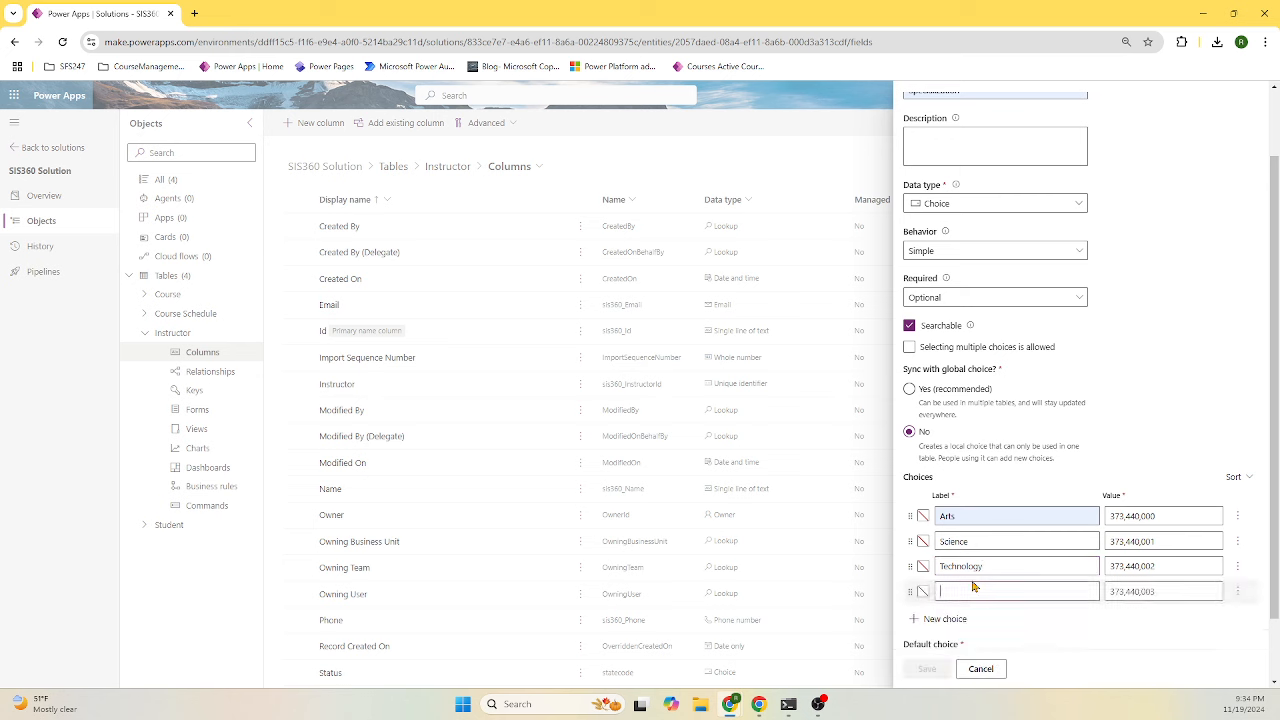
pyautogui.click(972, 592)
pyautogui.write('Business')
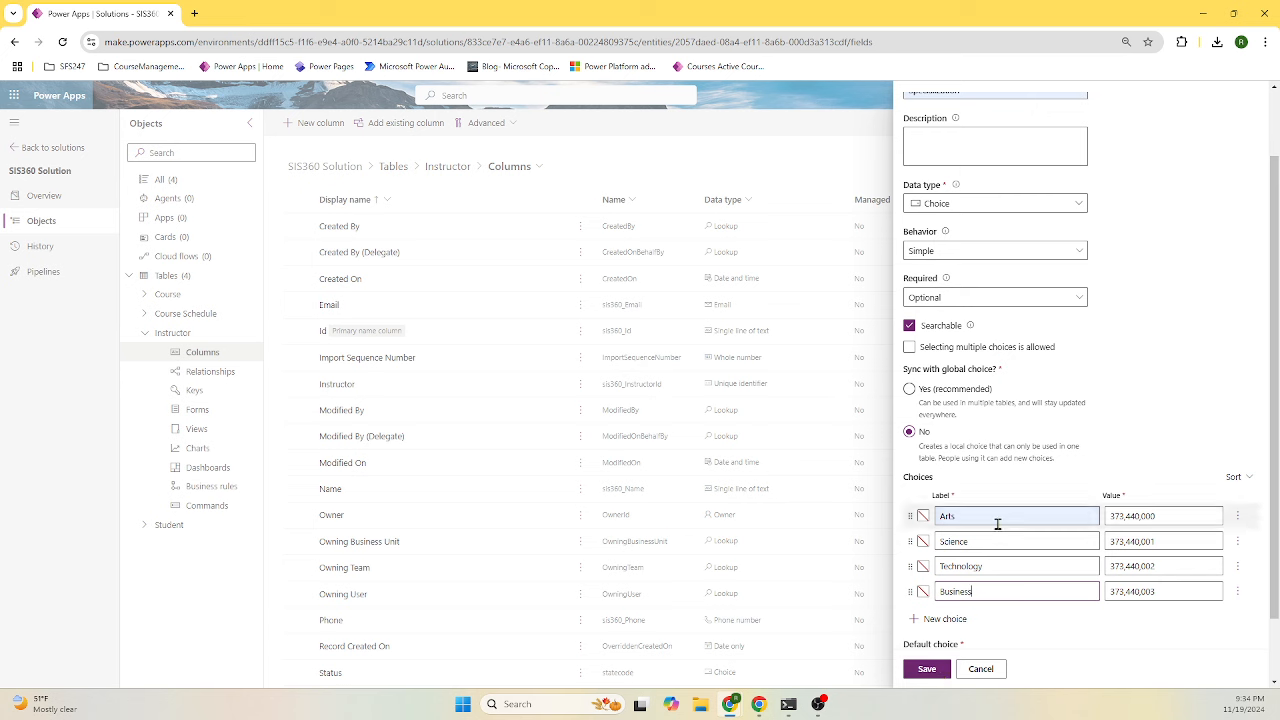
pyautogui.click(931, 668)
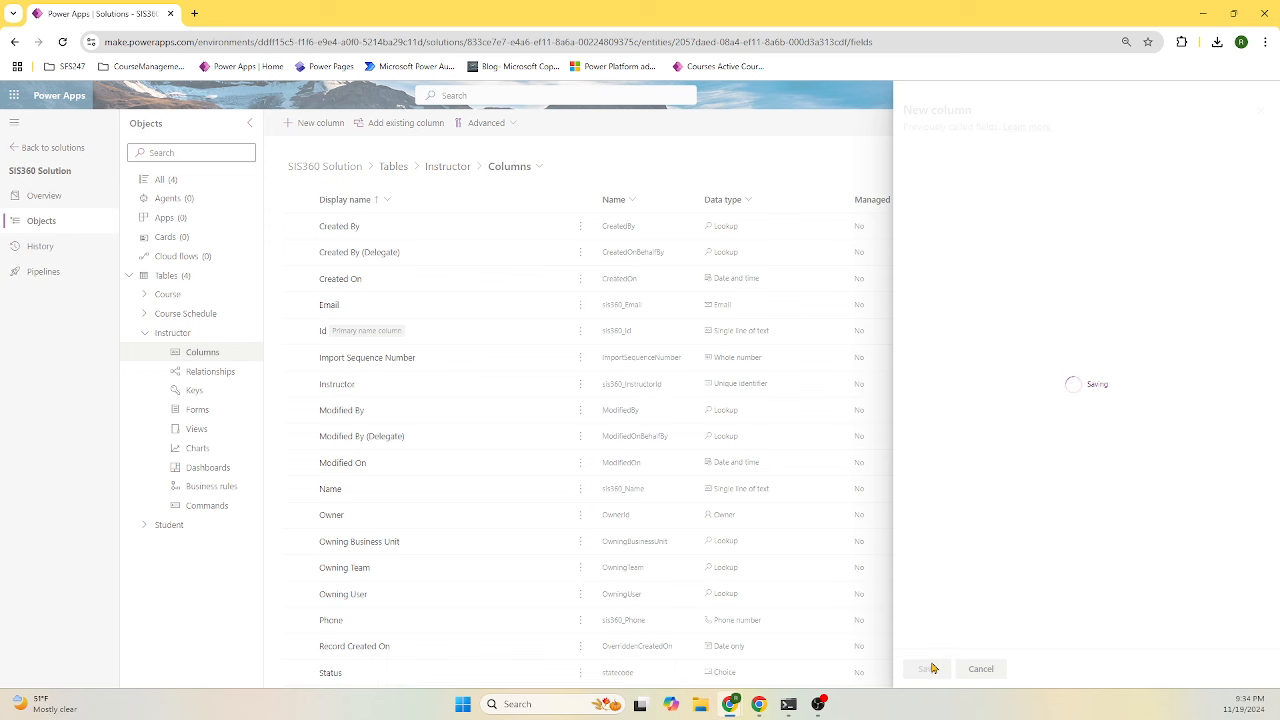
# - Create a new Instructor column named CourseID with the Lookup data type
pyautogui.click(329, 127)
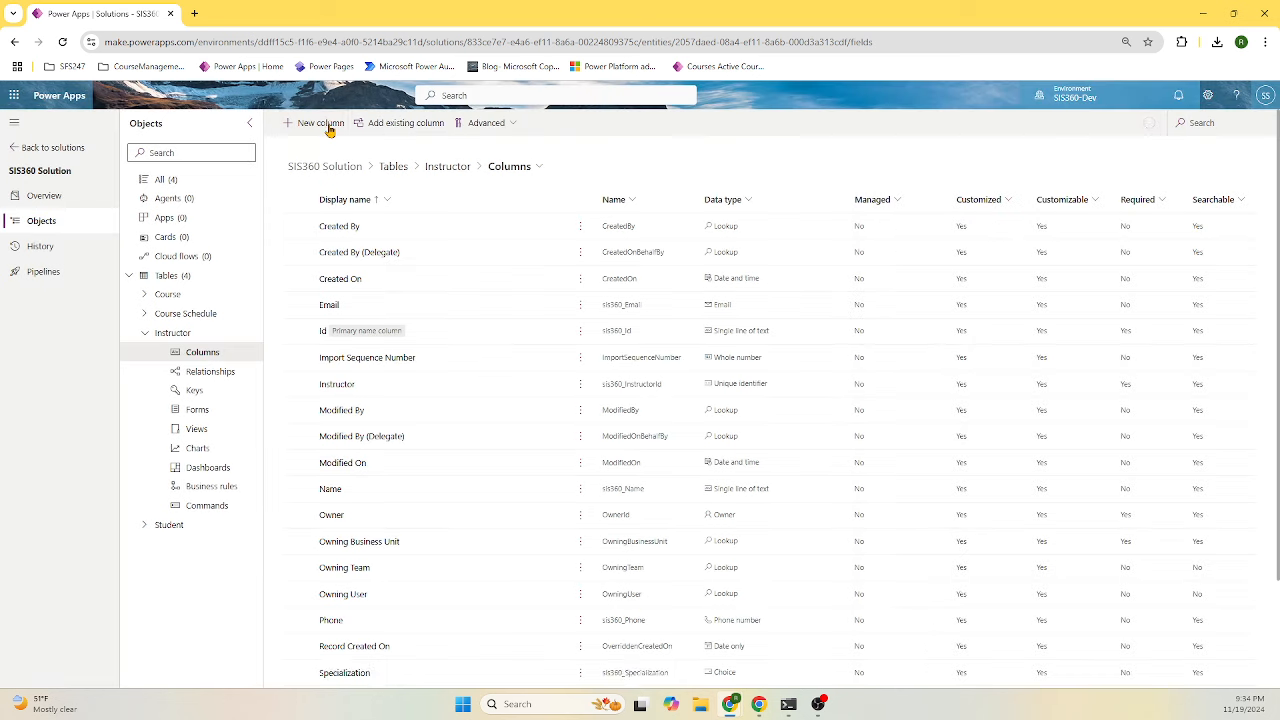
pyautogui.click(996, 172)
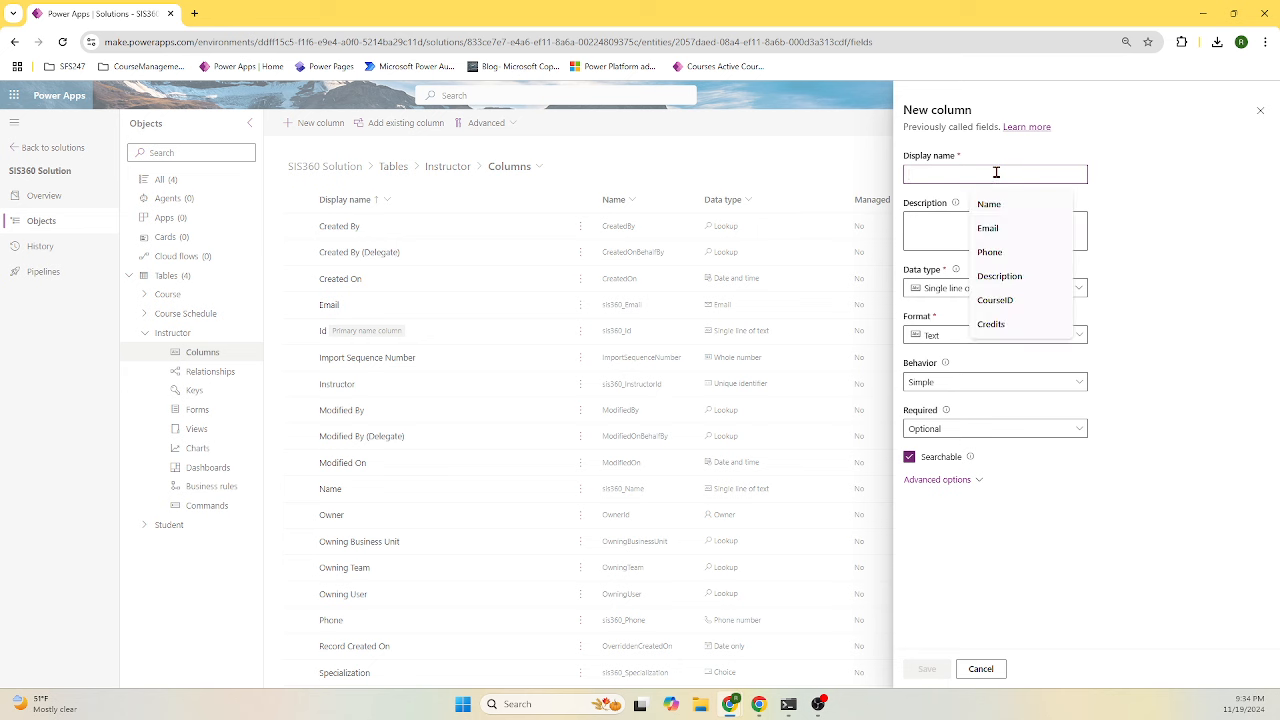
pyautogui.write('CourseID')
pyautogui.click(996, 203)
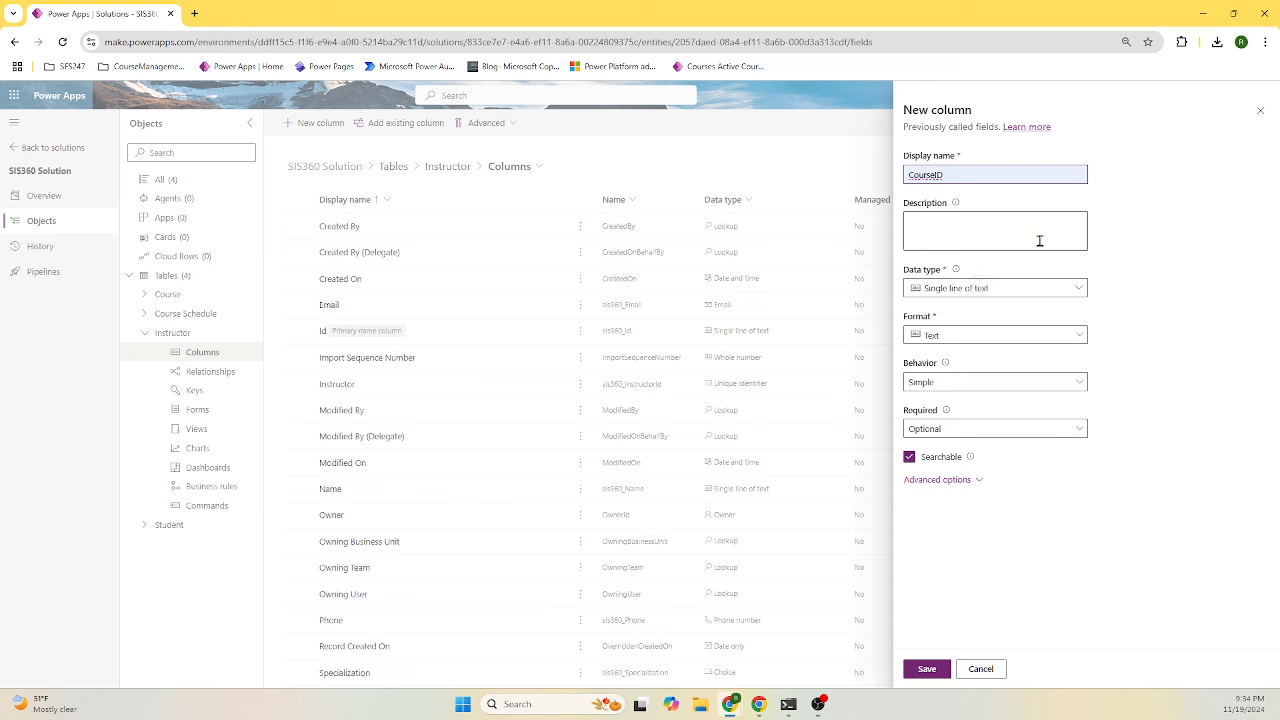
pyautogui.click(1036, 290)
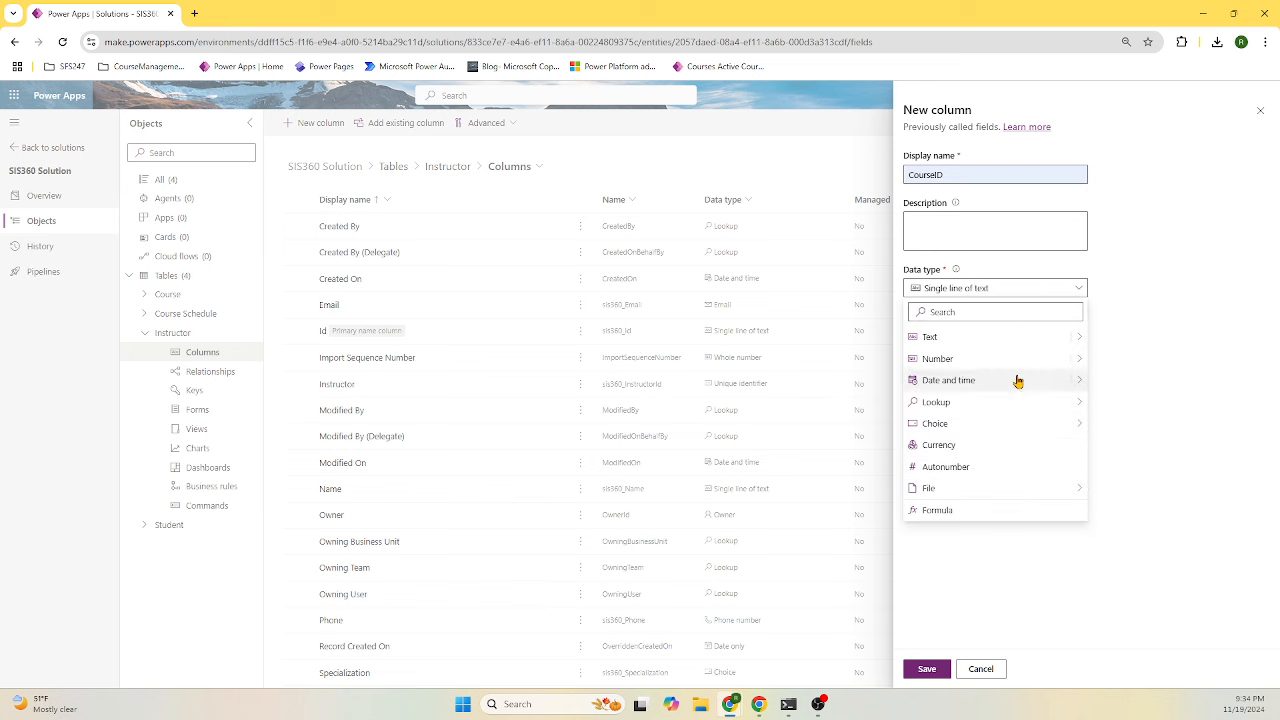
pyautogui.moveTo(1014, 402)
pyautogui.click(1120, 403)
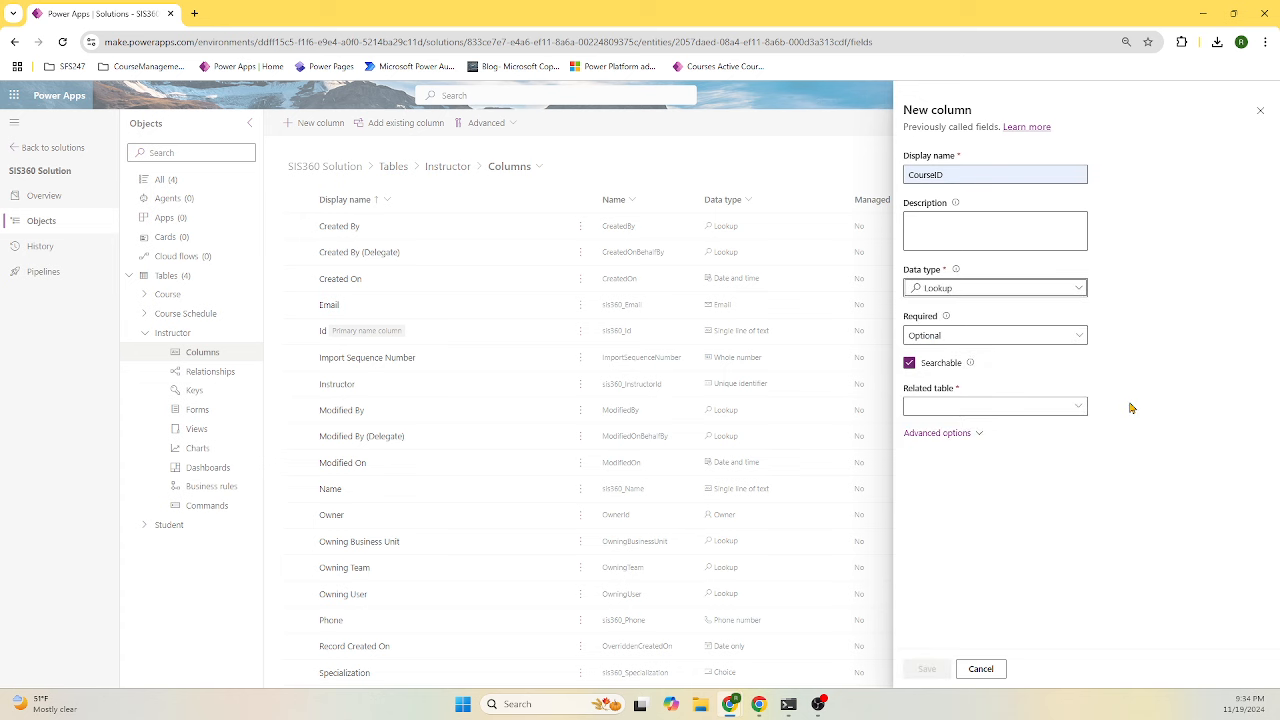
# - Relate CourseID to the Course table, keep it optional, and save
pyautogui.click(972, 404)
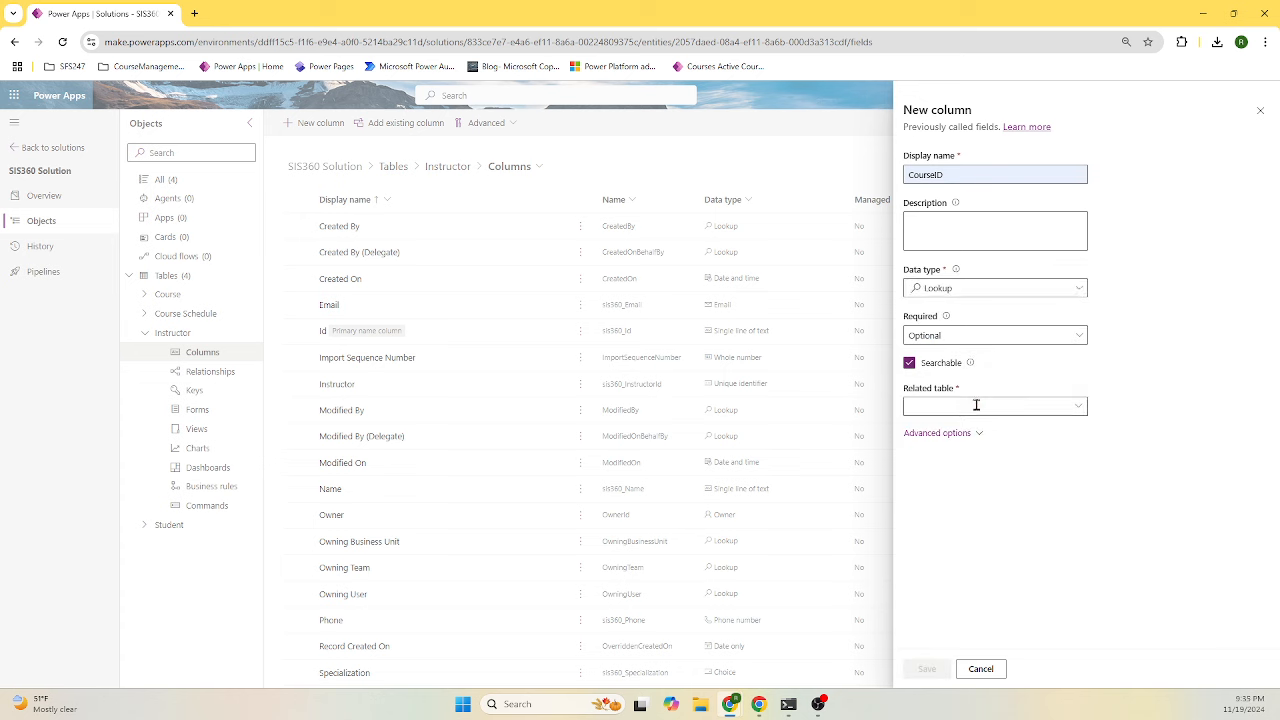
pyautogui.write('cour')
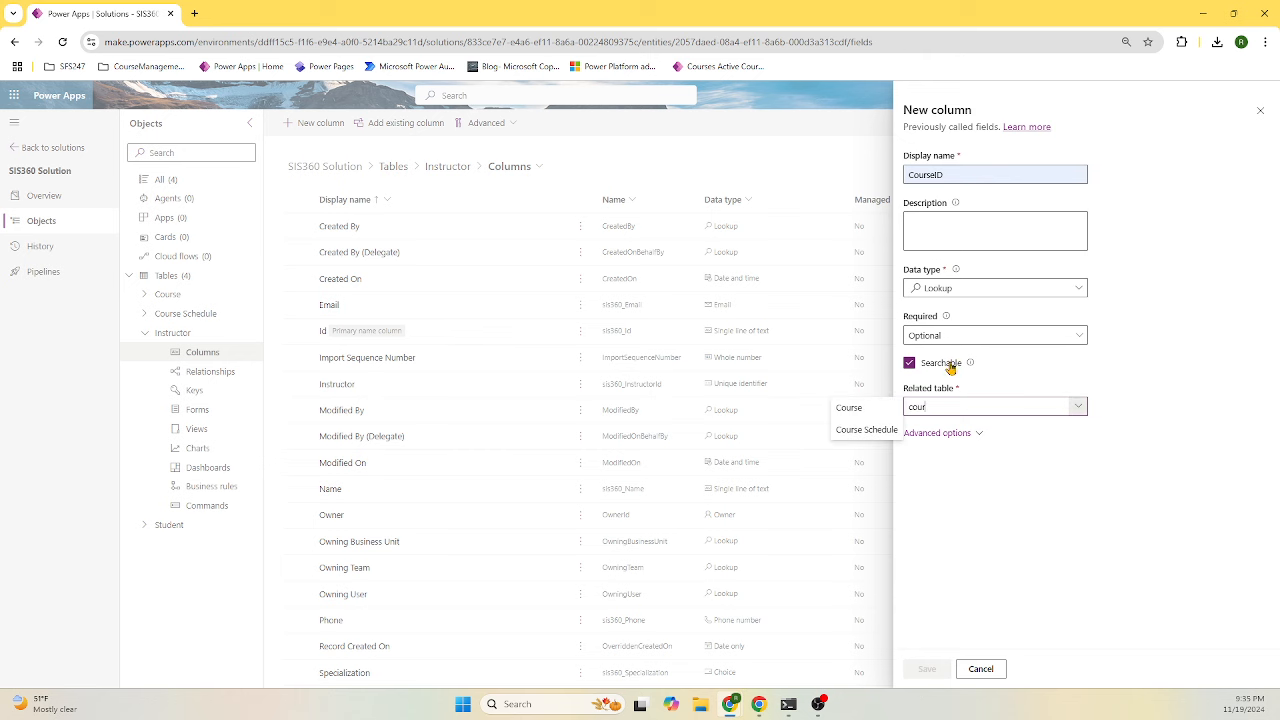
pyautogui.click(872, 409)
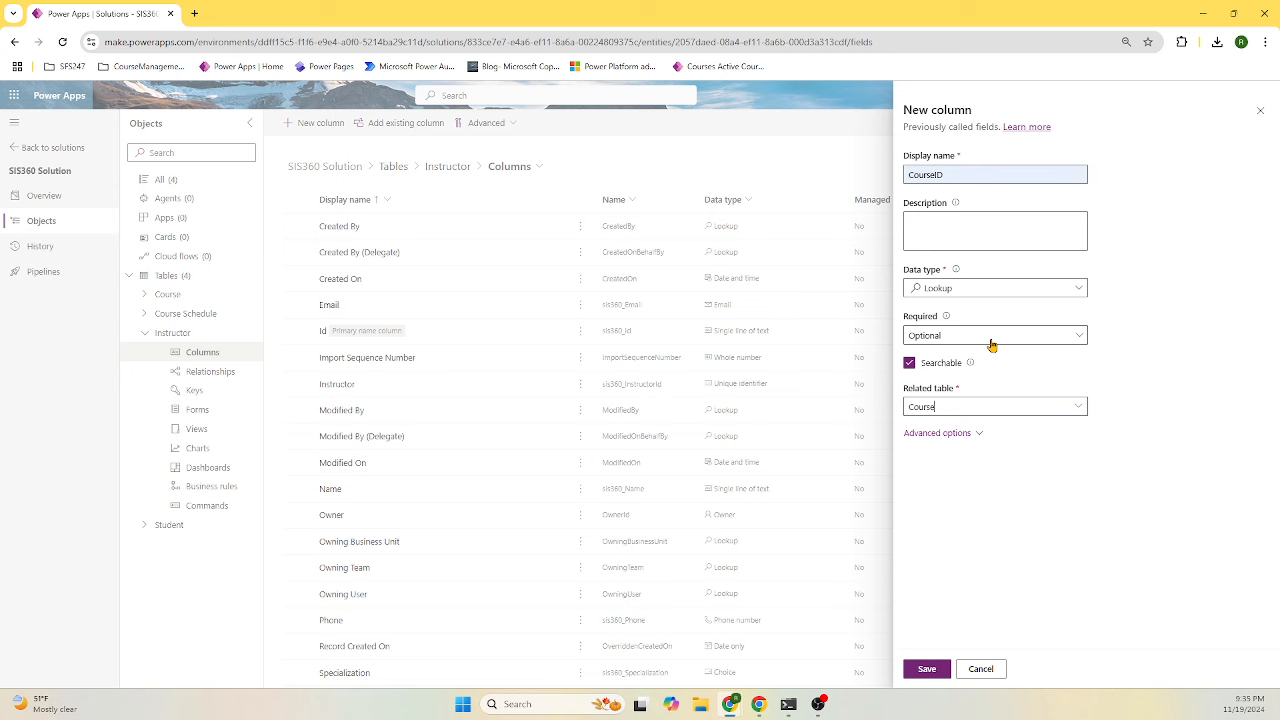
pyautogui.click(937, 407)
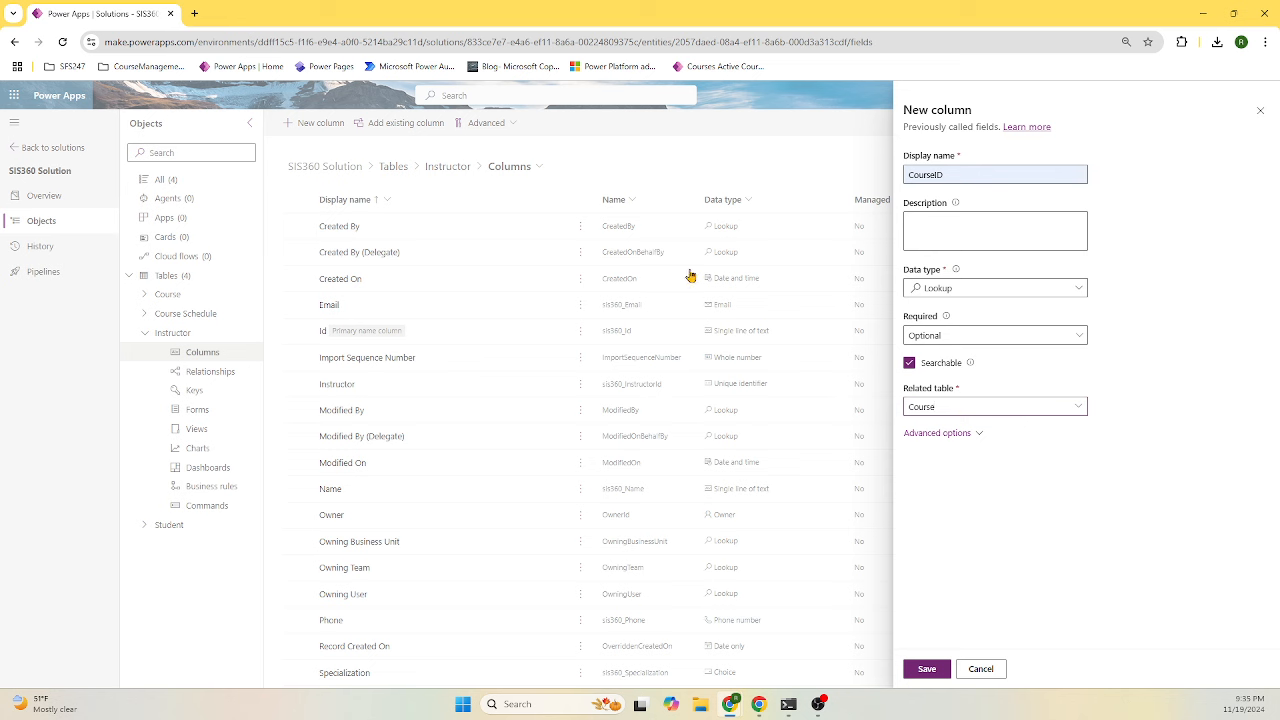
pyautogui.click(1063, 338)
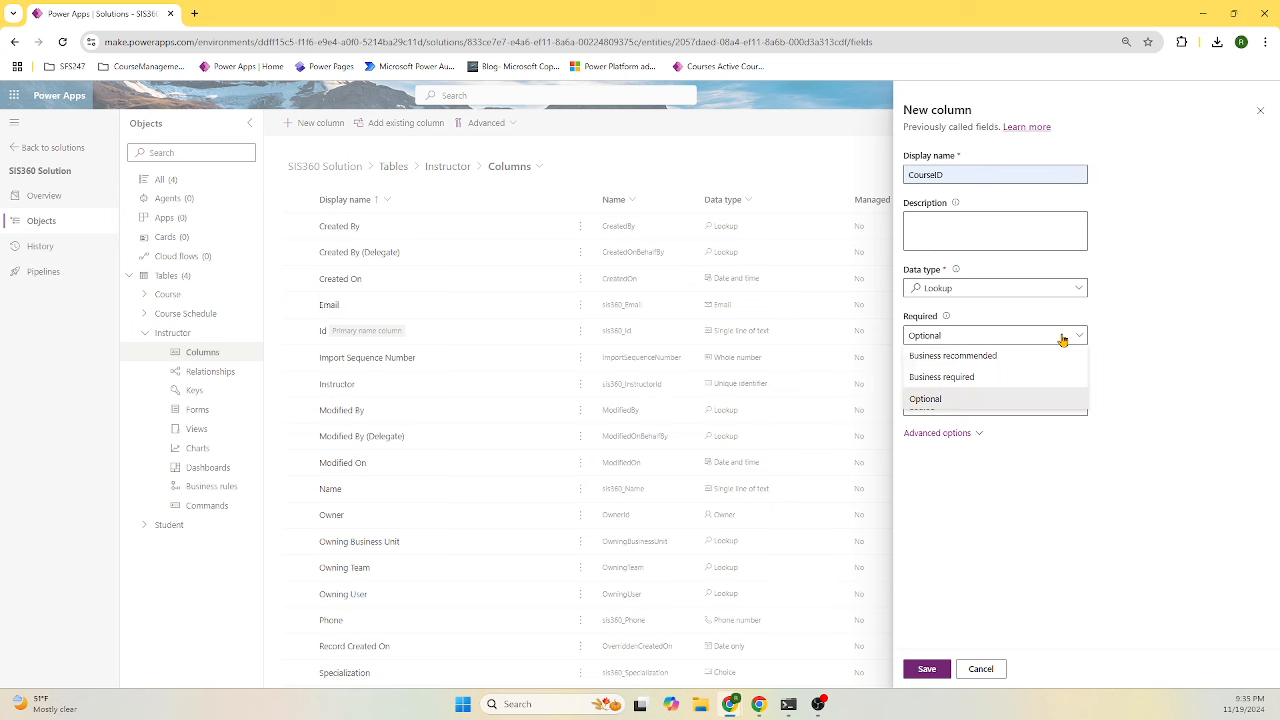
pyautogui.click(1063, 338)
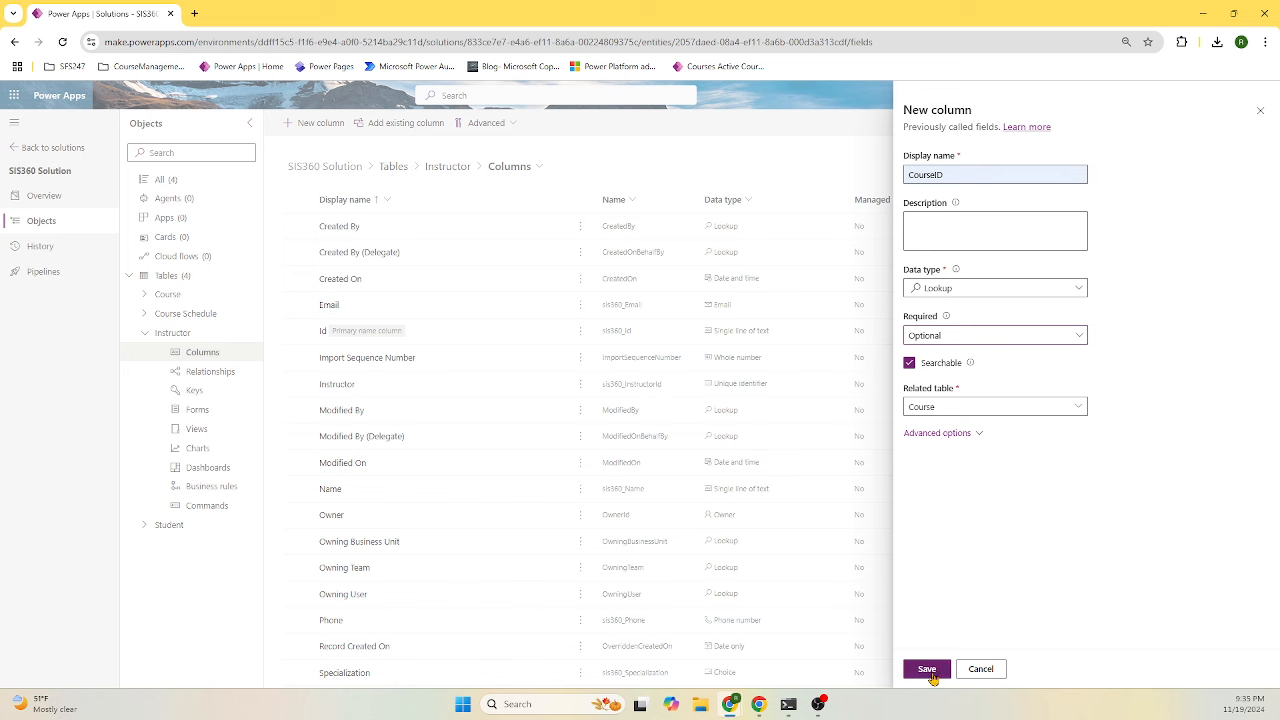
pyautogui.click(927, 669)
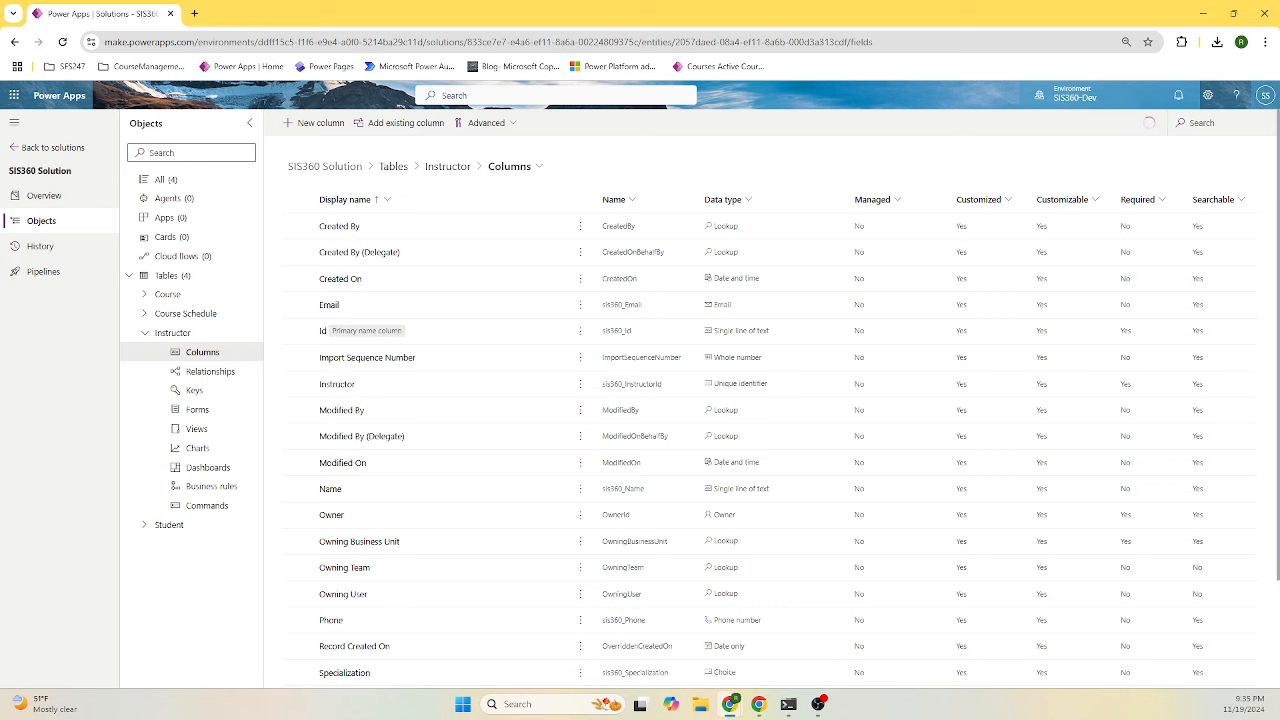
# - From the Tables list, start a new table with advanced properties
pyautogui.click(147, 333)
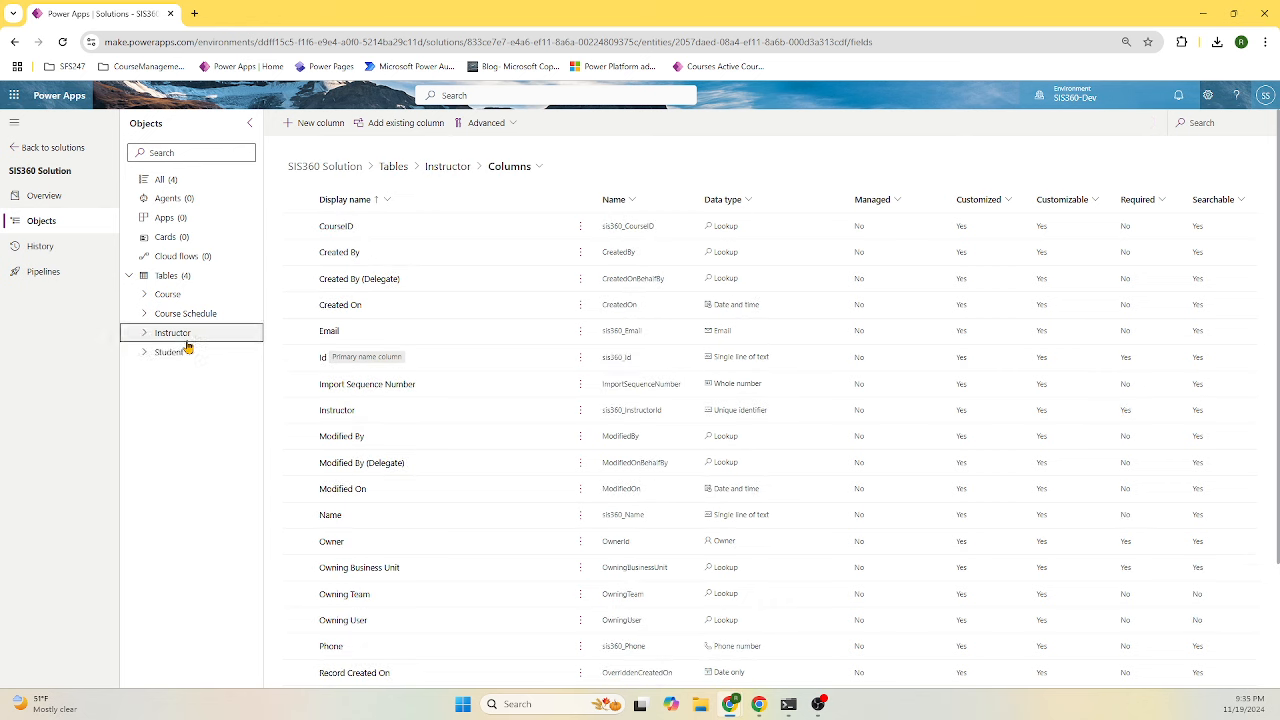
pyautogui.click(181, 280)
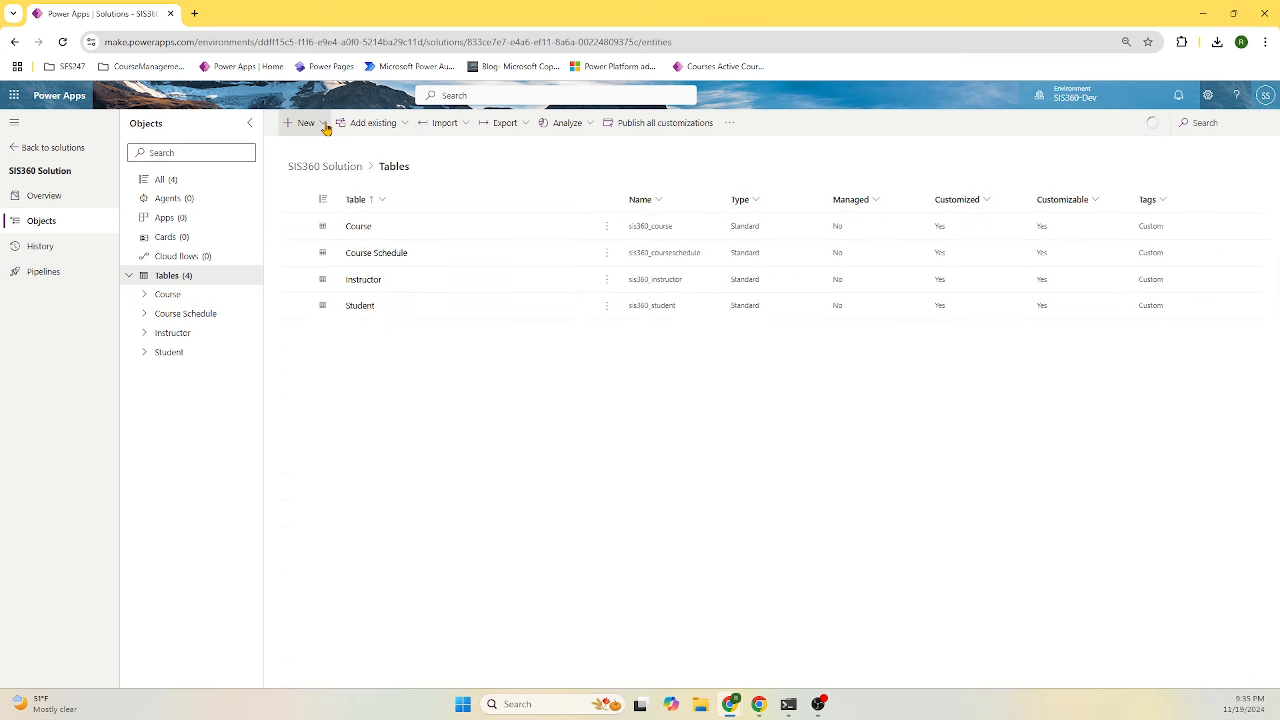
pyautogui.click(310, 124)
pyautogui.moveTo(338, 300)
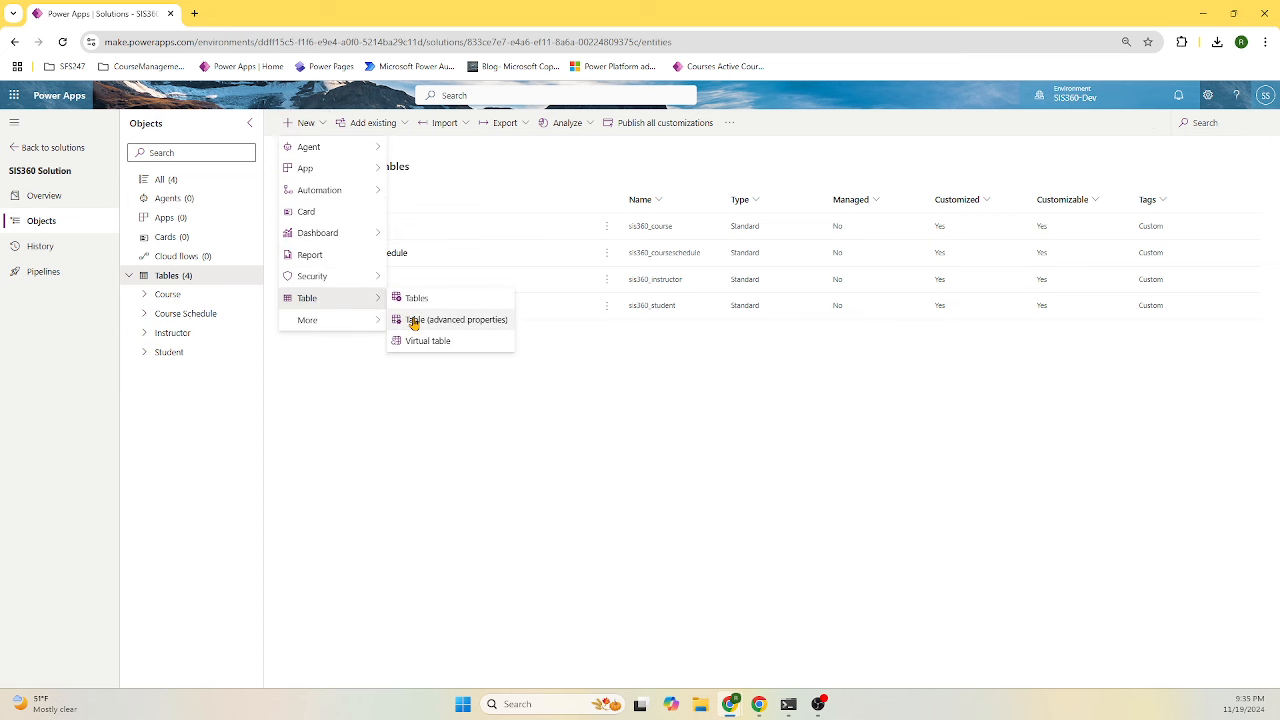
pyautogui.click(501, 316)
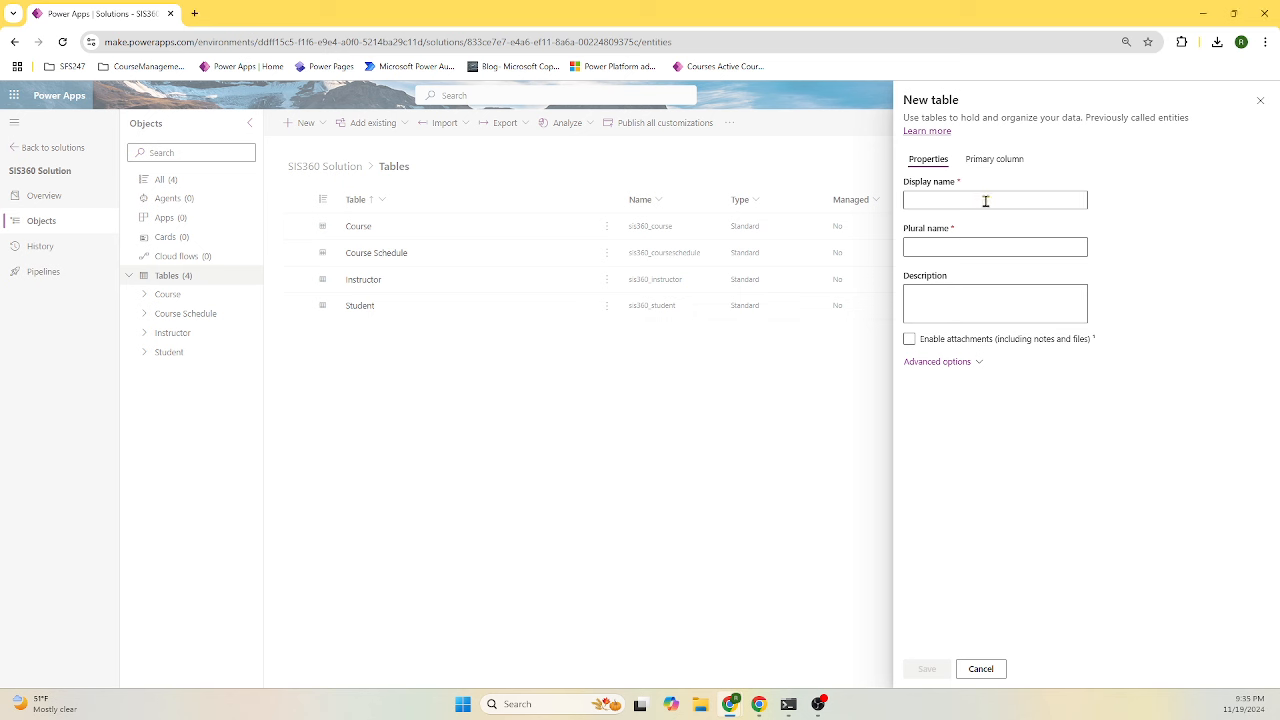
# - Name the table Enrollment, description Enrollments, primary column Id, and save it
pyautogui.write('Enrollments')
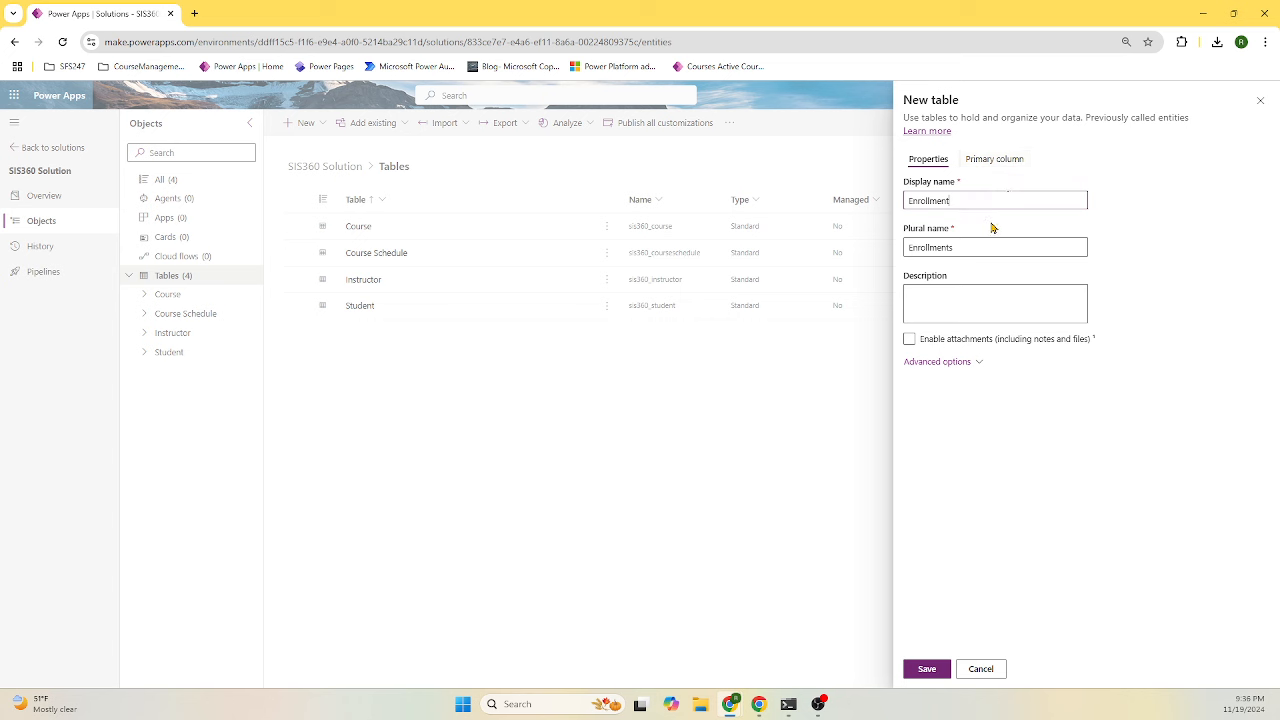
pyautogui.write('Enrollment')
pyautogui.click(997, 162)
pyautogui.doubleClick(938, 205)
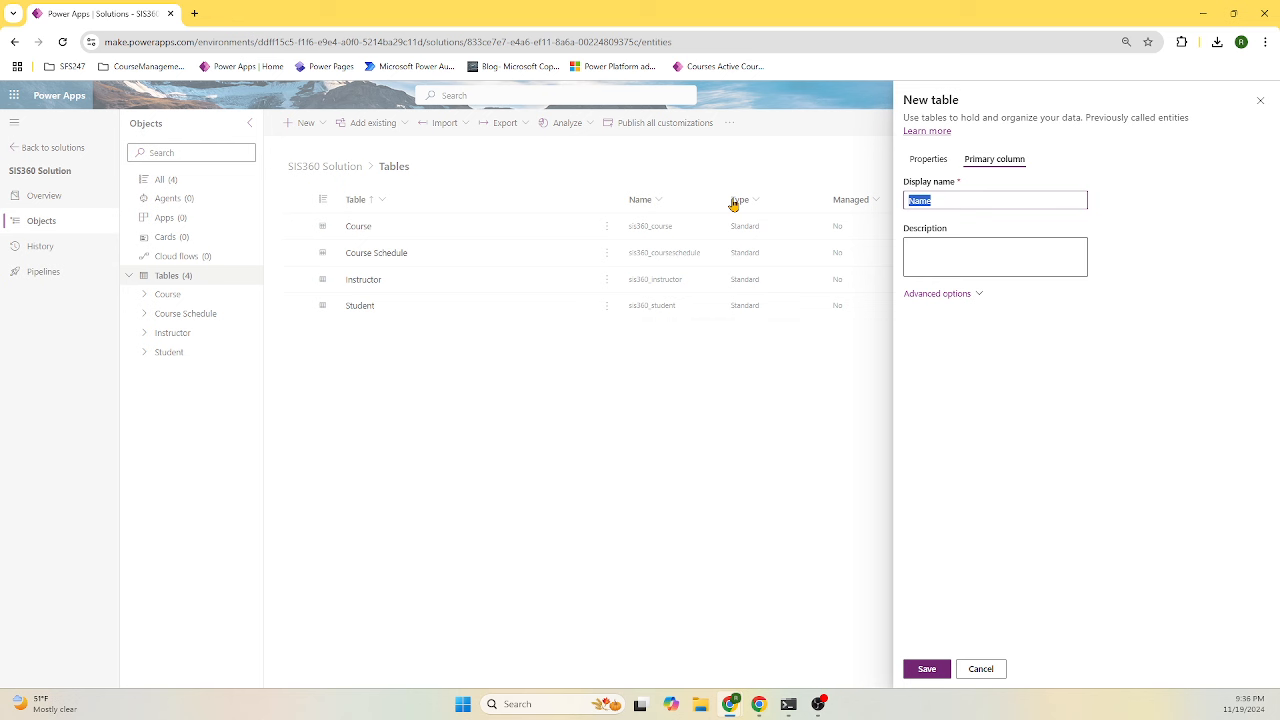
pyautogui.press('BackSpace')
pyautogui.click(955, 296)
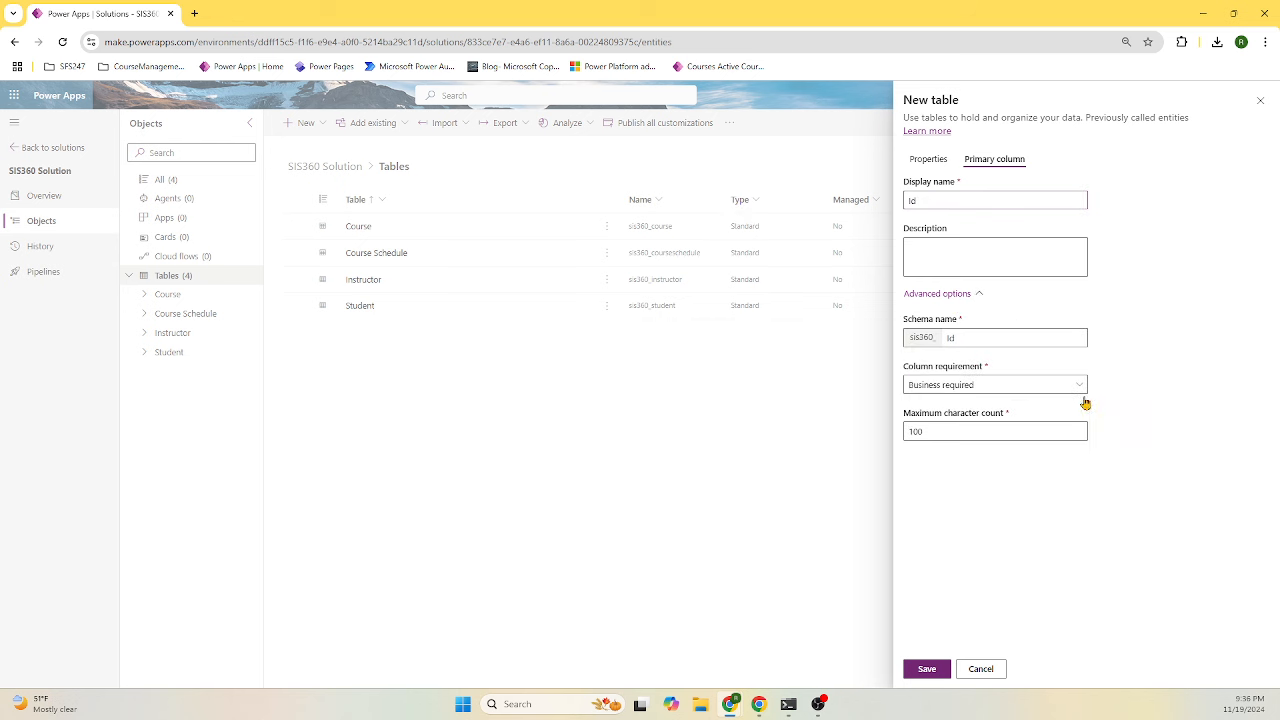
pyautogui.click(927, 668)
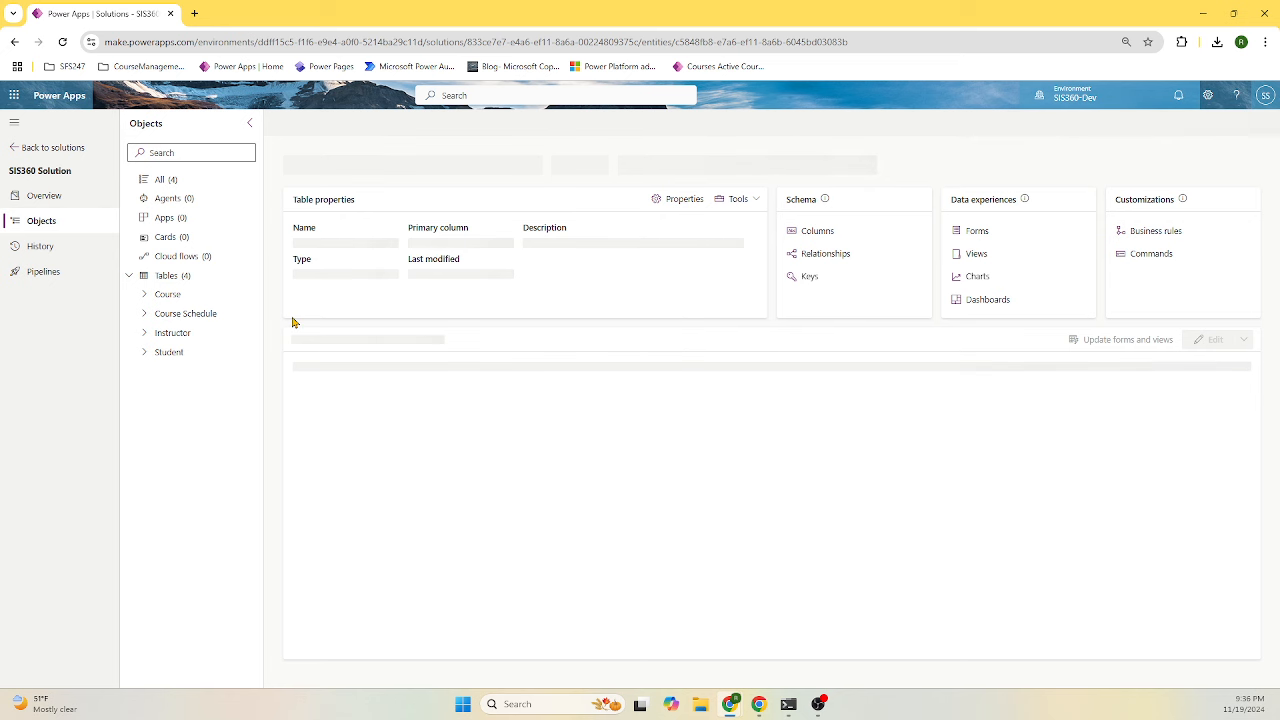
# - Open the Instructor table's Id column for editing
pyautogui.click(810, 238)
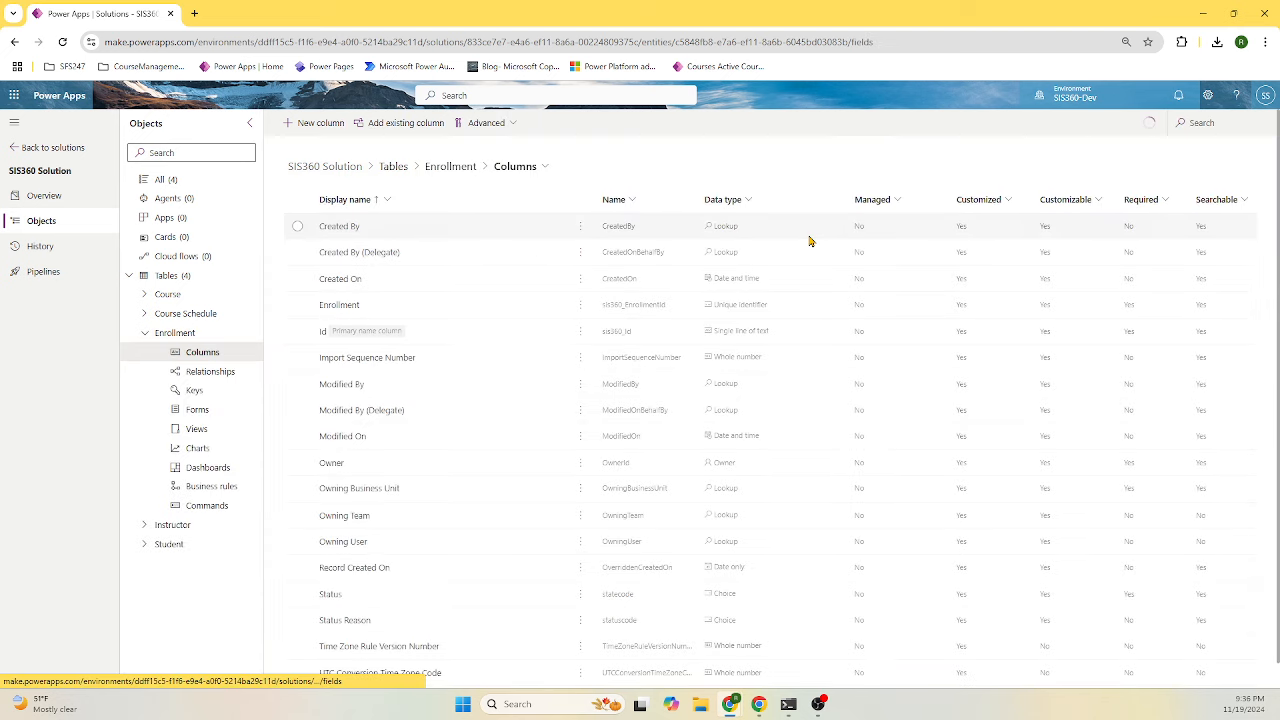
pyautogui.click(147, 335)
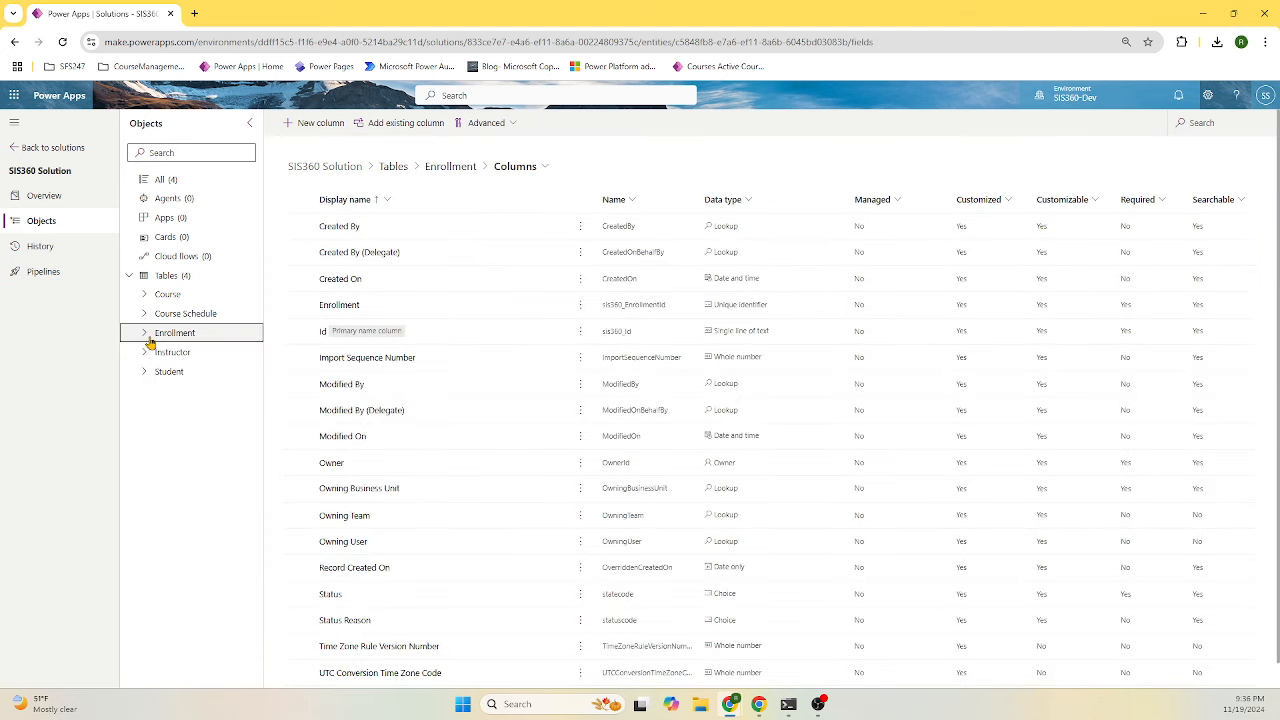
pyautogui.click(175, 354)
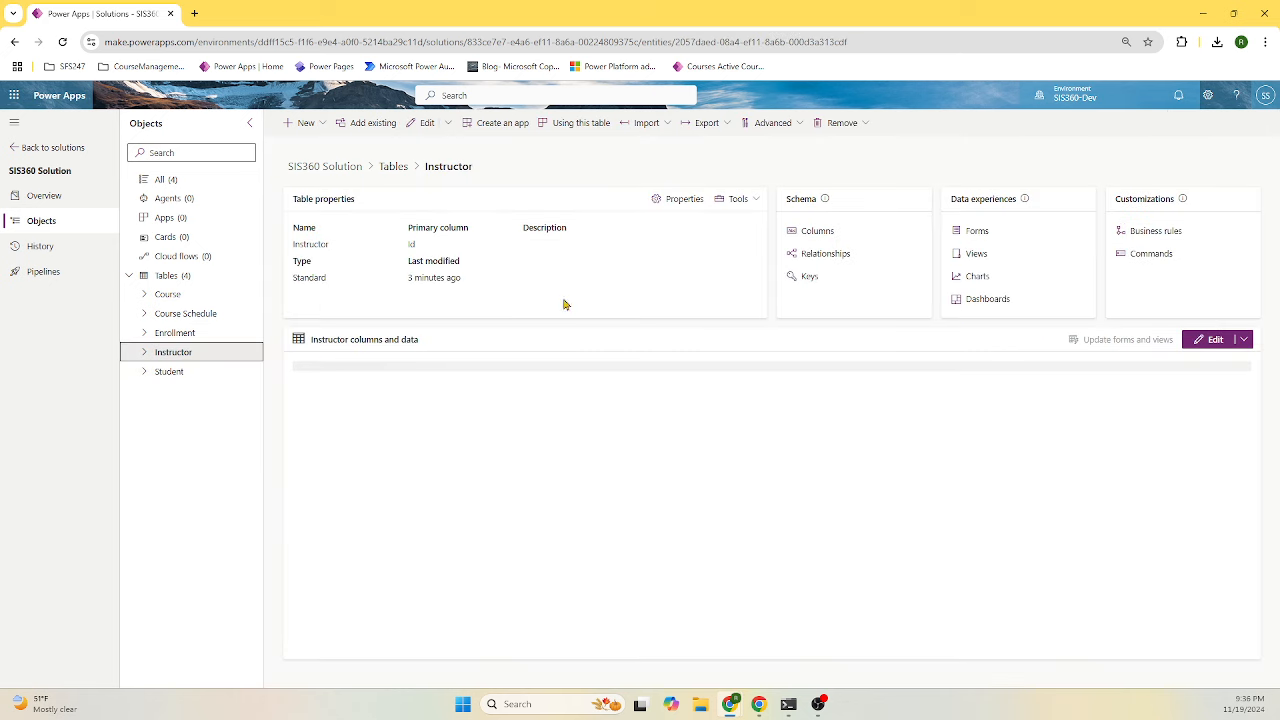
pyautogui.click(810, 239)
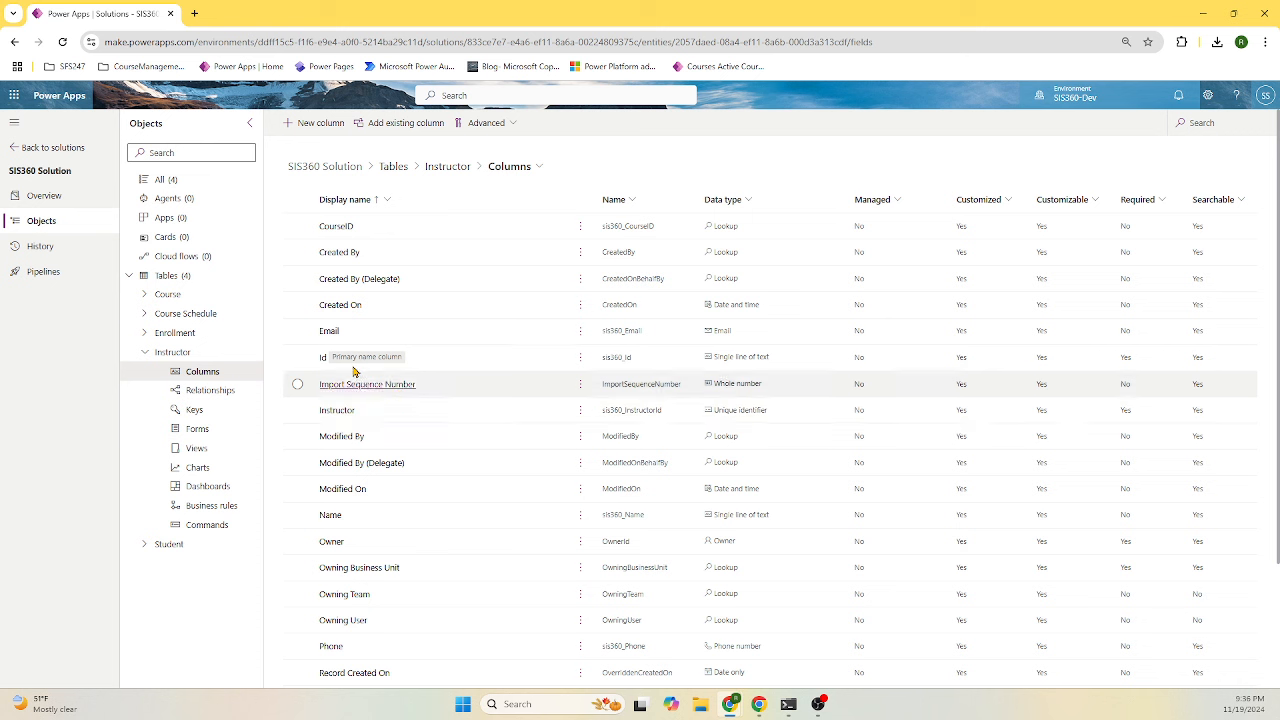
pyautogui.click(322, 358)
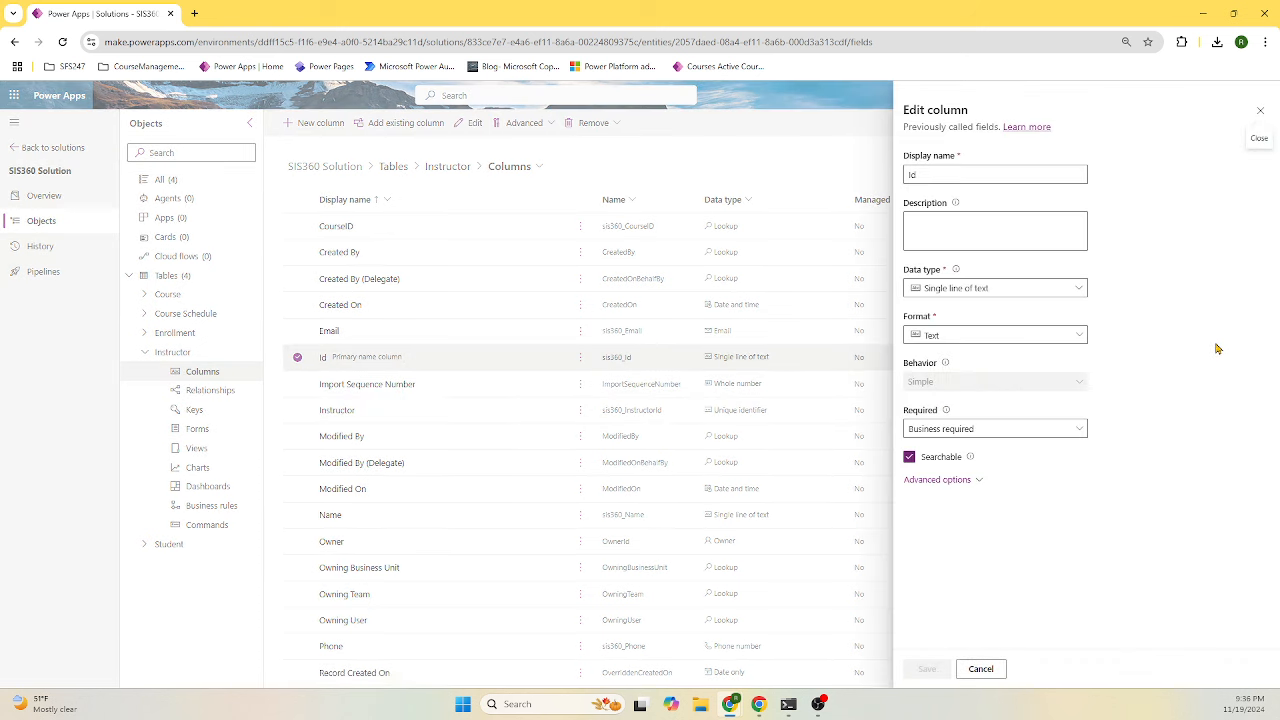
# - Make Id an autonumber with prefix Instrct, 12 minimum digits, seed 100, and save
pyautogui.click(1041, 290)
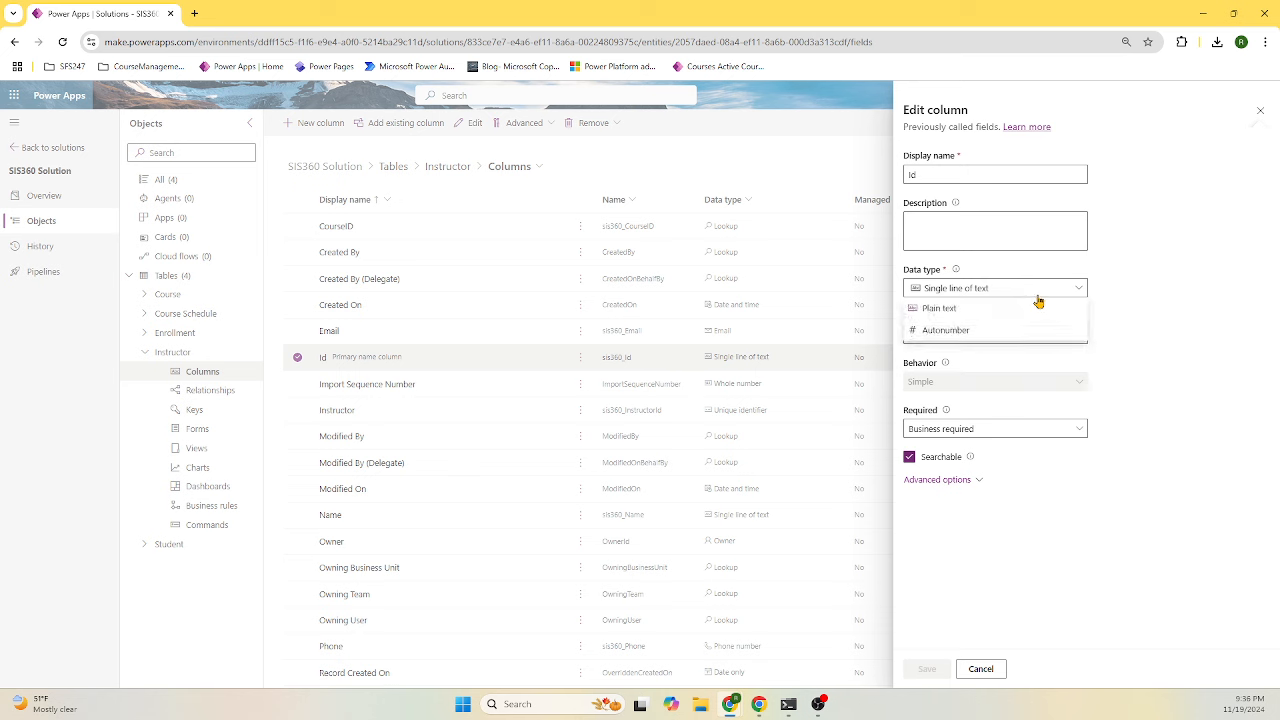
pyautogui.click(993, 332)
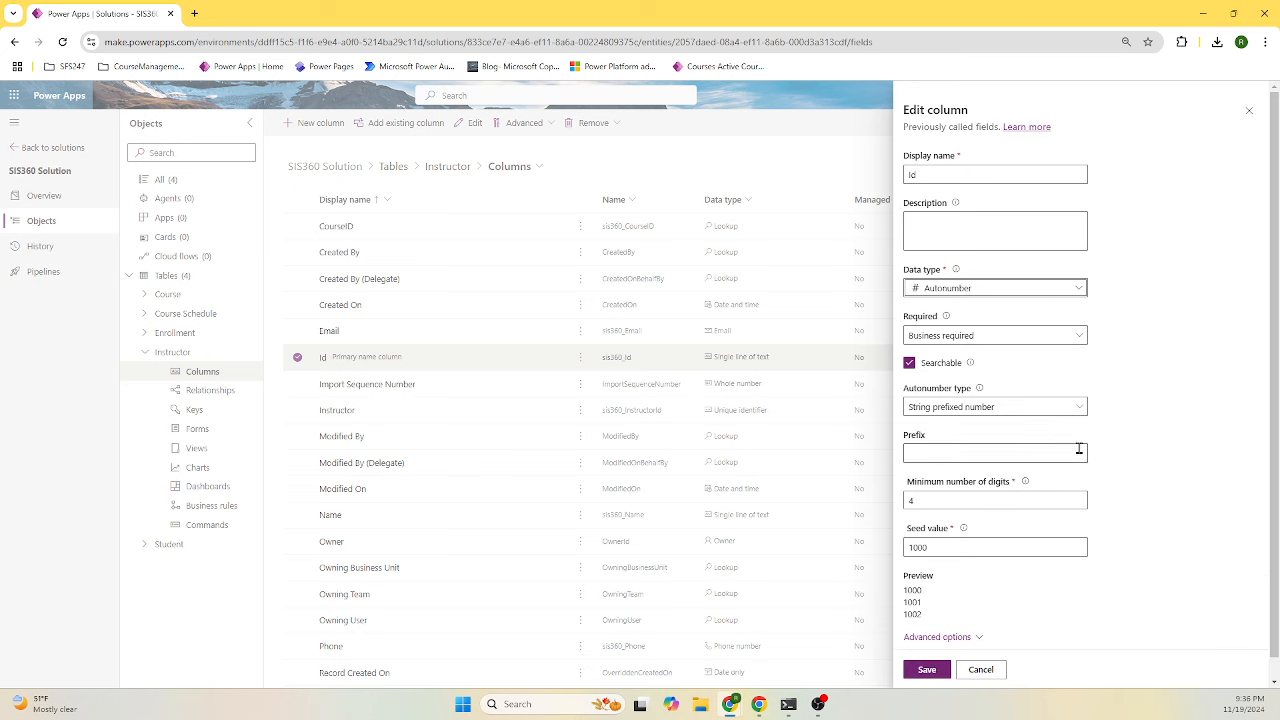
pyautogui.click(962, 454)
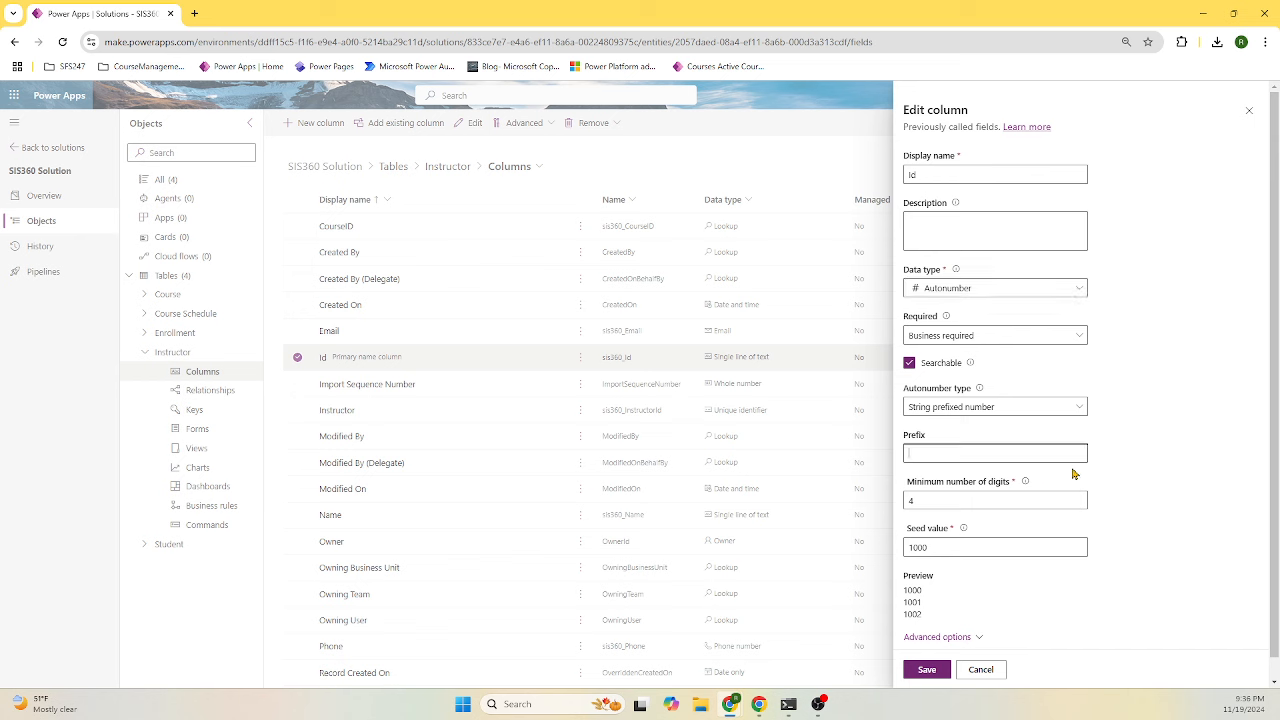
pyautogui.write('Instrct')
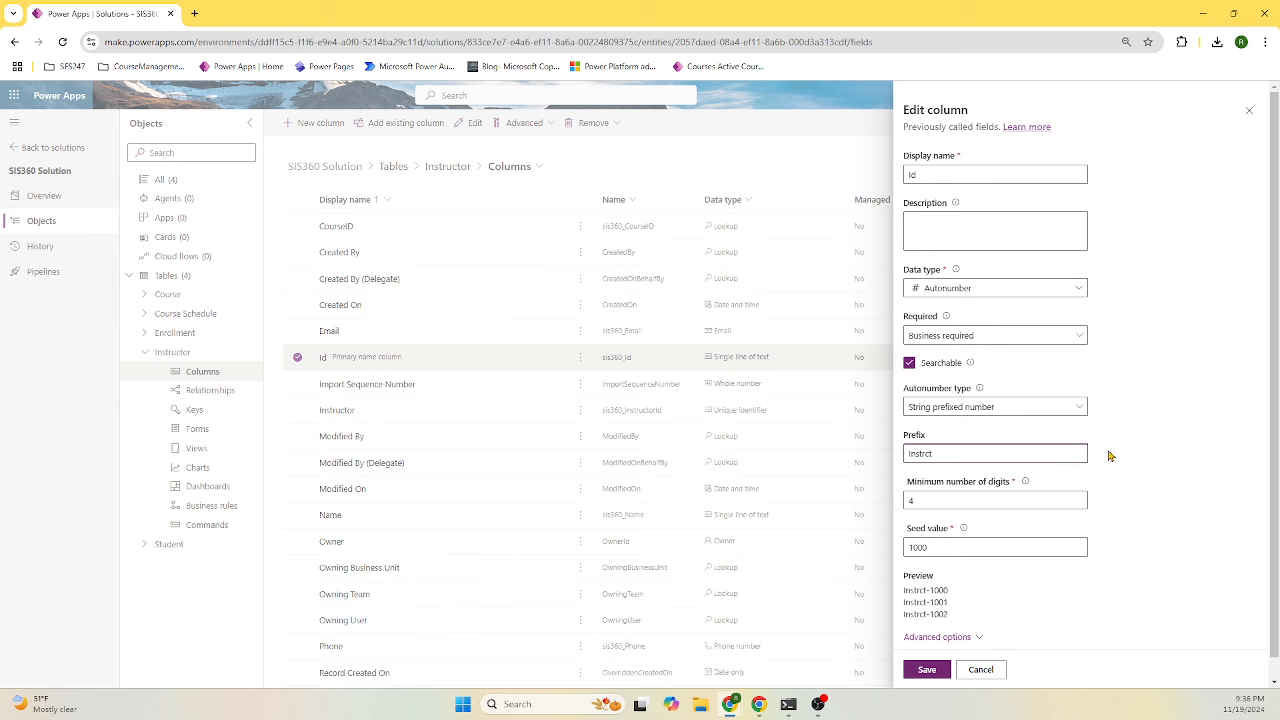
pyautogui.click(962, 503)
pyautogui.press('BackSpace')
pyautogui.write('12')
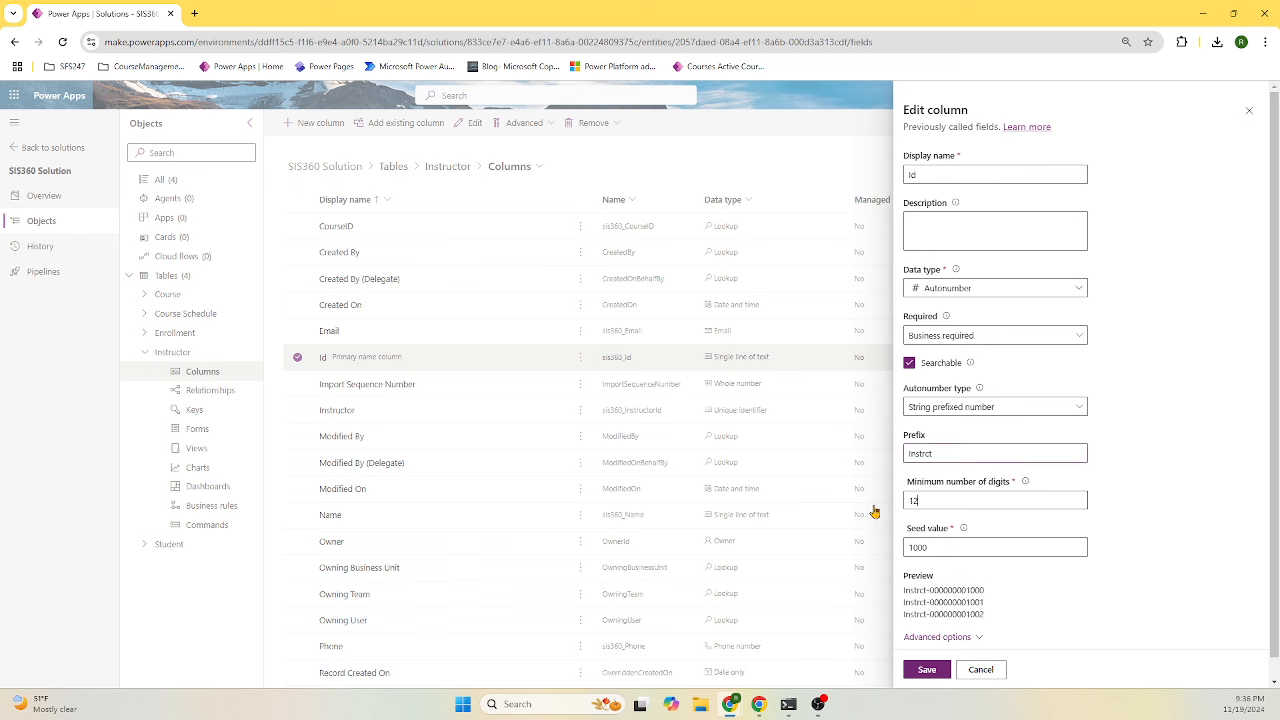
pyautogui.click(938, 546)
pyautogui.press('BackSpace')
pyautogui.click(991, 229)
pyautogui.click(928, 669)
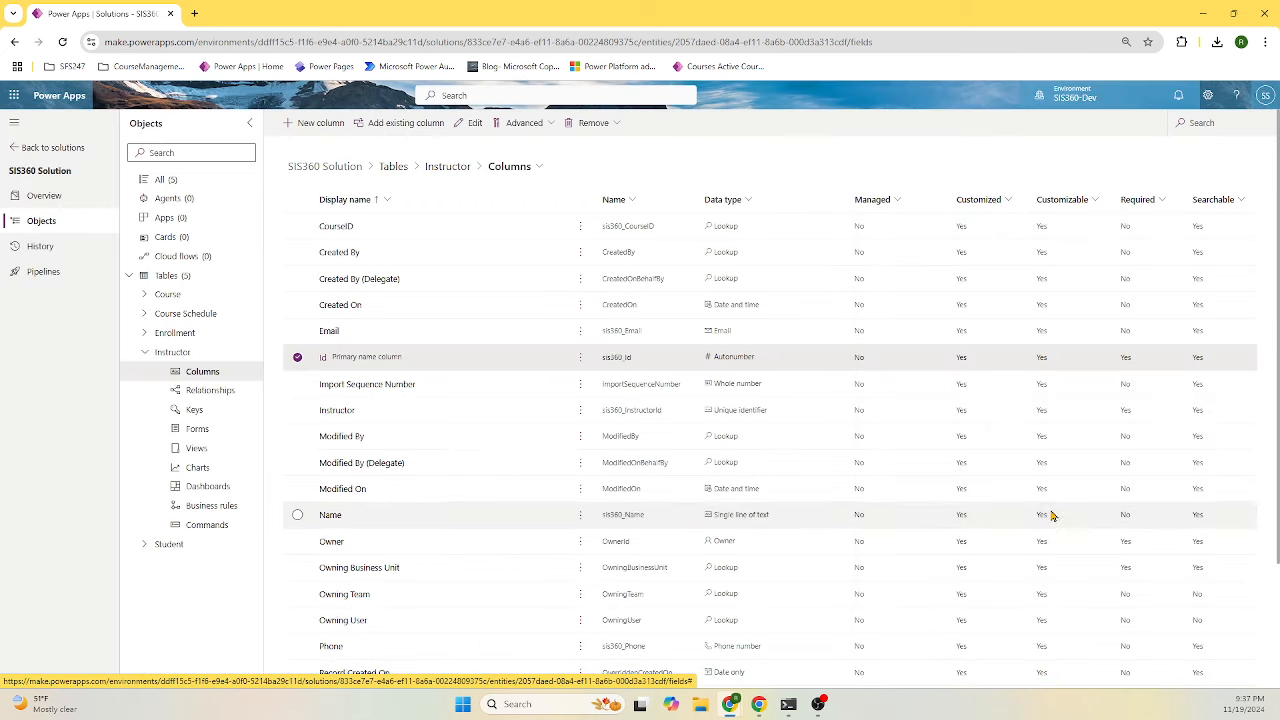
# - Open the Enrollment table's Id column for editing
pyautogui.click(145, 355)
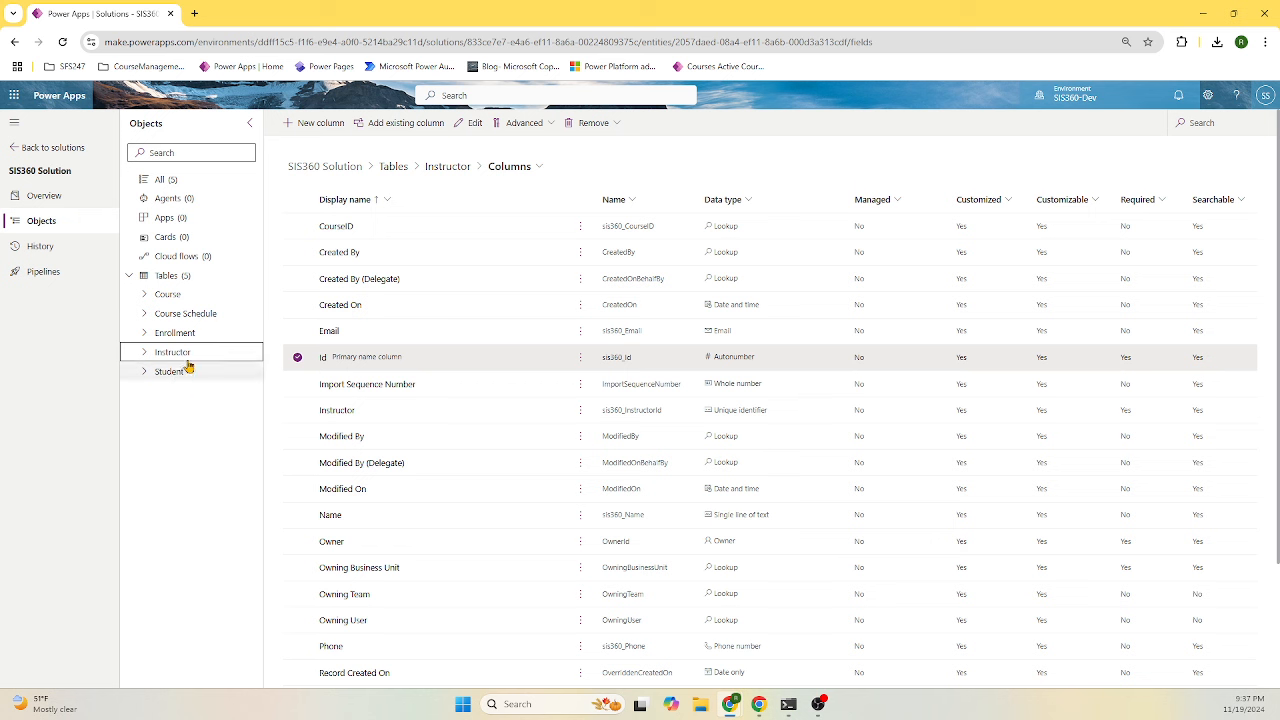
pyautogui.click(184, 337)
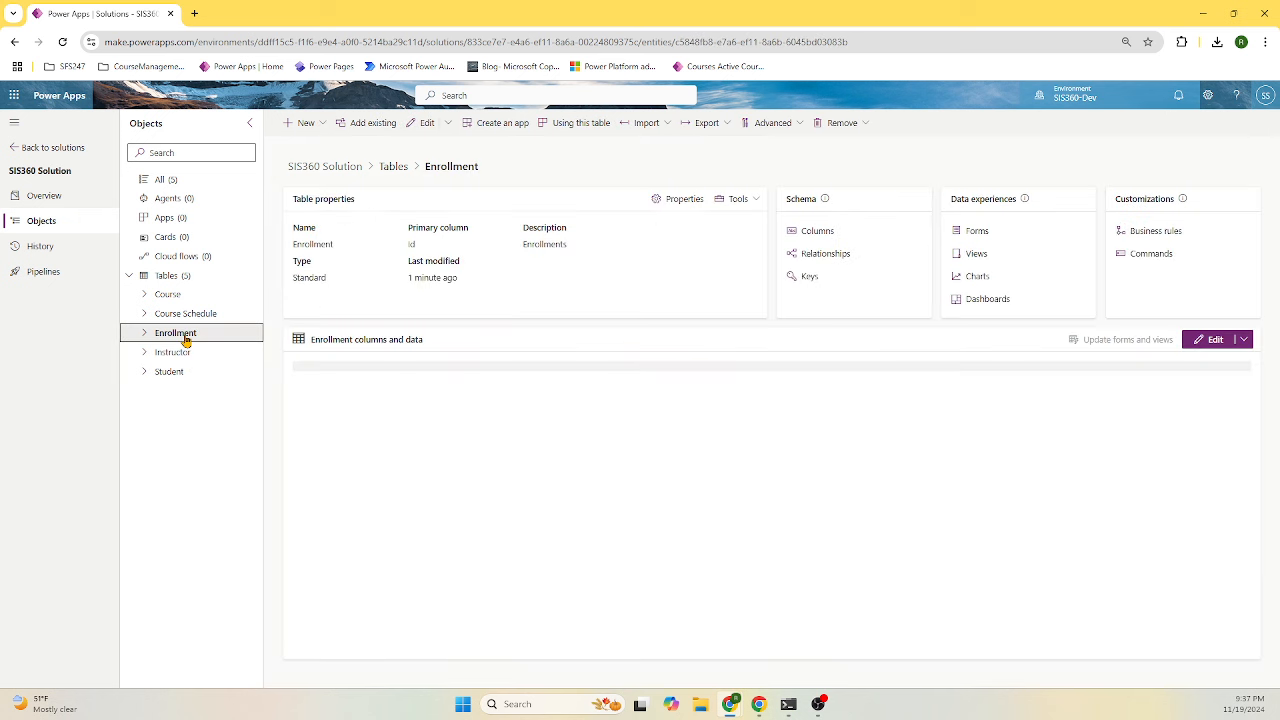
pyautogui.click(812, 236)
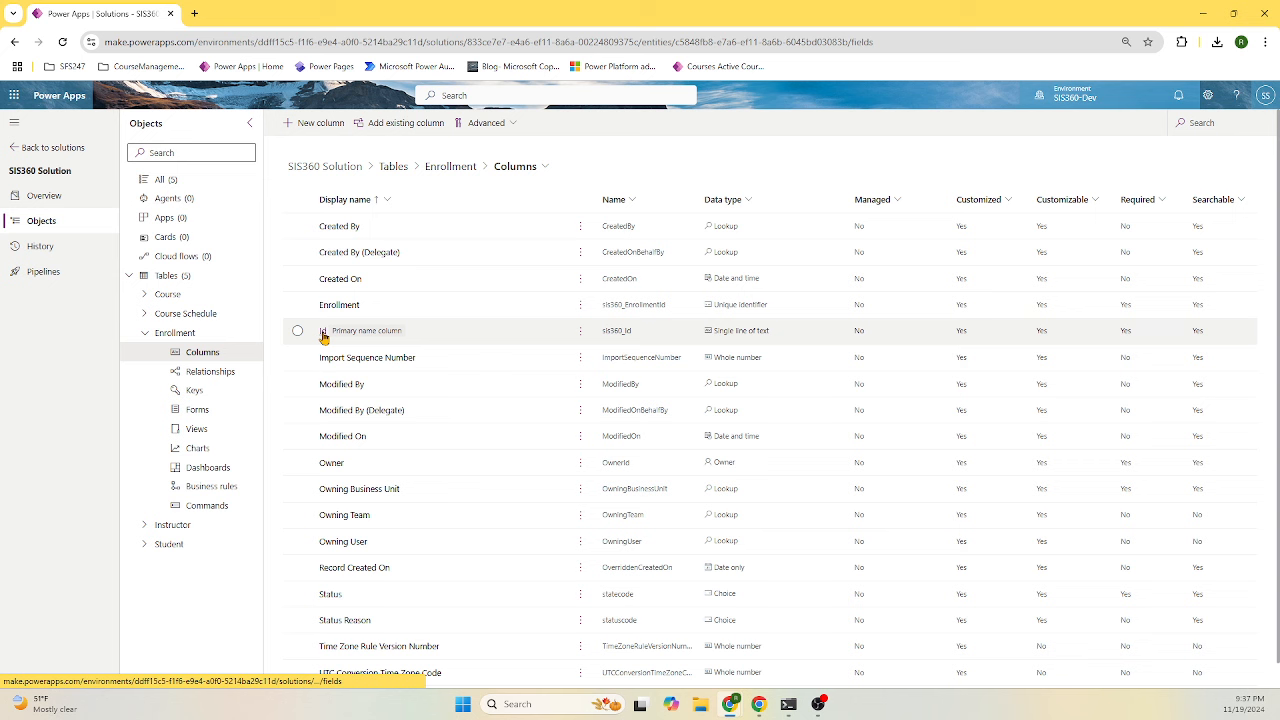
pyautogui.click(336, 340)
pyautogui.click(385, 341)
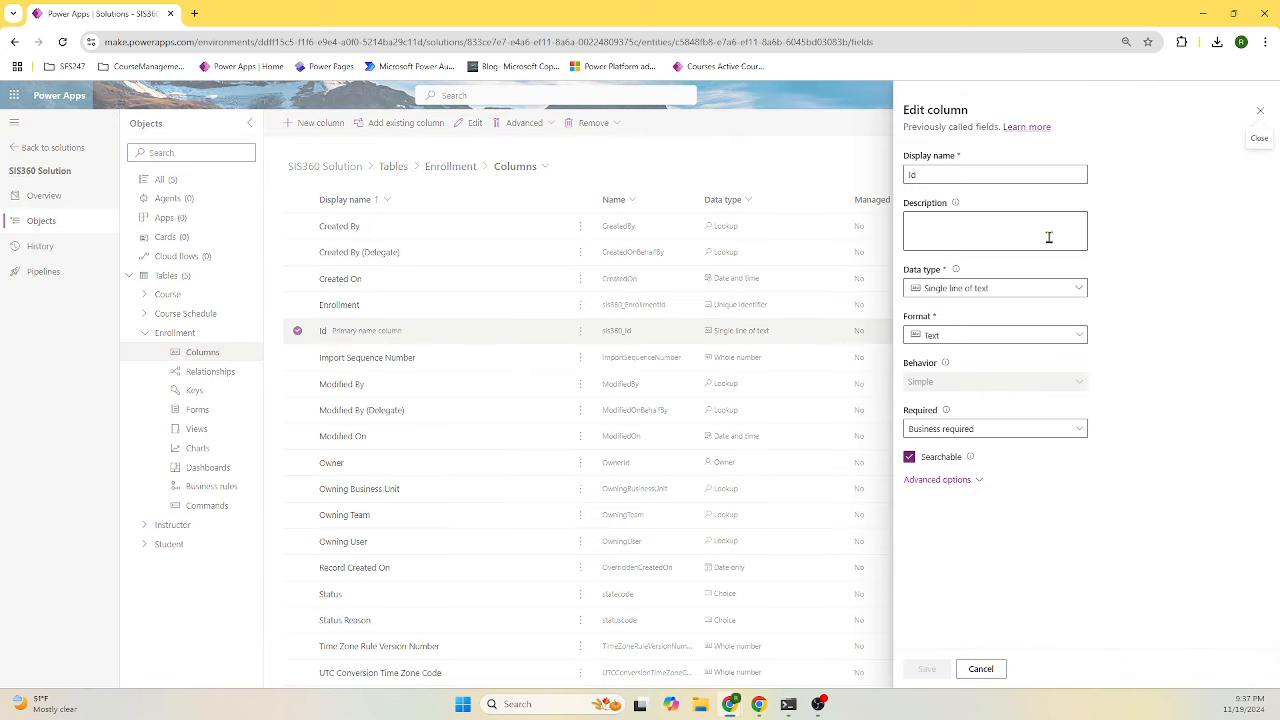
# - Make Id an autonumber with prefix Enrll, 12 minimum digits, seed 100, and save
pyautogui.click(1006, 290)
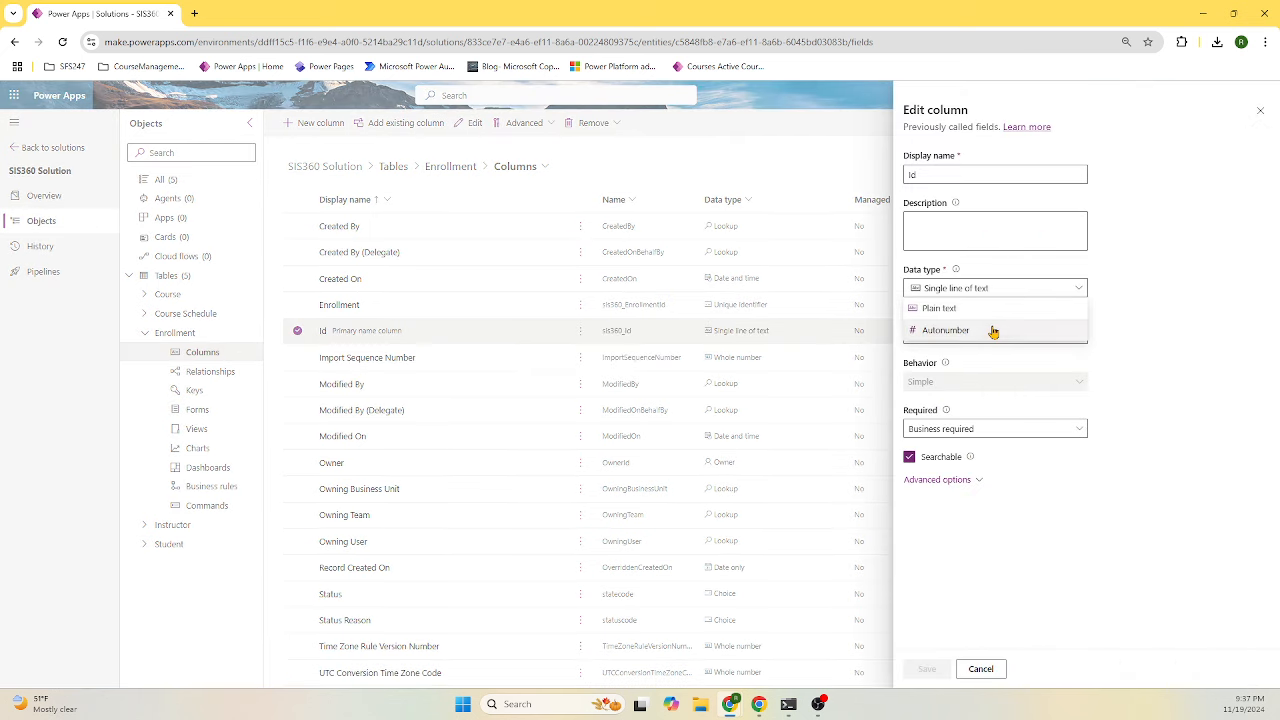
pyautogui.click(994, 330)
pyautogui.click(980, 453)
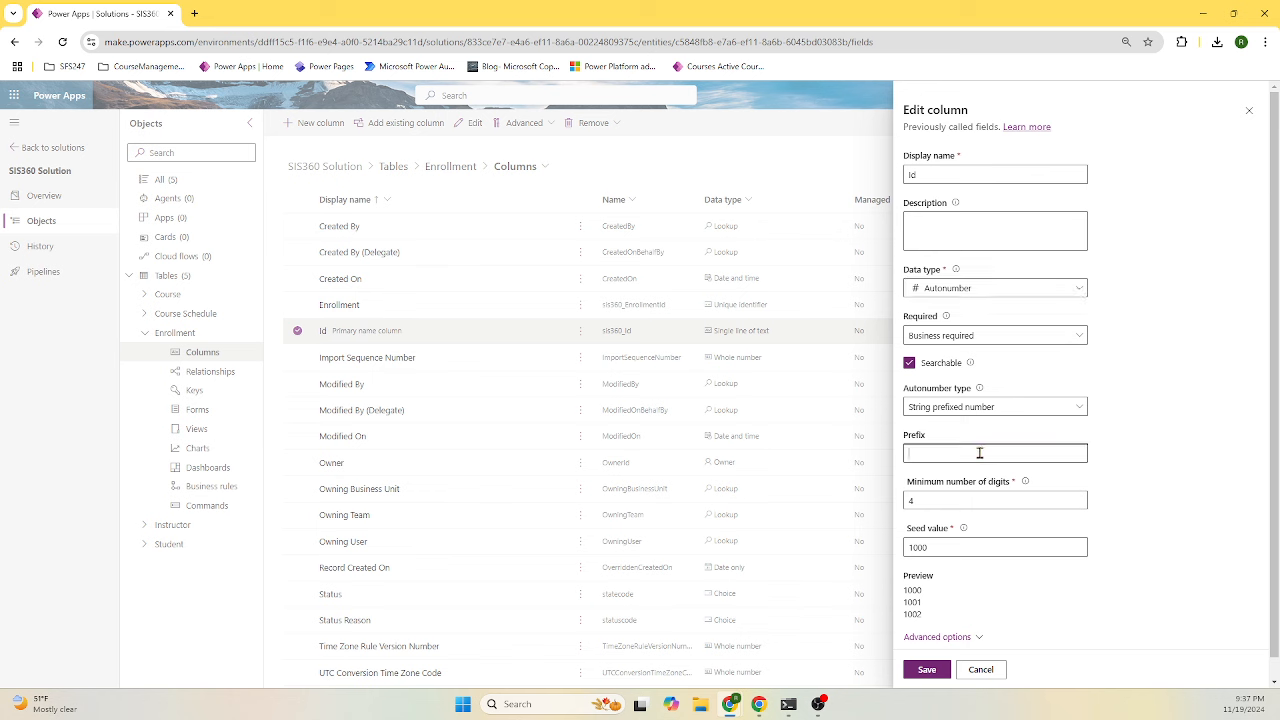
pyautogui.write('Enrll')
pyautogui.doubleClick(1025, 500)
pyautogui.write('12')
pyautogui.click(967, 547)
pyautogui.press('BackSpace')
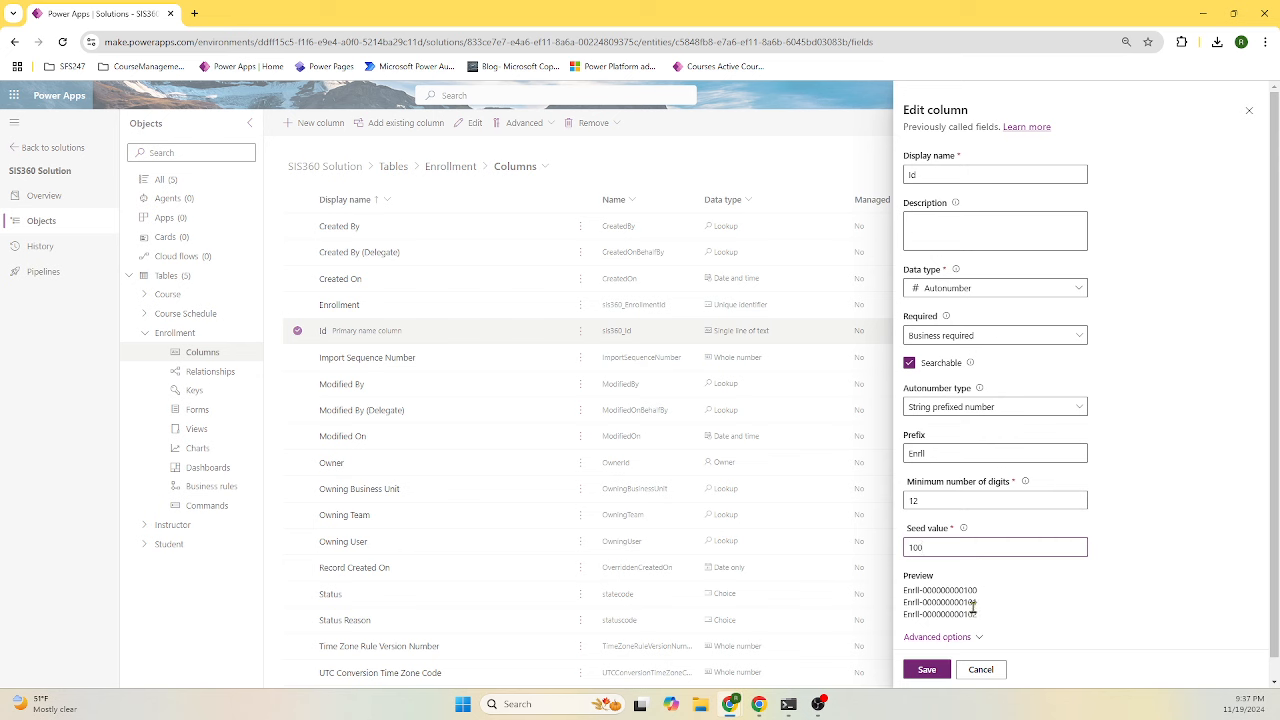
pyautogui.click(926, 671)
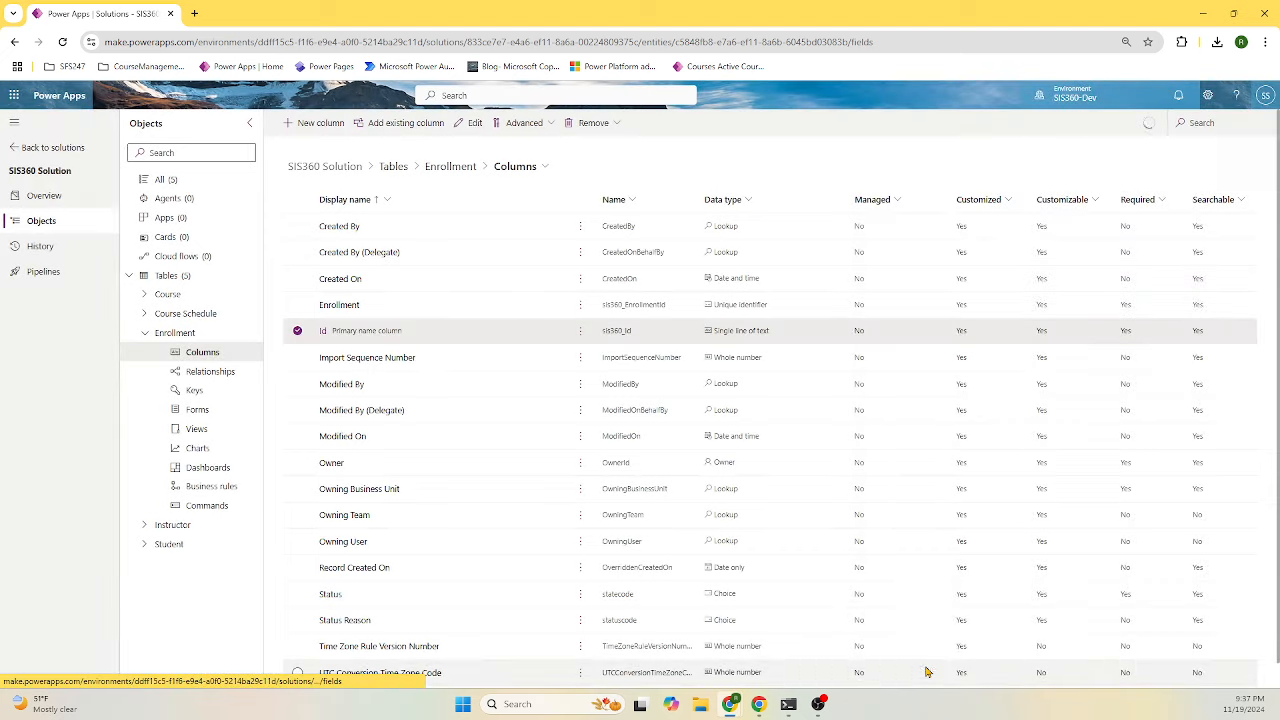
# - Add a StudentId lookup column to Enrollment, related to the Student table
pyautogui.click(311, 129)
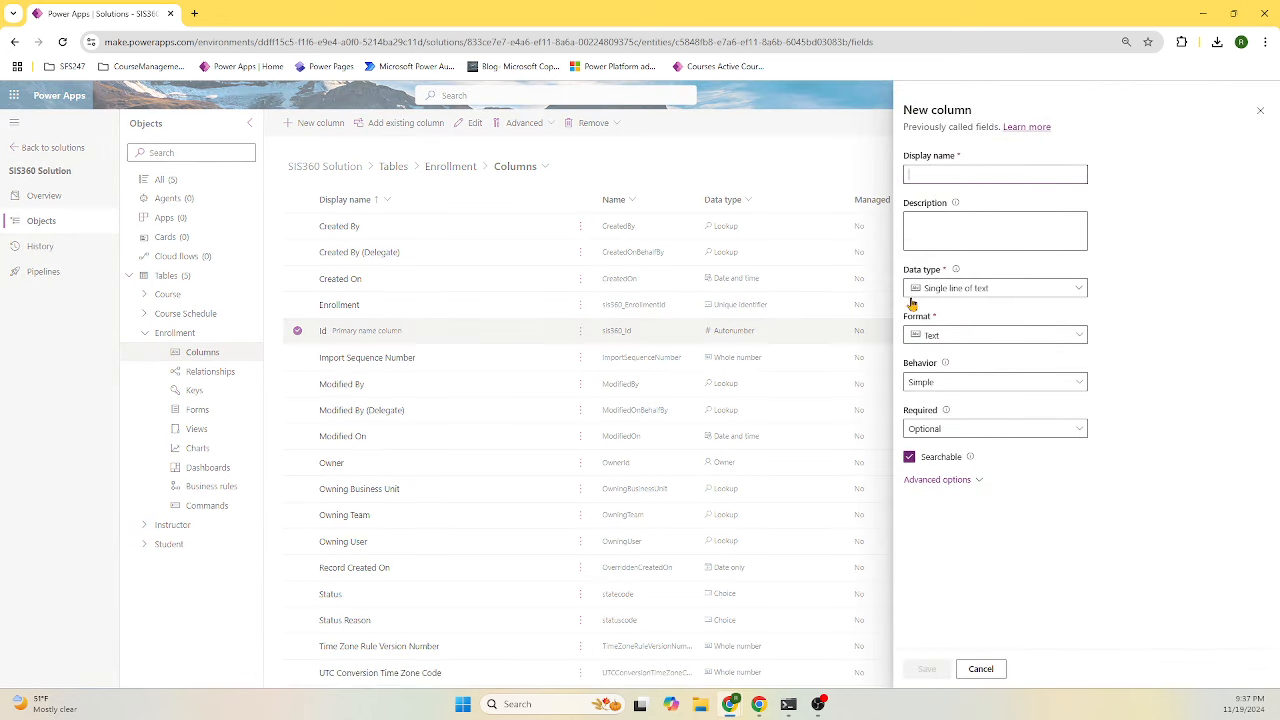
pyautogui.click(967, 175)
pyautogui.write('S')
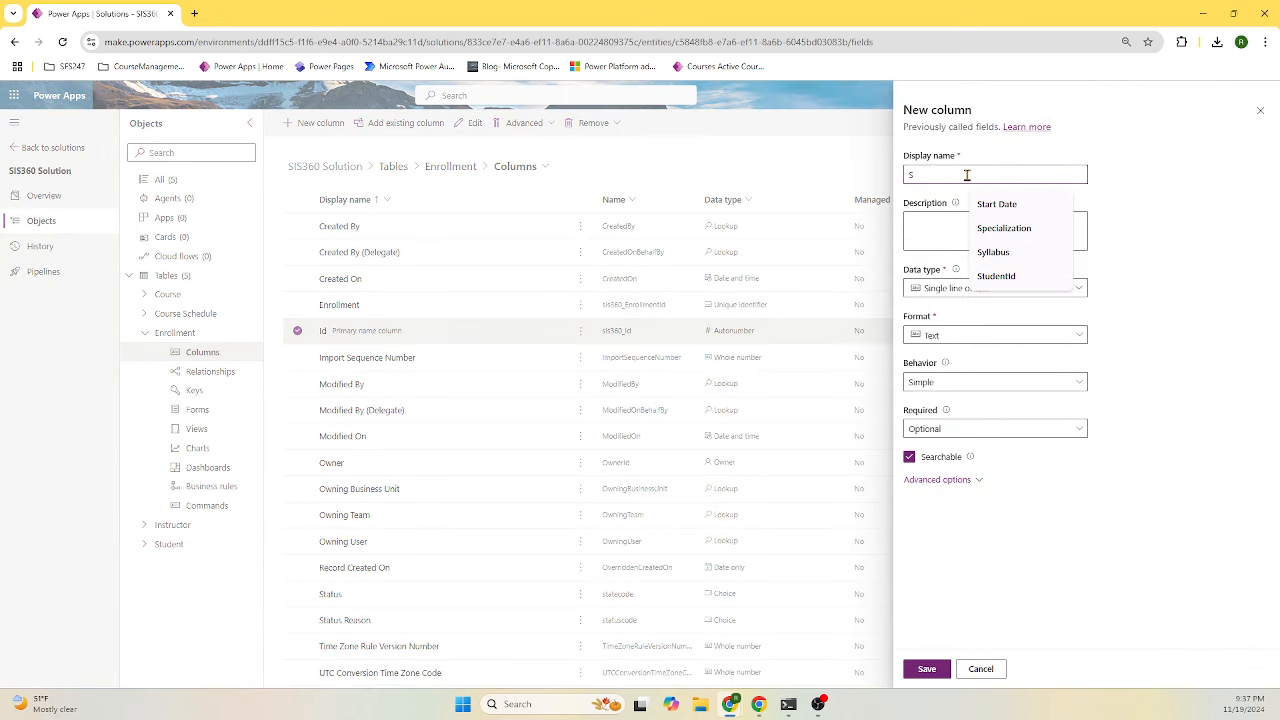
pyautogui.click(1005, 277)
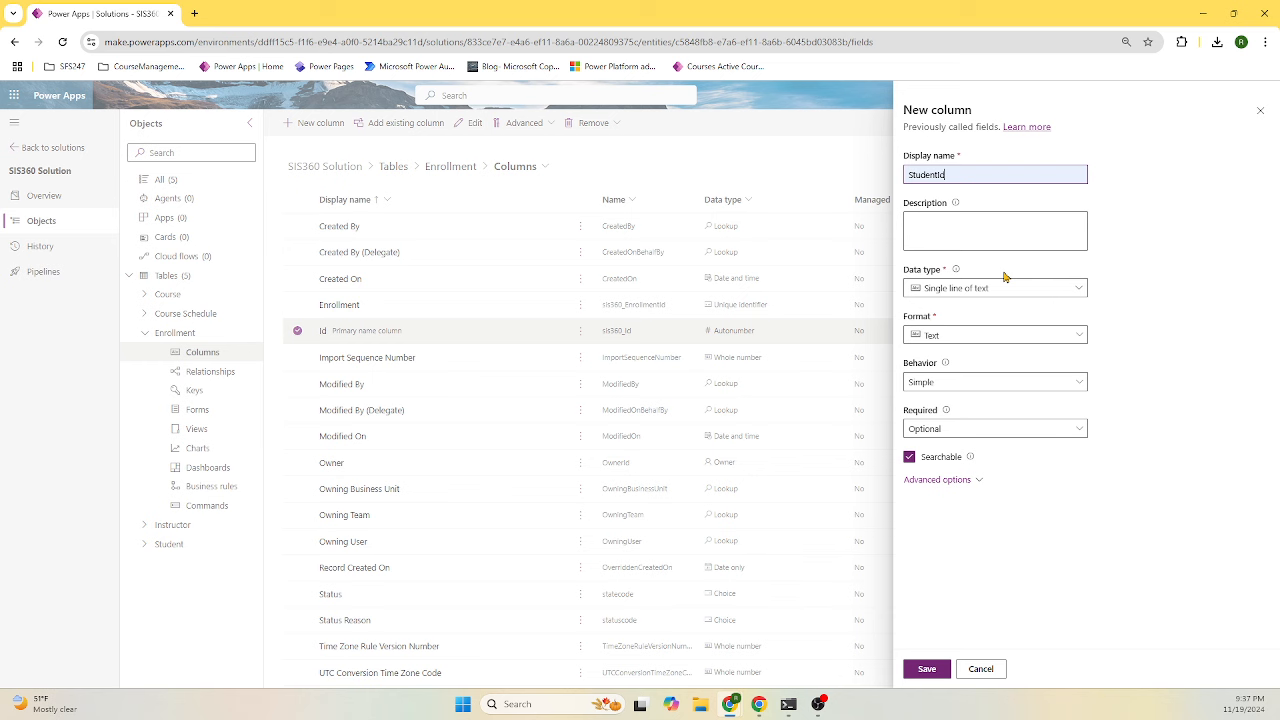
pyautogui.click(1002, 288)
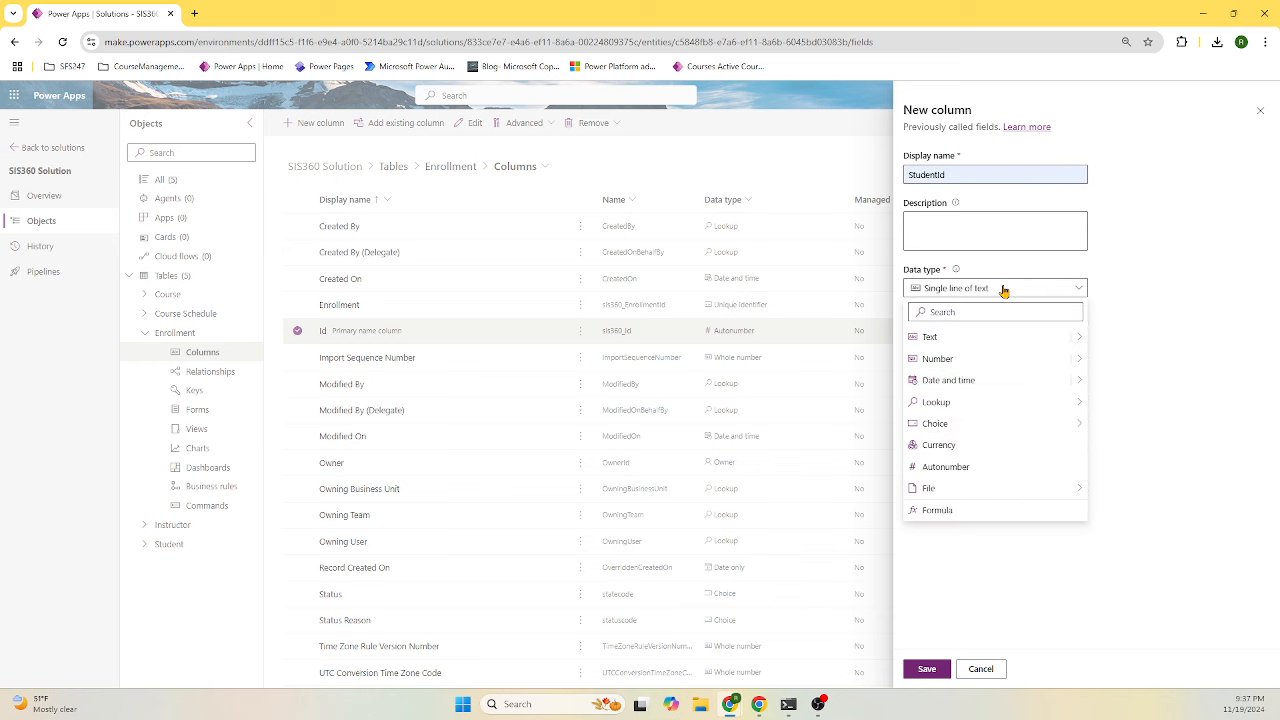
pyautogui.moveTo(997, 406)
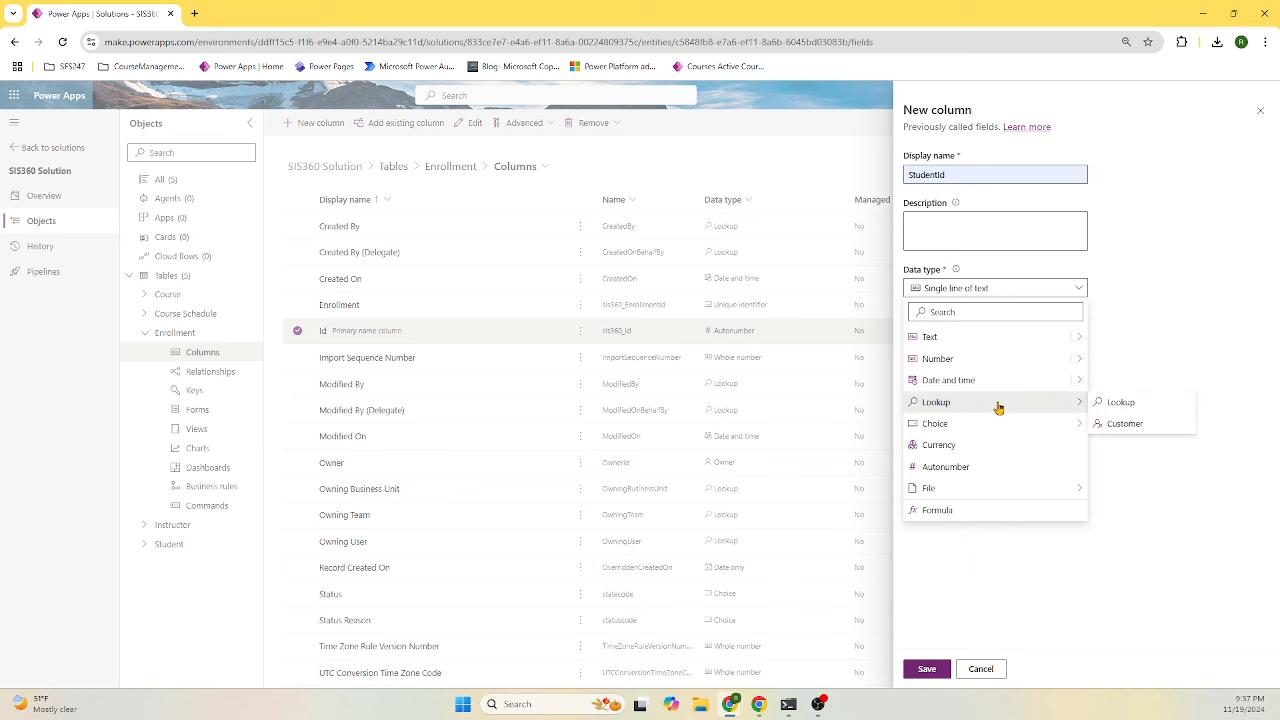
pyautogui.click(1140, 408)
pyautogui.click(971, 403)
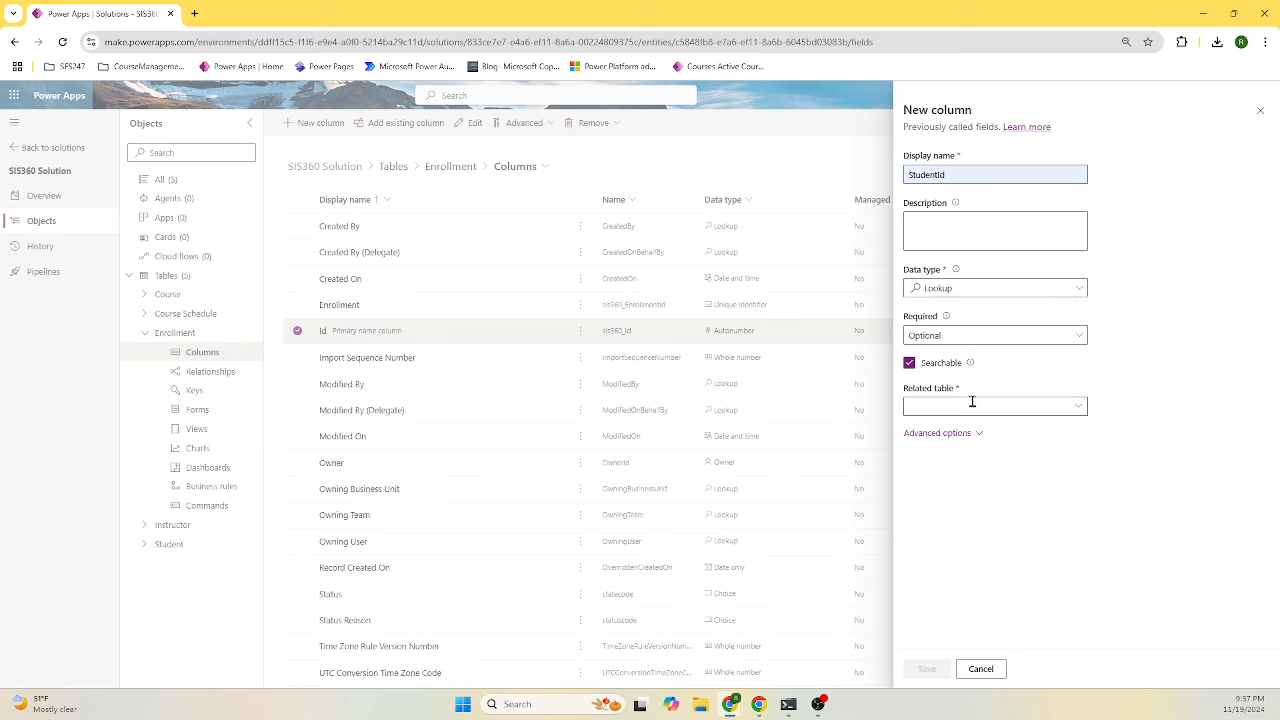
pyautogui.write('Student')
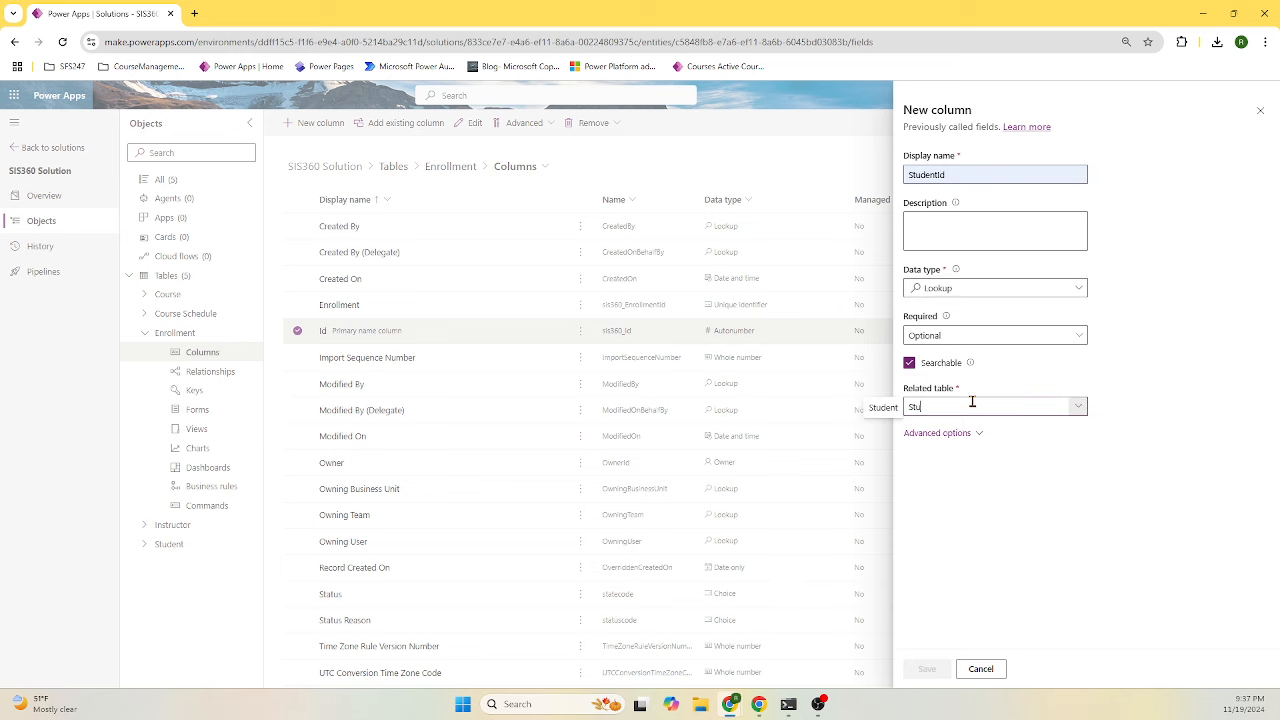
pyautogui.click(862, 416)
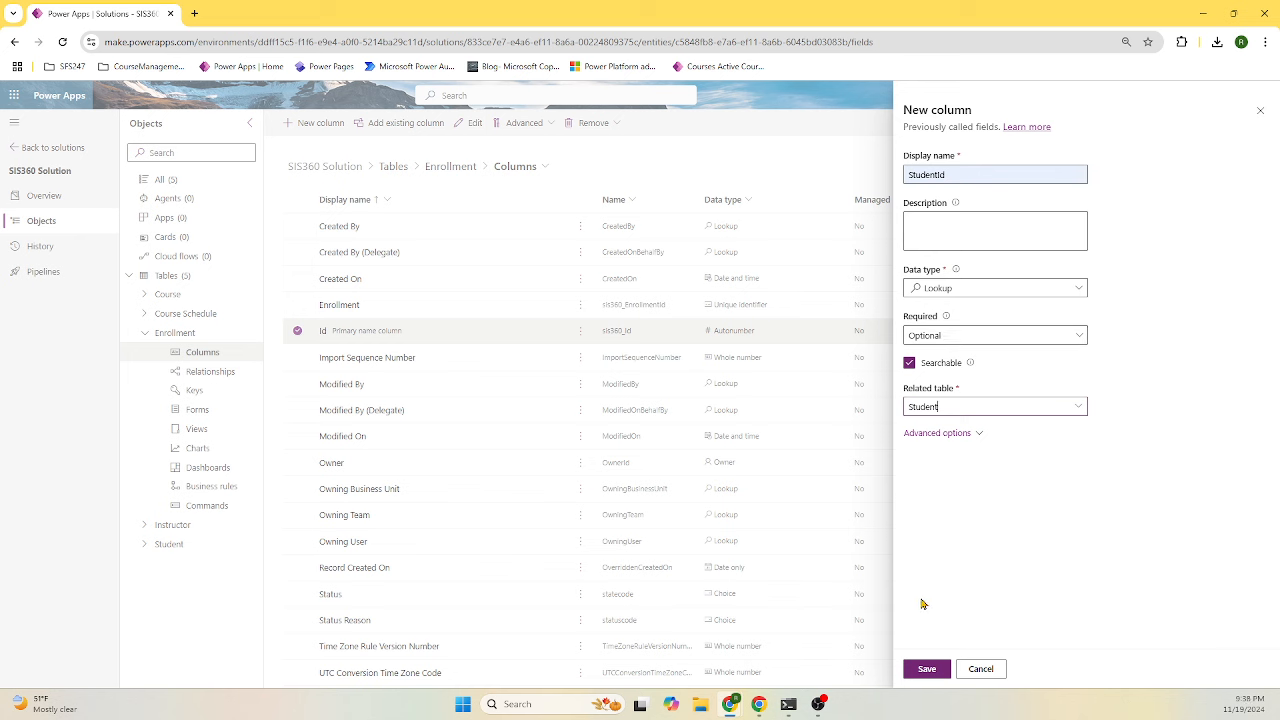
pyautogui.click(933, 670)
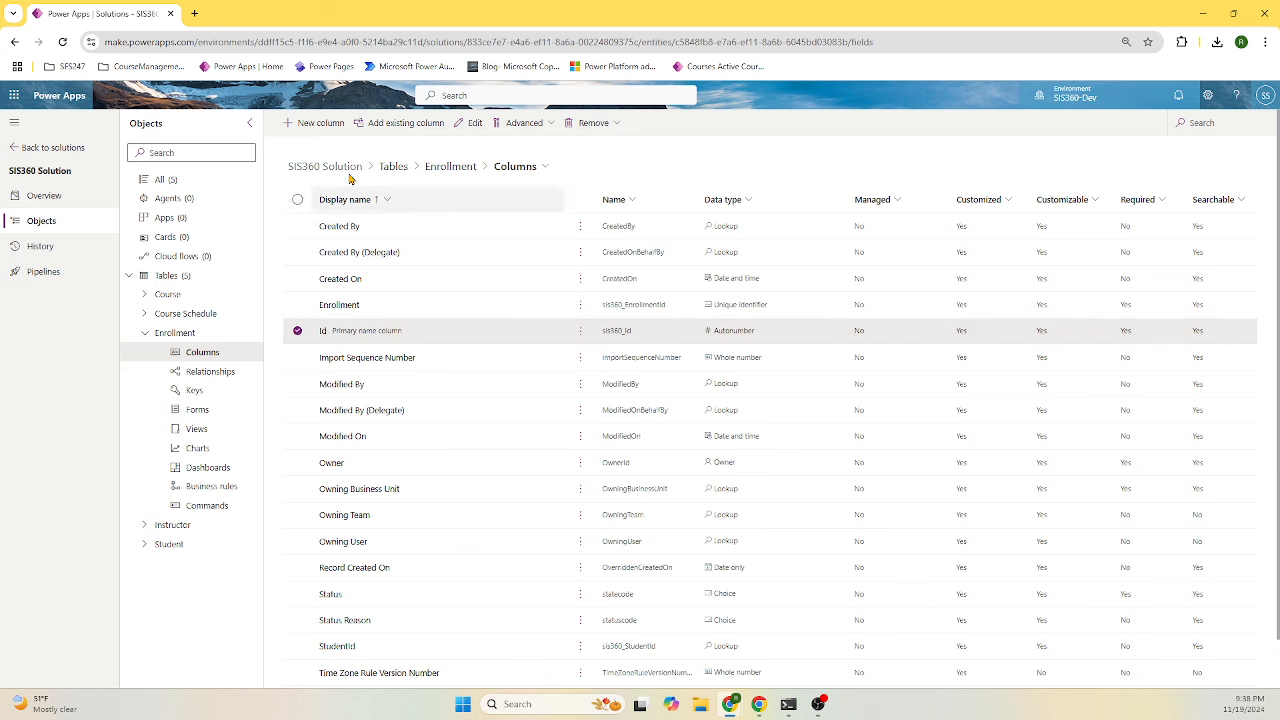
# - Add a CourseID lookup column to Enrollment, related to the Course table
pyautogui.click(313, 124)
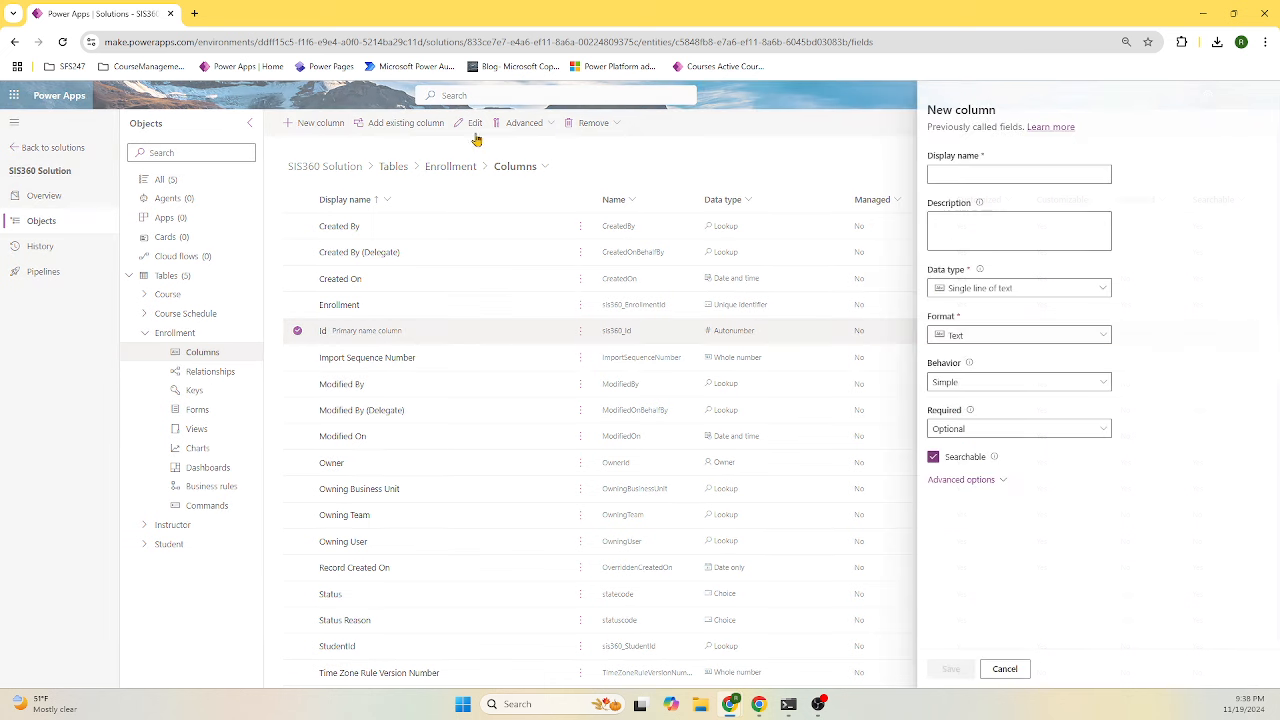
pyautogui.click(1020, 174)
pyautogui.click(1000, 276)
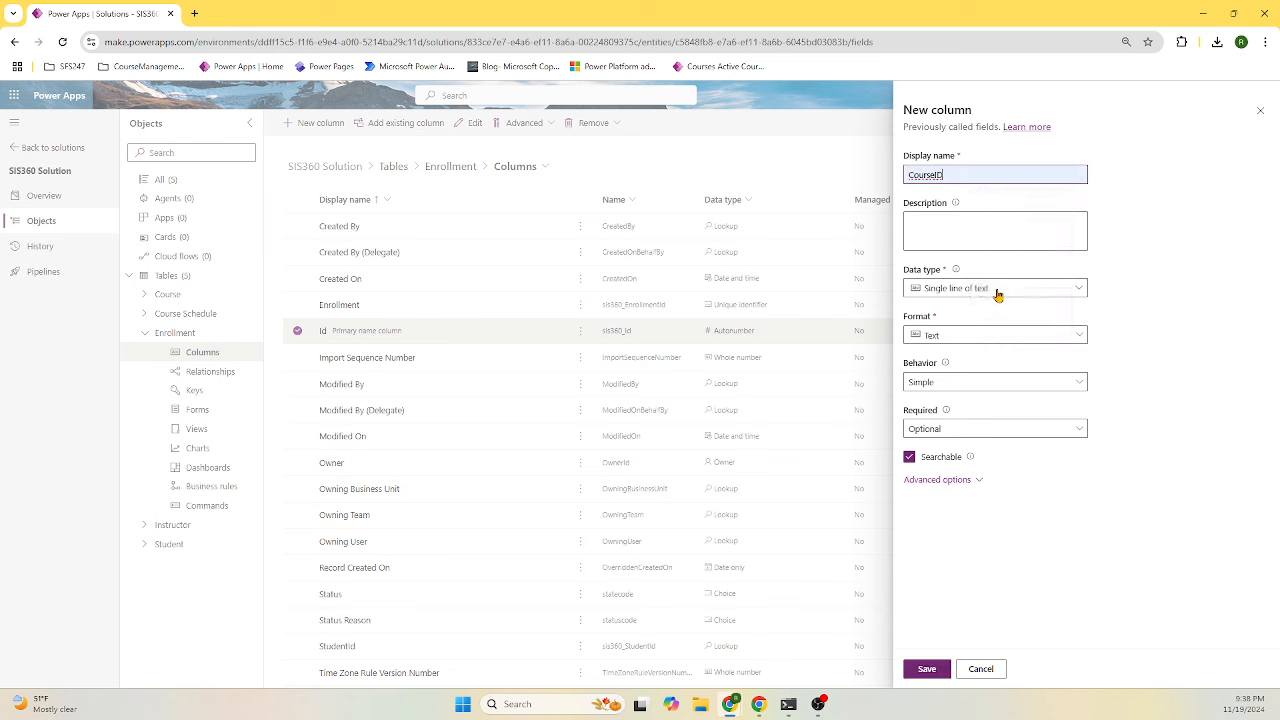
pyautogui.click(997, 291)
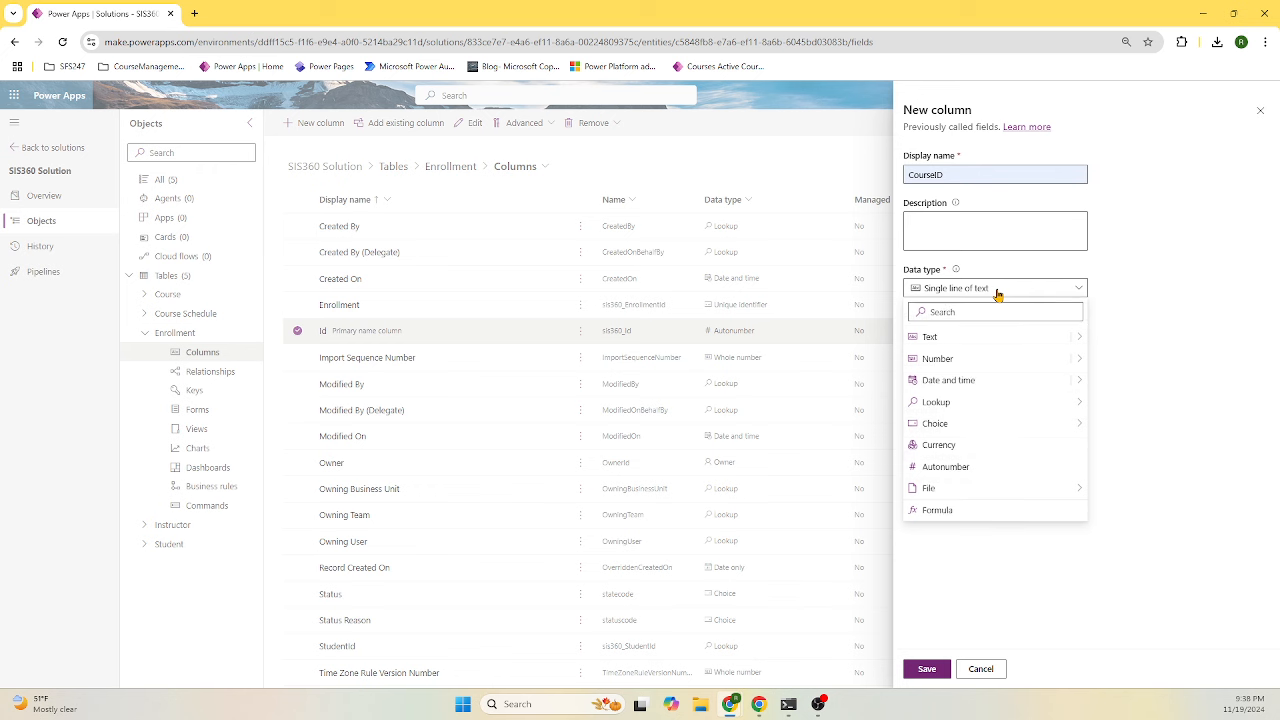
pyautogui.moveTo(998, 408)
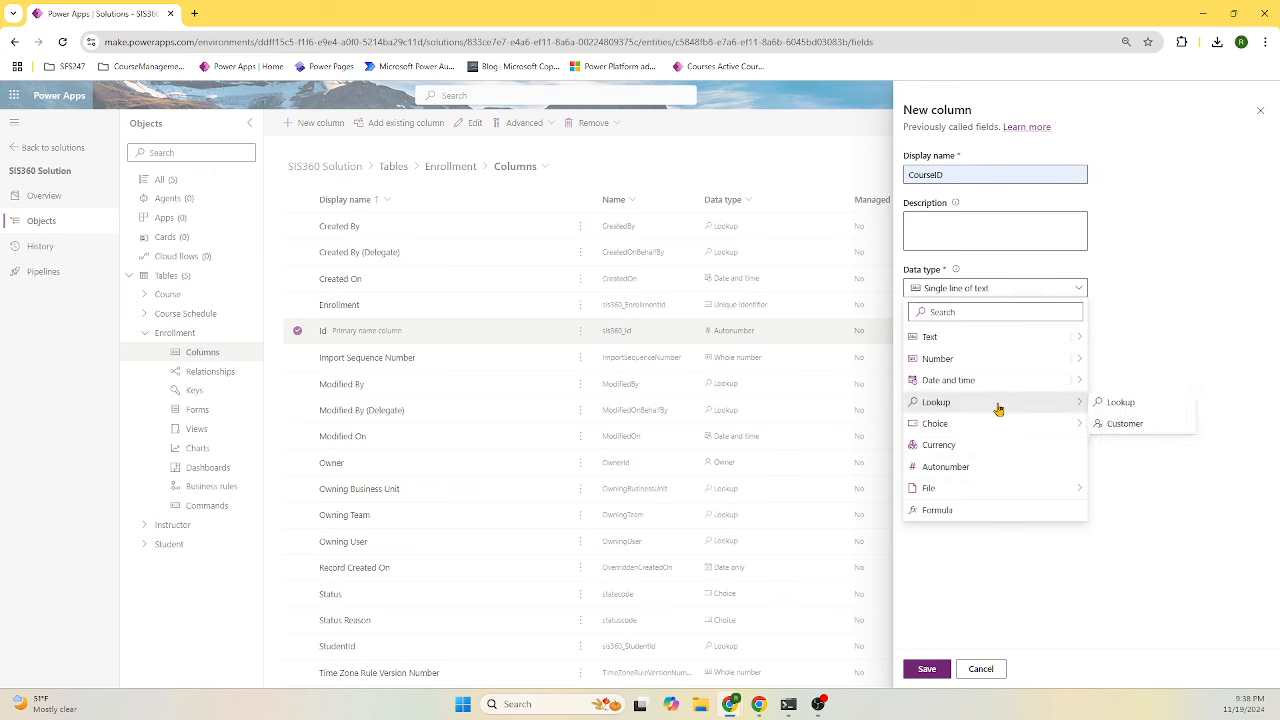
pyautogui.click(1120, 403)
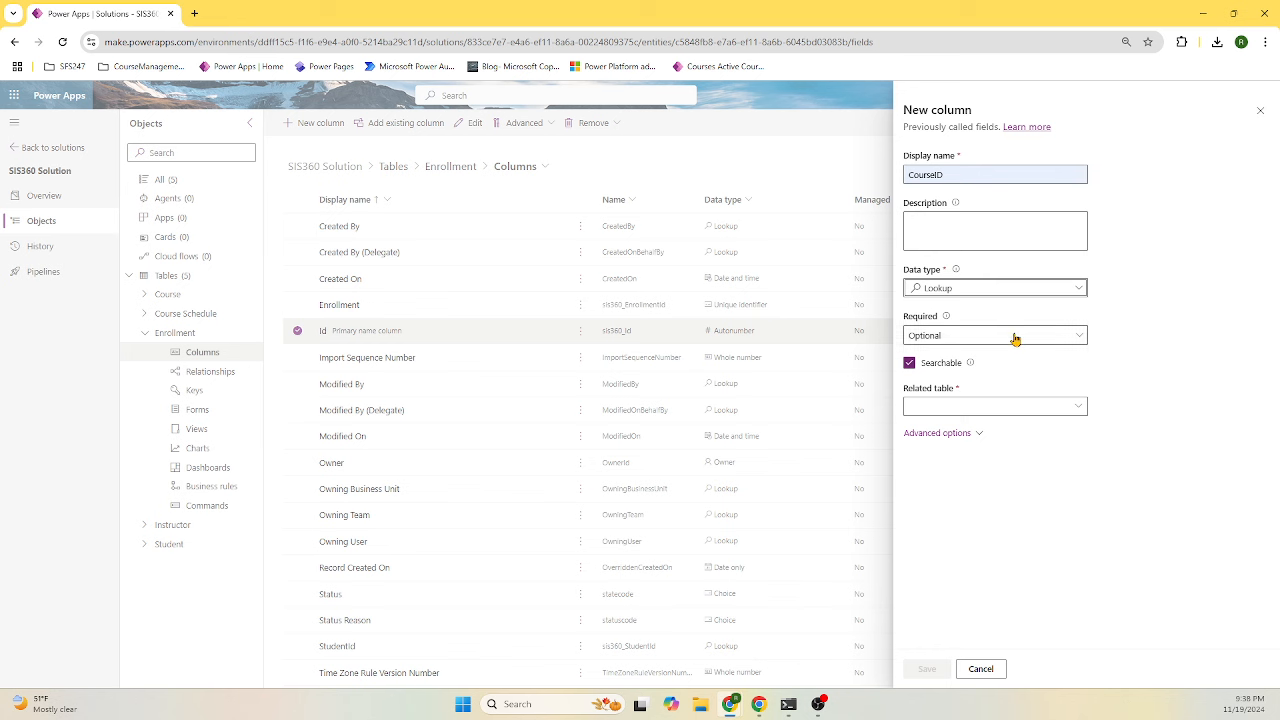
pyautogui.click(1017, 408)
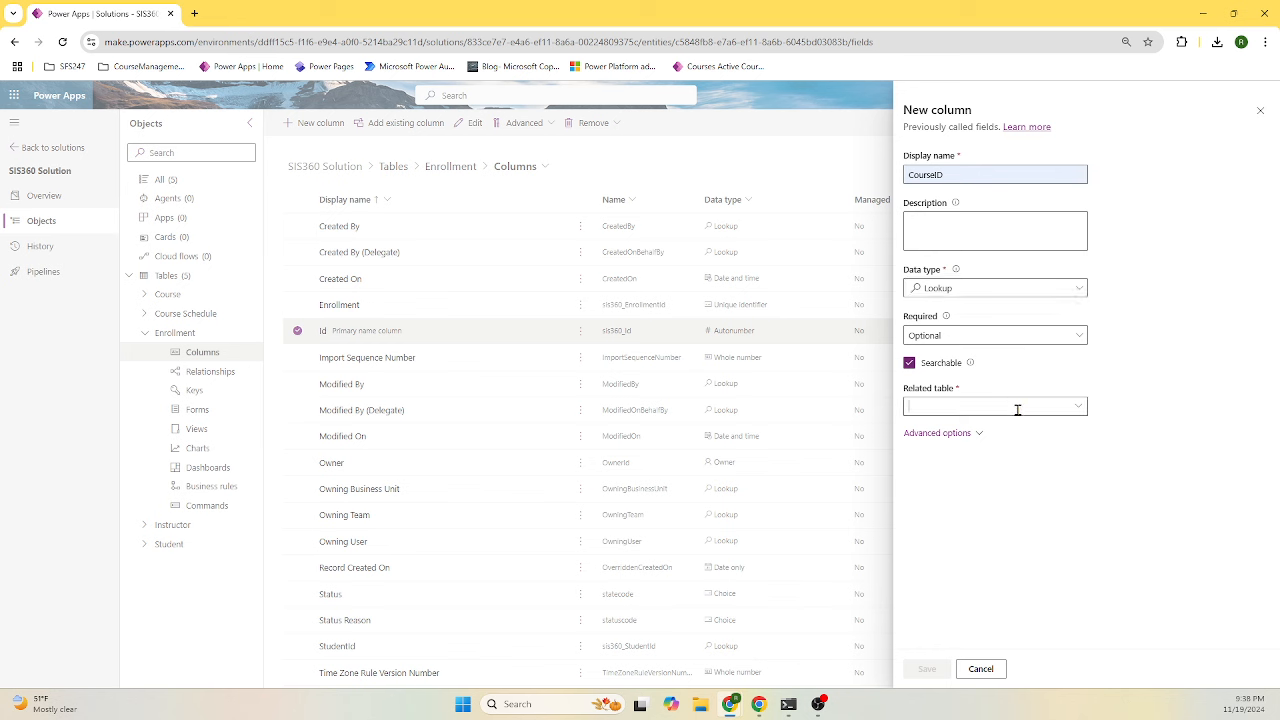
pyautogui.write('cours')
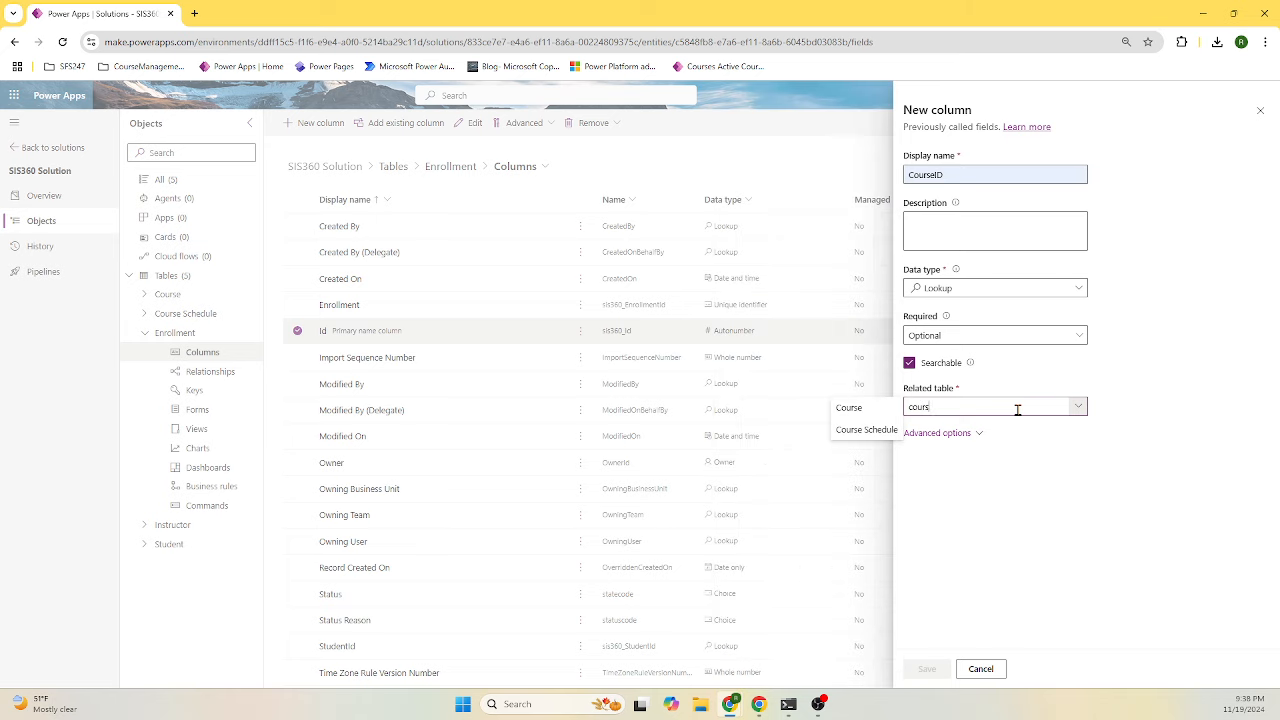
pyautogui.write('e')
pyautogui.click(871, 413)
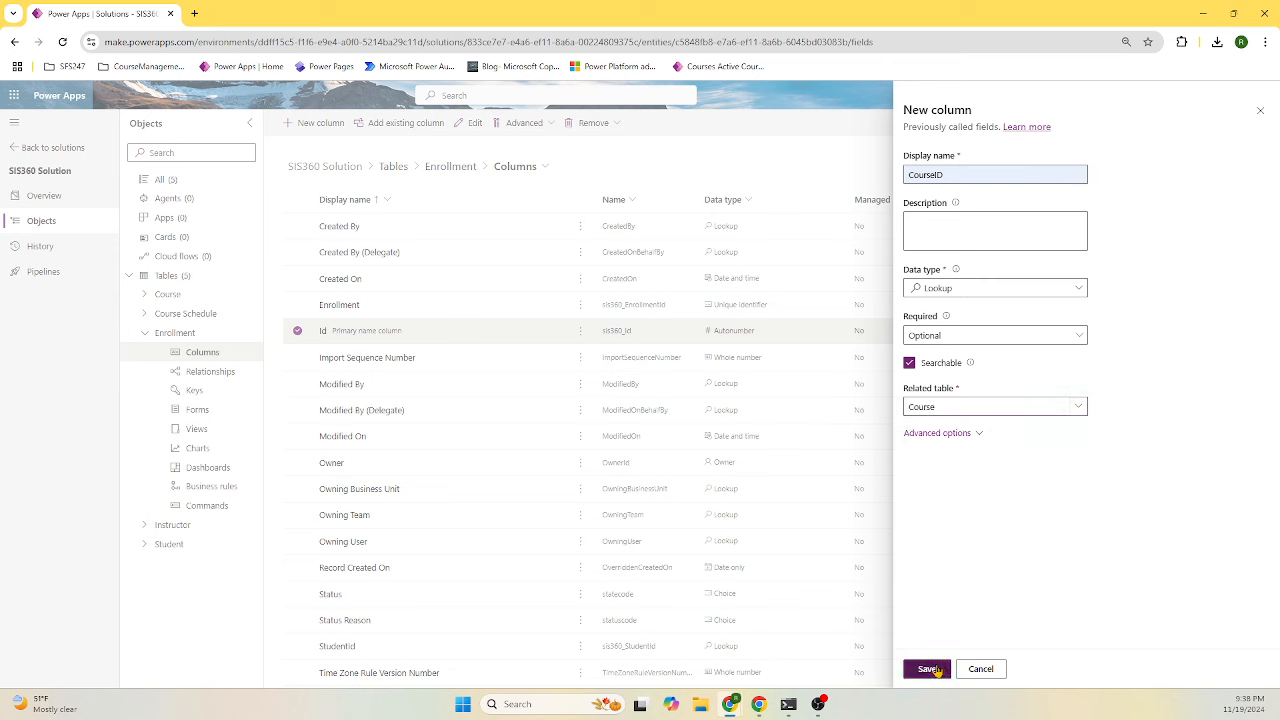
pyautogui.click(928, 669)
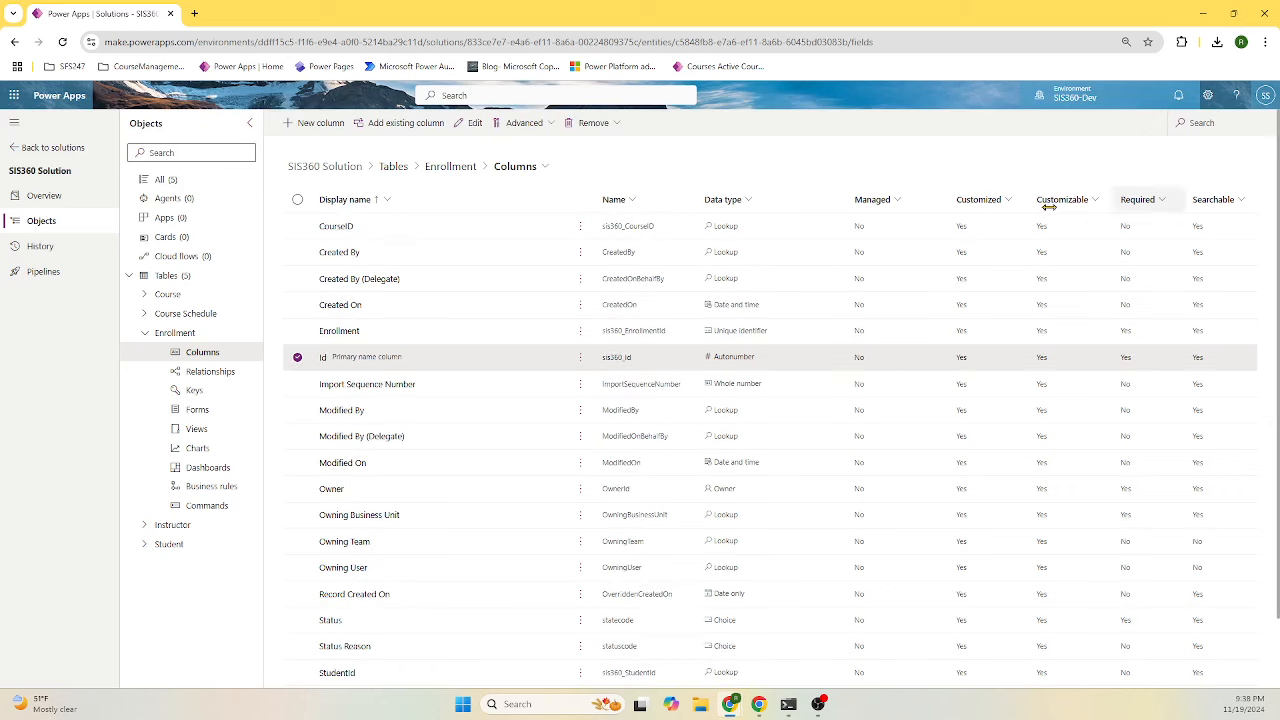
# - Add a new Enrollment table column named 'Enrollment Date' with description 'Enrollment Date'
pyautogui.click(321, 123)
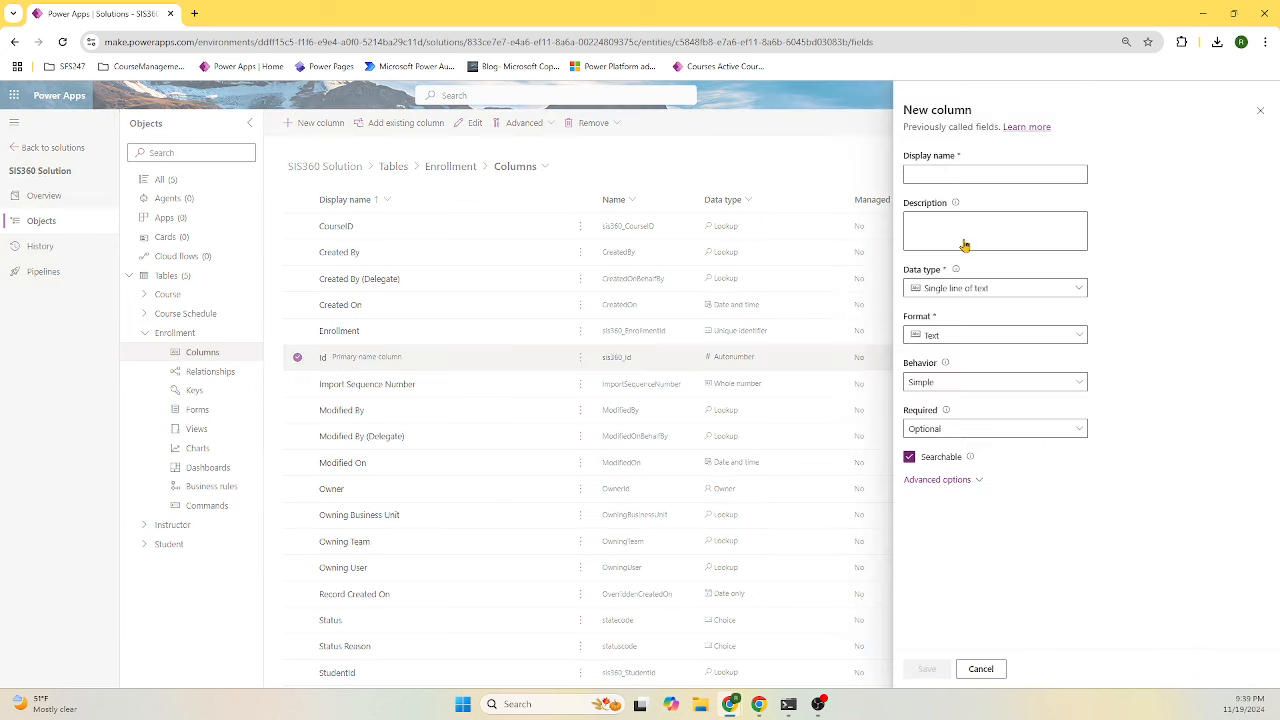
pyautogui.click(988, 173)
pyautogui.write('Date')
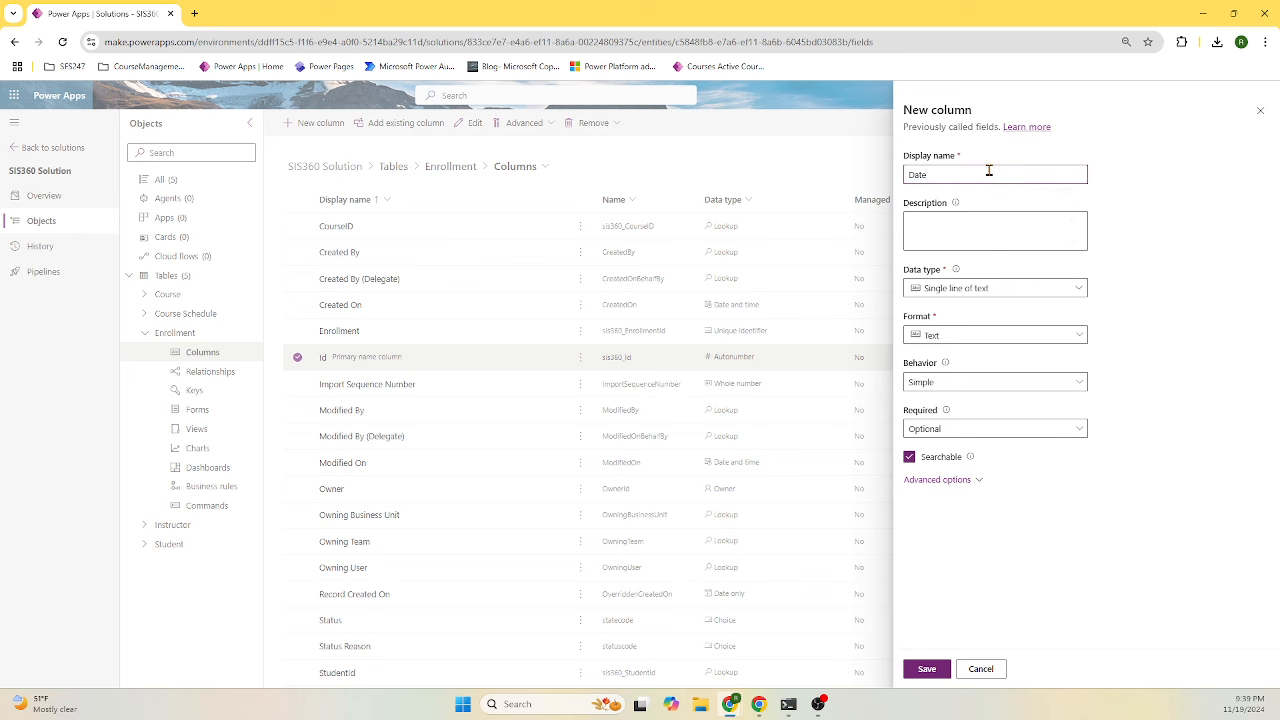
pyautogui.doubleClick(955, 173)
pyautogui.hotkey('ctrl', 'c')
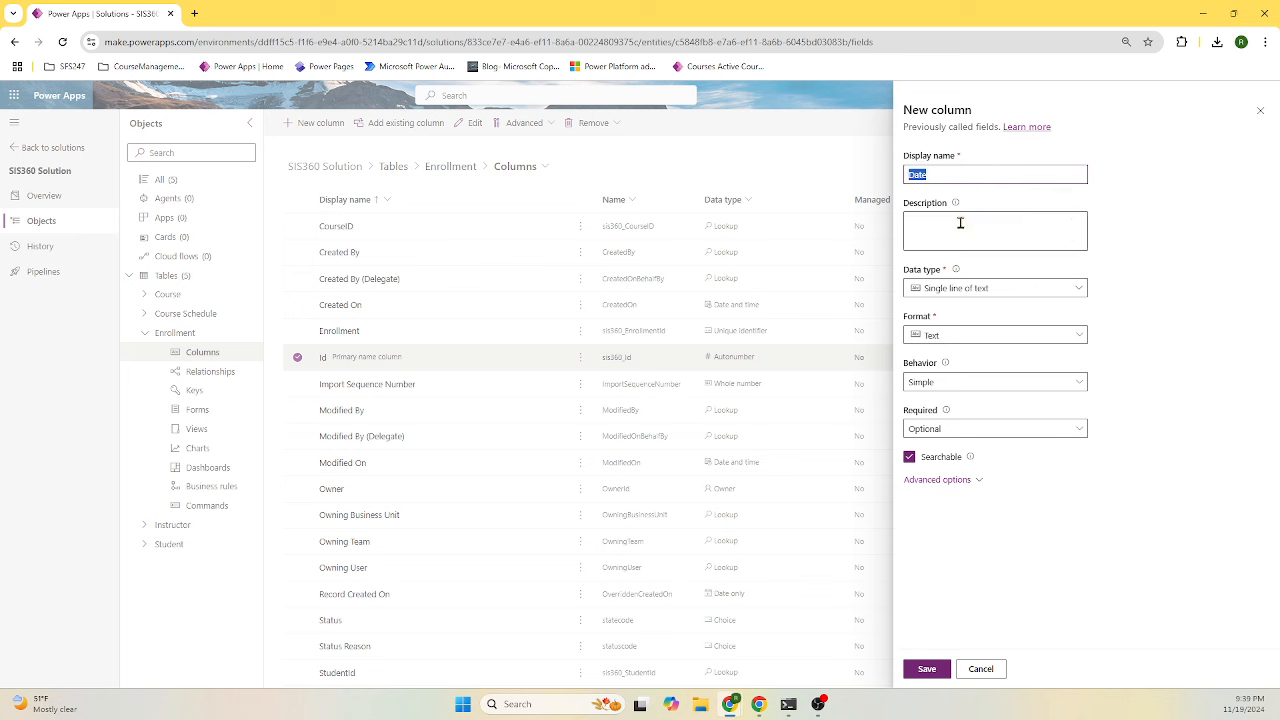
pyautogui.click(960, 223)
pyautogui.hotkey('ctrl', 'v')
pyautogui.click(910, 175)
pyautogui.write('Entroll')
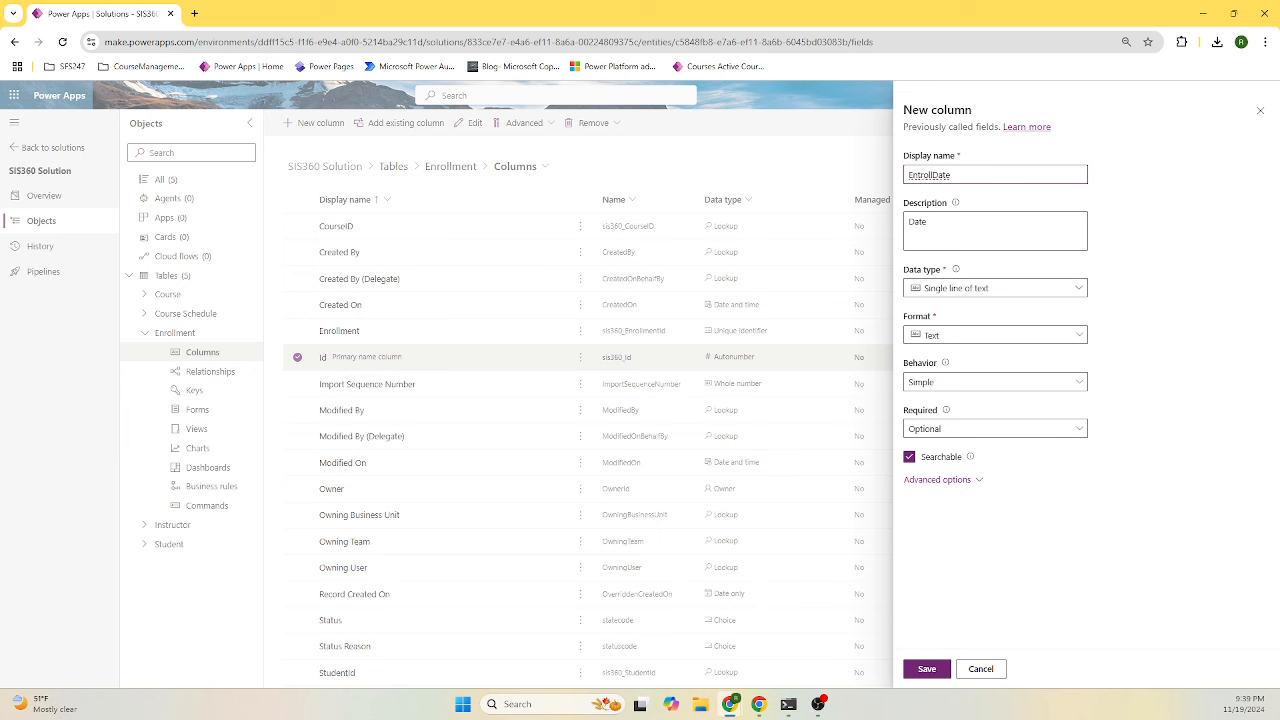
pyautogui.write('ment')
pyautogui.click(920, 175)
pyautogui.press('BackSpace')
pyautogui.moveTo(960, 221); pyautogui.dragTo(891, 235)
pyautogui.write('Enrollment Date')
# - Set the column's data type and format to Date and time and save it
pyautogui.click(1014, 288)
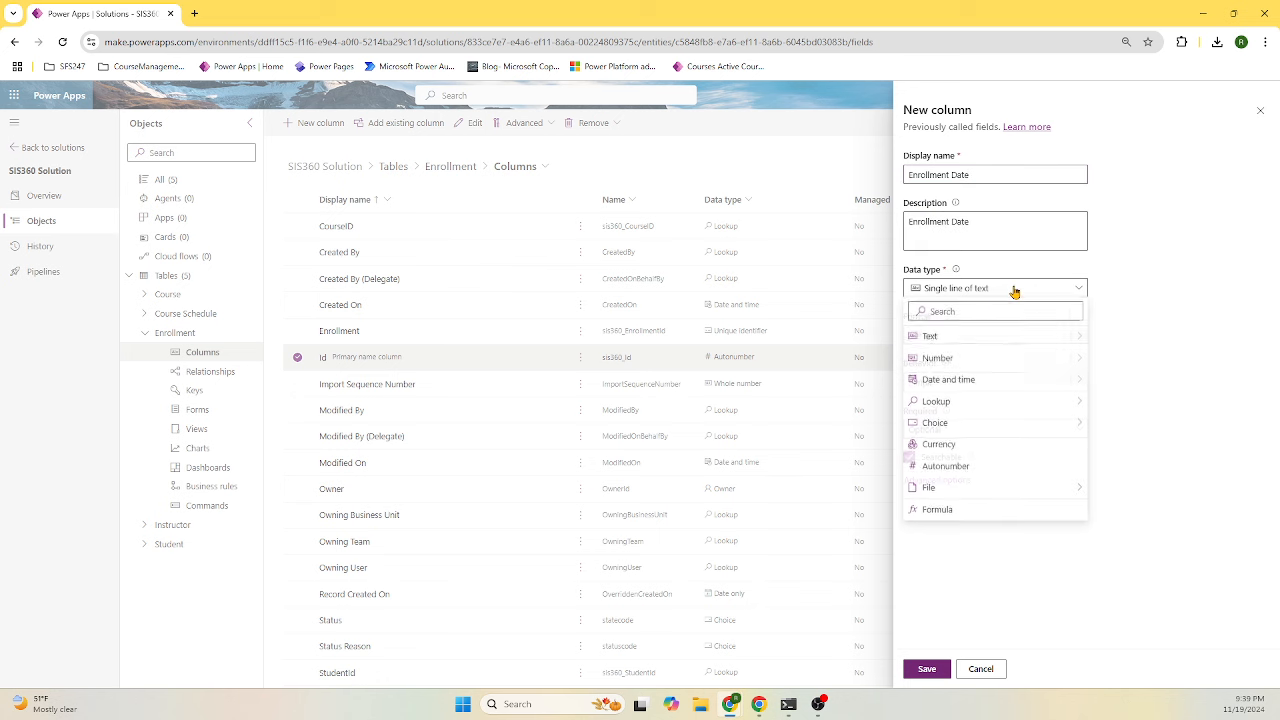
pyautogui.click(1000, 380)
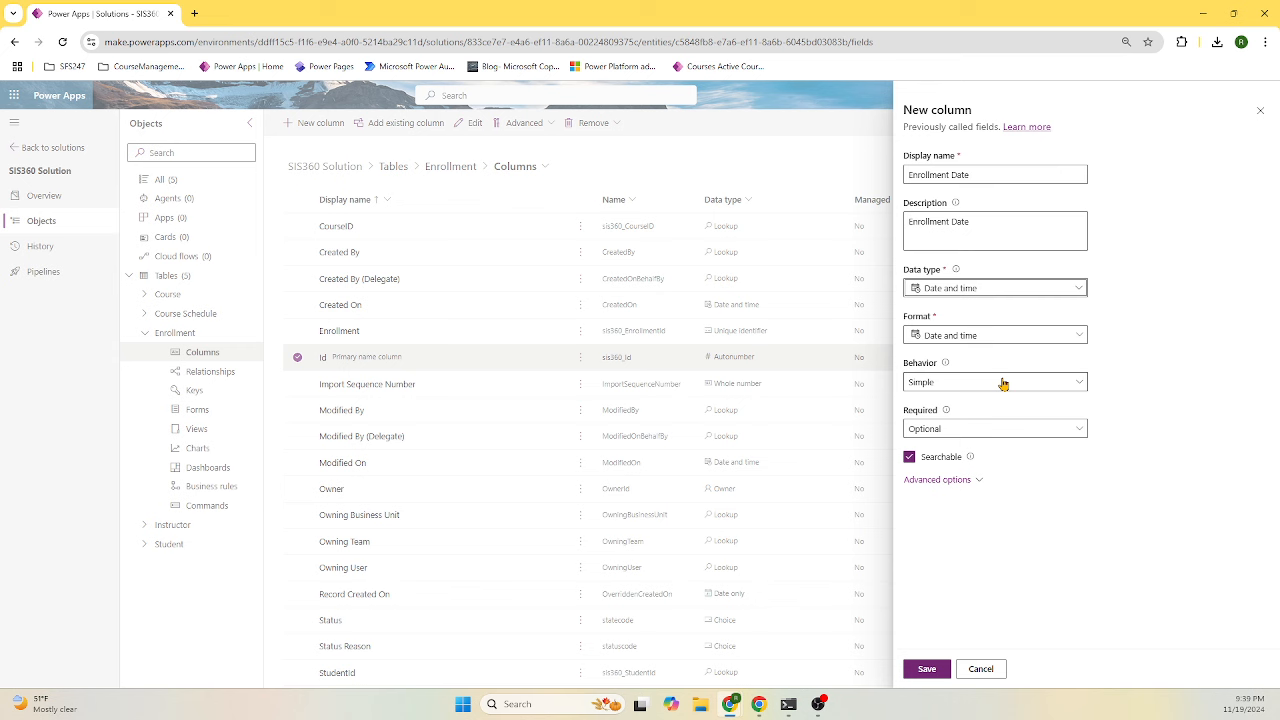
pyautogui.click(1028, 343)
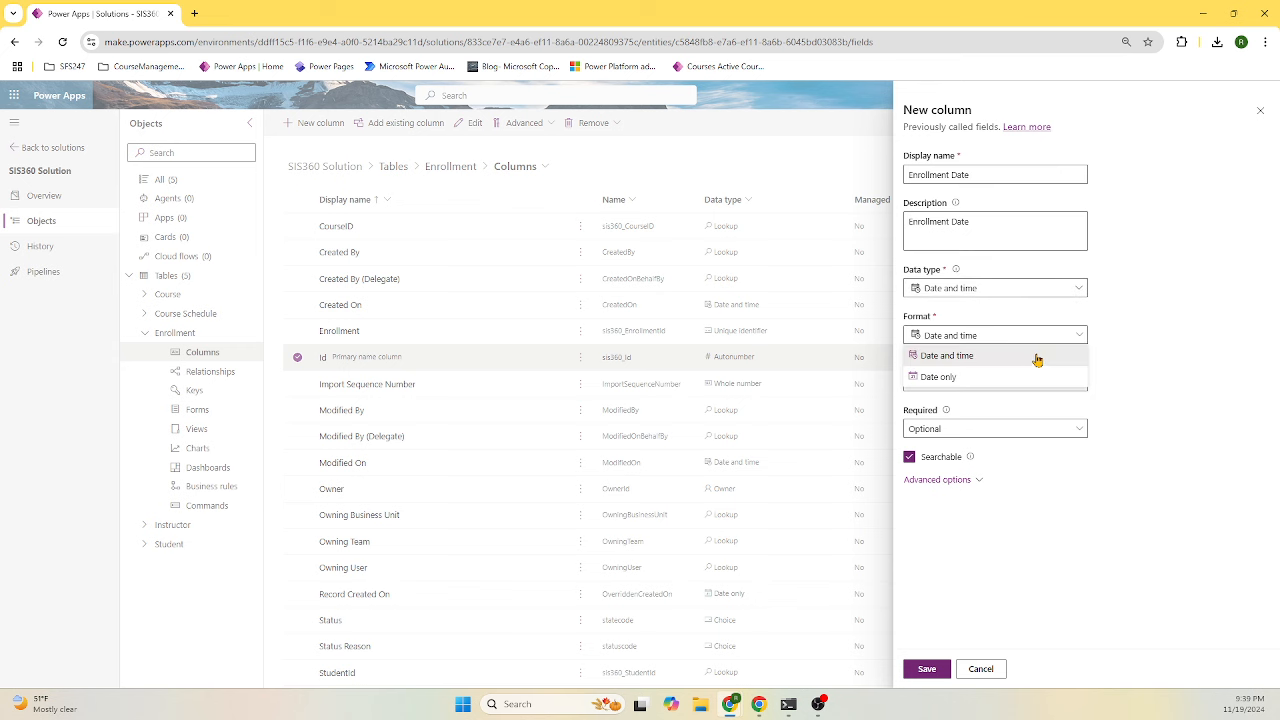
pyautogui.click(1018, 357)
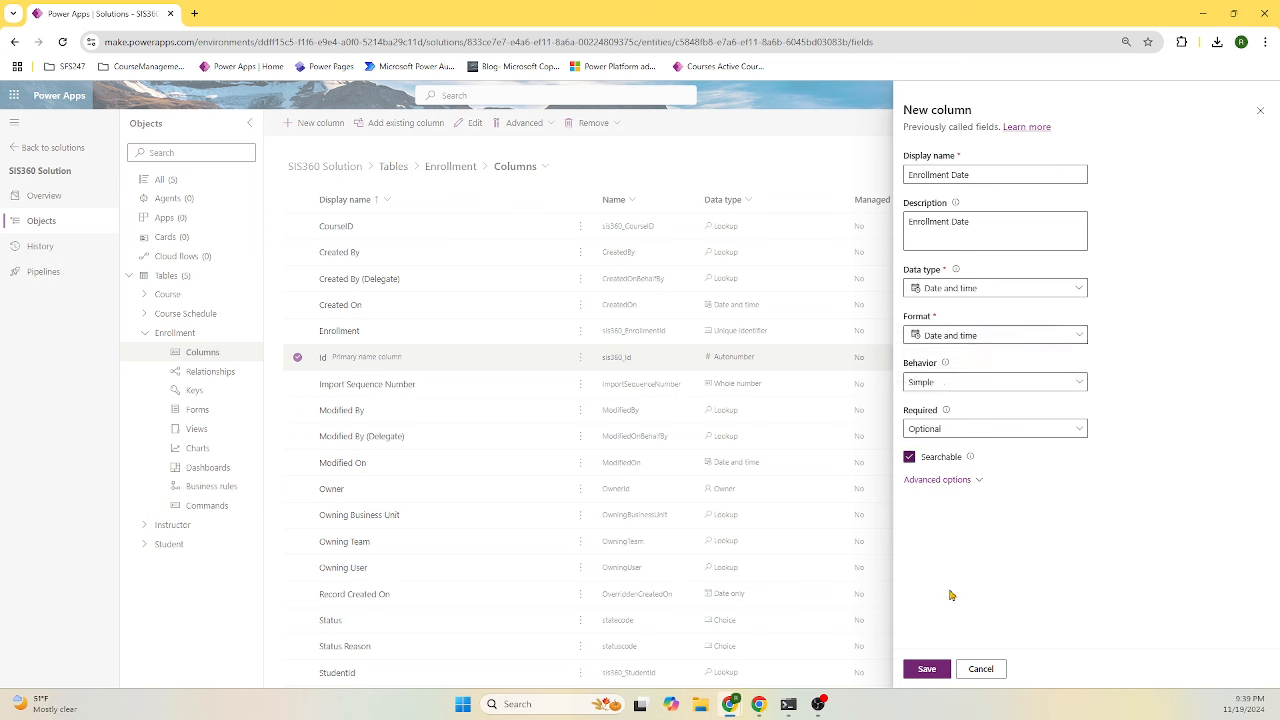
pyautogui.click(931, 676)
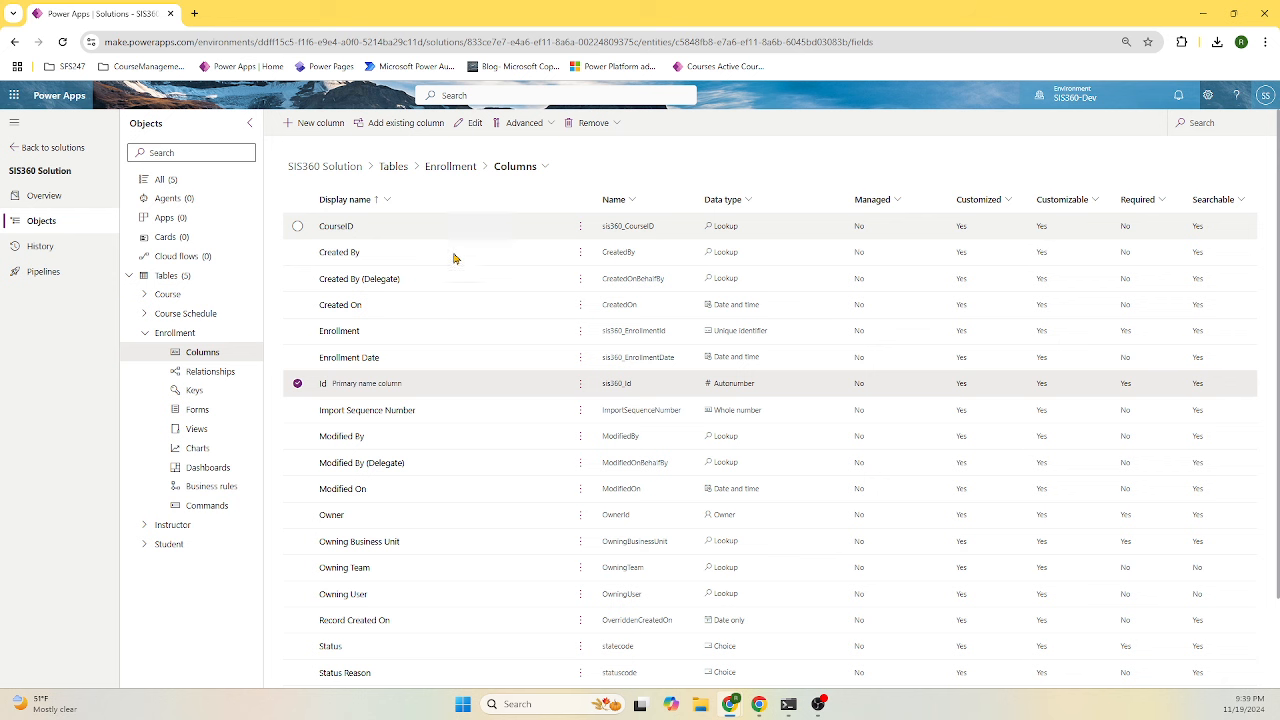
# - Add a new column named EnrollmentStatus as a local, non-global Choice type
pyautogui.click(322, 123)
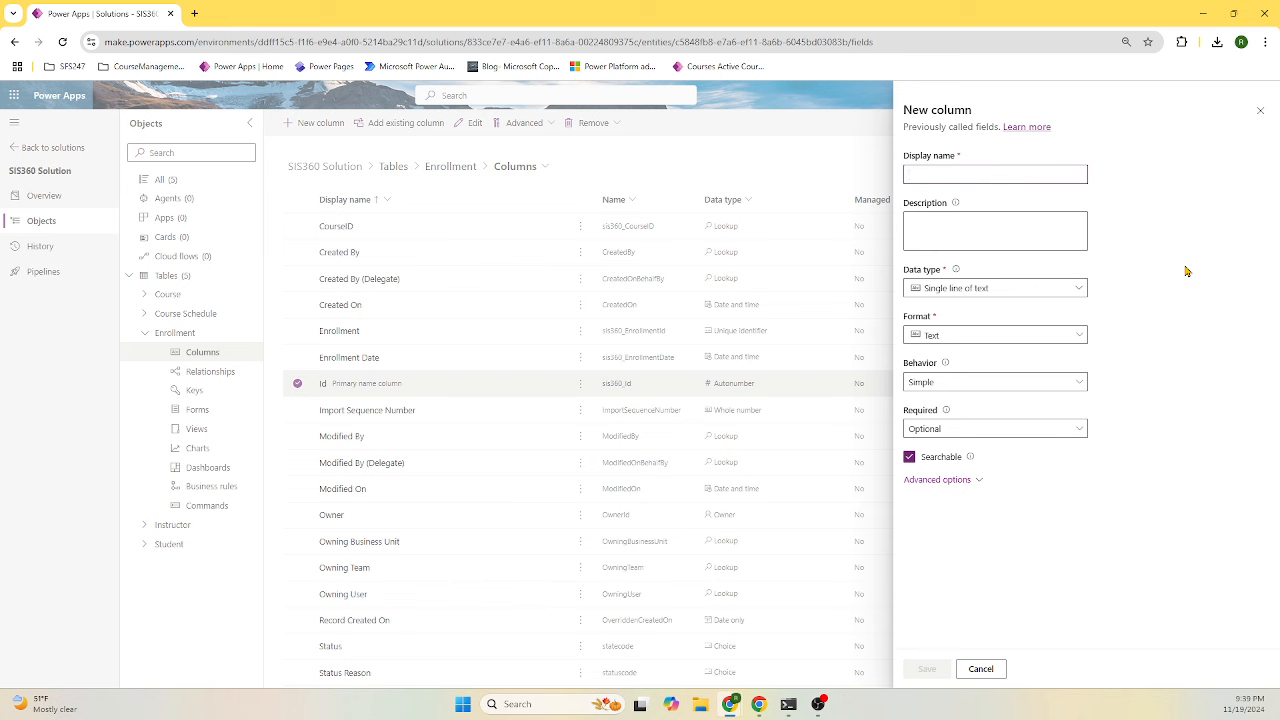
pyautogui.click(985, 177)
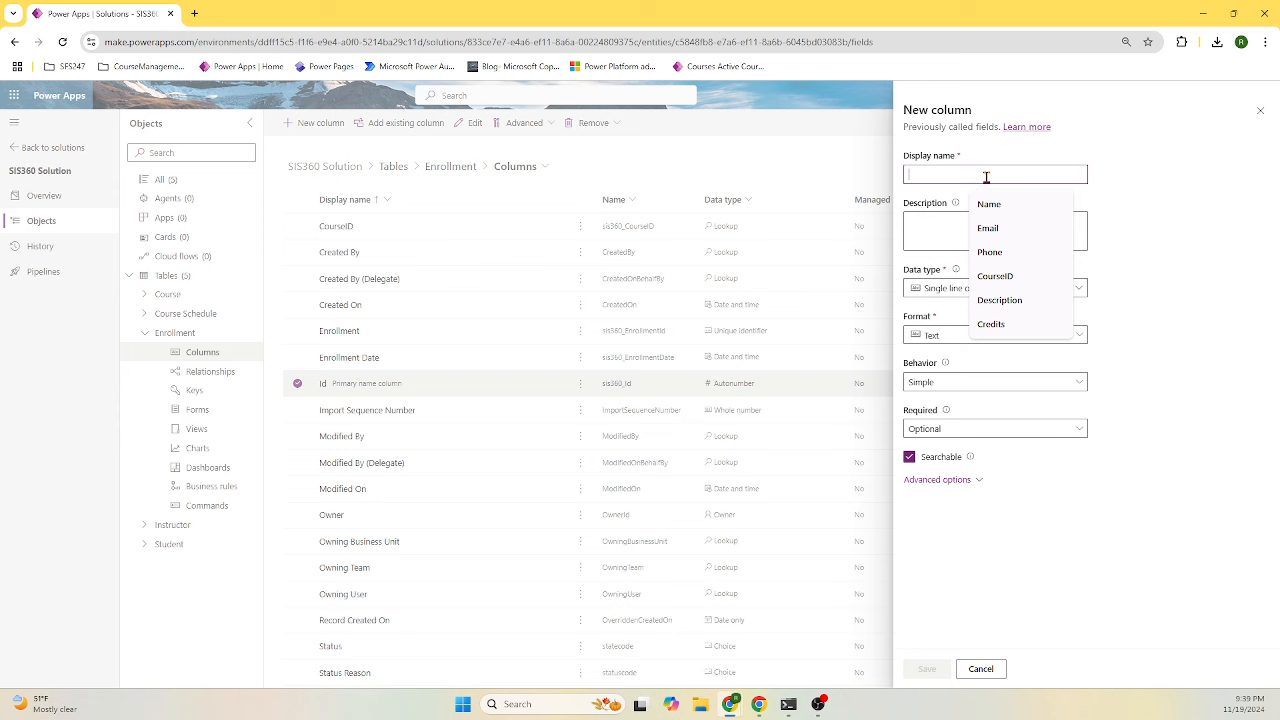
pyautogui.write('EnrollmentStatus')
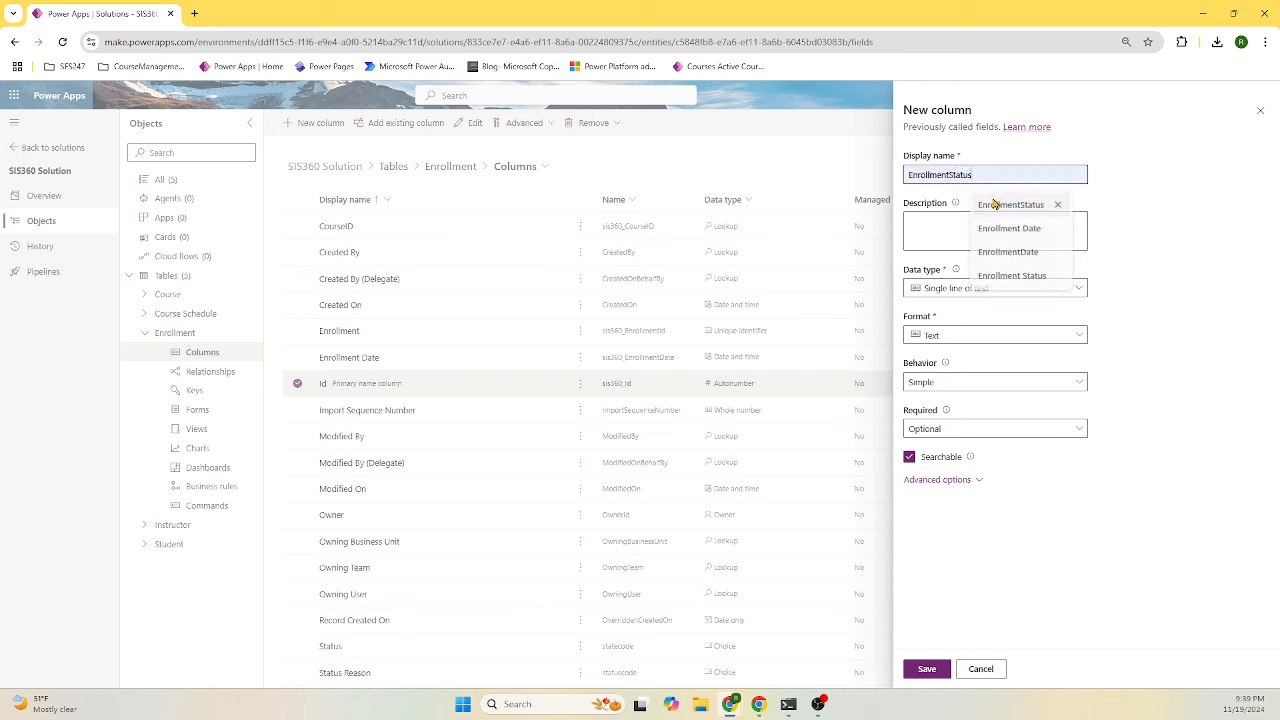
pyautogui.click(1000, 204)
pyautogui.click(1000, 289)
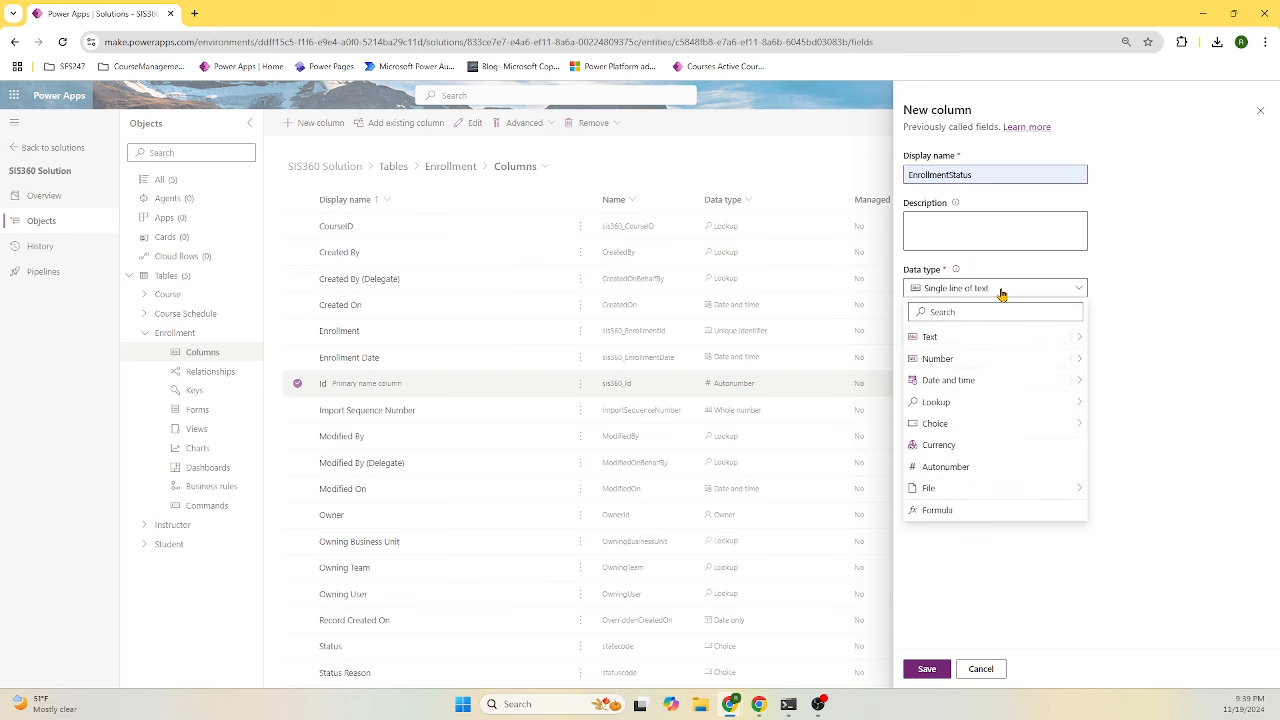
pyautogui.moveTo(994, 424)
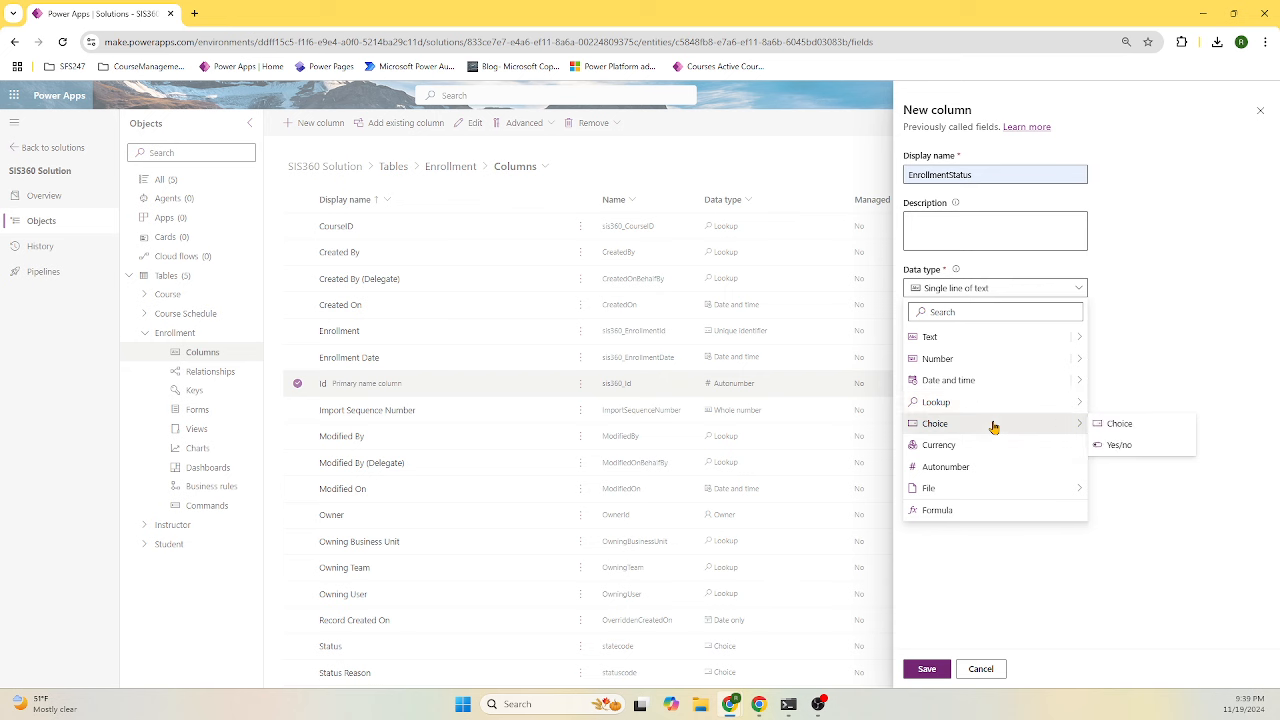
pyautogui.click(1116, 424)
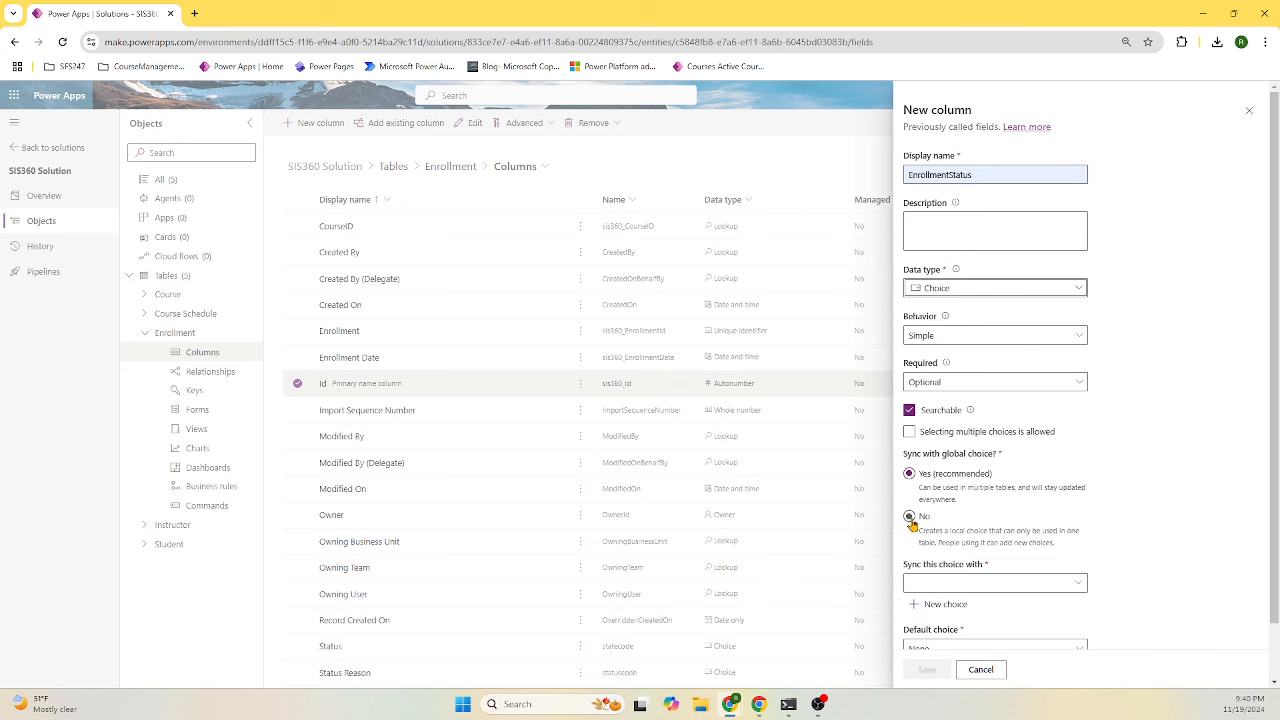
pyautogui.scroll(-1, 1120, 503)
pyautogui.click(1021, 515)
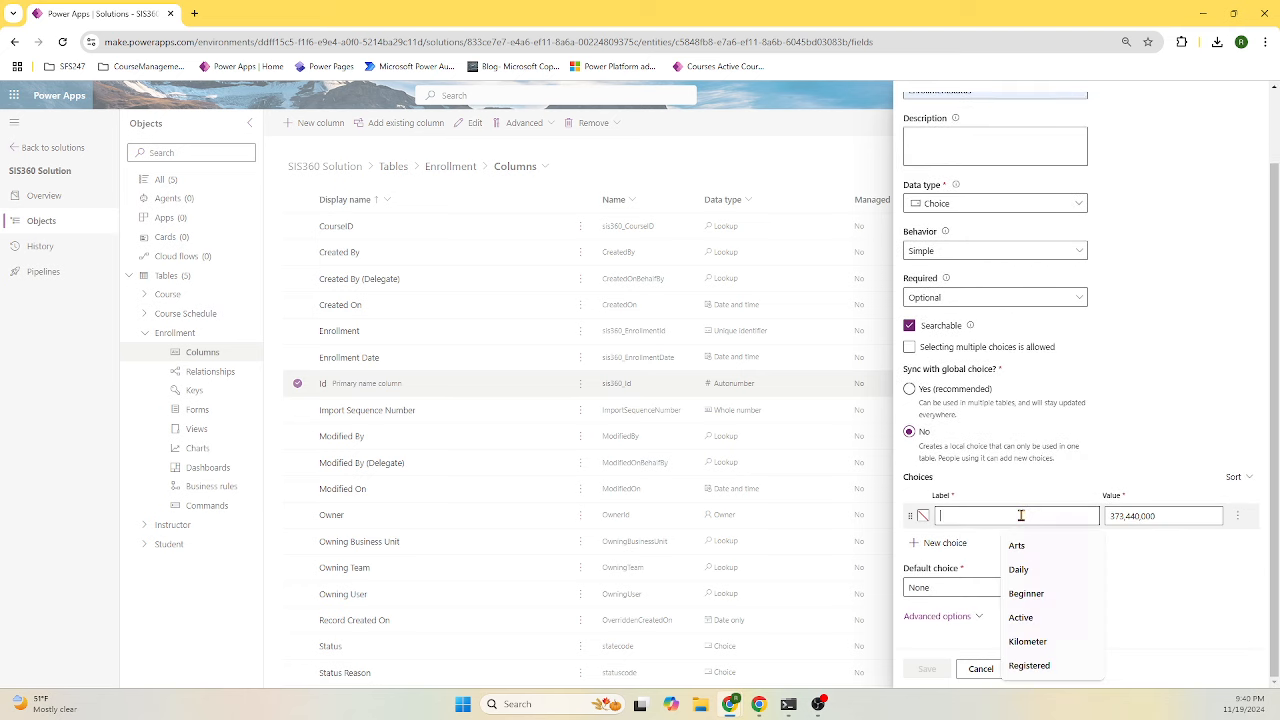
# - Add the choices Registered, Waitlisted, Dropped and Completed, then save the column
pyautogui.write('Registered')
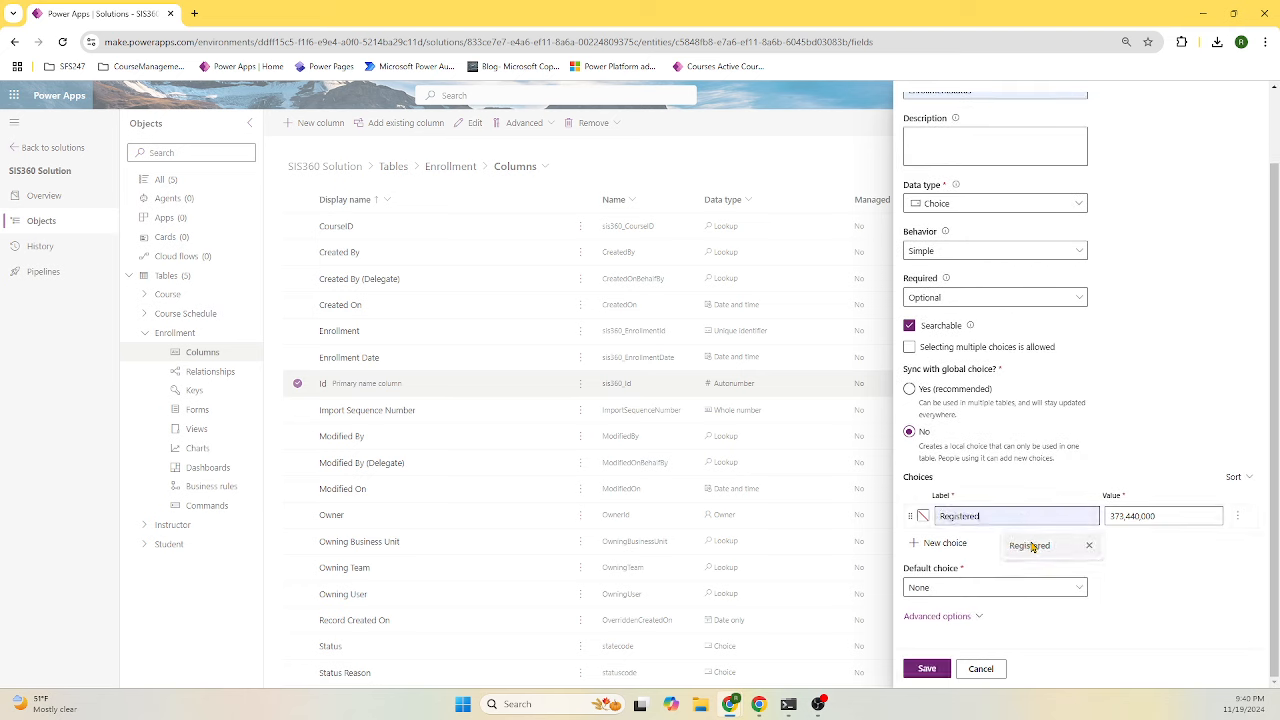
pyautogui.click(1030, 545)
pyautogui.click(961, 549)
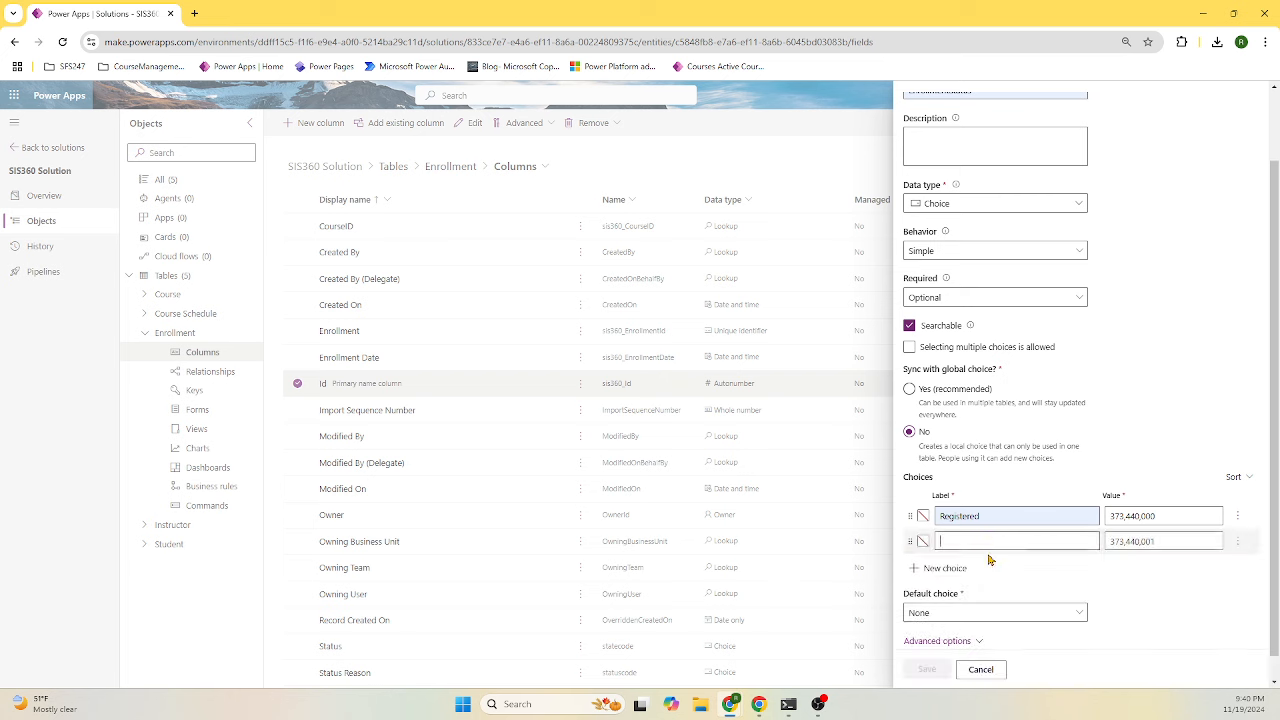
pyautogui.click(992, 541)
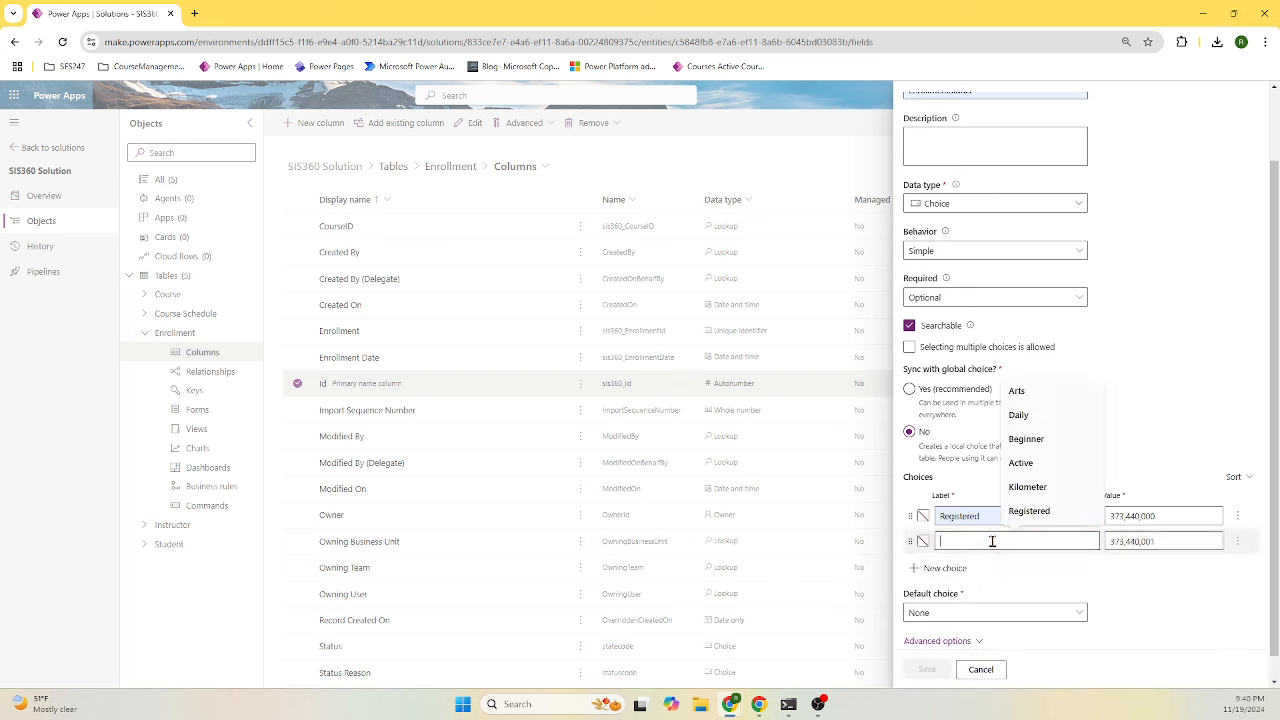
pyautogui.write('Wait')
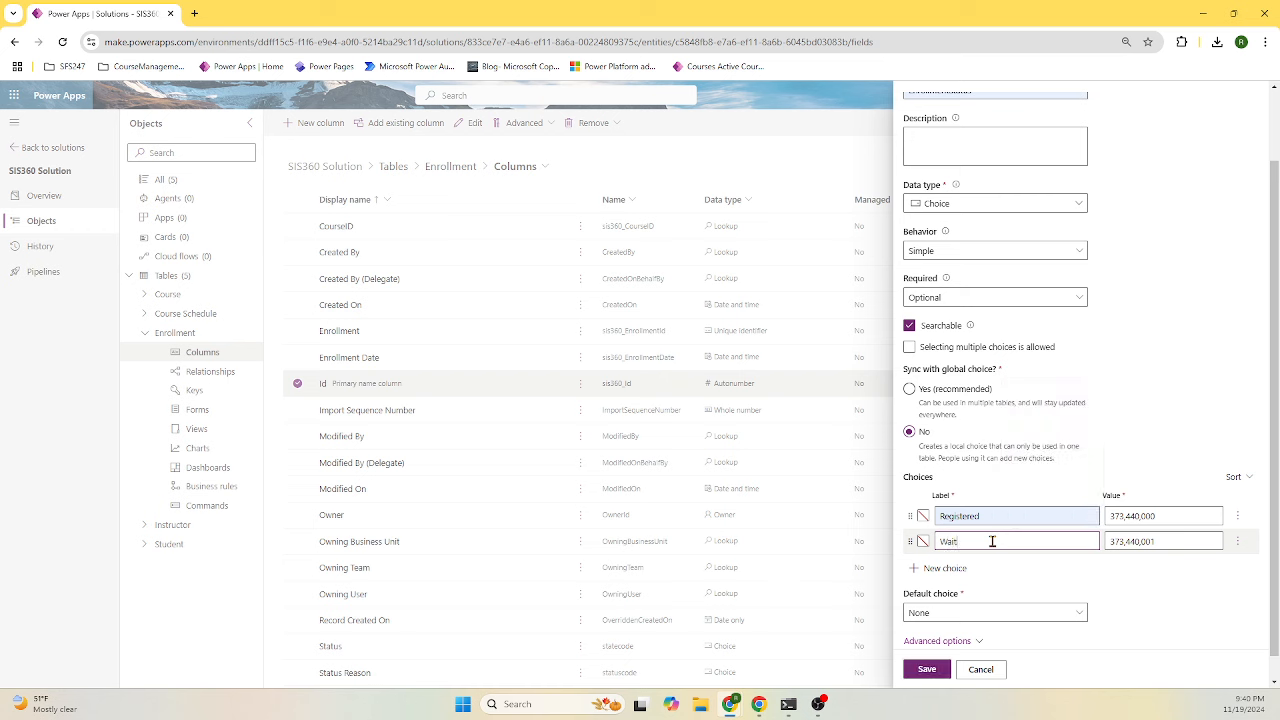
pyautogui.write('listed')
pyautogui.click(958, 568)
pyautogui.scroll(-1, 999, 563)
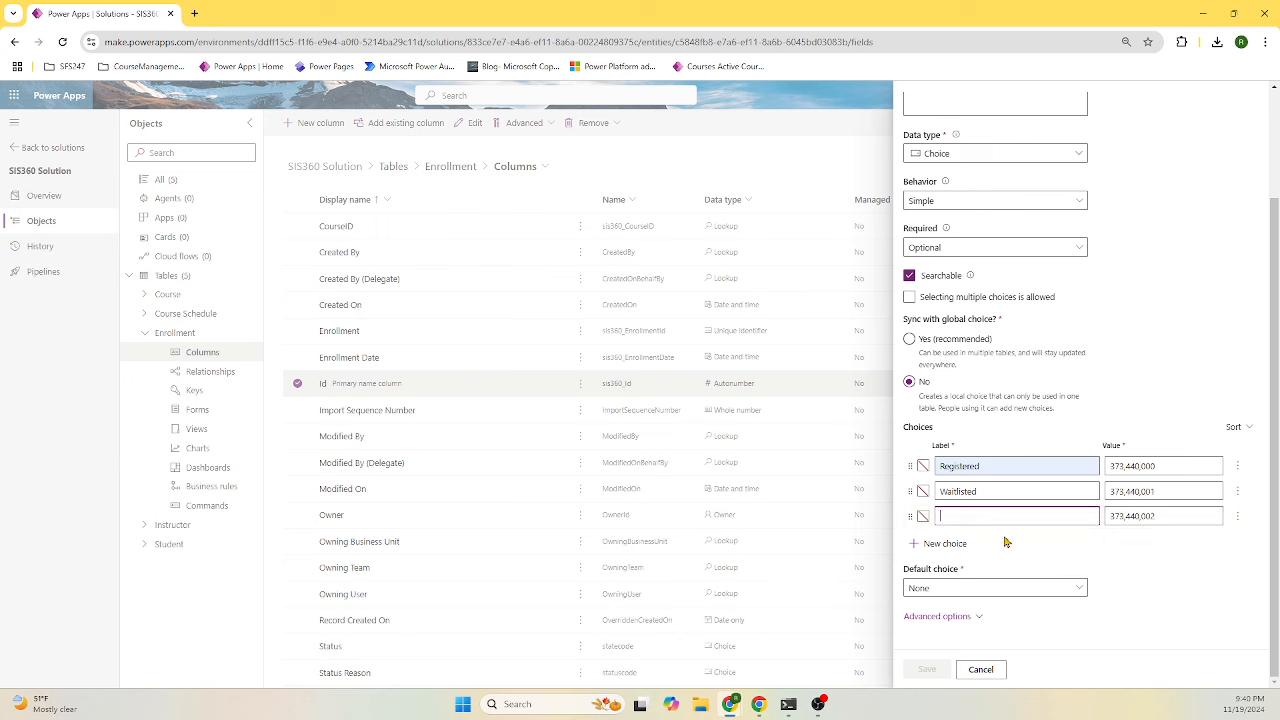
pyautogui.click(1008, 515)
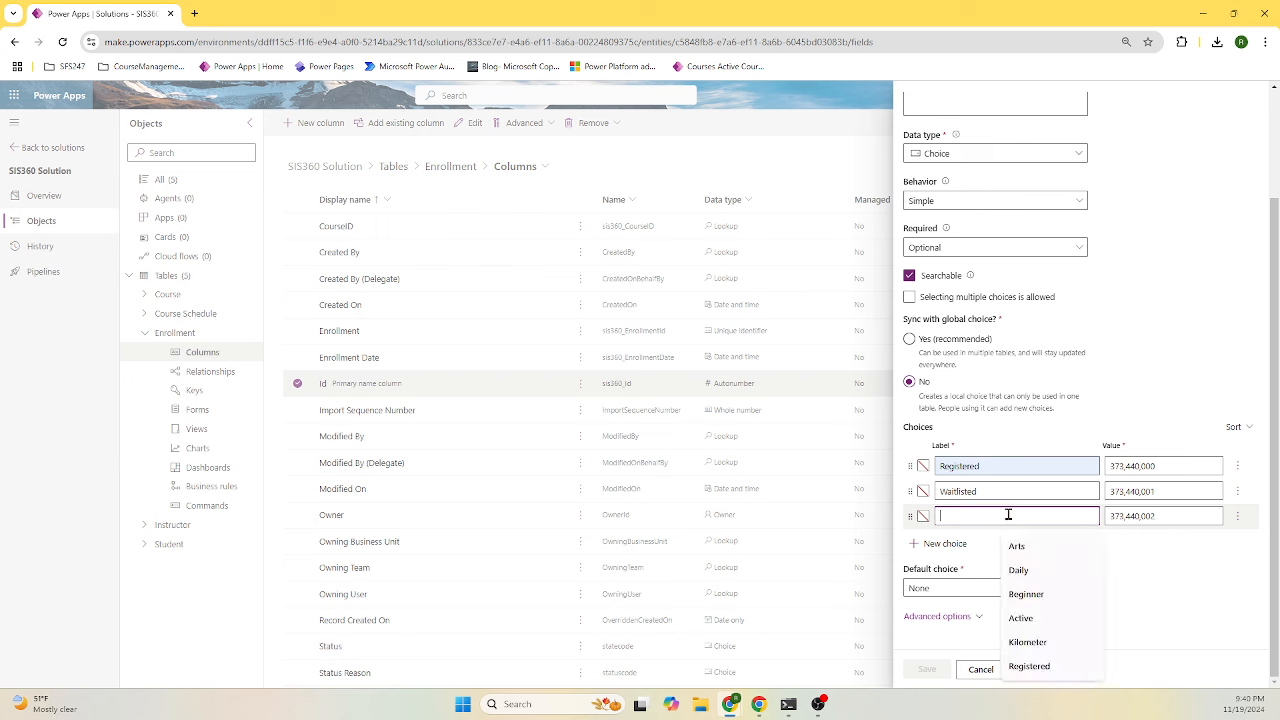
pyautogui.write('Dropped')
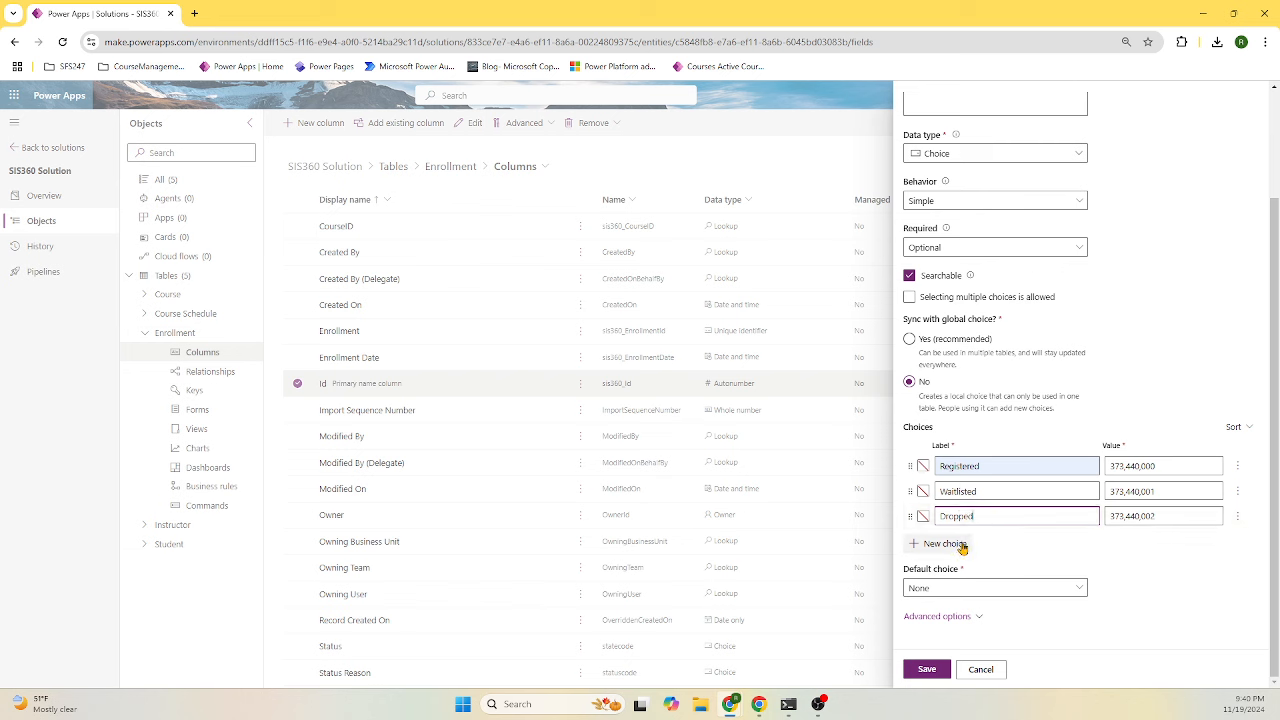
pyautogui.click(960, 546)
pyautogui.click(1004, 540)
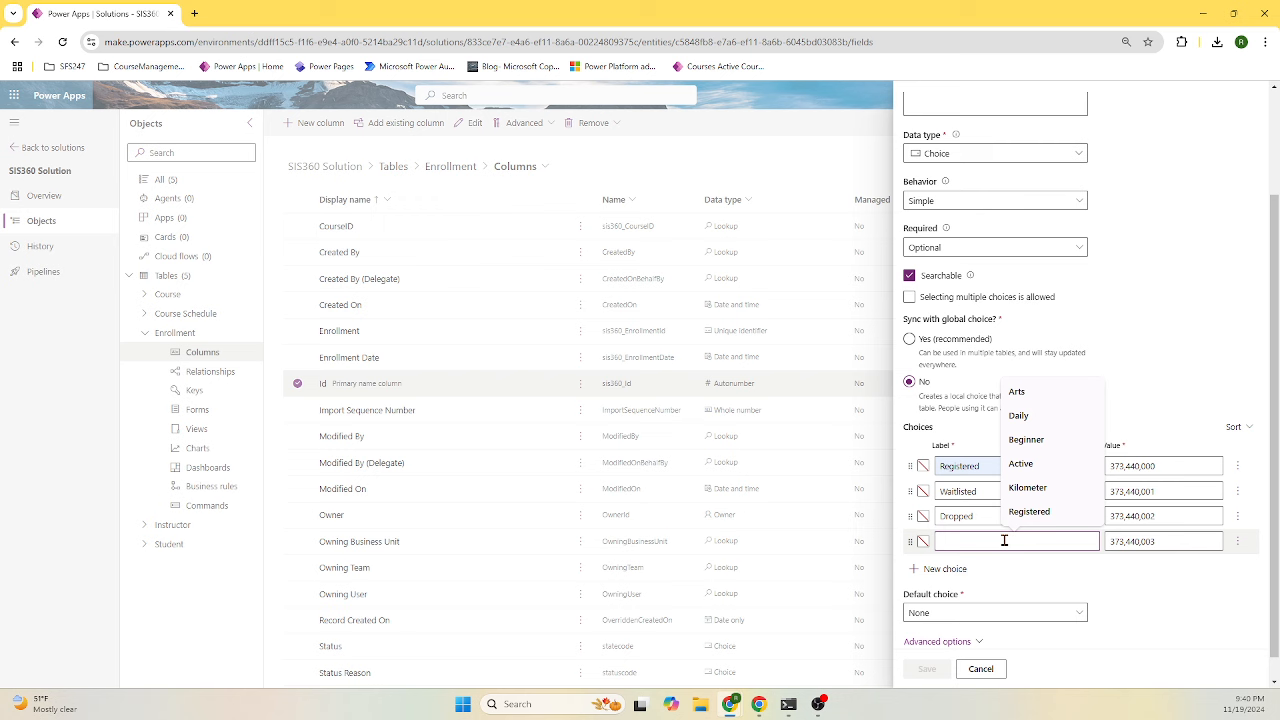
pyautogui.write('Completed')
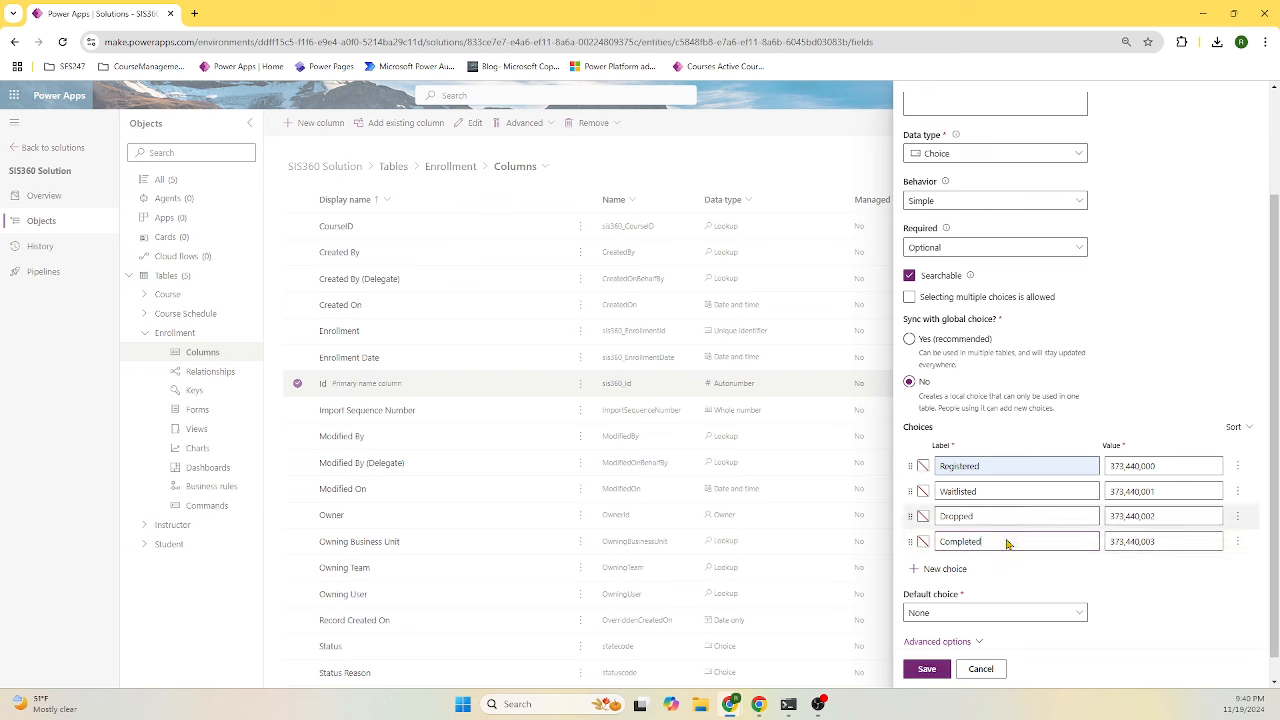
pyautogui.click(928, 670)
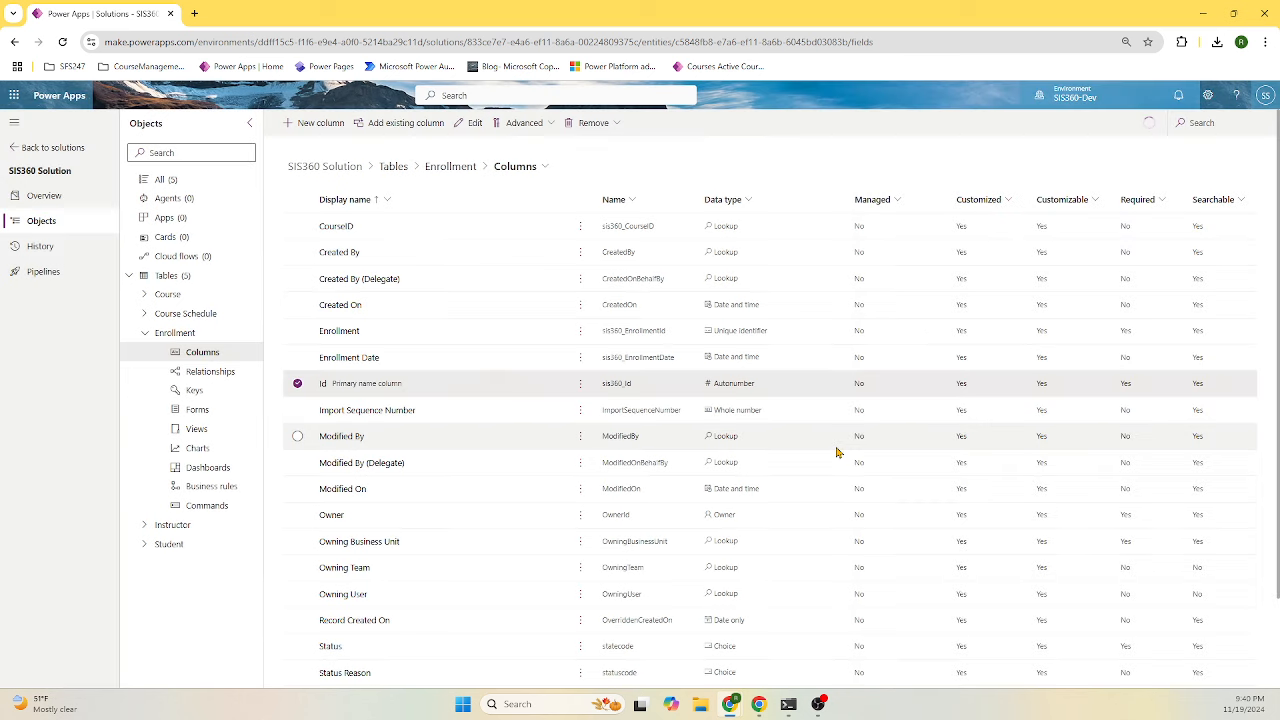
# - Show the solution's five tables, then switch to the SIS360-CourseMgmt-build Google Slides deck
pyautogui.click(143, 334)
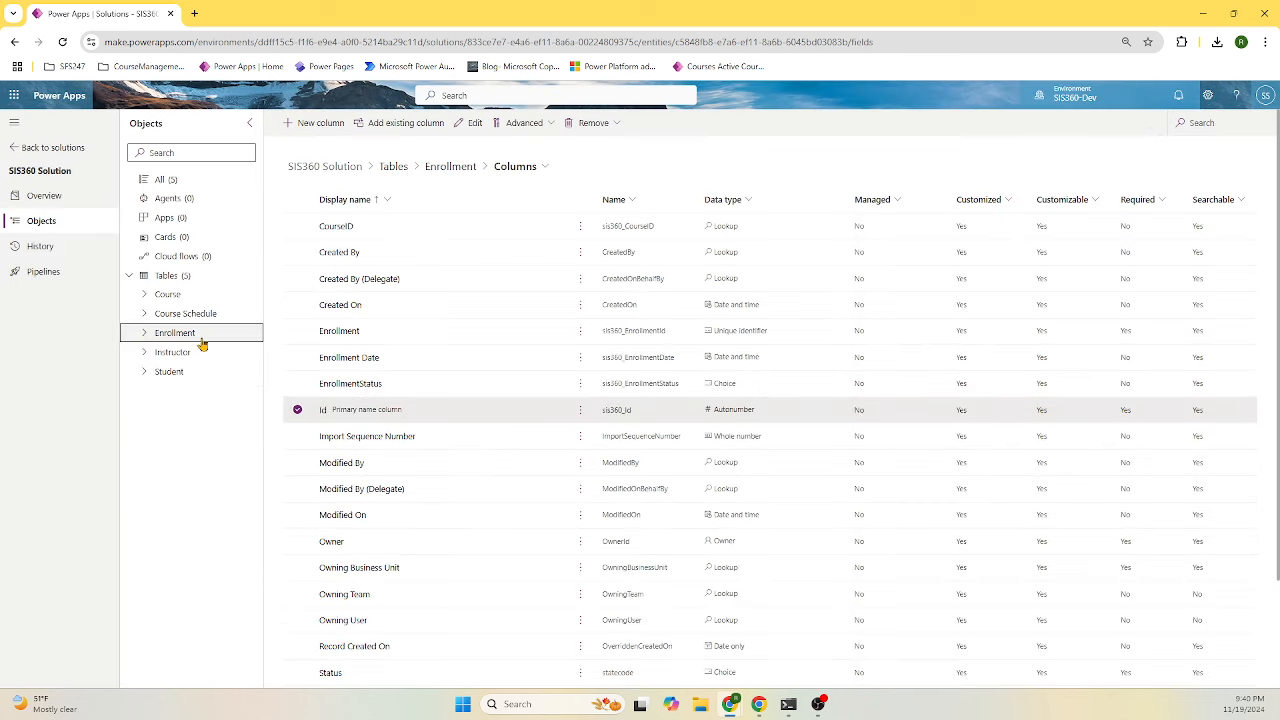
pyautogui.click(186, 282)
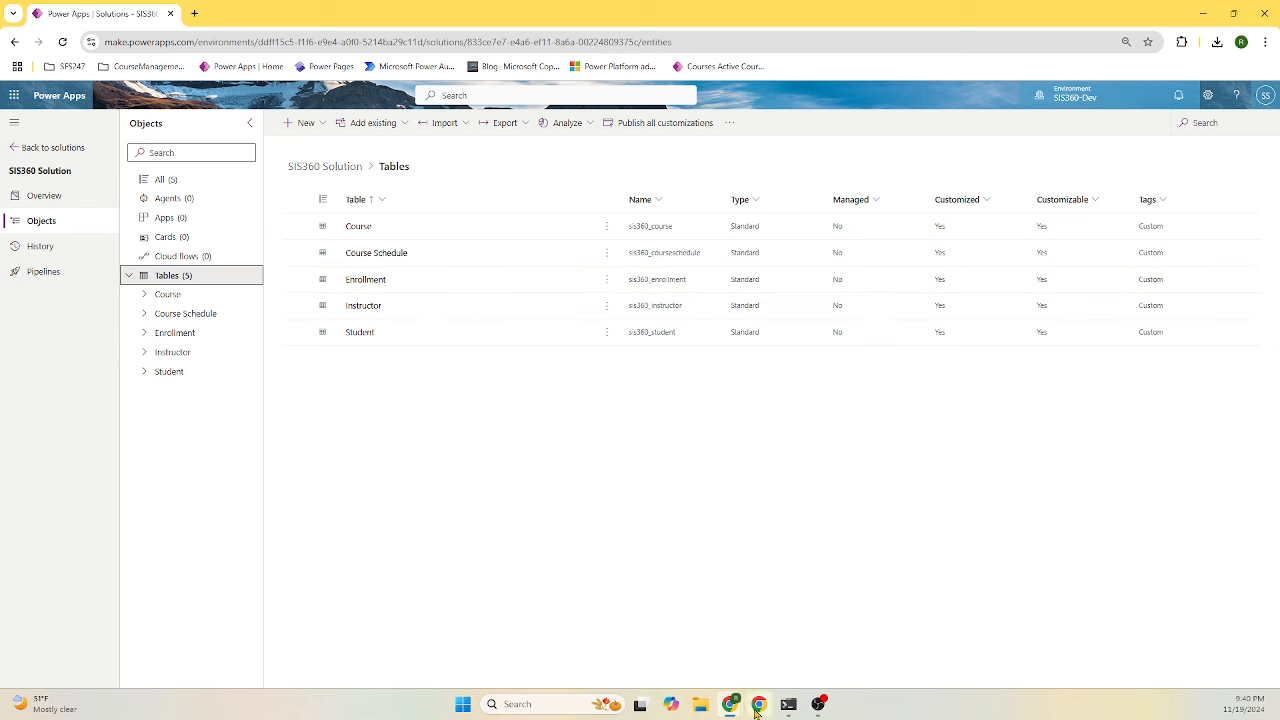
pyautogui.moveTo(757, 711)
pyautogui.moveTo(736, 710)
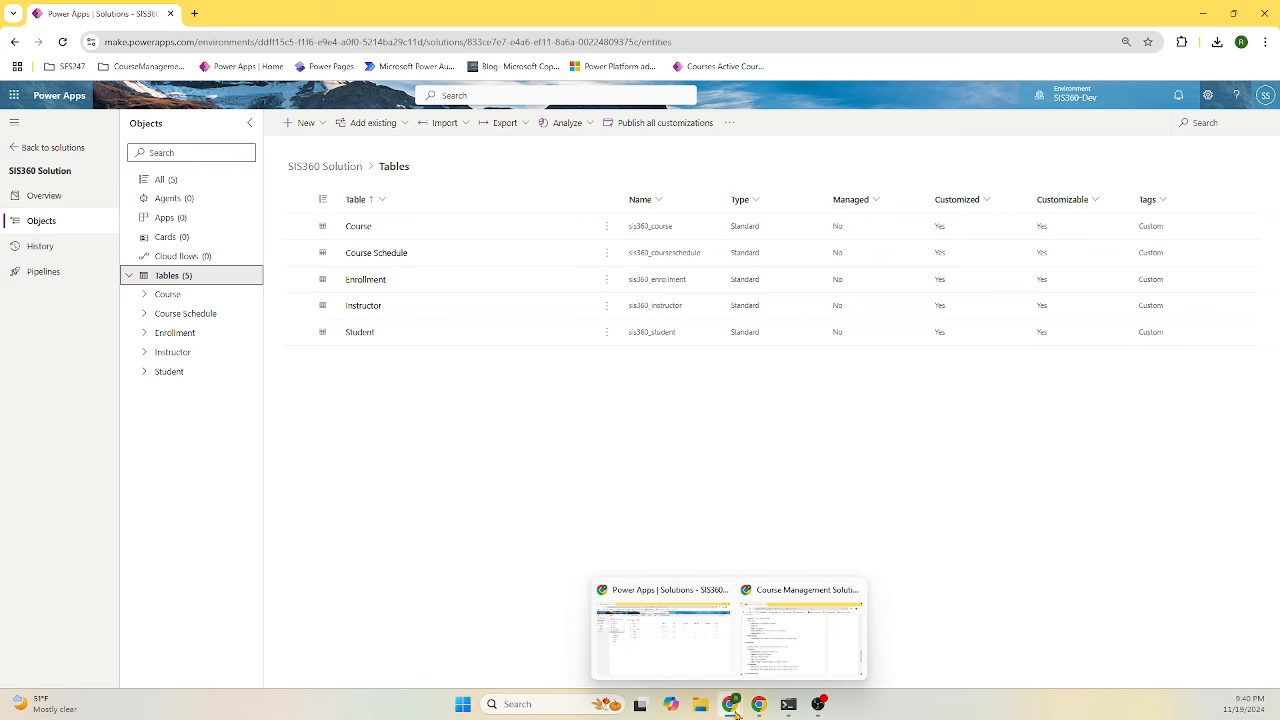
pyautogui.click(757, 645)
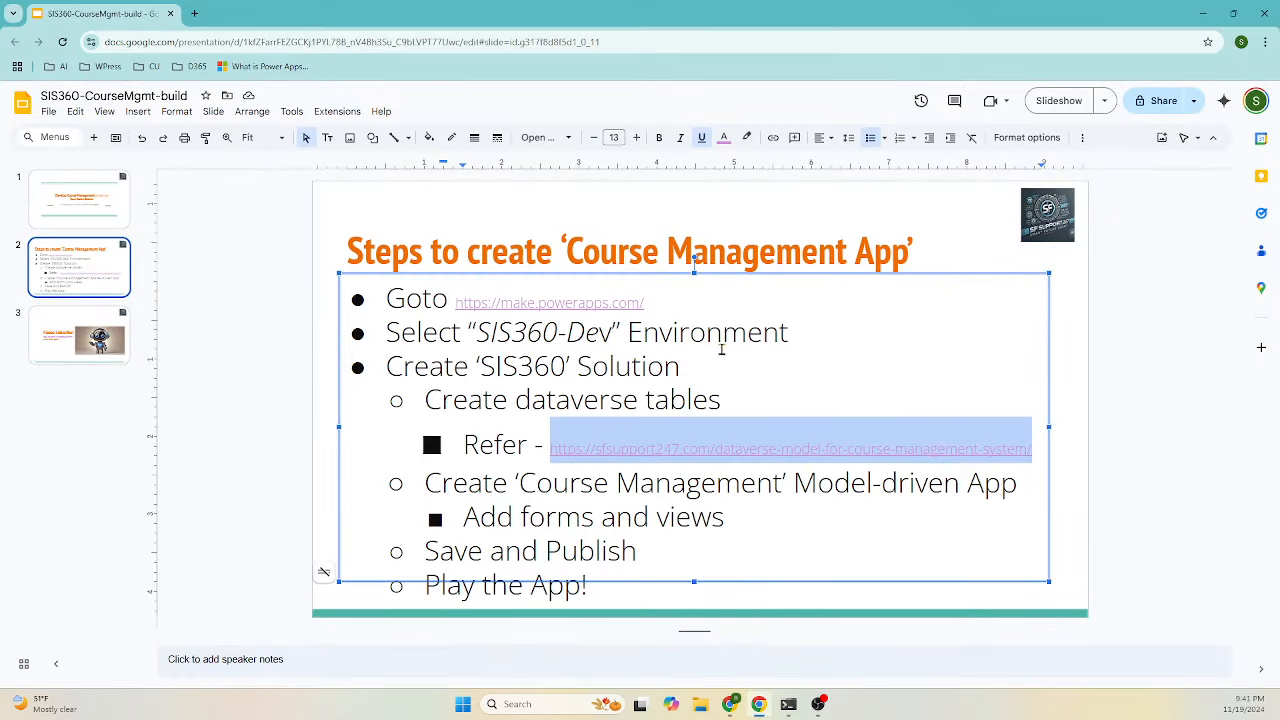
# - Review the build steps, highlighting 'Course Management' in step four, then minimize the deck
pyautogui.click(755, 382)
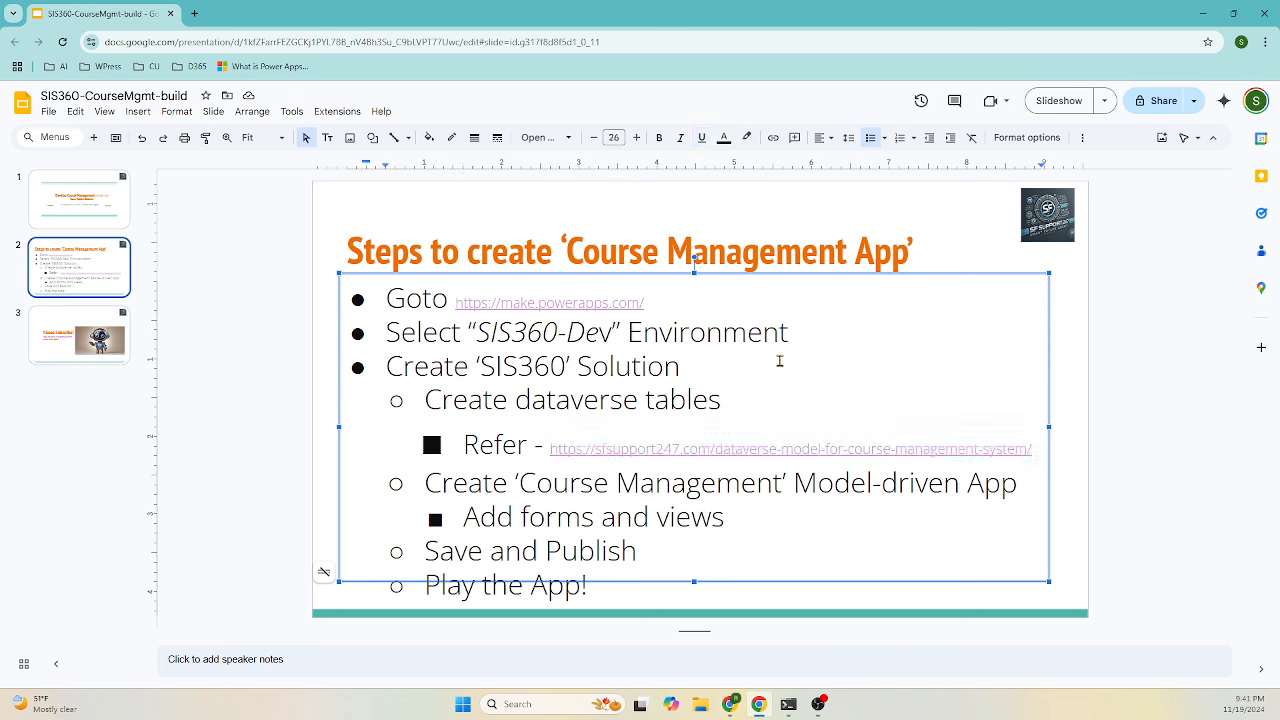
pyautogui.doubleClick(645, 370)
pyautogui.click(695, 399)
pyautogui.moveTo(779, 485); pyautogui.dragTo(518, 485)
pyautogui.hotkey('ctrl', 'c')
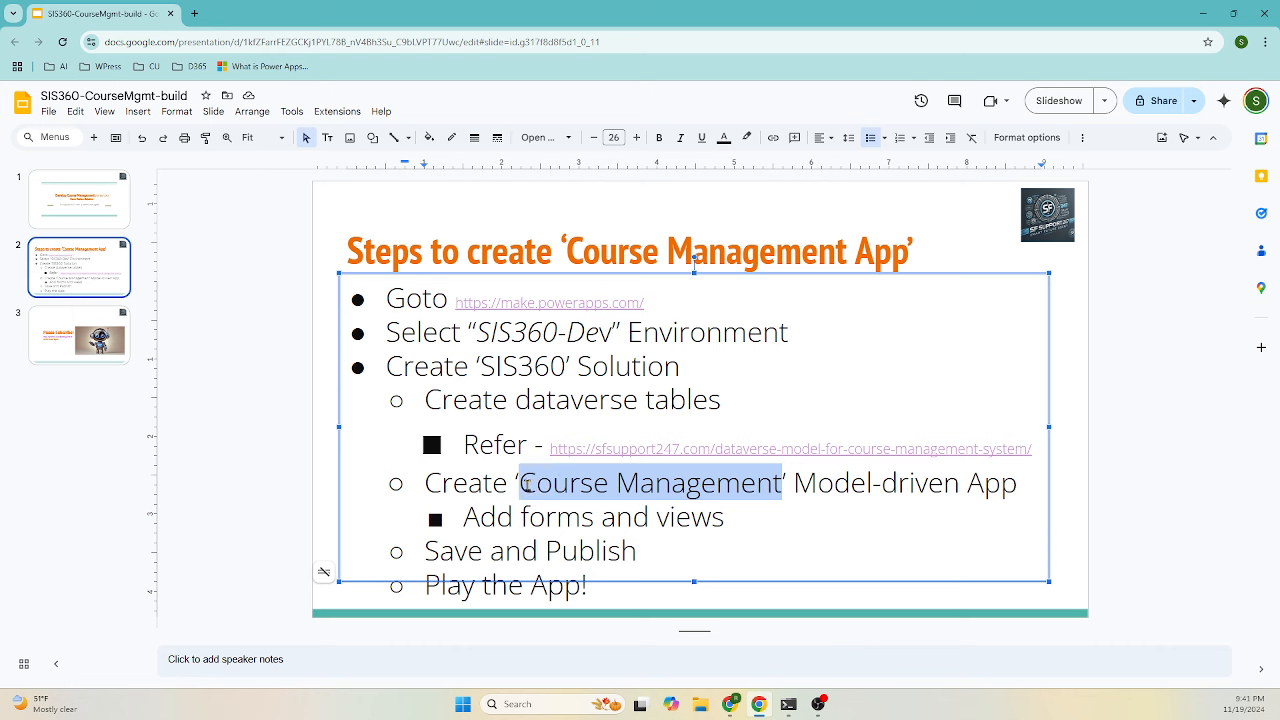
pyautogui.click(1203, 13)
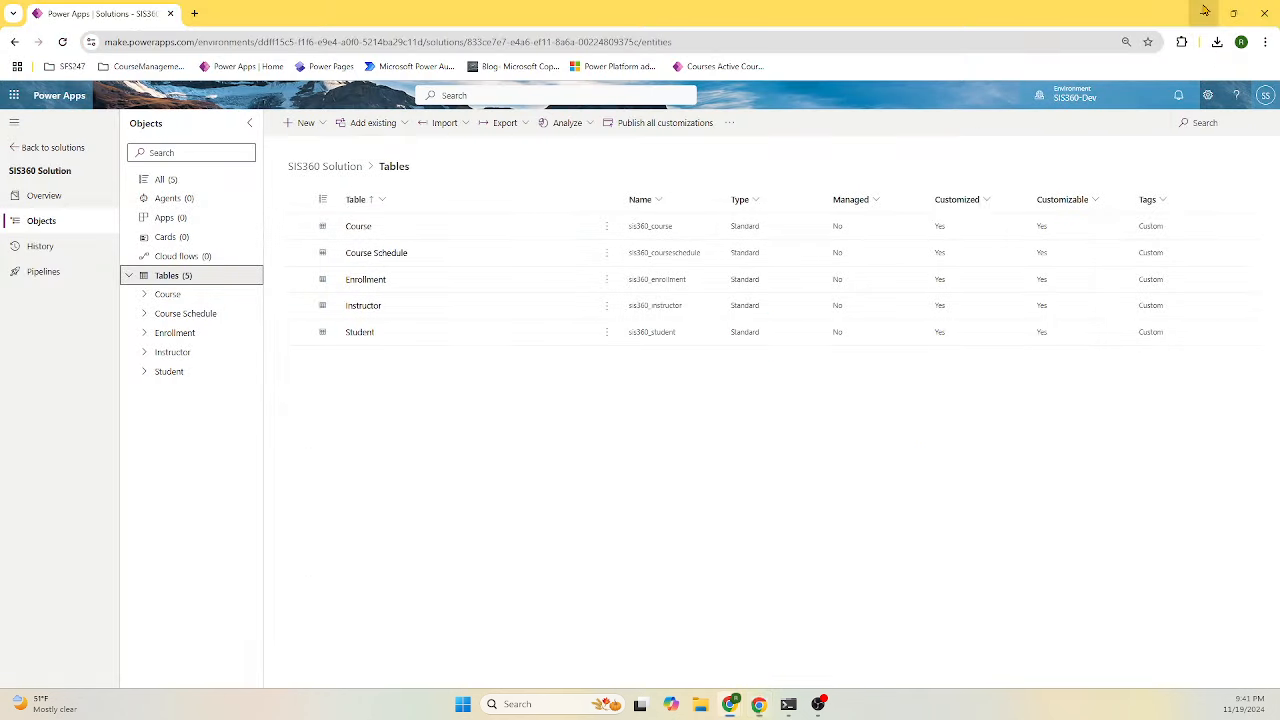
# - Create a model-driven app 'Course Management App' described as 'Course Management Application'
pyautogui.click(167, 219)
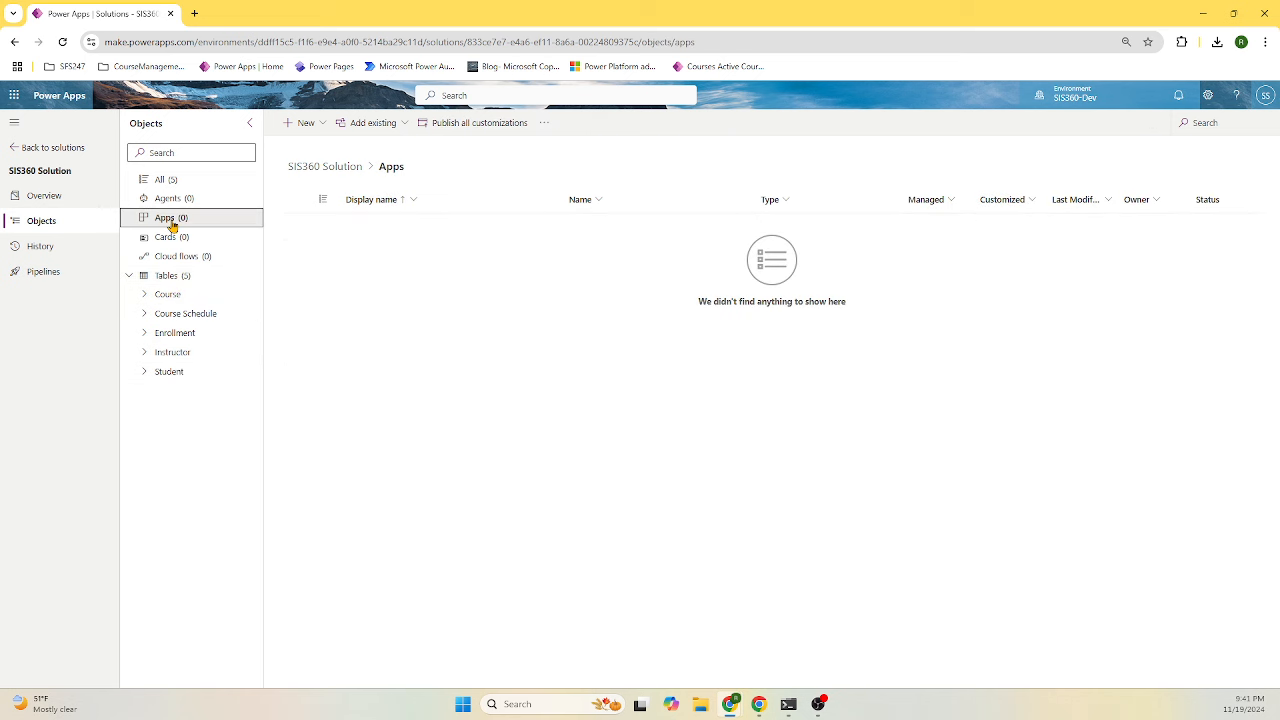
pyautogui.click(322, 127)
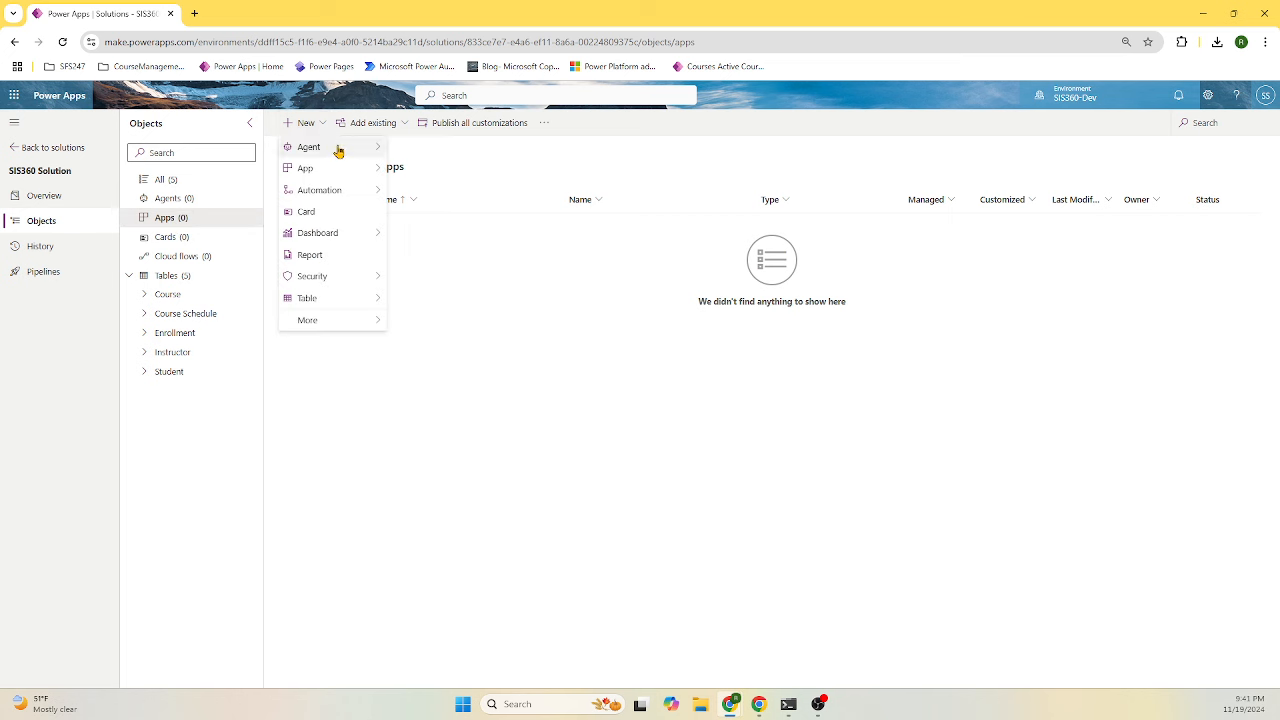
pyautogui.moveTo(343, 170)
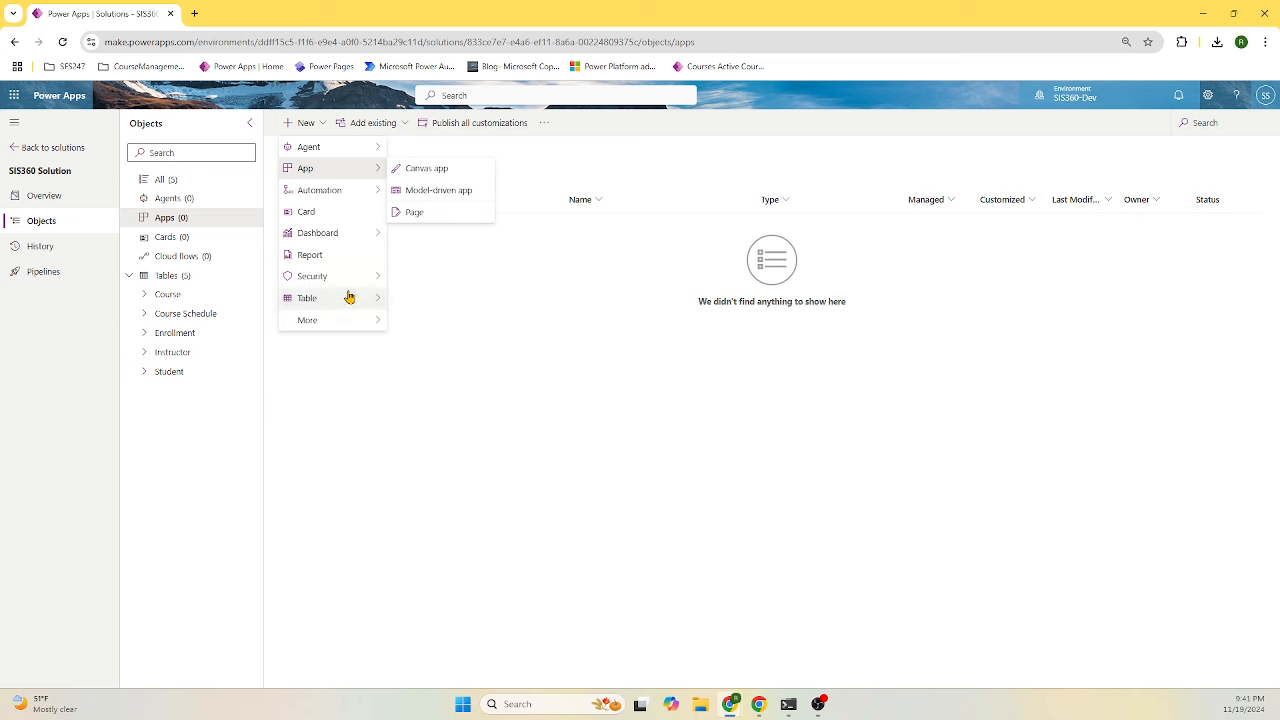
pyautogui.click(426, 193)
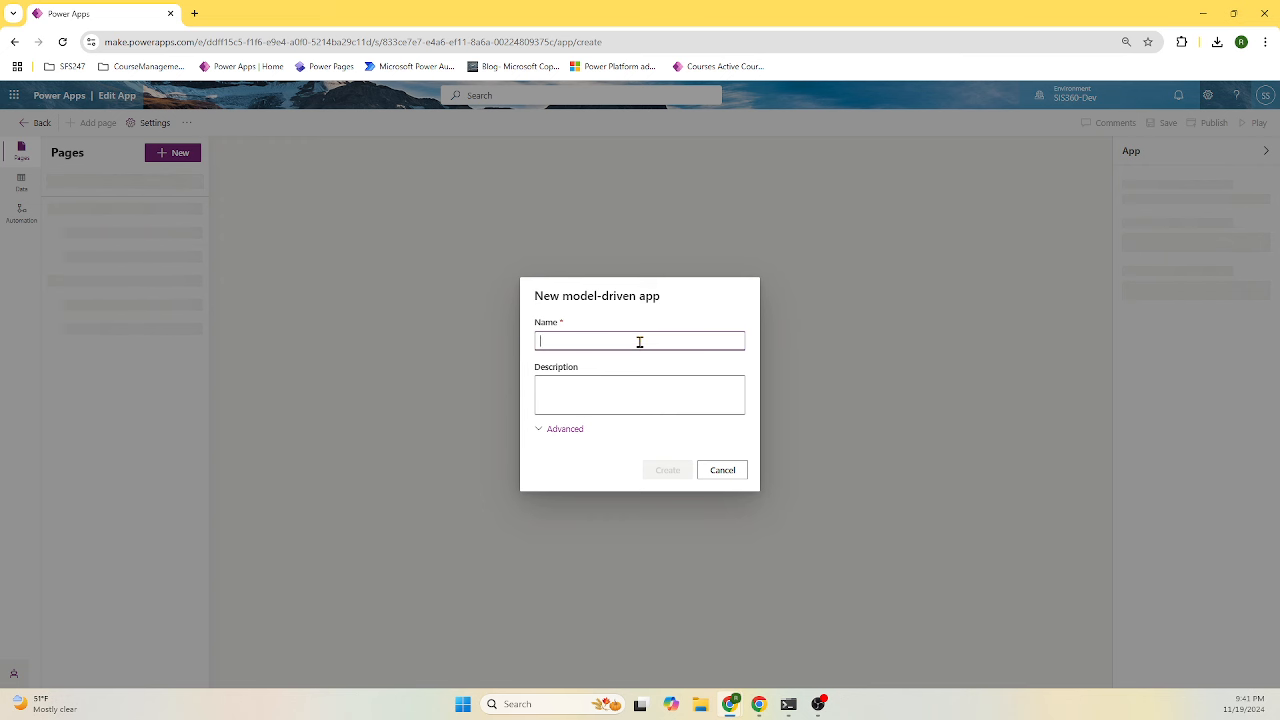
pyautogui.hotkey('ctrl', 'v')
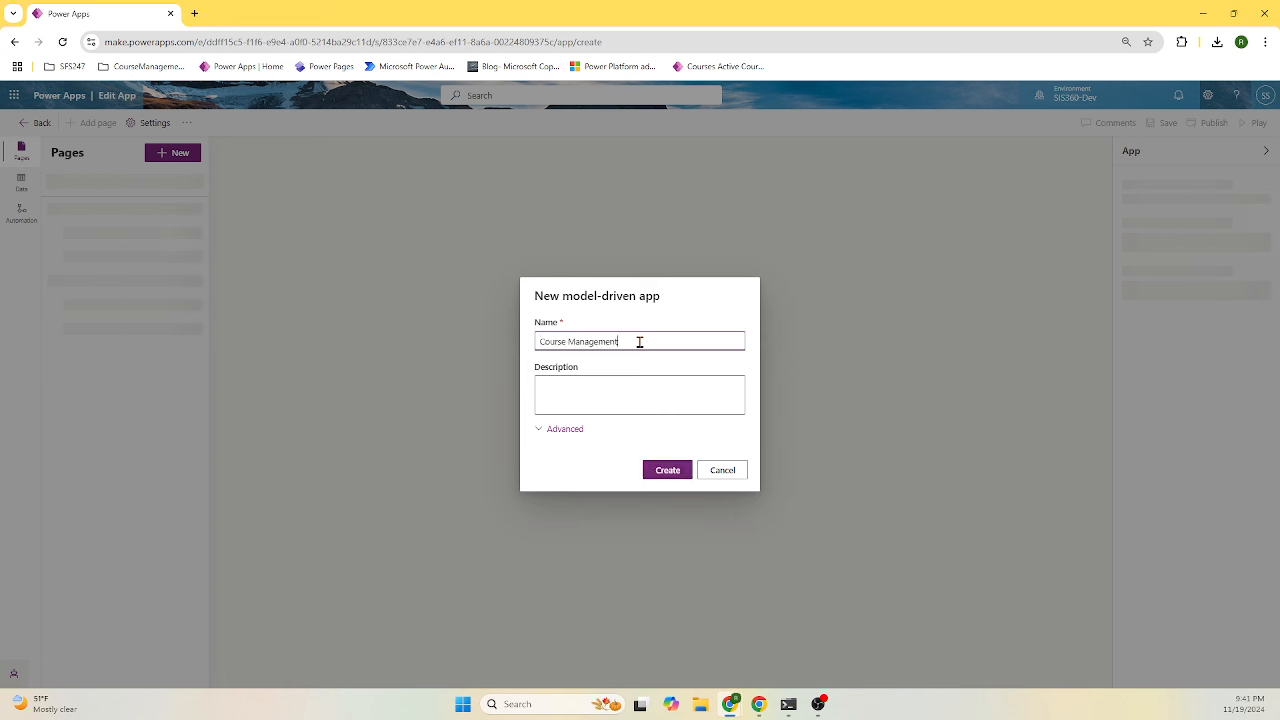
pyautogui.click(685, 402)
pyautogui.hotkey('ctrl', 'v')
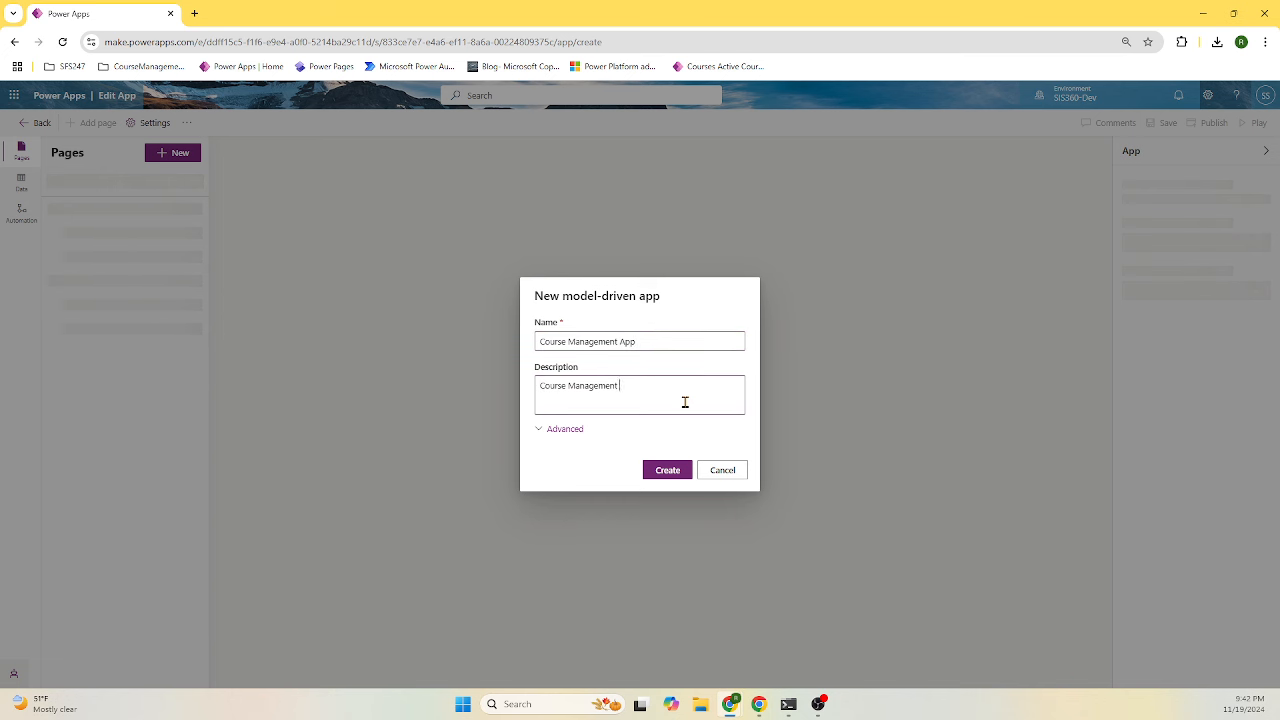
pyautogui.write('Application')
pyautogui.click(553, 432)
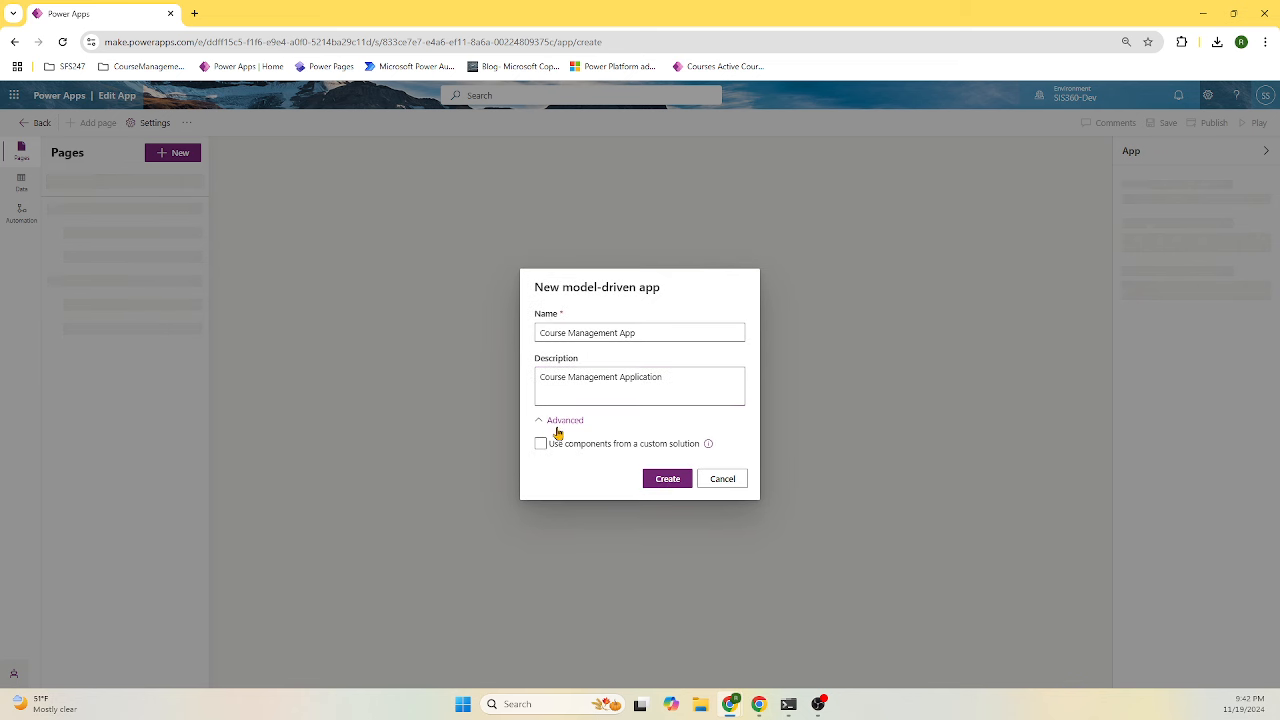
pyautogui.click(563, 426)
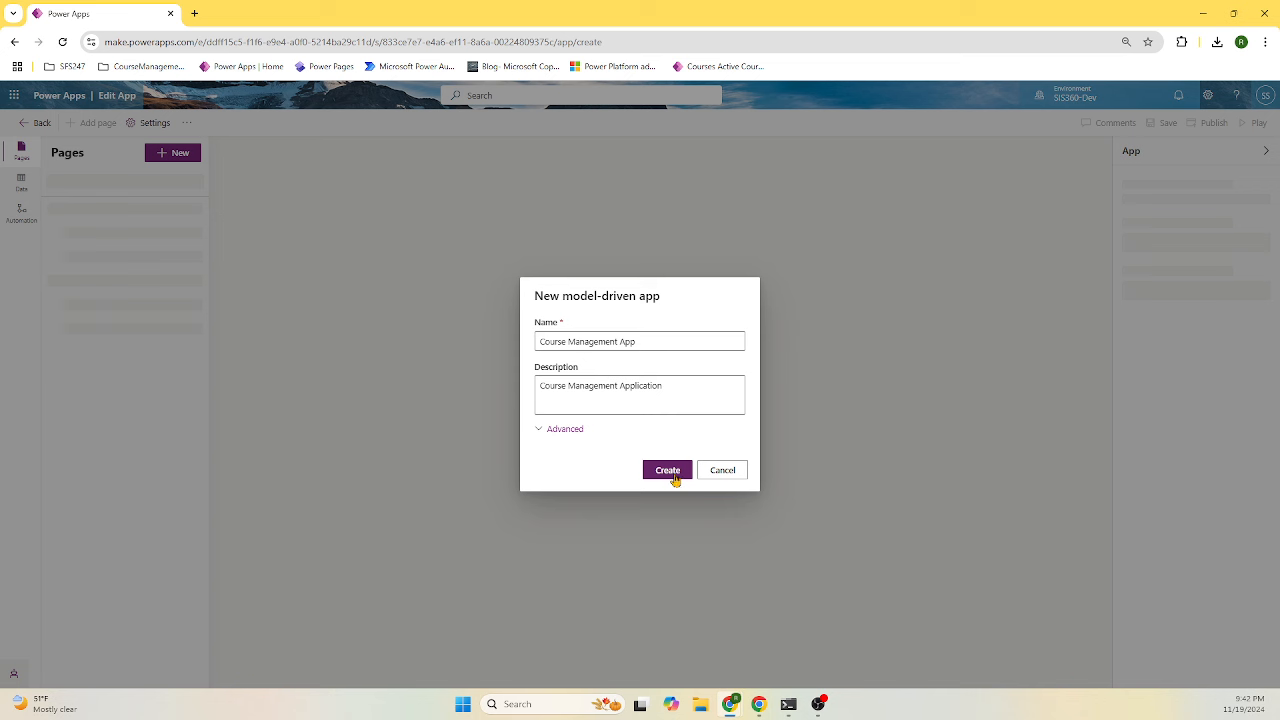
pyautogui.click(669, 471)
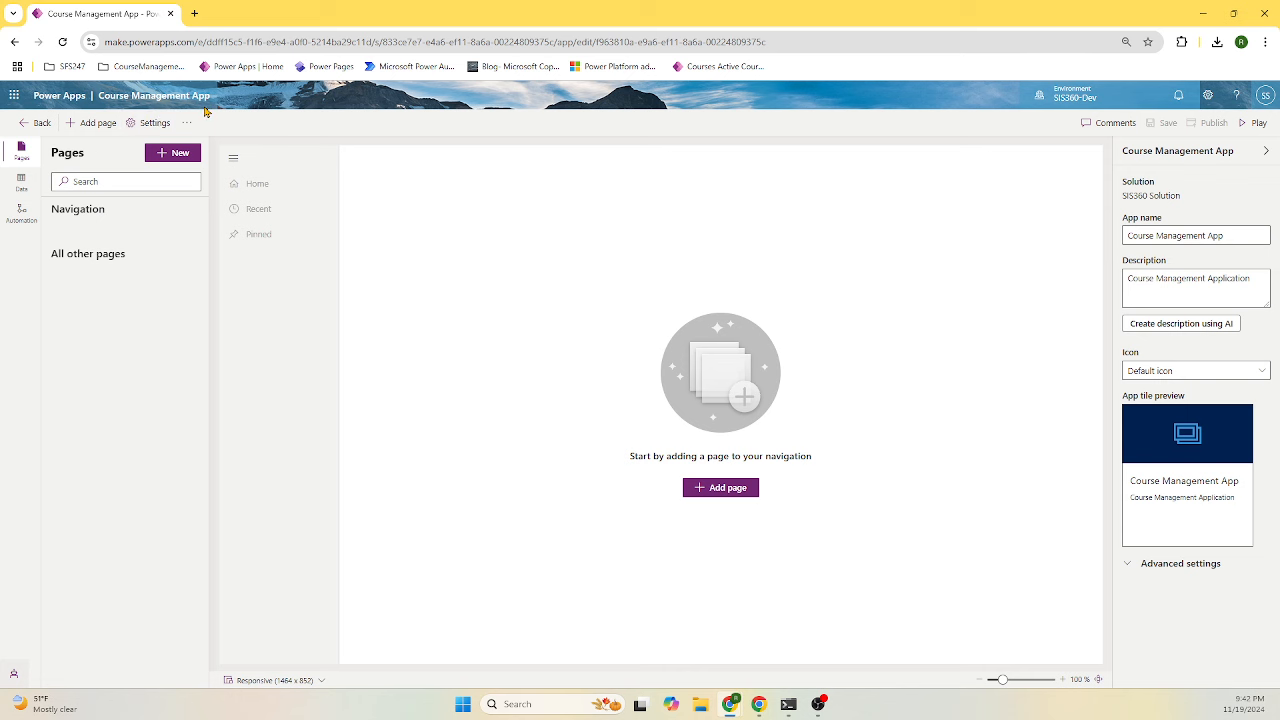
pyautogui.click(41, 123)
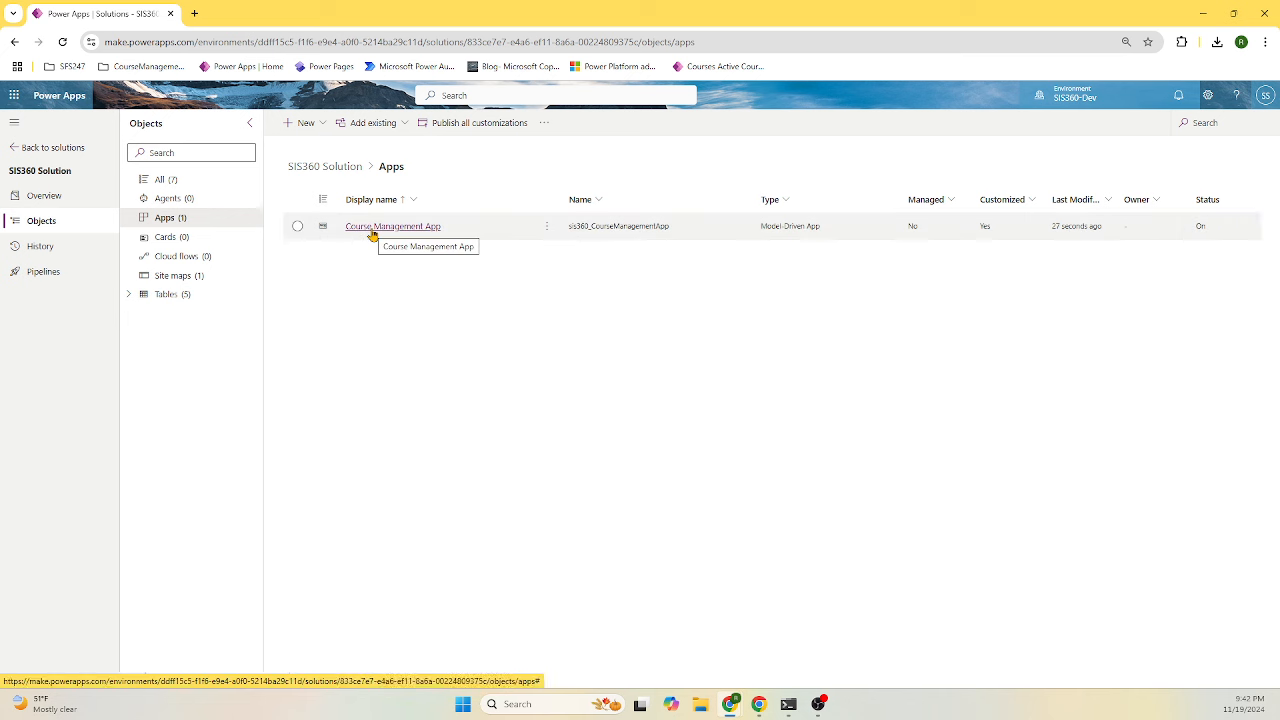
pyautogui.moveTo(759, 704)
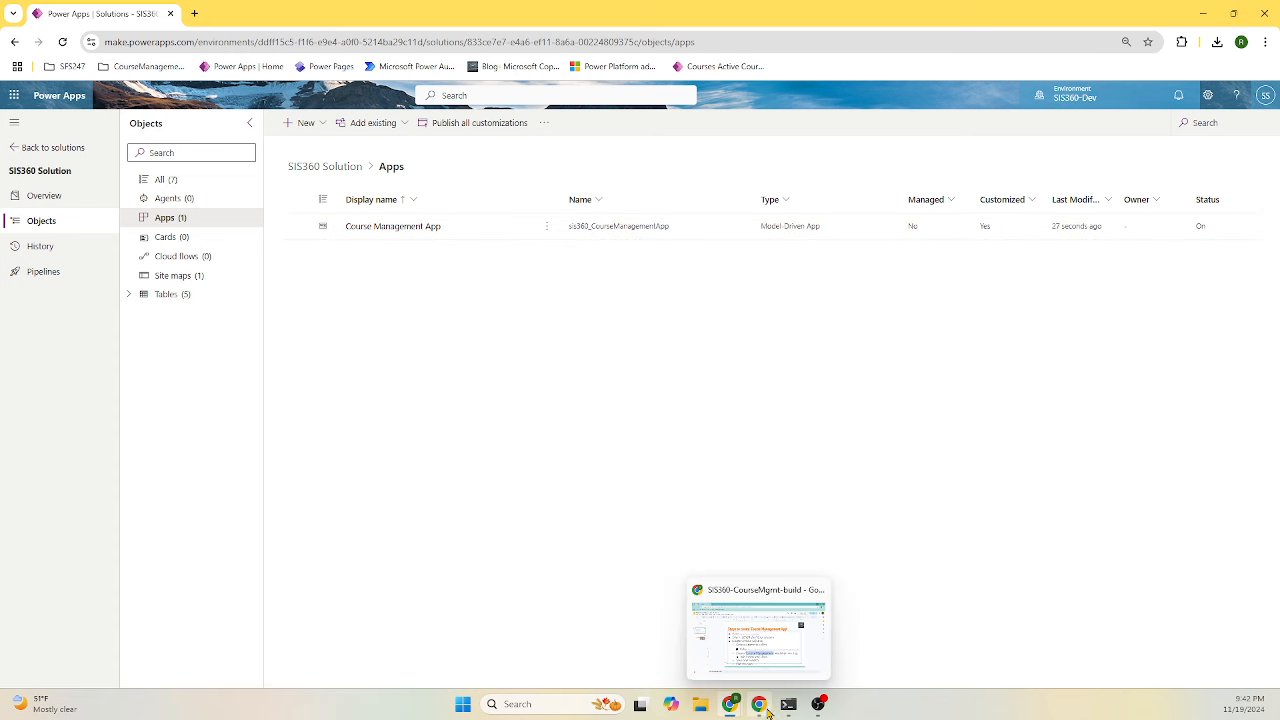
pyautogui.click(757, 640)
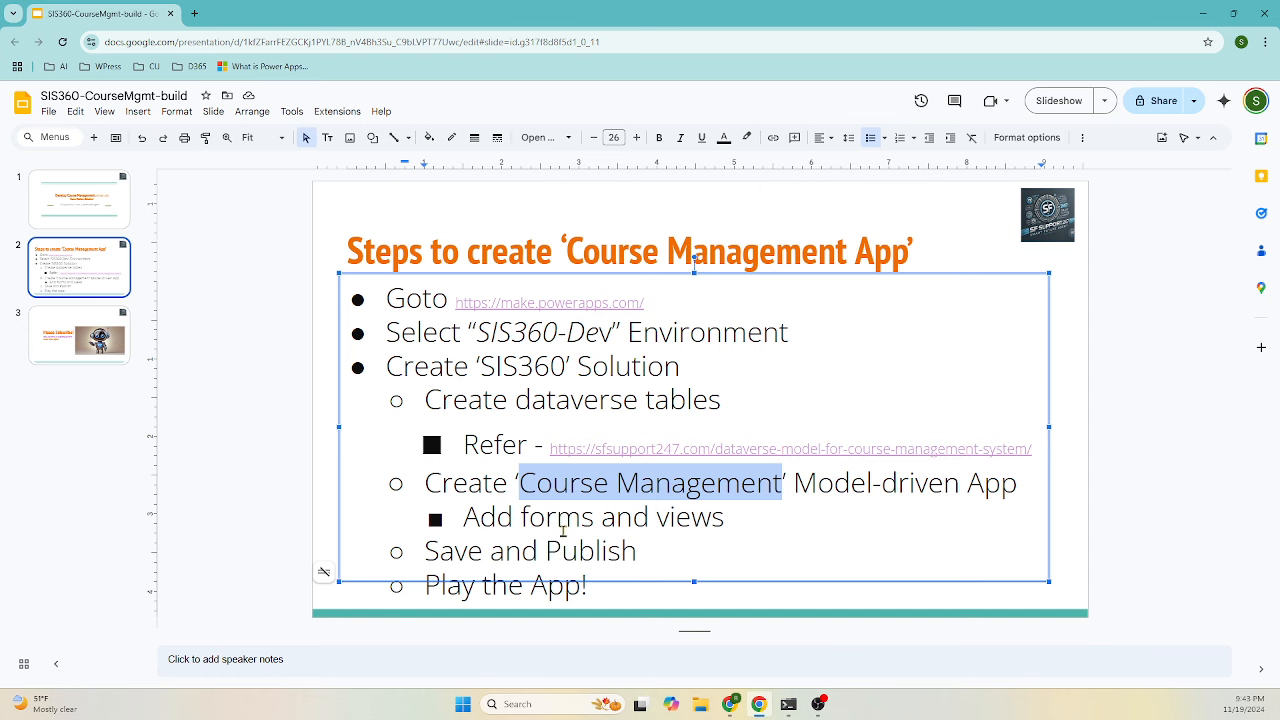
pyautogui.click(1202, 13)
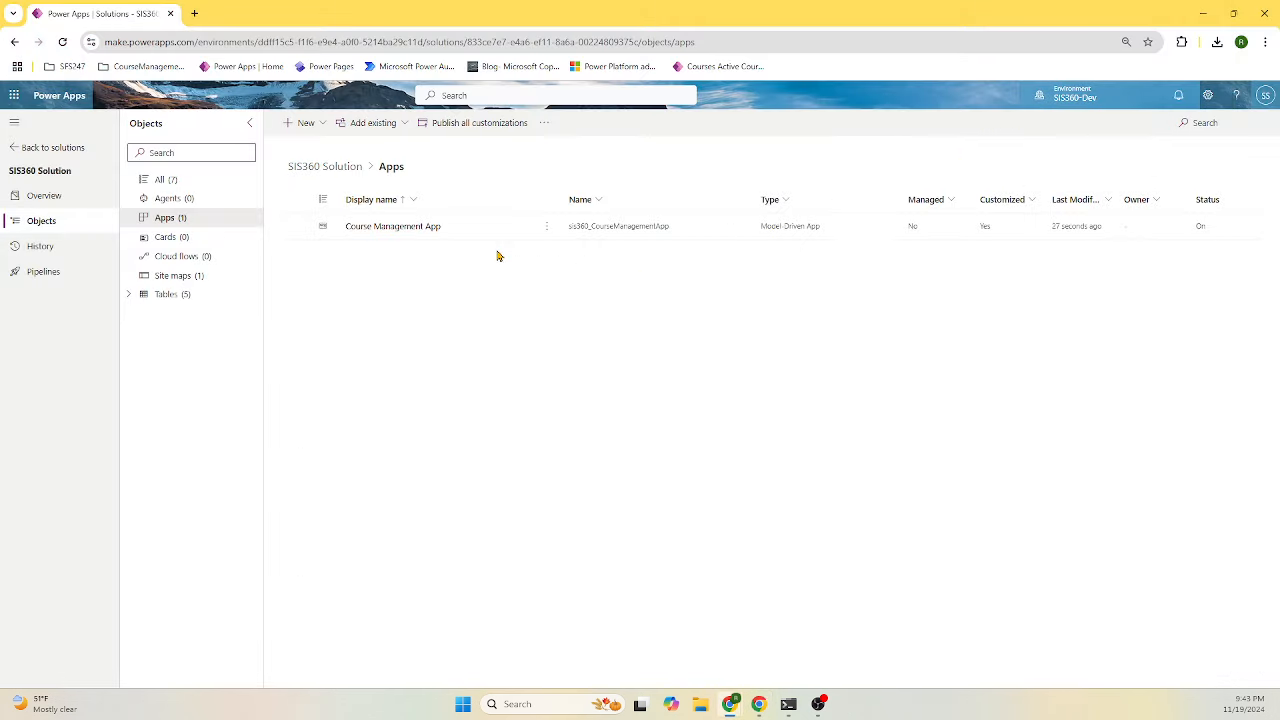
pyautogui.click(406, 228)
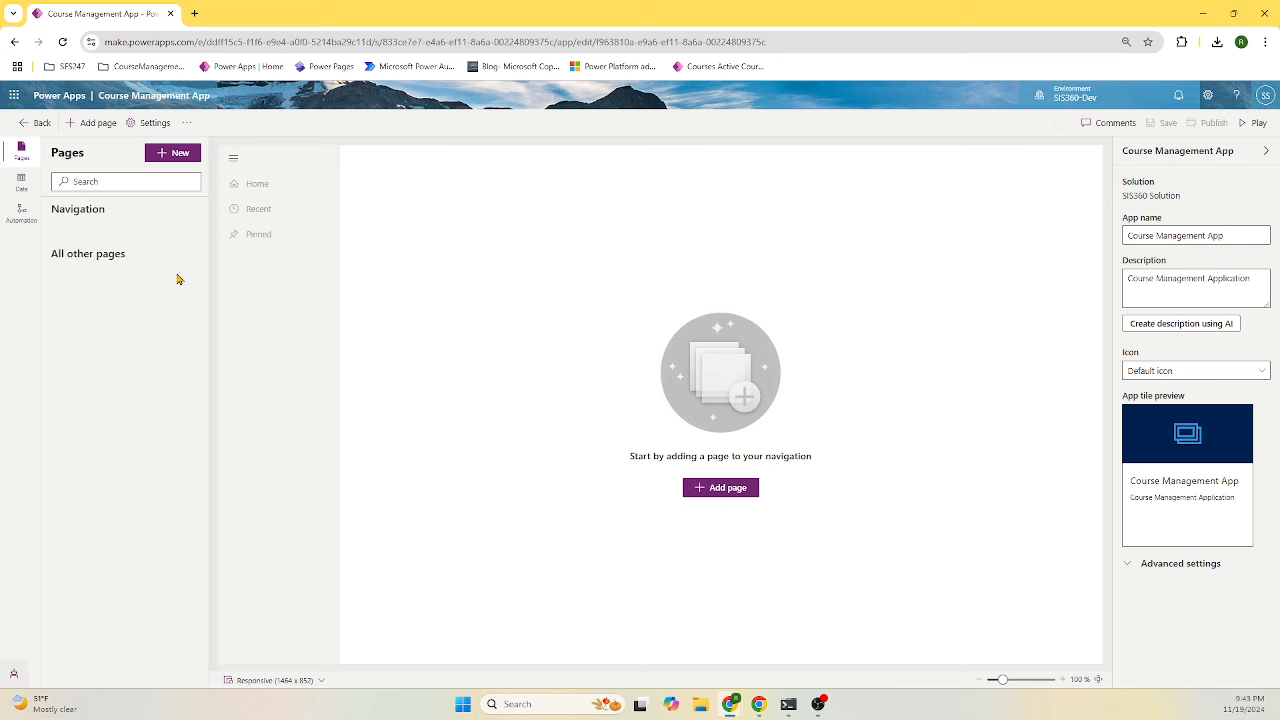
# - Add a Dataverse table page for the Course table, shown in the app navigation
pyautogui.click(170, 157)
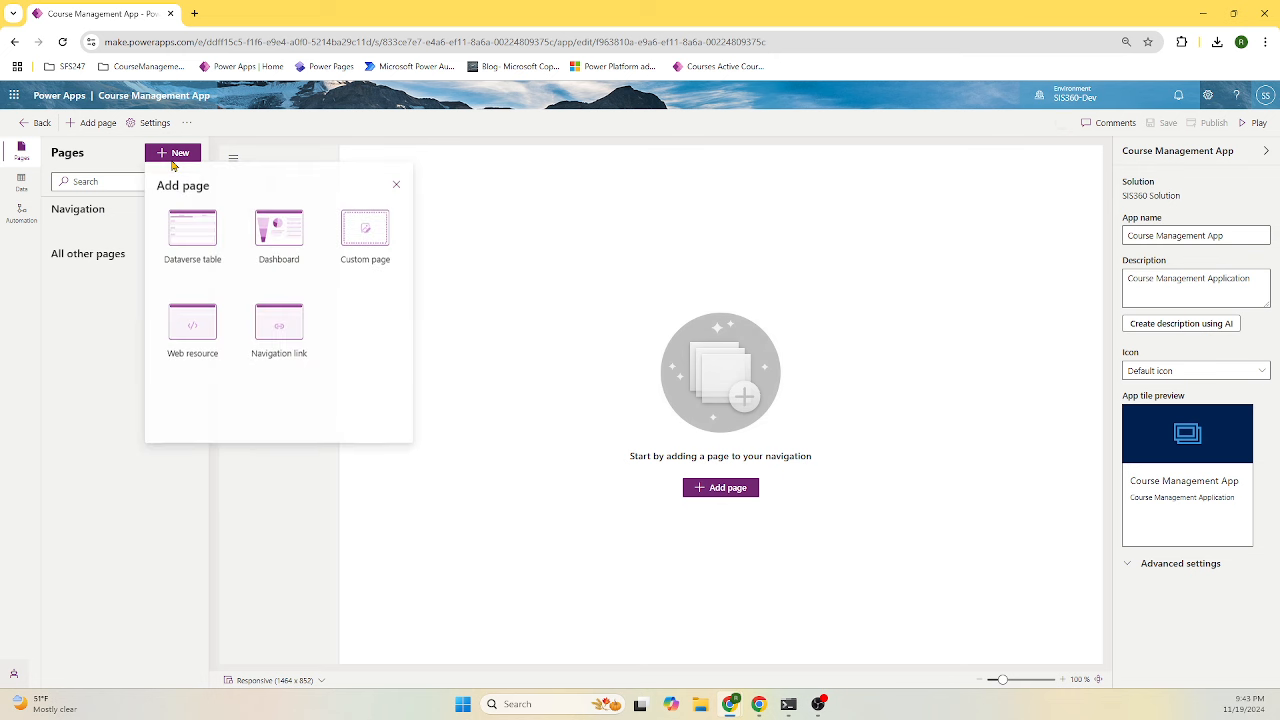
pyautogui.click(194, 243)
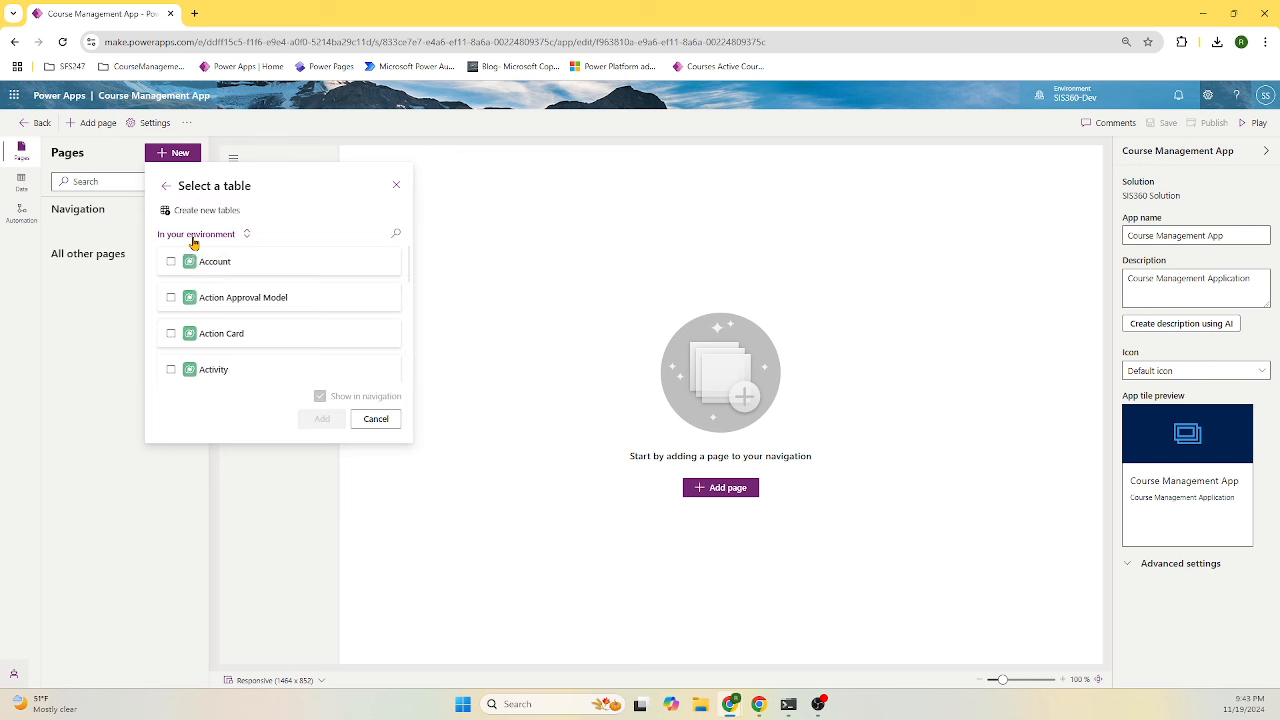
pyautogui.click(397, 234)
pyautogui.write('course')
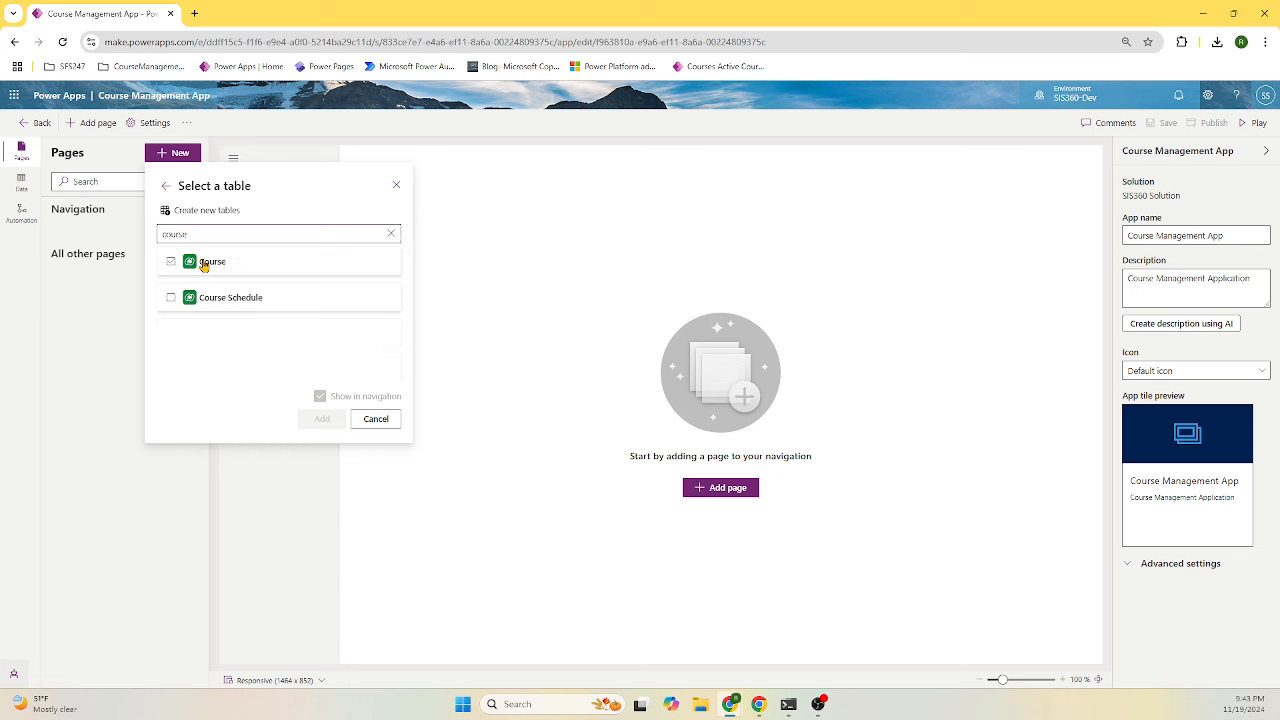
pyautogui.click(208, 268)
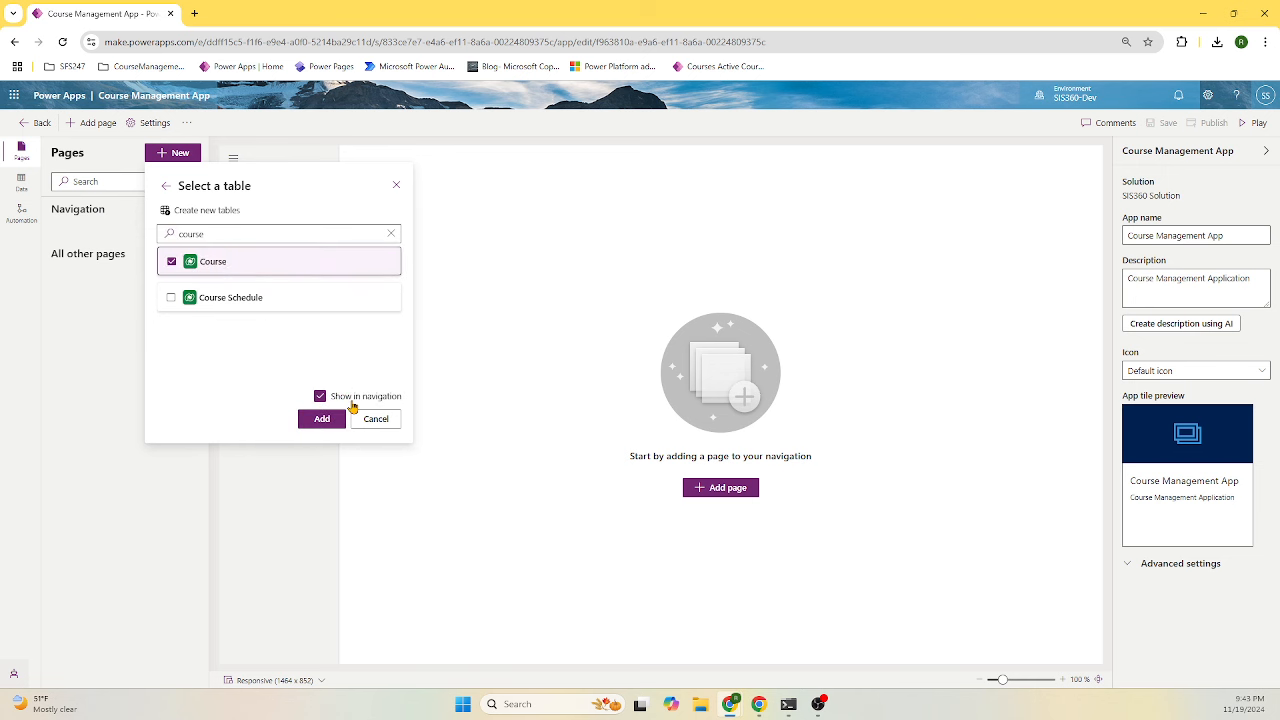
pyautogui.click(322, 419)
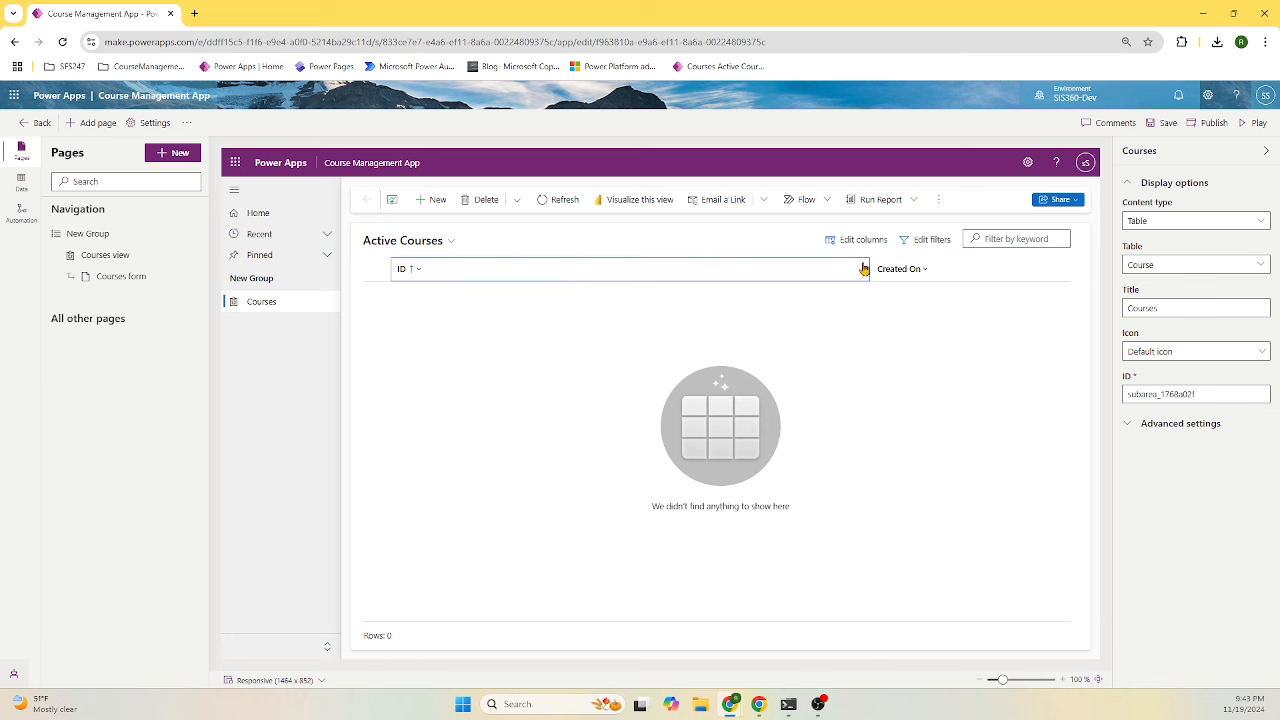
# - Narrow the ID column and preview the new course form before returning to the list
pyautogui.moveTo(867, 264); pyautogui.dragTo(586, 266)
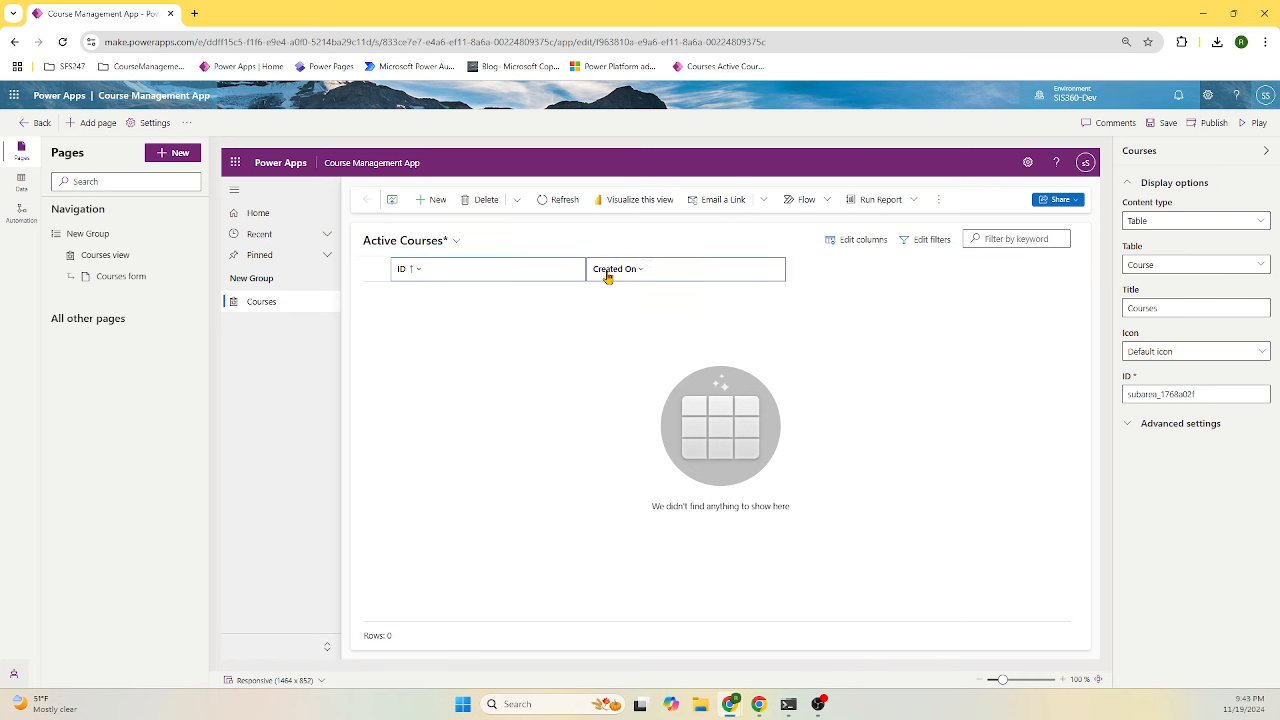
pyautogui.click(434, 200)
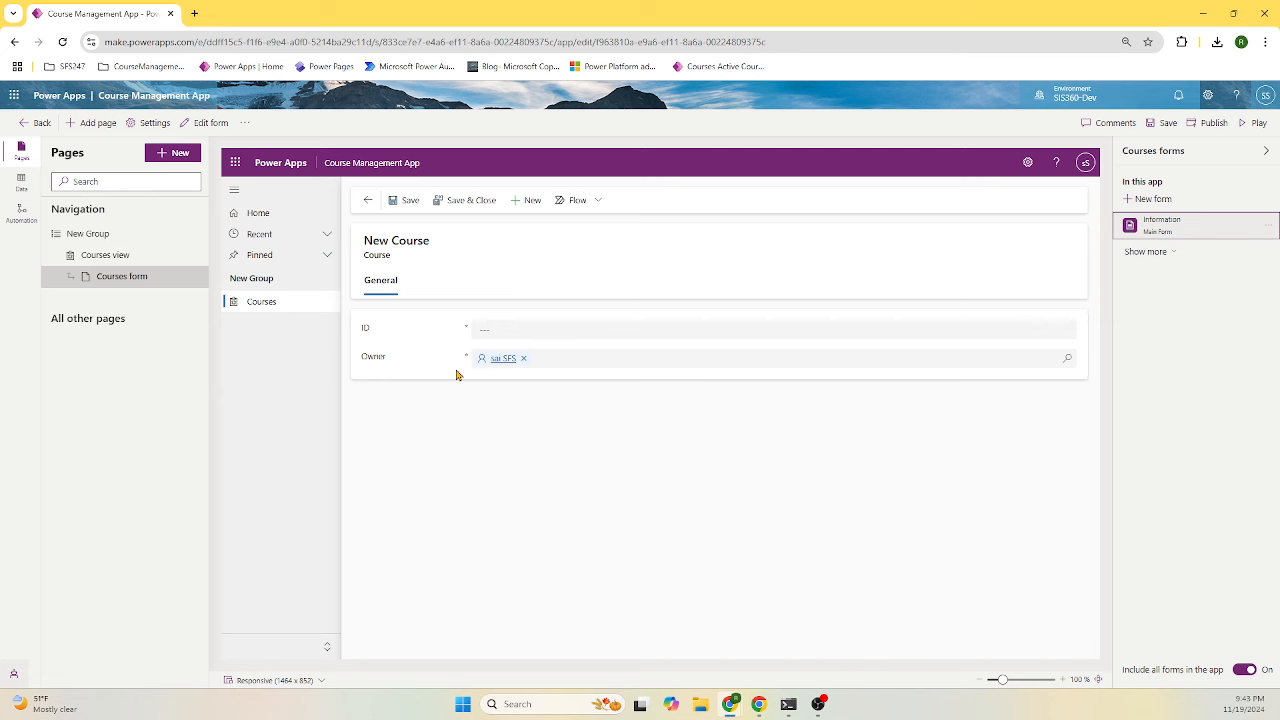
pyautogui.click(369, 201)
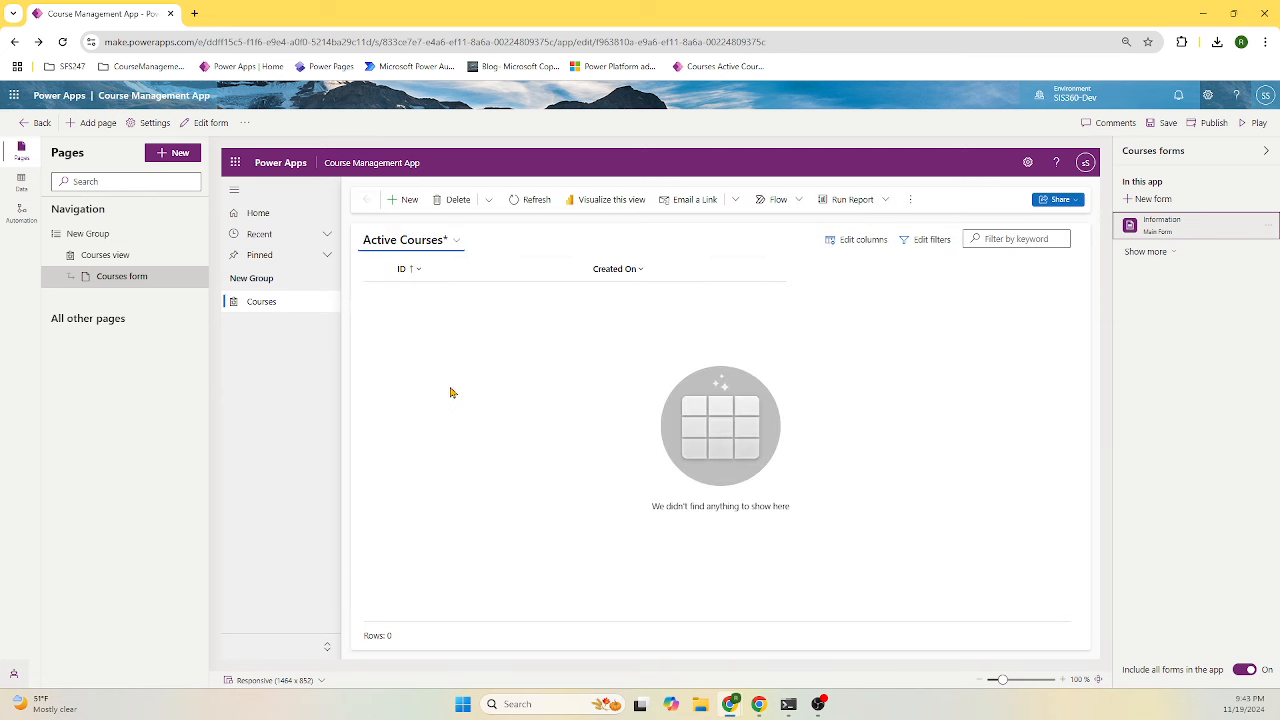
pyautogui.click(263, 302)
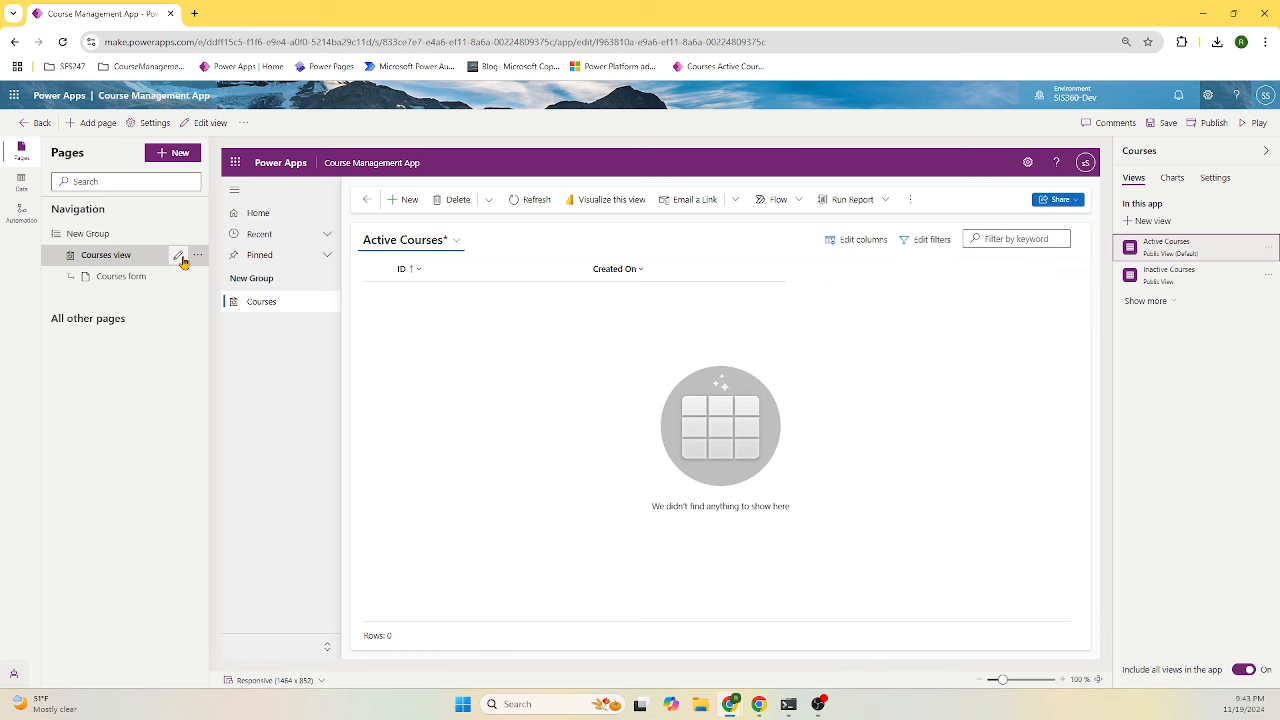
pyautogui.click(181, 259)
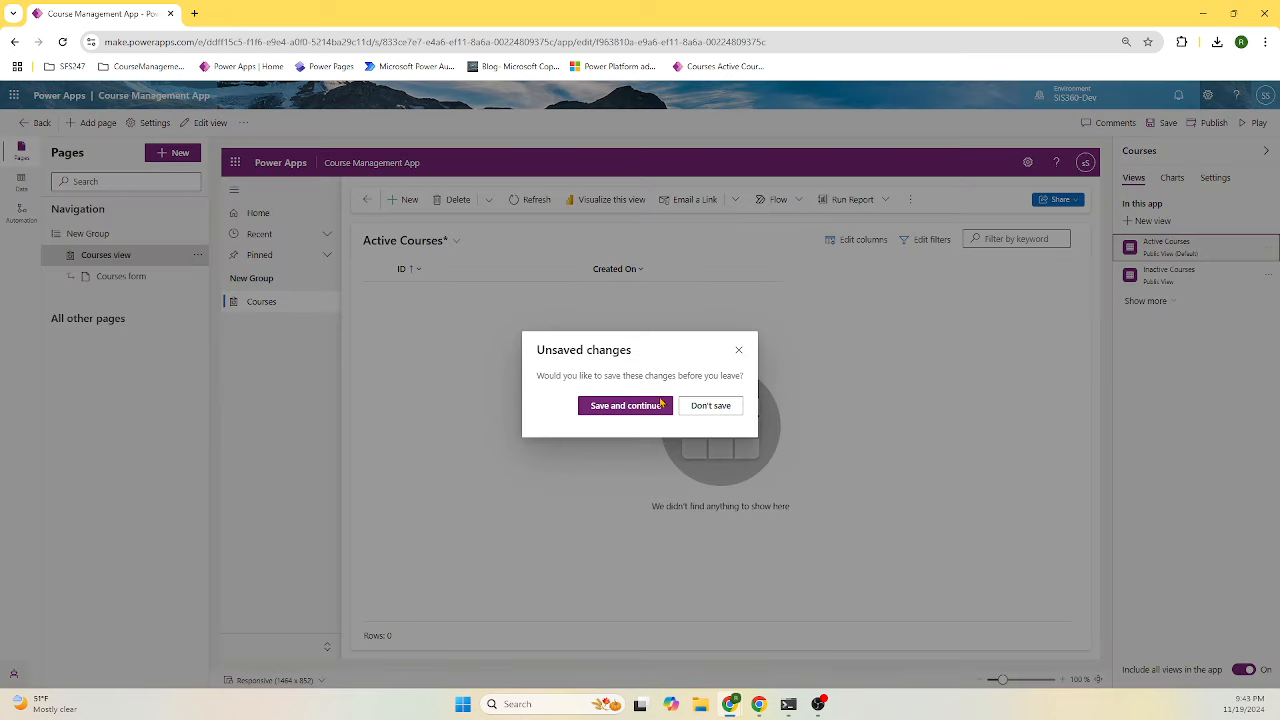
pyautogui.click(739, 350)
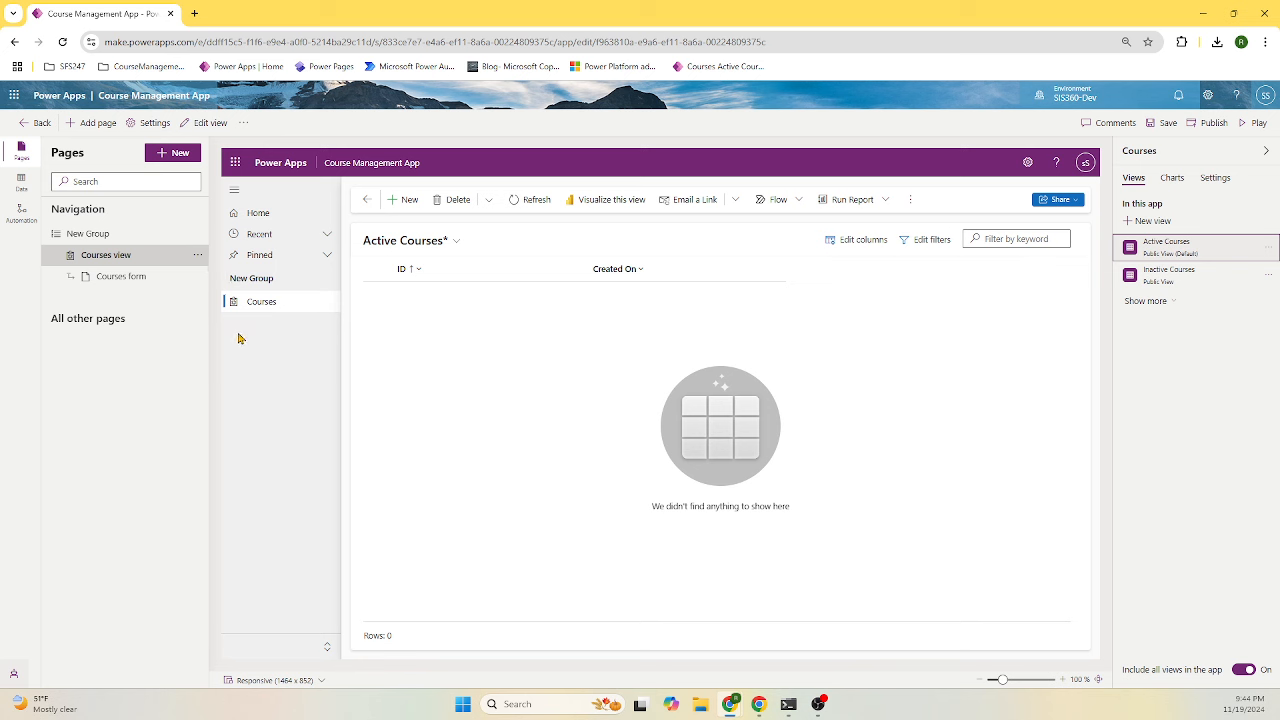
# - Save the app and move the course data model reference page aside
pyautogui.click(1166, 133)
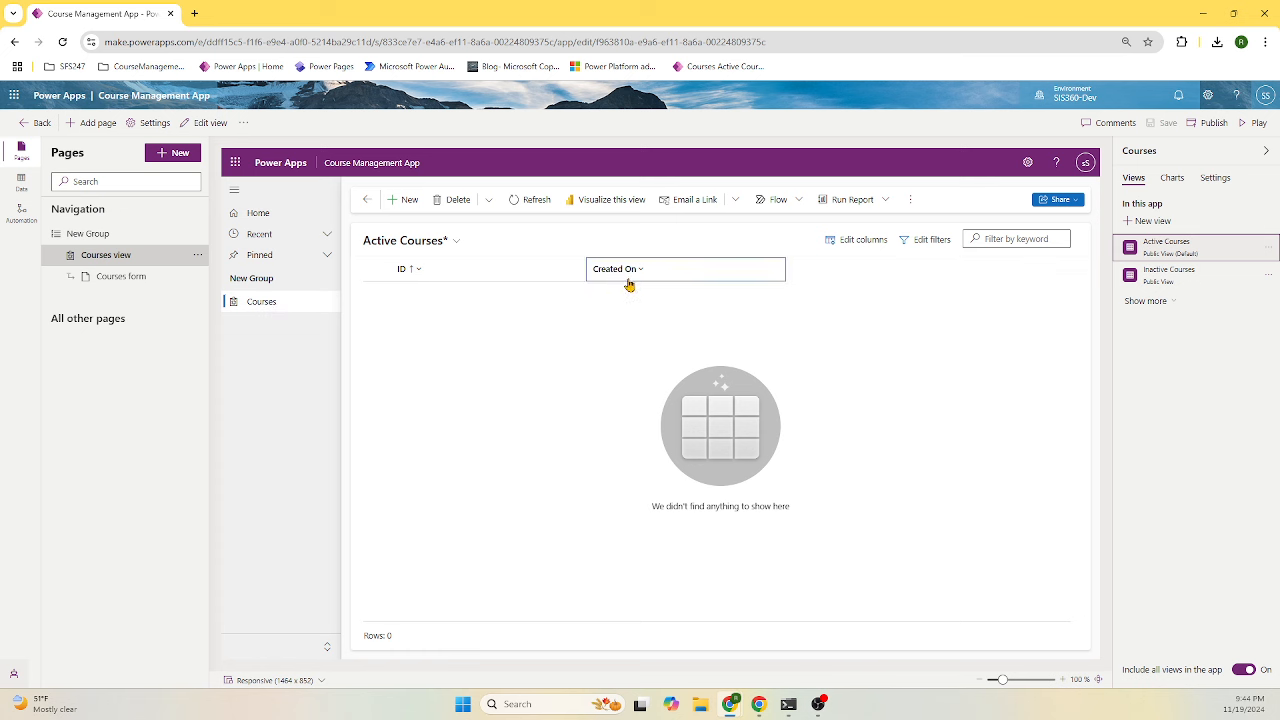
pyautogui.moveTo(627, 283)
pyautogui.mouseDown()
pyautogui.moveTo(511, 283)
pyautogui.moveTo(631, 285)
pyautogui.mouseUp()
pyautogui.moveTo(1279, 305); pyautogui.dragTo(996, 158)
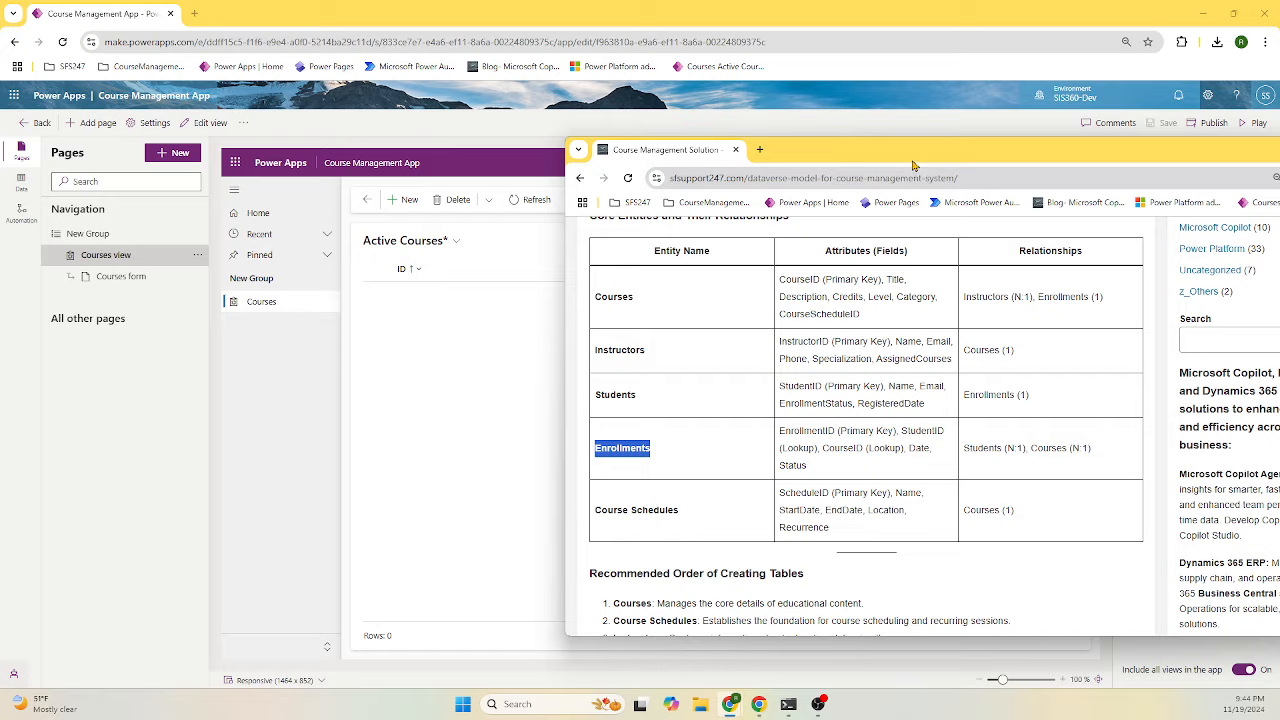
pyautogui.moveTo(913, 165); pyautogui.dragTo(1279, 600)
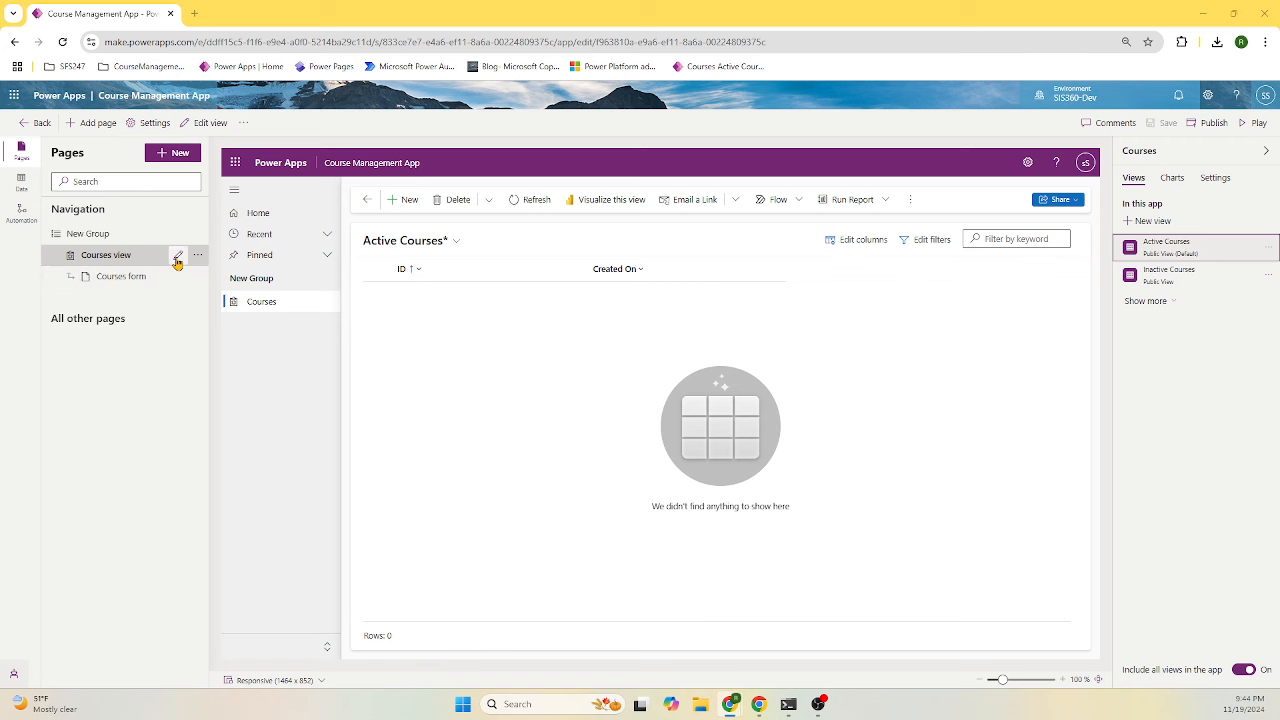
# - Replace Created On in the Active Courses view with Title, Category, Credits, Level and Description
pyautogui.click(177, 258)
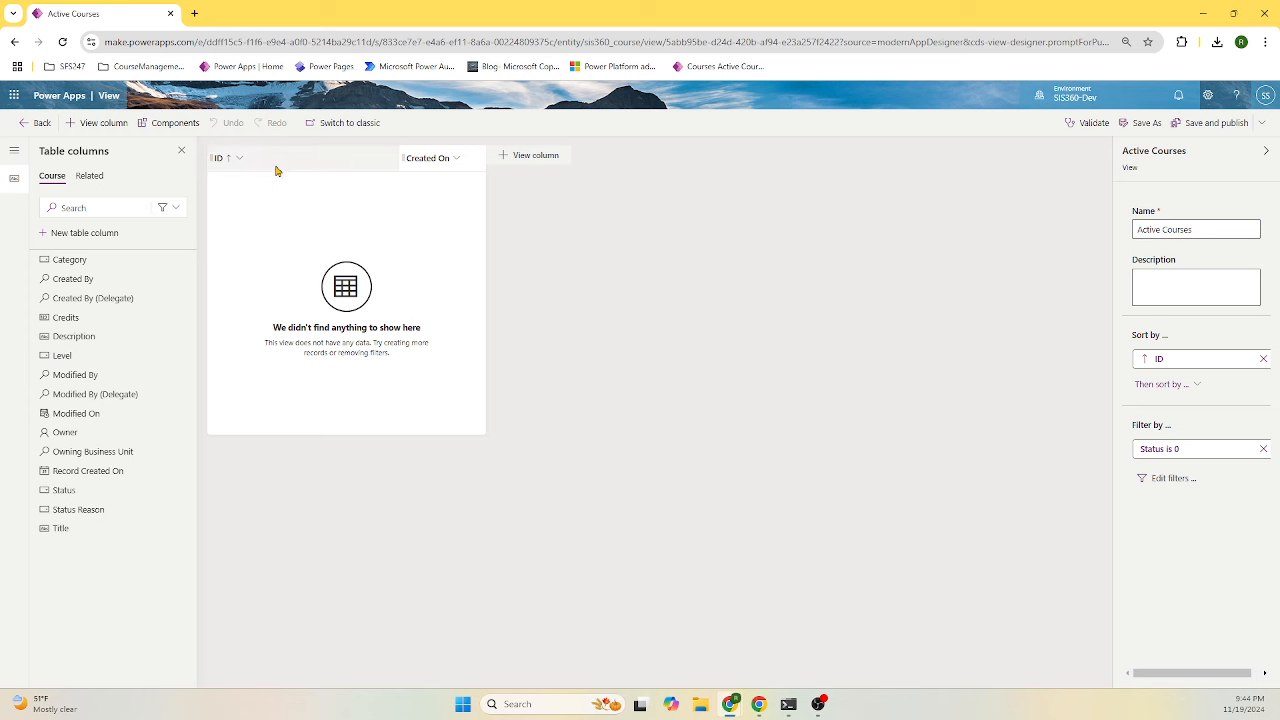
pyautogui.click(457, 160)
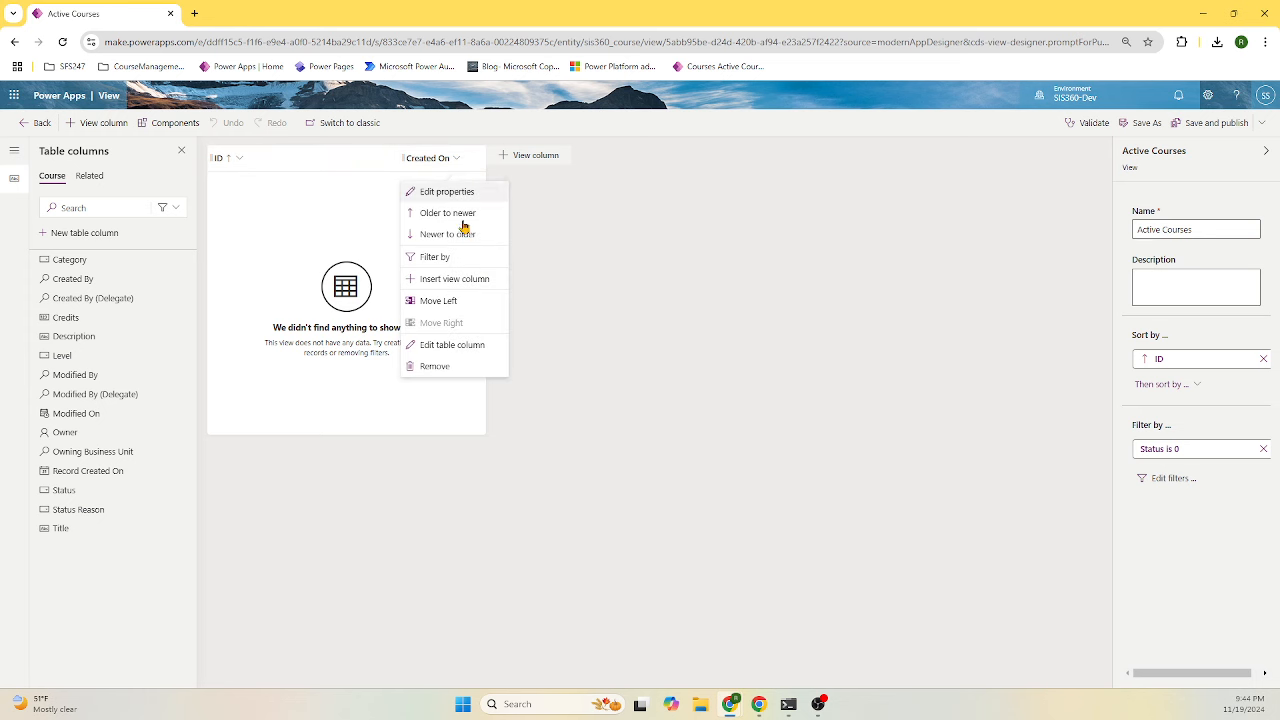
pyautogui.click(449, 368)
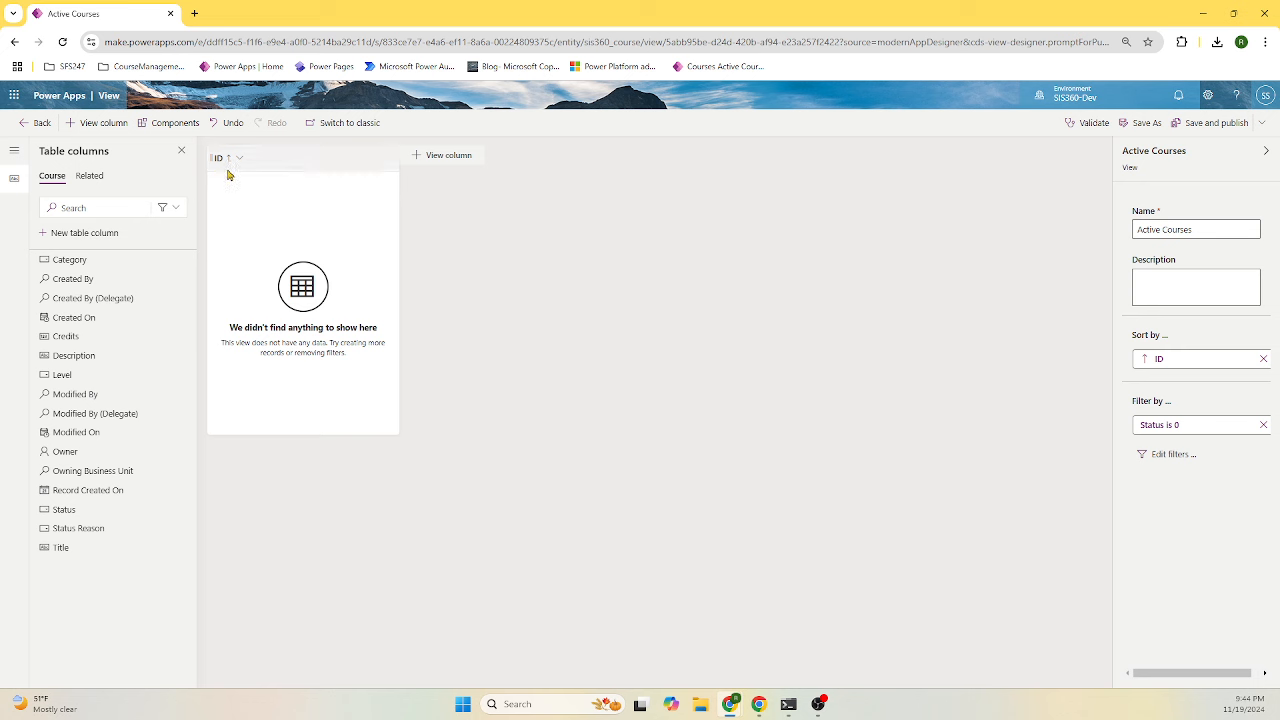
pyautogui.click(63, 552)
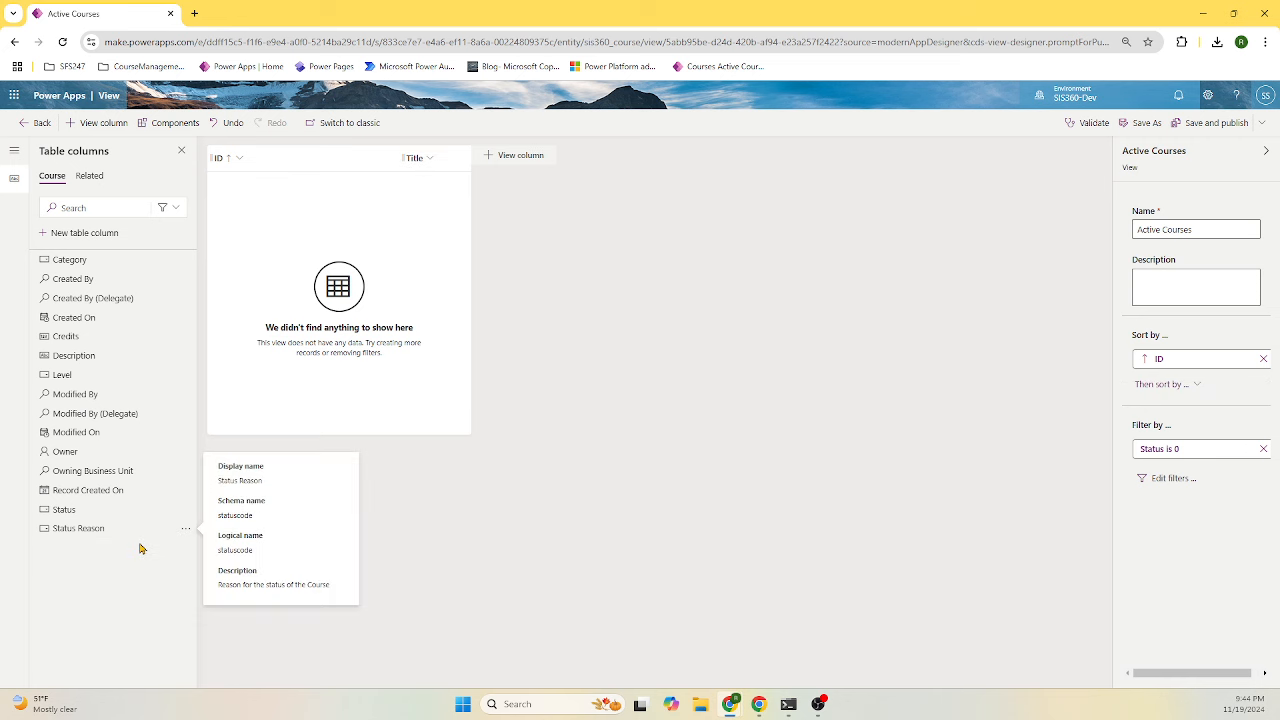
pyautogui.click(111, 264)
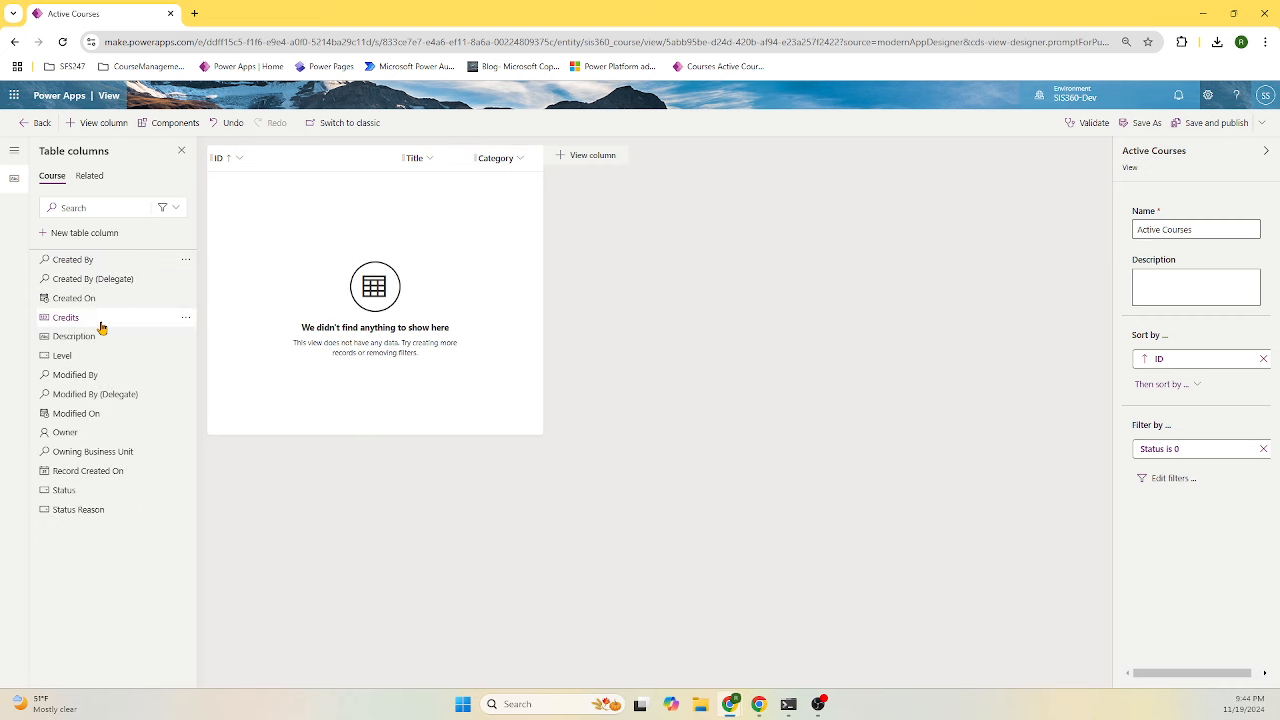
pyautogui.click(108, 320)
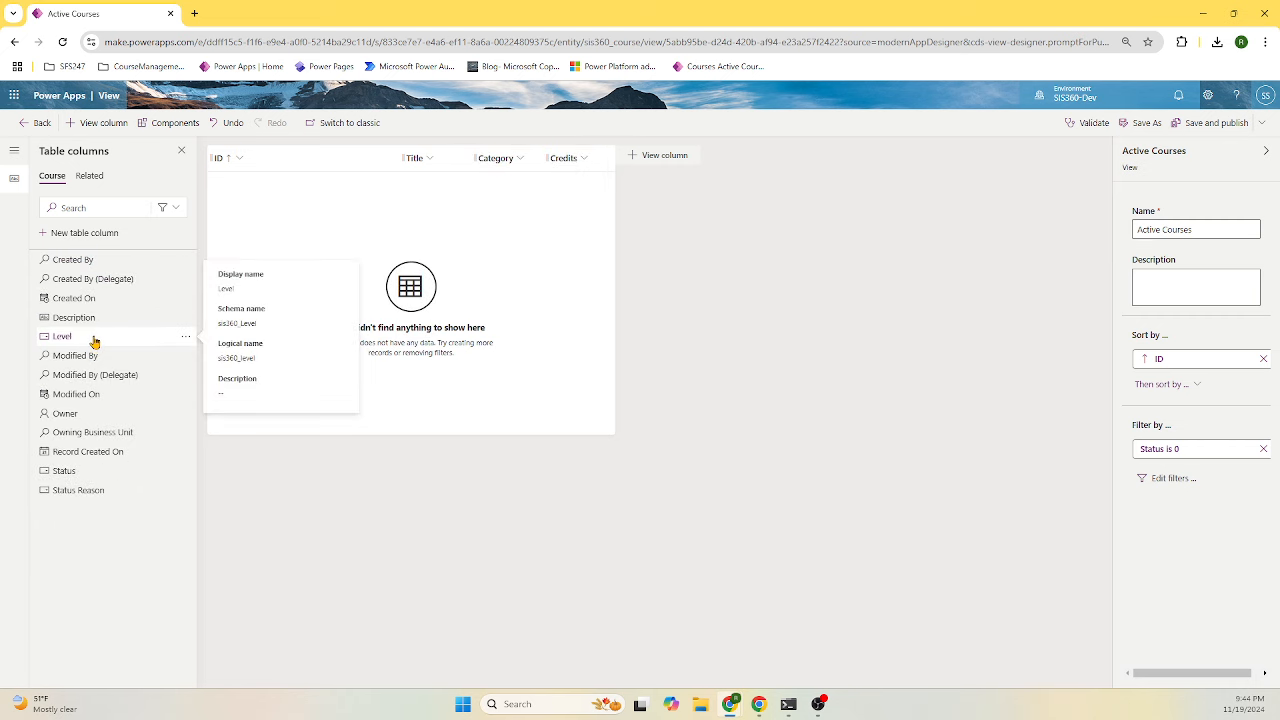
pyautogui.click(95, 339)
pyautogui.moveTo(146, 337)
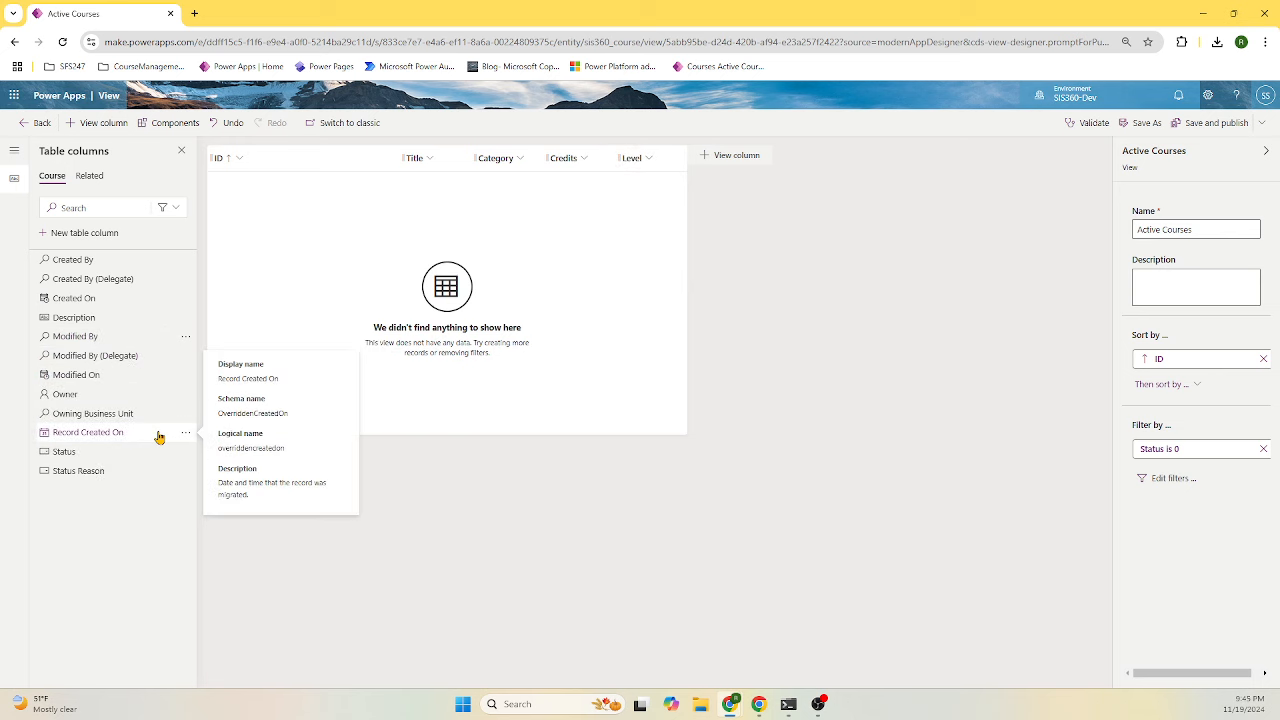
pyautogui.moveTo(165, 378)
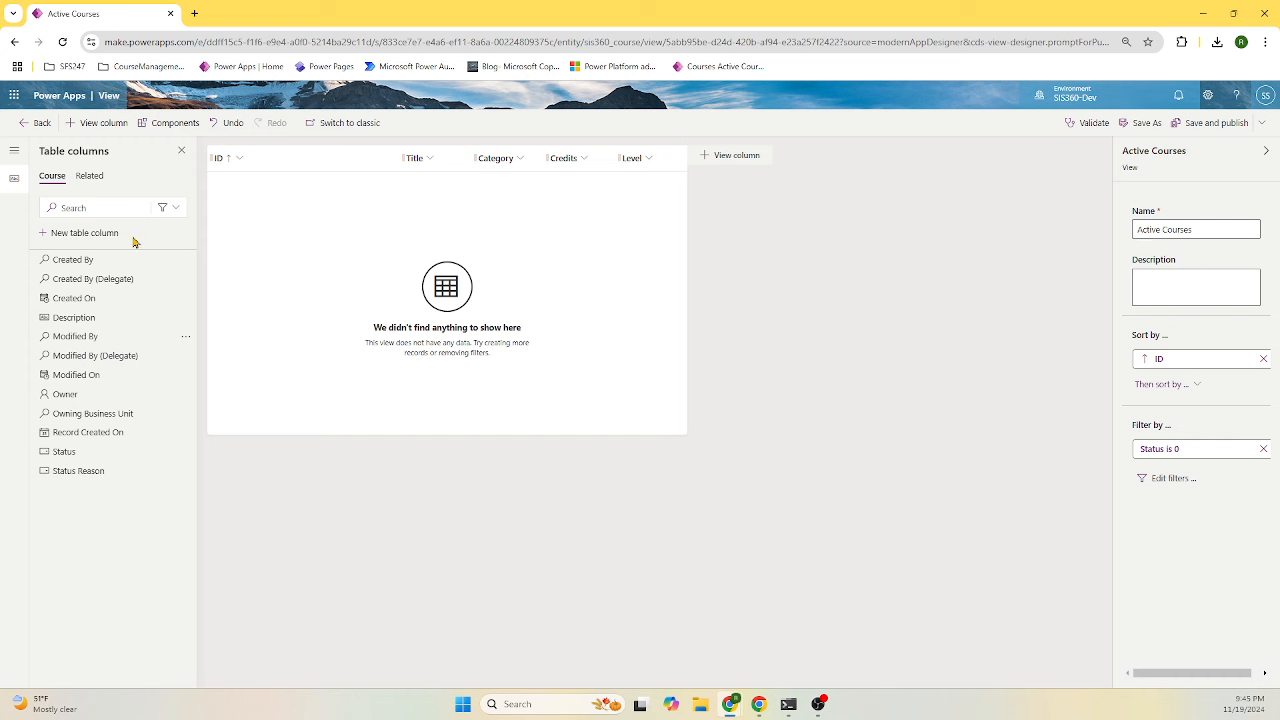
pyautogui.click(89, 320)
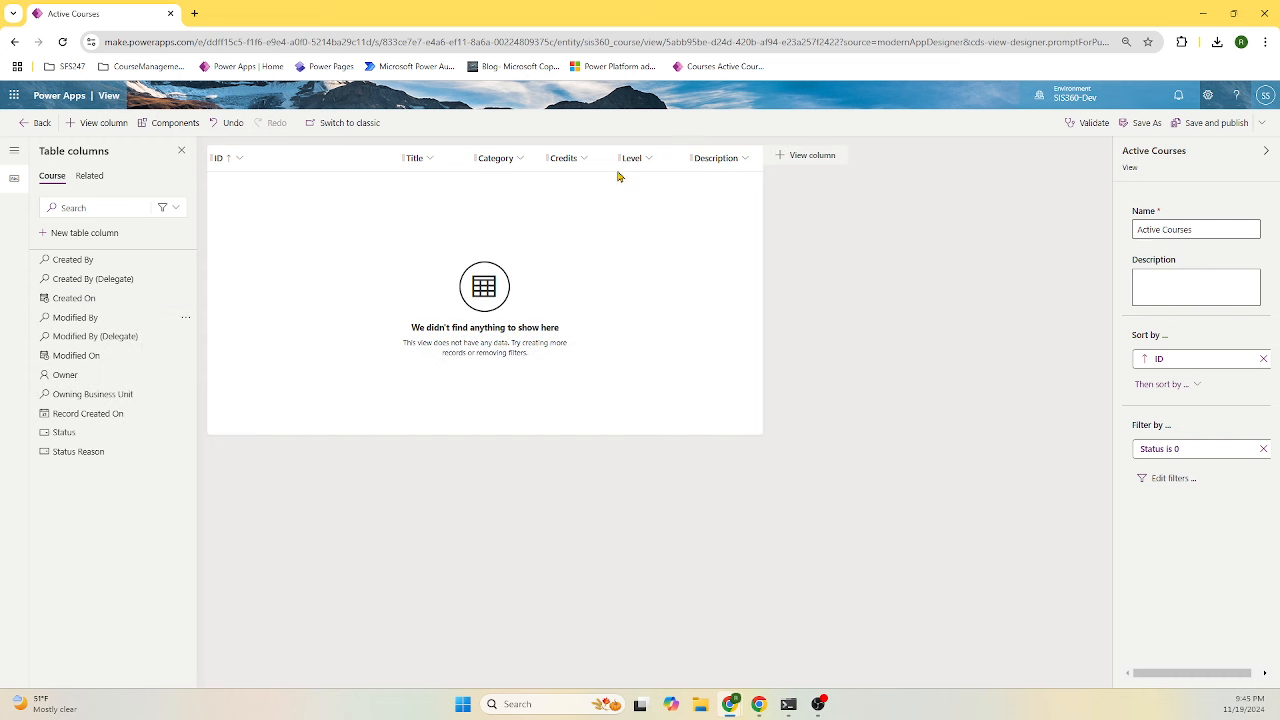
# - Move Description after Title, narrow ID, and save and publish the view
pyautogui.moveTo(697, 162); pyautogui.dragTo(491, 170)
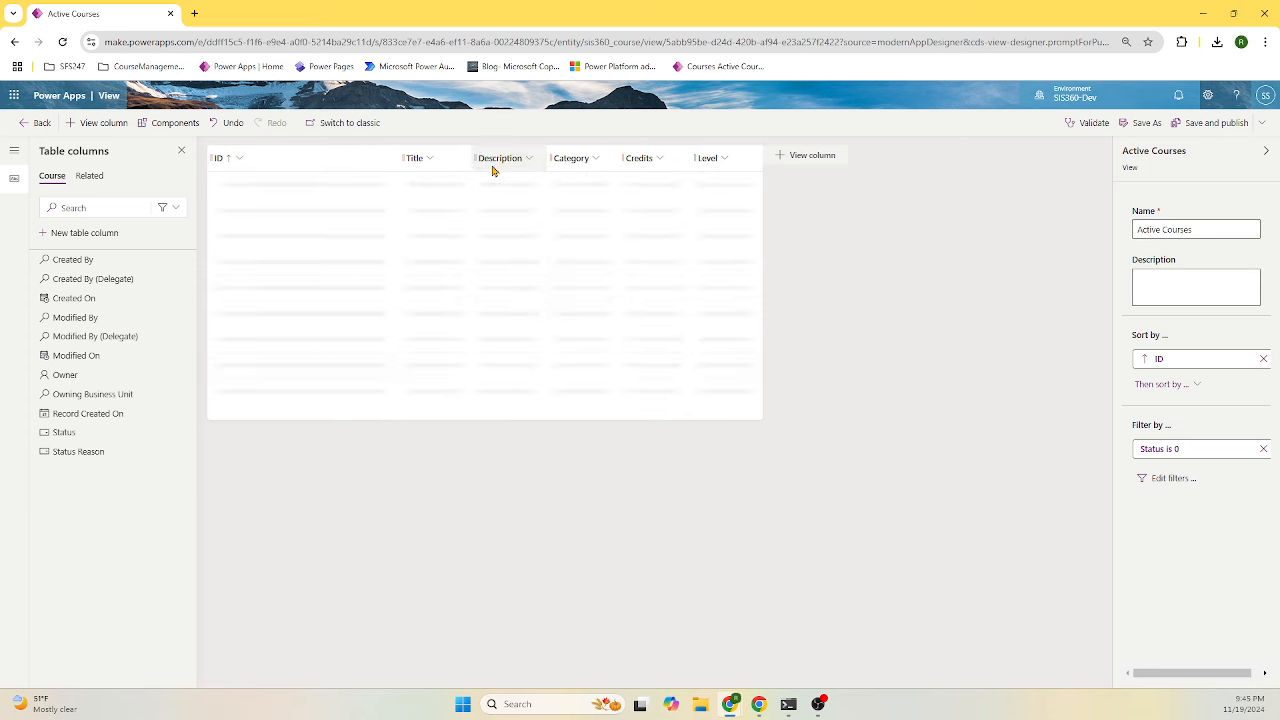
pyautogui.moveTo(399, 158); pyautogui.dragTo(319, 158)
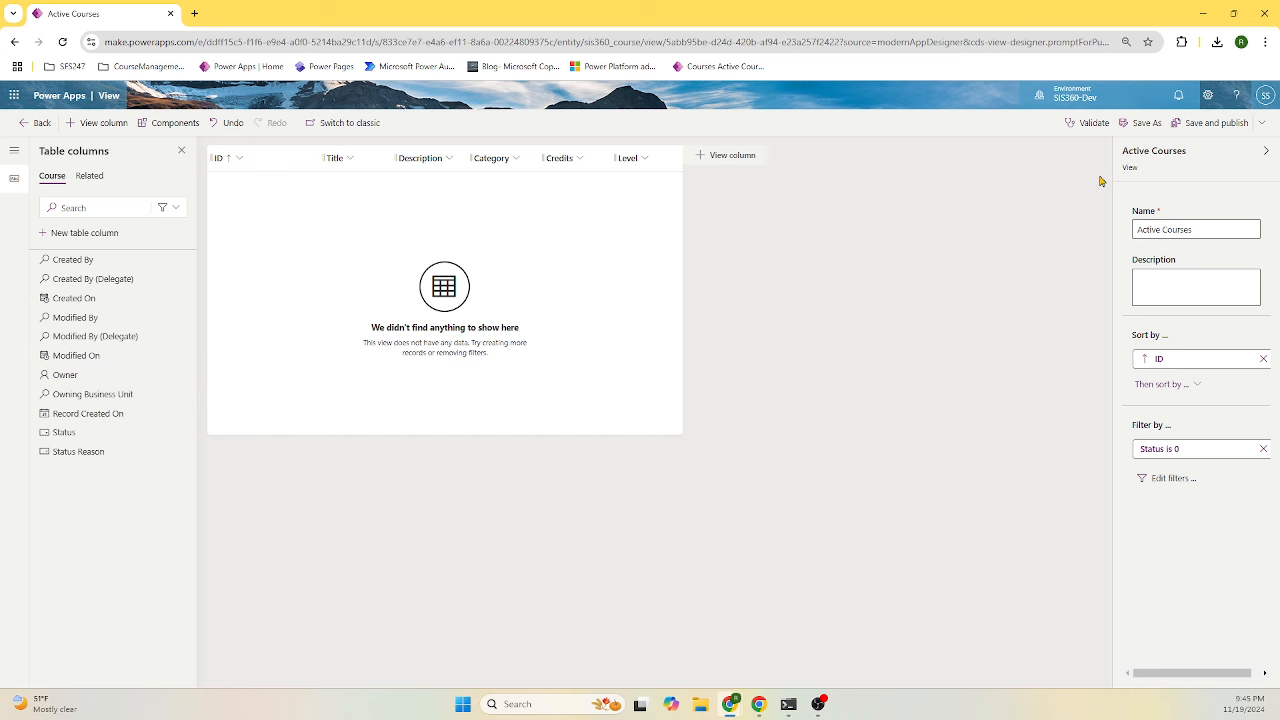
pyautogui.click(1221, 124)
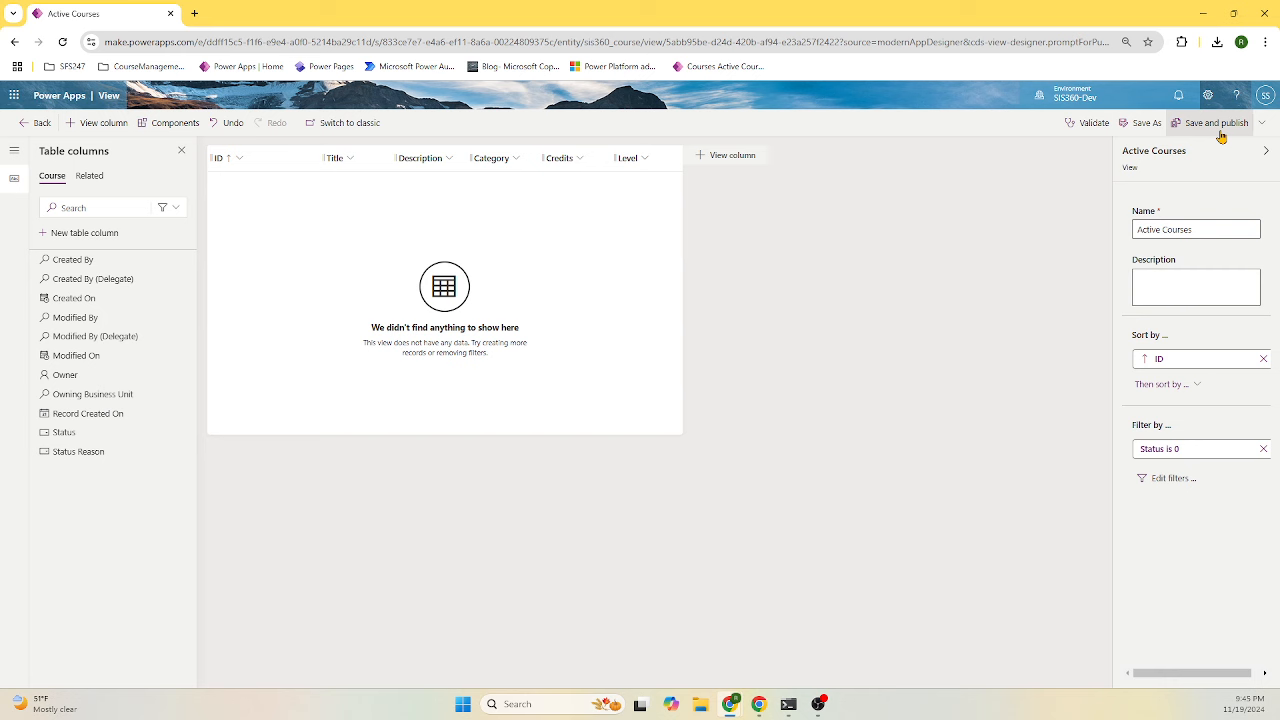
# - Back in the app designer, preview a new course, then open the Courses form for editing
pyautogui.click(24, 124)
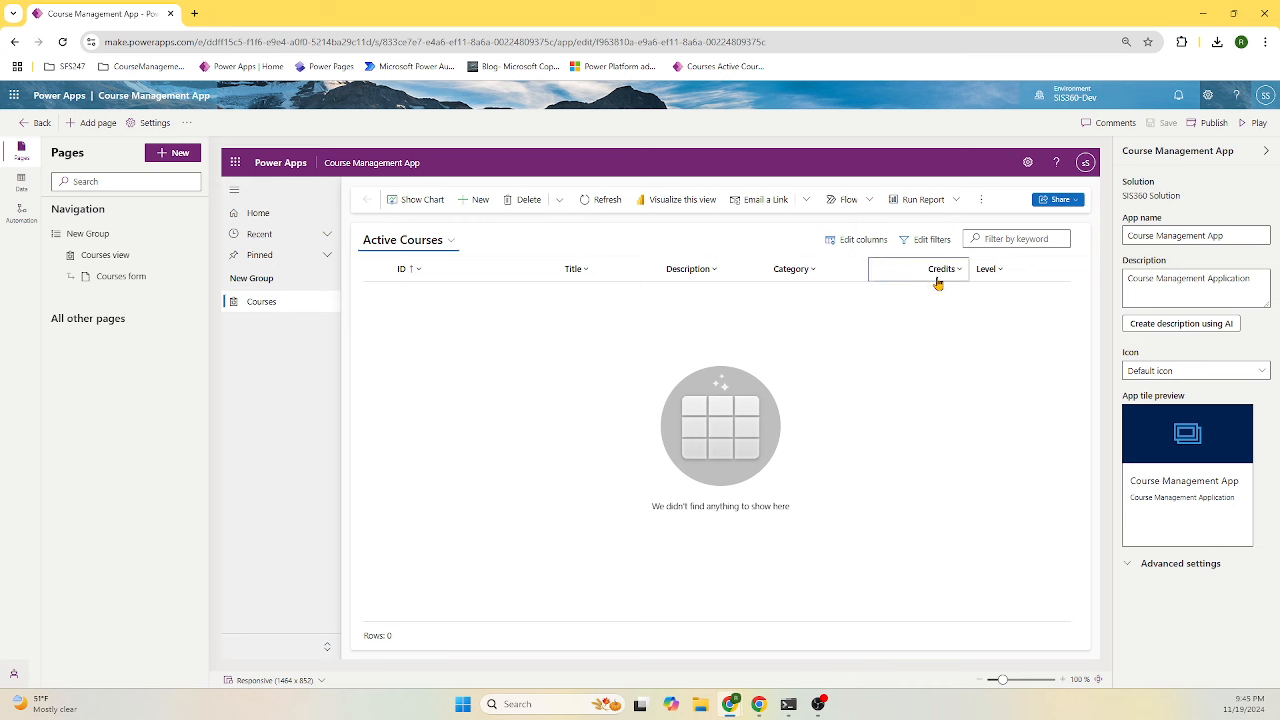
pyautogui.click(481, 207)
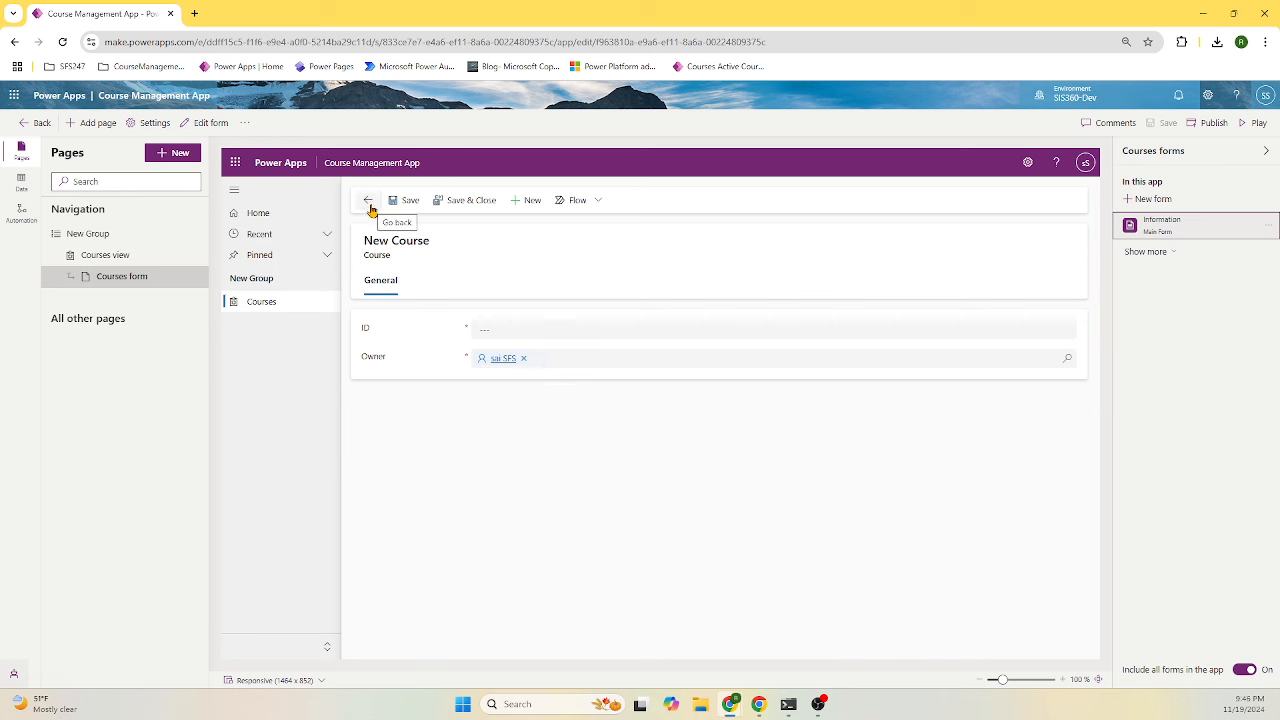
pyautogui.click(128, 262)
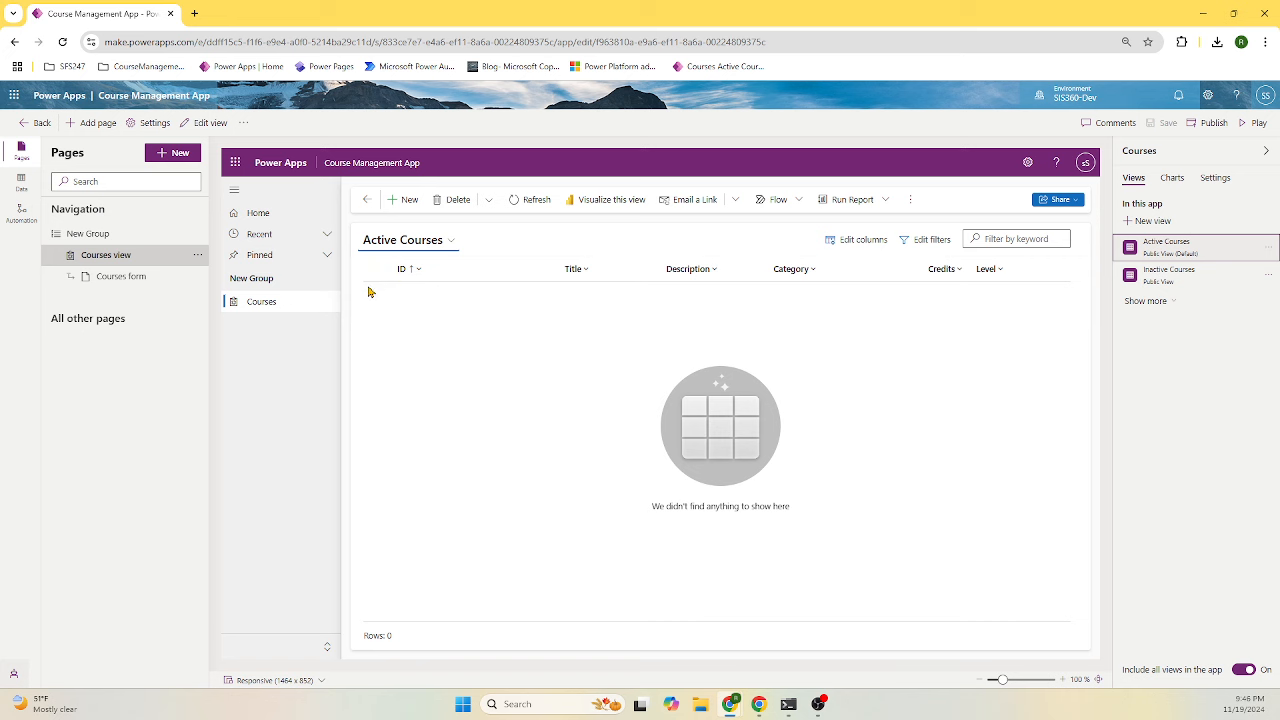
pyautogui.click(113, 278)
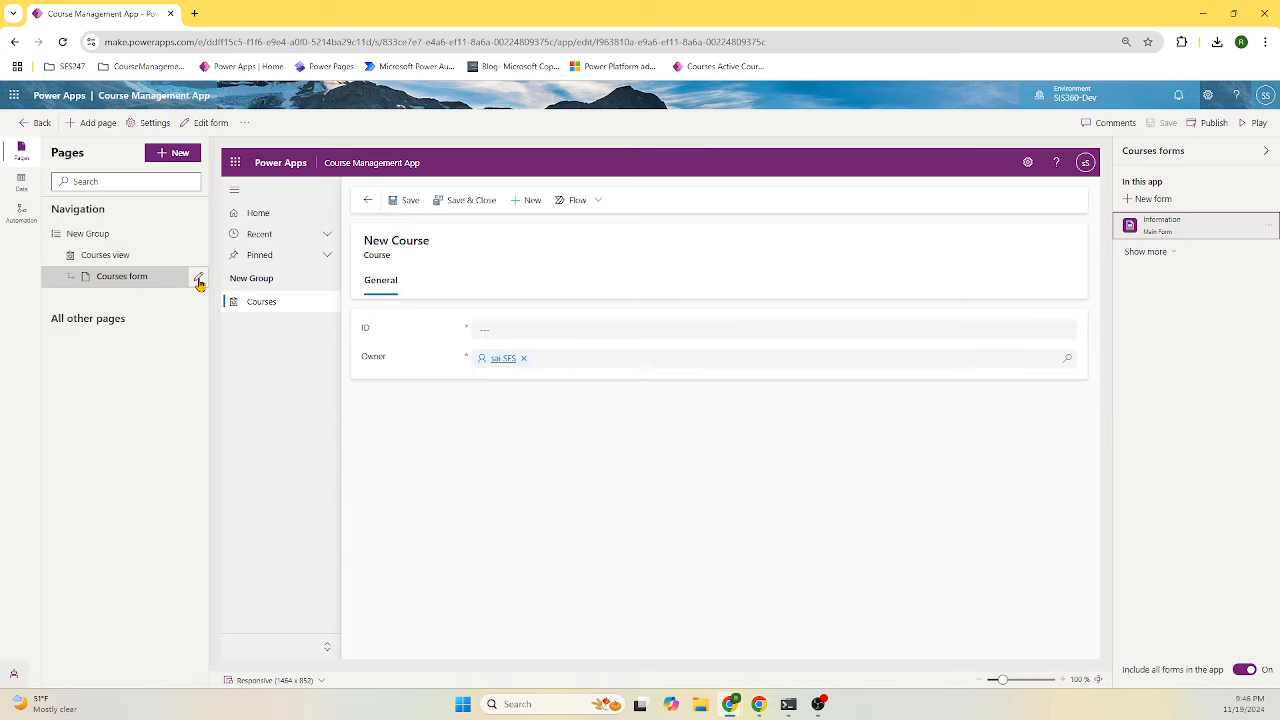
pyautogui.click(199, 282)
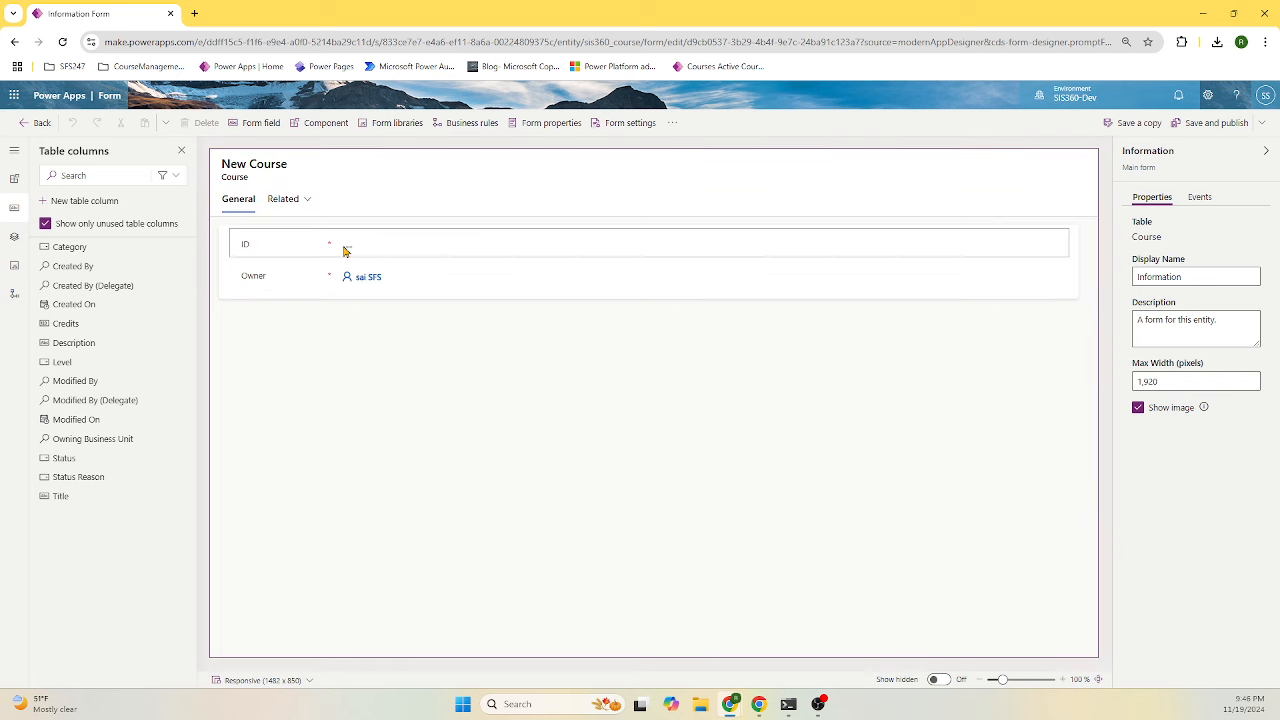
# - Add the Title and Description fields to the course form
pyautogui.click(344, 250)
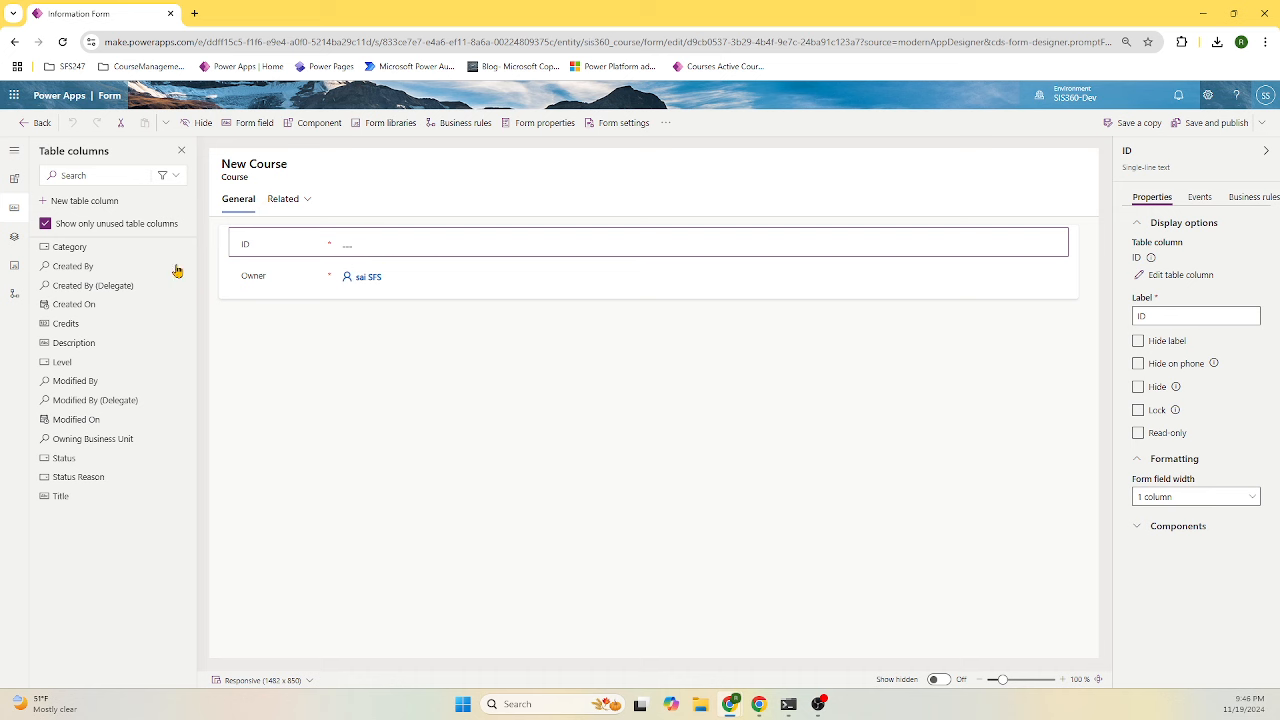
pyautogui.moveTo(128, 279)
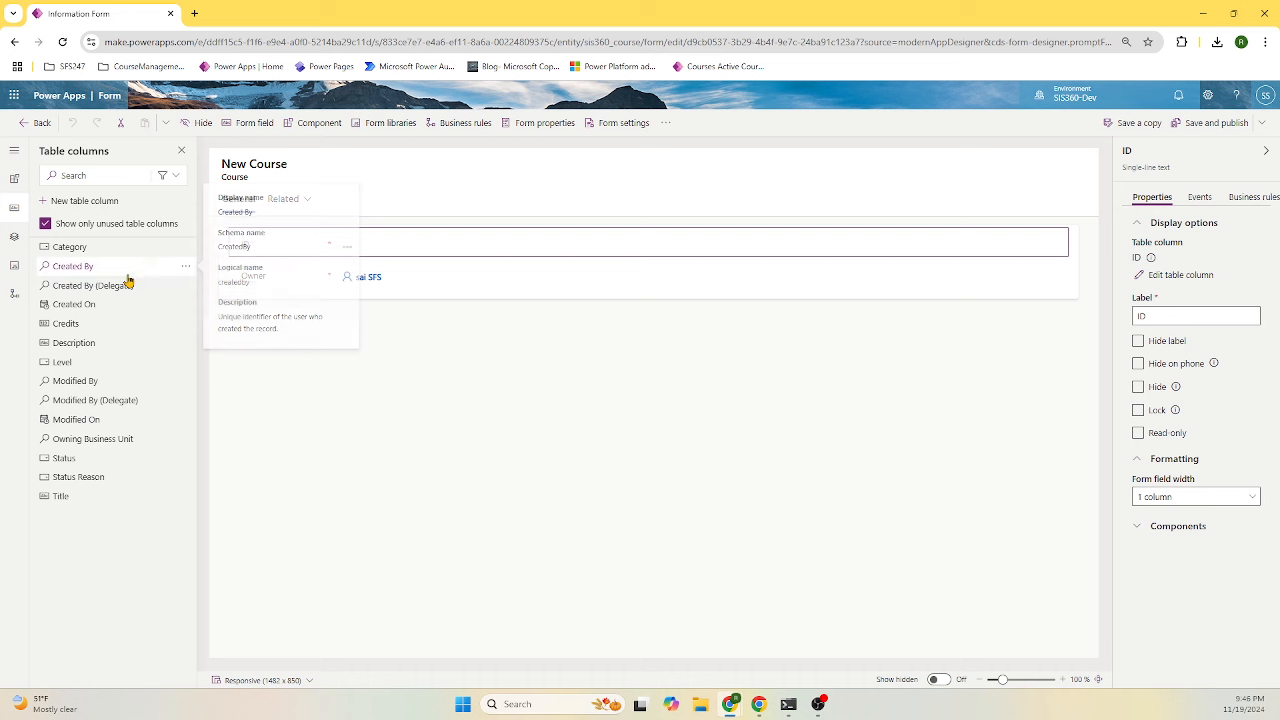
pyautogui.click(71, 495)
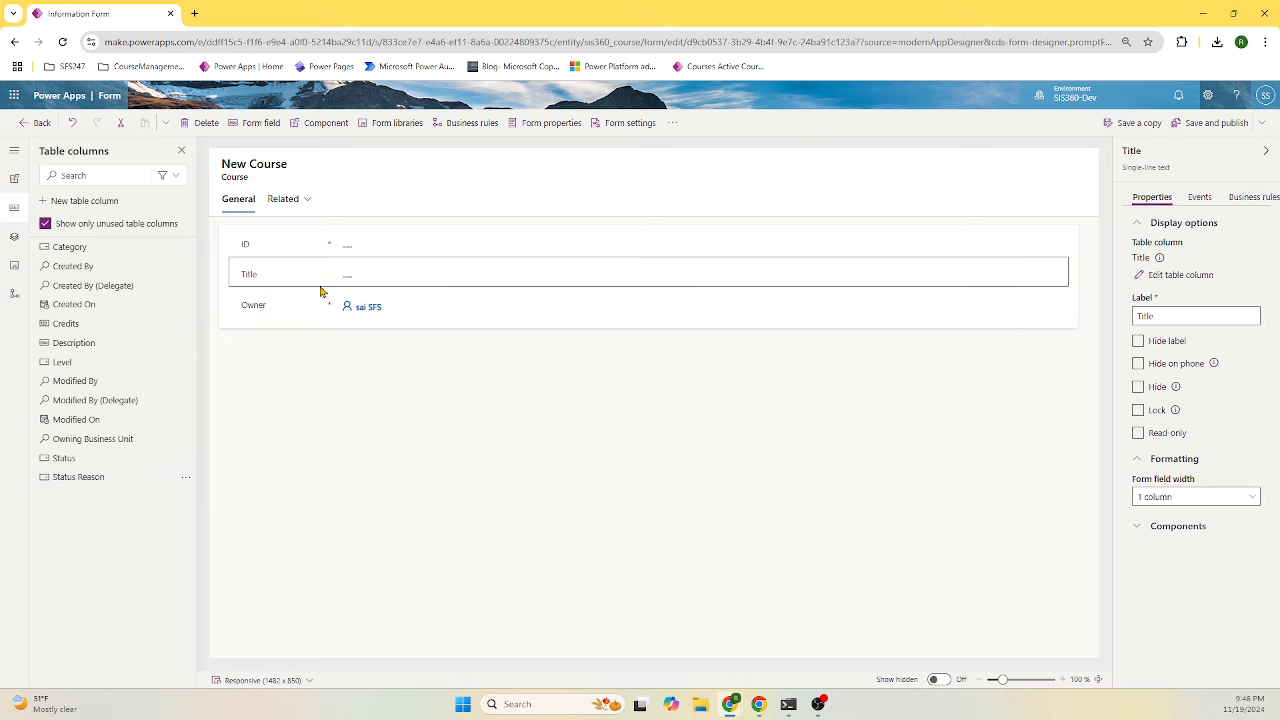
pyautogui.click(96, 342)
pyautogui.moveTo(95, 342)
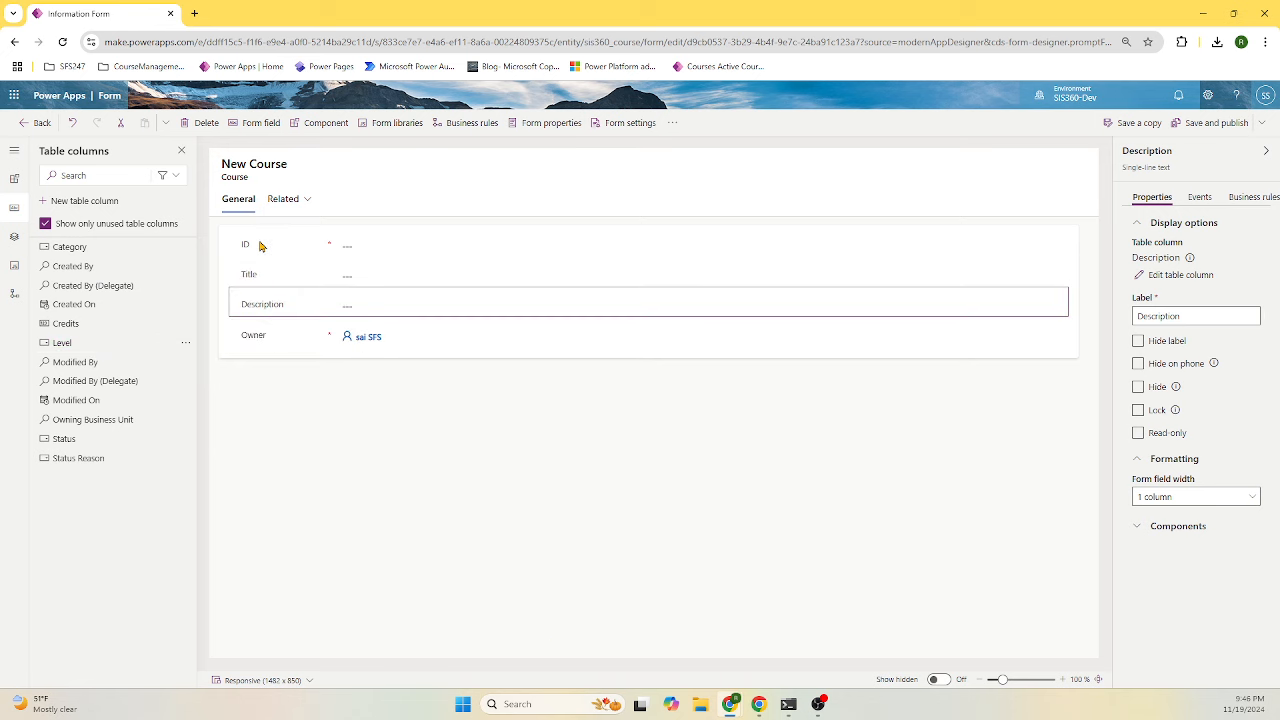
# - Move ID below Owner and hide both the ID and Owner fields
pyautogui.click(226, 346)
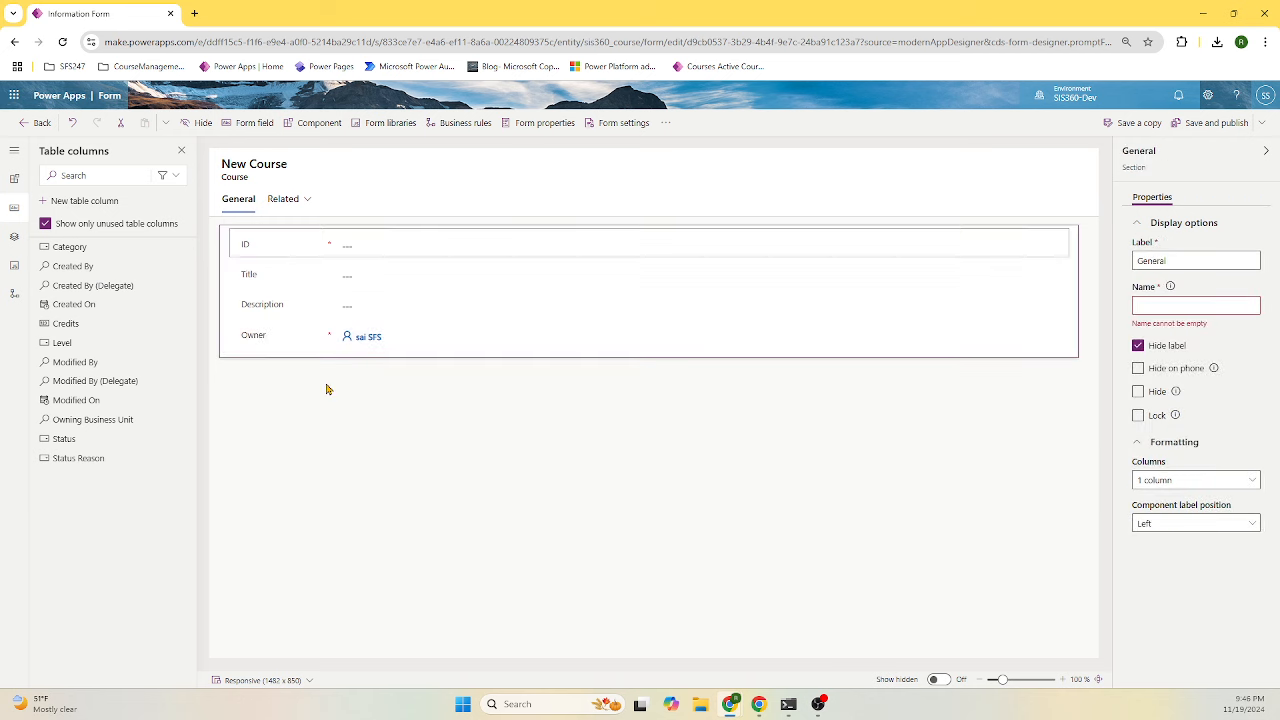
pyautogui.moveTo(326, 389); pyautogui.dragTo(329, 382)
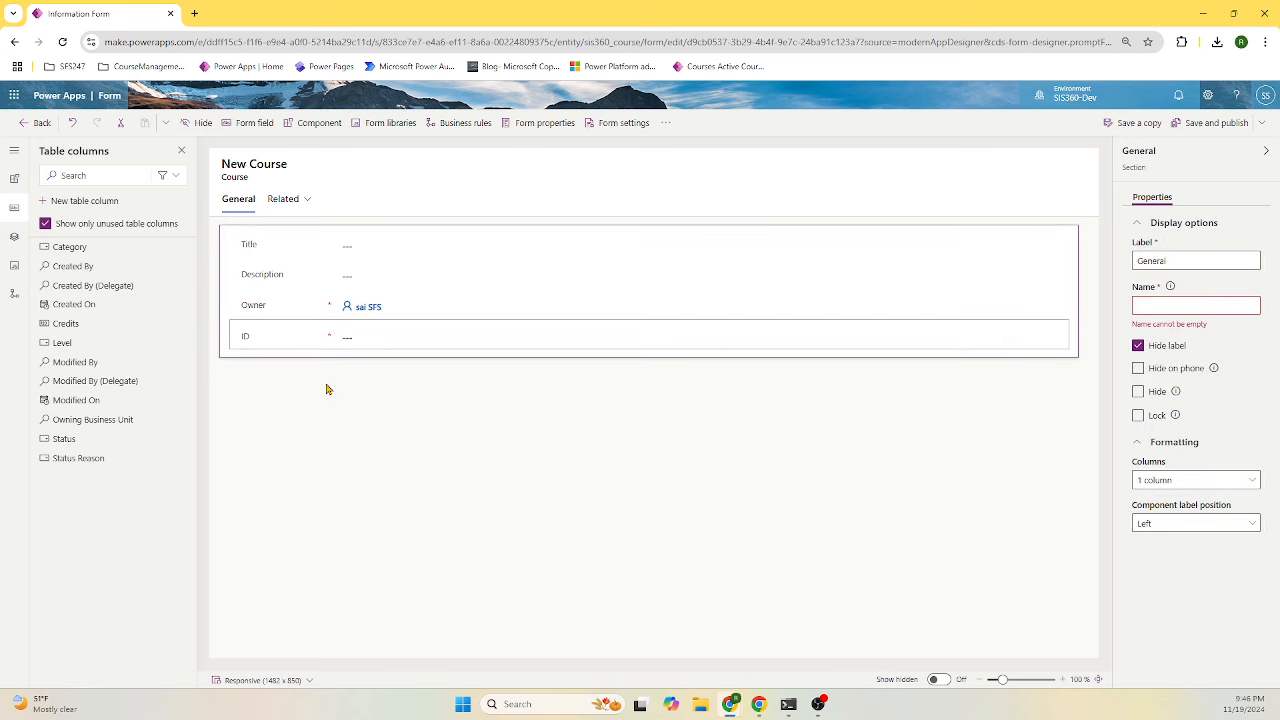
pyautogui.click(290, 342)
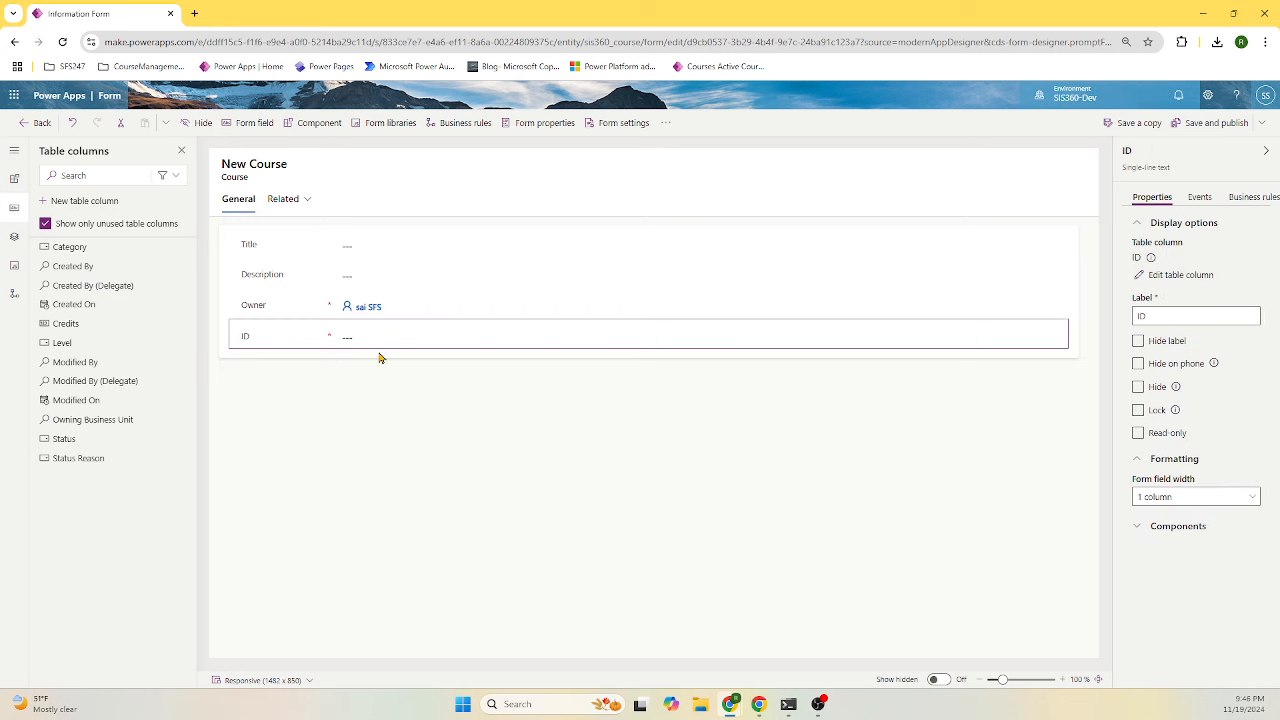
pyautogui.click(1154, 395)
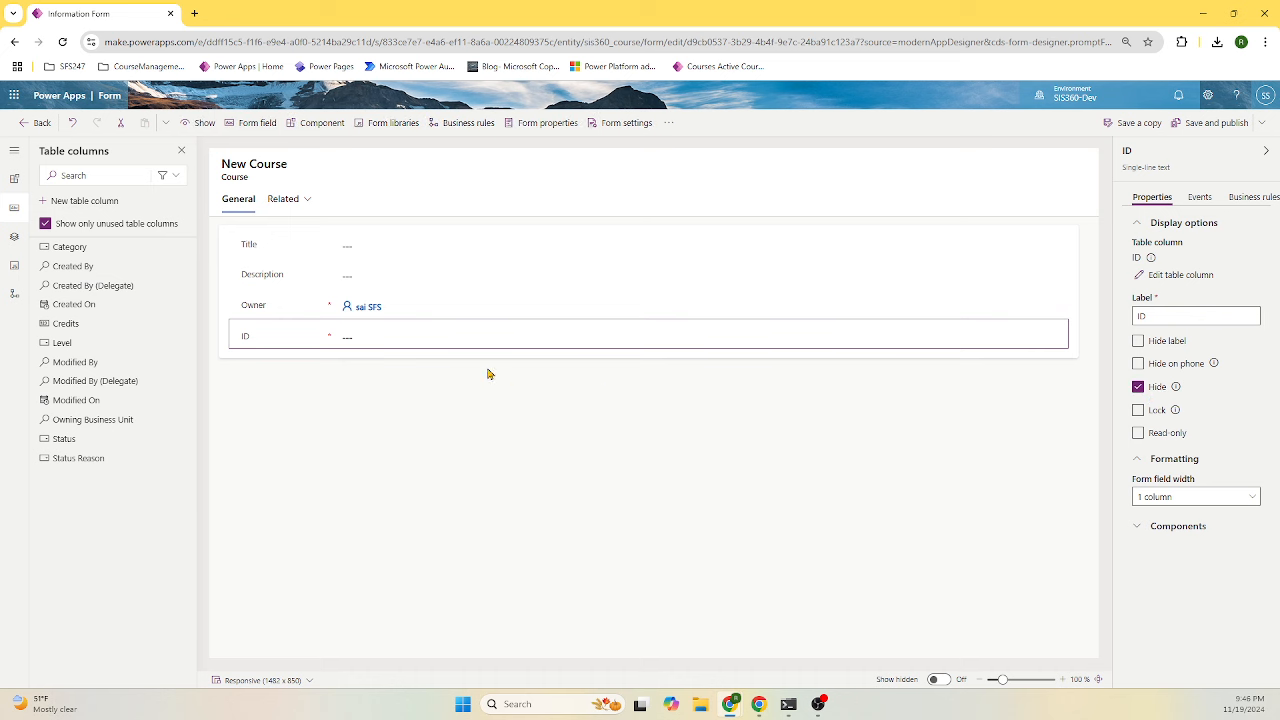
pyautogui.click(448, 314)
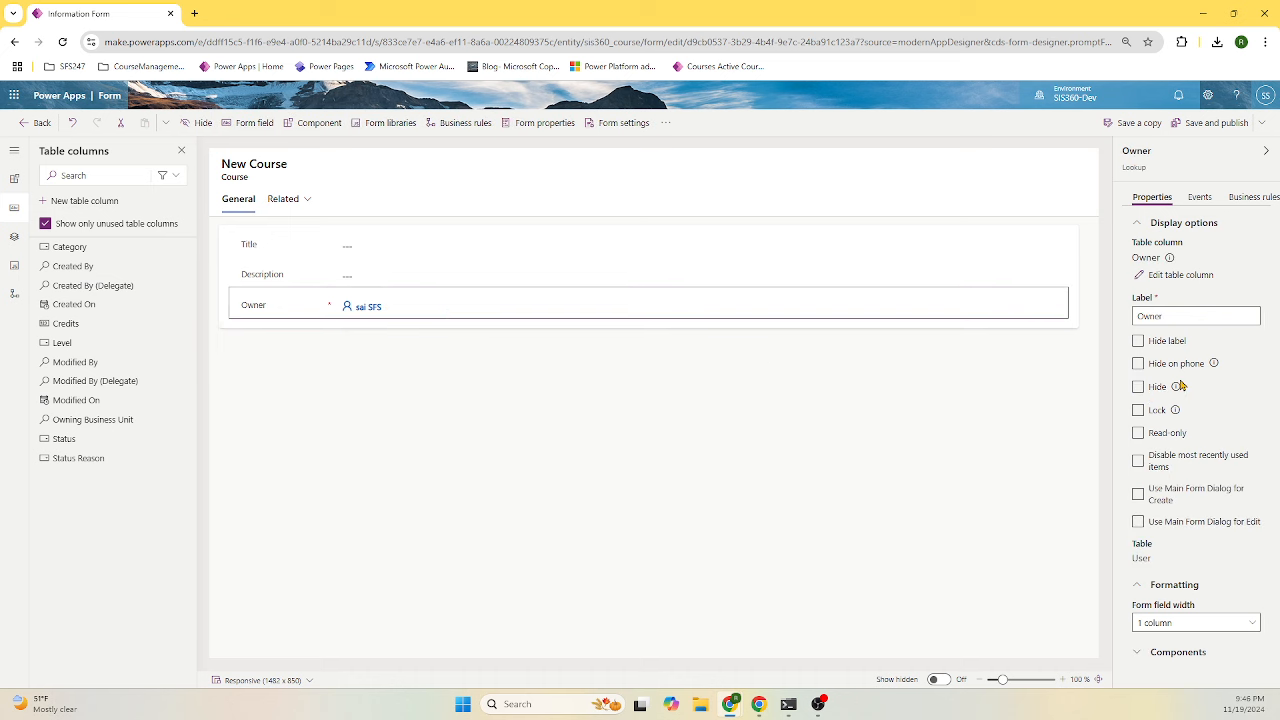
pyautogui.click(1138, 387)
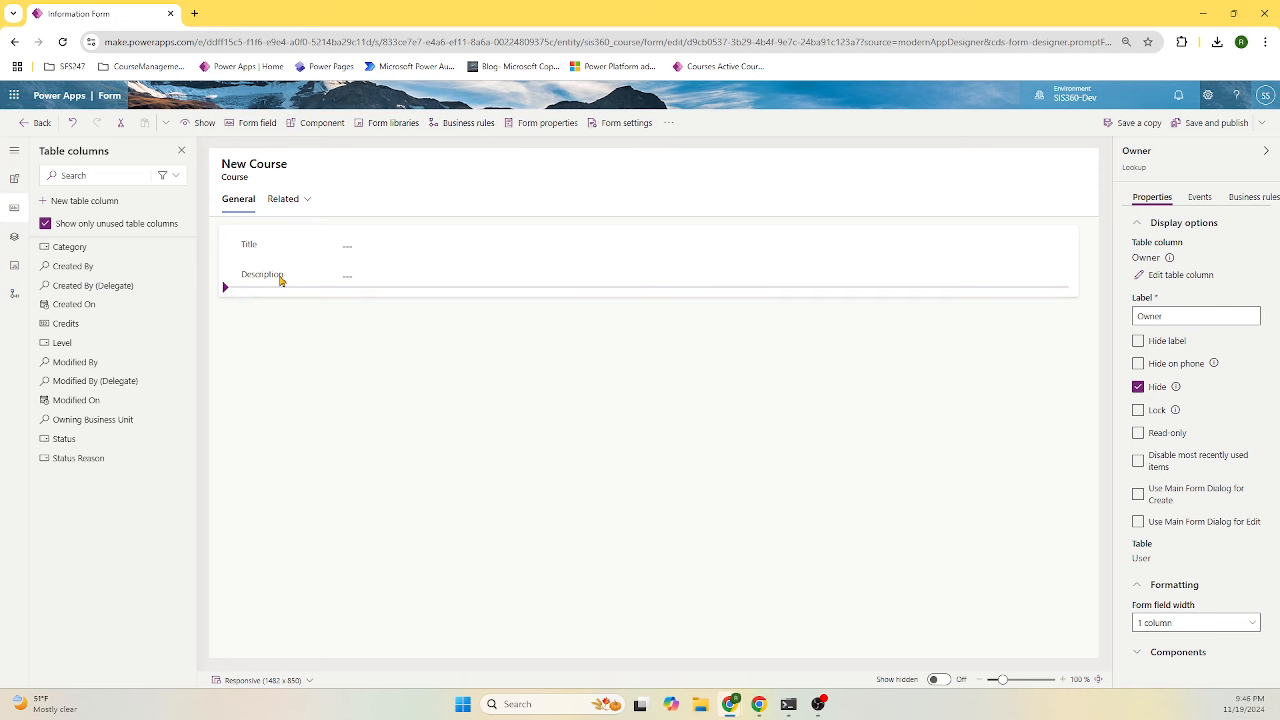
# - Add the Level, Category and Credits fields to the course form, then save and publish it
pyautogui.click(79, 345)
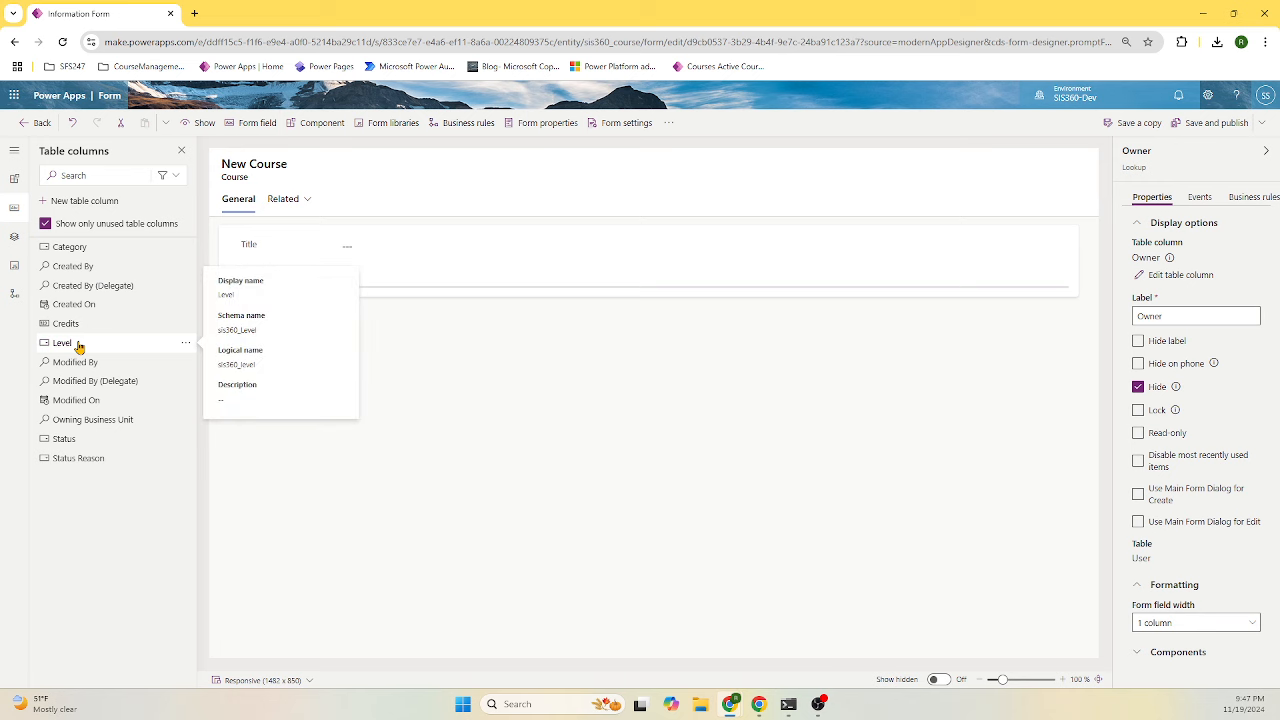
pyautogui.click(72, 247)
pyautogui.click(80, 305)
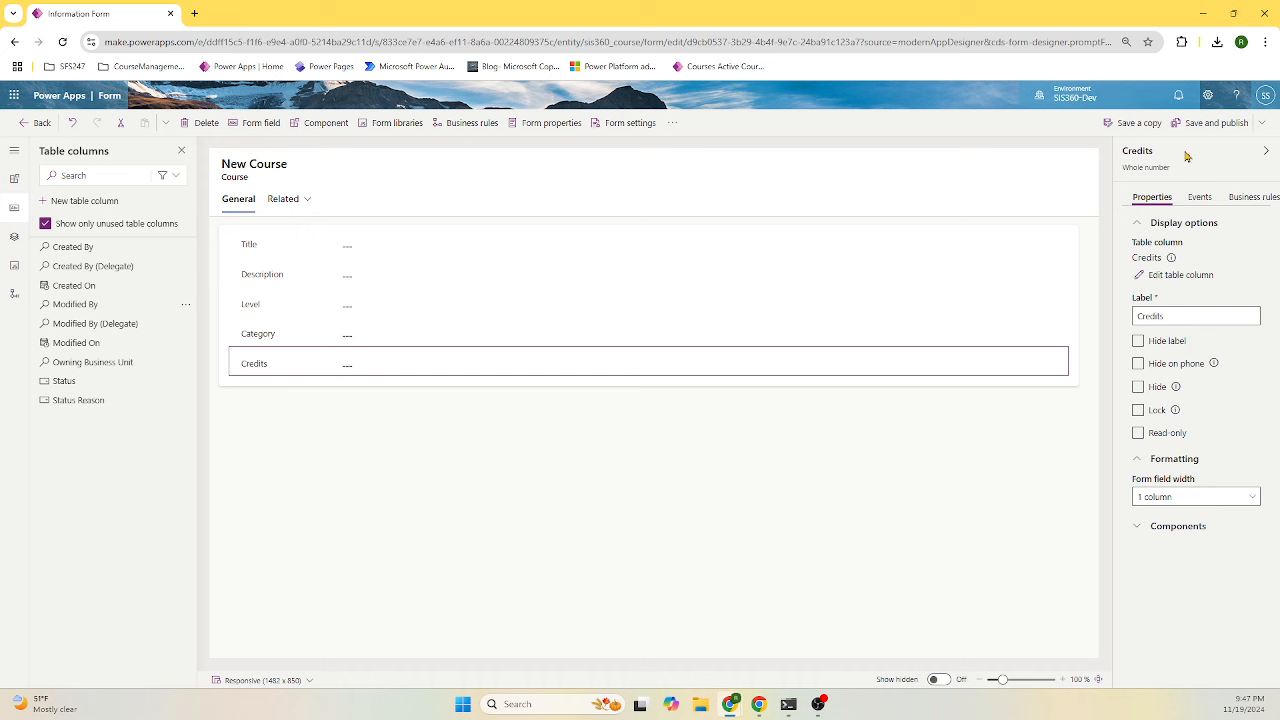
pyautogui.click(1210, 123)
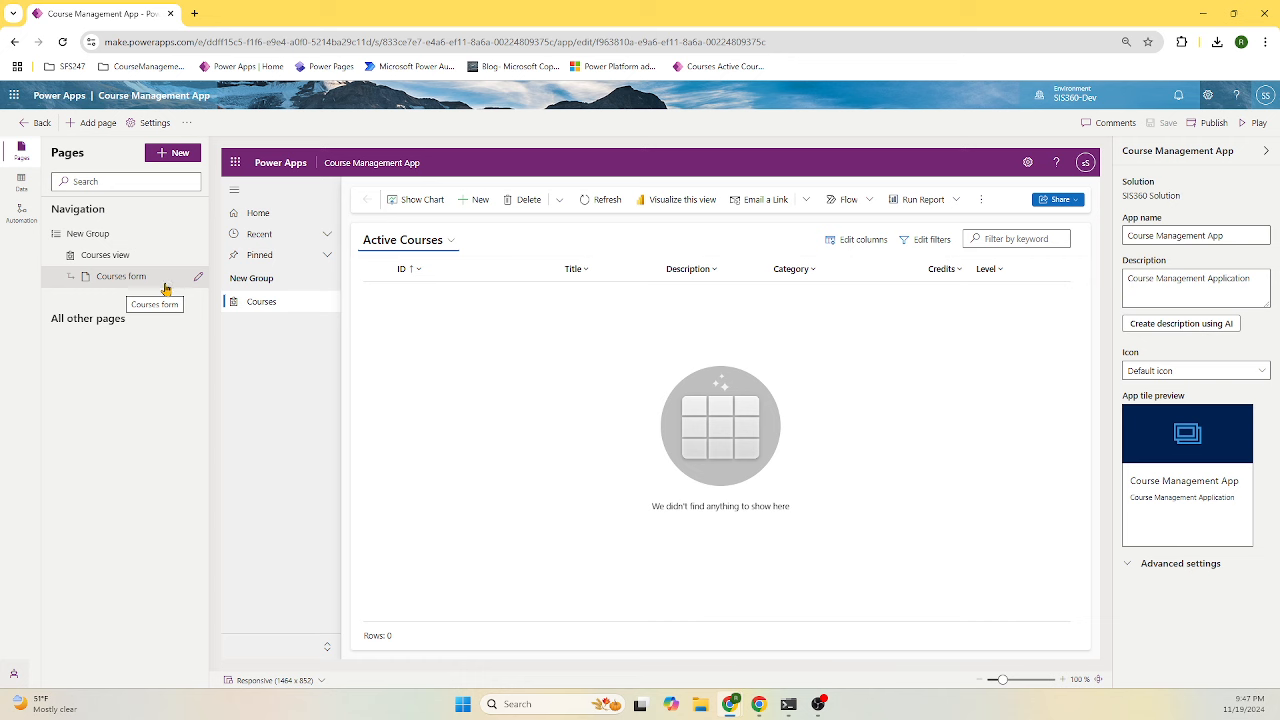
# - Preview the Courses form and Courses view pages, then publish the Course Management app
pyautogui.click(127, 287)
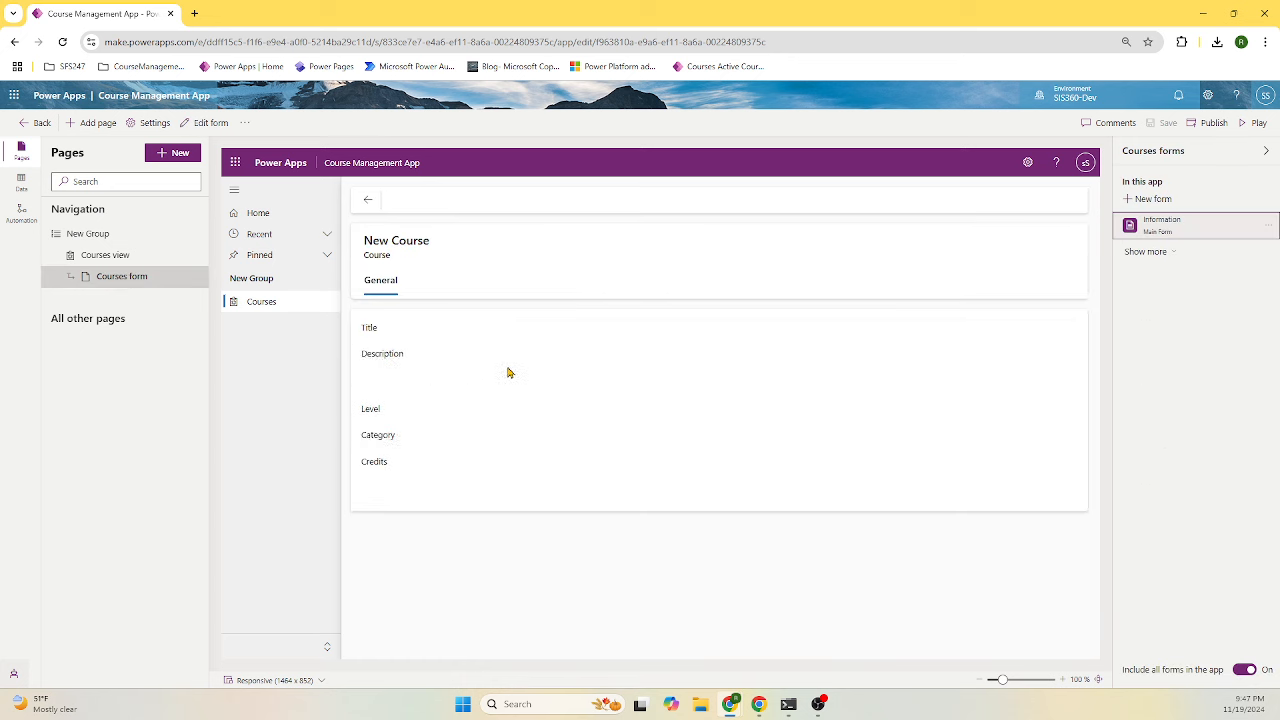
pyautogui.click(105, 255)
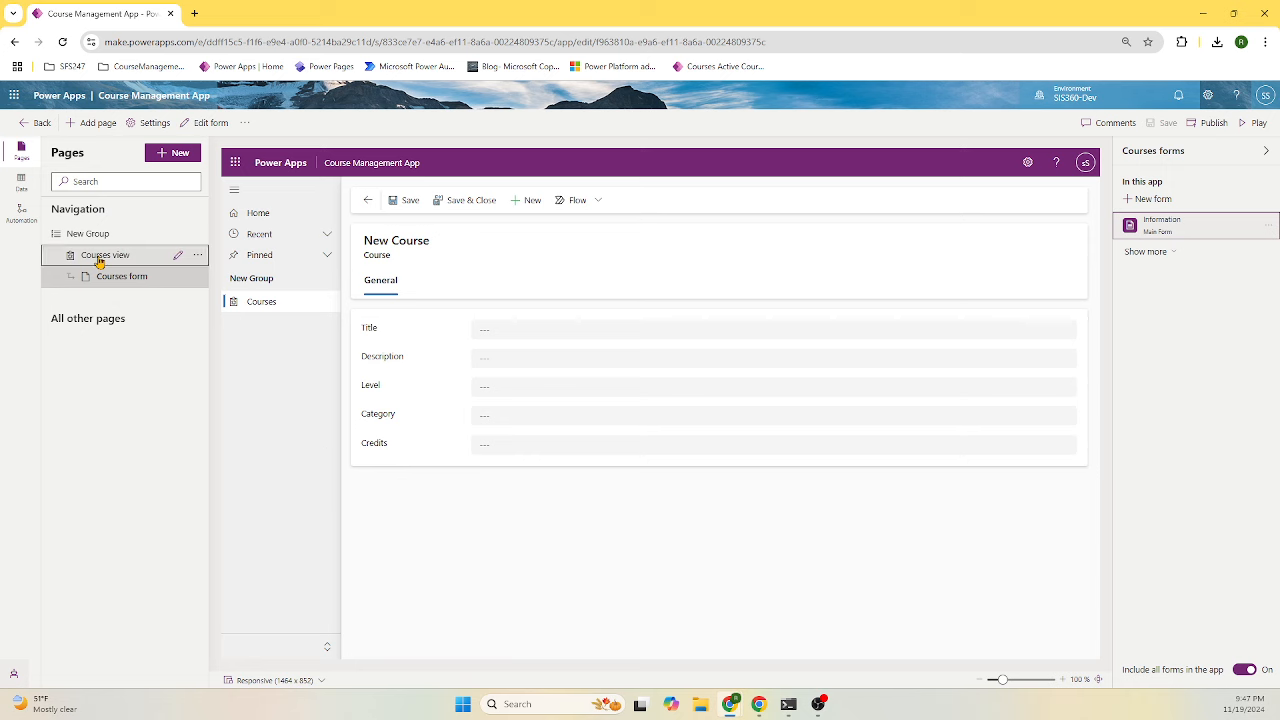
pyautogui.click(145, 282)
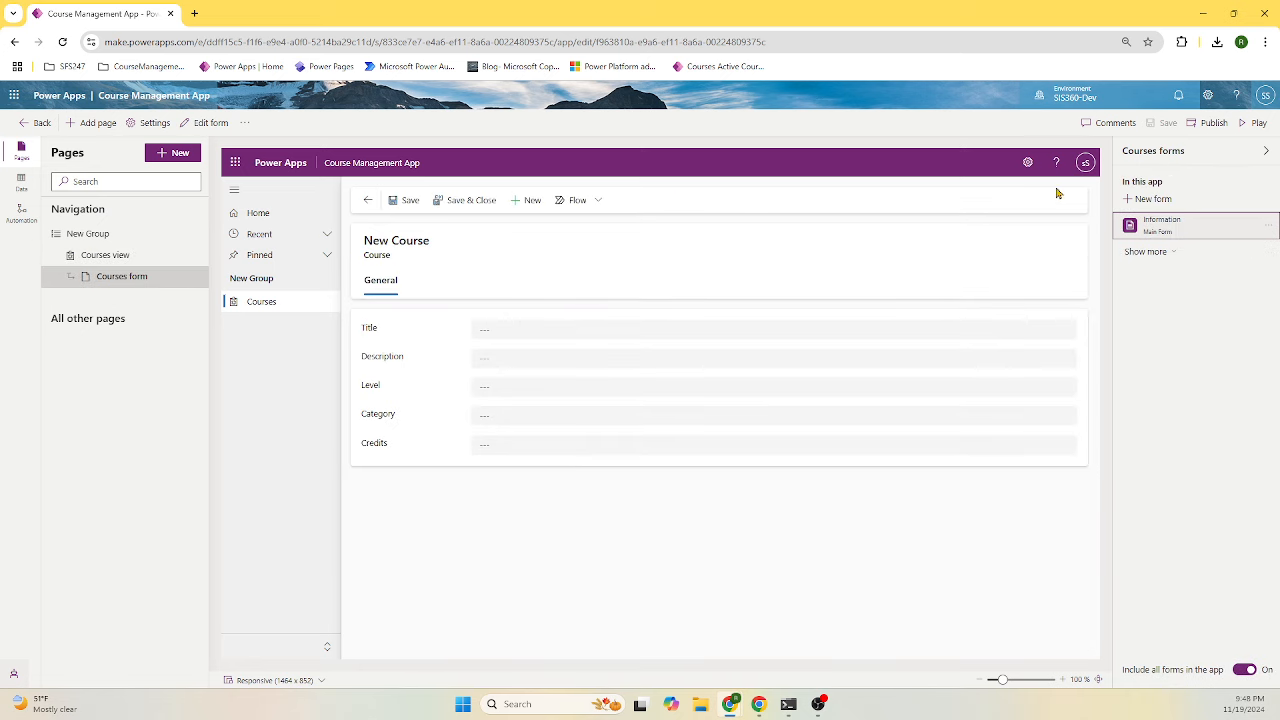
pyautogui.click(1209, 125)
# - Run the app and start a new course titled Power Platform Basics, pasting the title into Description
pyautogui.click(1258, 123)
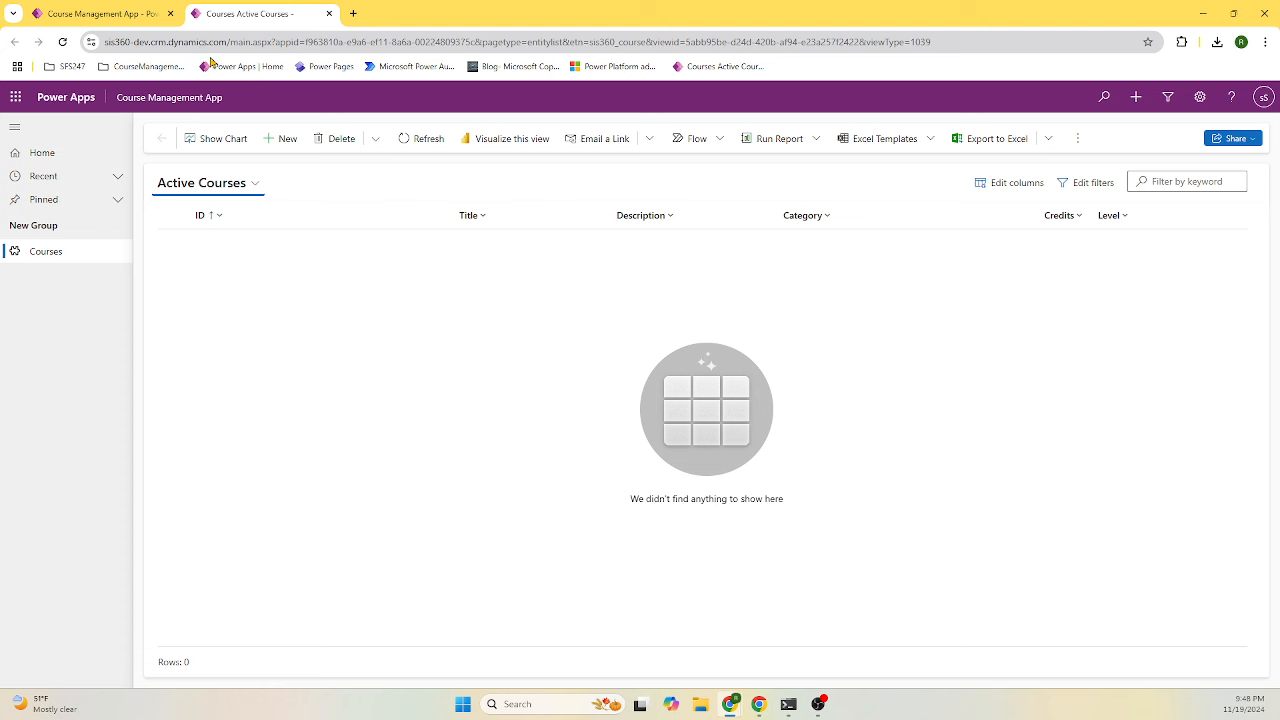
pyautogui.click(294, 142)
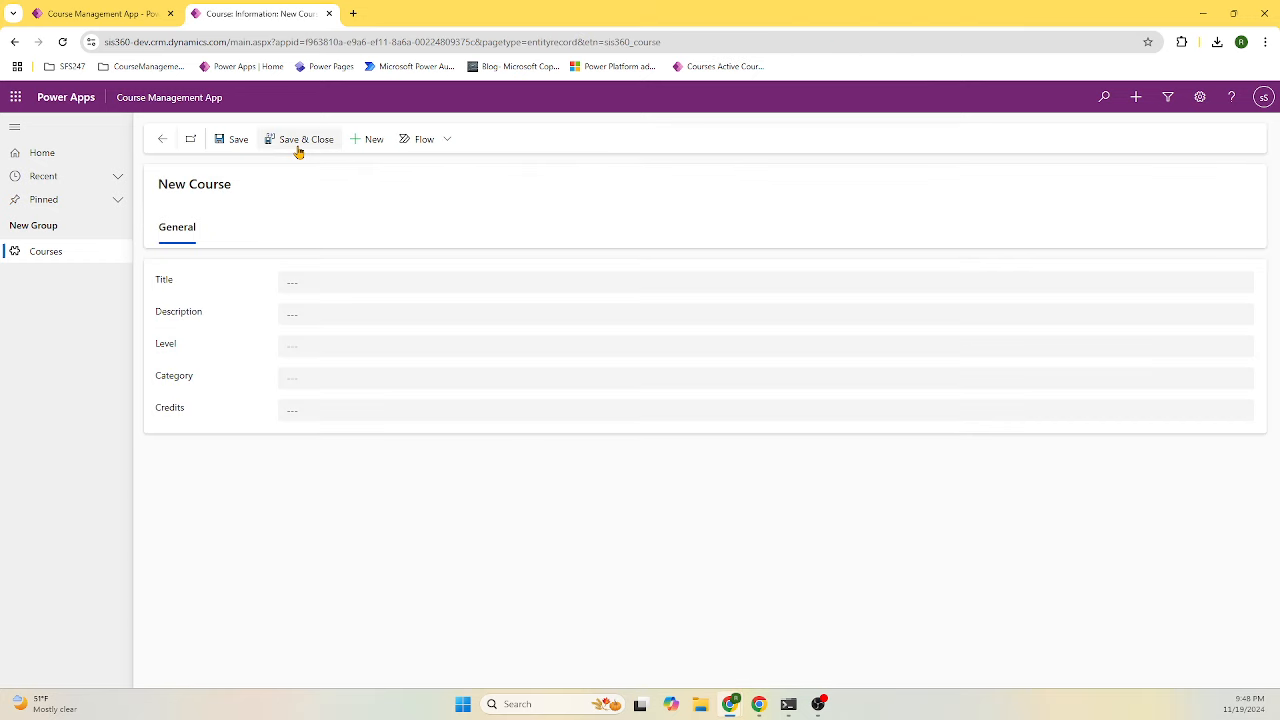
pyautogui.click(336, 283)
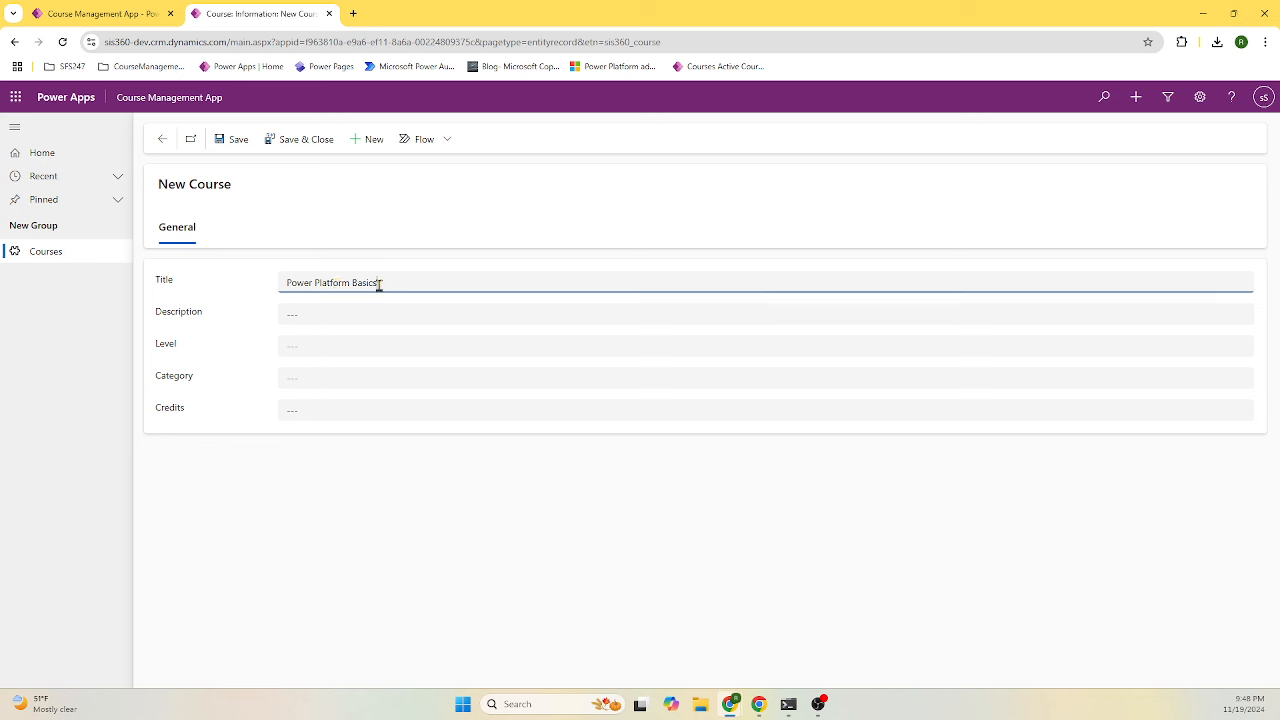
pyautogui.moveTo(378, 284); pyautogui.dragTo(254, 282)
pyautogui.hotkey('ctrl', 'c')
pyautogui.click(393, 316)
pyautogui.hotkey('ctrl', 'v')
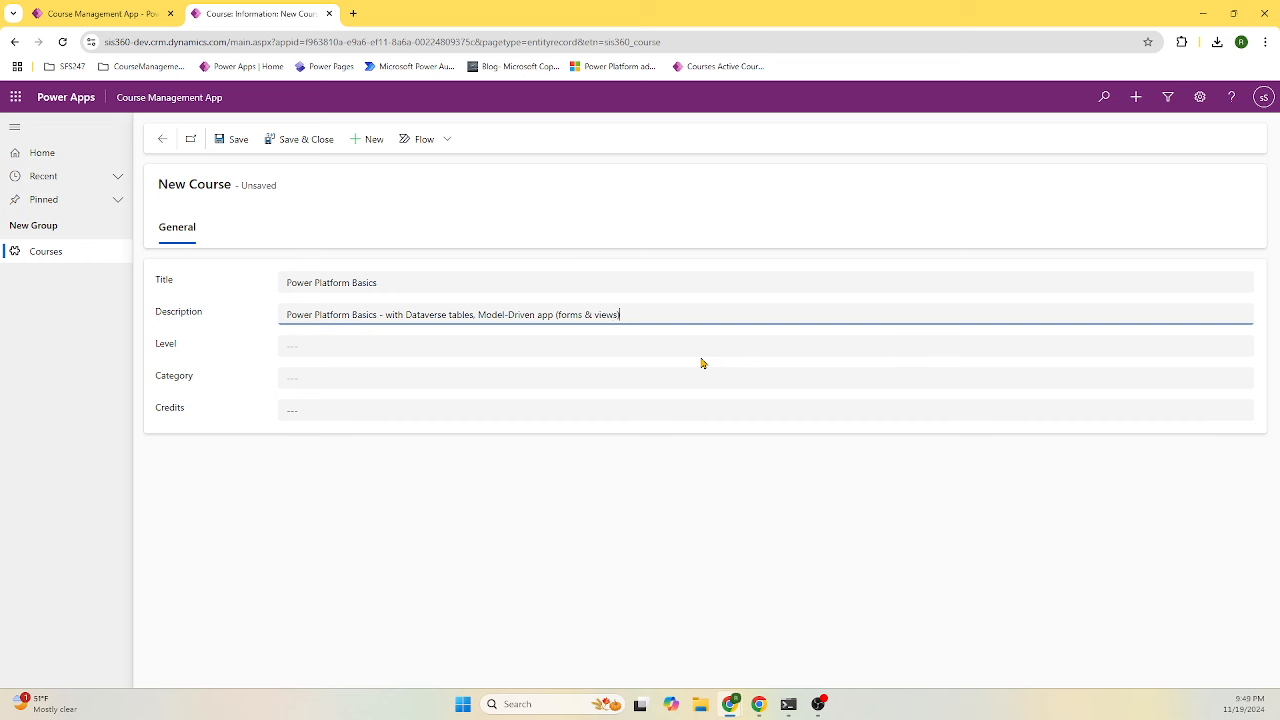
# - Set level Beginner, category Technology and 5 credits, then save and close the course
pyautogui.click(696, 348)
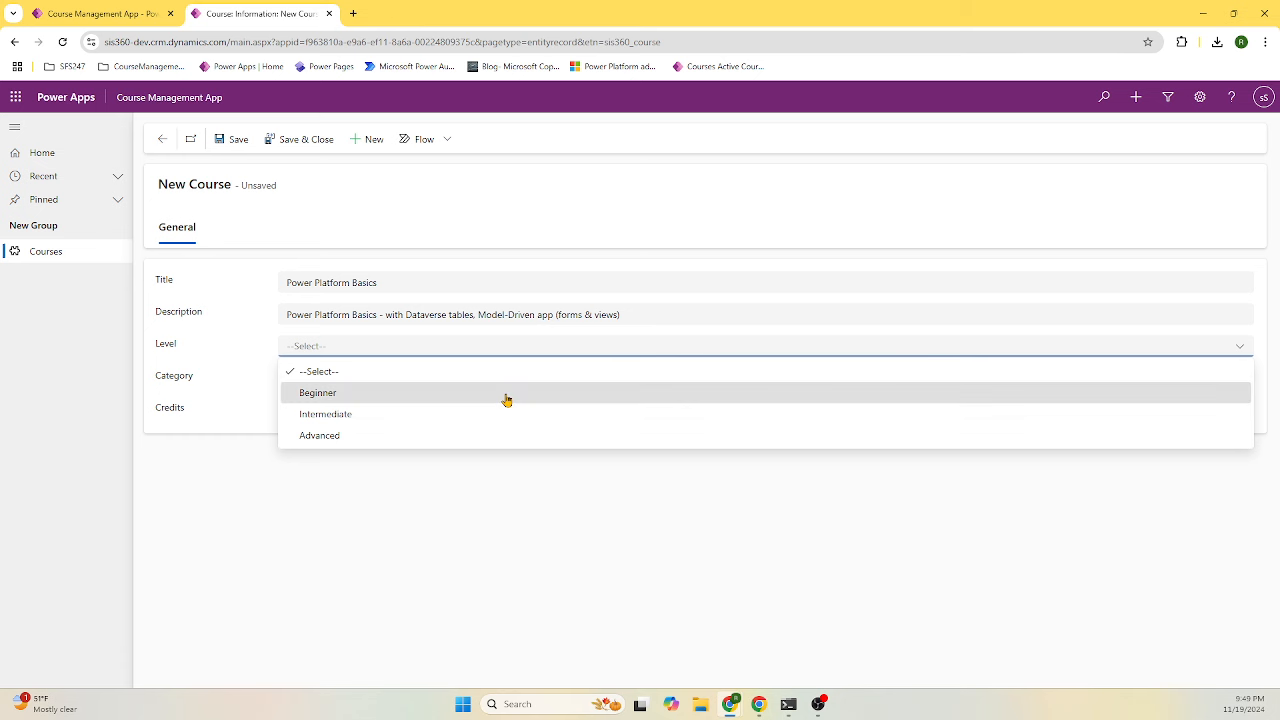
pyautogui.click(506, 396)
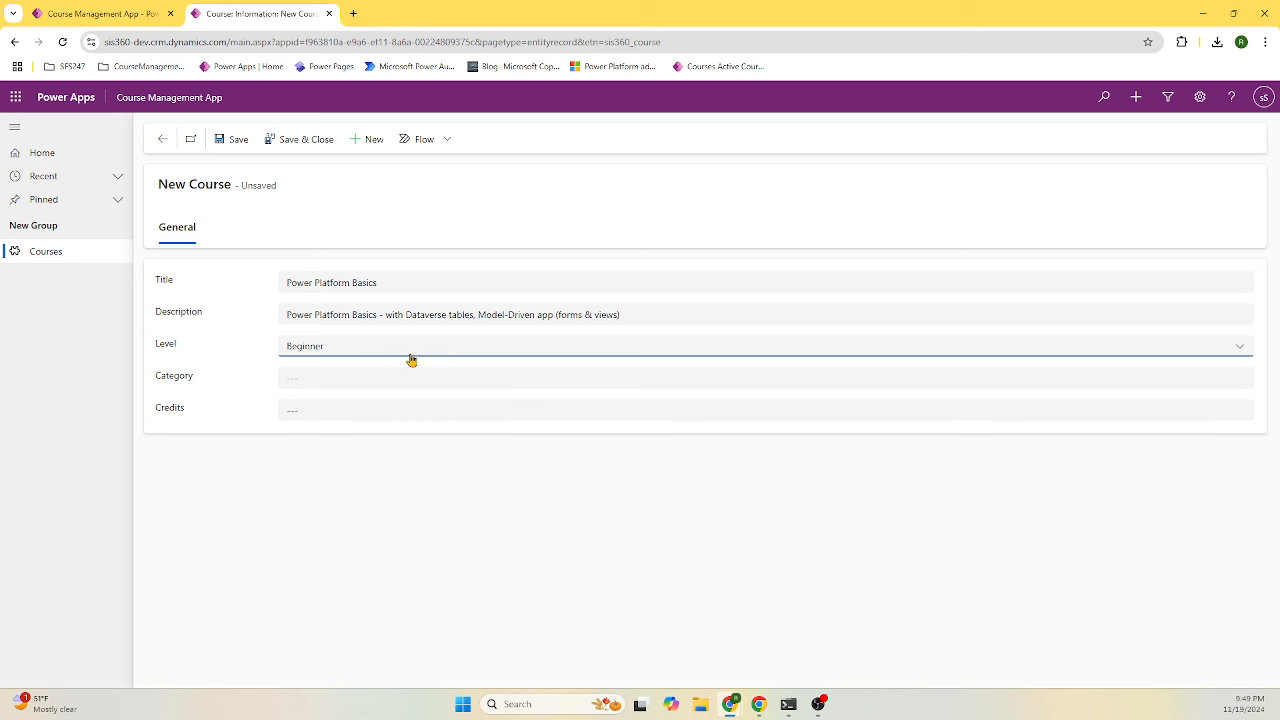
pyautogui.click(350, 352)
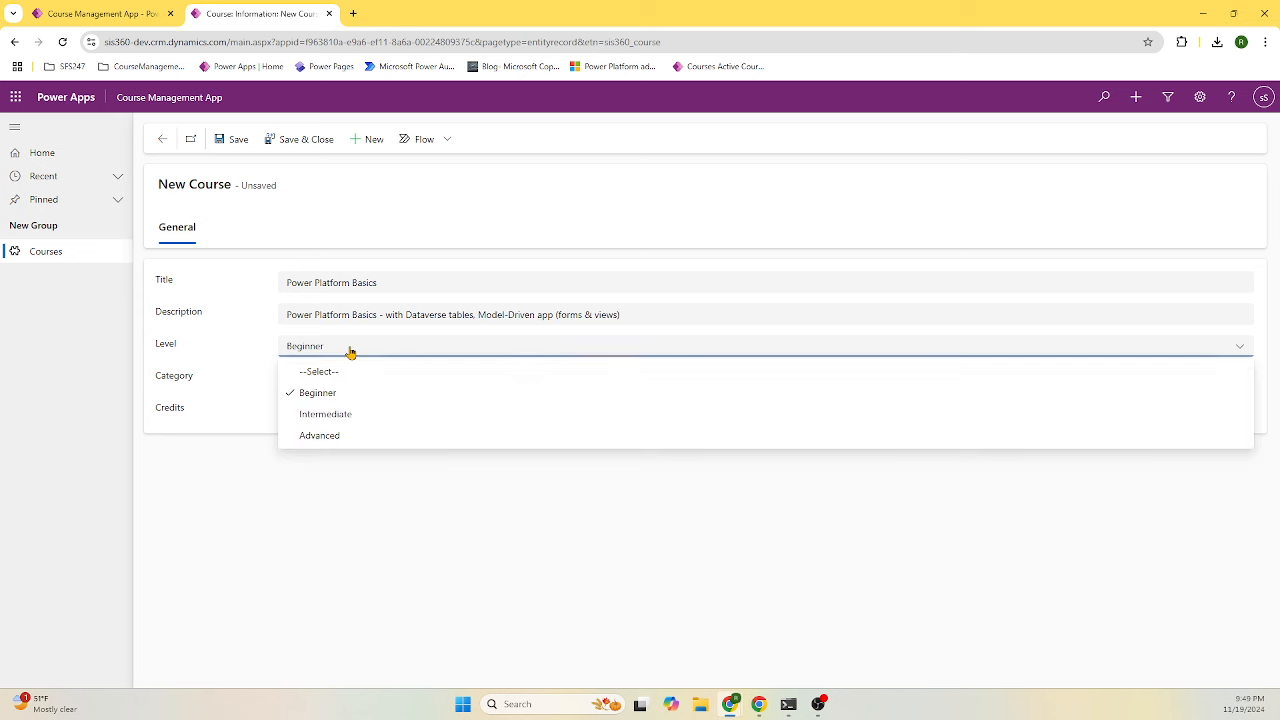
pyautogui.click(402, 391)
pyautogui.click(449, 382)
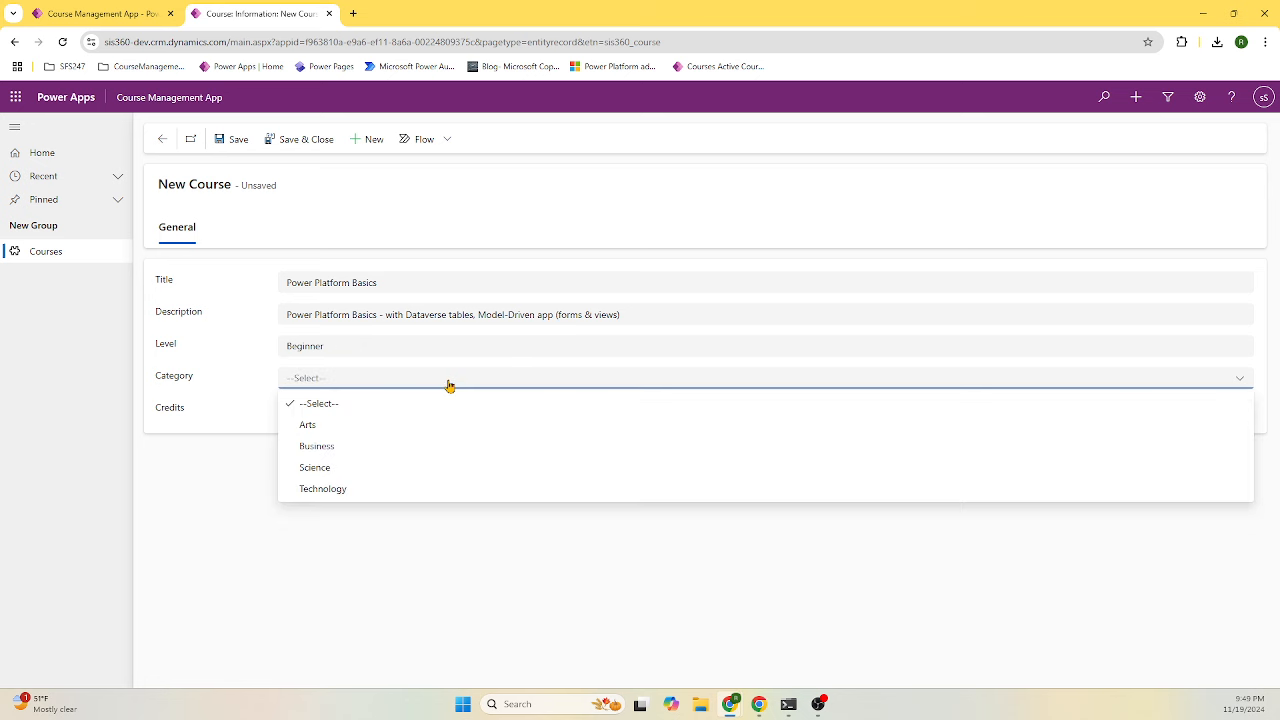
pyautogui.click(400, 491)
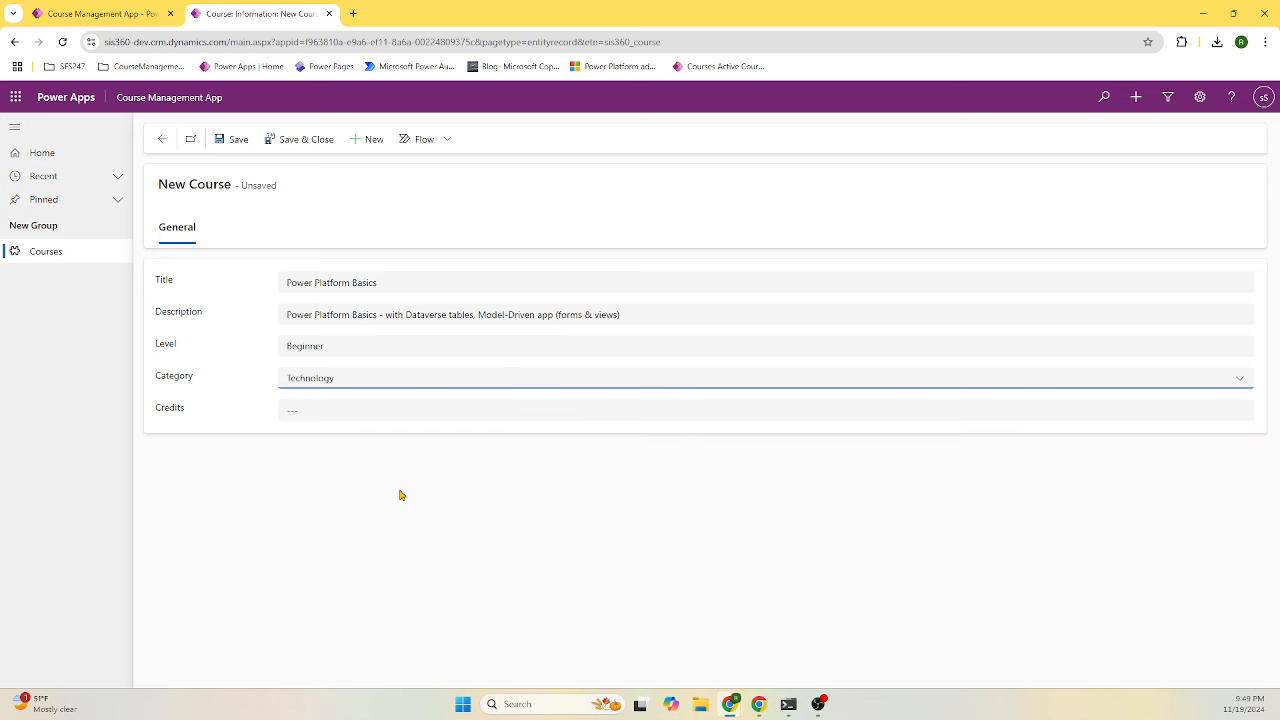
pyautogui.click(355, 407)
pyautogui.write('5')
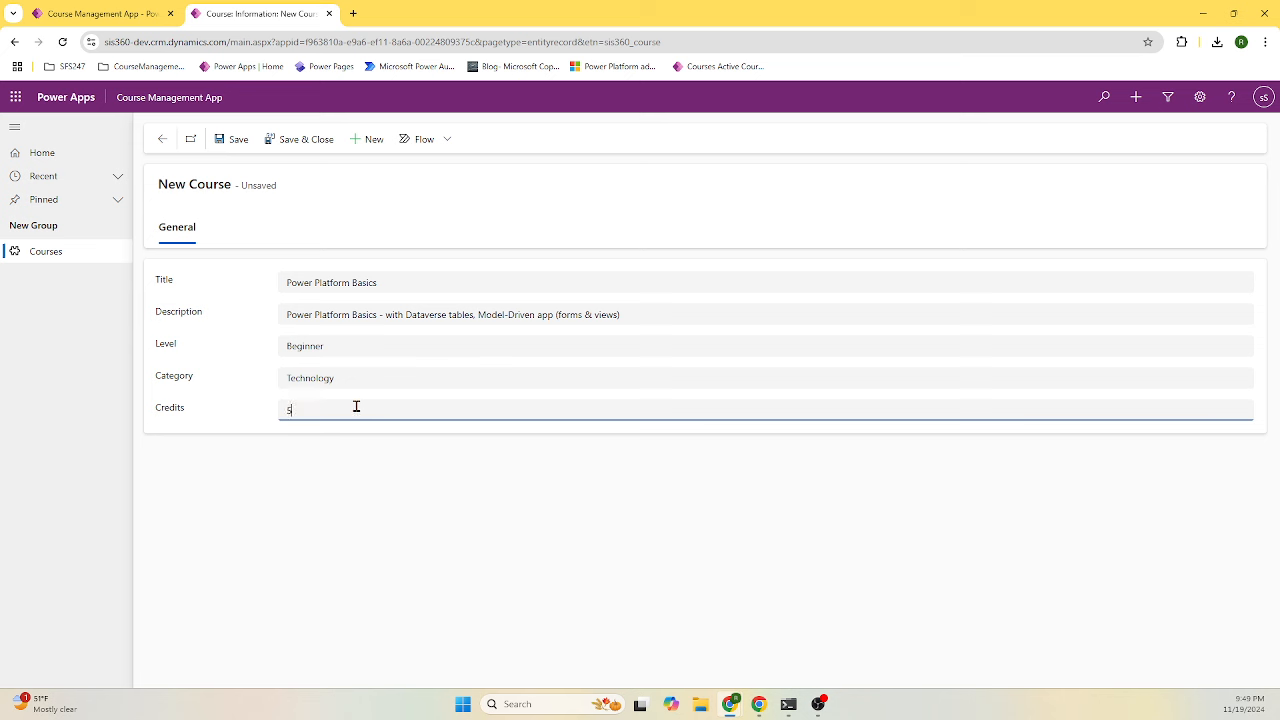
pyautogui.press('Tab')
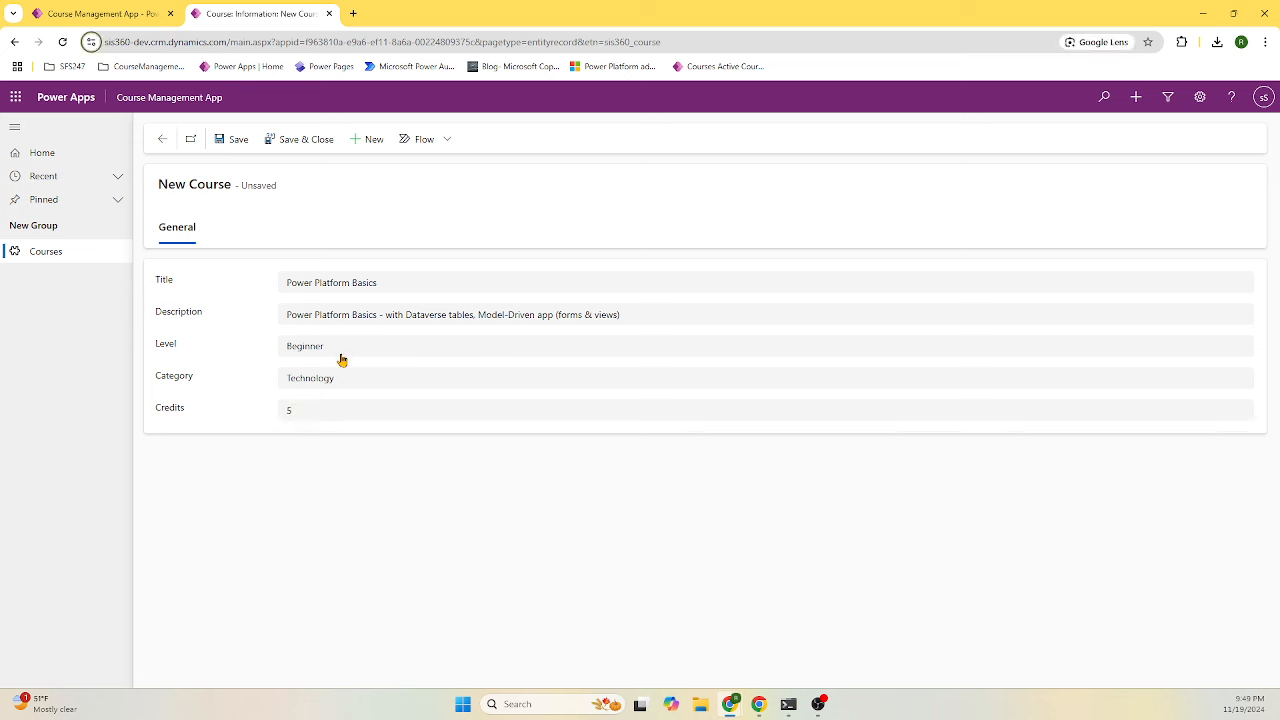
pyautogui.click(294, 141)
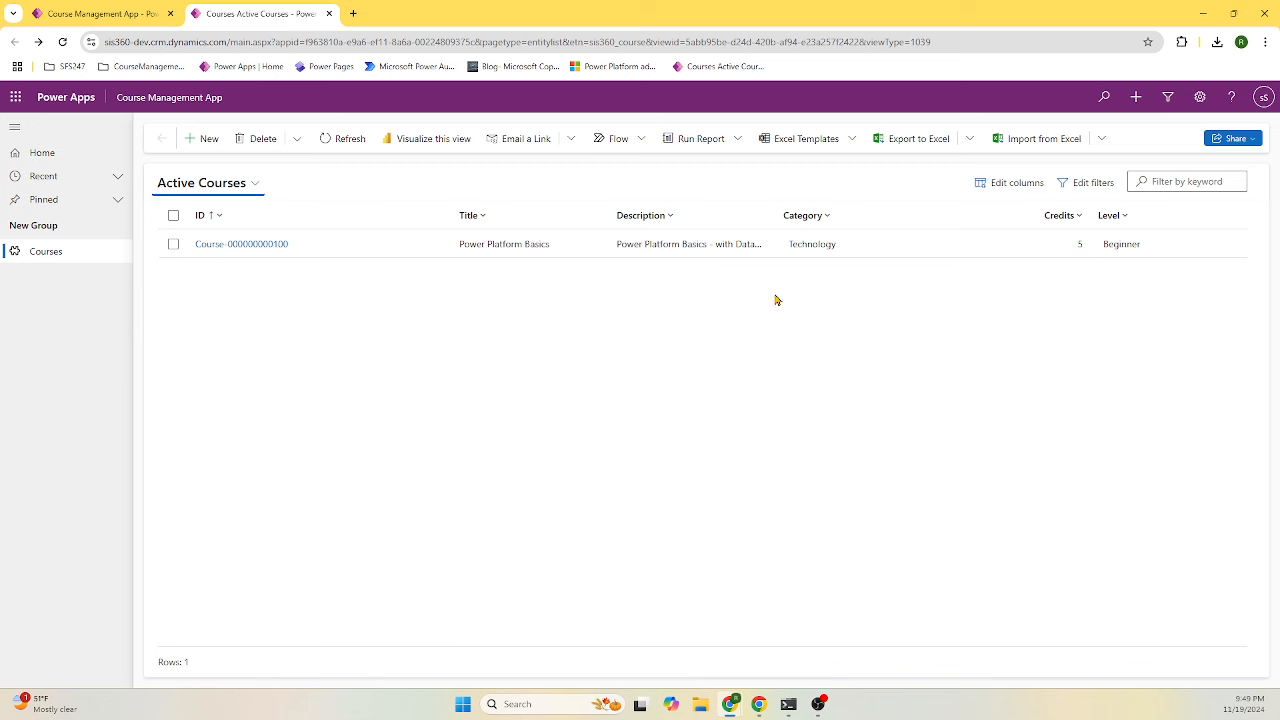
# - Change the Power Platform Basics course to 6 credits and Science category, then save it
pyautogui.click(265, 246)
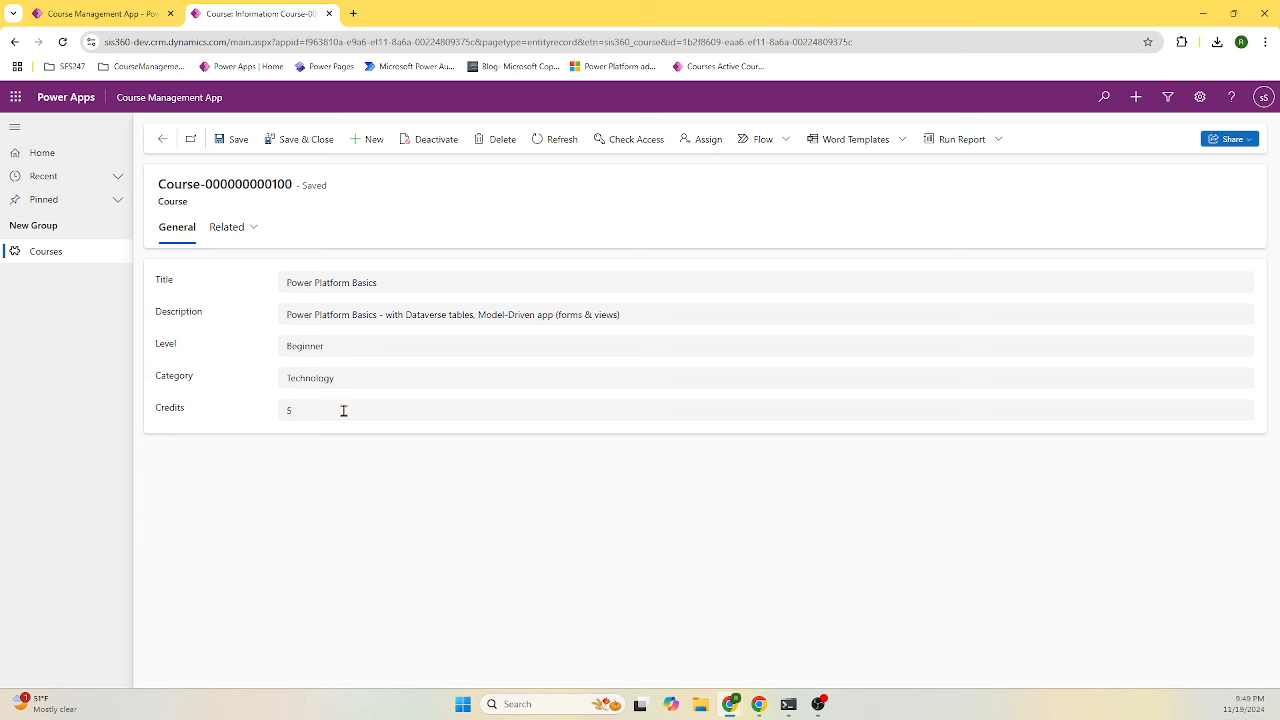
pyautogui.moveTo(340, 411); pyautogui.dragTo(254, 418)
pyautogui.write('6')
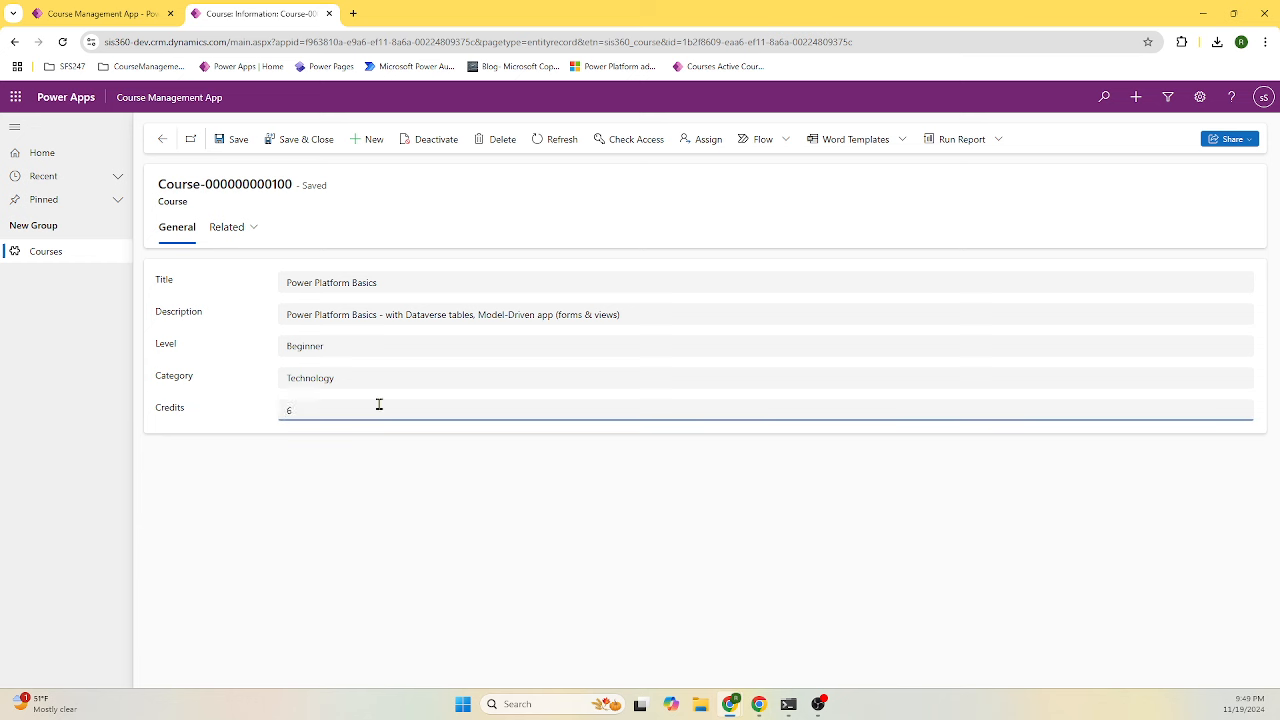
pyautogui.click(400, 378)
pyautogui.click(363, 469)
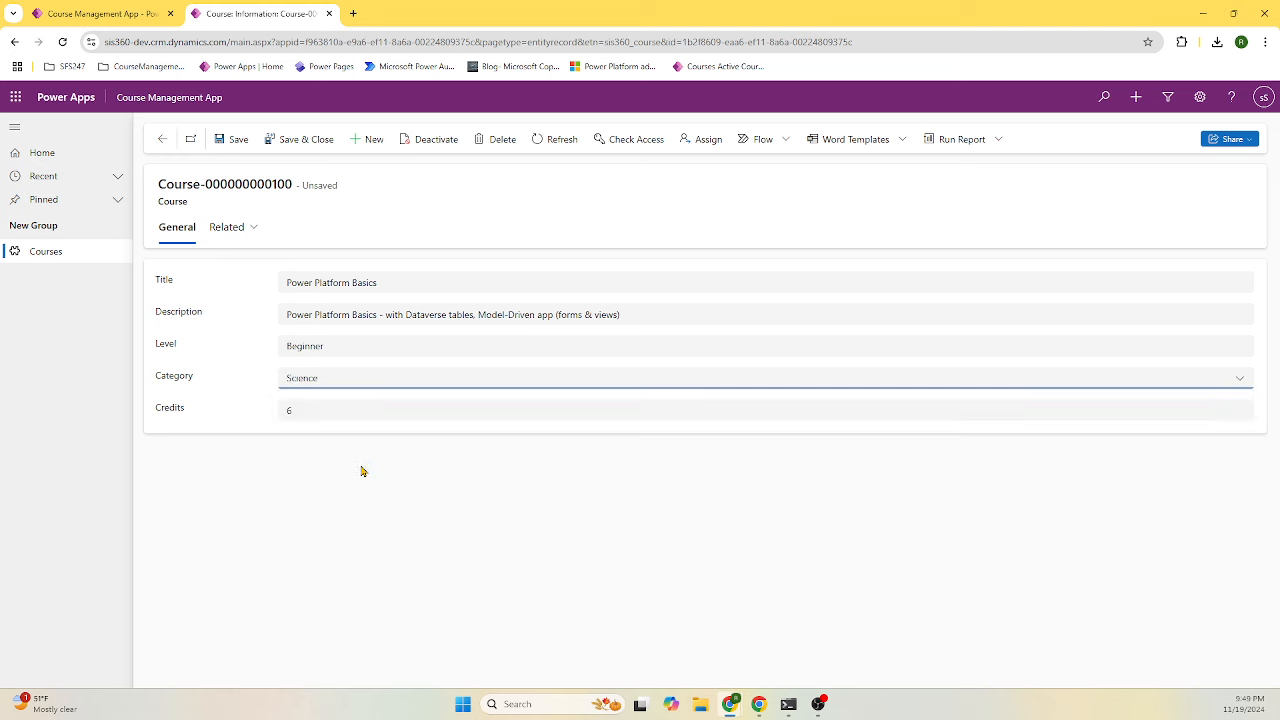
pyautogui.click(302, 141)
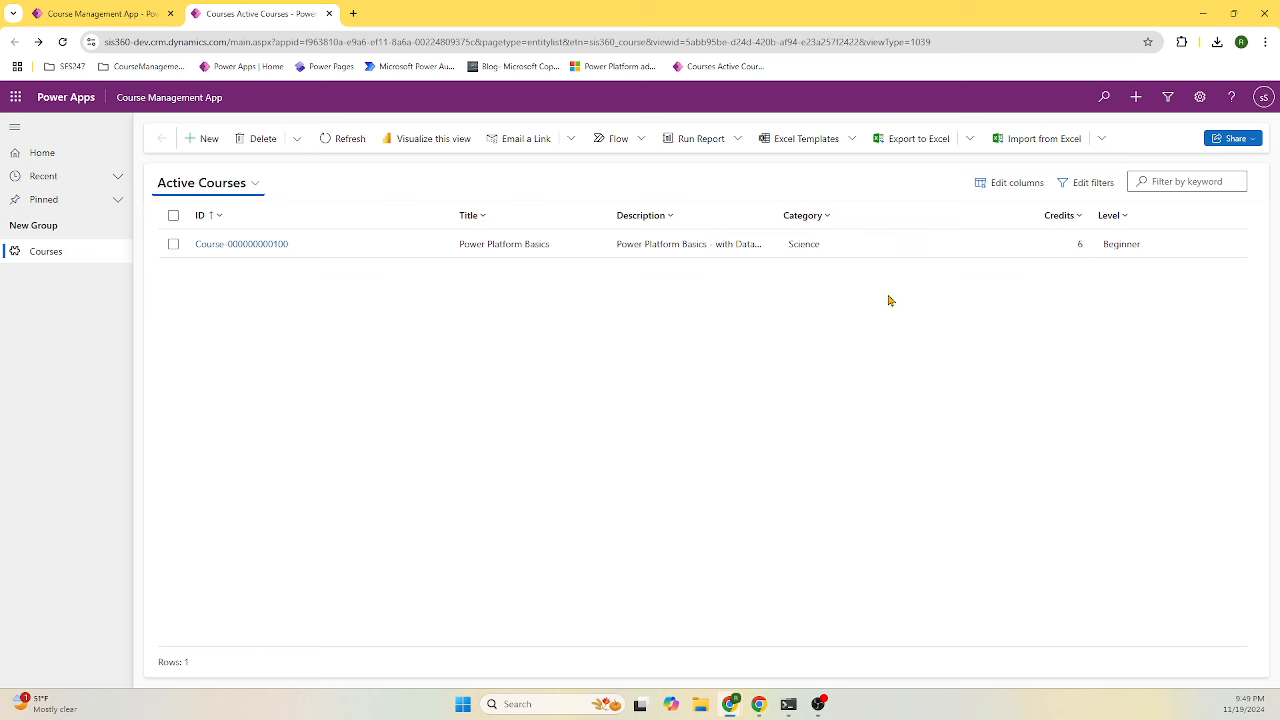
# - Close the running app tab and rename the New Group navigation group to Course Mgmt
pyautogui.click(330, 14)
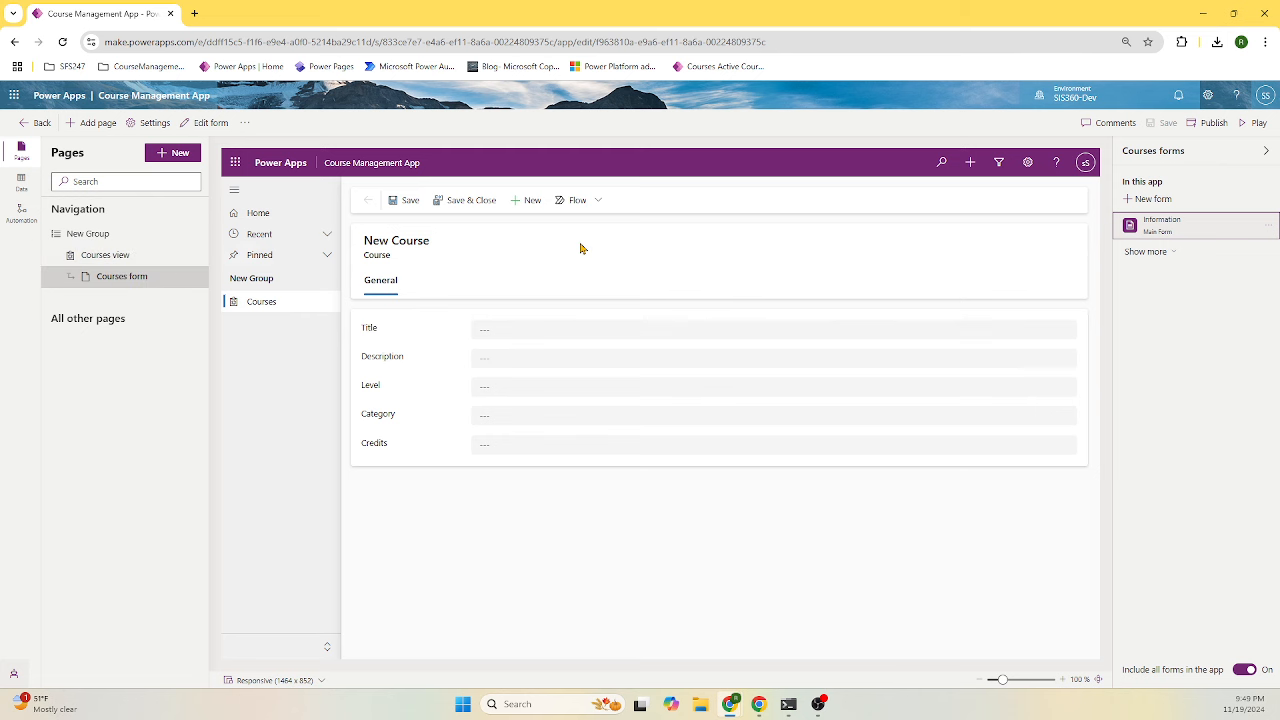
pyautogui.click(120, 258)
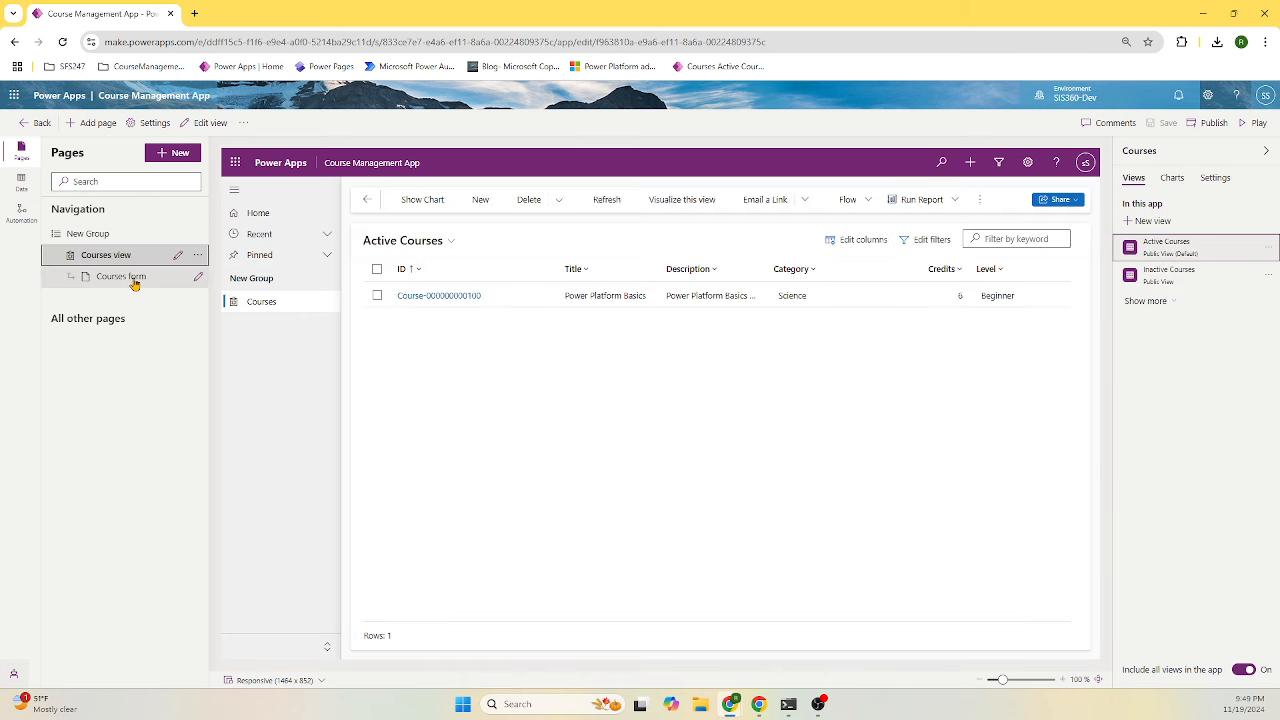
pyautogui.click(134, 284)
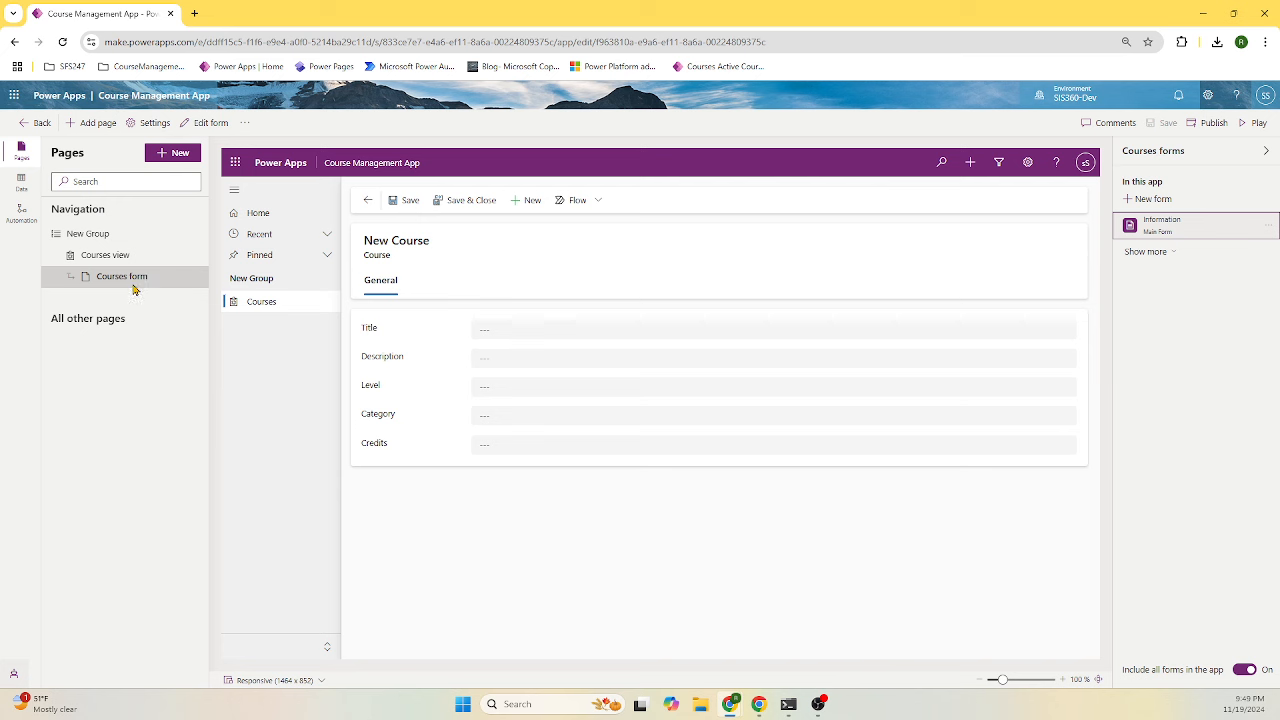
pyautogui.click(102, 236)
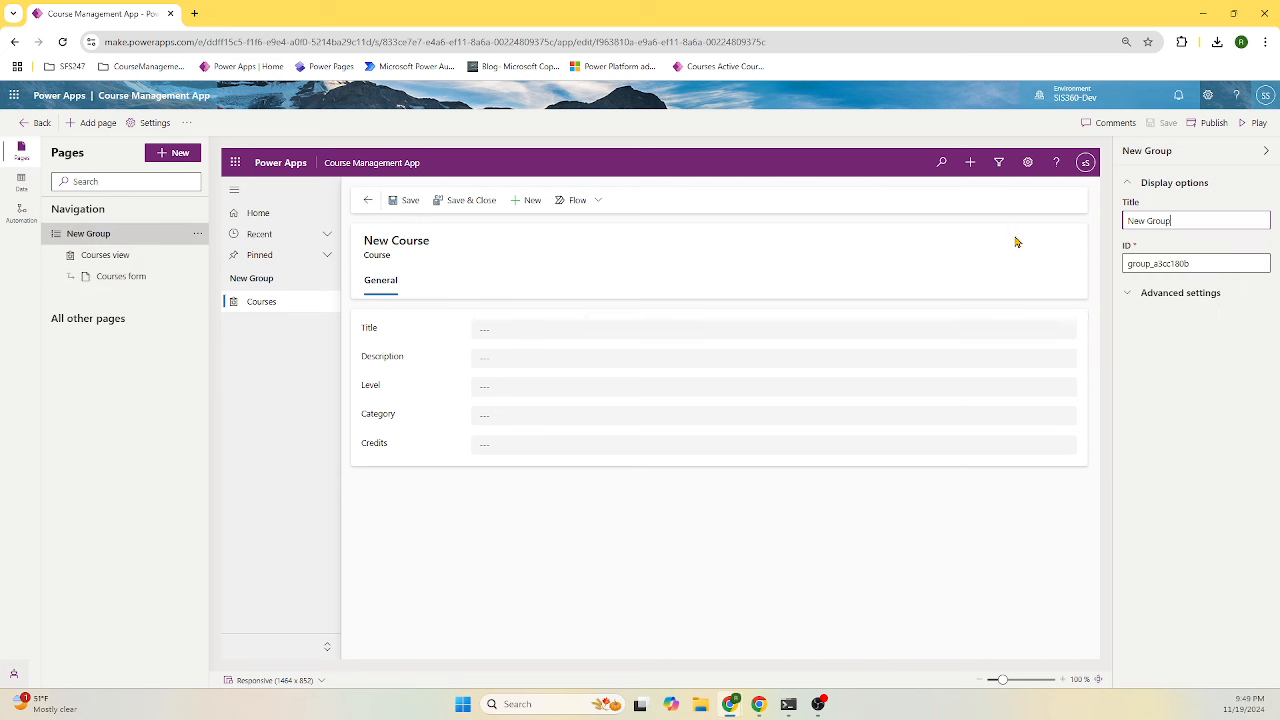
pyautogui.doubleClick(1138, 220)
pyautogui.moveTo(1197, 221); pyautogui.dragTo(1111, 219)
pyautogui.write('Course Mgmt')
pyautogui.click(130, 280)
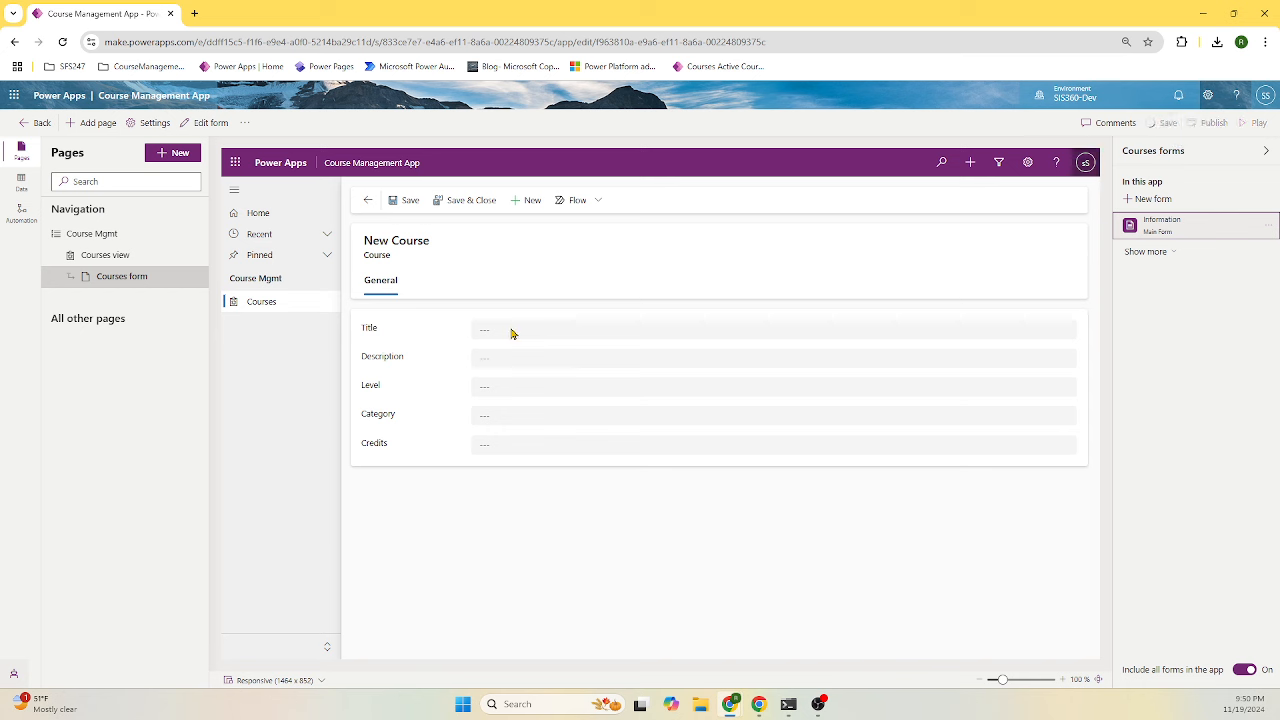
pyautogui.click(115, 236)
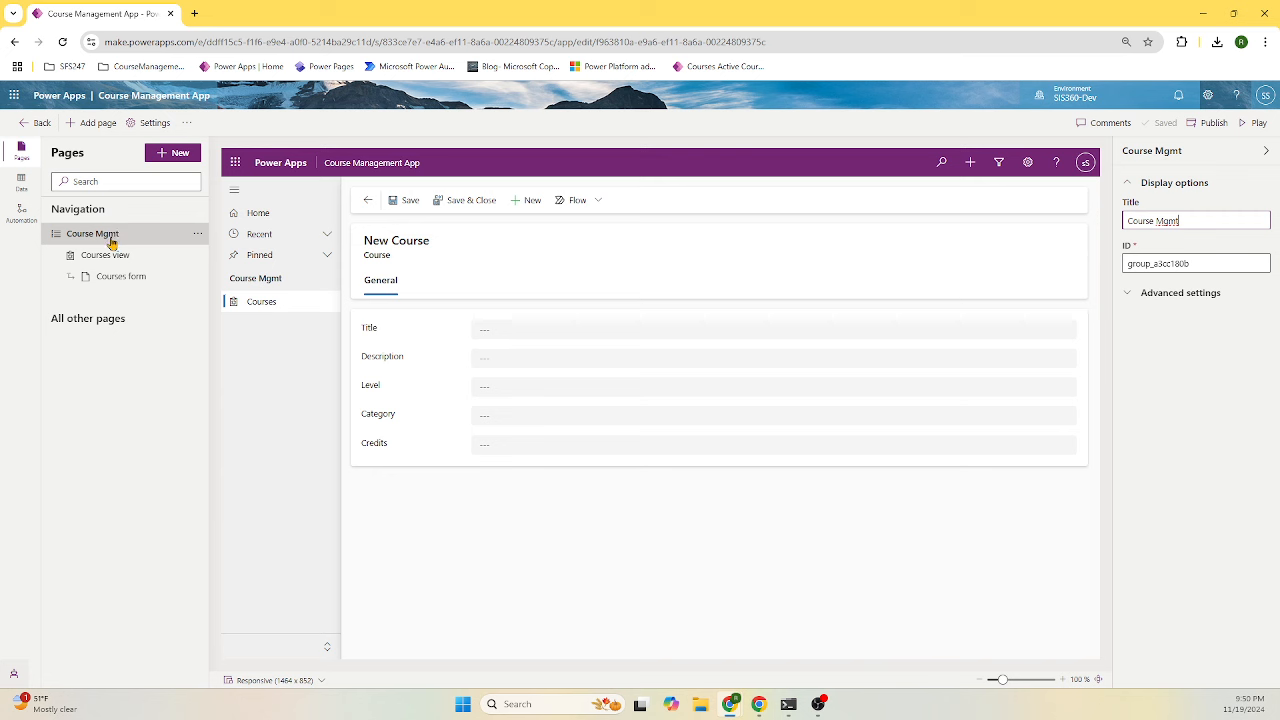
# - Add the Student Dataverse table as new pages shown in the app navigation
pyautogui.click(168, 152)
pyautogui.click(209, 233)
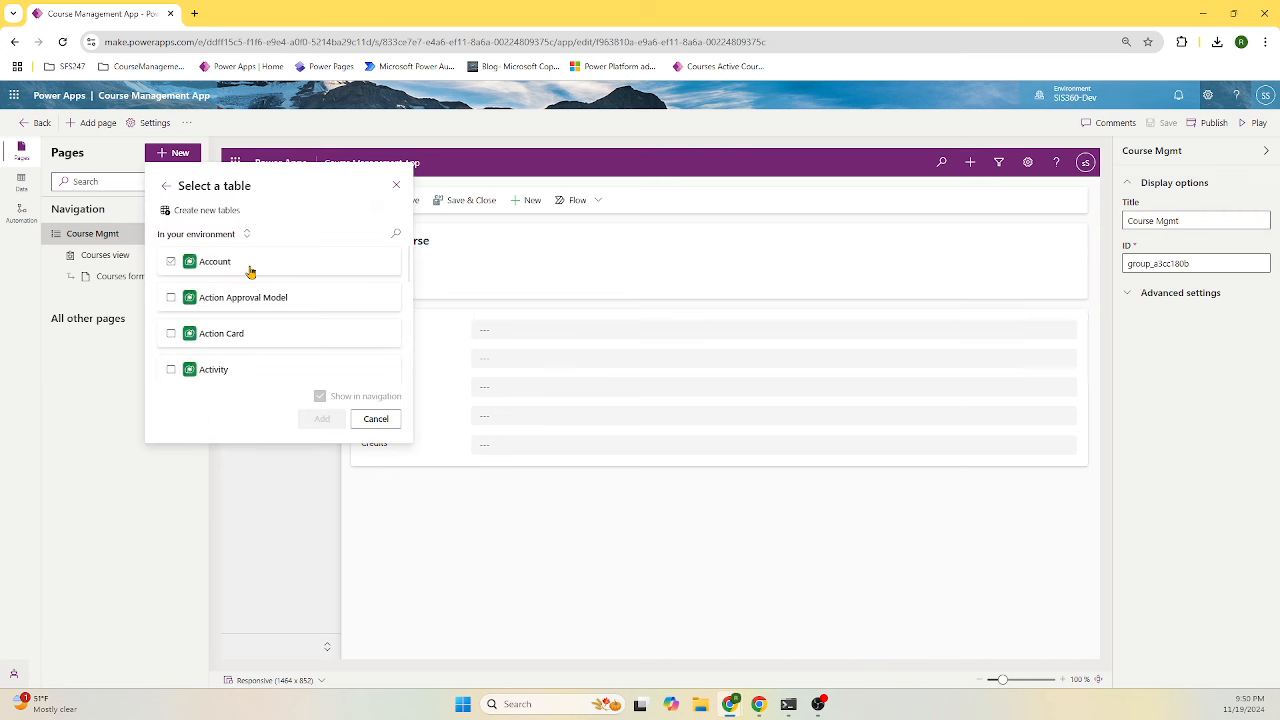
pyautogui.click(397, 232)
pyautogui.write('S')
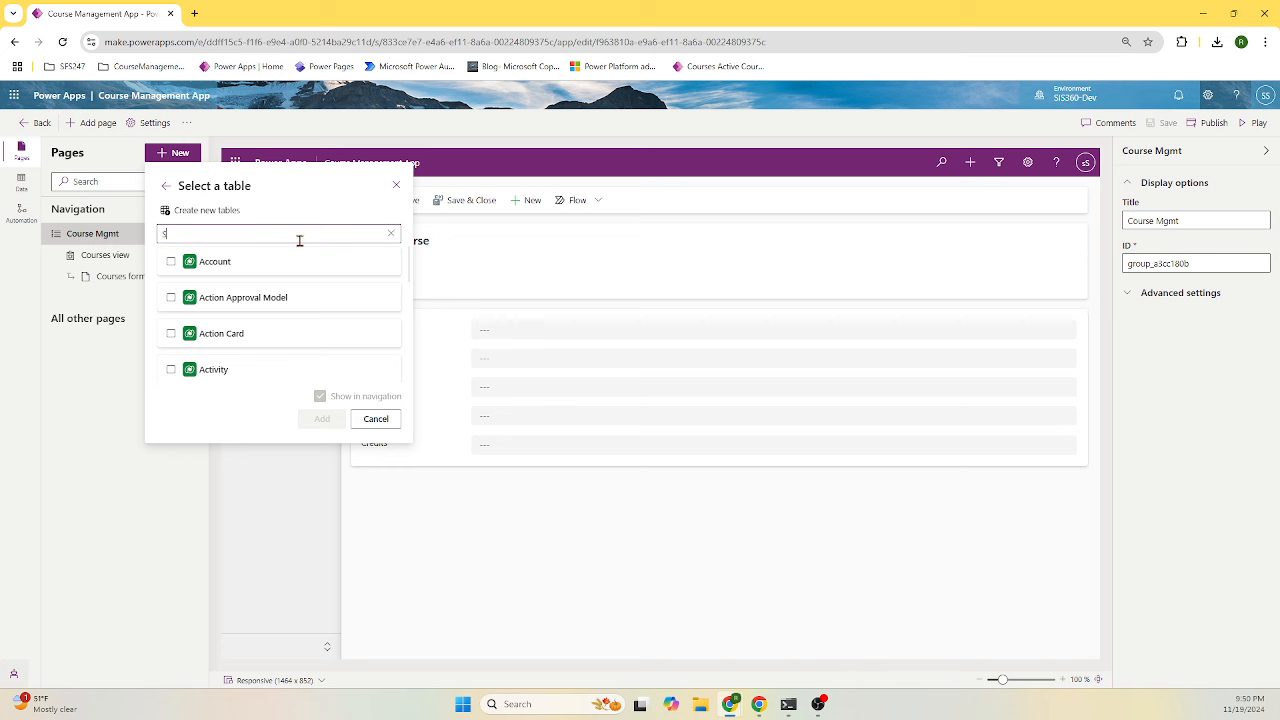
pyautogui.write('tudent')
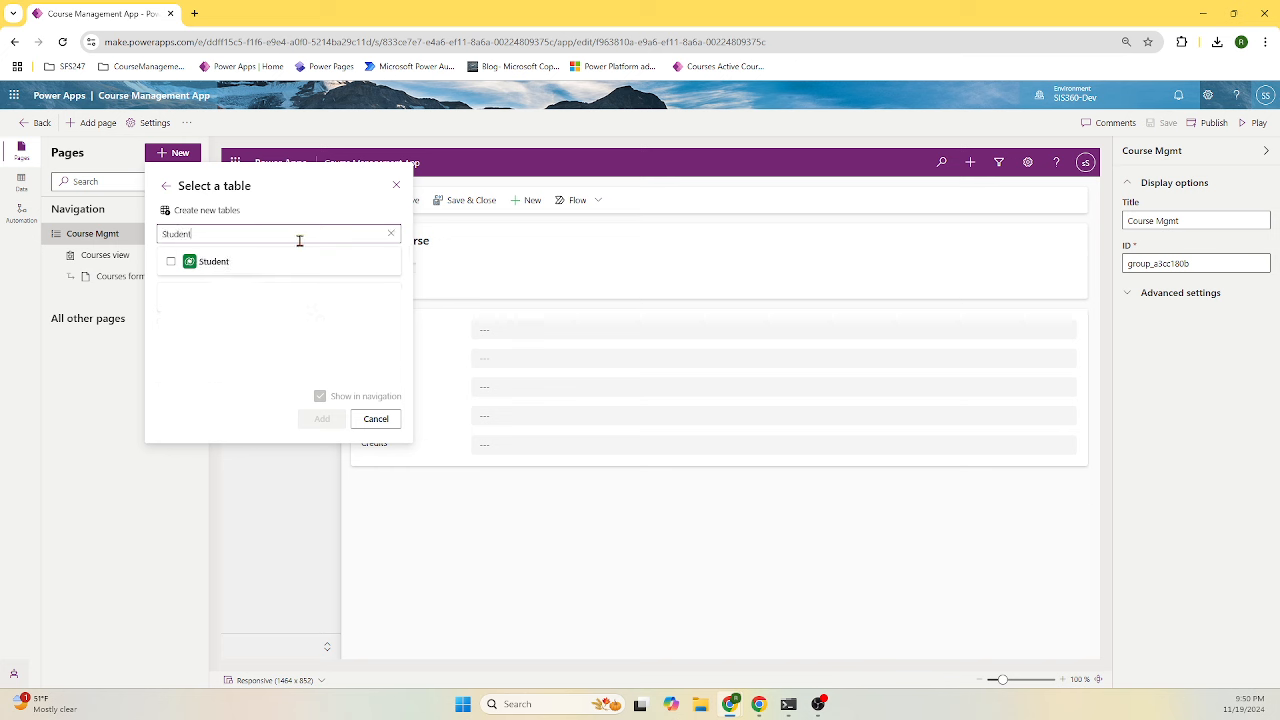
pyautogui.click(229, 264)
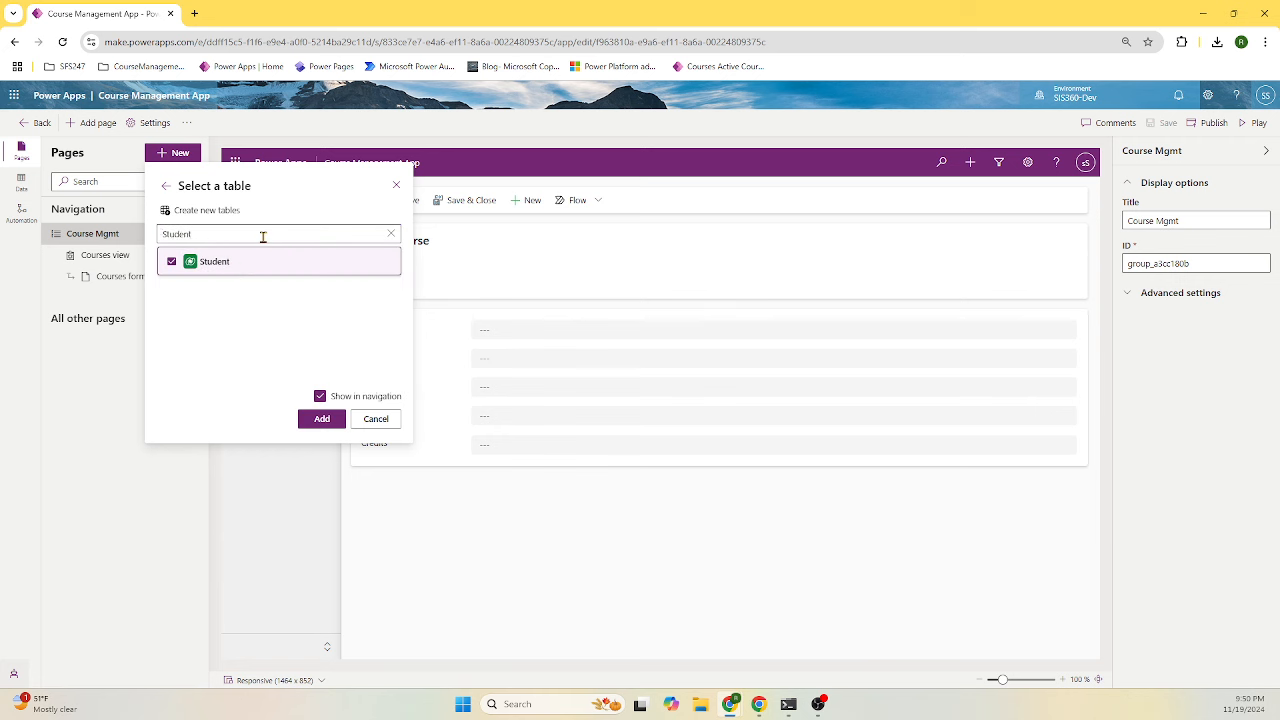
pyautogui.click(320, 419)
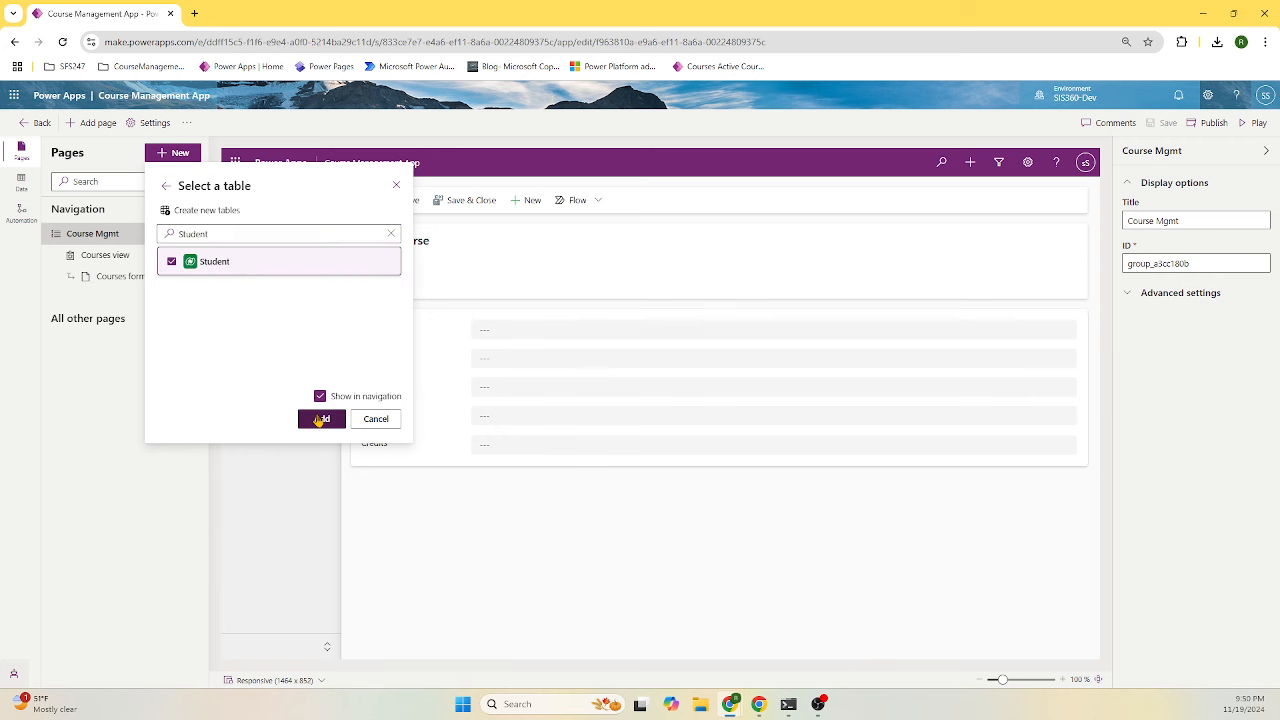
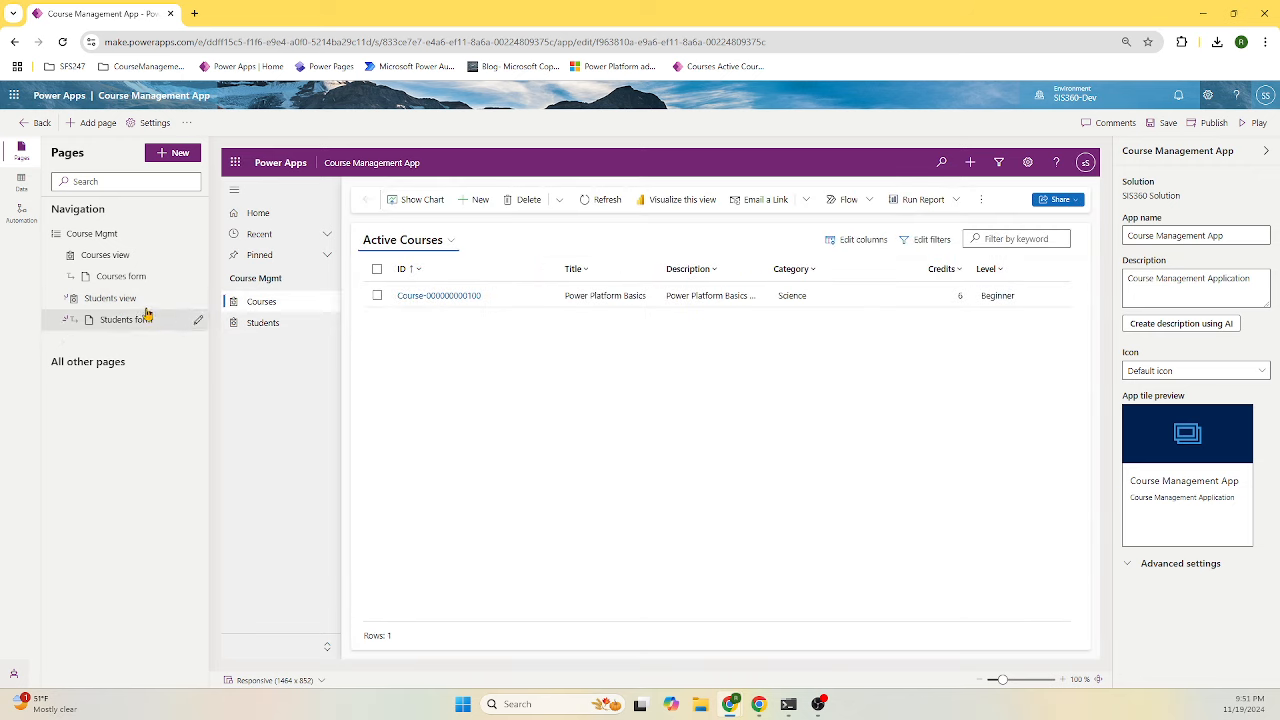
# - Preview the Students view page, showing the empty Active Students list
pyautogui.click(124, 300)
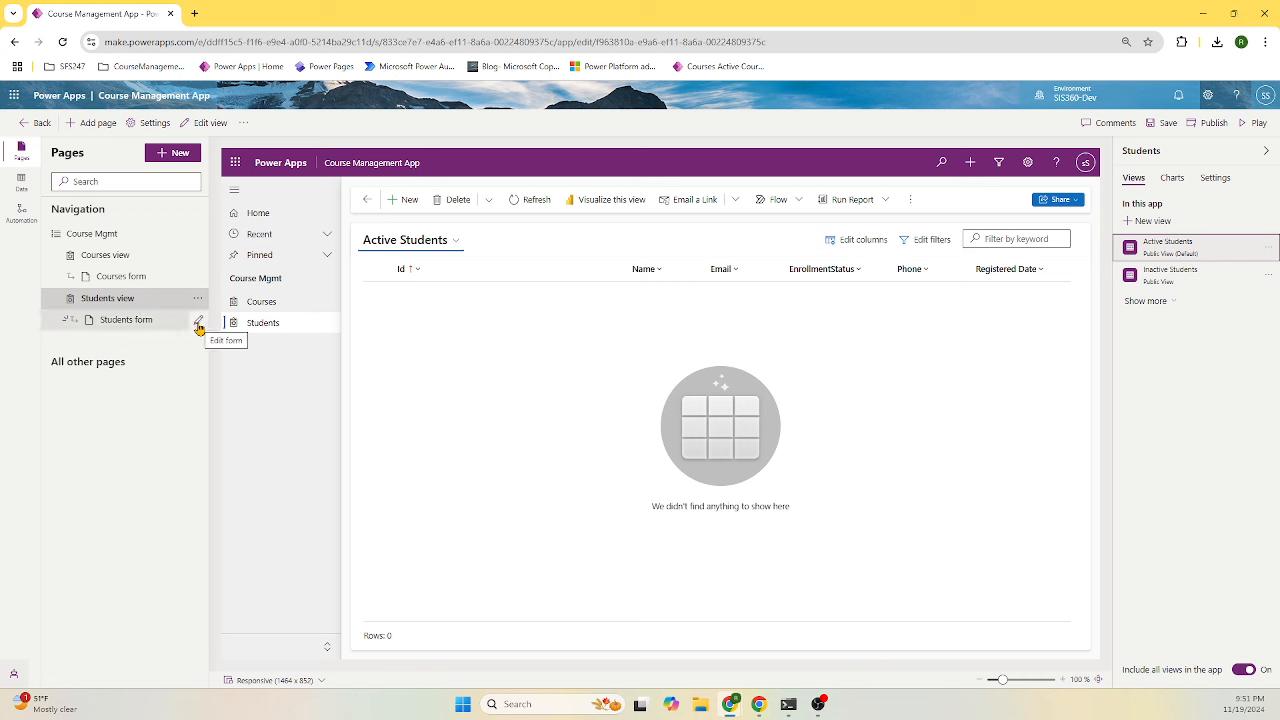
# - Open the Students form in the form editor, saving pending app changes first
pyautogui.click(199, 328)
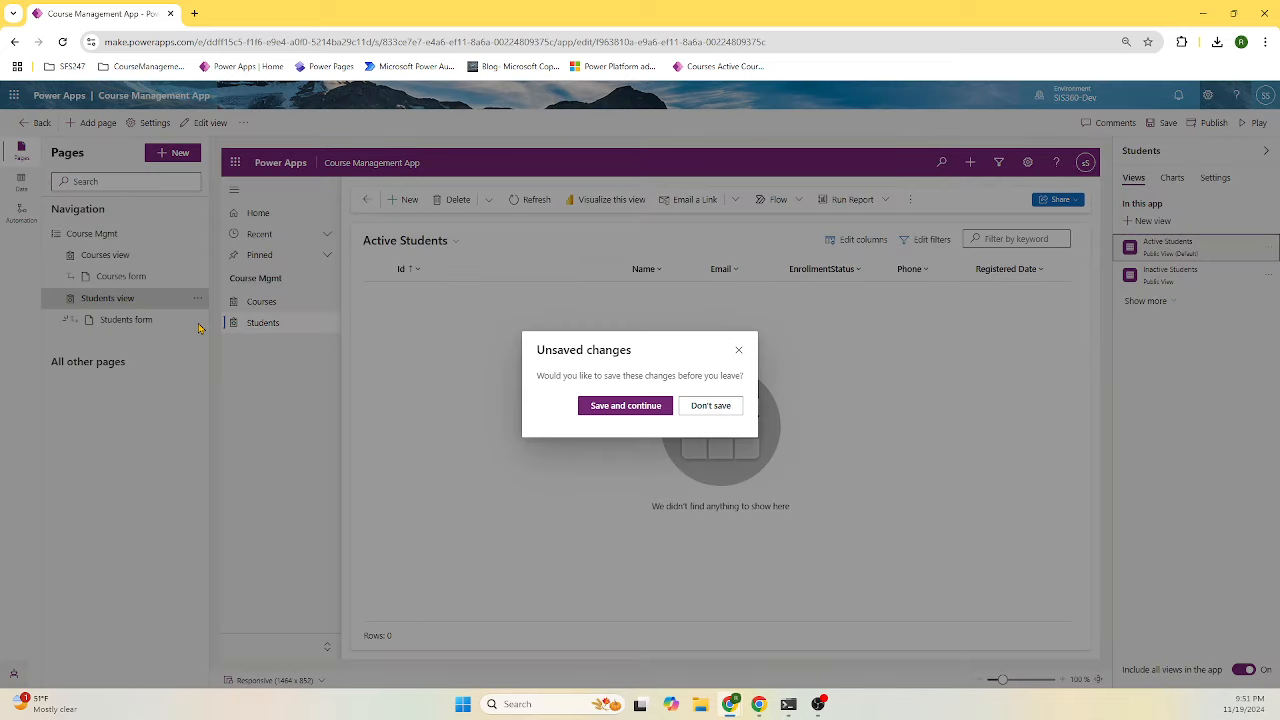
pyautogui.click(645, 405)
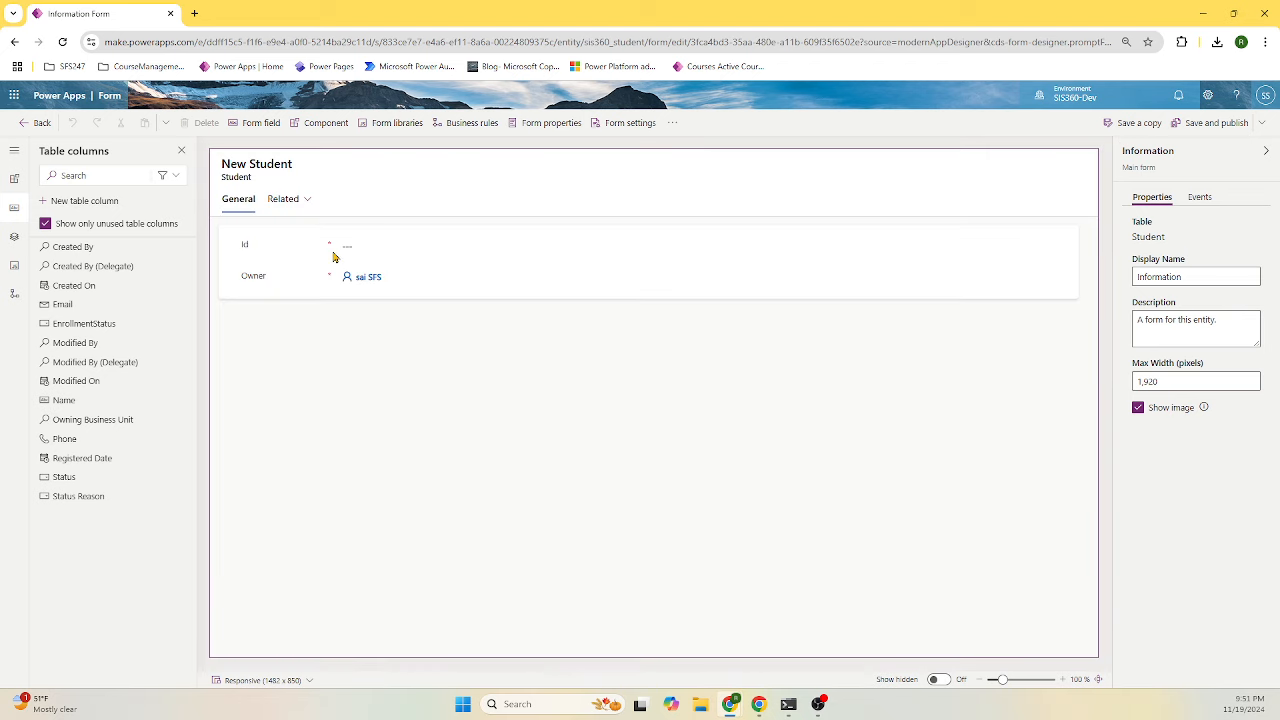
pyautogui.click(317, 249)
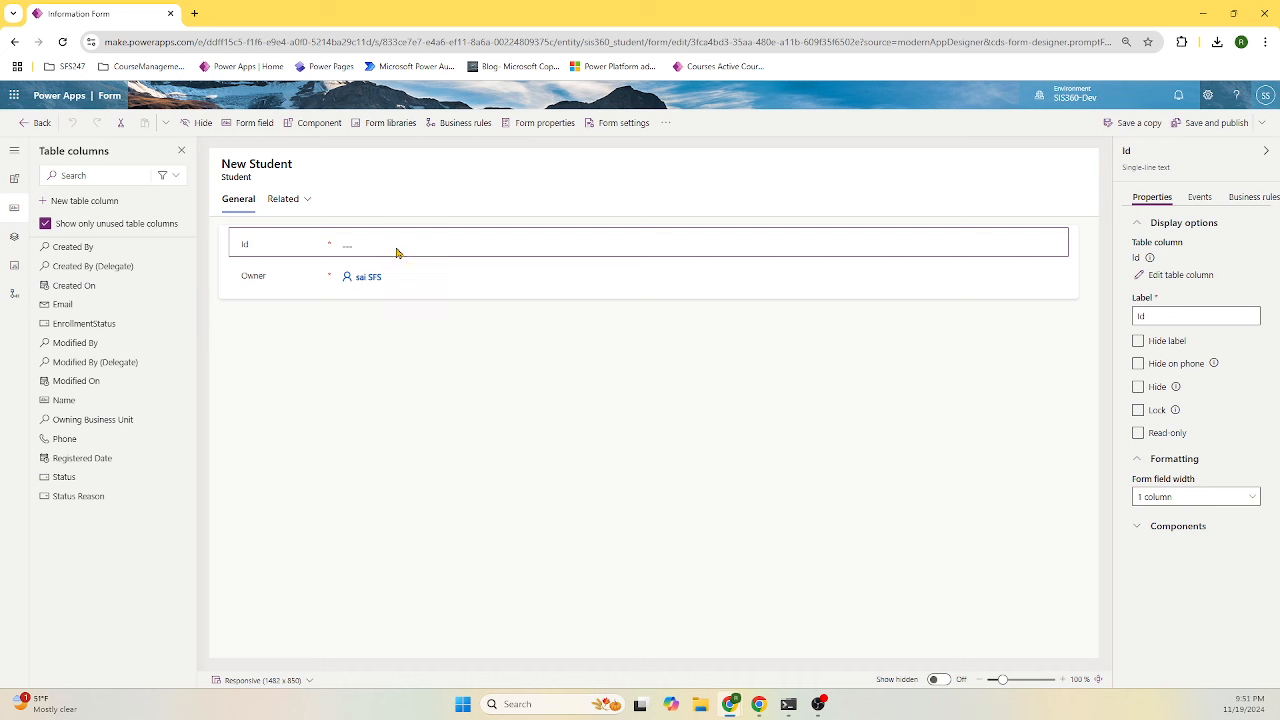
# - Add Email, EnrollmentStatus, Name, Phone and Registered Date, then move Id below Owner
pyautogui.click(110, 305)
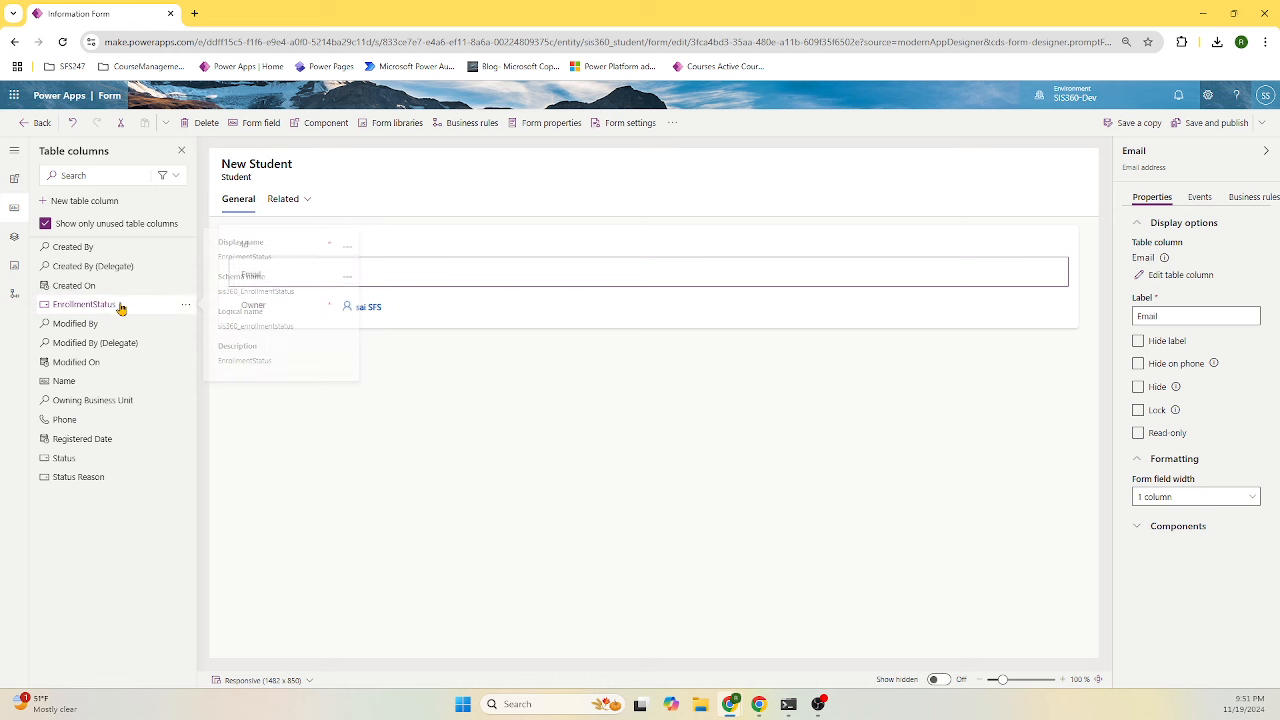
pyautogui.click(119, 306)
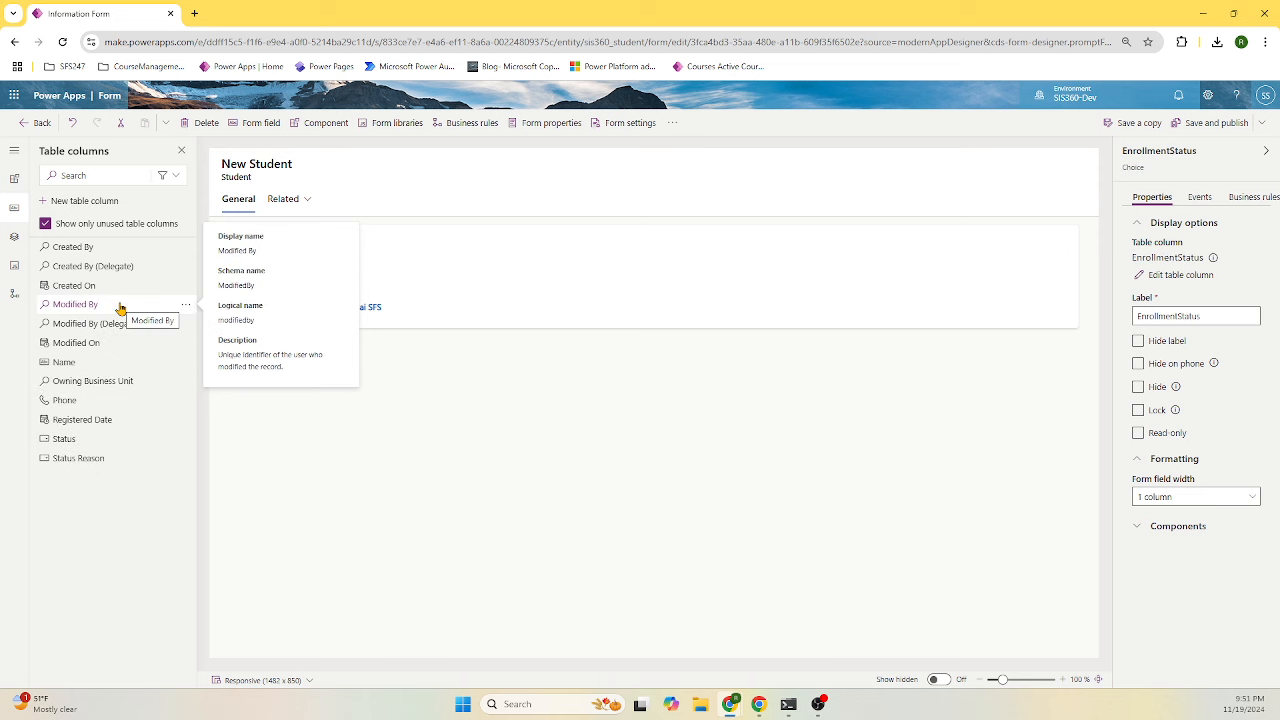
pyautogui.click(104, 363)
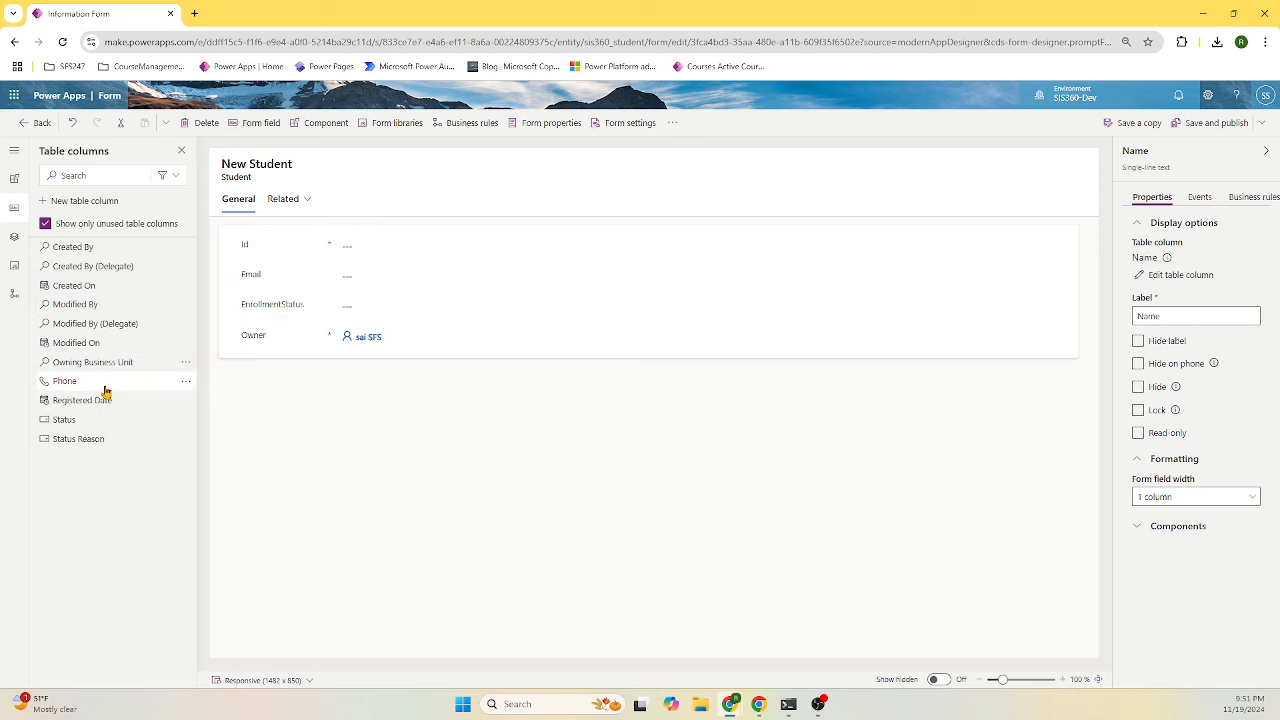
pyautogui.click(104, 390)
pyautogui.click(155, 387)
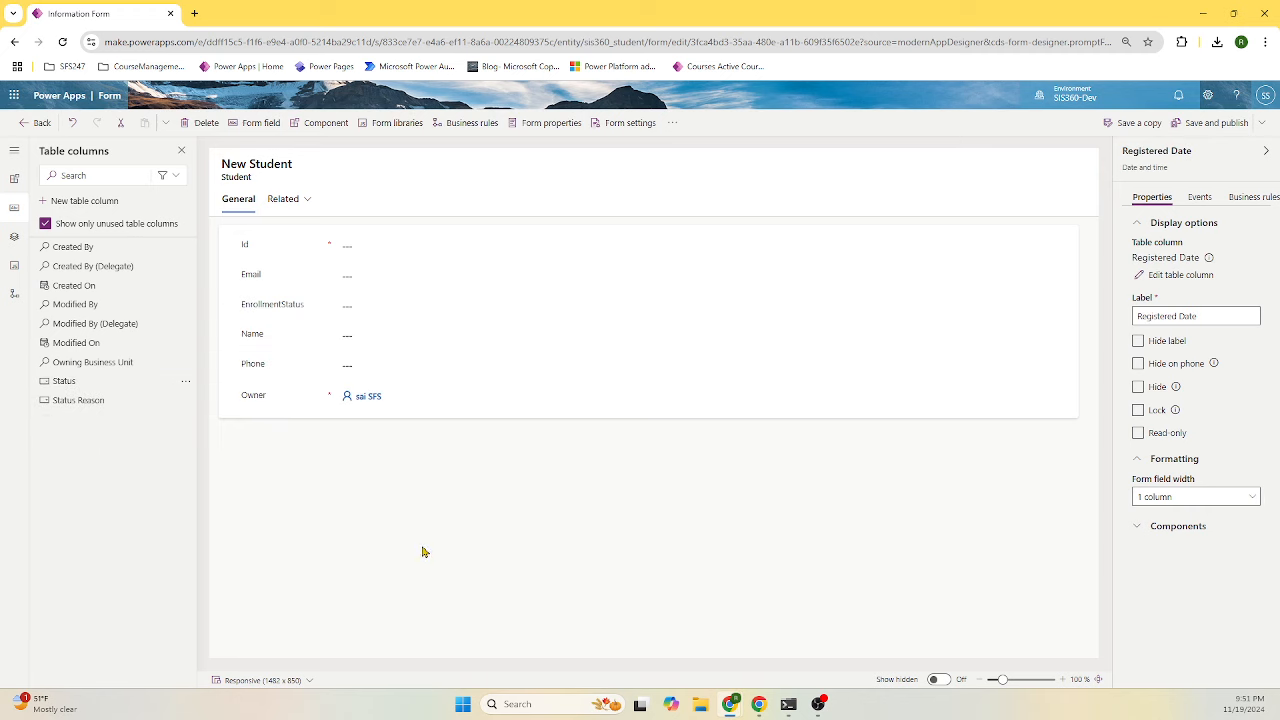
pyautogui.moveTo(286, 251); pyautogui.dragTo(294, 434)
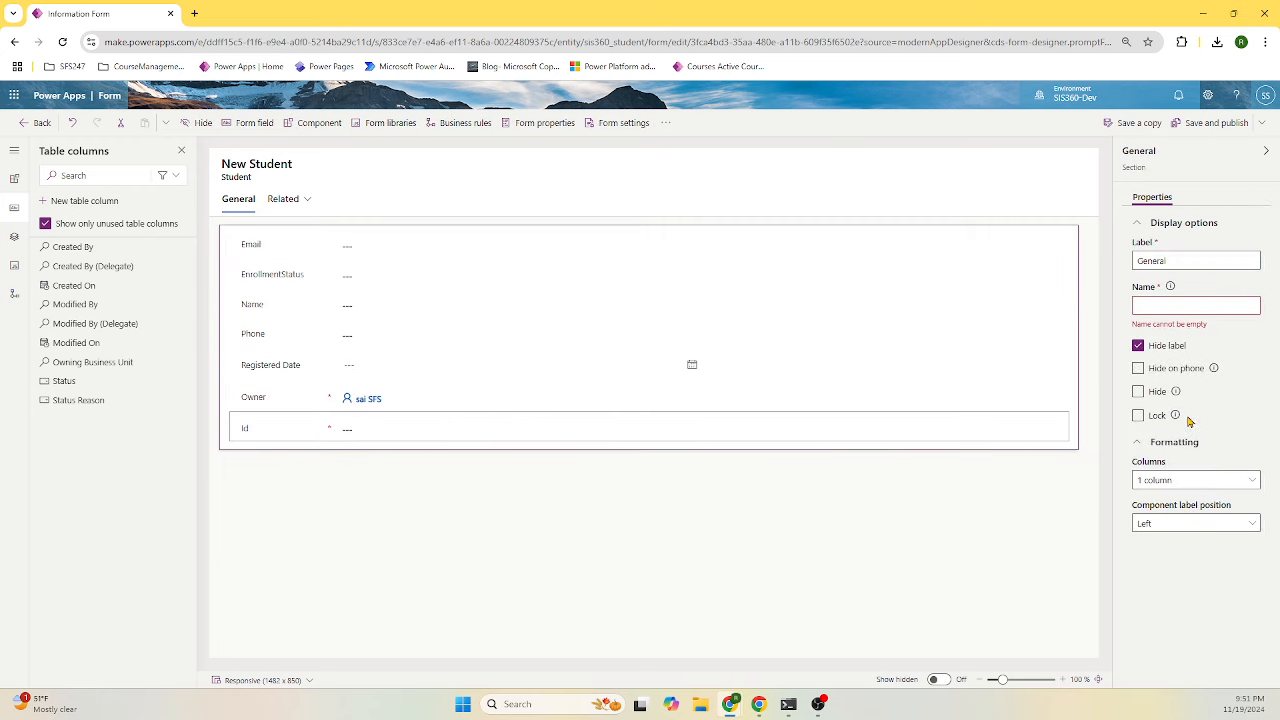
# - Hide the Id and Owner fields on the Student form
pyautogui.click(1139, 391)
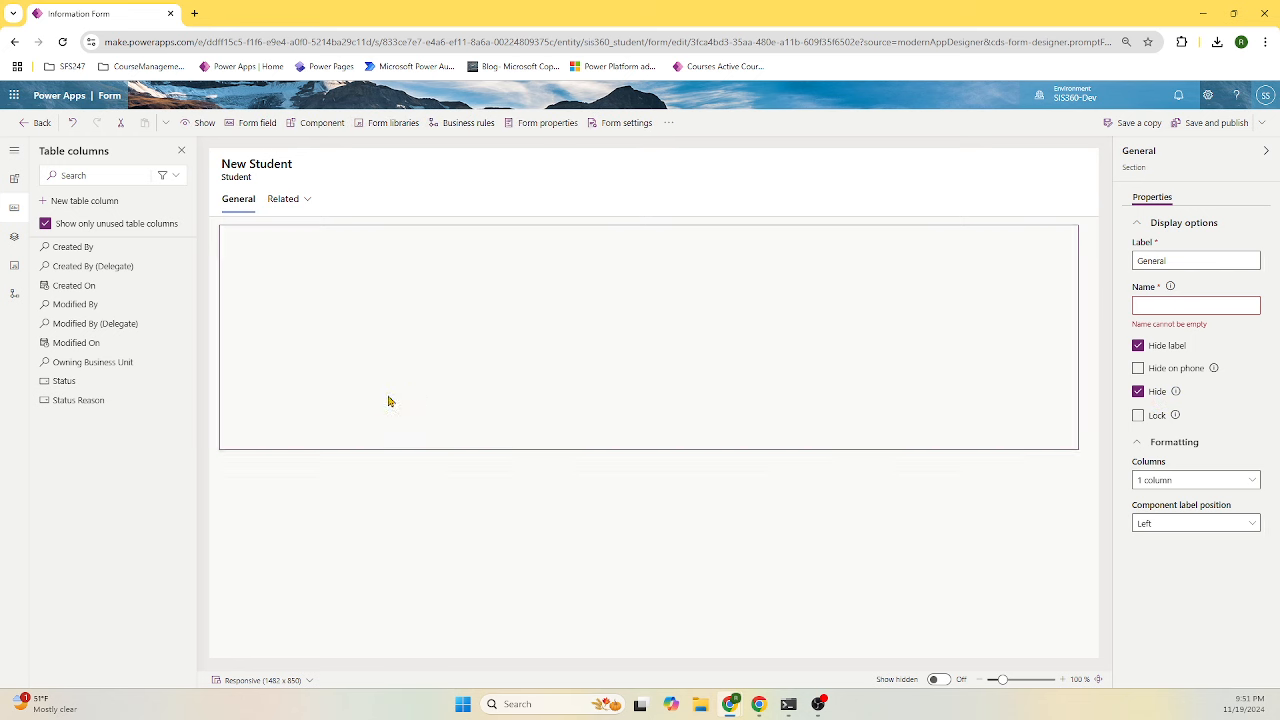
pyautogui.click(1138, 391)
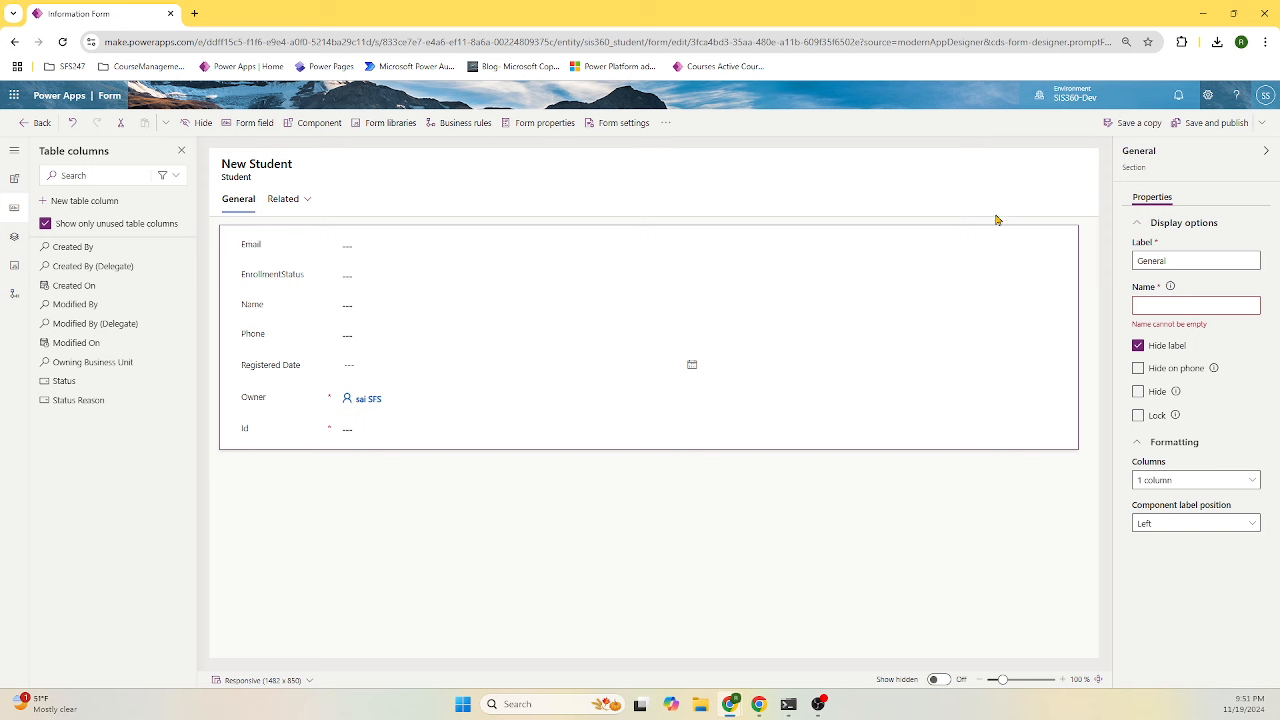
pyautogui.click(354, 438)
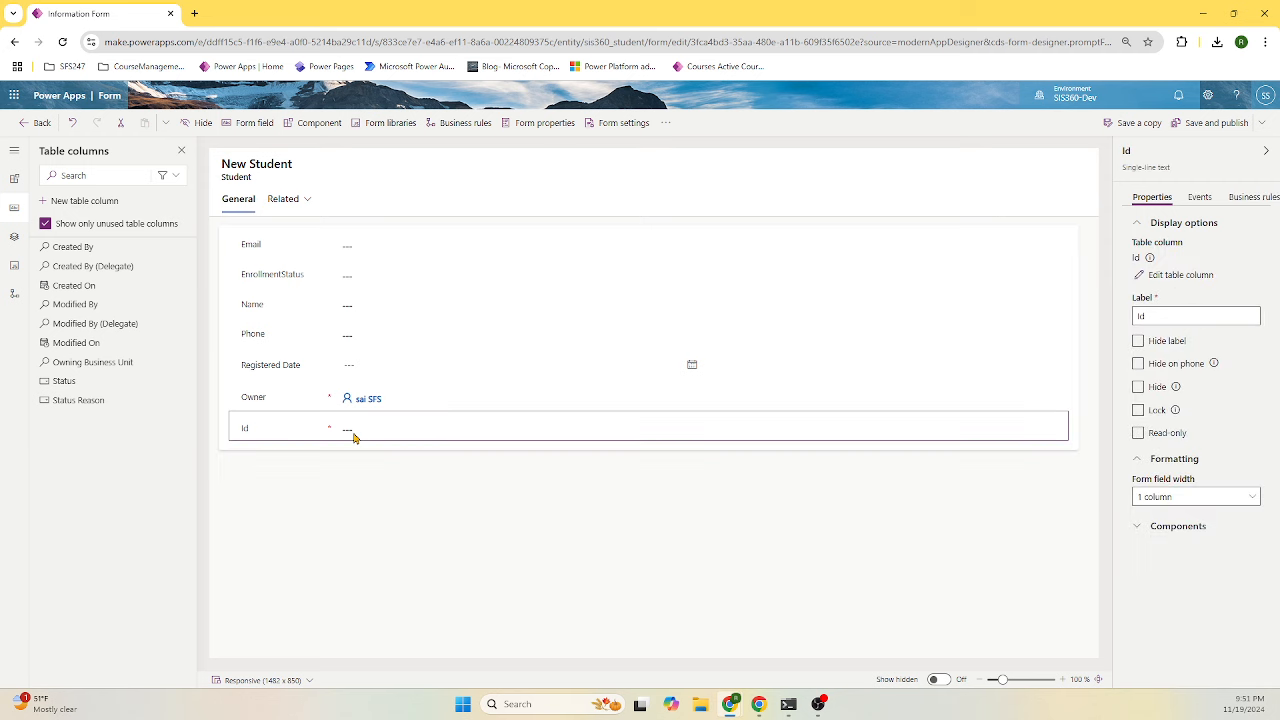
pyautogui.click(1138, 386)
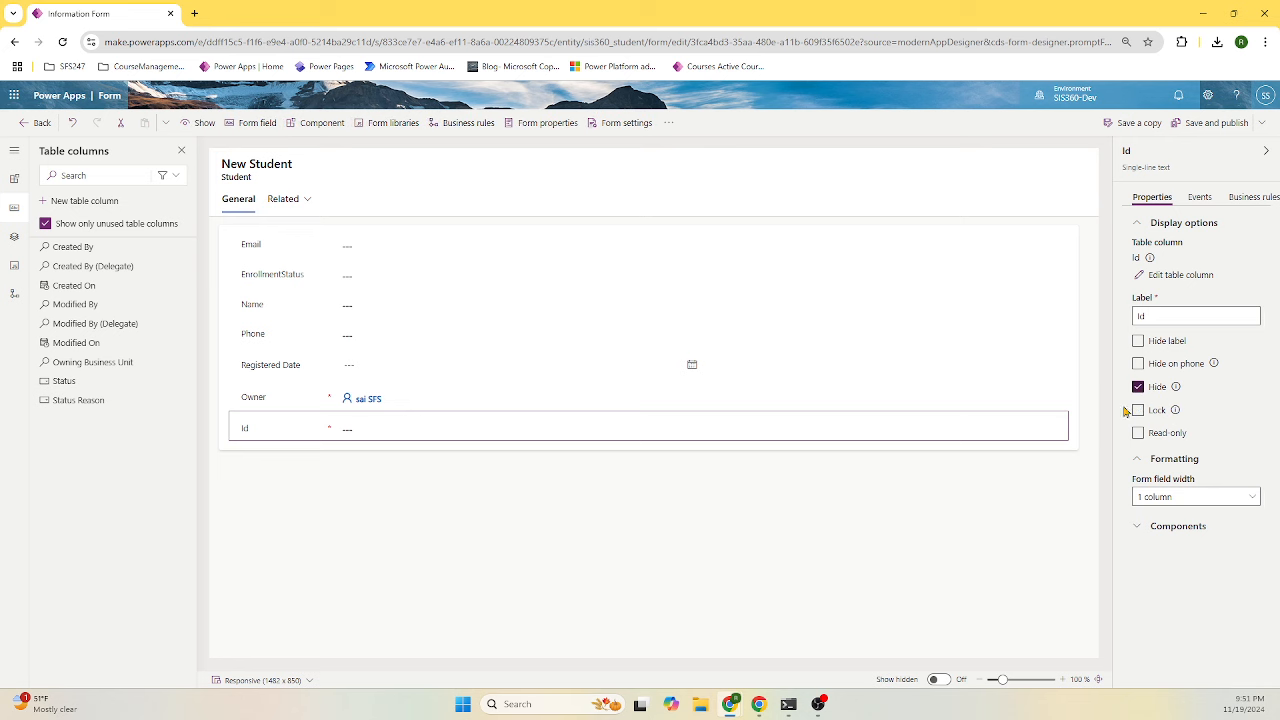
pyautogui.click(451, 406)
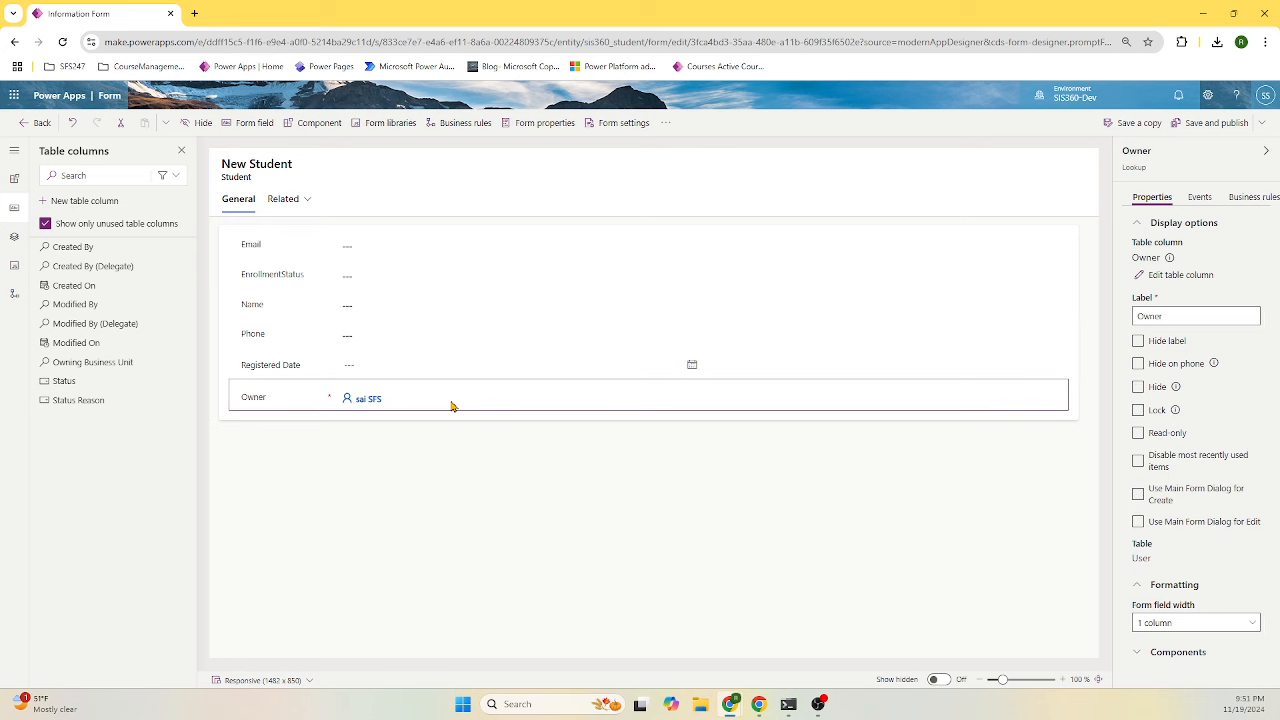
pyautogui.click(1138, 386)
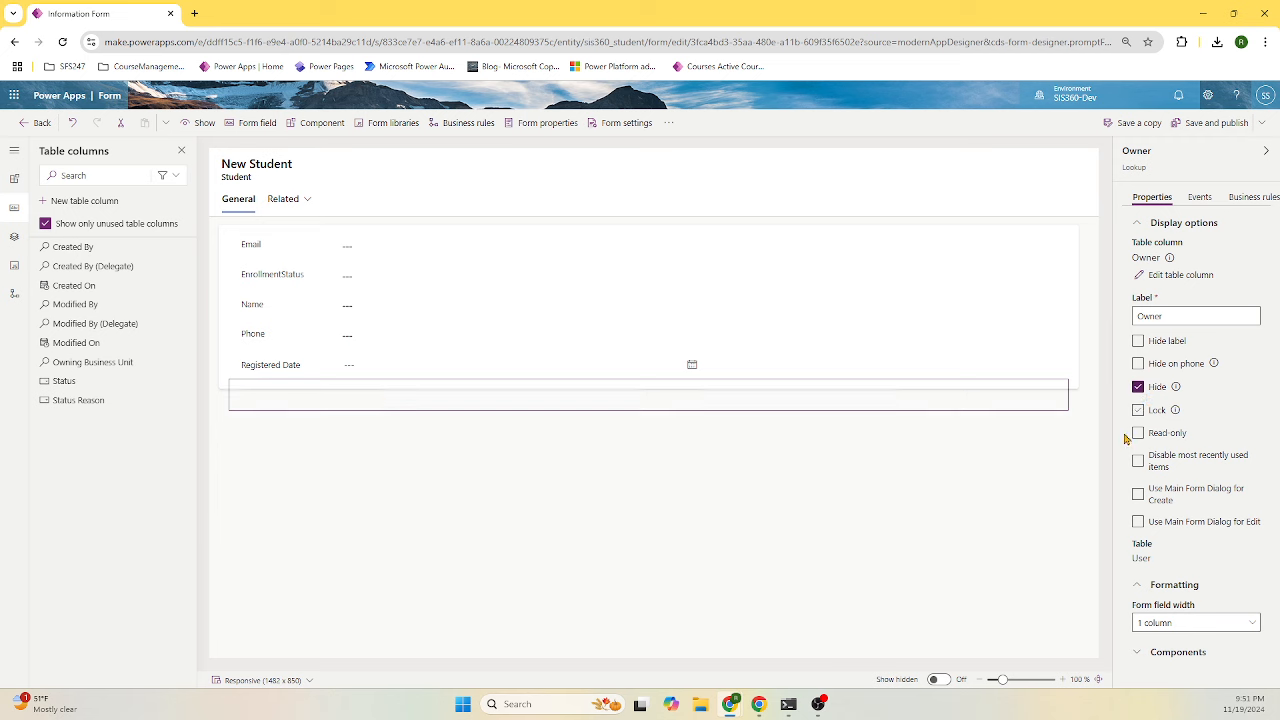
# - Test hiding the General section and showing hidden elements, then save and publish the form
pyautogui.click(660, 273)
pyautogui.click(232, 240)
pyautogui.click(226, 387)
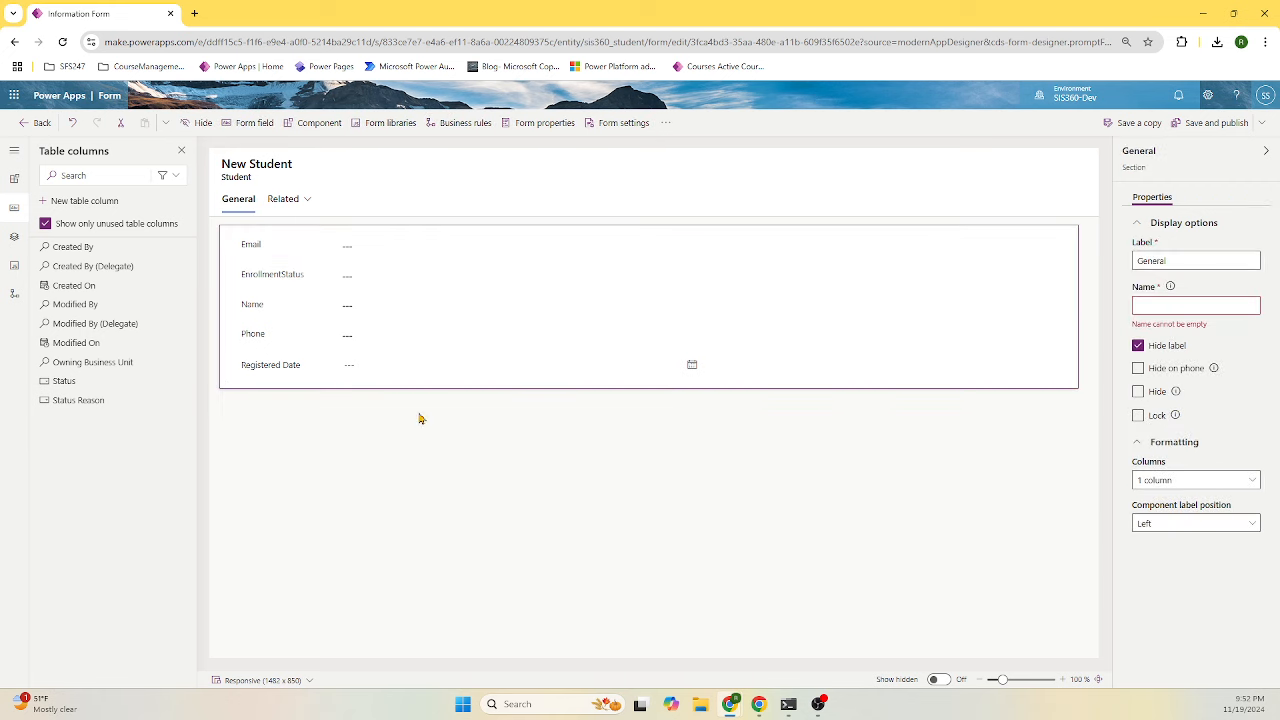
pyautogui.click(1155, 396)
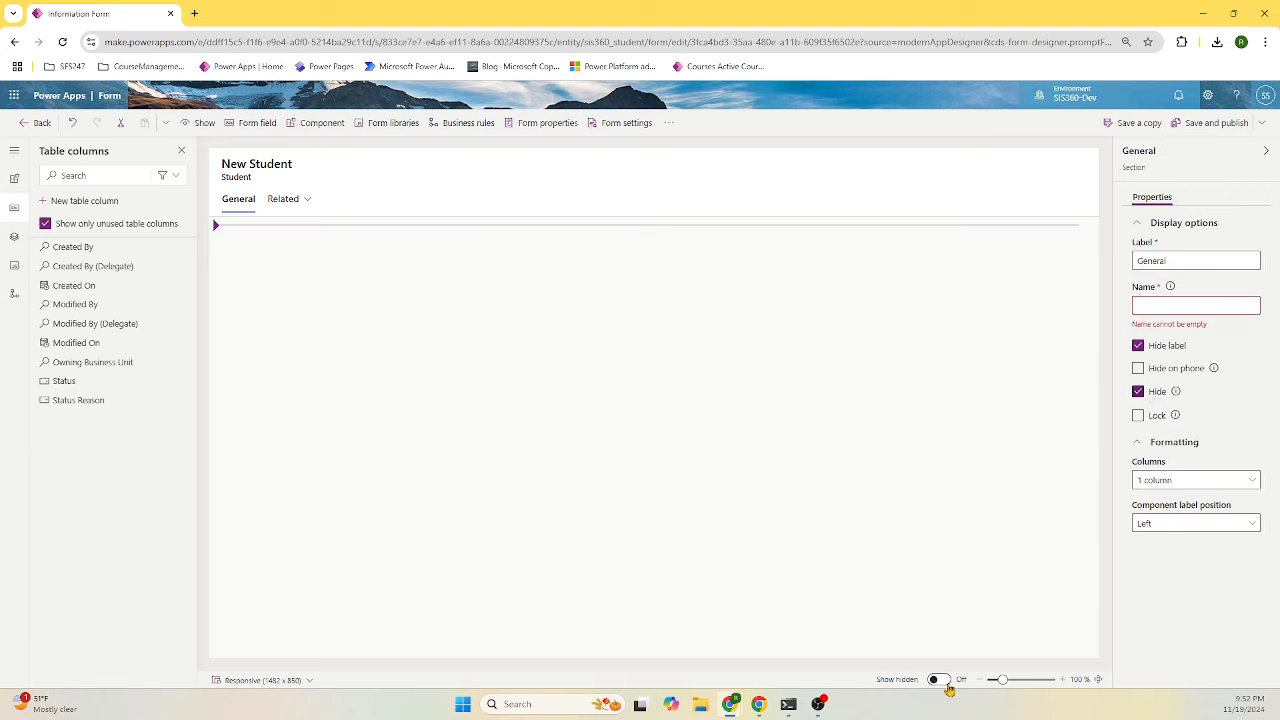
pyautogui.click(946, 684)
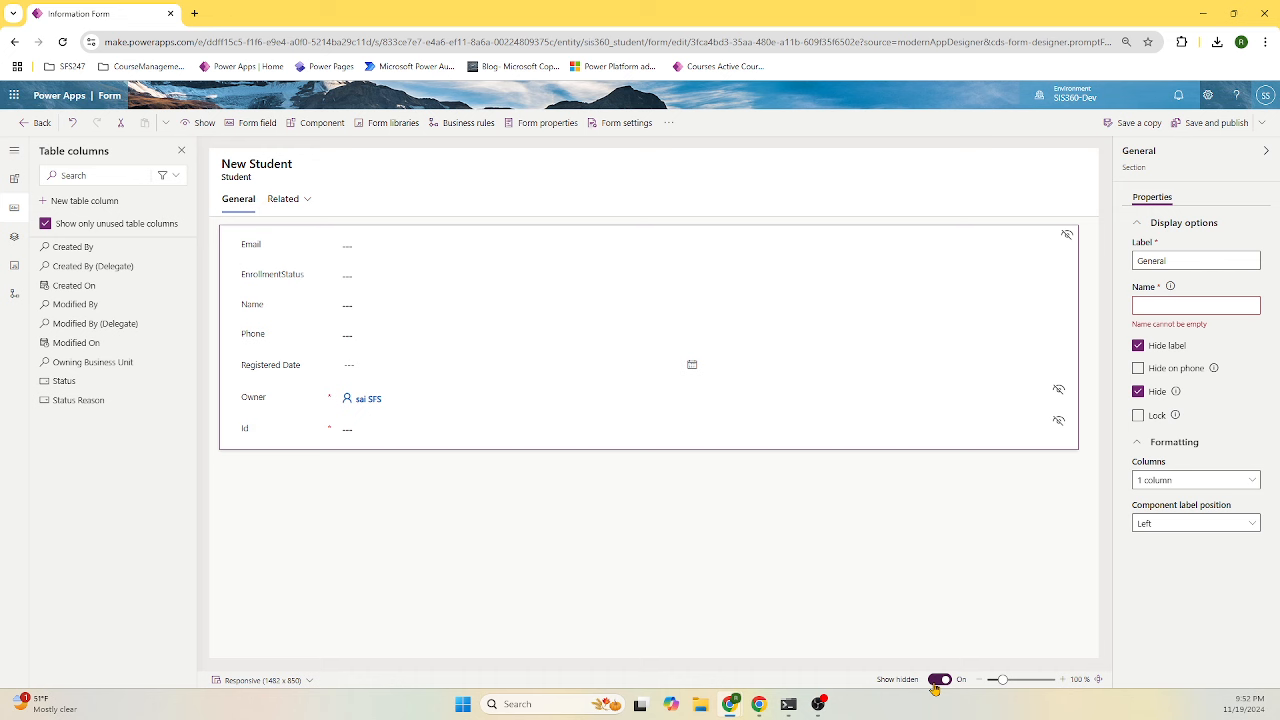
pyautogui.click(938, 680)
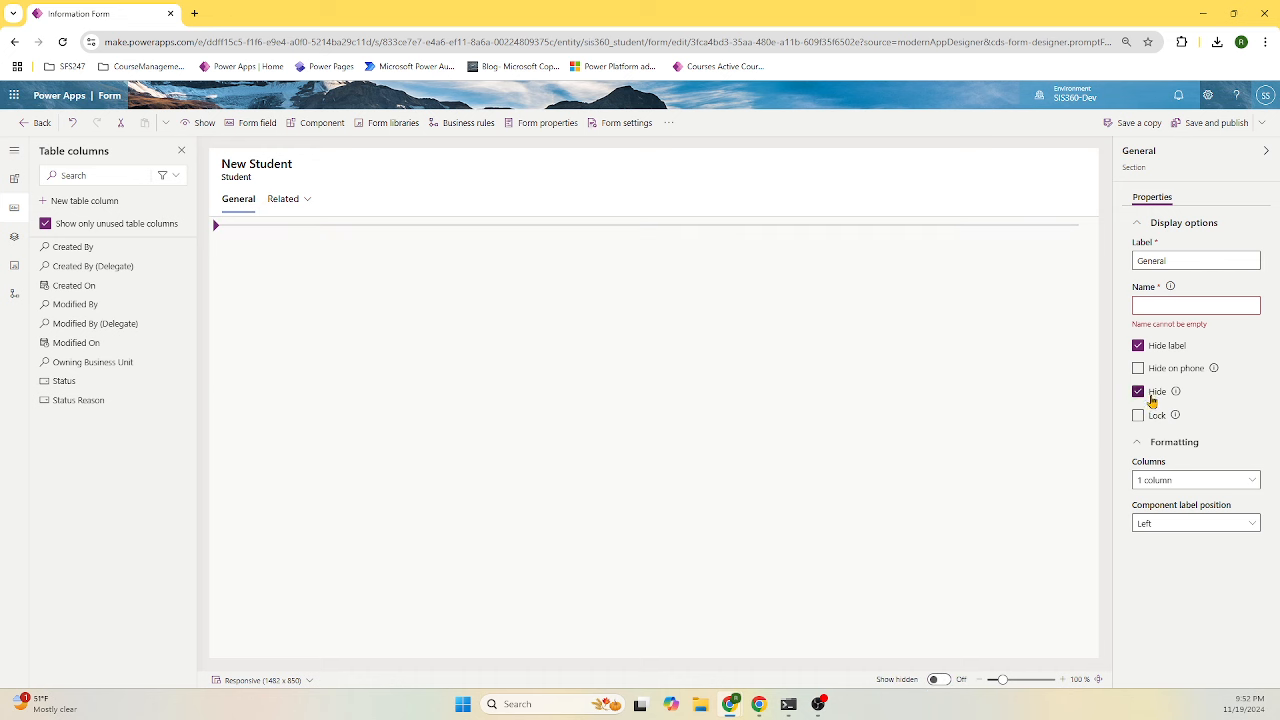
pyautogui.click(1152, 400)
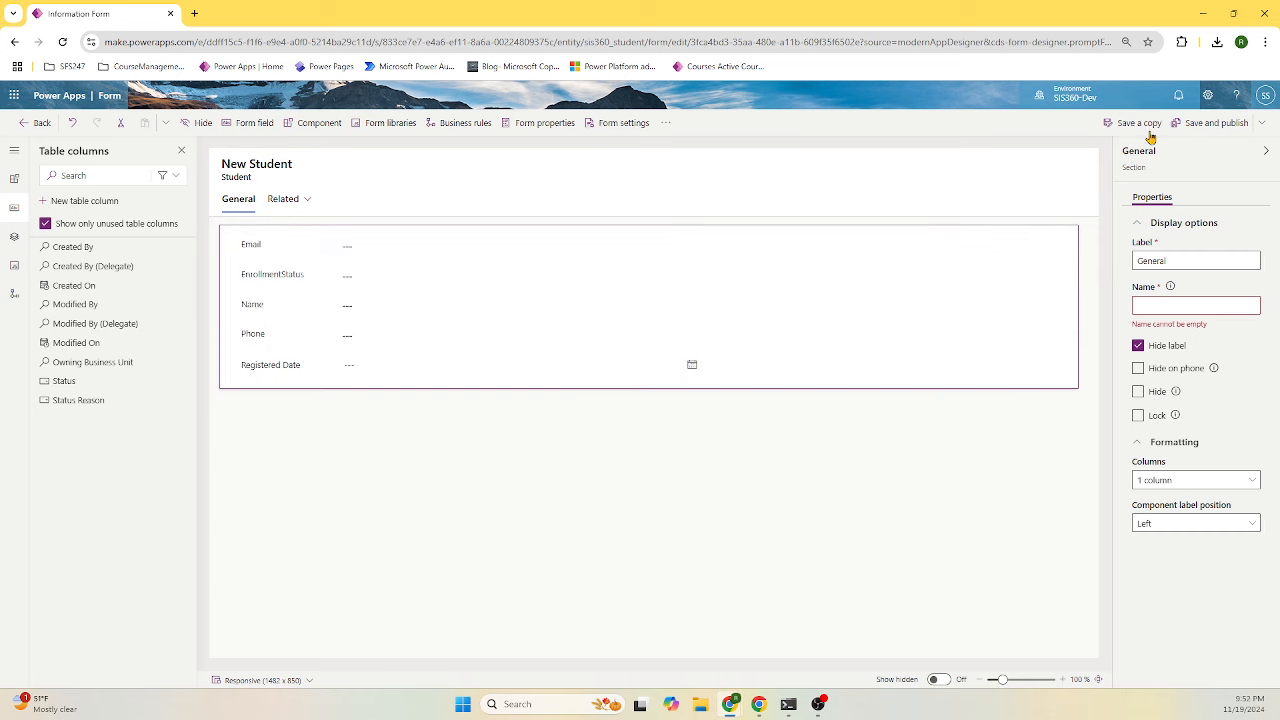
pyautogui.click(1229, 124)
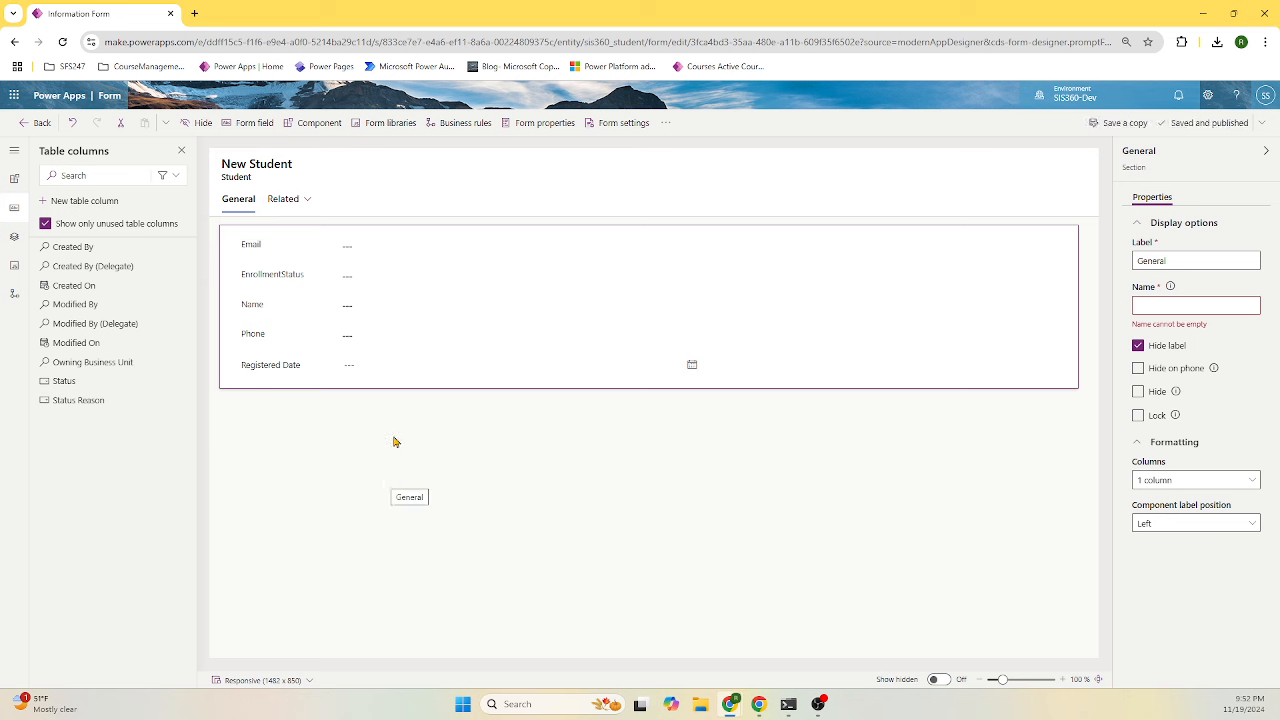
pyautogui.click(37, 123)
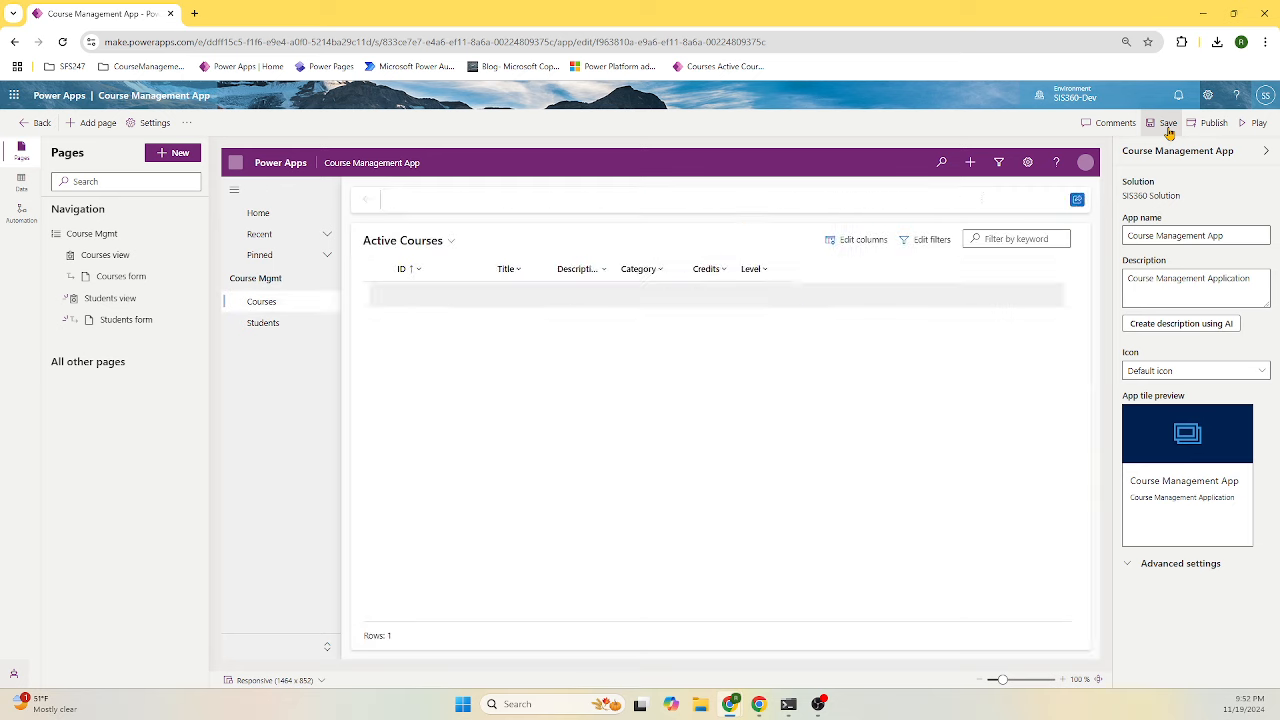
# - Save the app, try the blank New Student form, and reopen the Students form for editing
pyautogui.click(1169, 133)
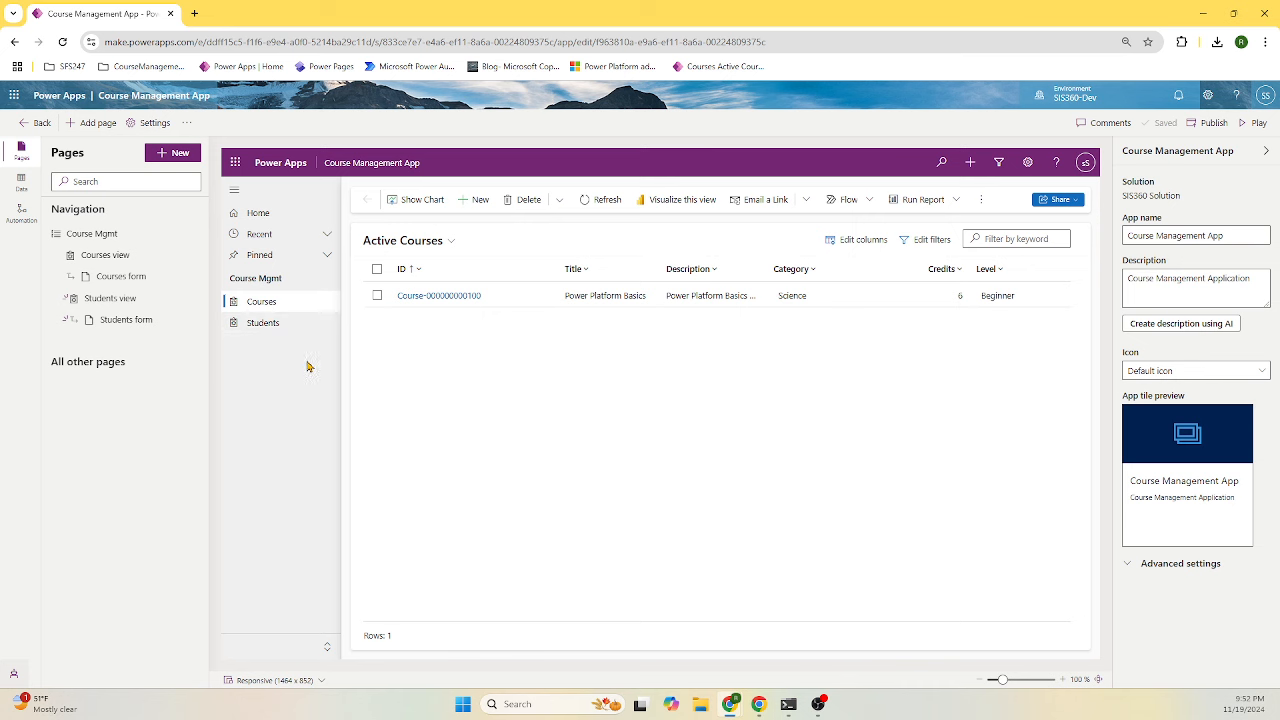
pyautogui.click(265, 328)
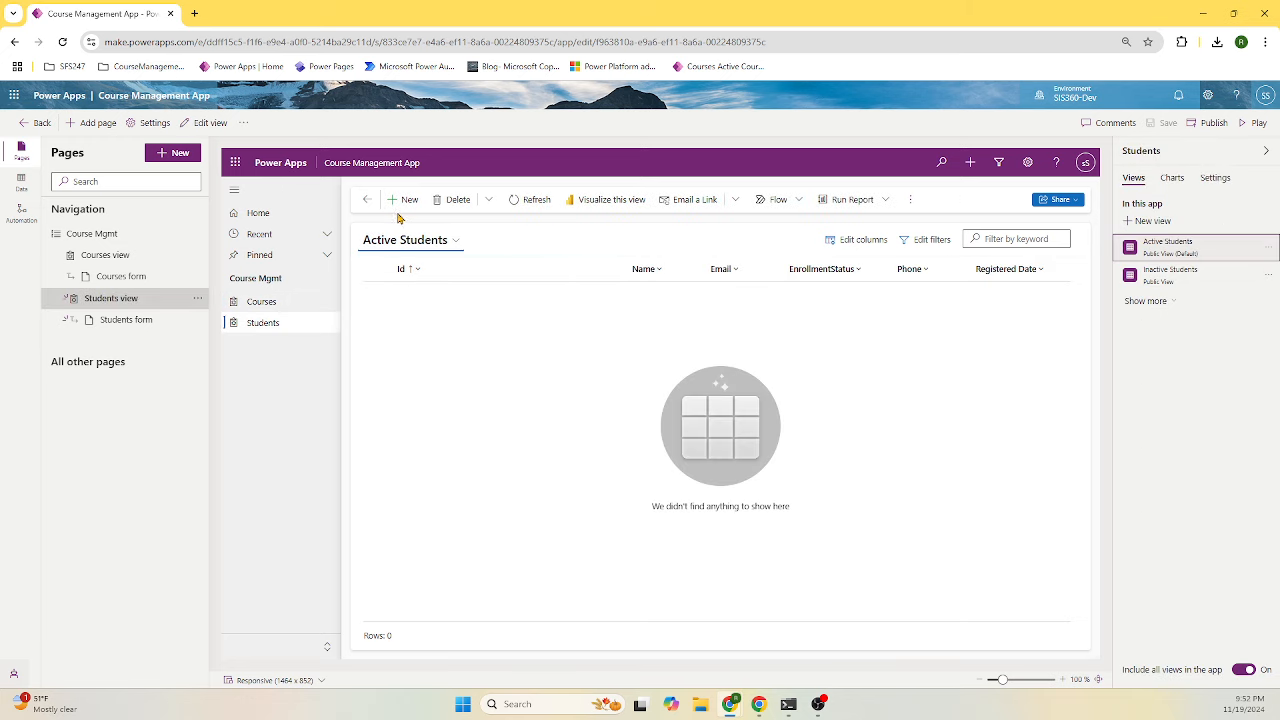
pyautogui.click(403, 202)
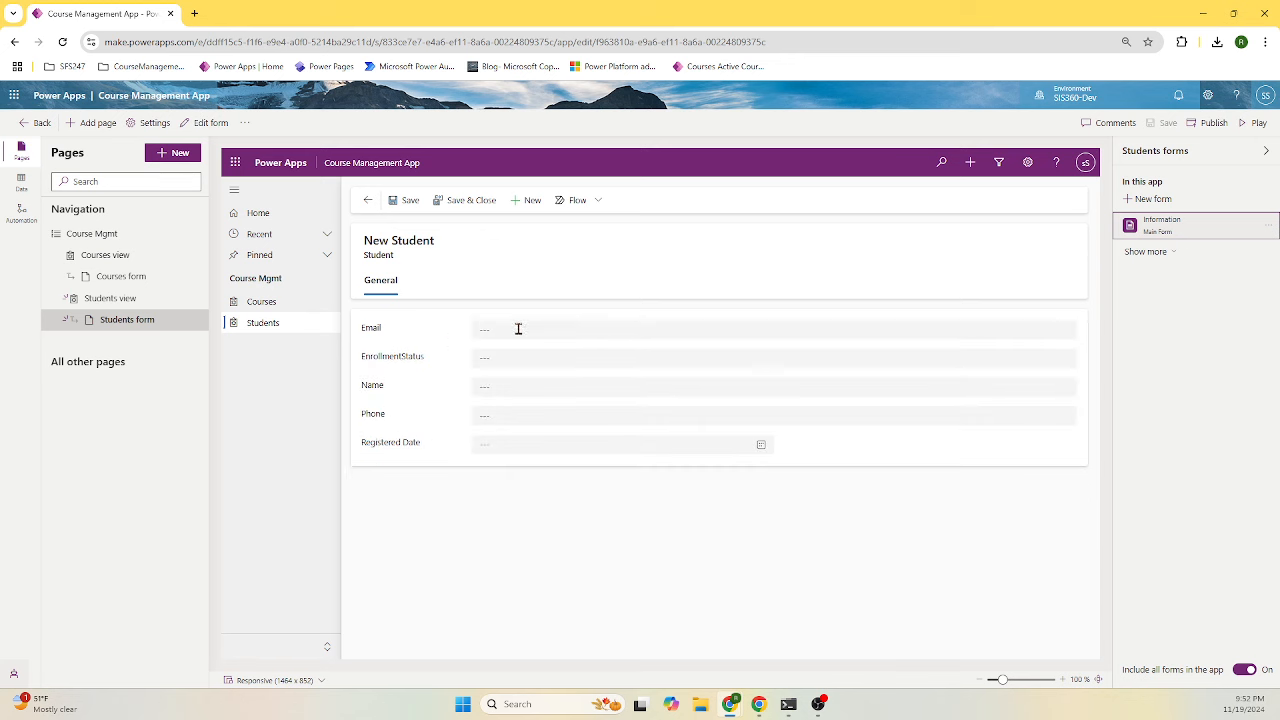
pyautogui.click(518, 329)
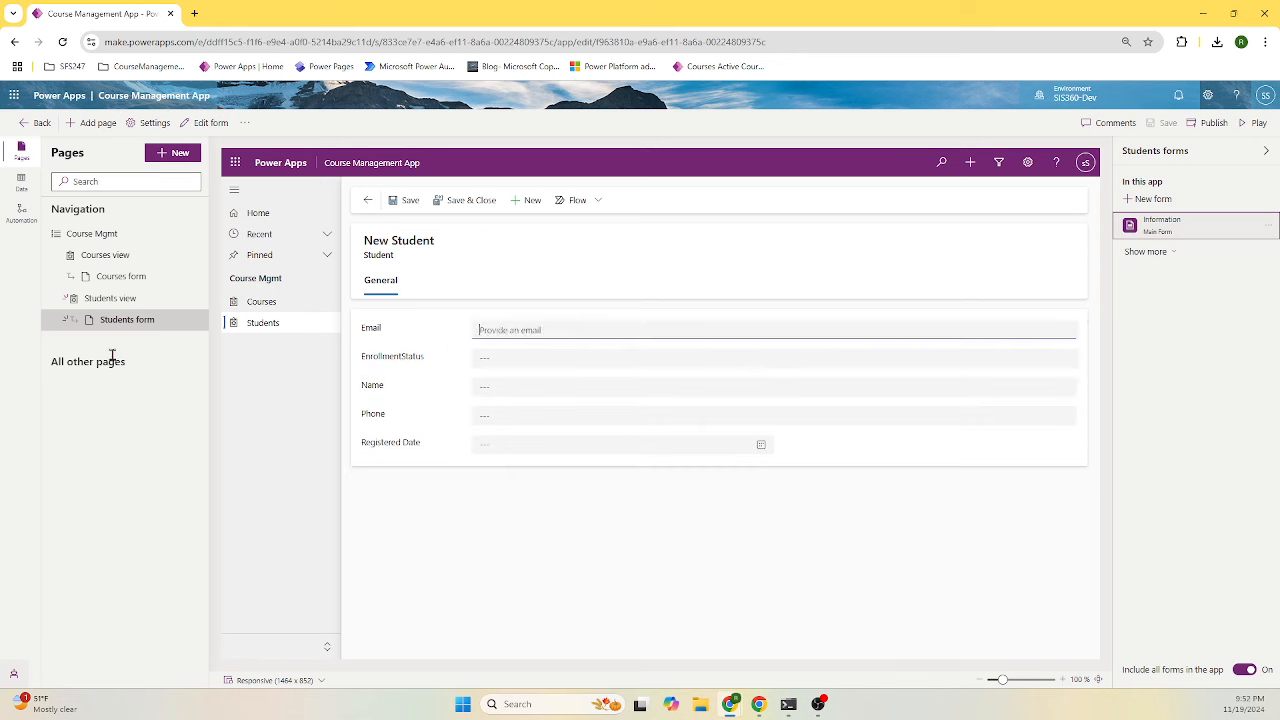
pyautogui.click(193, 322)
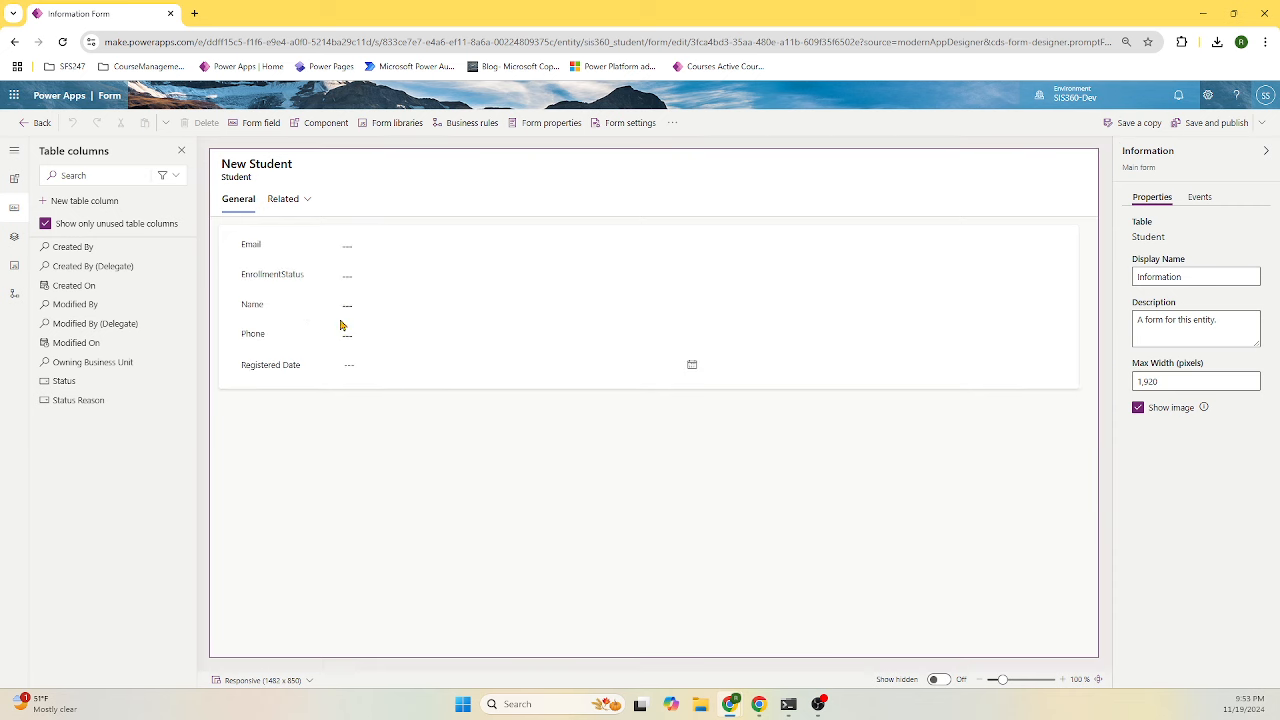
# - Move Name to the top and EnrollmentStatus to the bottom, then save and publish the form
pyautogui.click(267, 310)
pyautogui.moveTo(267, 310); pyautogui.dragTo(277, 246)
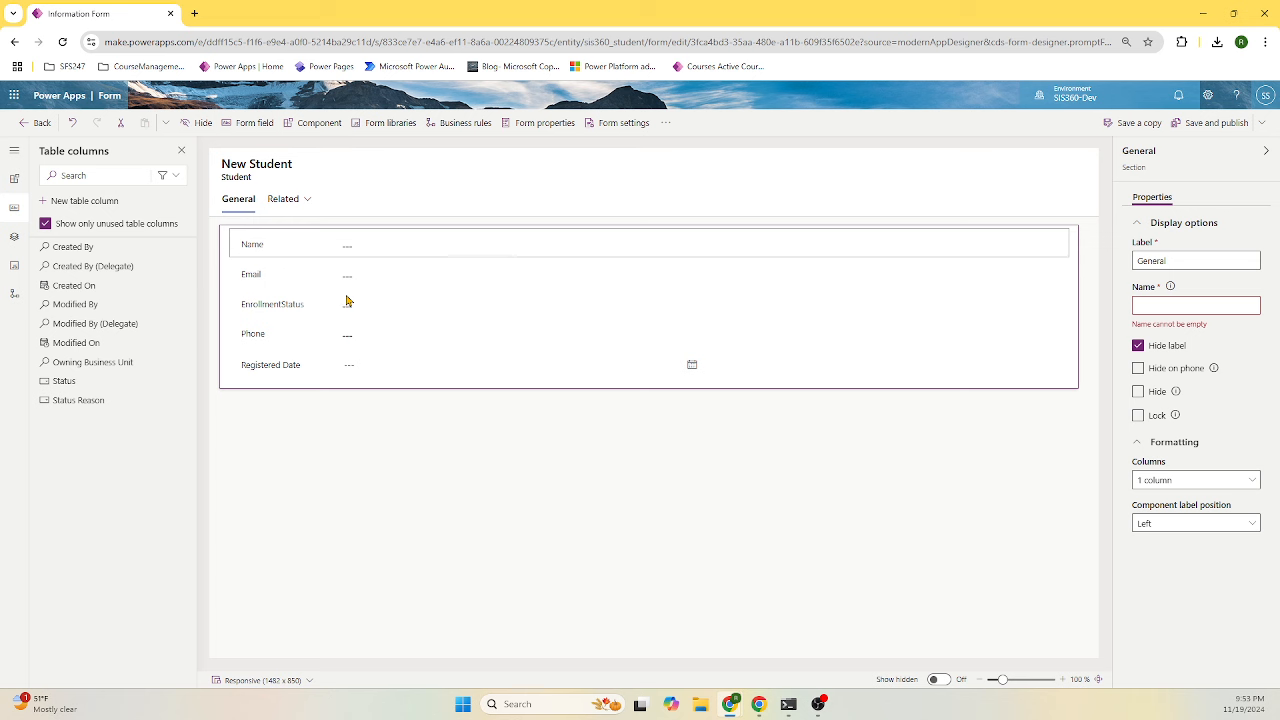
pyautogui.moveTo(293, 310); pyautogui.dragTo(279, 334)
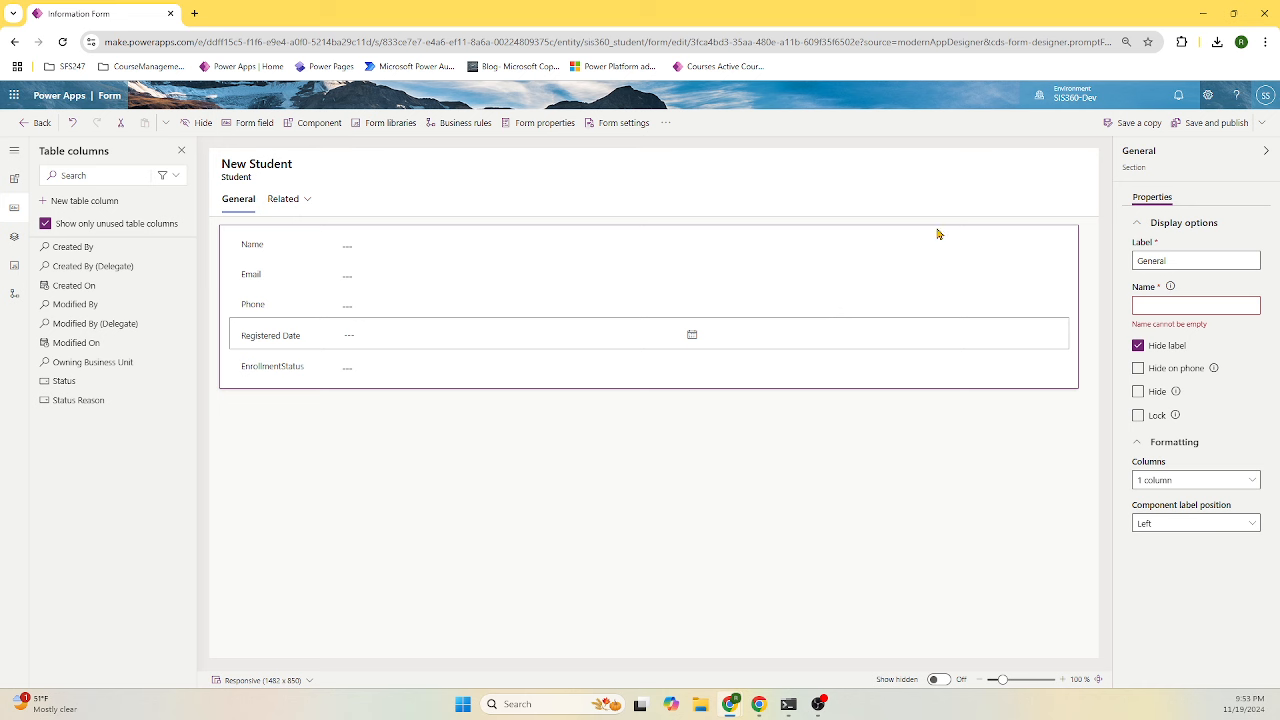
pyautogui.click(1212, 124)
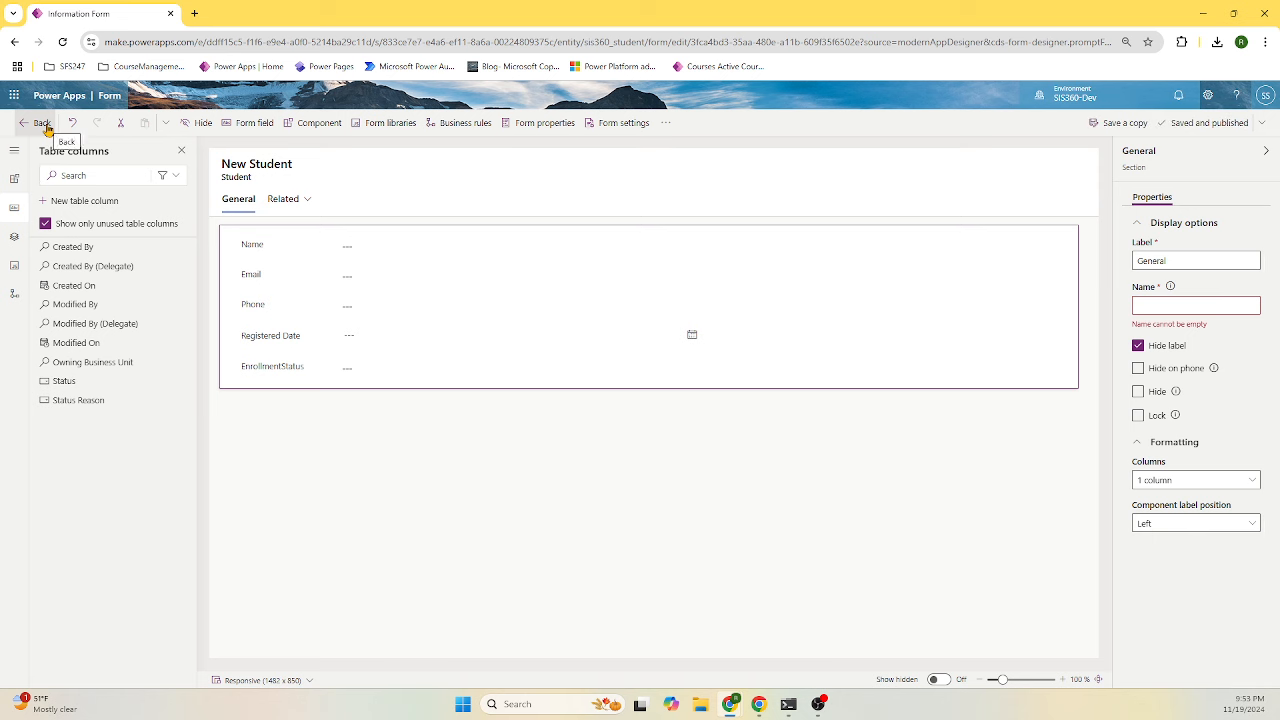
pyautogui.click(44, 128)
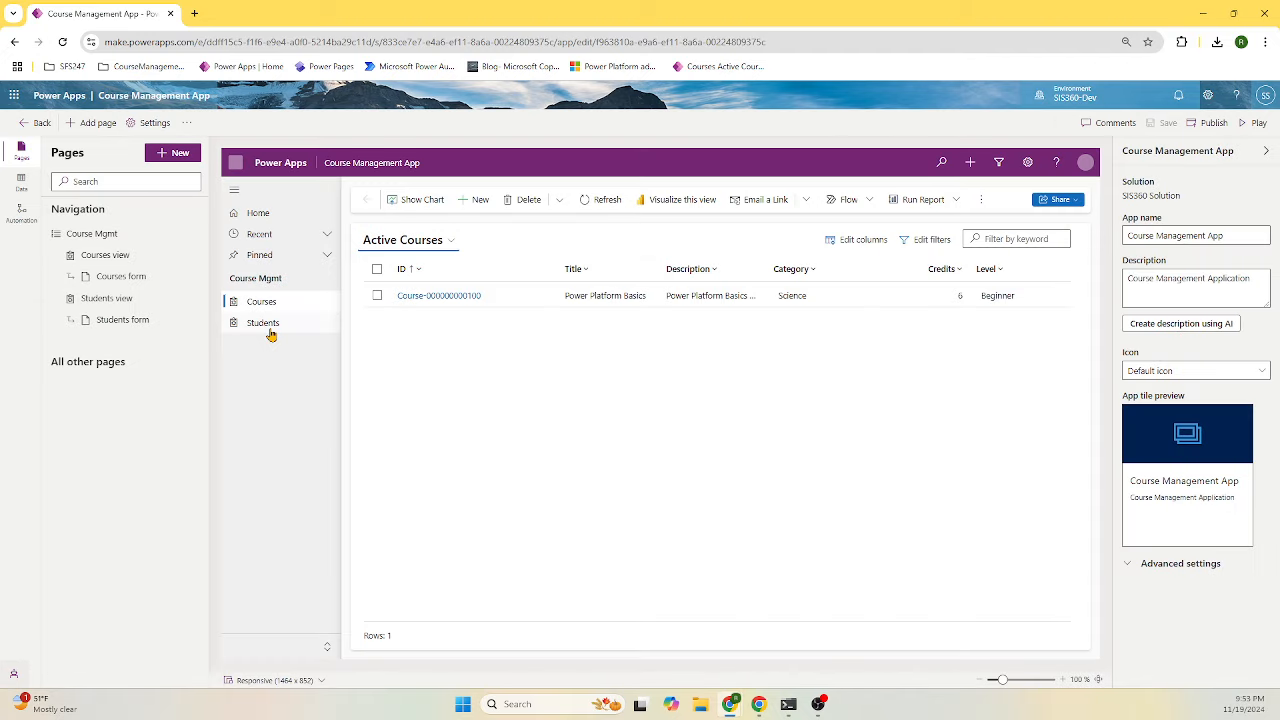
# - Start a new student record and enter the student's name and email address
pyautogui.click(268, 330)
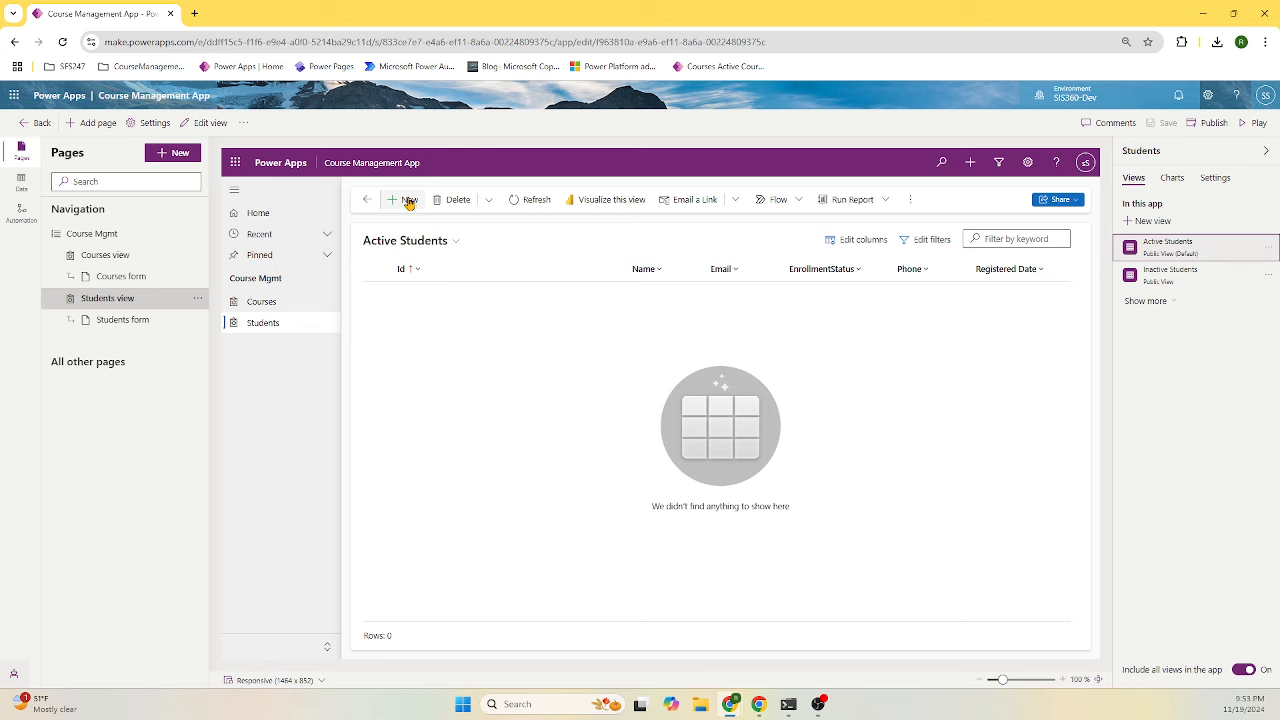
pyautogui.click(409, 200)
pyautogui.click(515, 330)
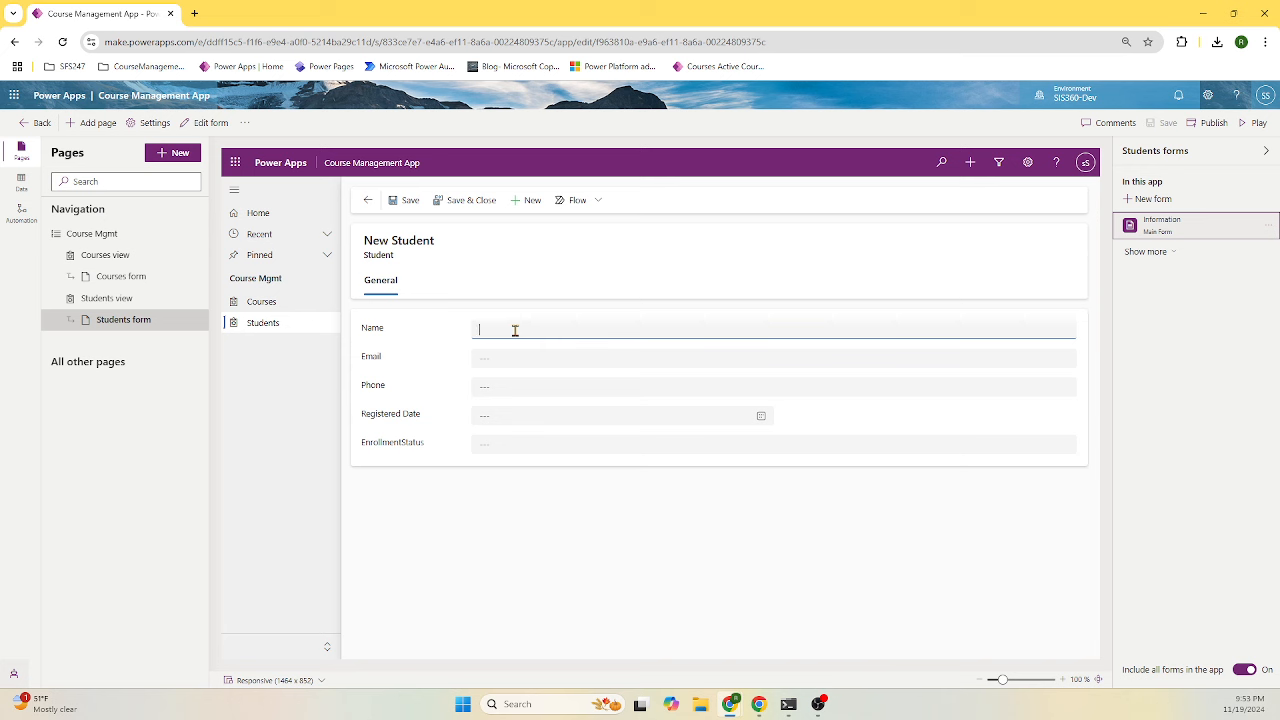
pyautogui.press('Tab')
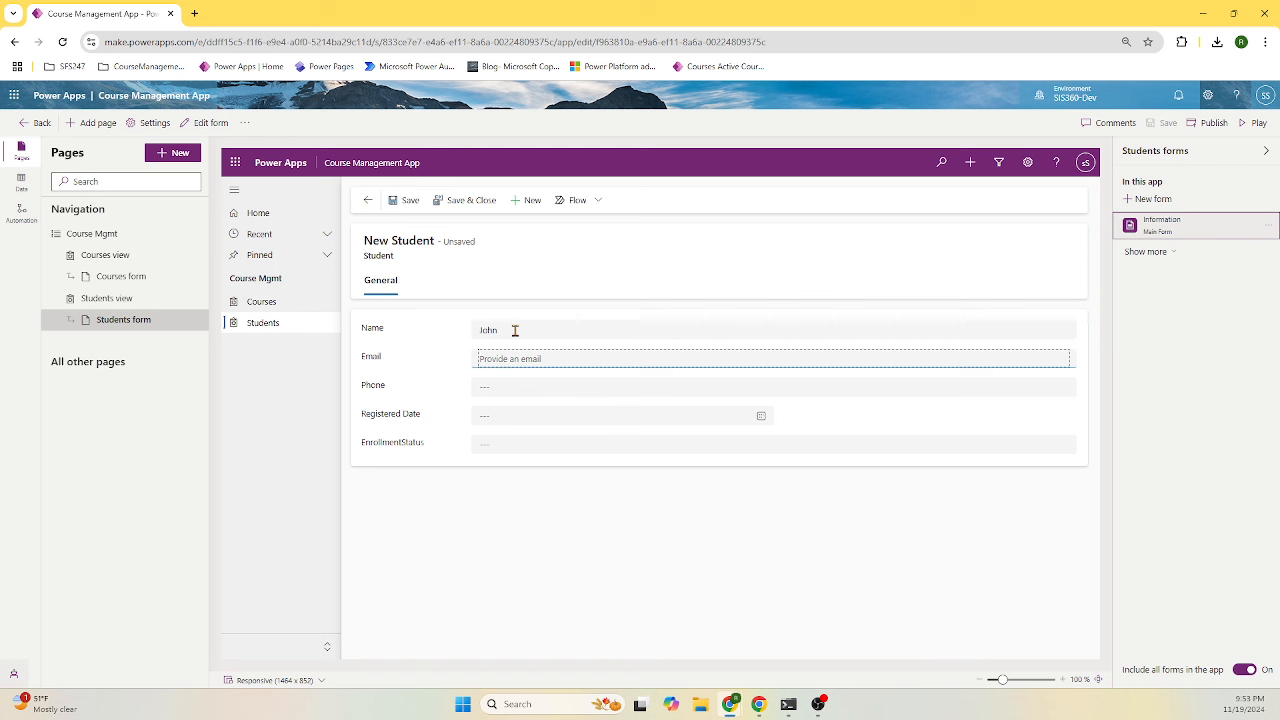
pyautogui.click(763, 422)
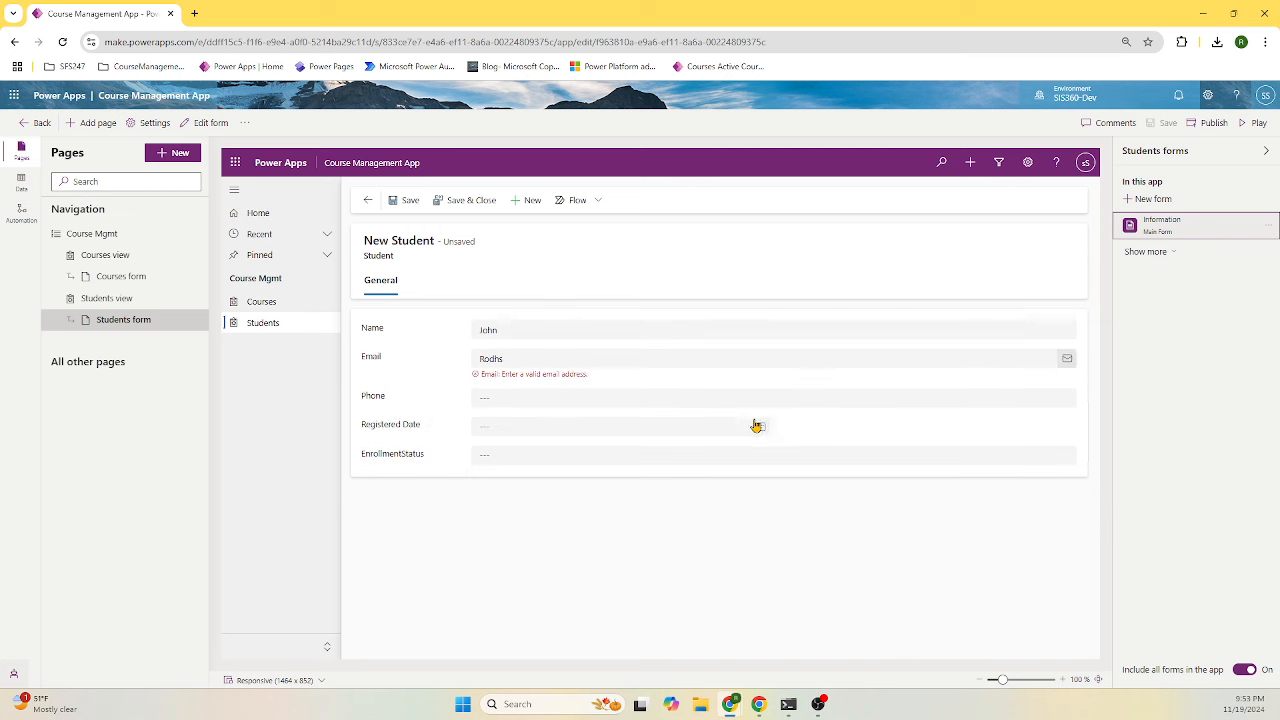
pyautogui.click(569, 360)
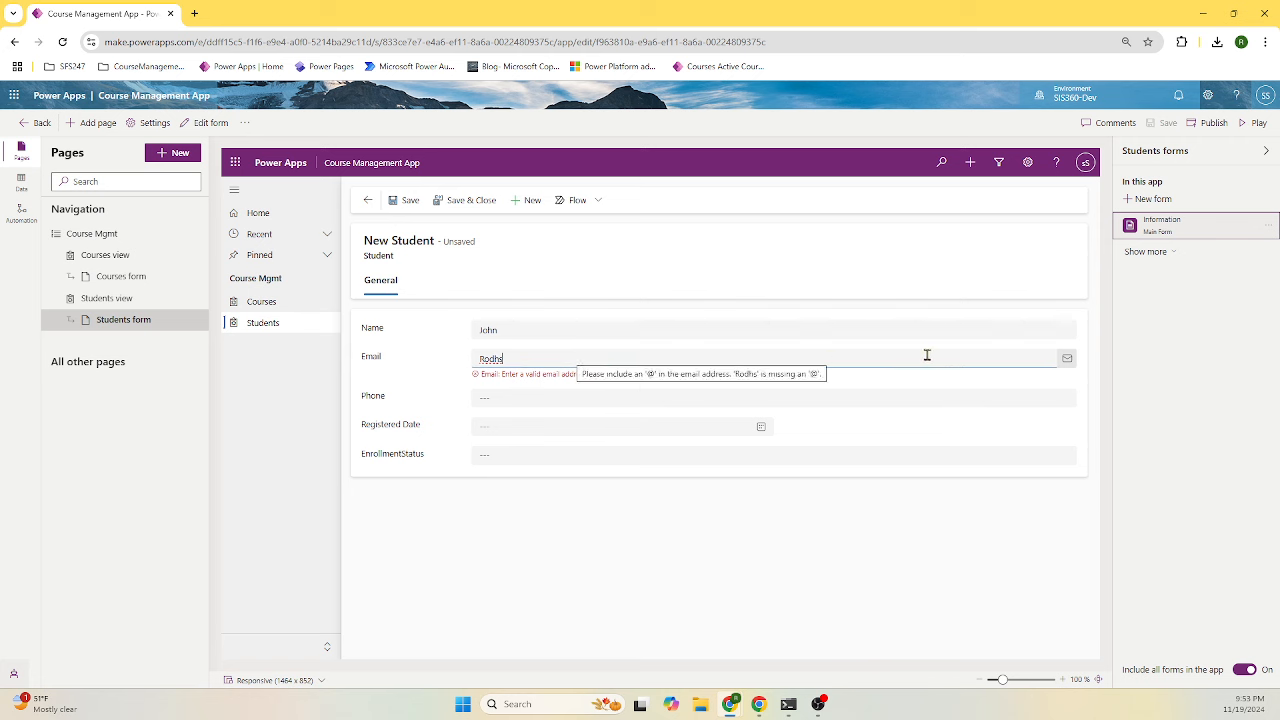
pyautogui.moveTo(551, 359); pyautogui.dragTo(484, 358)
pyautogui.click(608, 357)
pyautogui.hotkey('ctrl', 'a')
pyautogui.write('jo')
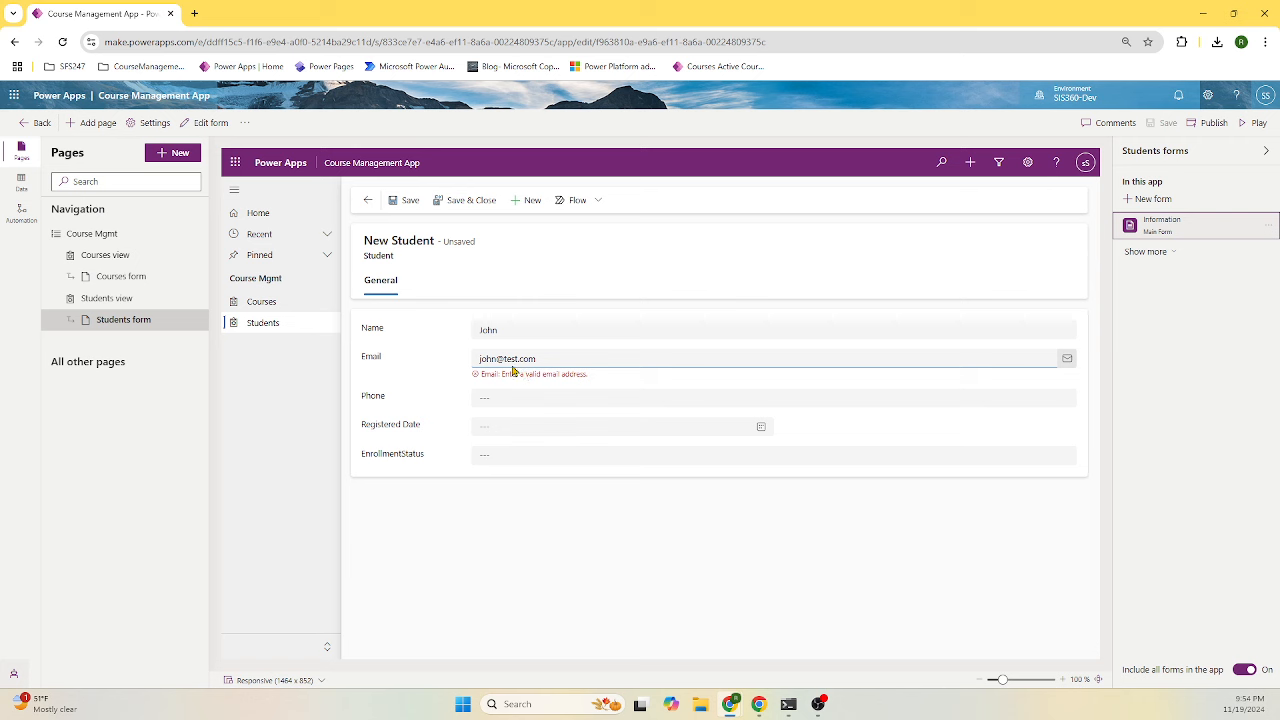
pyautogui.click(631, 386)
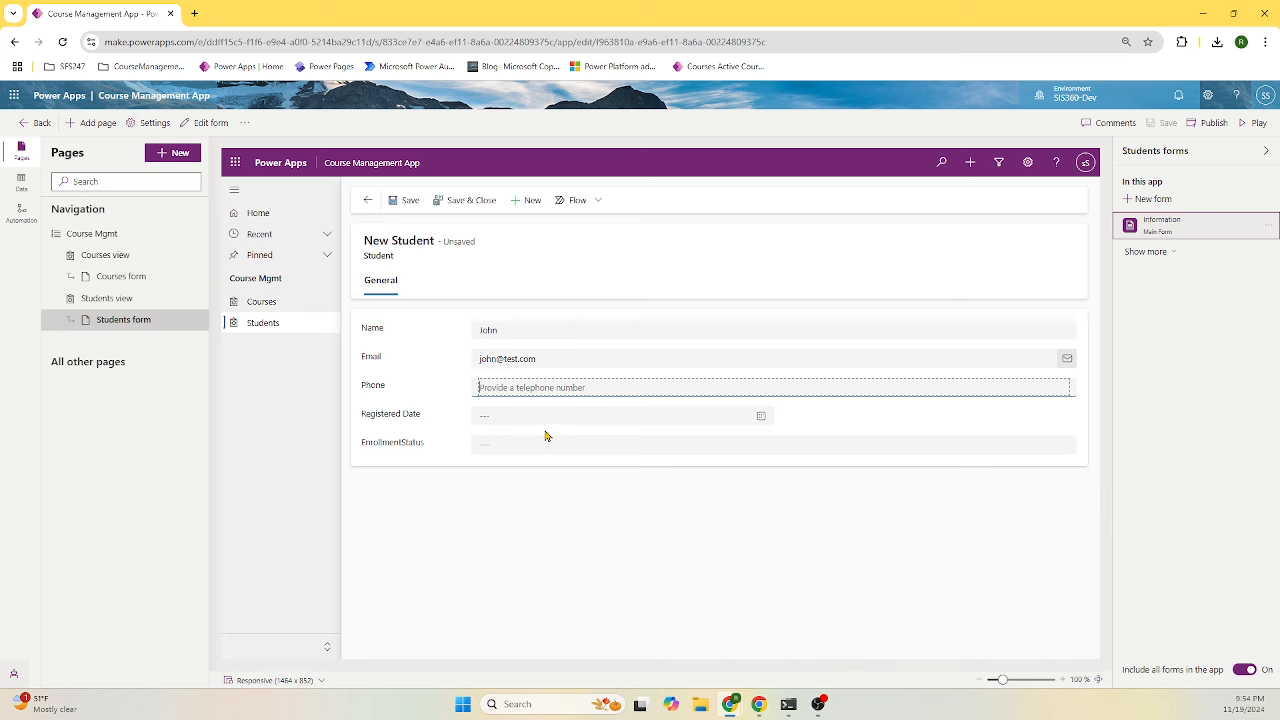
# - Set Registered Date to 11/20/2024 at 10:30 PM and EnrollmentStatus to Active
pyautogui.click(761, 420)
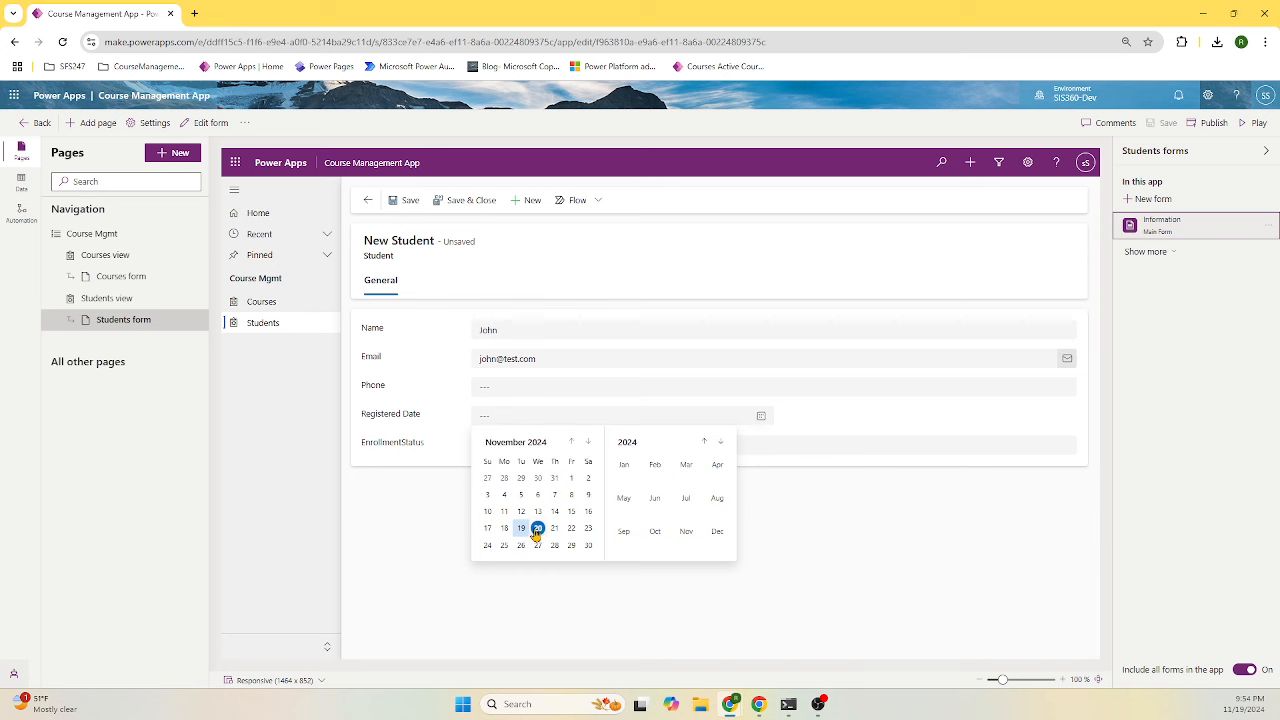
pyautogui.click(538, 528)
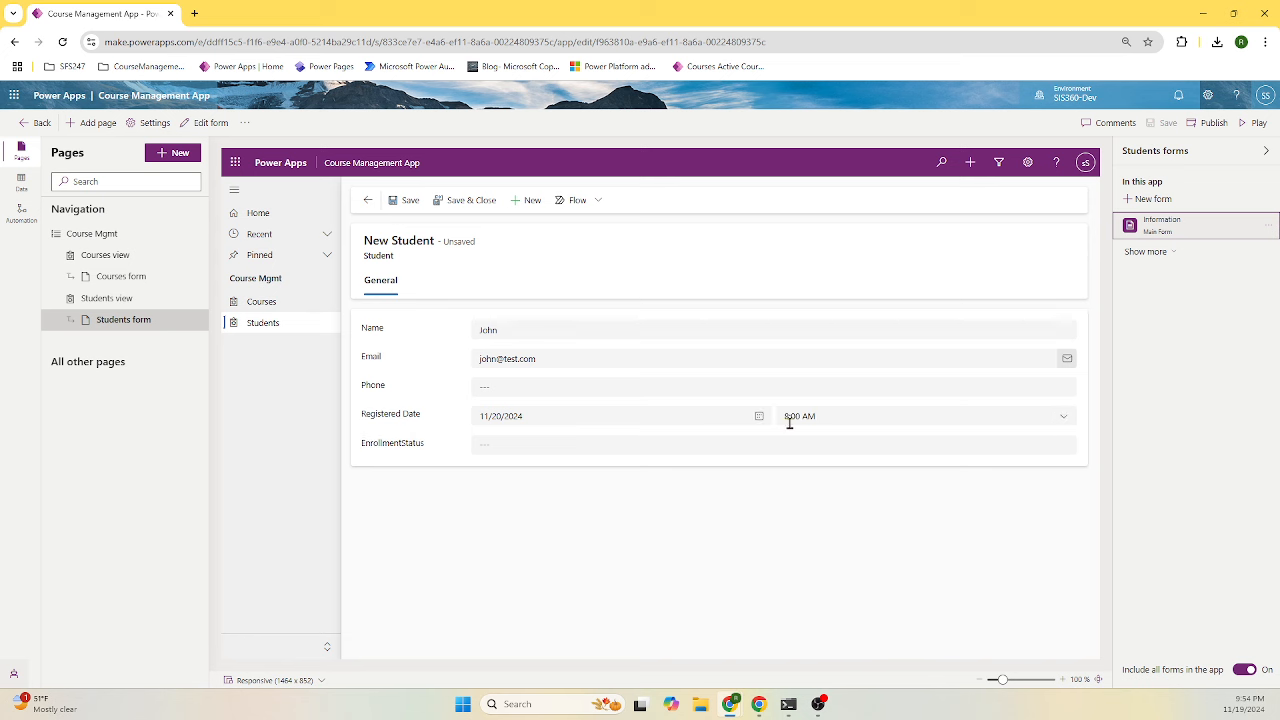
pyautogui.click(929, 418)
pyautogui.scroll(-2, 903, 480)
pyautogui.scroll(-5, 890, 503)
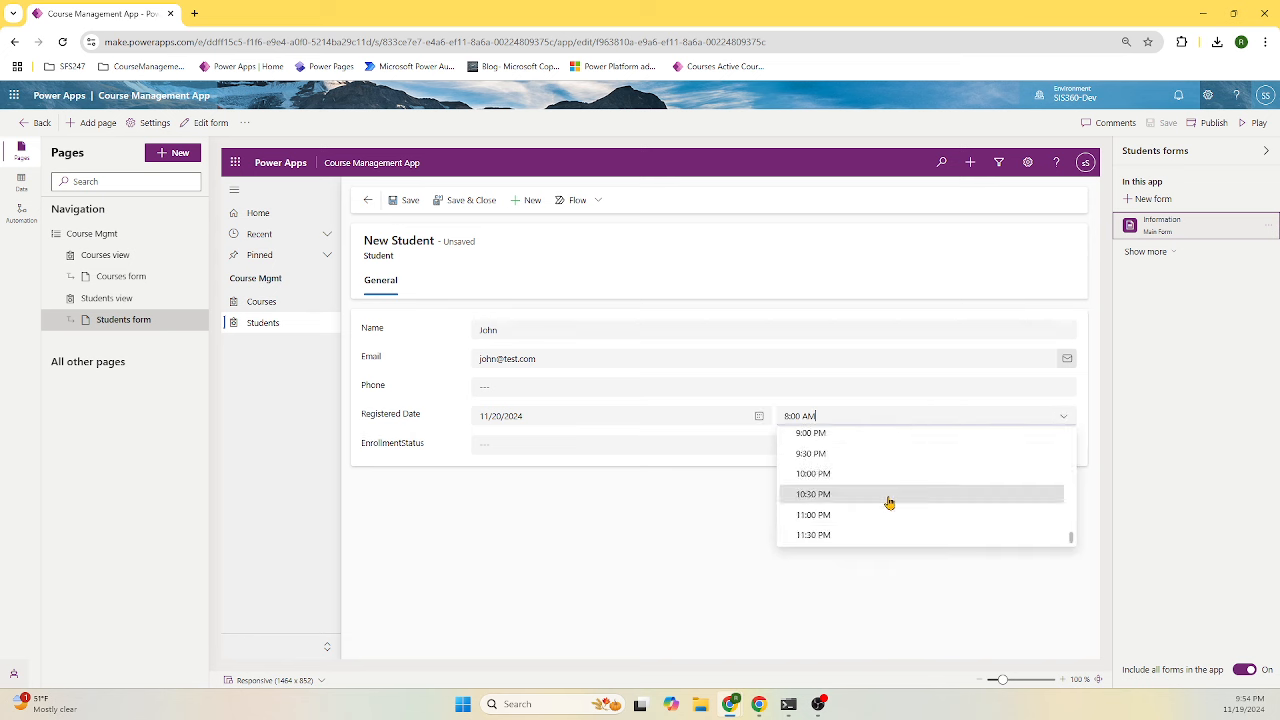
pyautogui.click(889, 503)
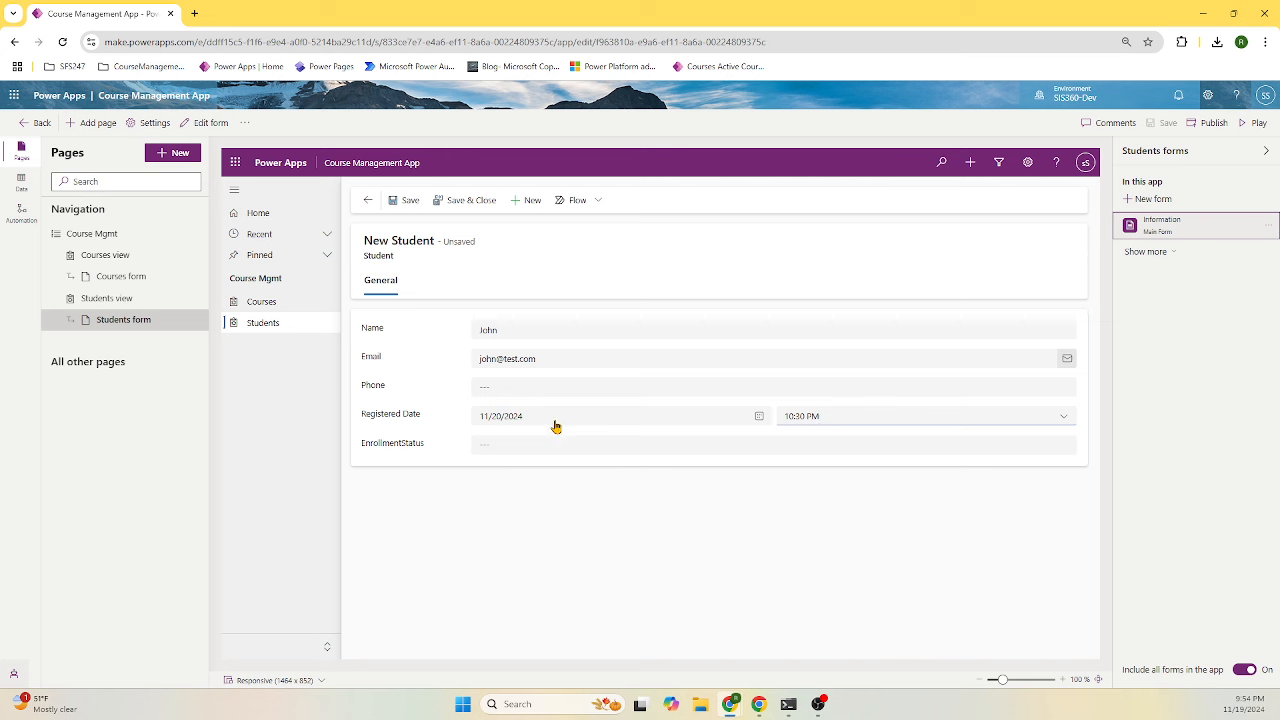
pyautogui.click(516, 448)
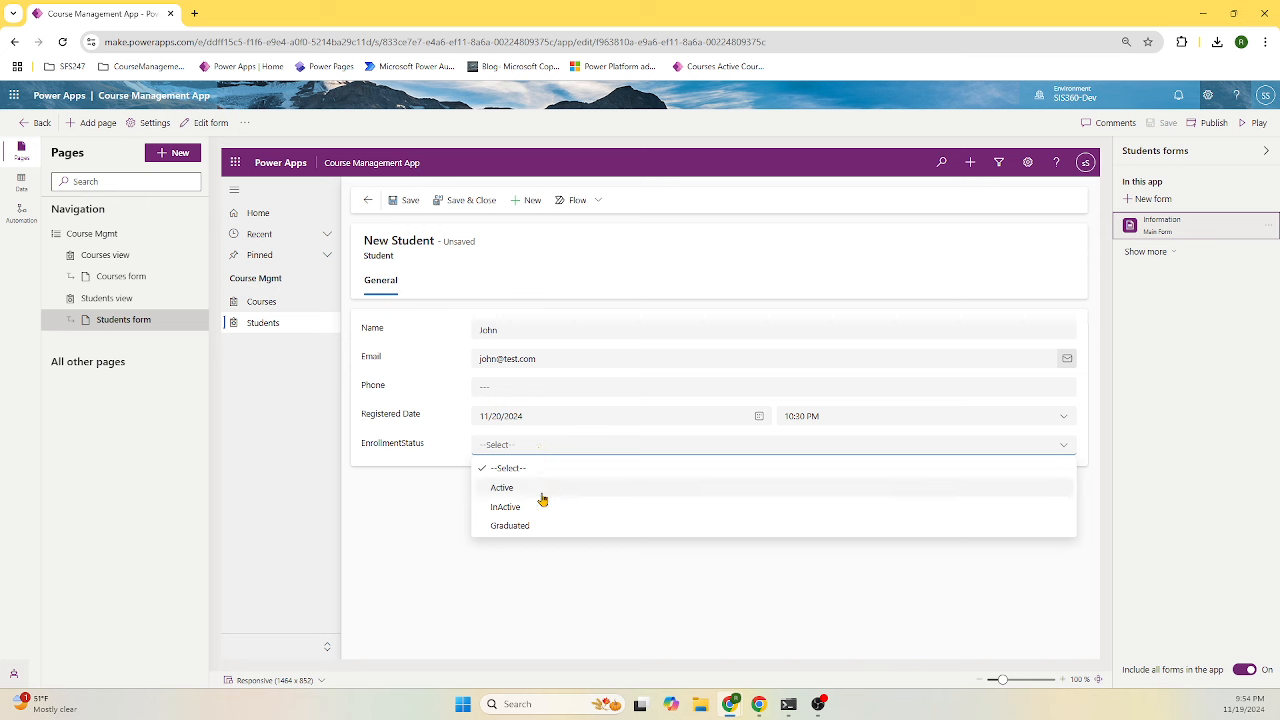
pyautogui.click(542, 490)
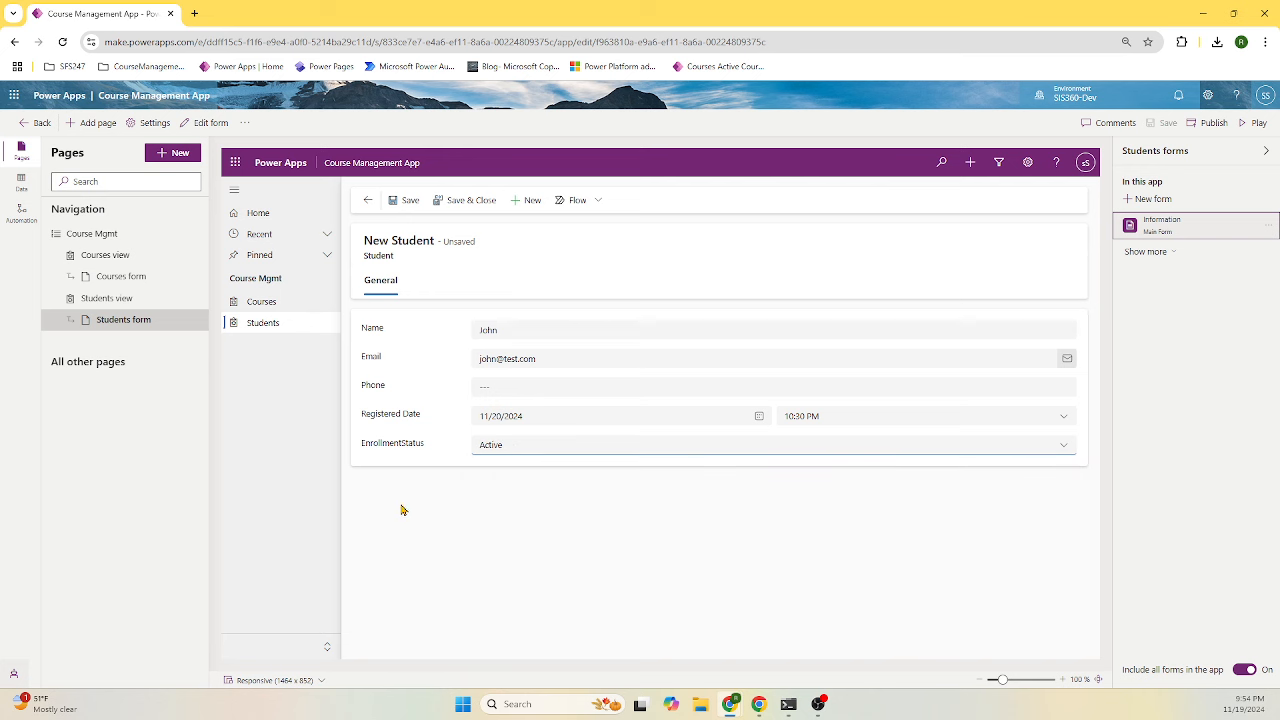
# - Save and close the student record, then reopen it from the Active Students list
pyautogui.click(466, 207)
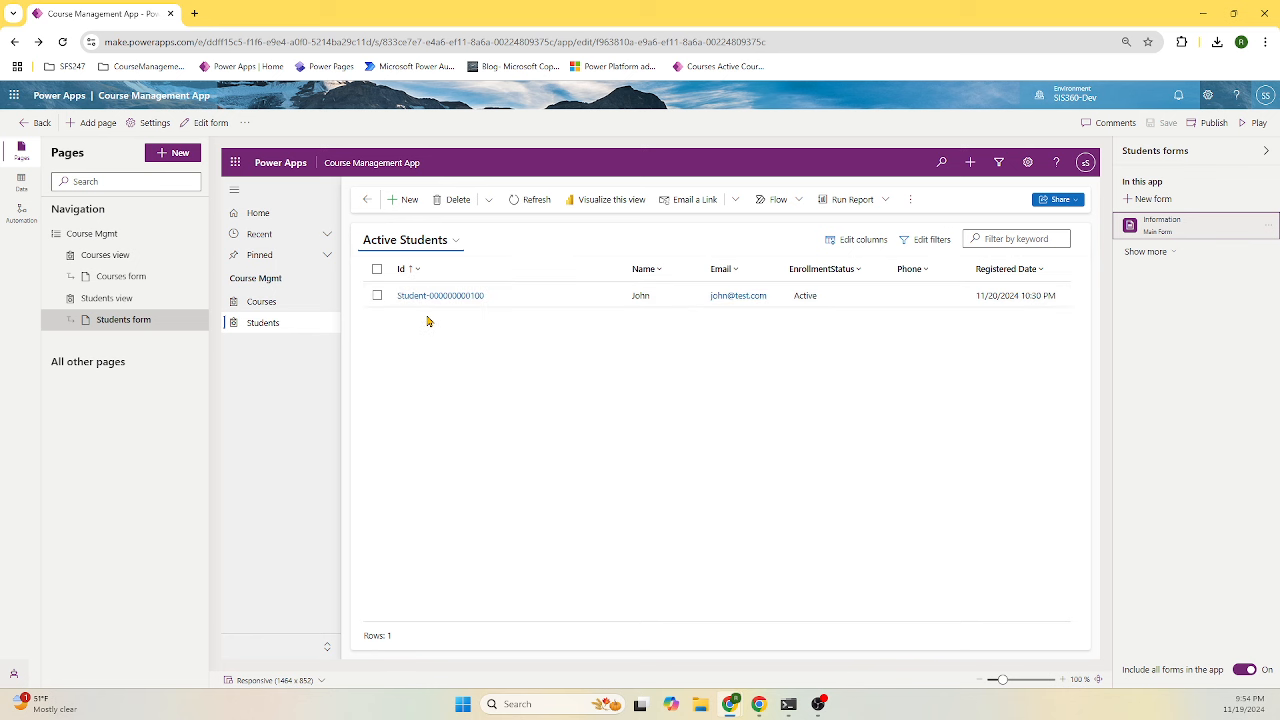
pyautogui.click(532, 302)
pyautogui.doubleClick(532, 302)
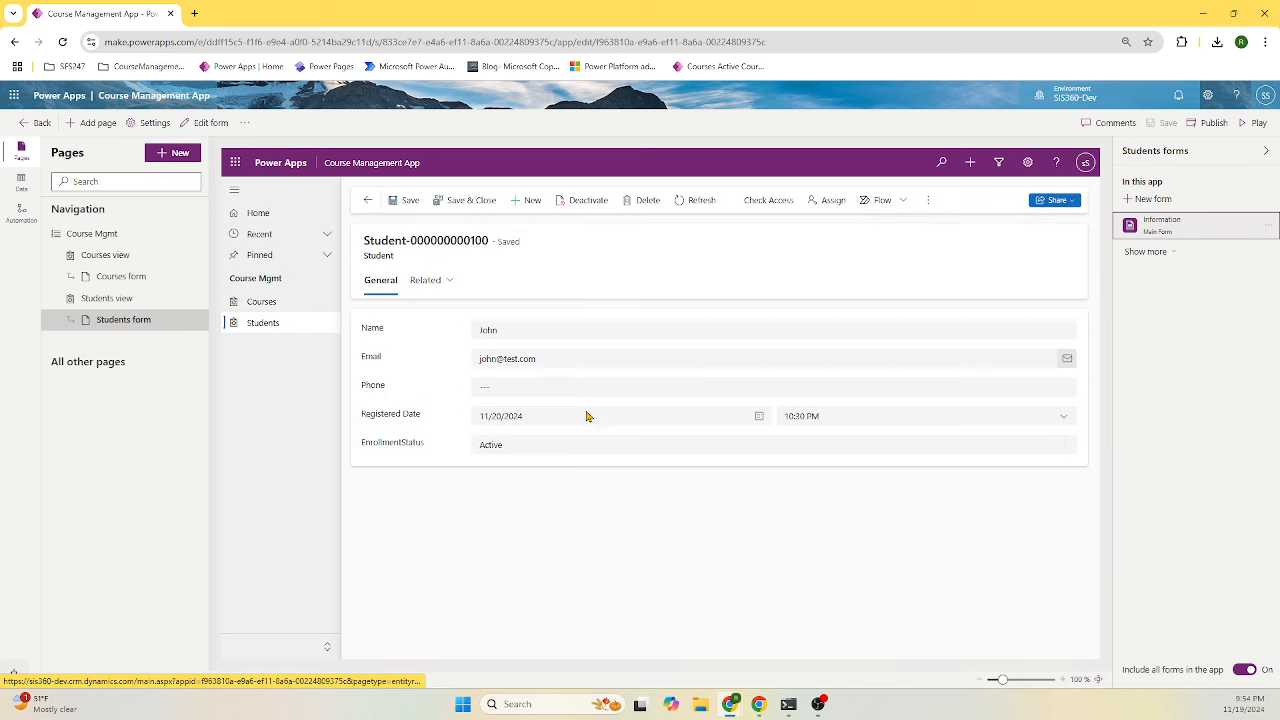
pyautogui.click(364, 202)
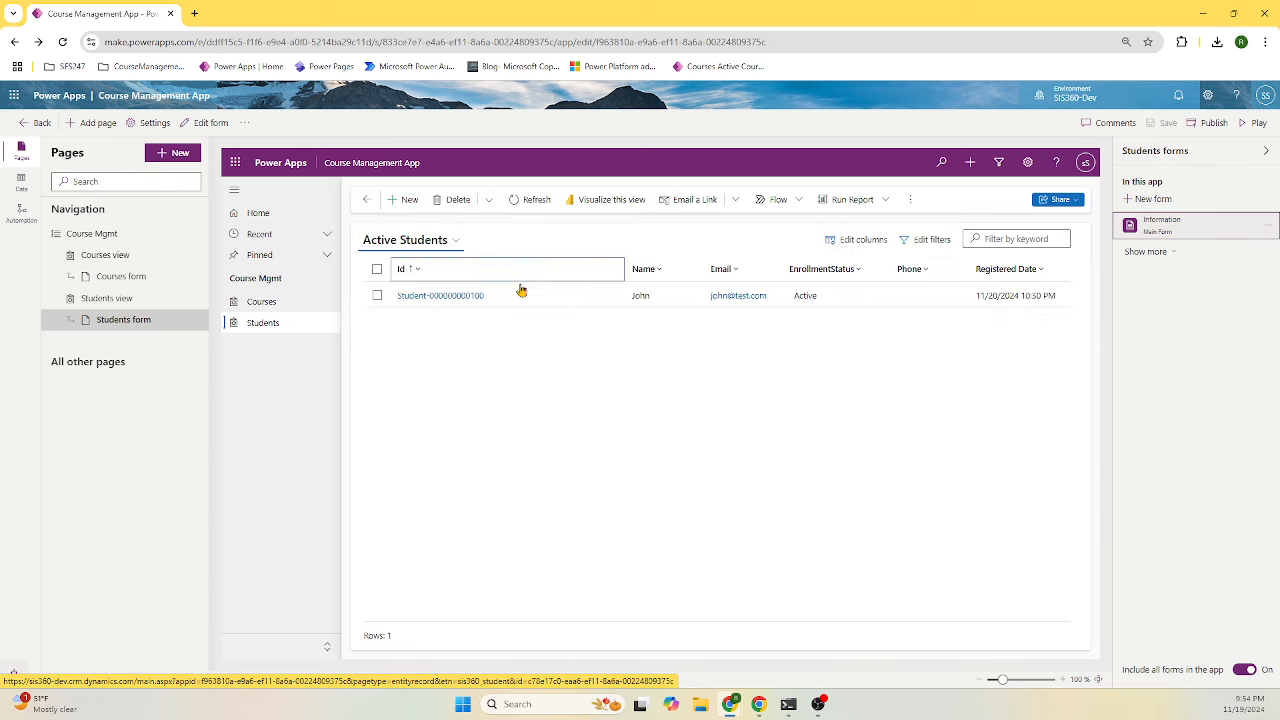
pyautogui.doubleClick(522, 293)
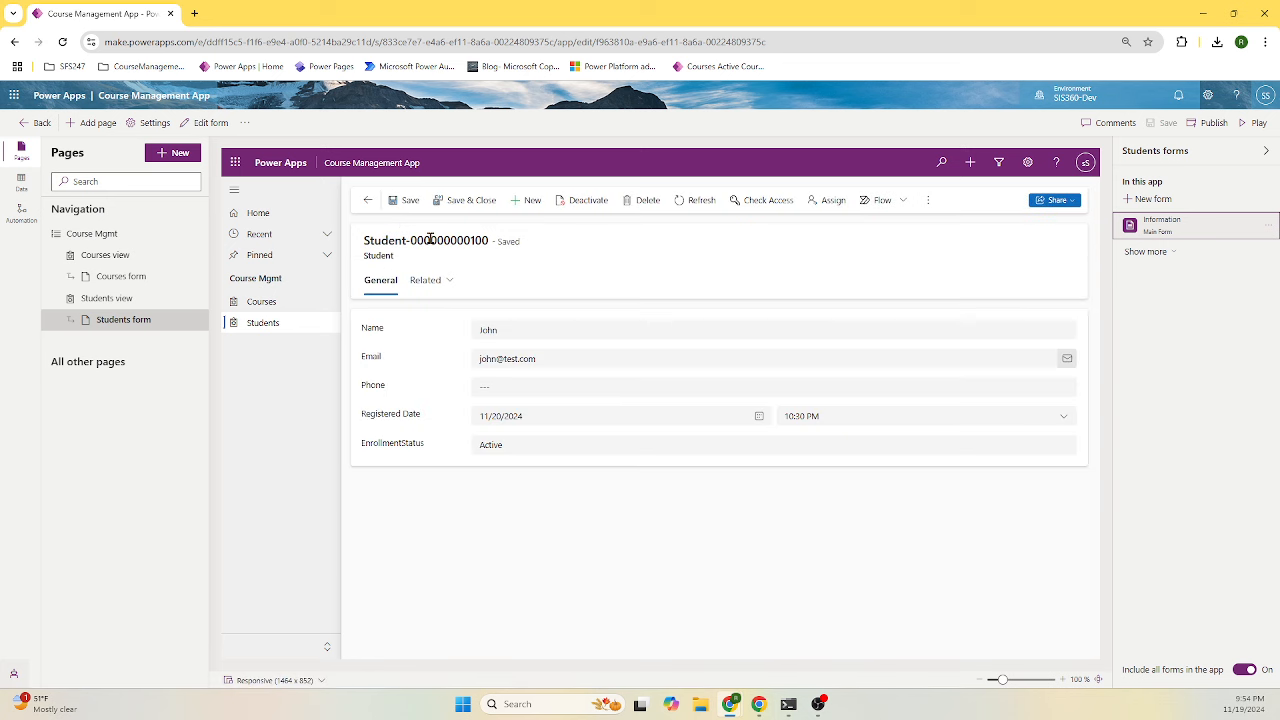
pyautogui.click(367, 200)
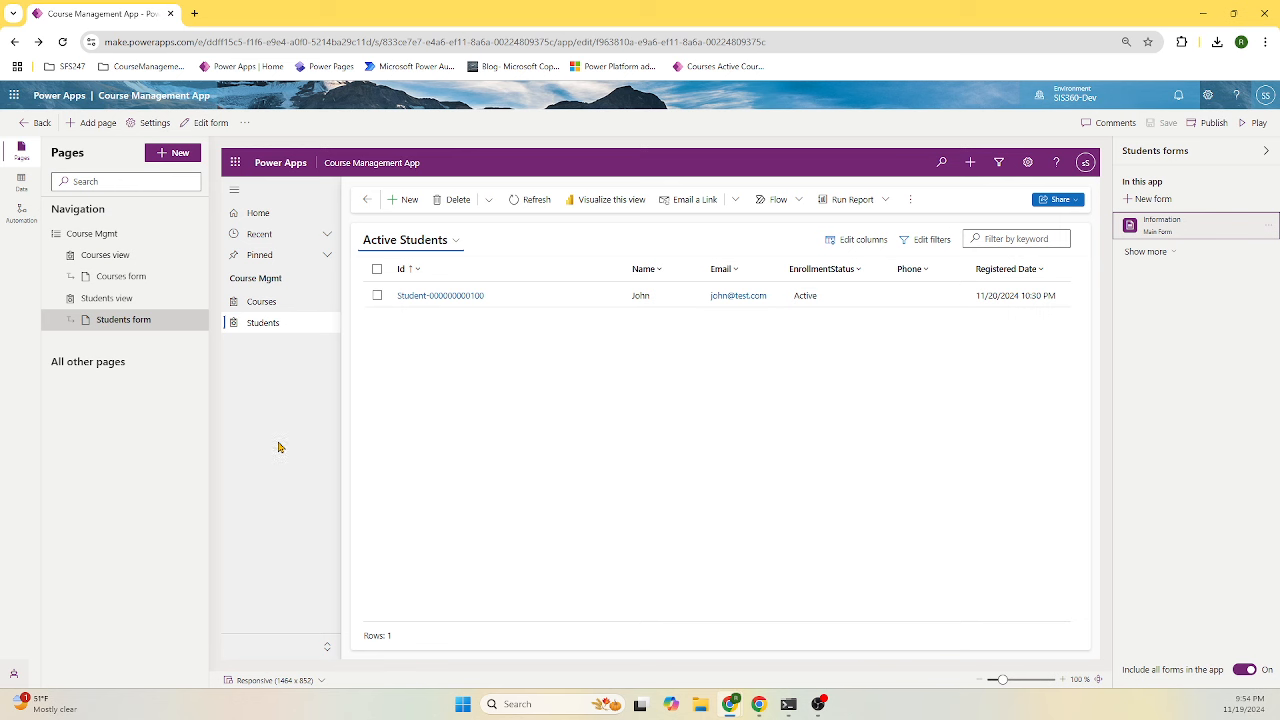
pyautogui.click(180, 155)
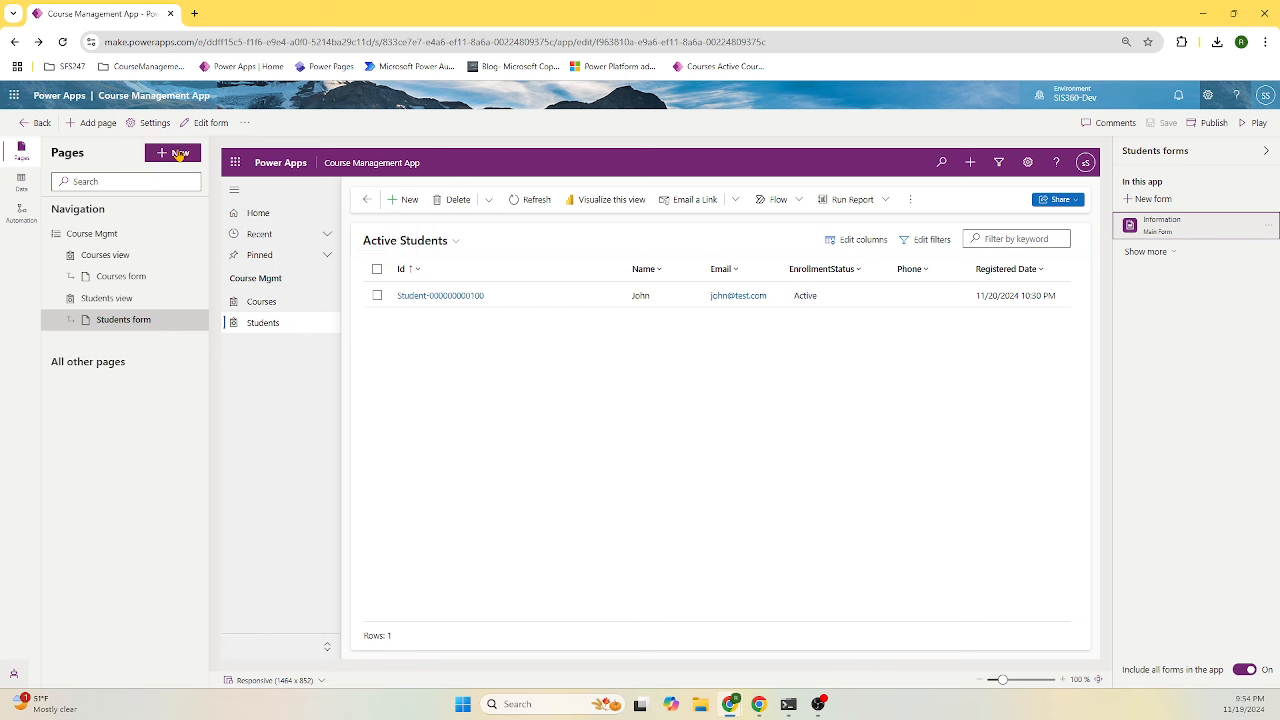
# - Add Instructor table pages by searching 'instr', then edit the Instructors view
pyautogui.click(197, 226)
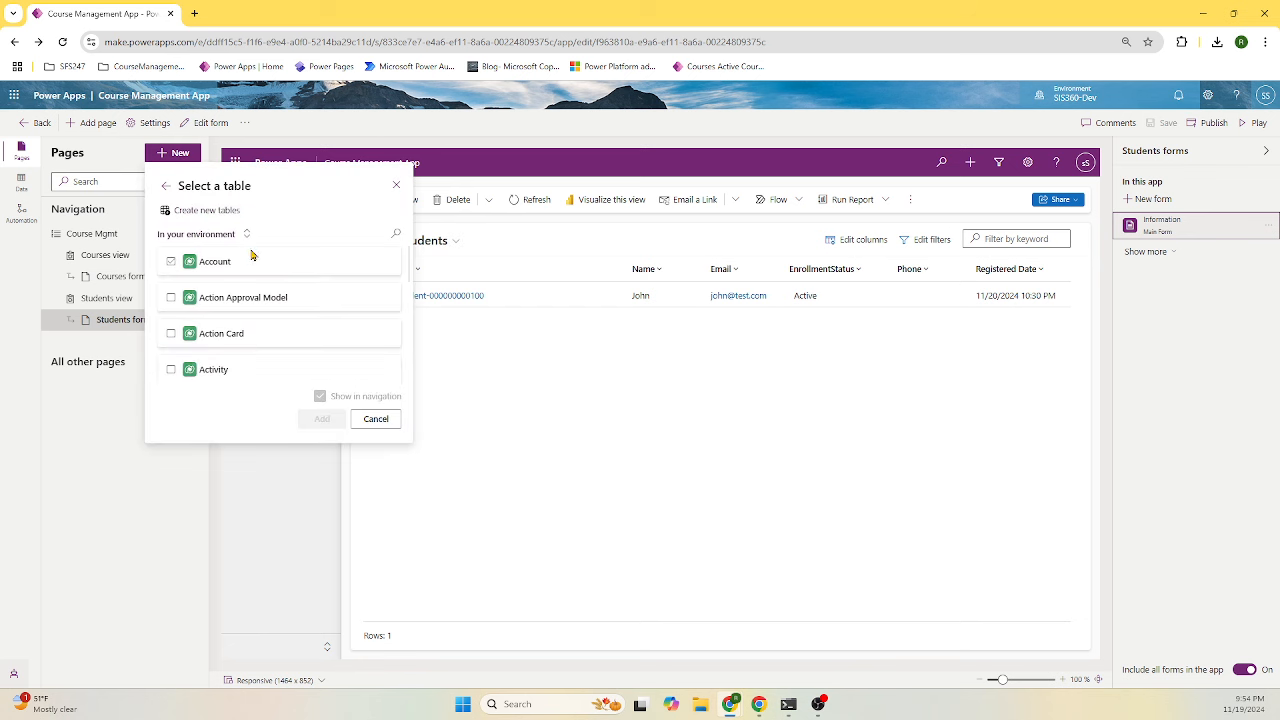
pyautogui.click(395, 233)
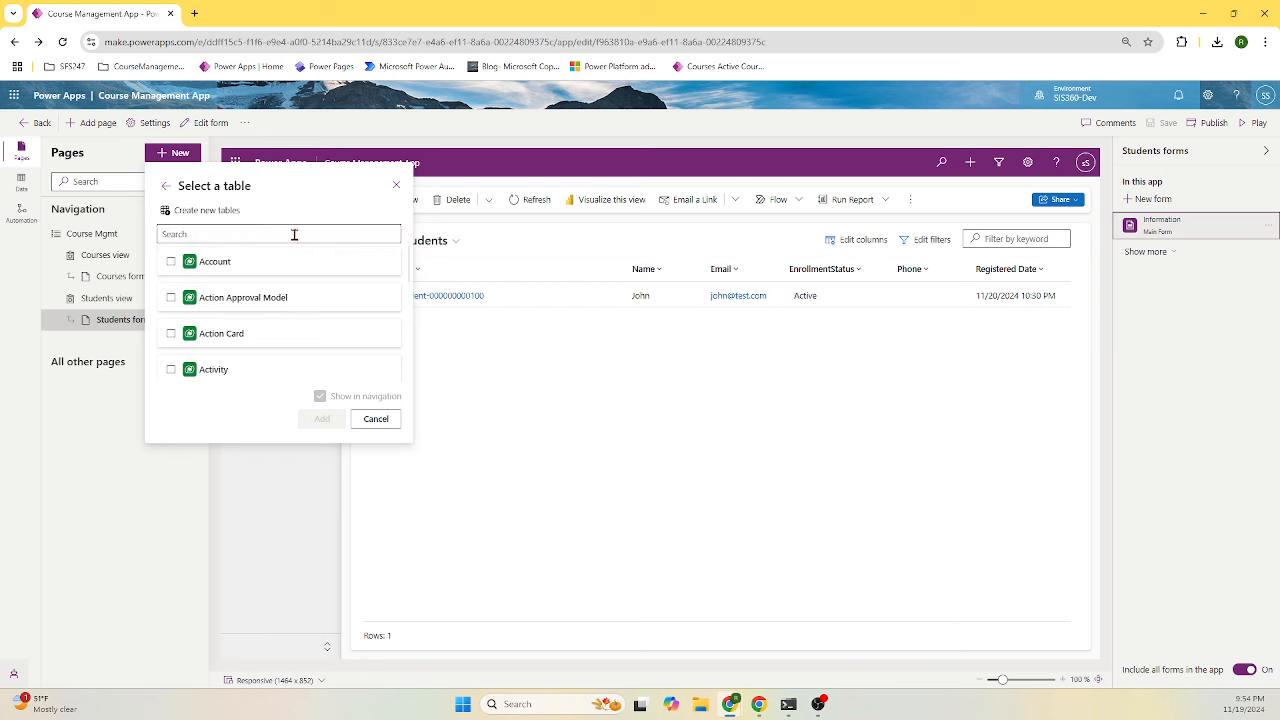
pyautogui.write('instr')
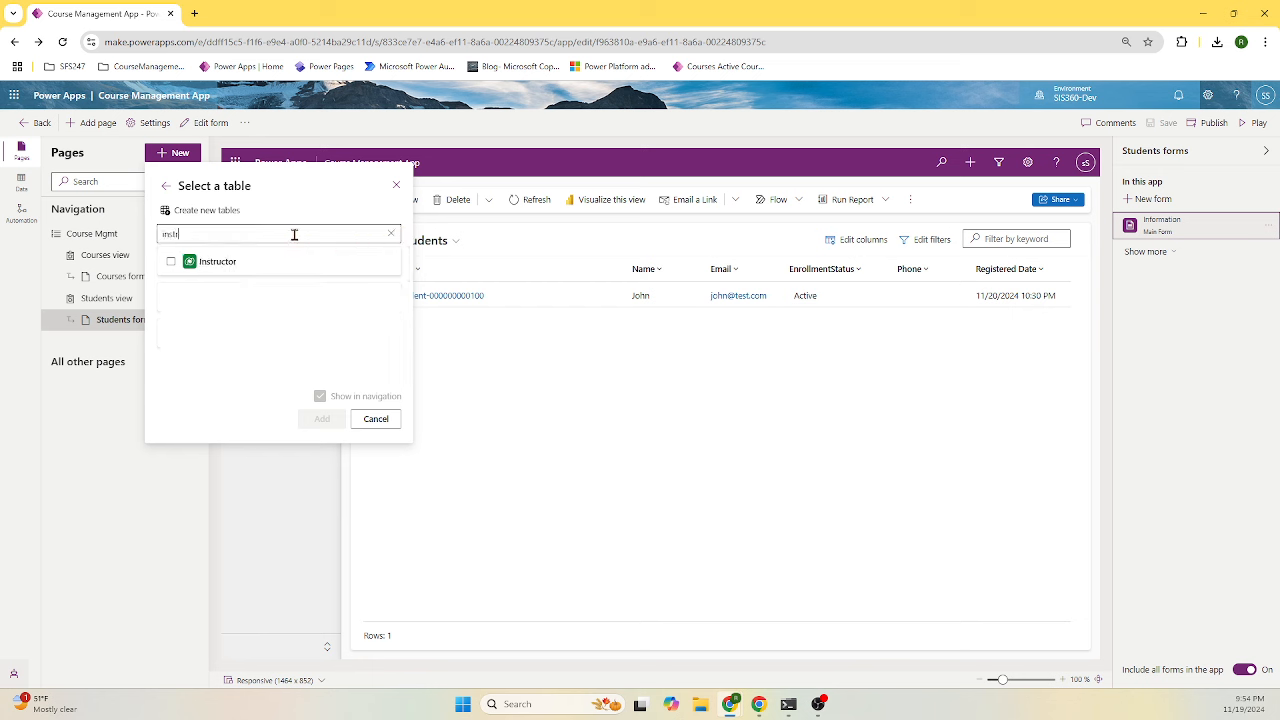
pyautogui.click(212, 262)
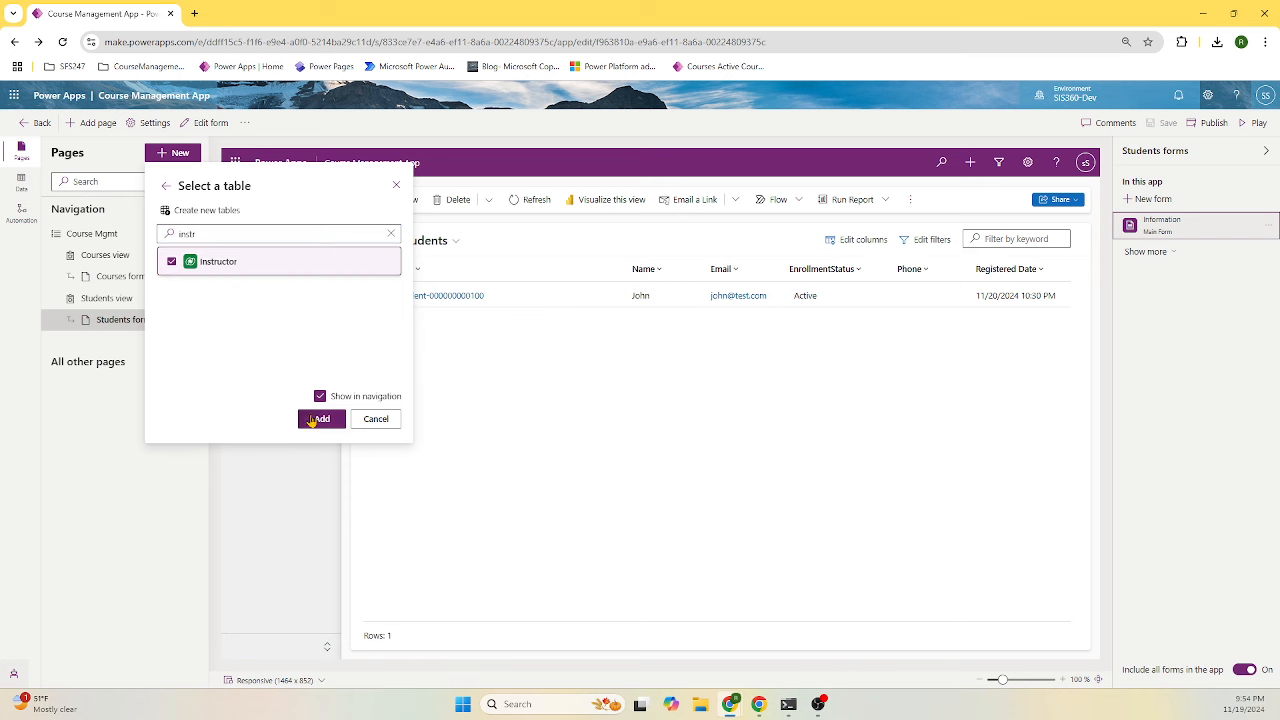
pyautogui.click(320, 419)
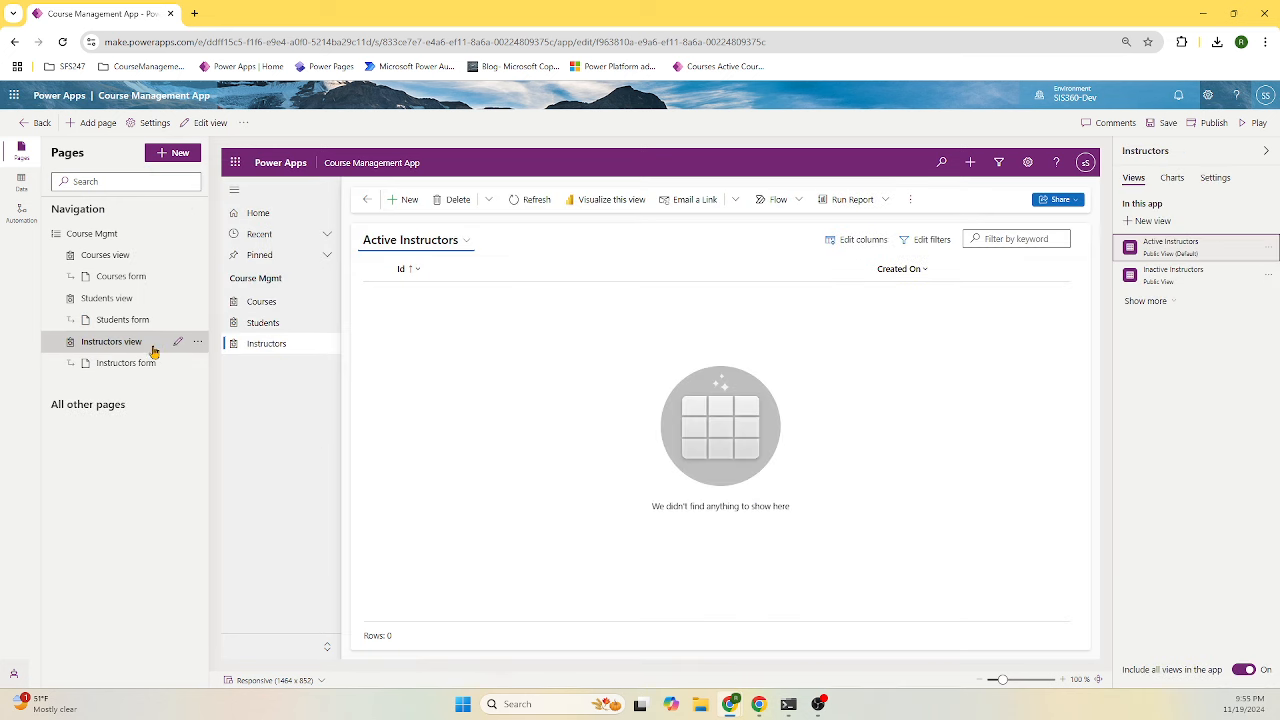
pyautogui.click(177, 344)
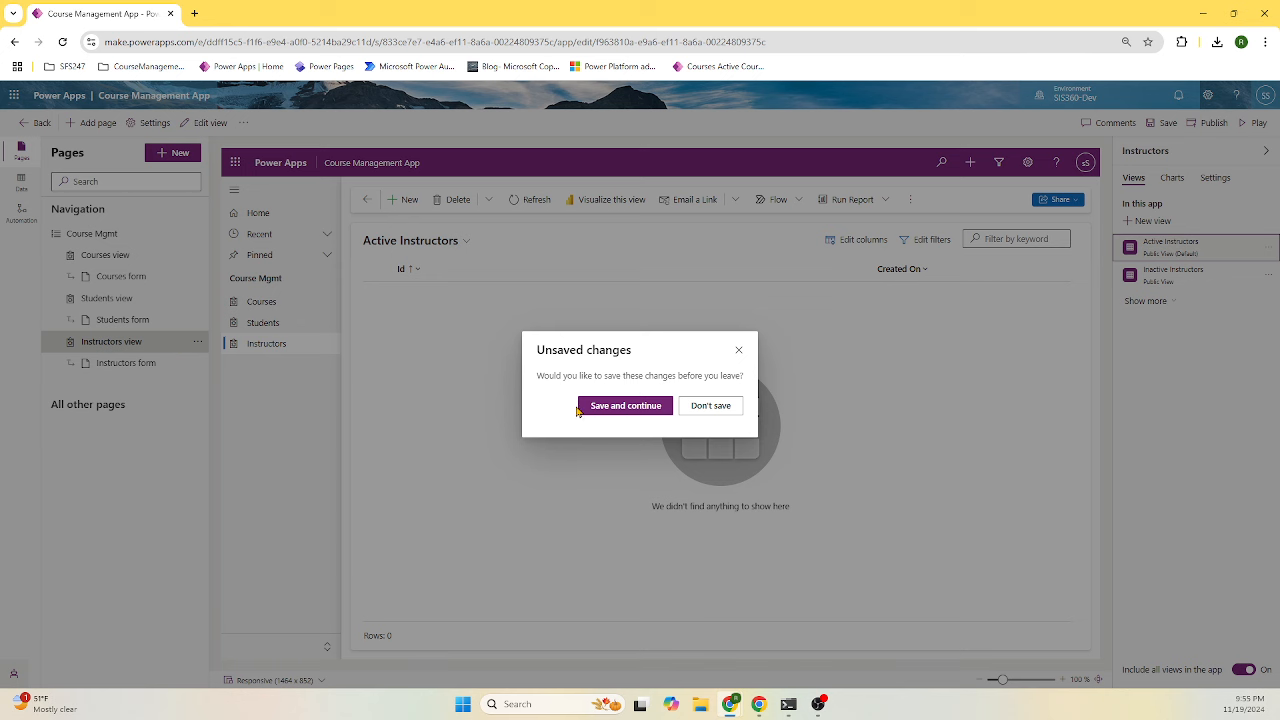
# - Remove Created On and add CourseID, Email, Name, Owner, Phone and Specialization columns to the view
pyautogui.click(580, 410)
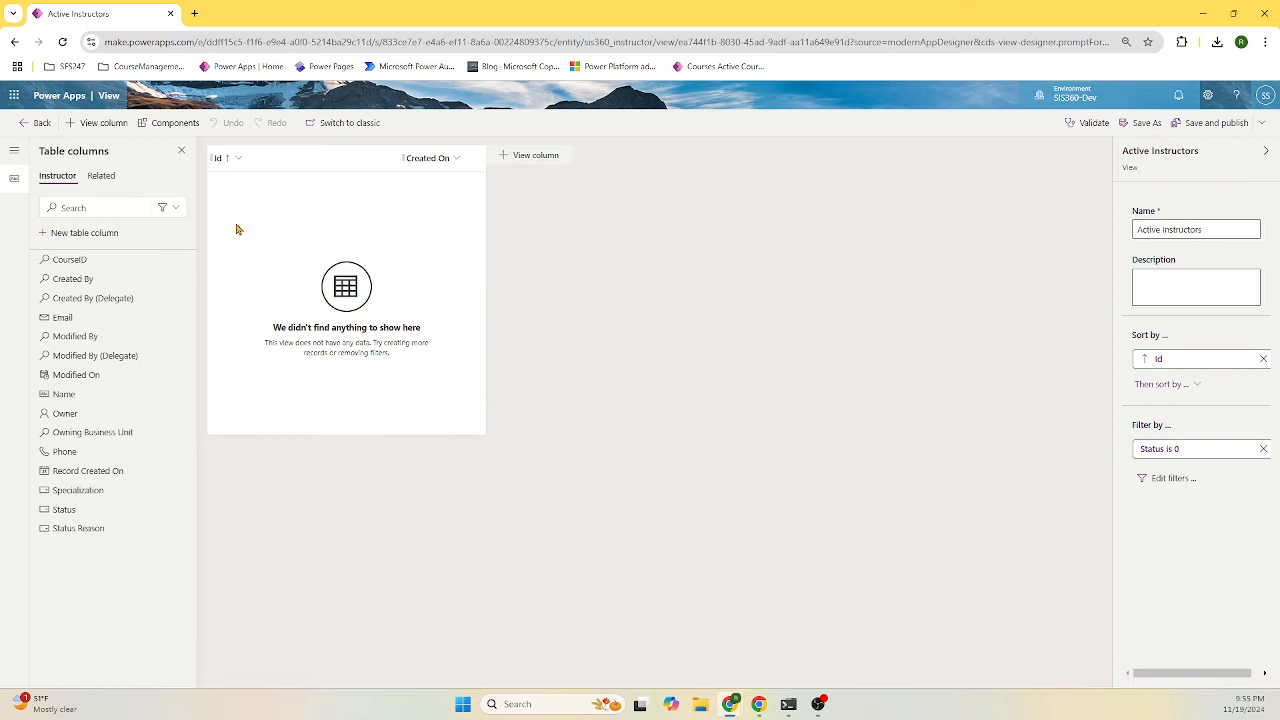
pyautogui.click(458, 158)
pyautogui.click(447, 372)
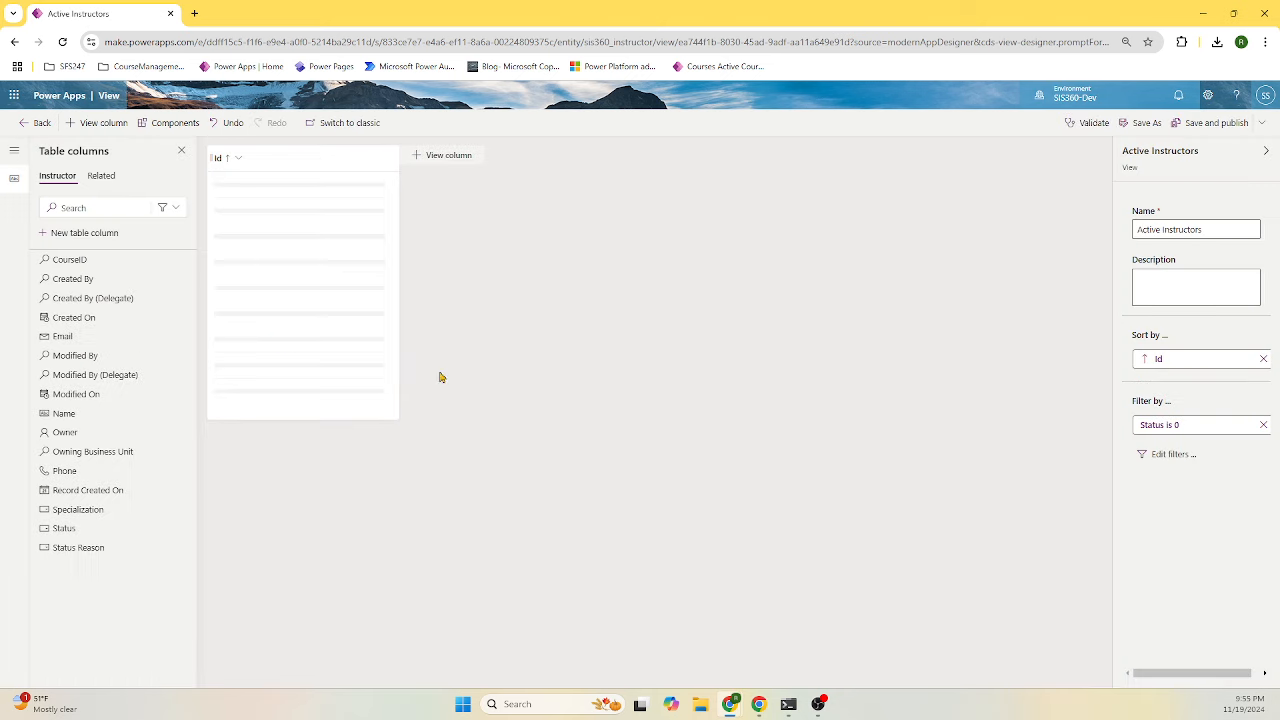
pyautogui.click(97, 263)
pyautogui.click(136, 317)
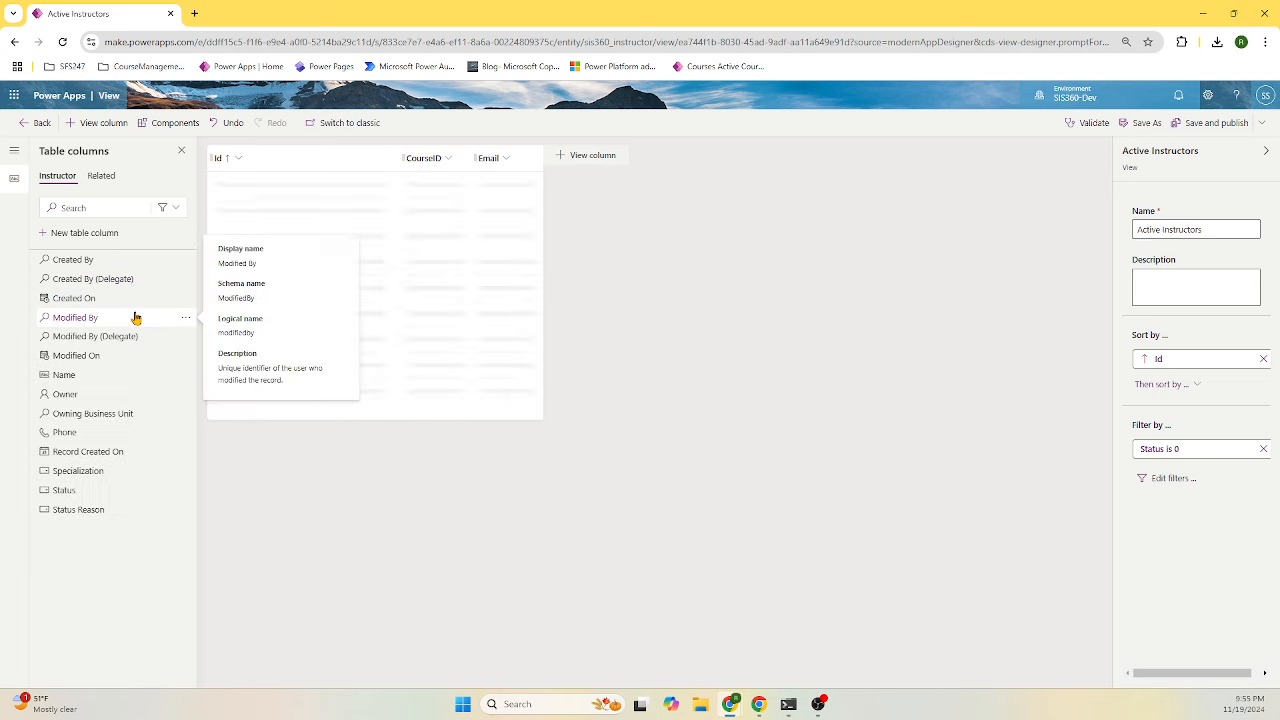
pyautogui.click(118, 375)
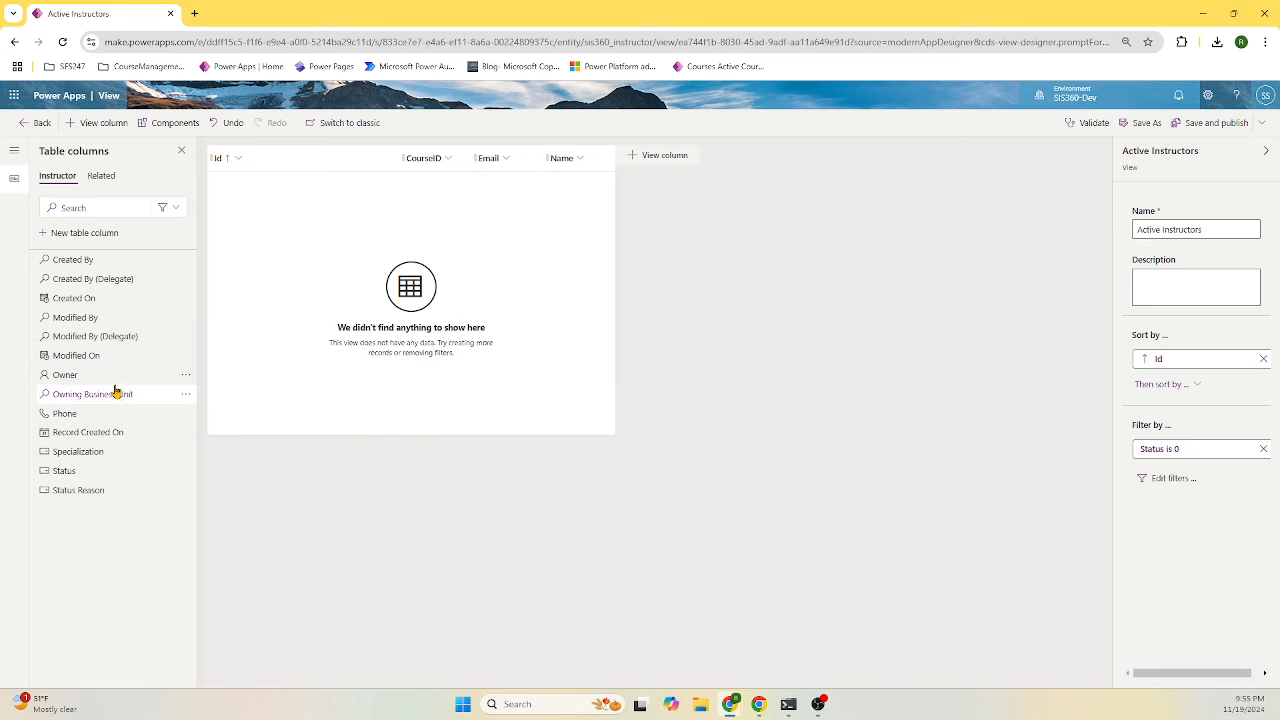
pyautogui.click(114, 378)
pyautogui.click(113, 396)
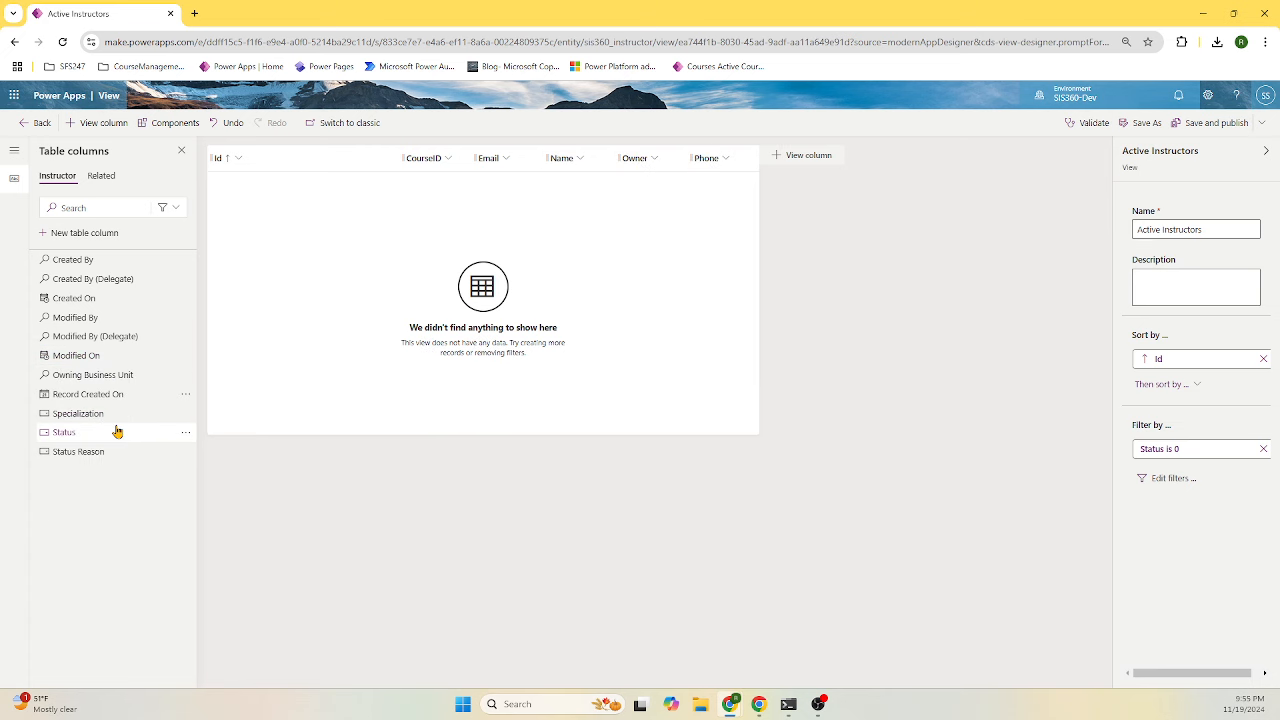
pyautogui.click(120, 414)
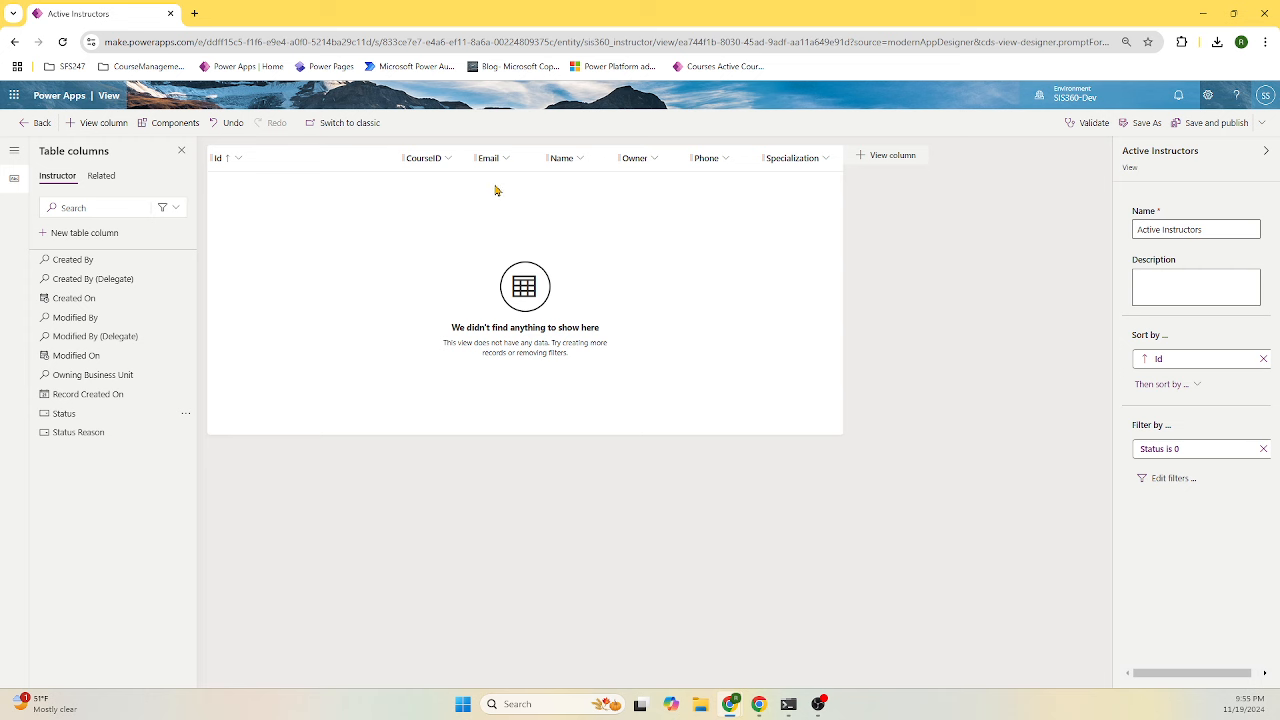
# - Place Name after Id and Specialization before CourseID, narrow Id, and publish the view
pyautogui.moveTo(554, 166); pyautogui.dragTo(354, 170)
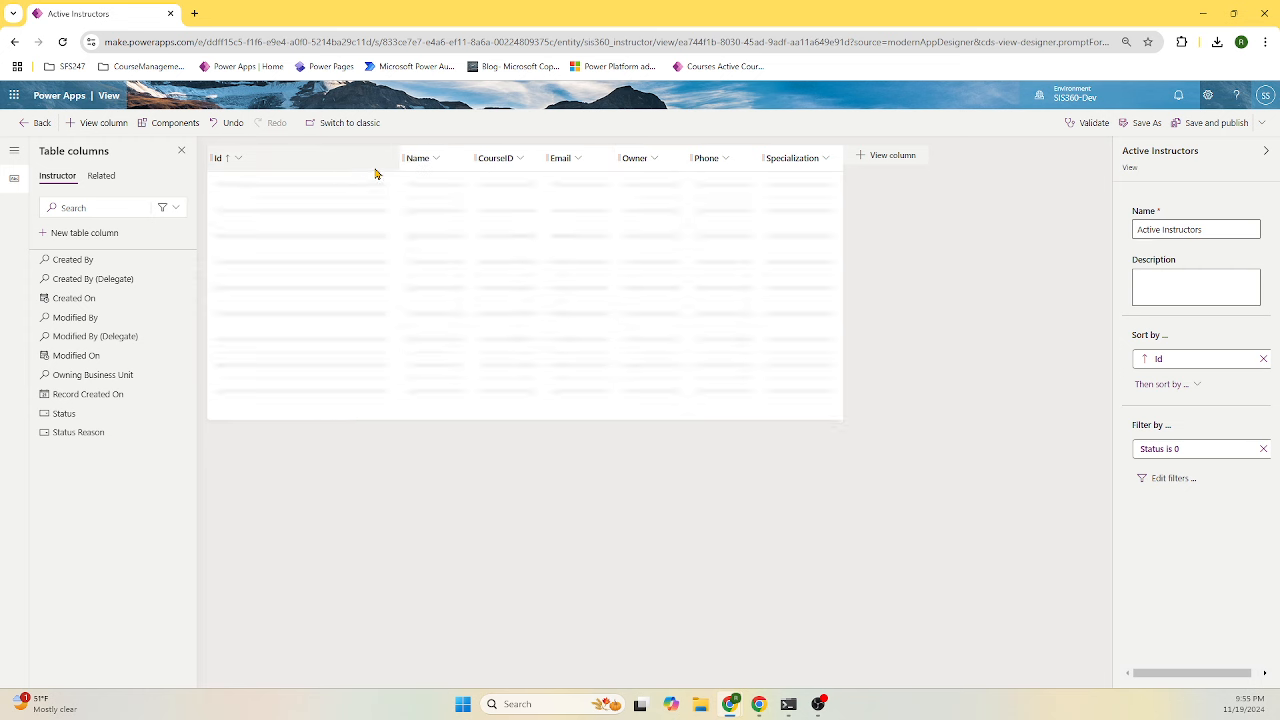
pyautogui.moveTo(523, 160); pyautogui.dragTo(614, 168)
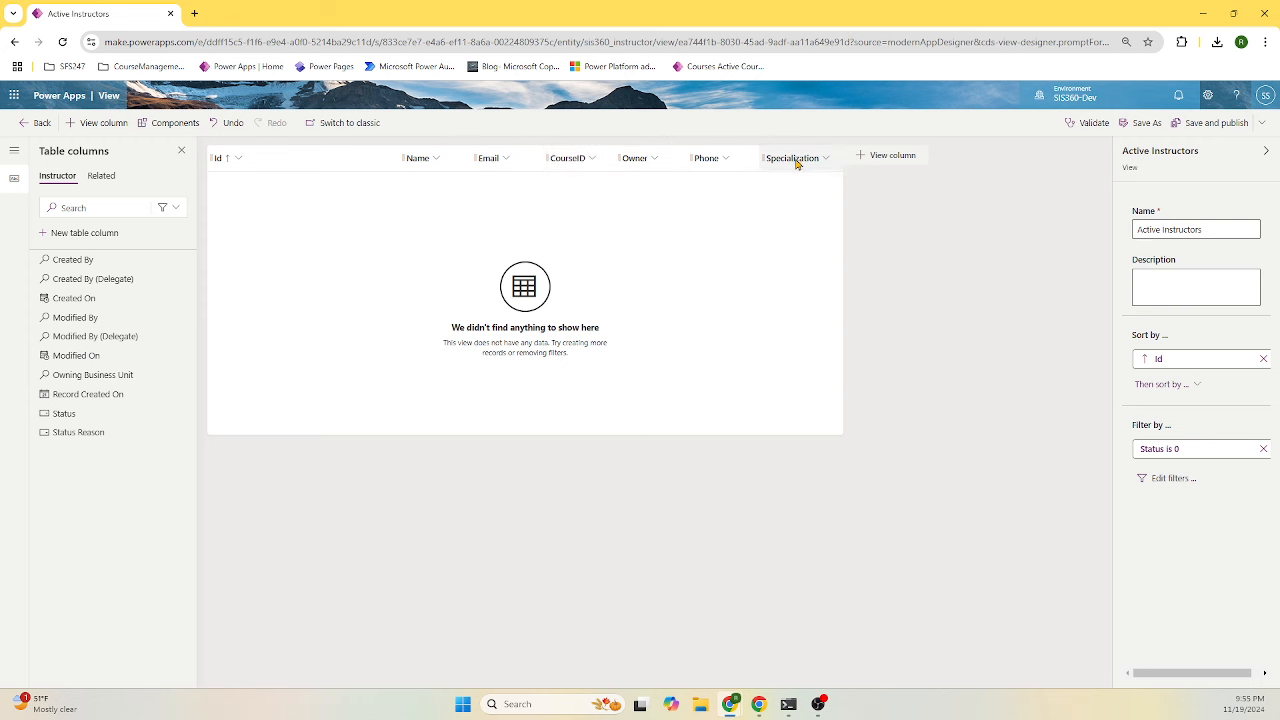
pyautogui.moveTo(797, 160); pyautogui.dragTo(551, 165)
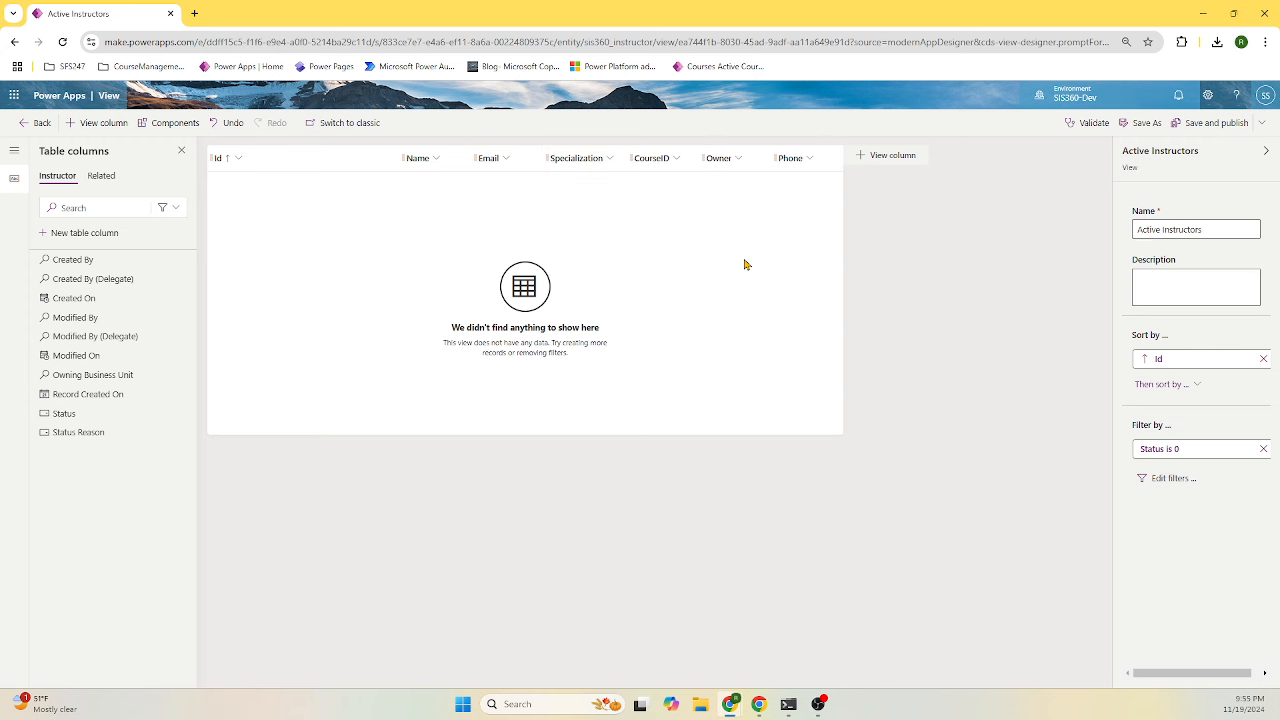
pyautogui.moveTo(399, 158); pyautogui.dragTo(340, 157)
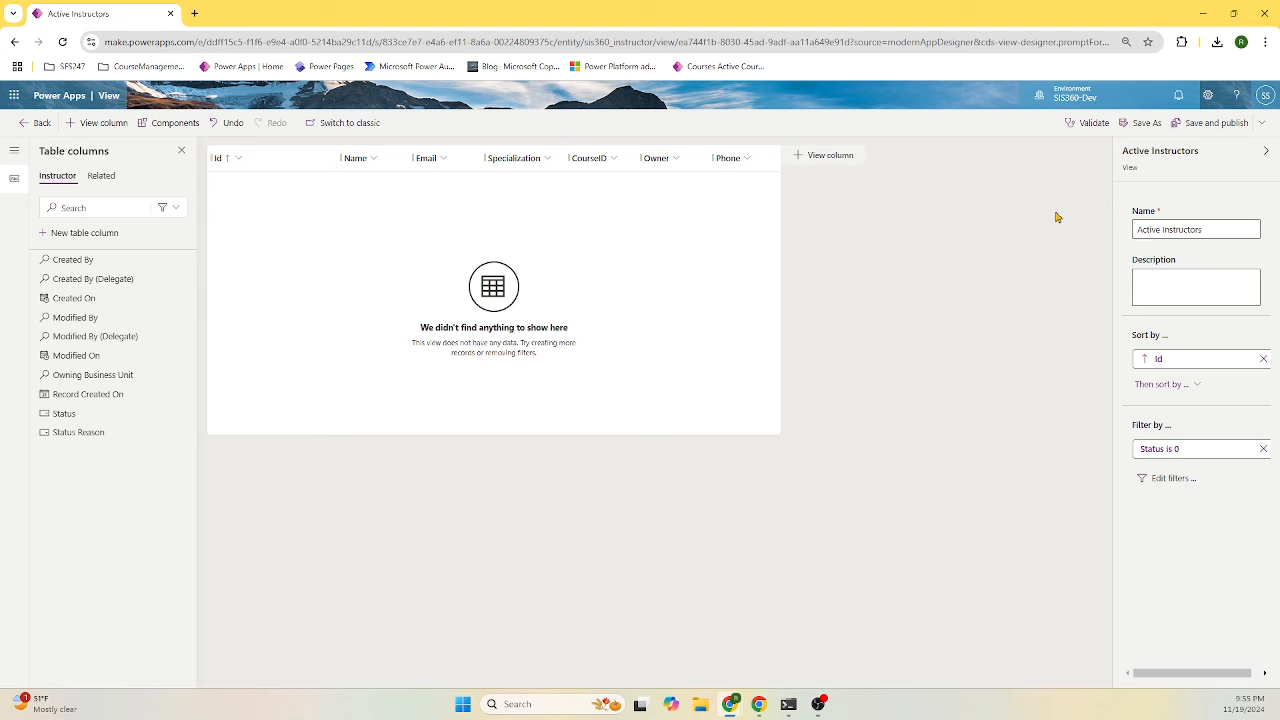
pyautogui.click(1203, 124)
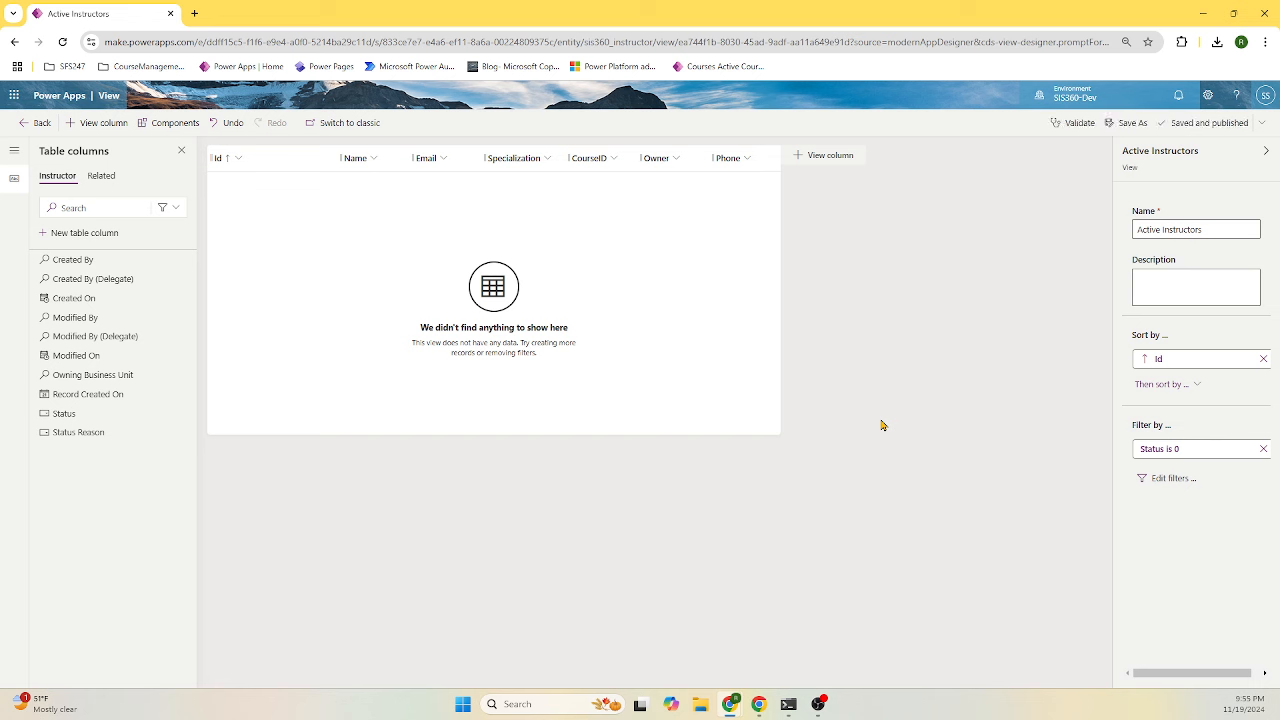
pyautogui.click(42, 123)
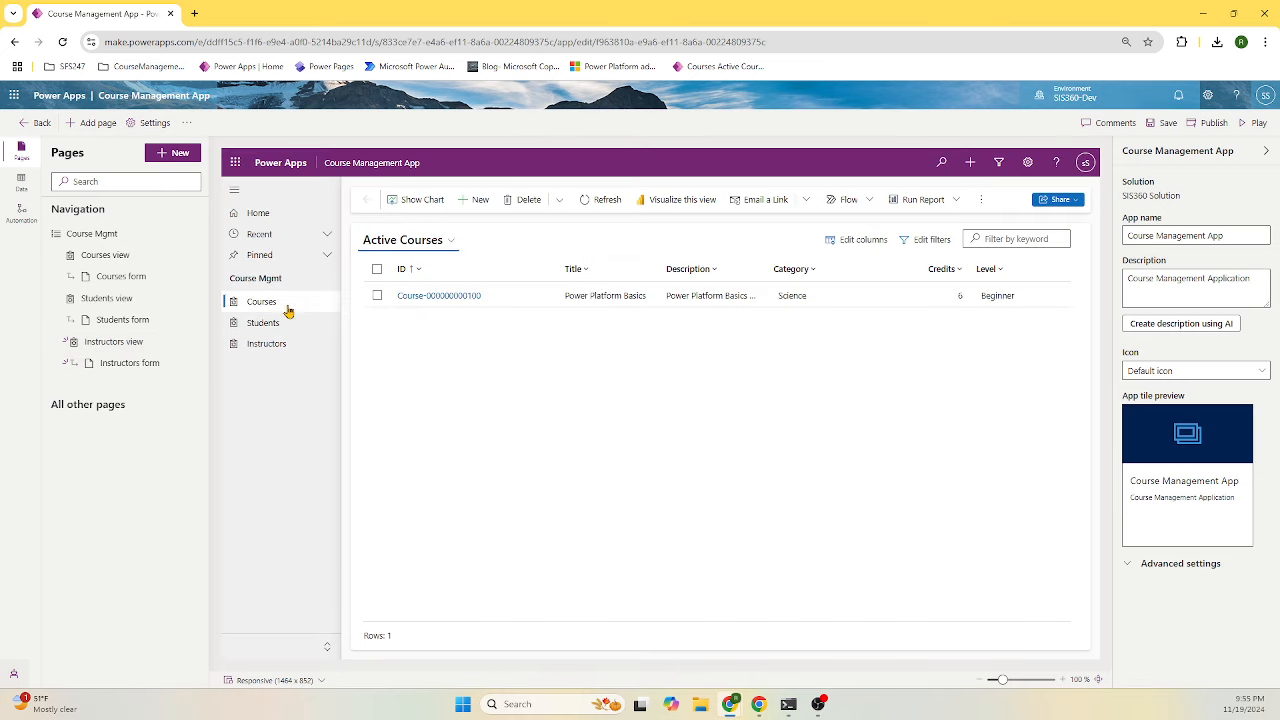
# - Preview Instructors, then open the Instructors form page for editing after saving app changes
pyautogui.click(272, 345)
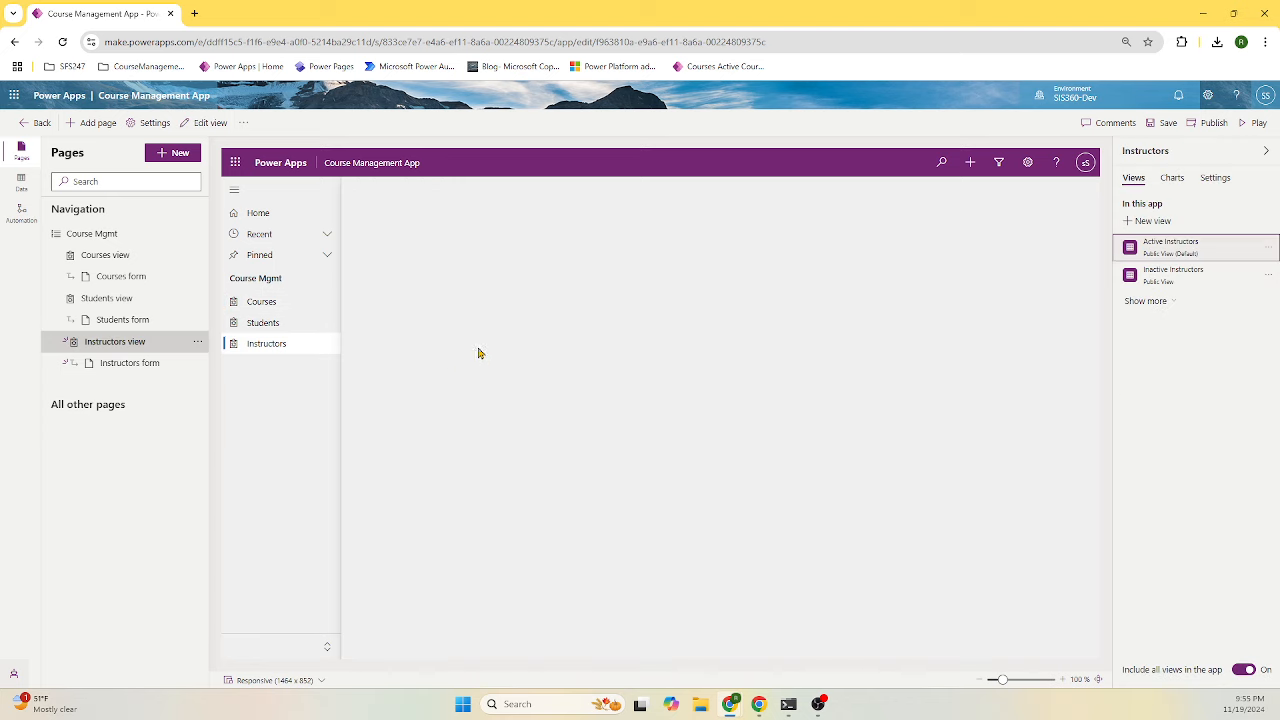
pyautogui.click(143, 363)
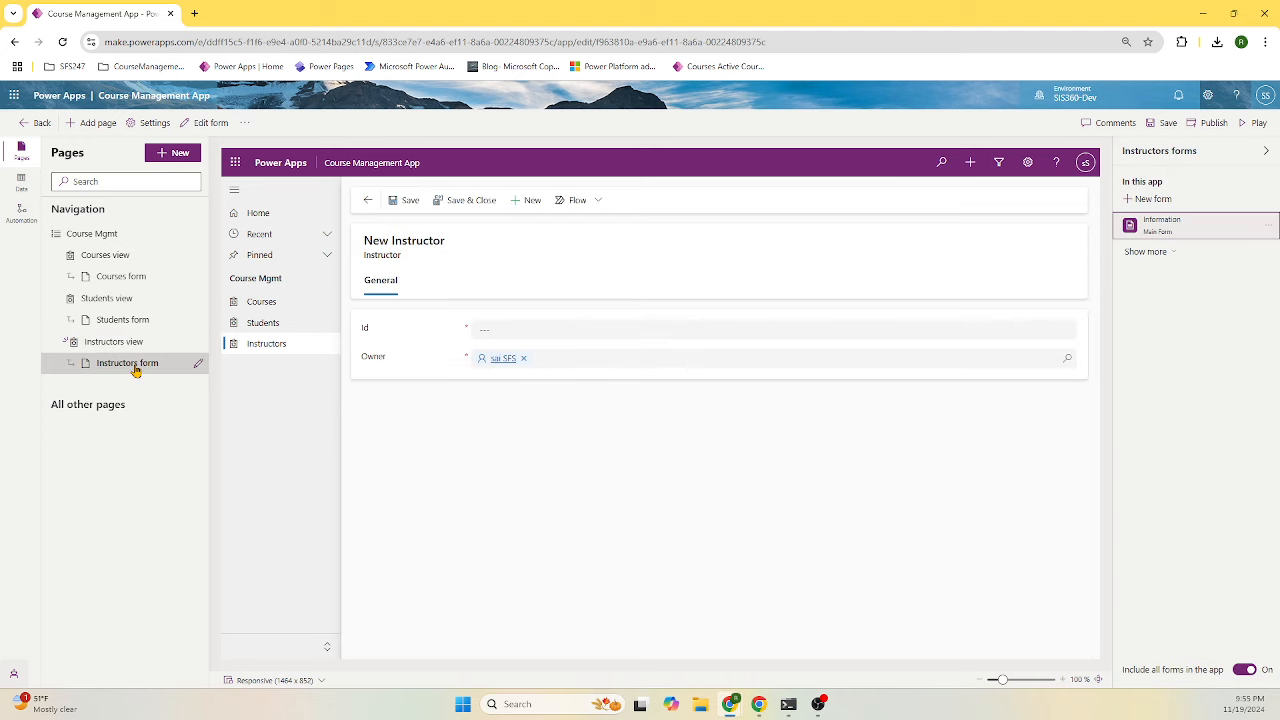
pyautogui.click(197, 365)
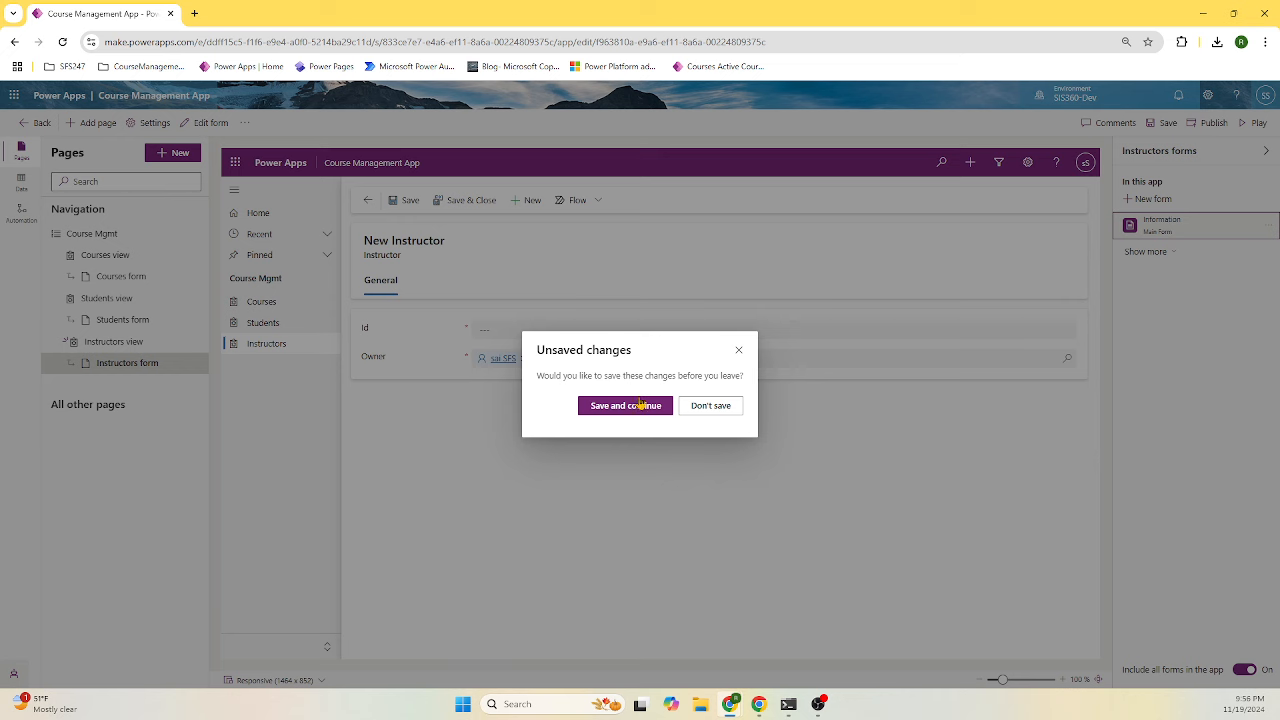
pyautogui.click(628, 404)
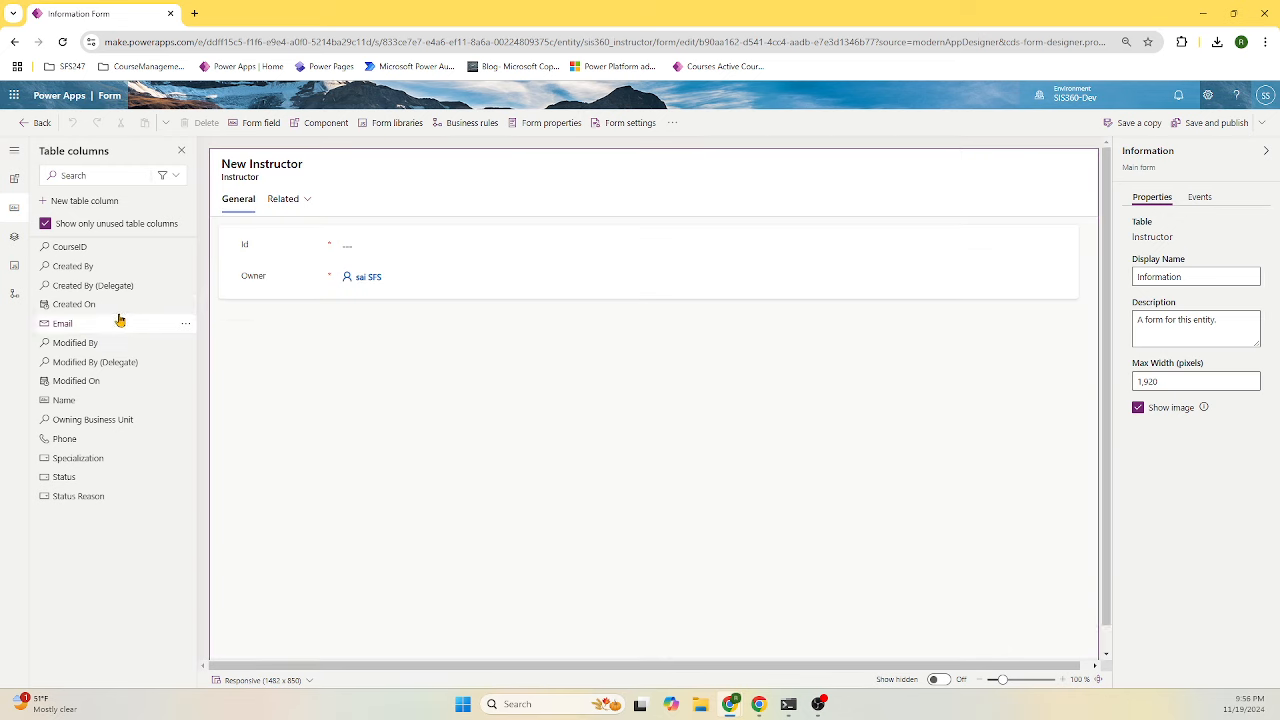
# - Add the Name, Email, Phone, CourseID and Specialization columns to the Instructor form
pyautogui.click(288, 251)
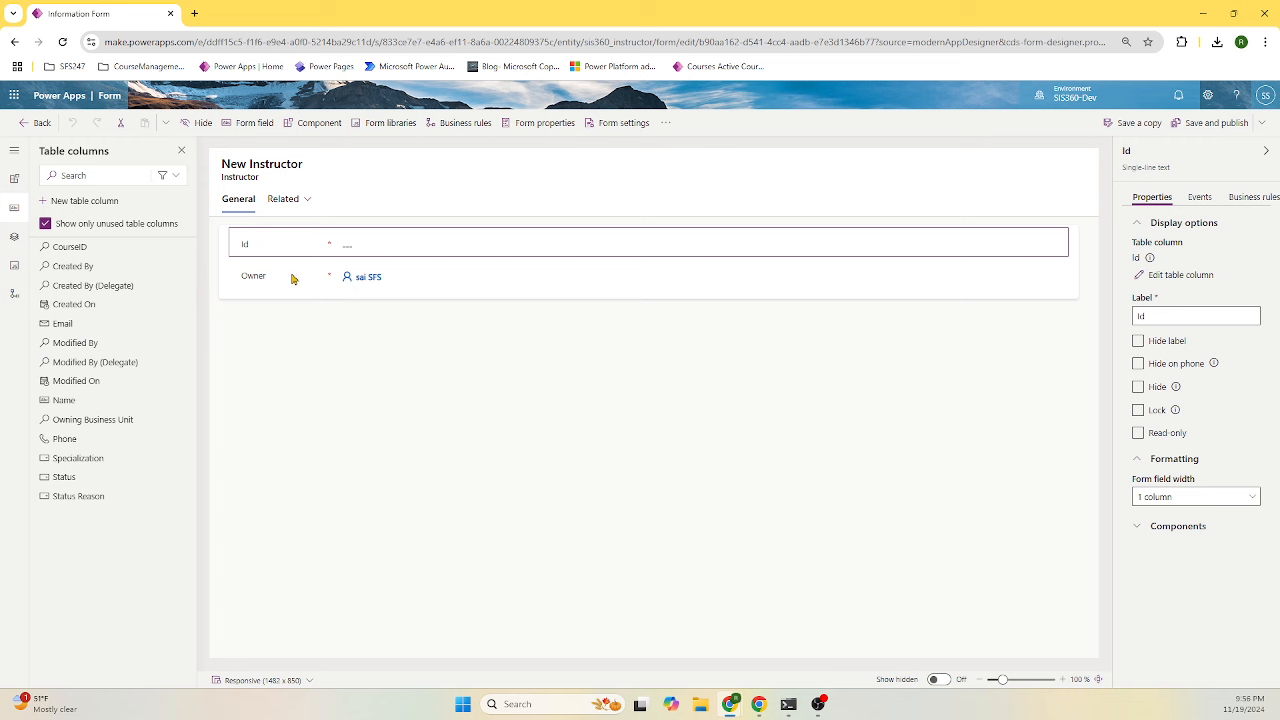
pyautogui.click(63, 400)
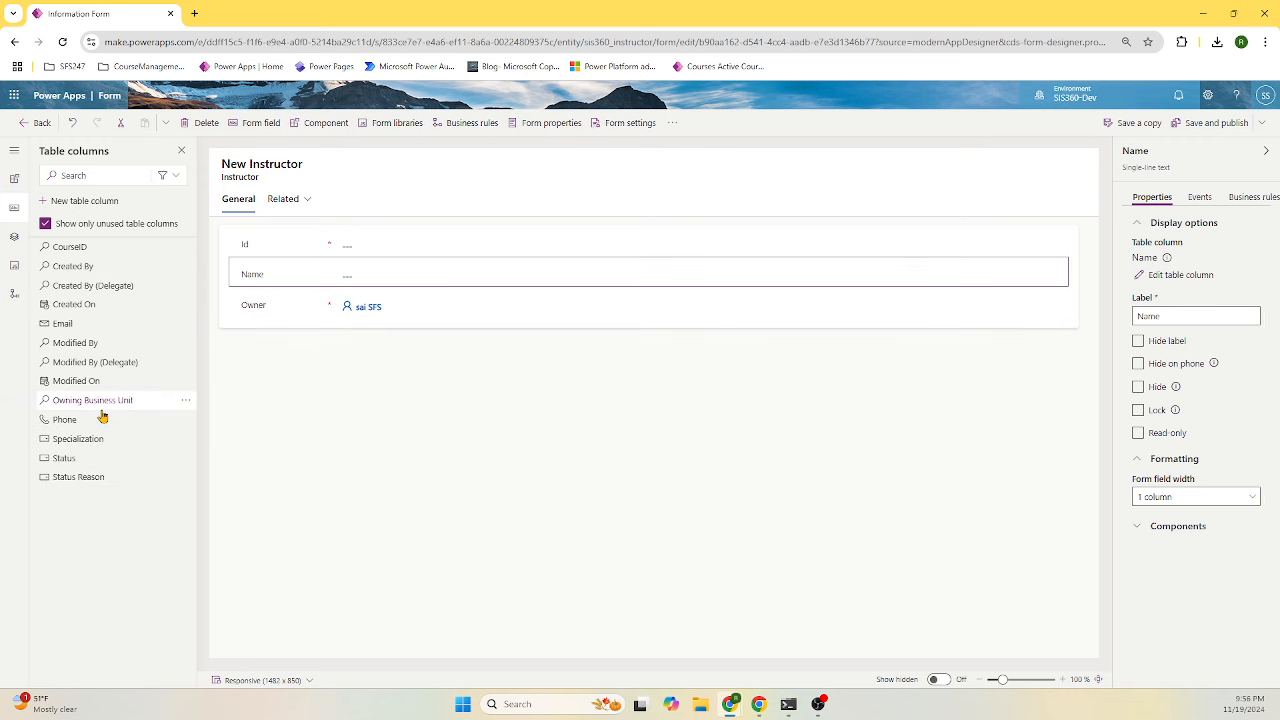
pyautogui.click(80, 326)
pyautogui.click(89, 401)
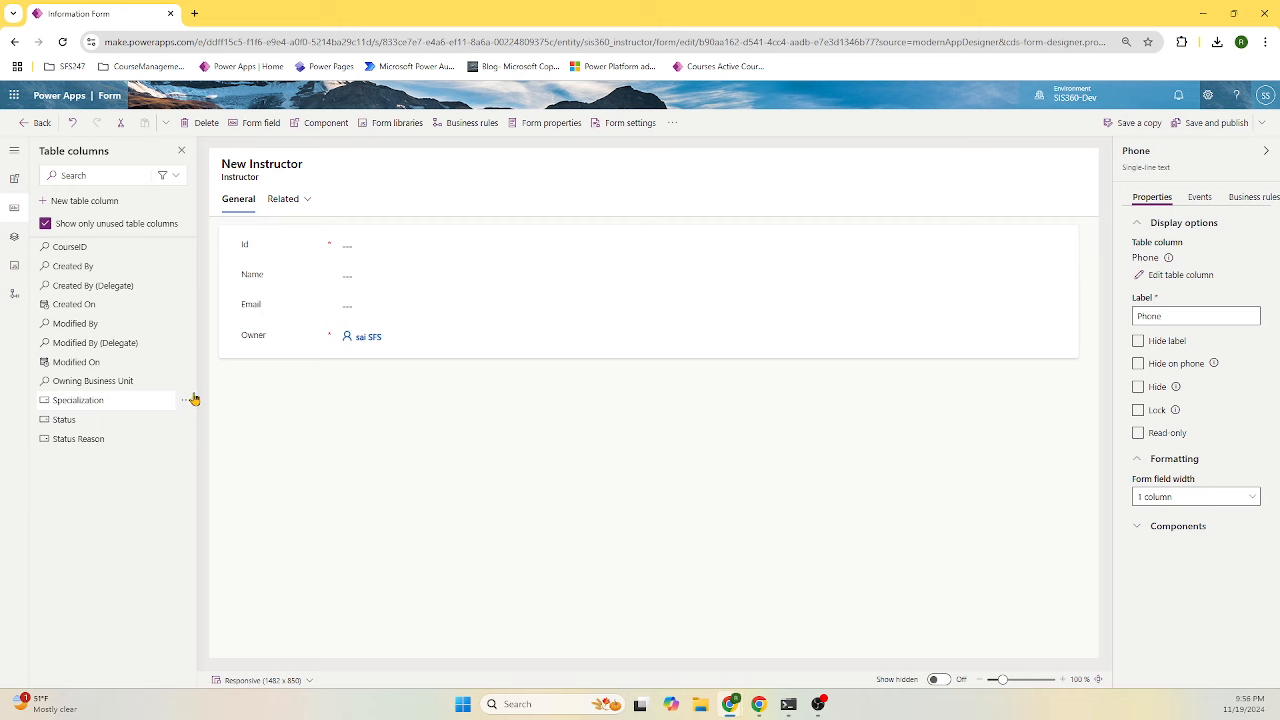
pyautogui.click(88, 252)
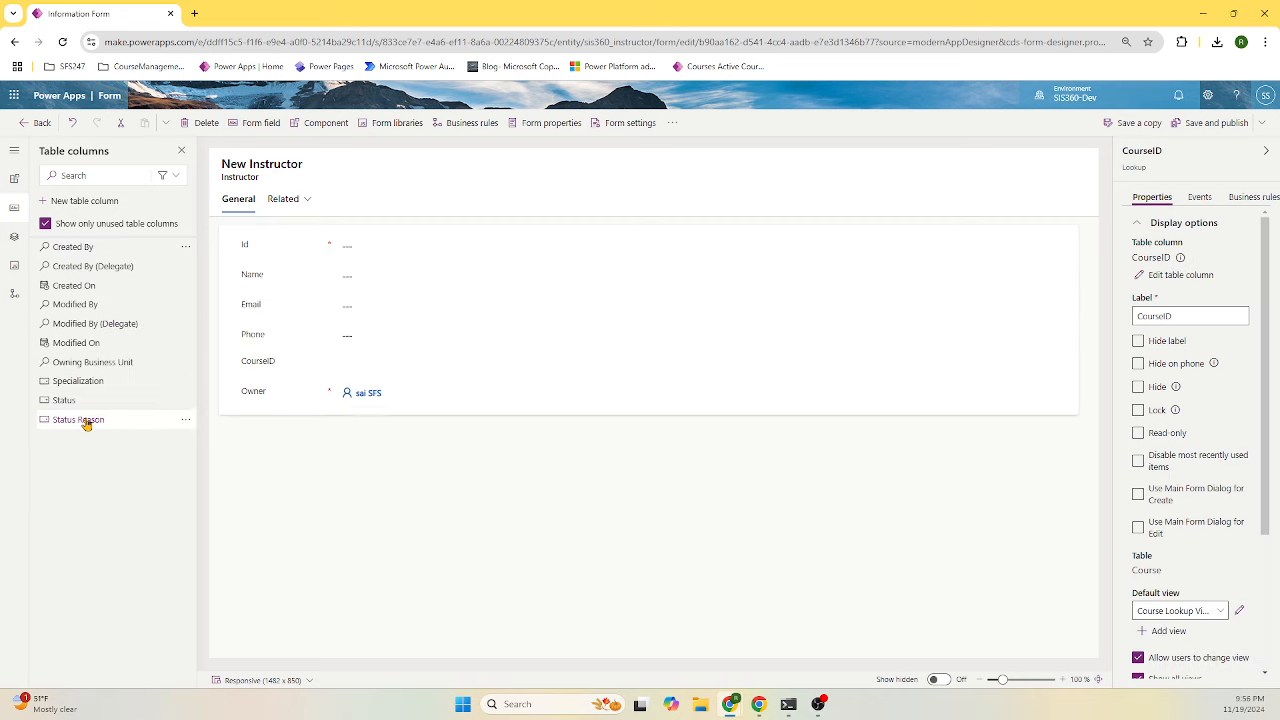
pyautogui.click(91, 386)
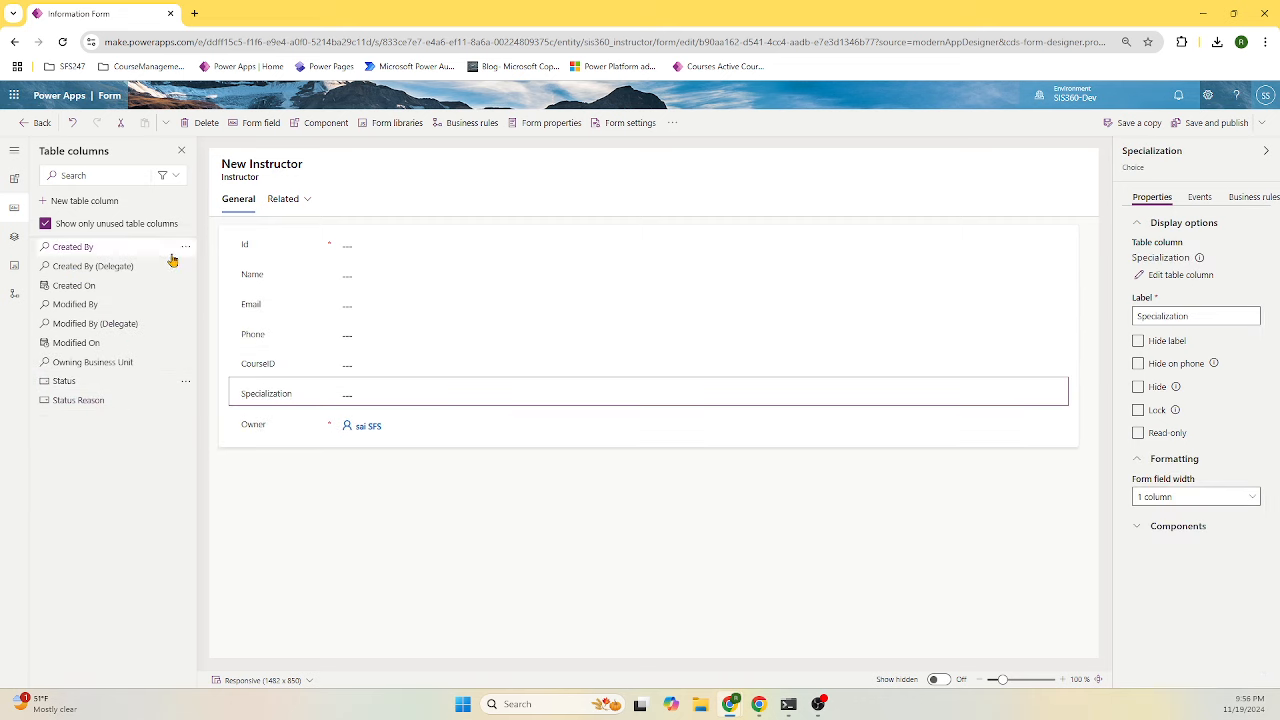
# - Hide Id and Owner, move Specialization above CourseID, and save and publish the form
pyautogui.moveTo(270, 256); pyautogui.dragTo(253, 432)
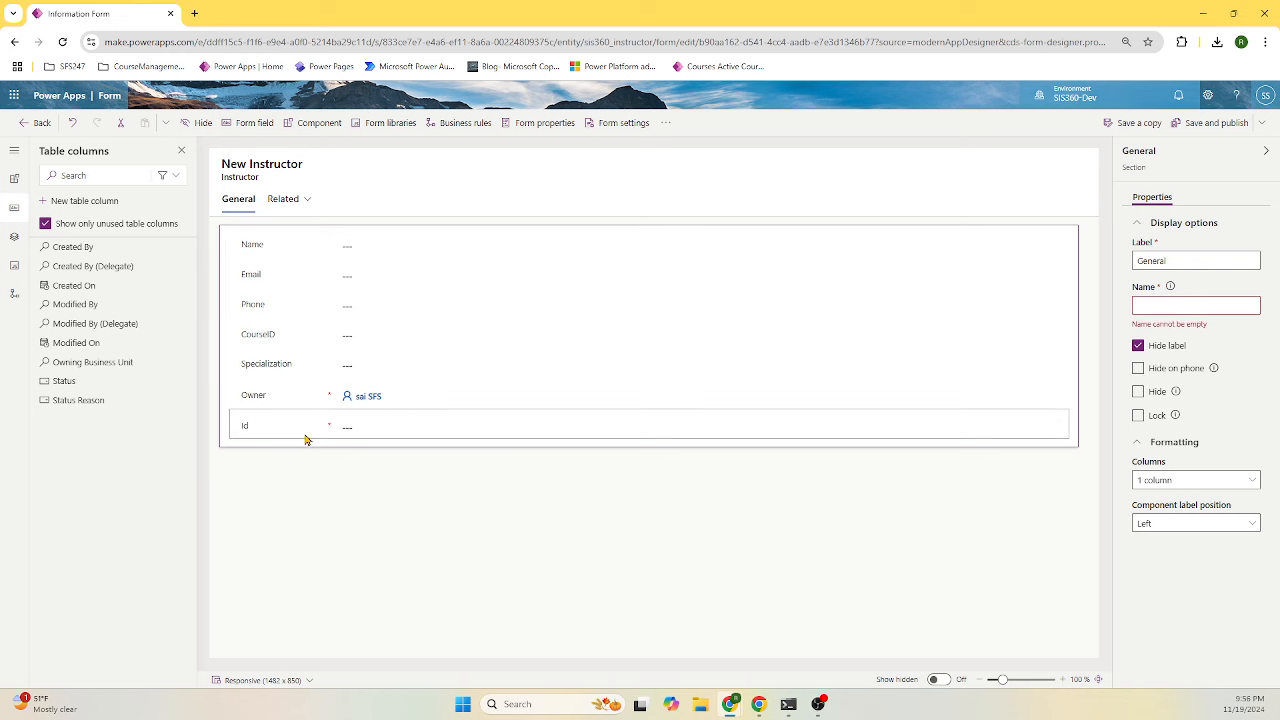
pyautogui.click(298, 428)
pyautogui.click(1158, 392)
pyautogui.click(352, 400)
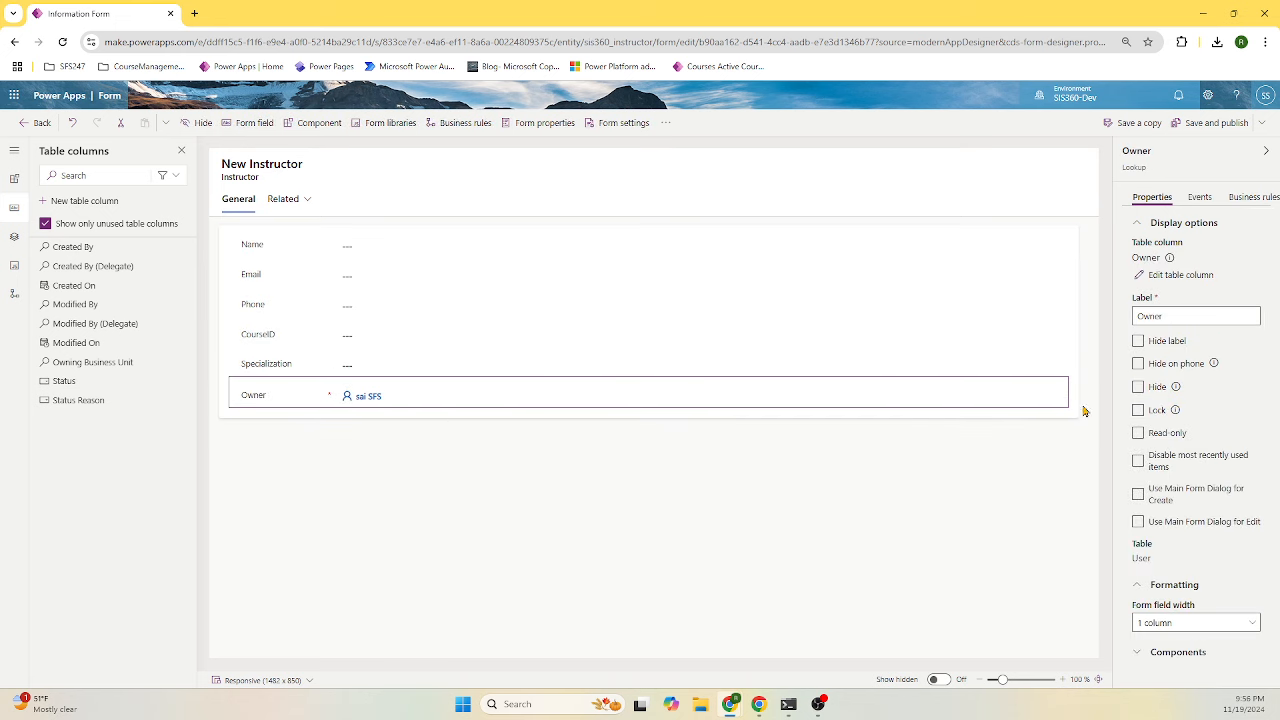
pyautogui.click(1139, 388)
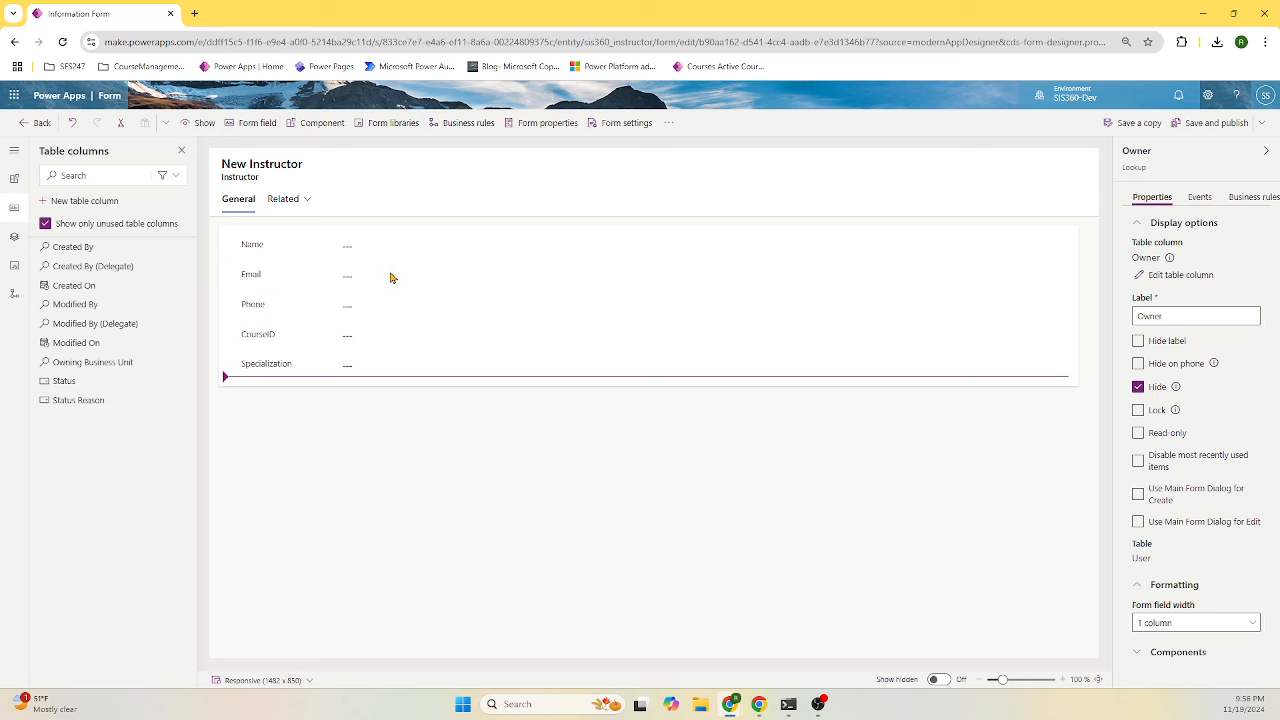
pyautogui.click(298, 365)
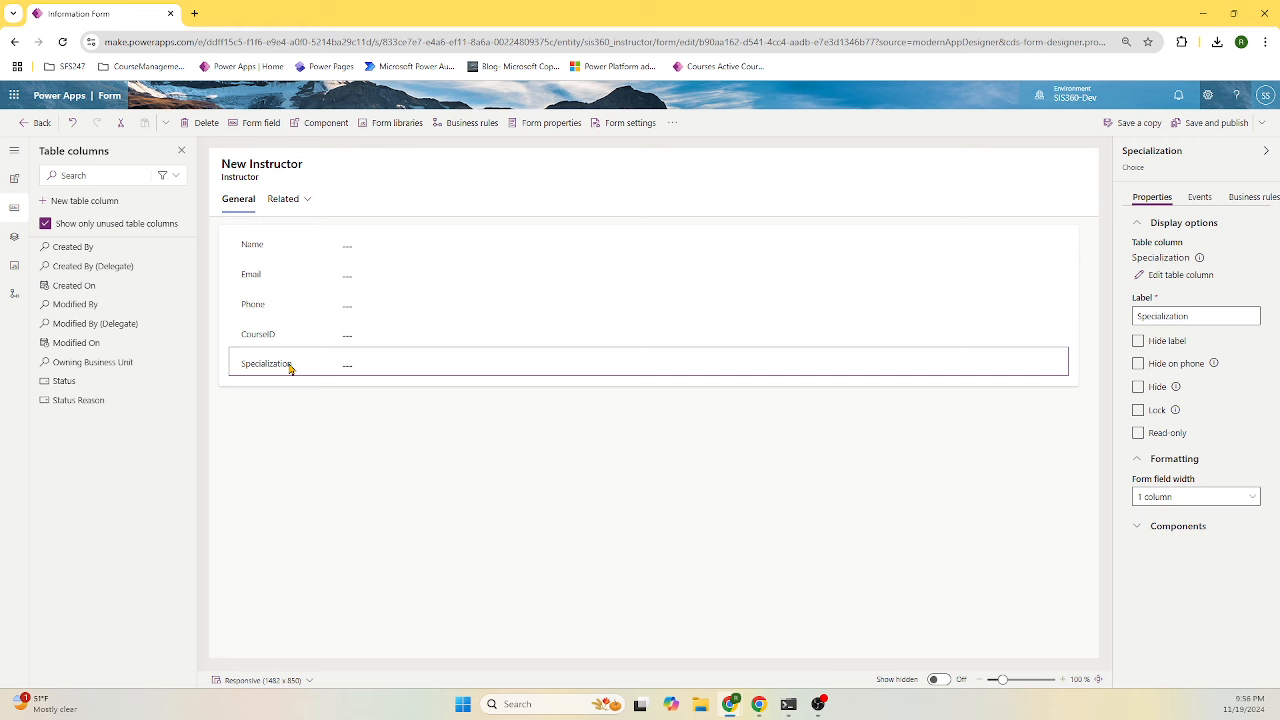
pyautogui.moveTo(289, 369); pyautogui.dragTo(290, 336)
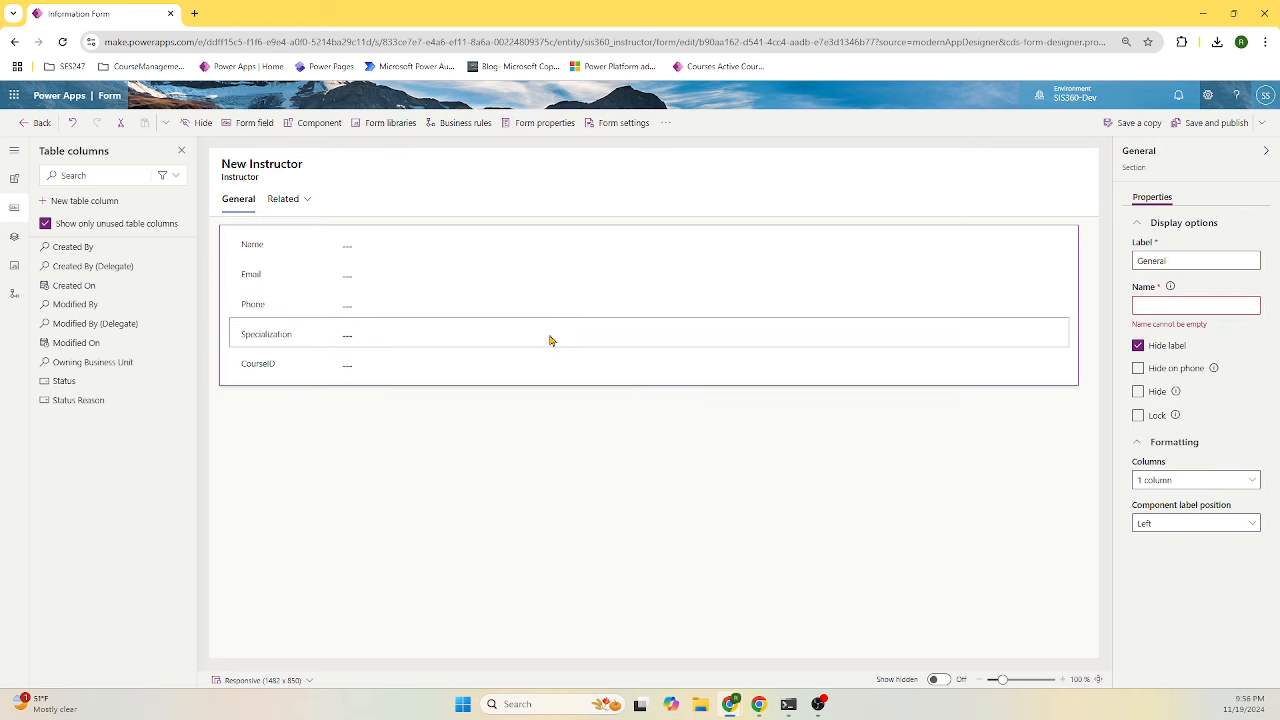
pyautogui.click(1216, 124)
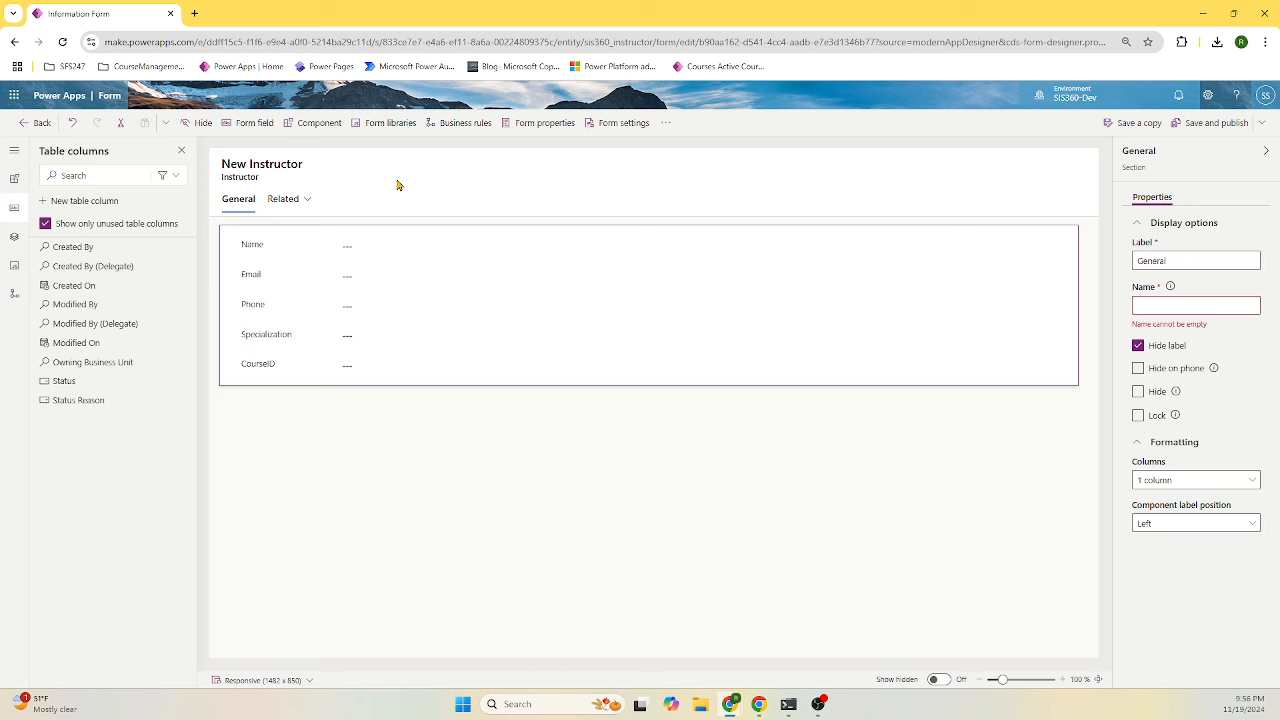
# - Return to the app designer, preview the updated Instructors form, then start a new instructor from Active Instructors
pyautogui.click(30, 128)
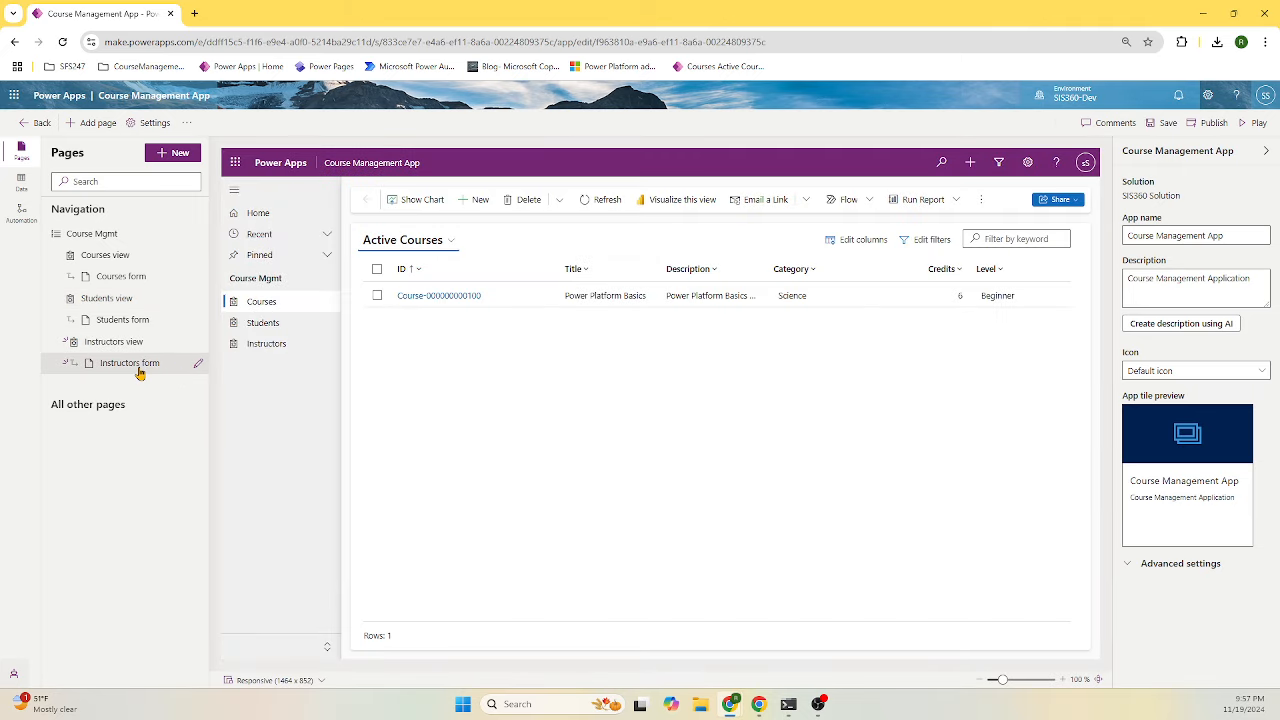
pyautogui.click(100, 366)
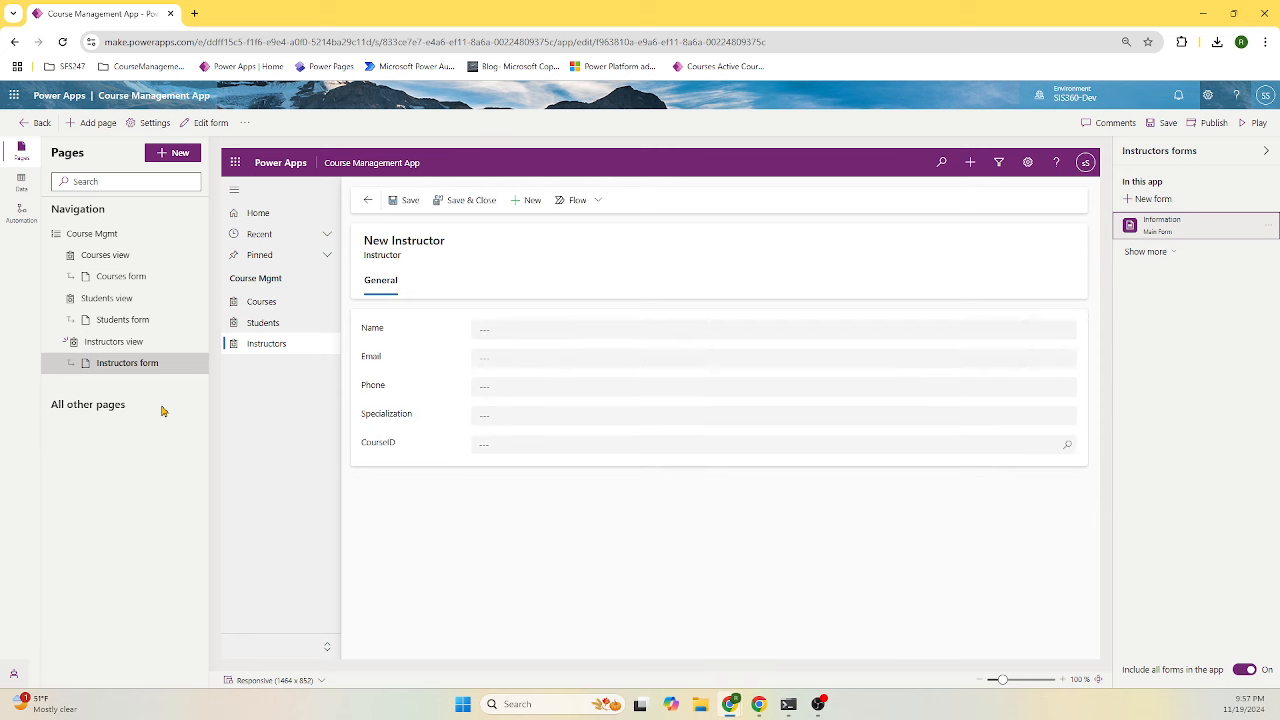
pyautogui.click(267, 345)
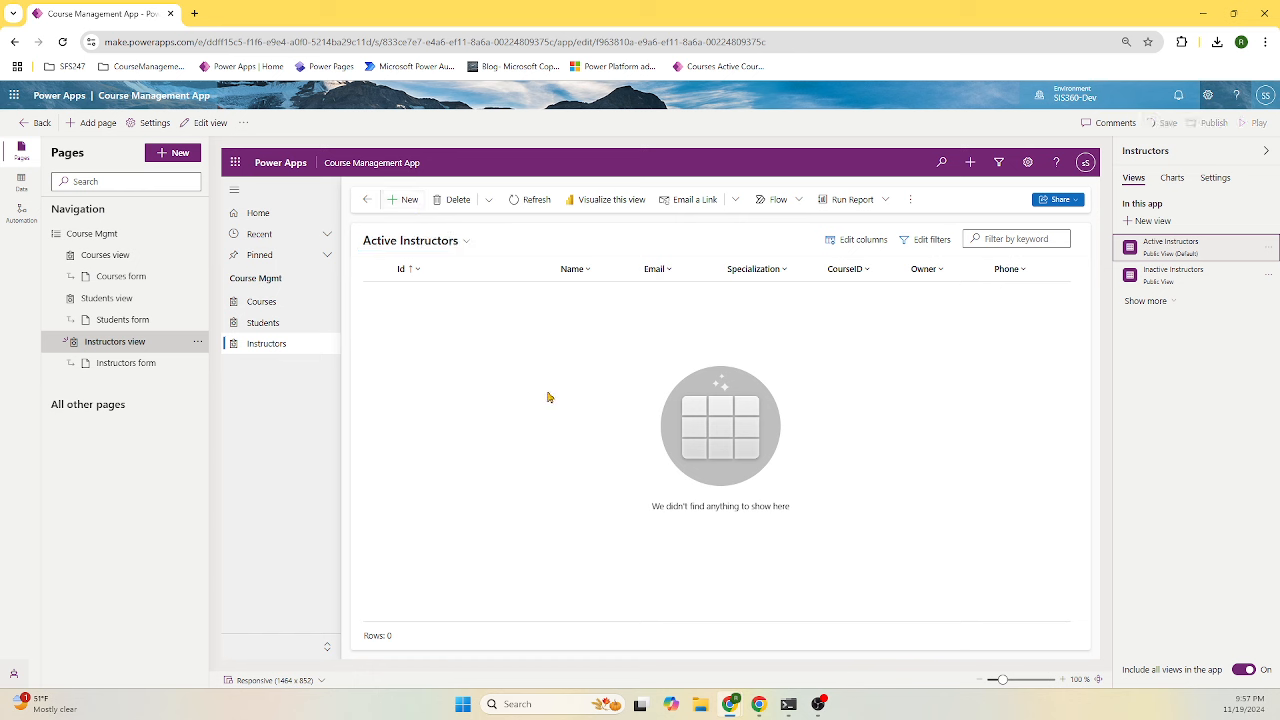
pyautogui.click(406, 201)
# - Enter the new instructor's name and e-mail and set Specialization to Technology
pyautogui.click(517, 332)
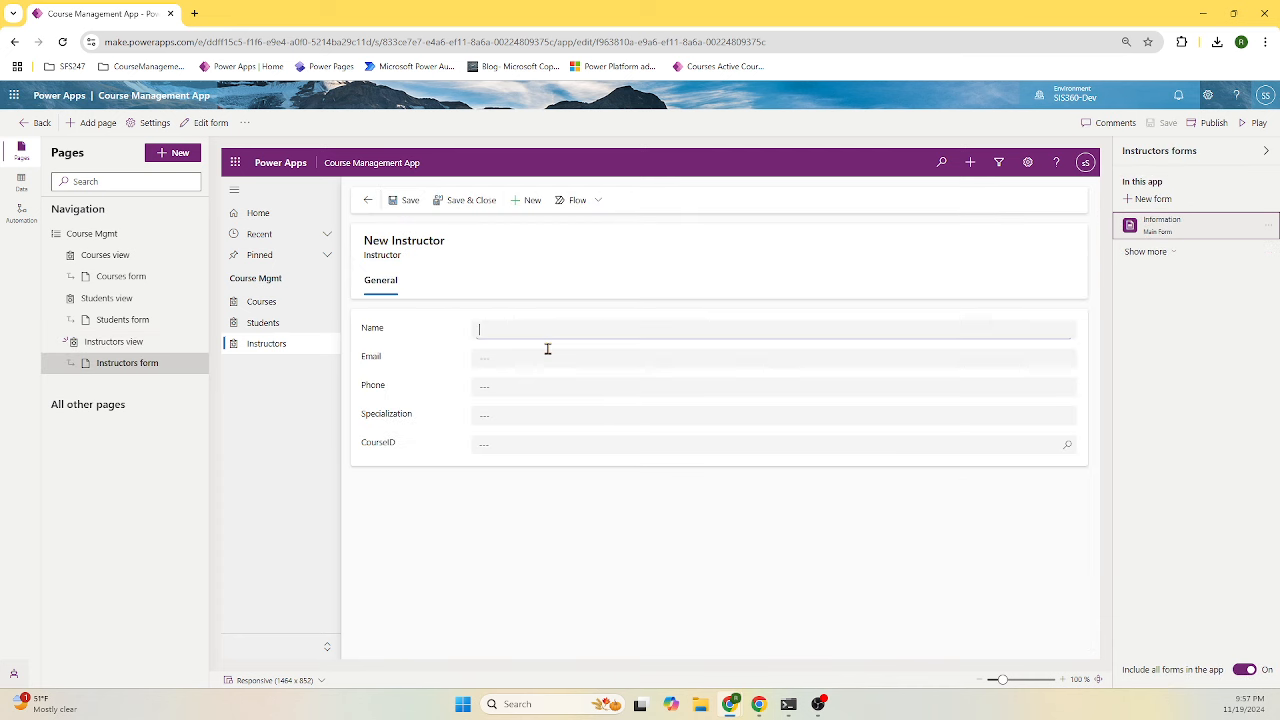
pyautogui.write('Sai')
pyautogui.press('Tab')
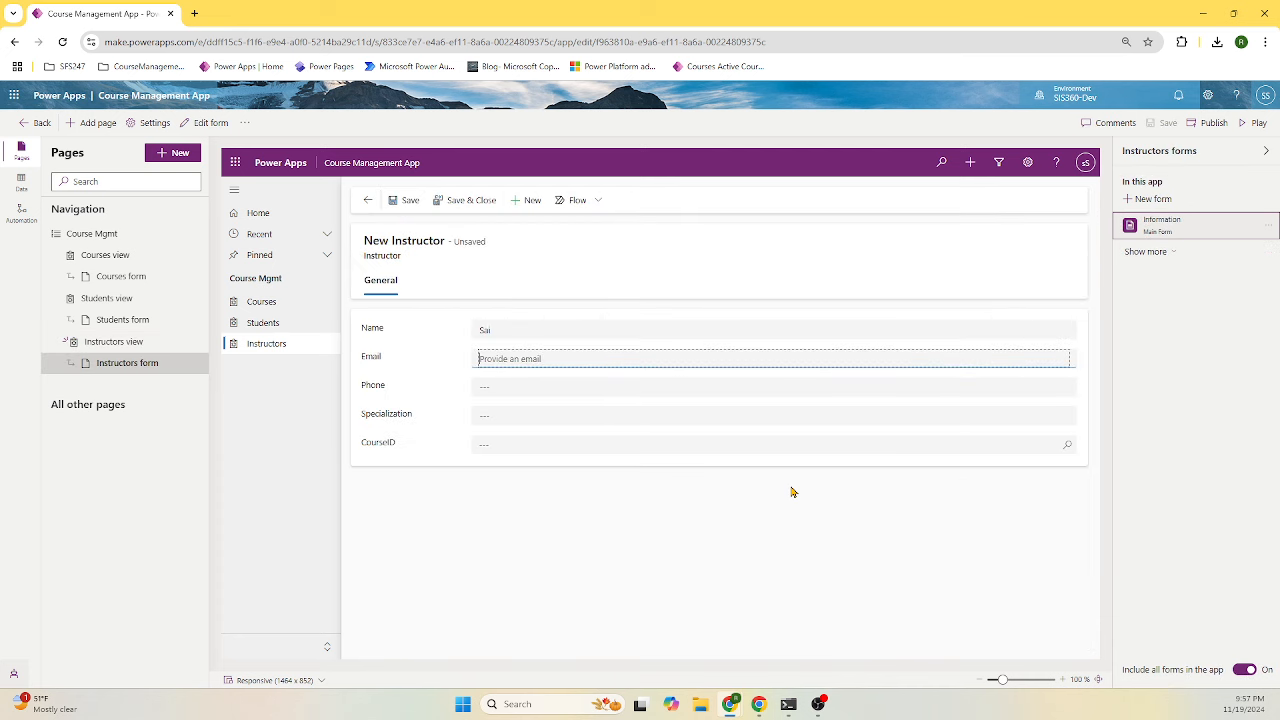
pyautogui.write('s')
pyautogui.press('BackSpace')
pyautogui.click(540, 387)
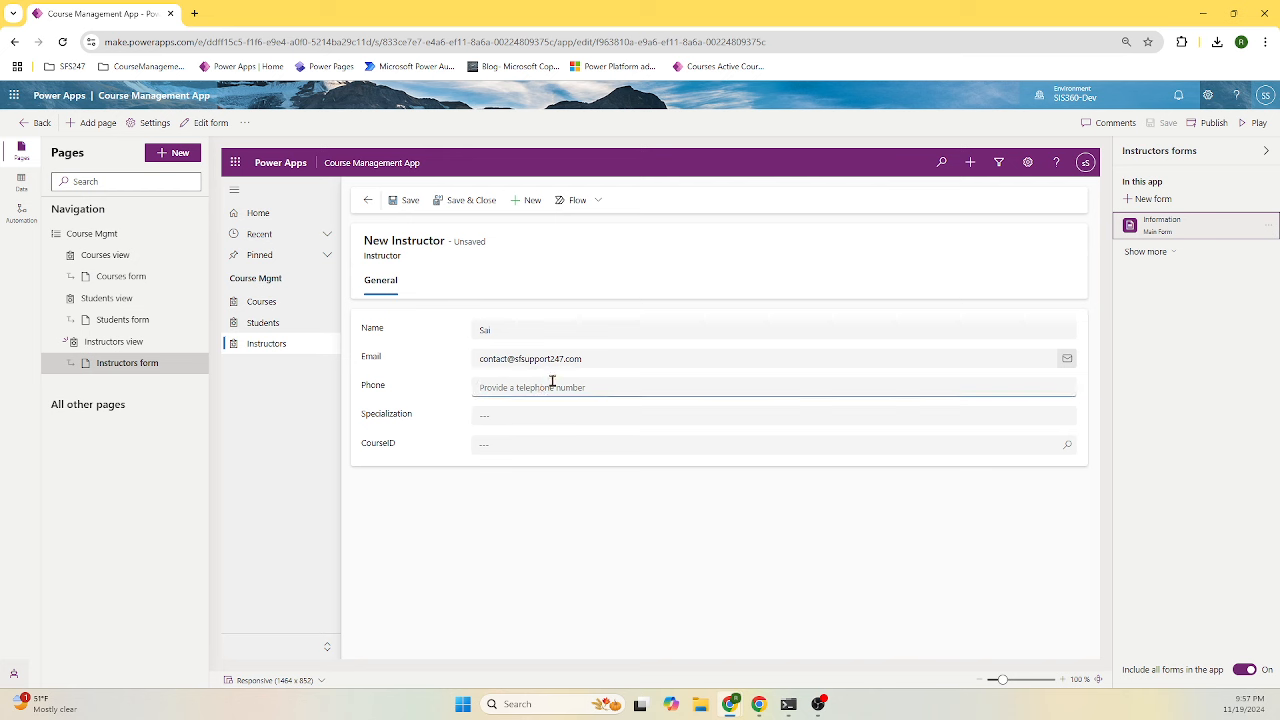
pyautogui.click(543, 416)
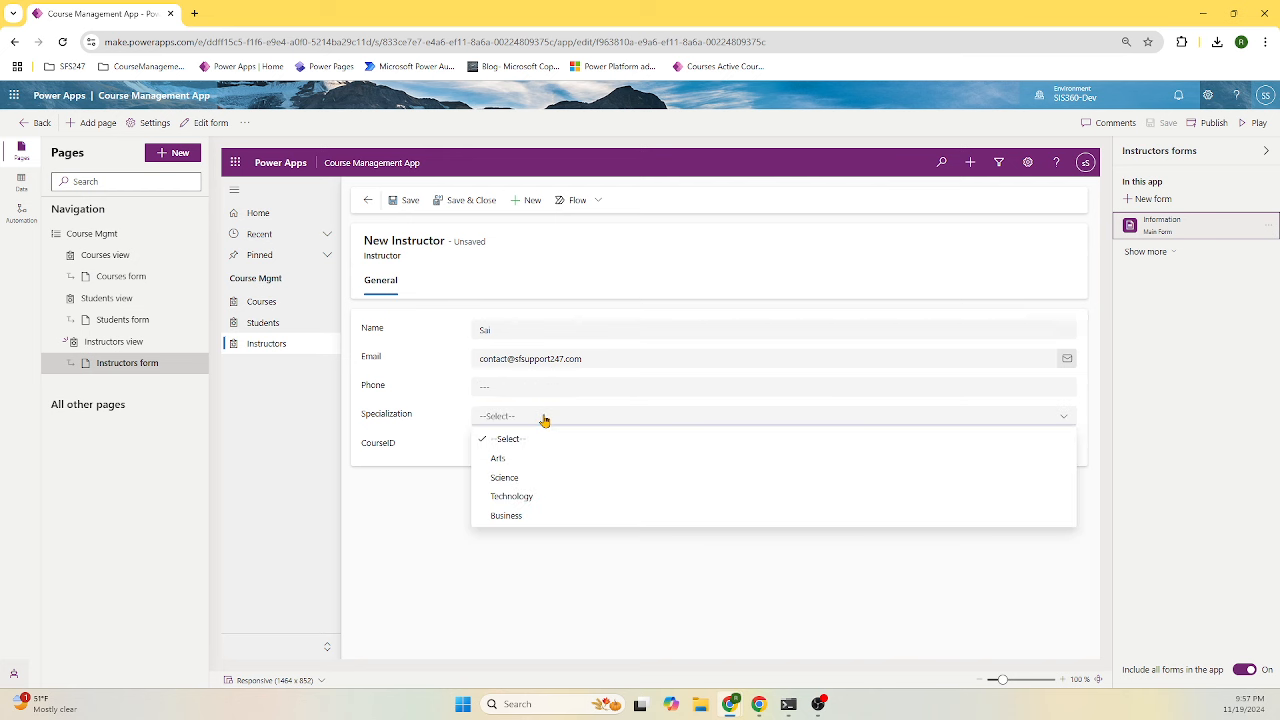
pyautogui.click(544, 500)
# - Browse the CourseID lookup without choosing a course, then publish the app
pyautogui.click(554, 447)
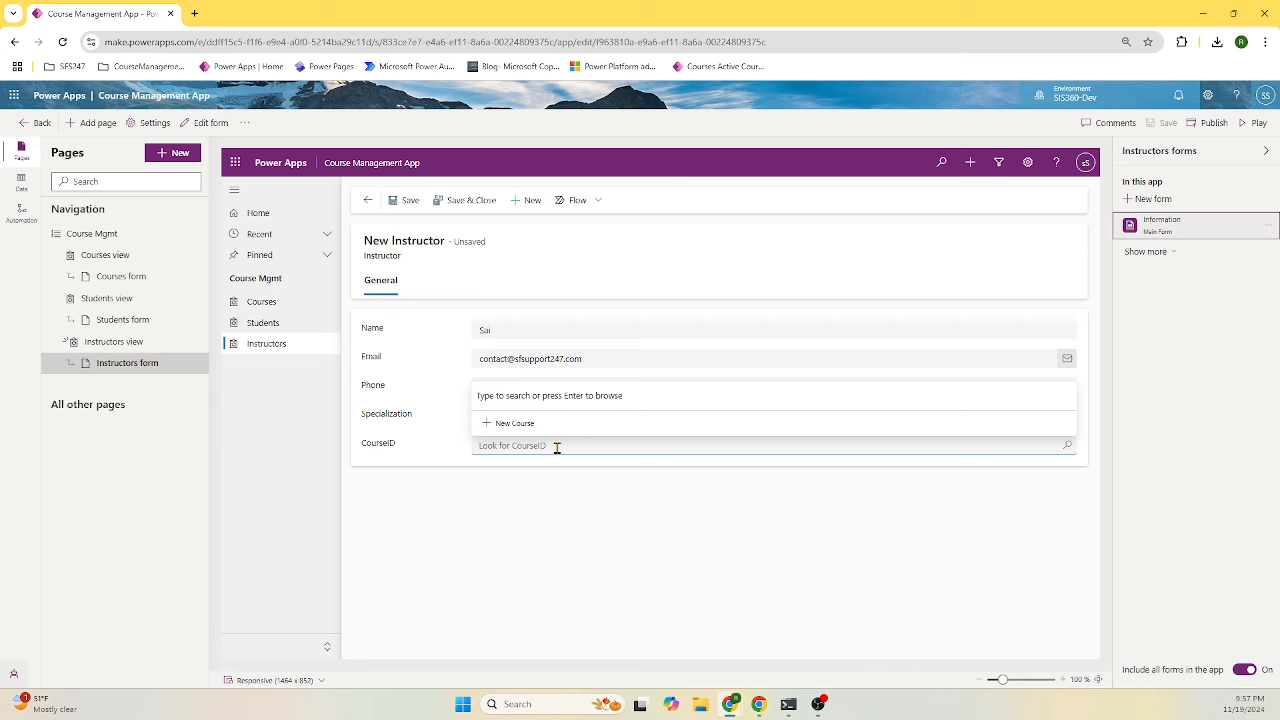
pyautogui.press('Return')
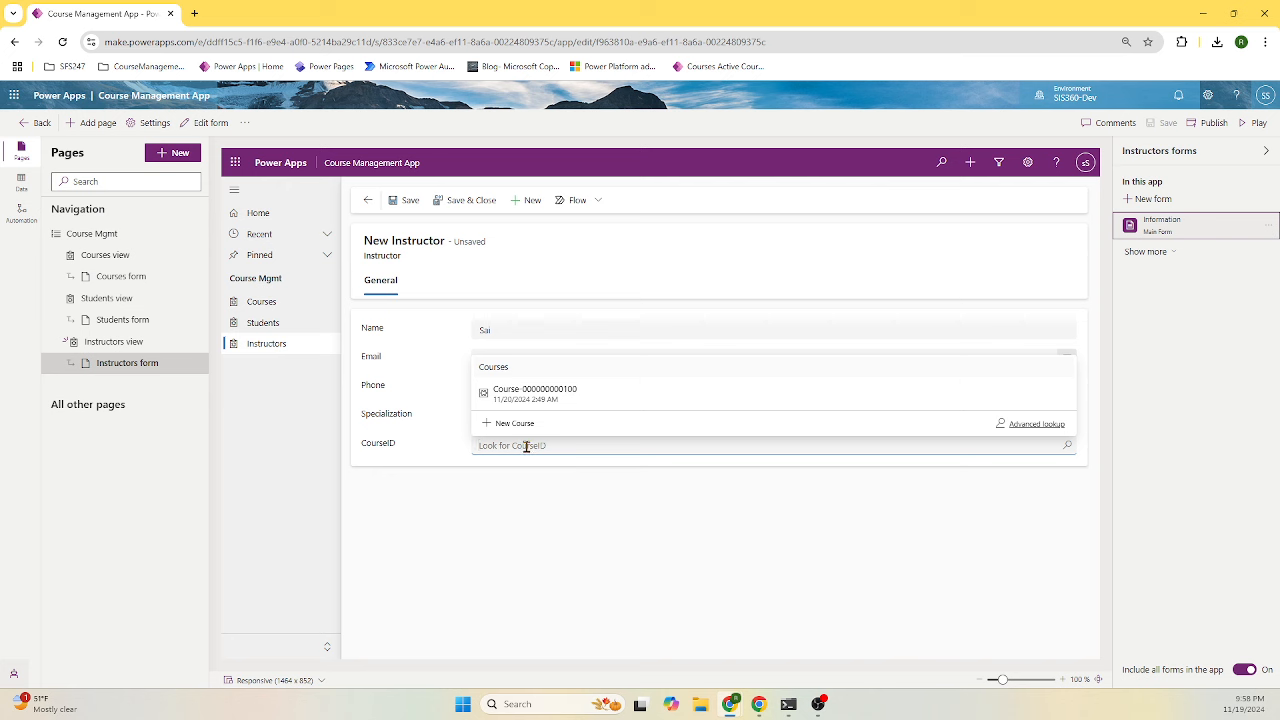
pyautogui.click(437, 428)
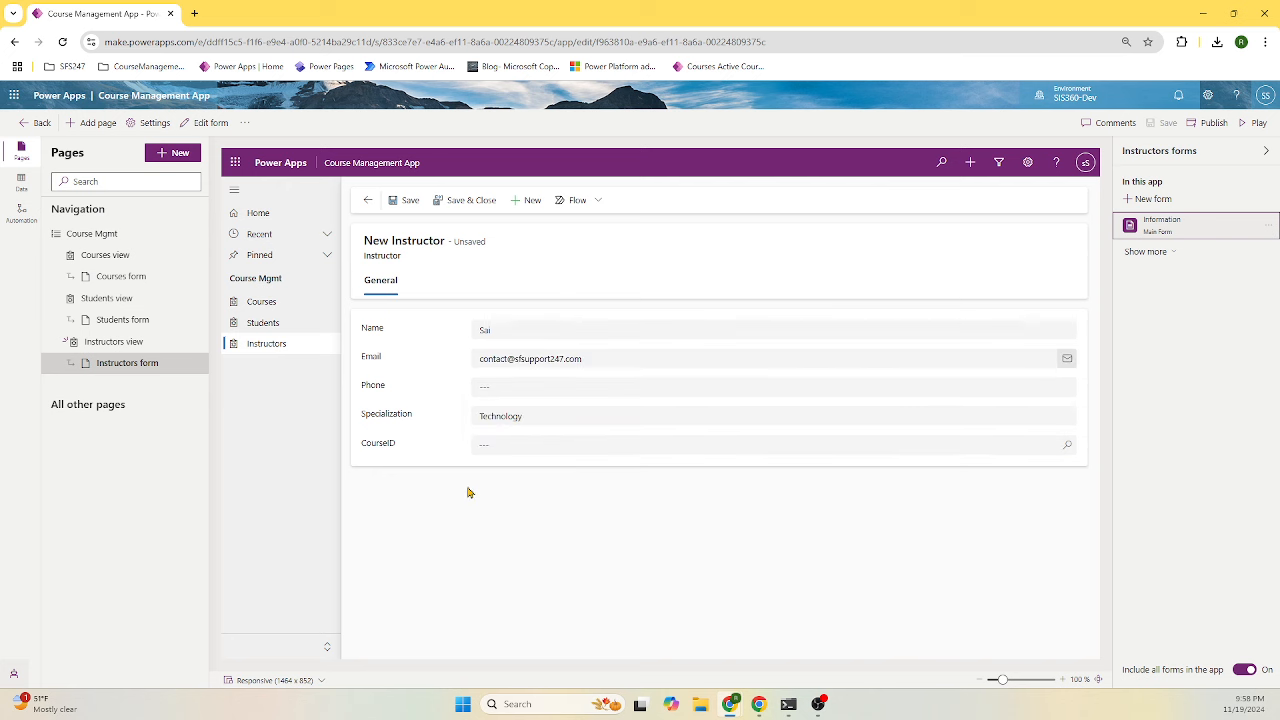
pyautogui.click(1210, 122)
# - Reload the app designer, discarding the unsaved instructor, and show the empty Active Instructors list
pyautogui.click(540, 446)
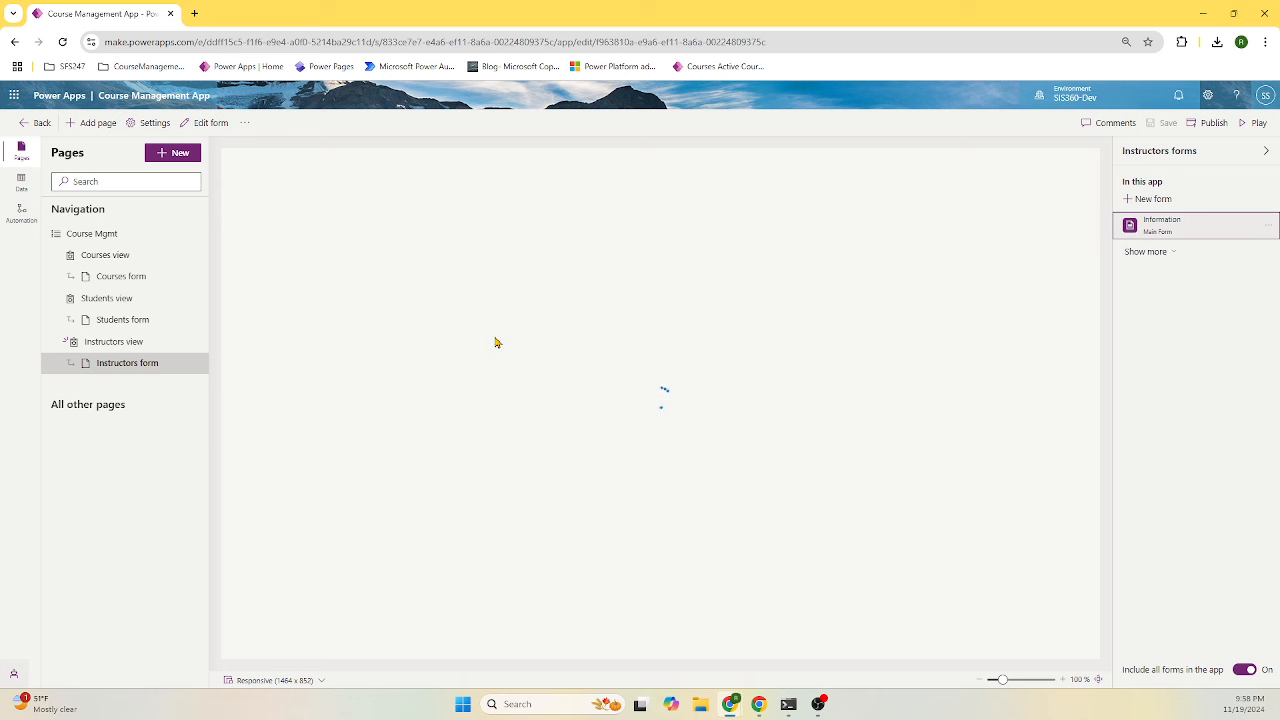
pyautogui.click(61, 44)
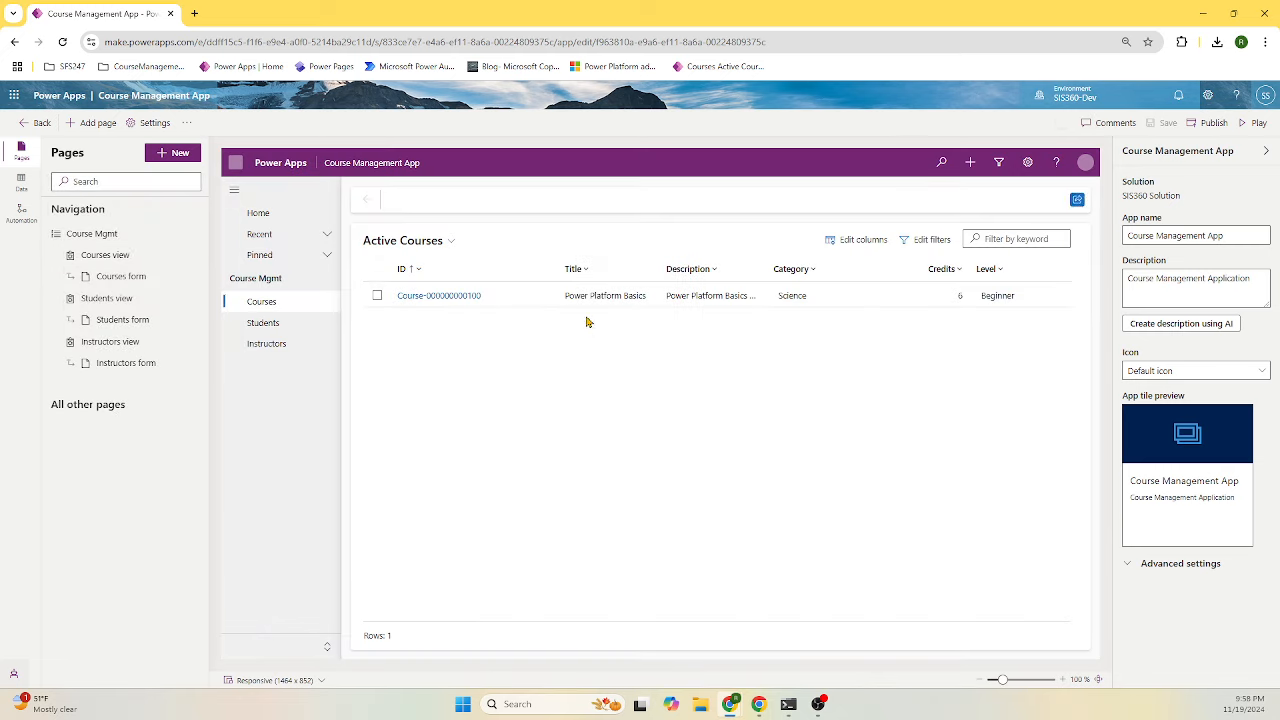
pyautogui.click(268, 345)
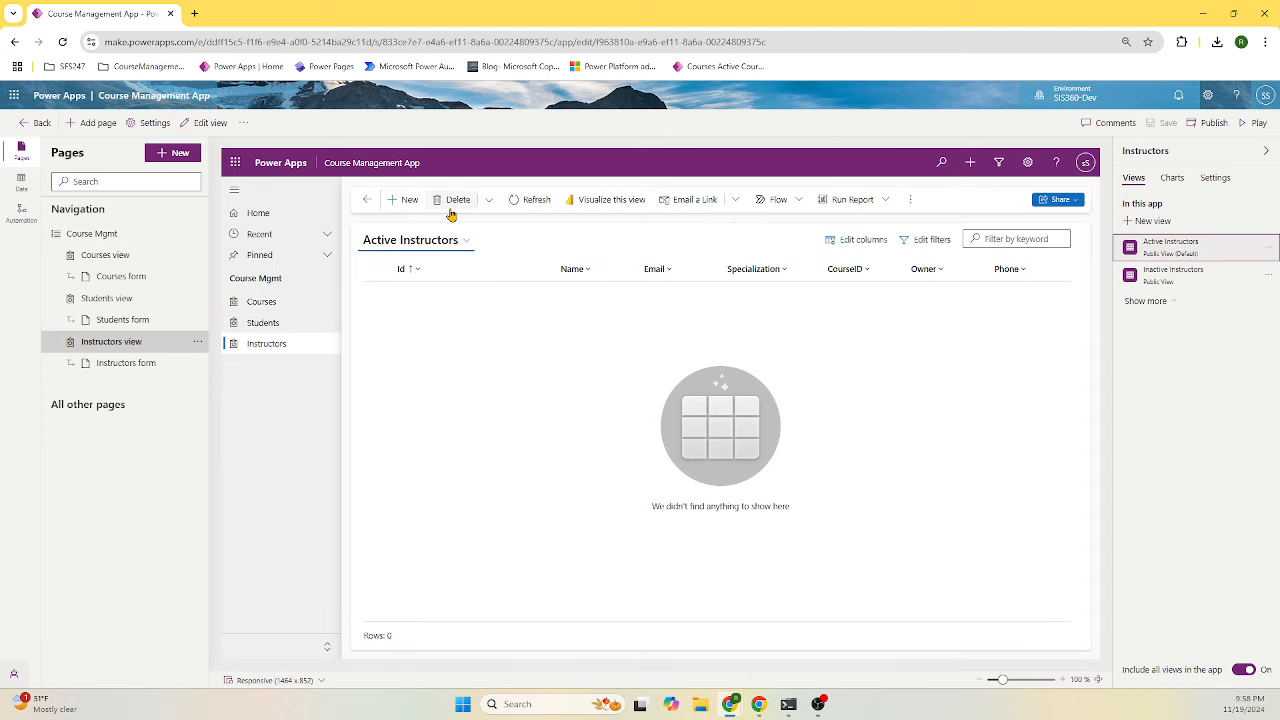
# - Create a new instructor with the instructor's name, e-mail address and Technology specialization
pyautogui.click(406, 201)
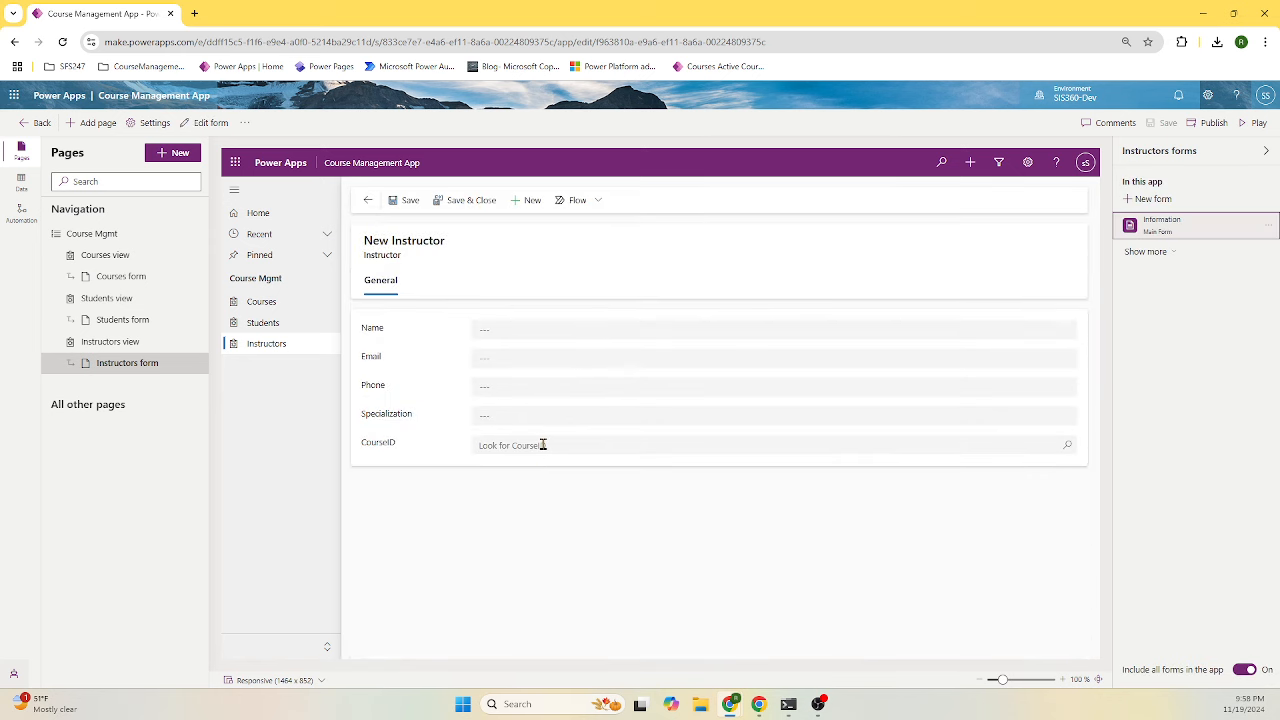
pyautogui.click(515, 326)
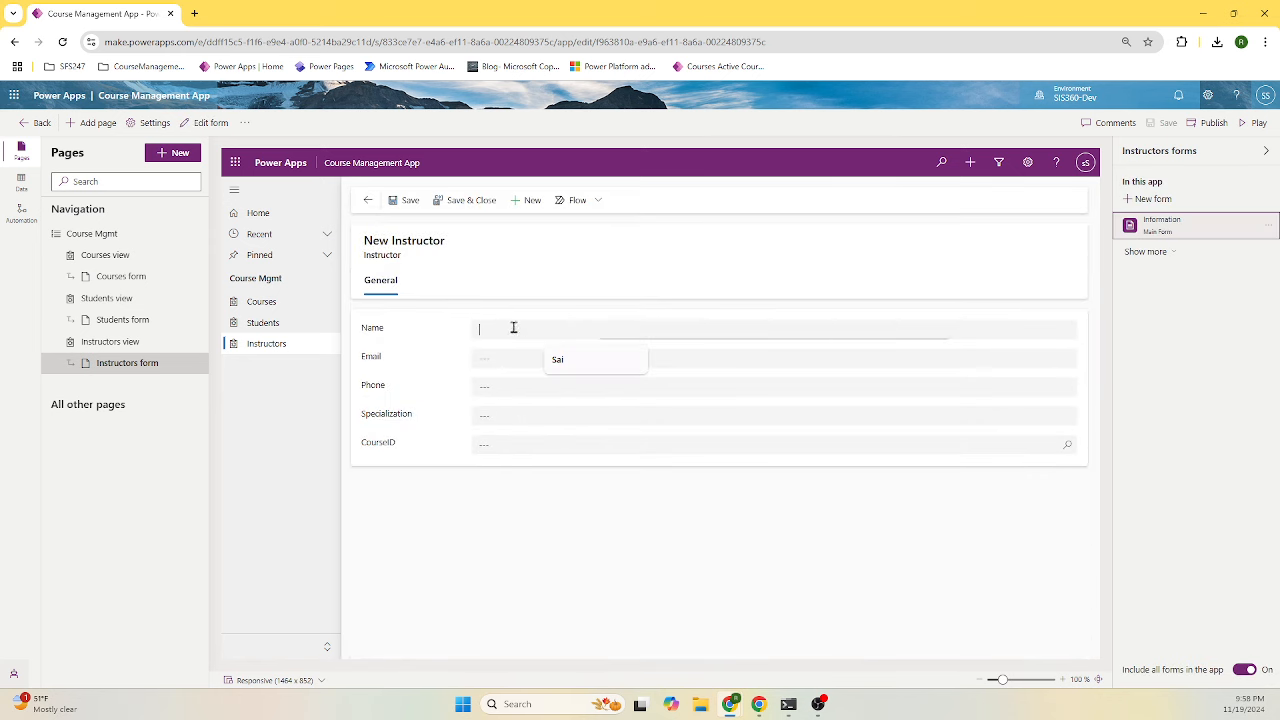
pyautogui.write('Sai')
pyautogui.click(543, 355)
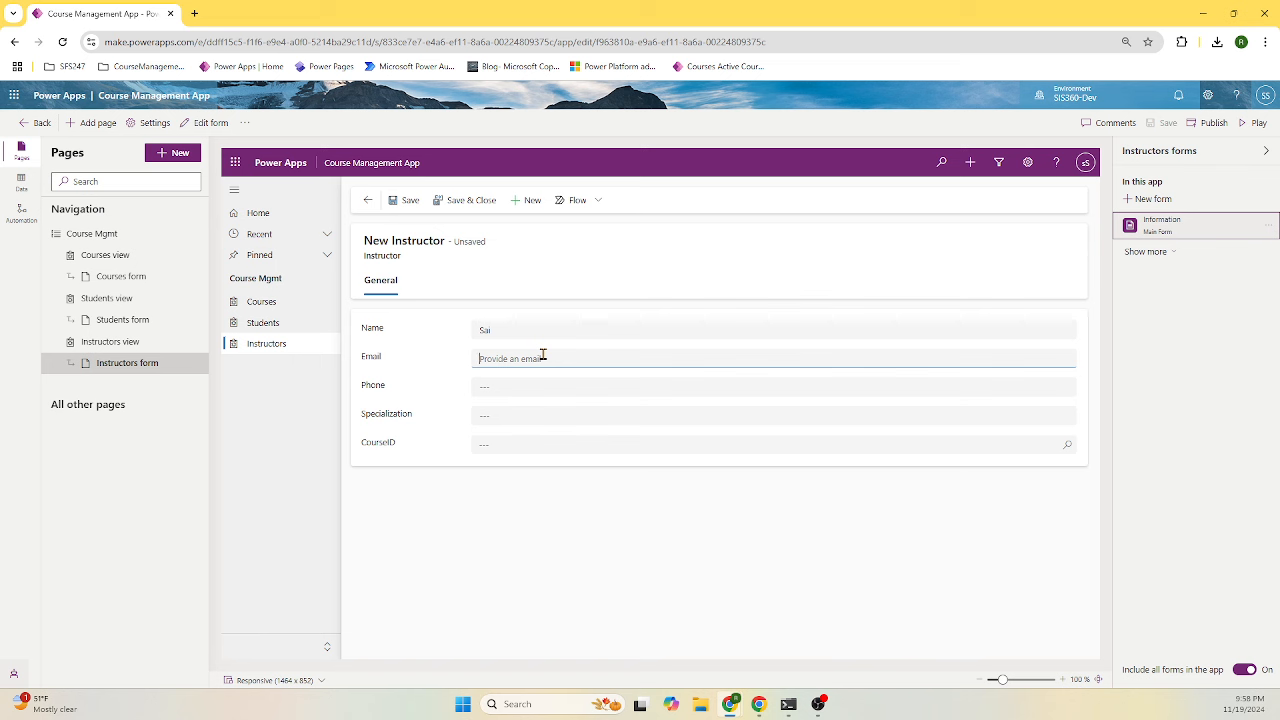
pyautogui.press('Tab')
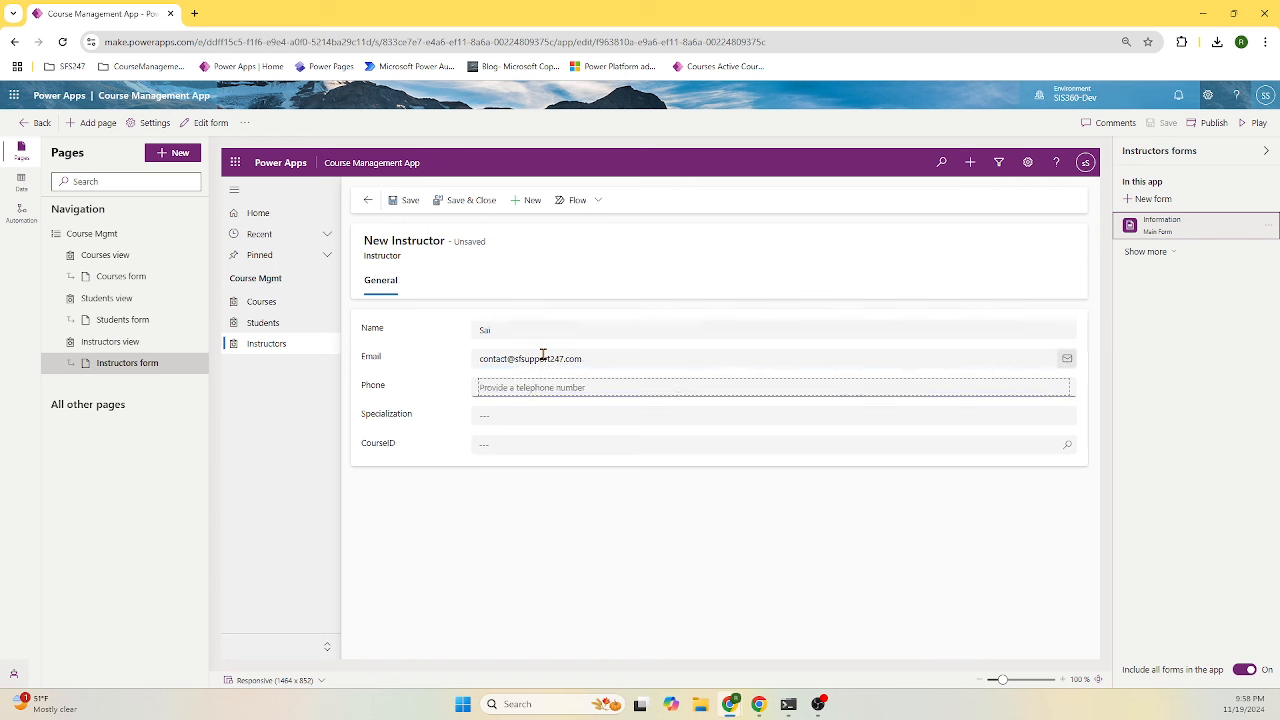
pyautogui.press('Tab')
pyautogui.click(523, 410)
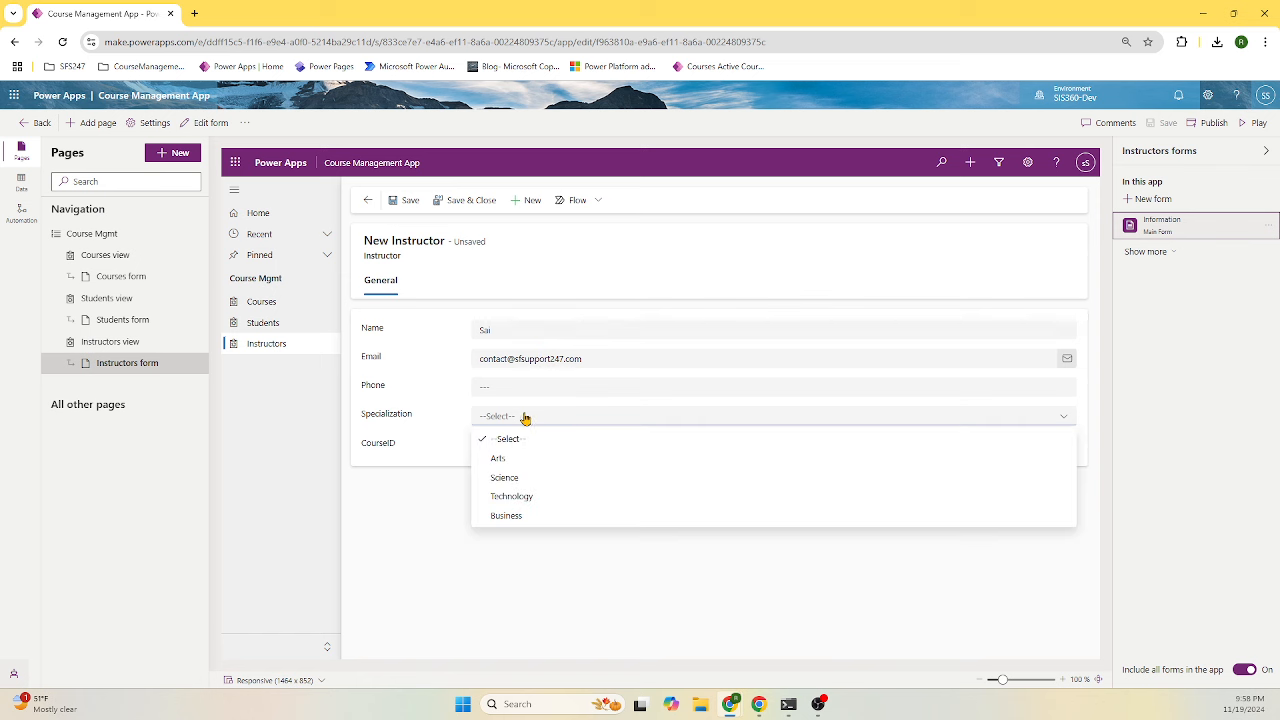
pyautogui.click(532, 497)
# - Leave CourseID empty after browsing its course list, and save and close the instructor record
pyautogui.click(512, 447)
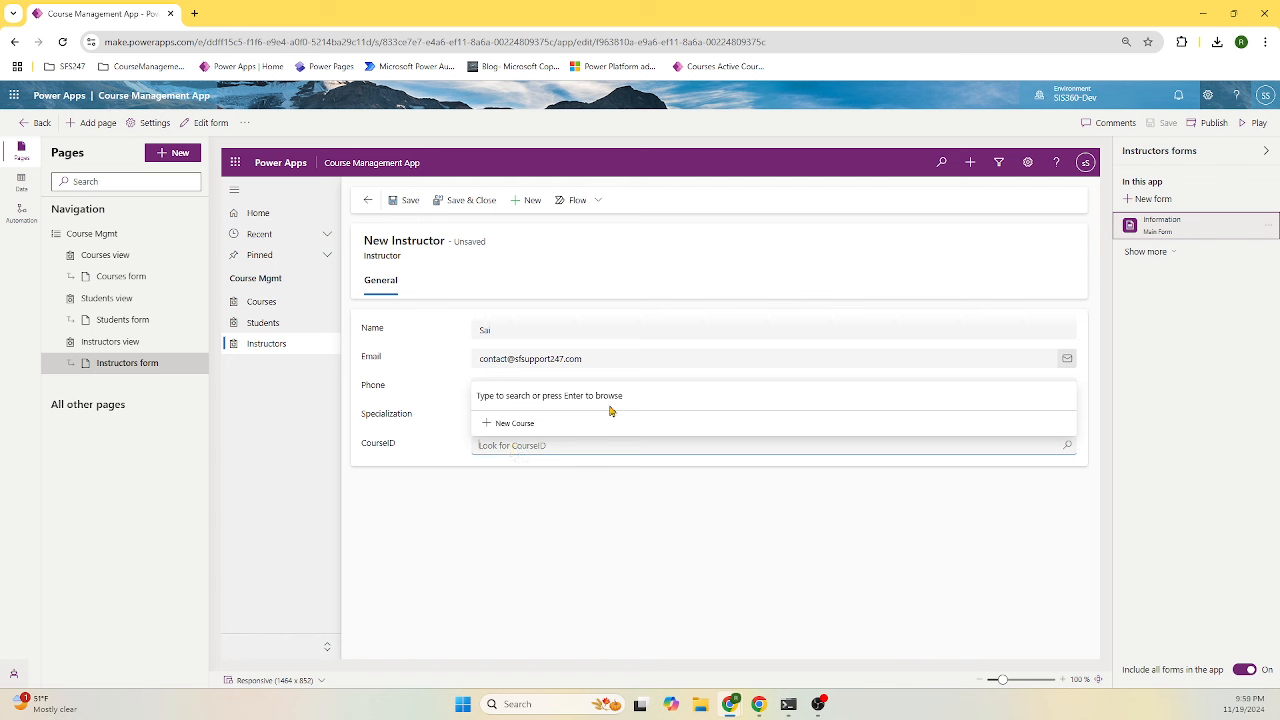
pyautogui.write('c')
pyautogui.moveTo(522, 448); pyautogui.dragTo(459, 457)
pyautogui.press('BackSpace')
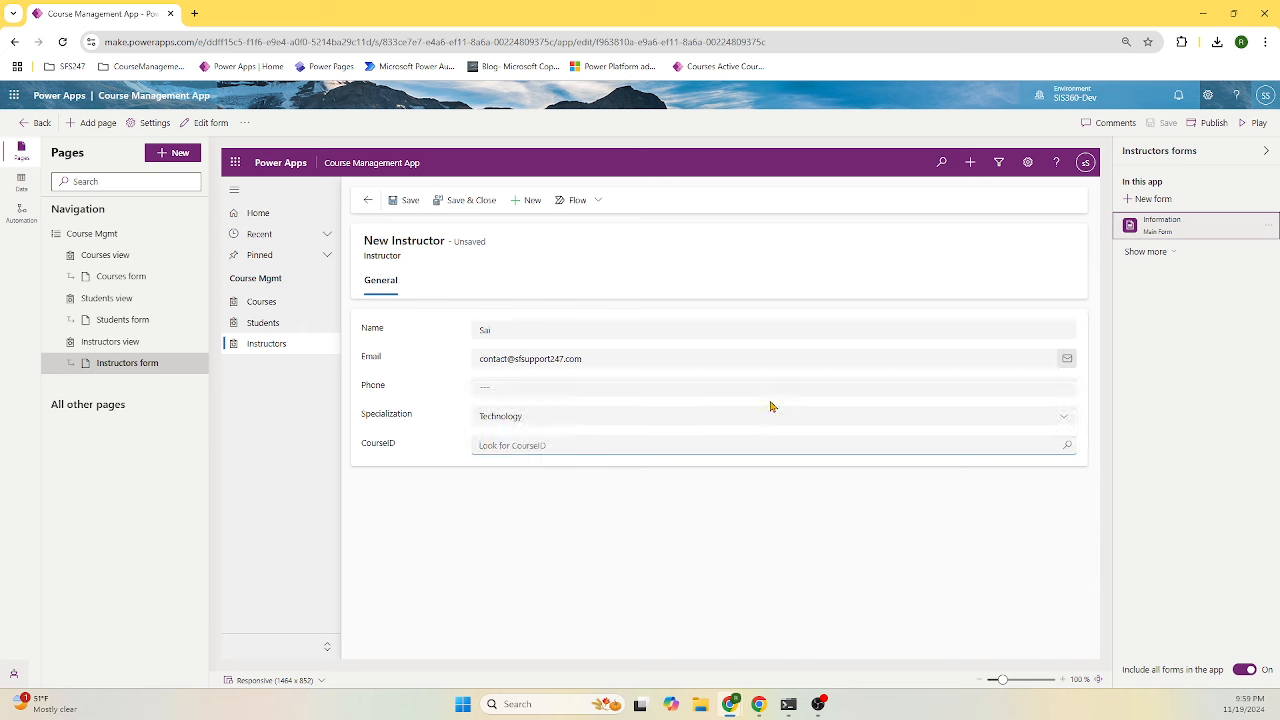
pyautogui.click(1068, 448)
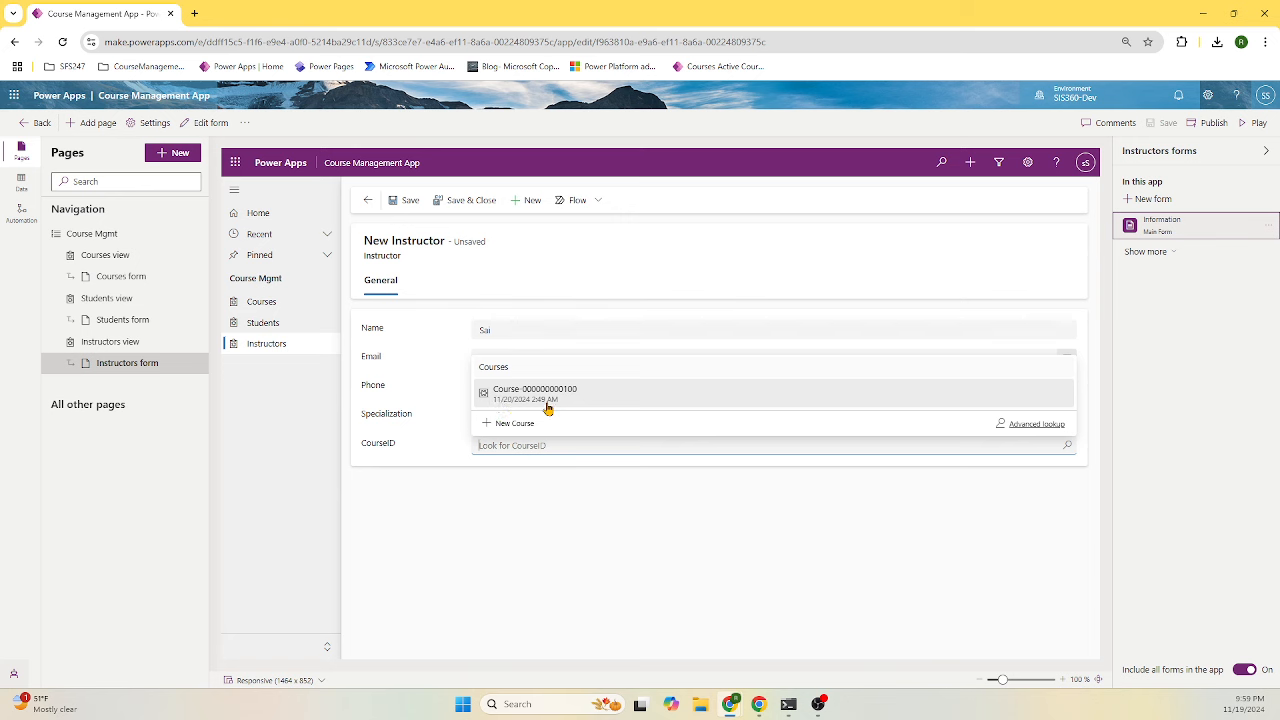
pyautogui.click(429, 451)
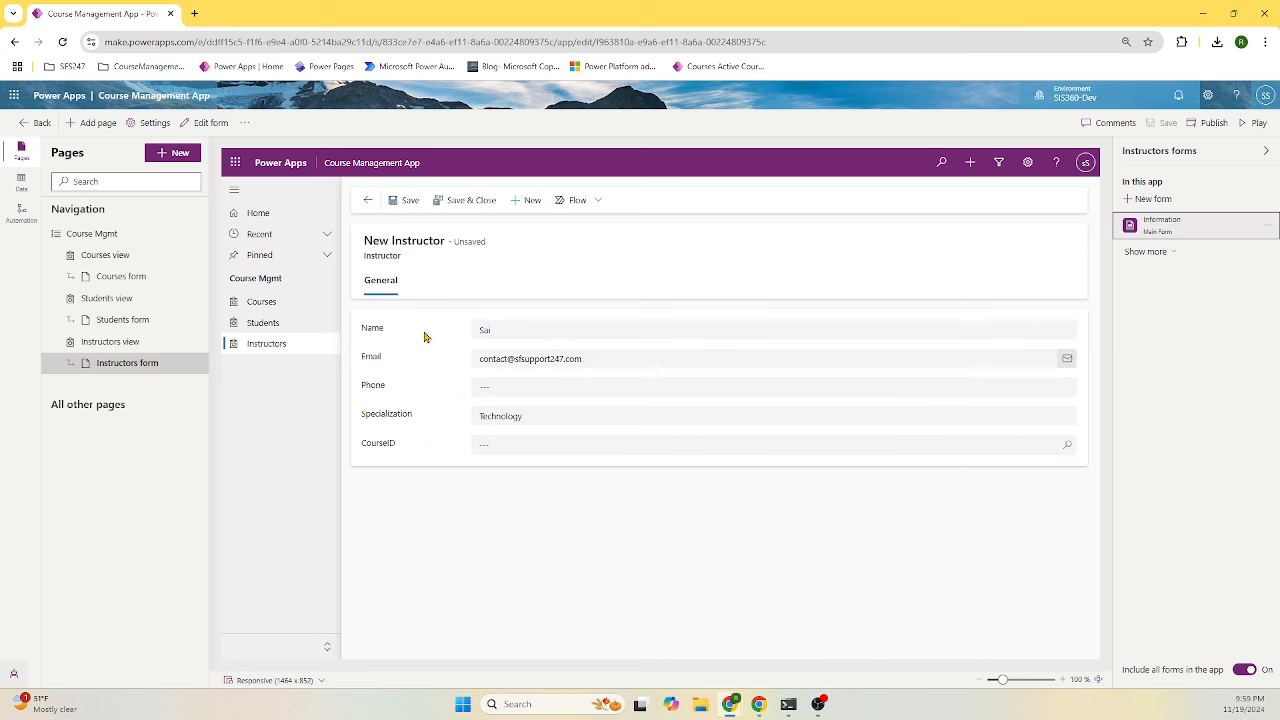
pyautogui.click(464, 202)
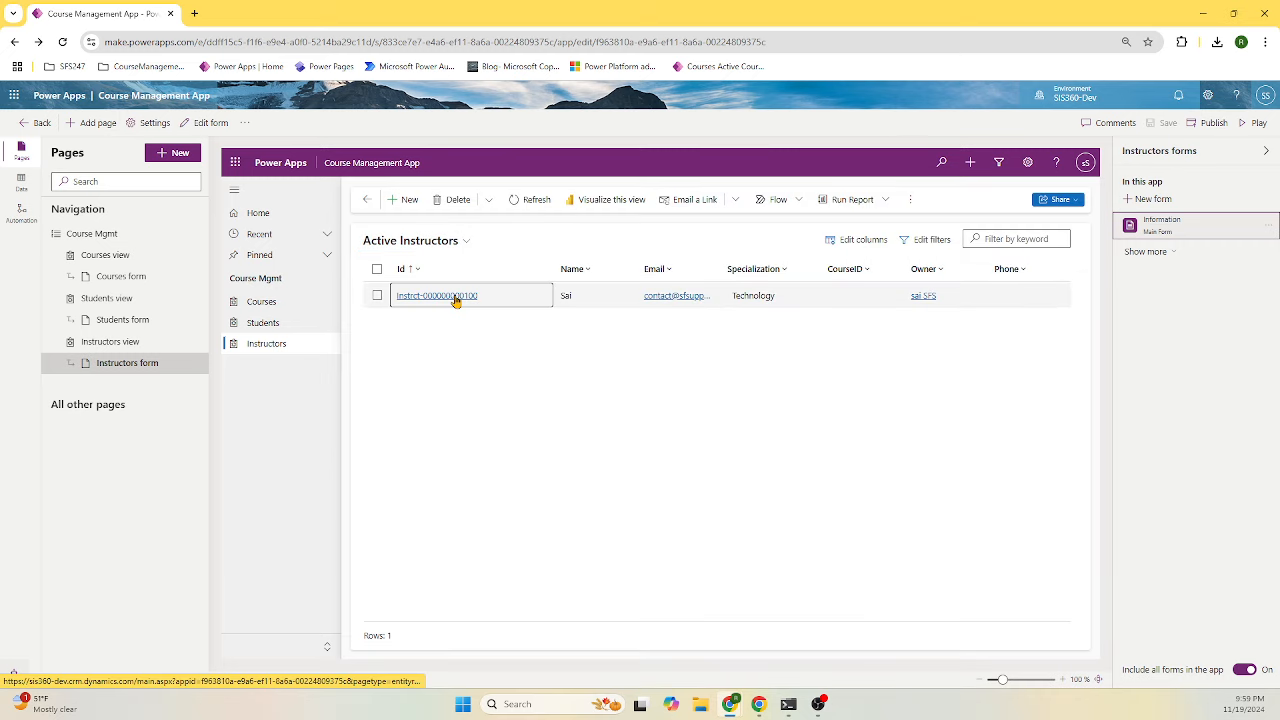
pyautogui.click(455, 297)
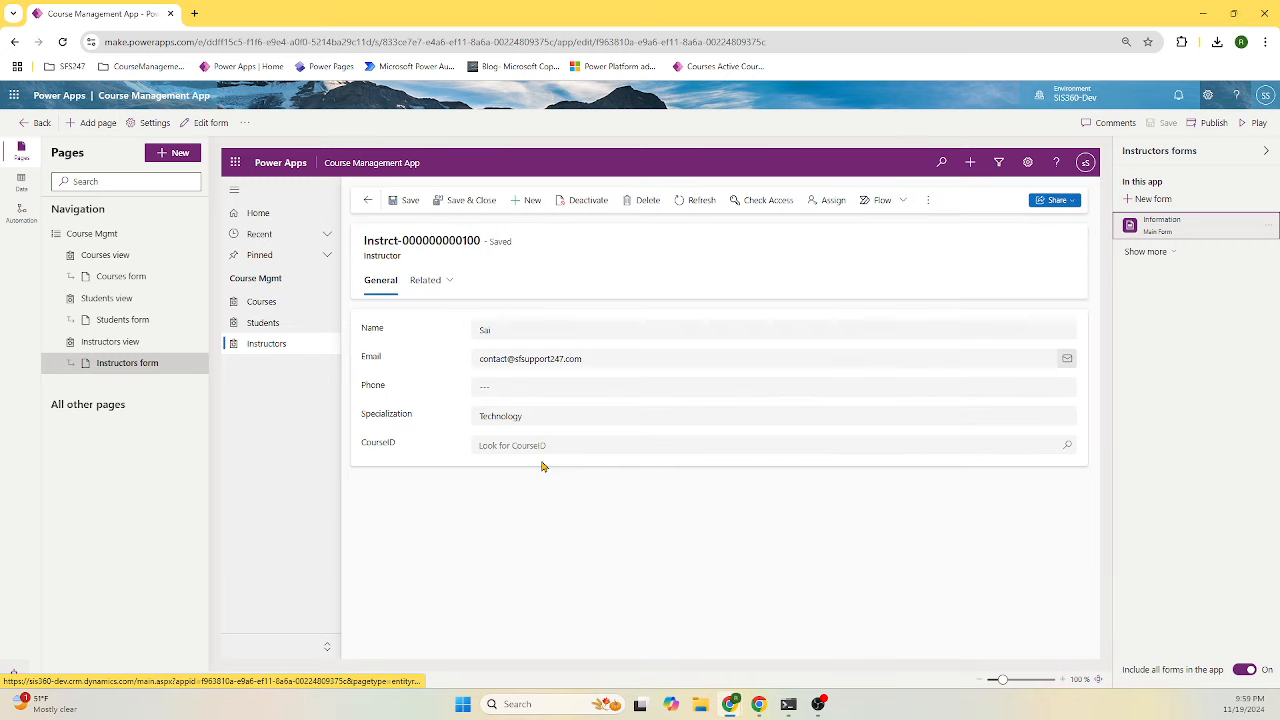
pyautogui.click(1067, 446)
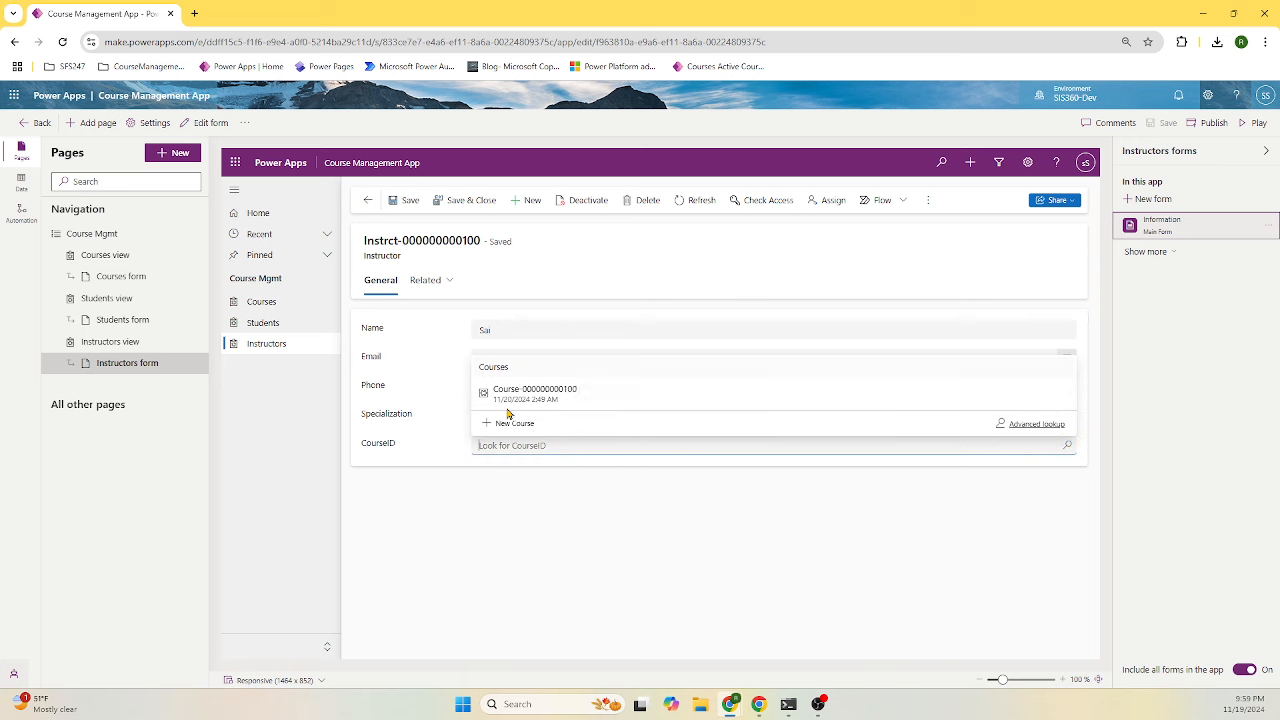
pyautogui.click(265, 468)
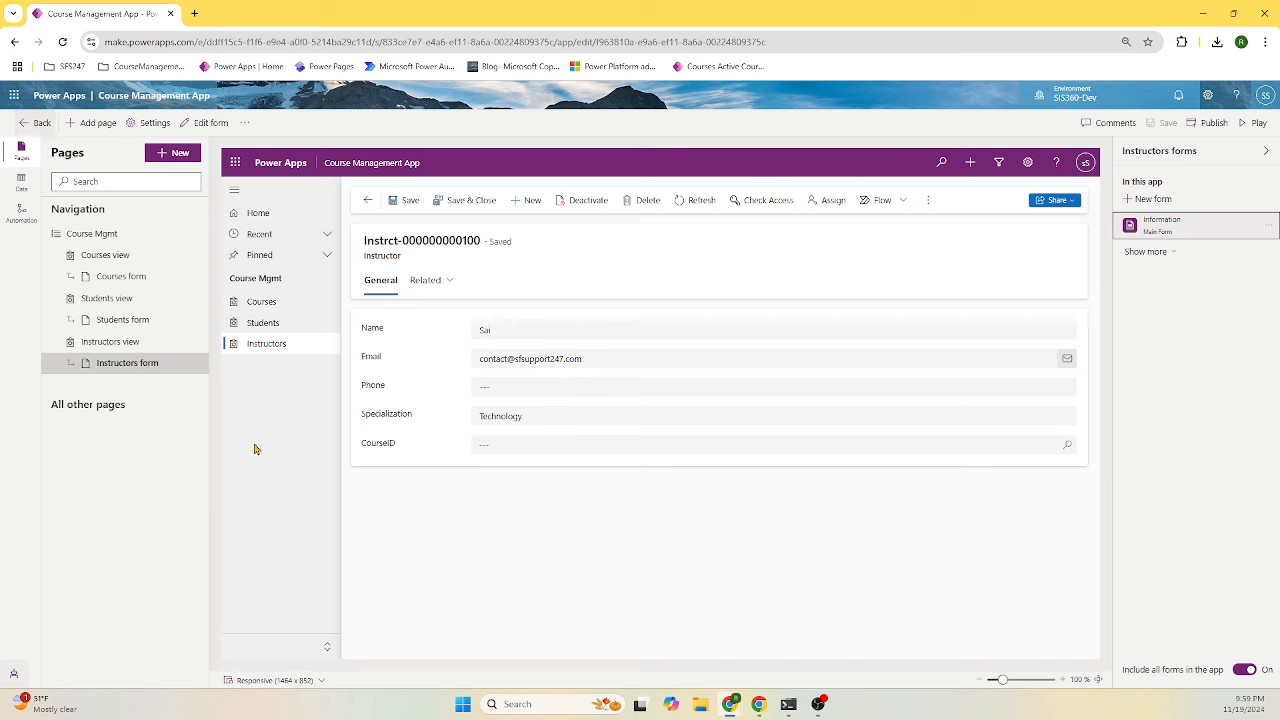
pyautogui.click(34, 123)
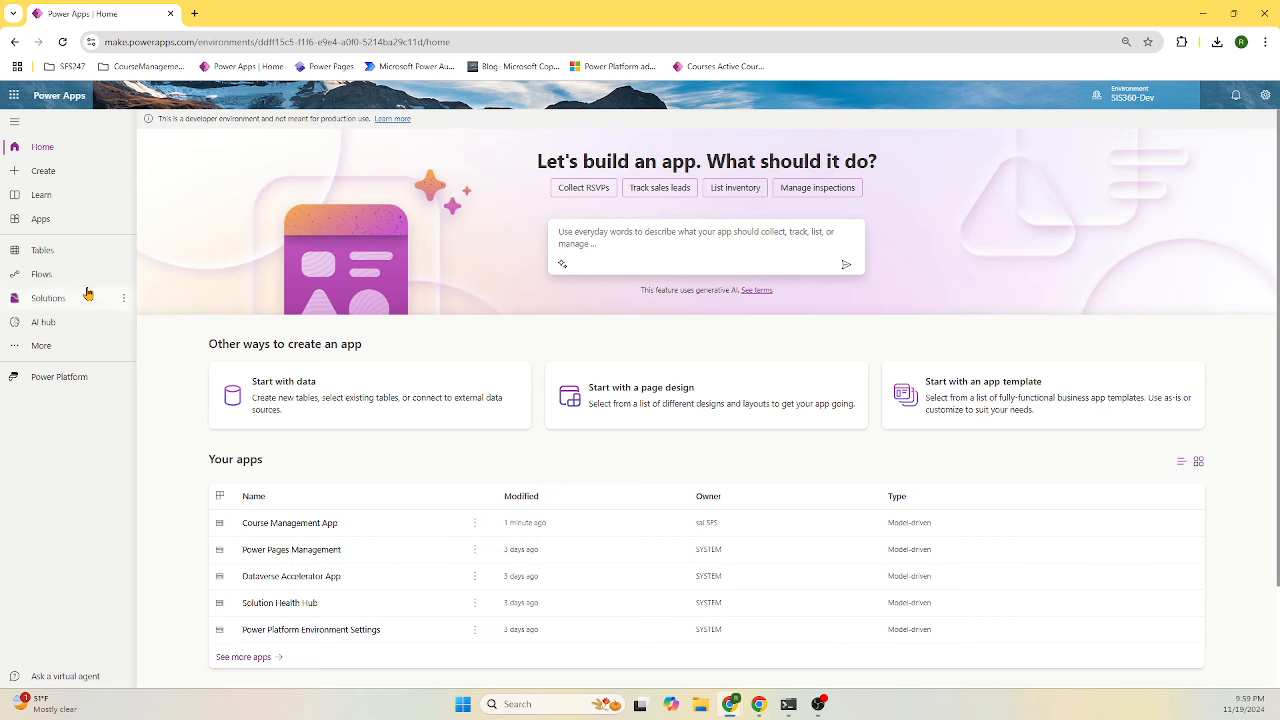
# - Go to SIS360 Solution and show the Course table's views under Tables > Course
pyautogui.click(78, 295)
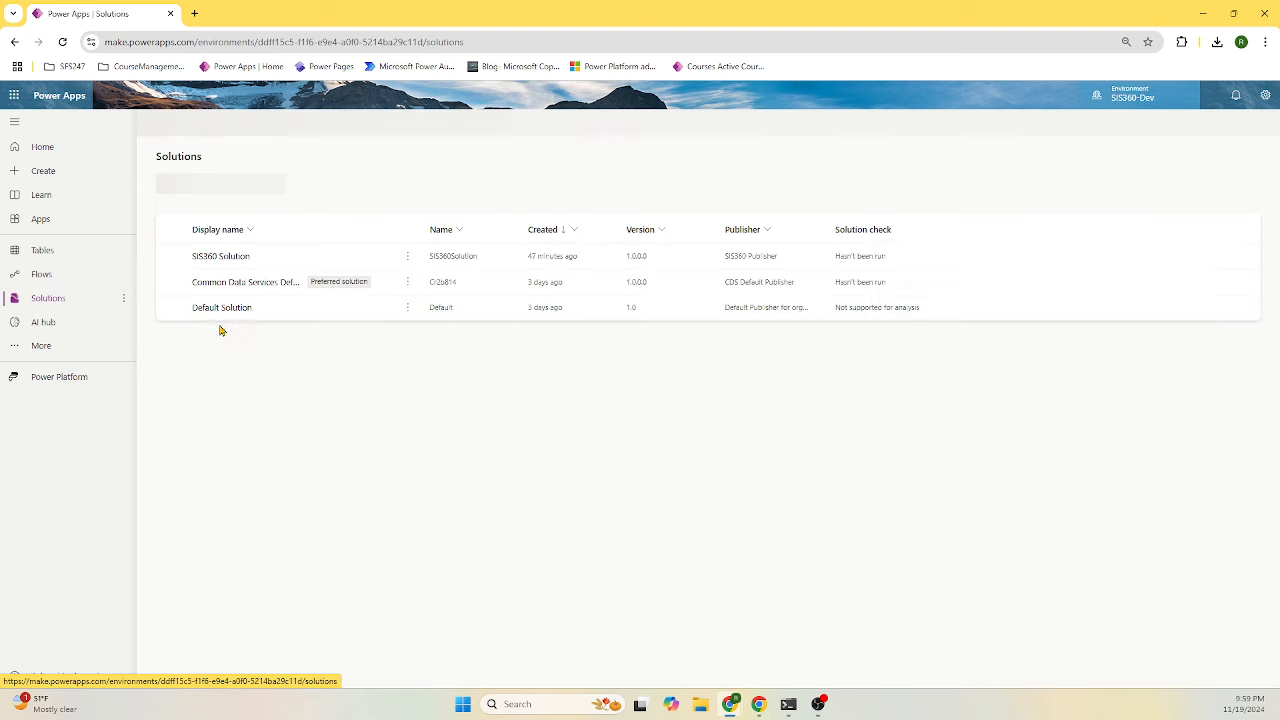
pyautogui.click(224, 258)
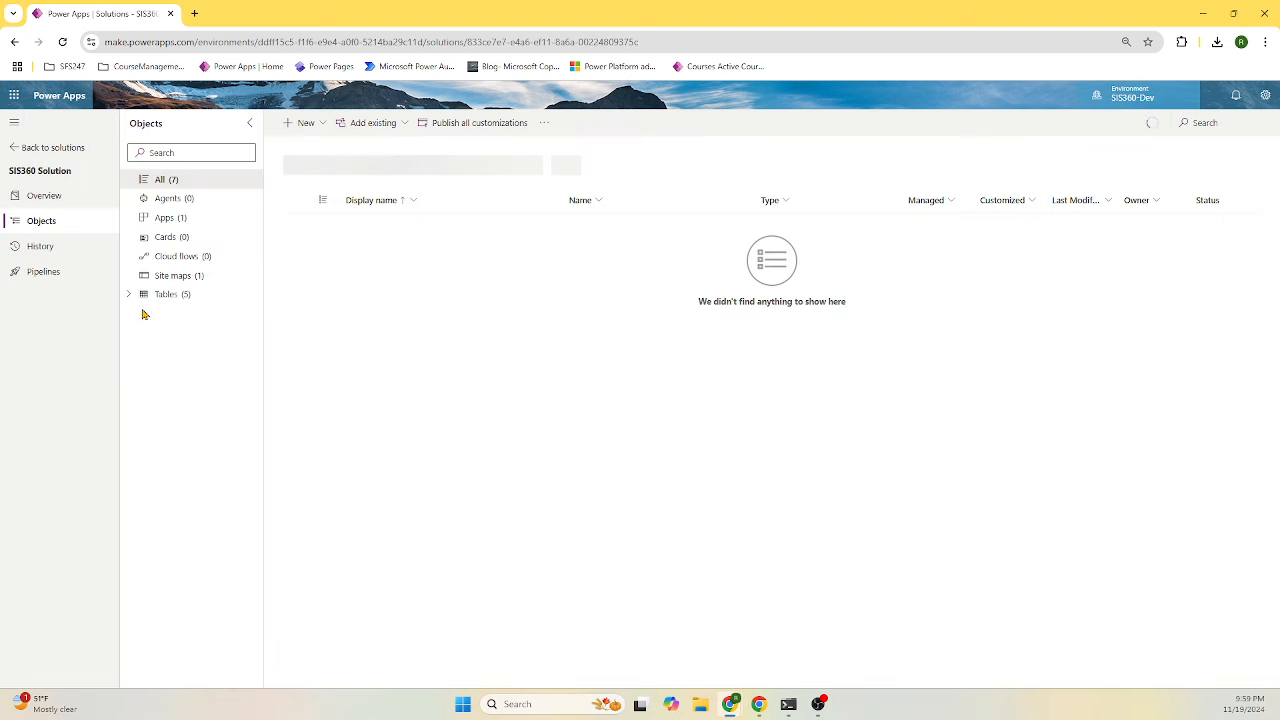
pyautogui.click(36, 156)
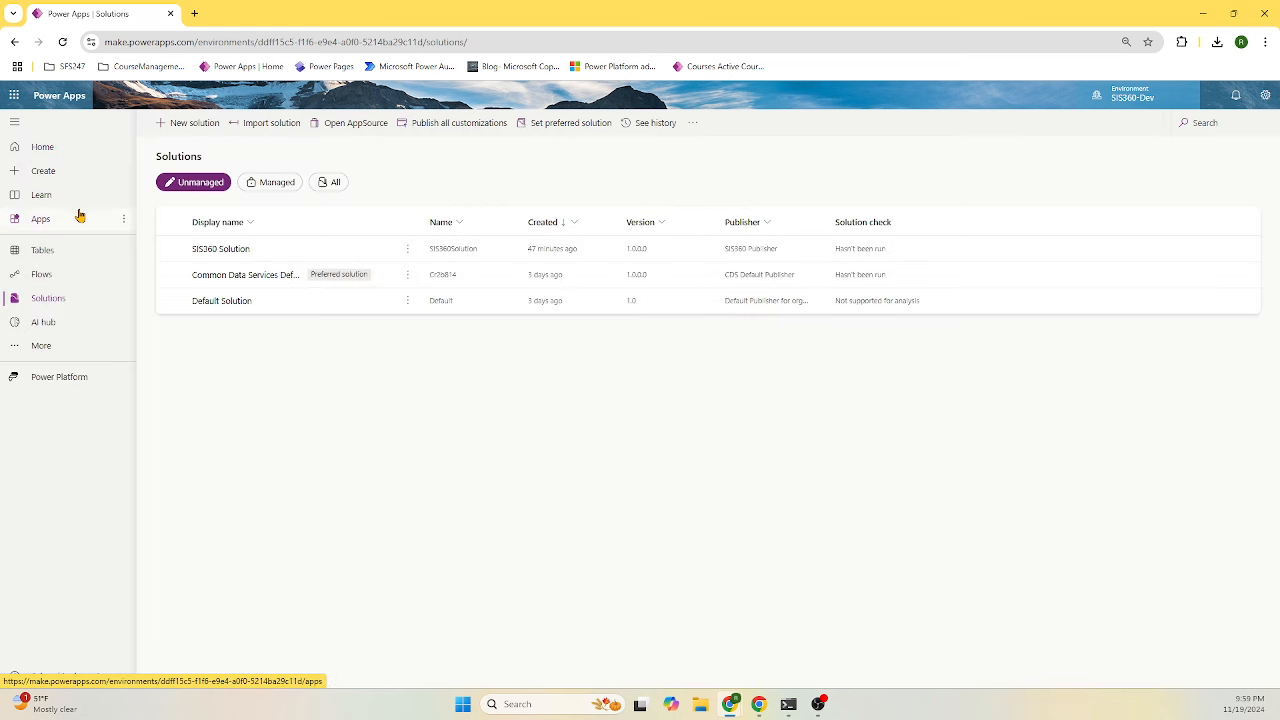
pyautogui.click(53, 154)
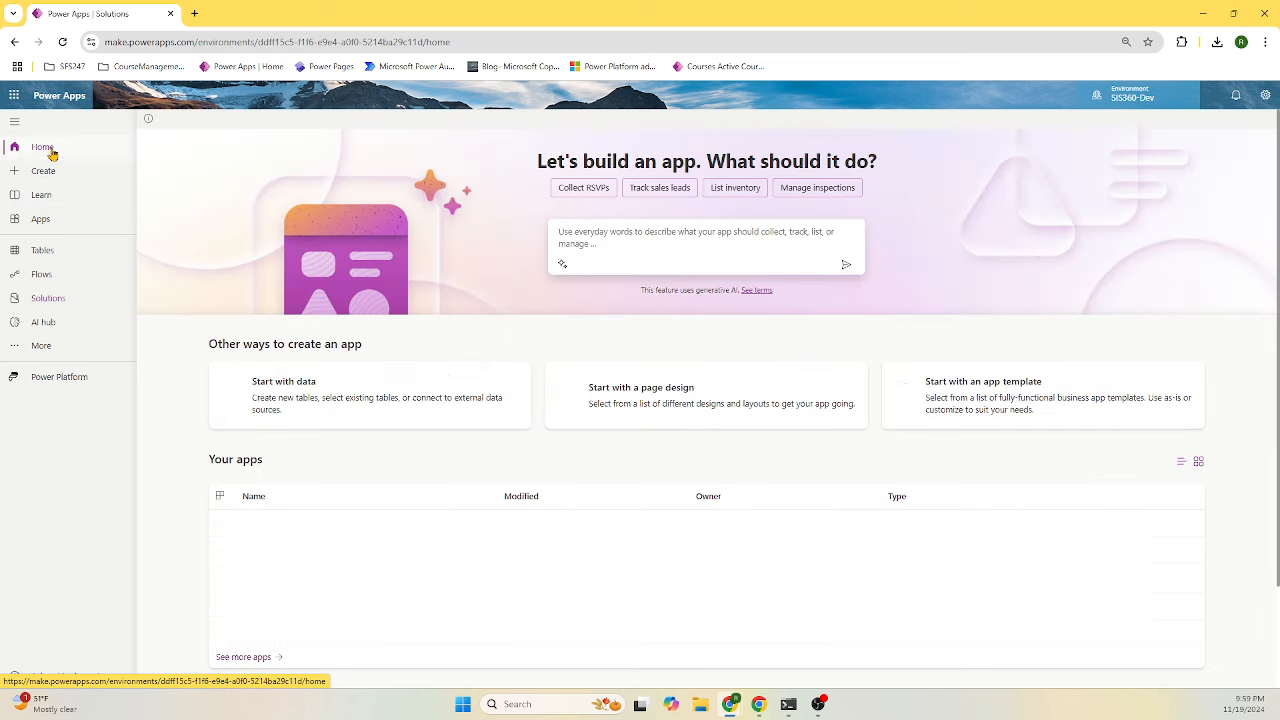
pyautogui.click(47, 298)
pyautogui.click(222, 250)
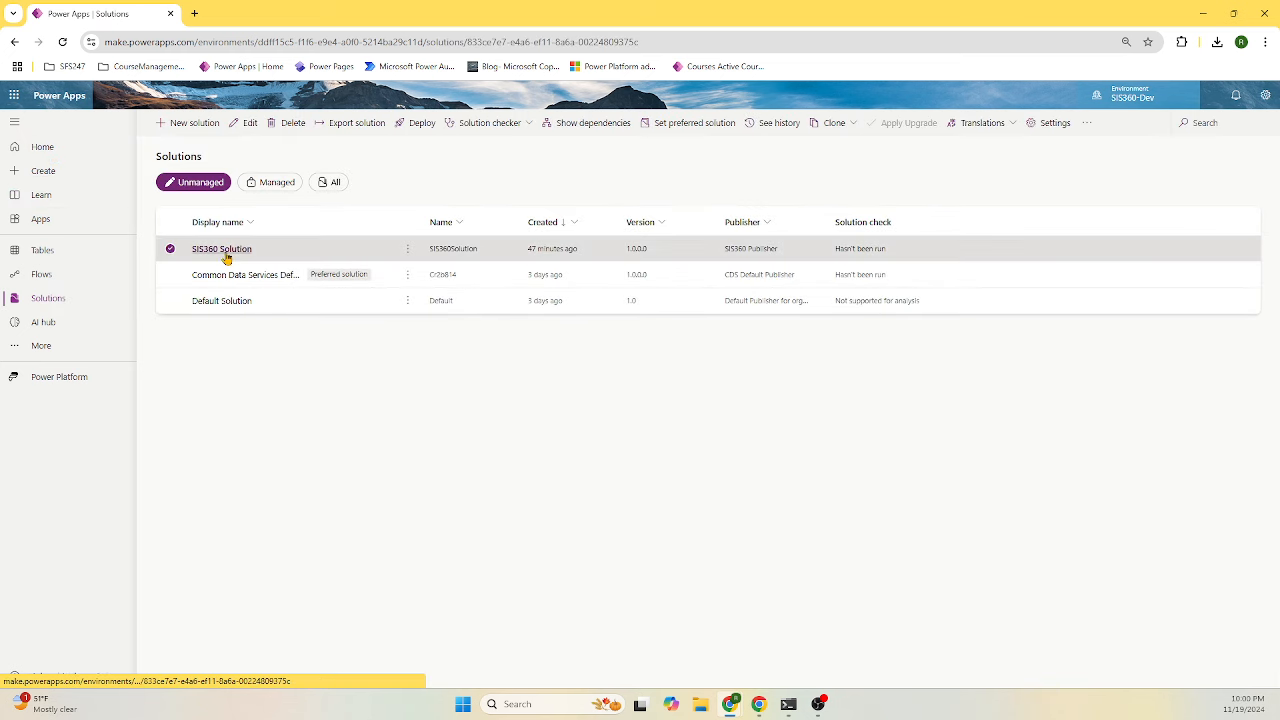
pyautogui.click(134, 296)
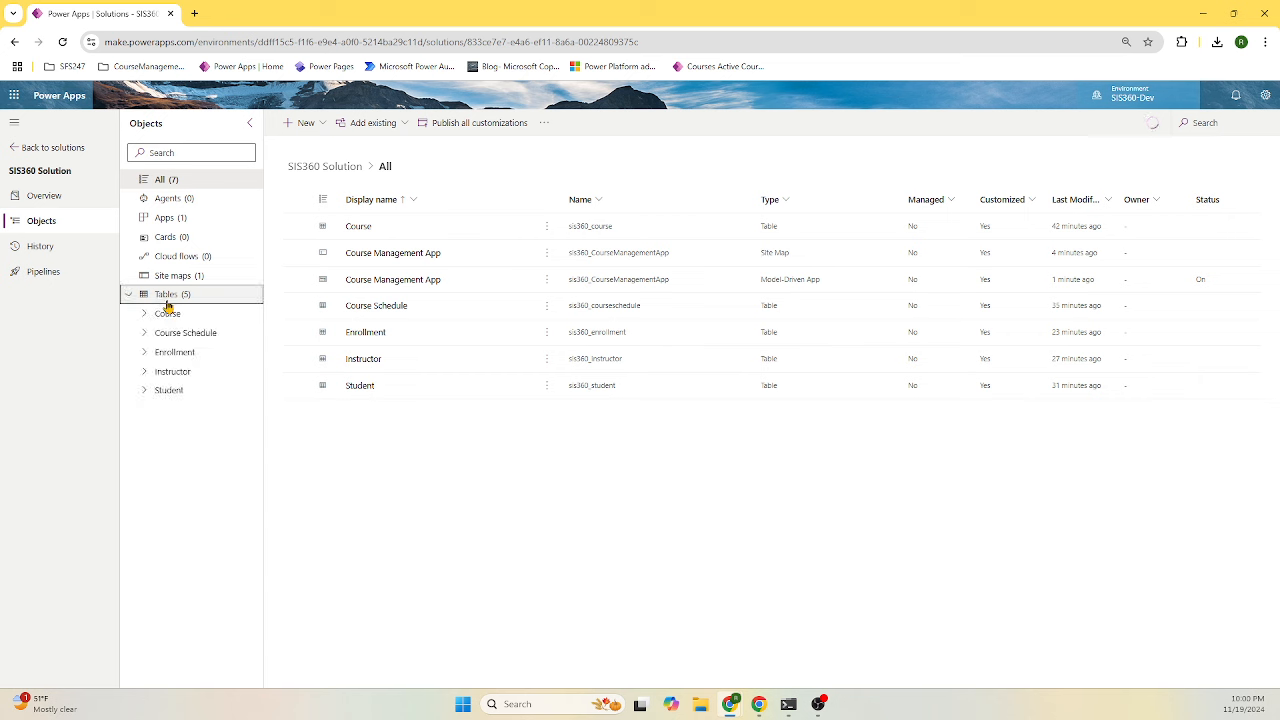
pyautogui.click(145, 314)
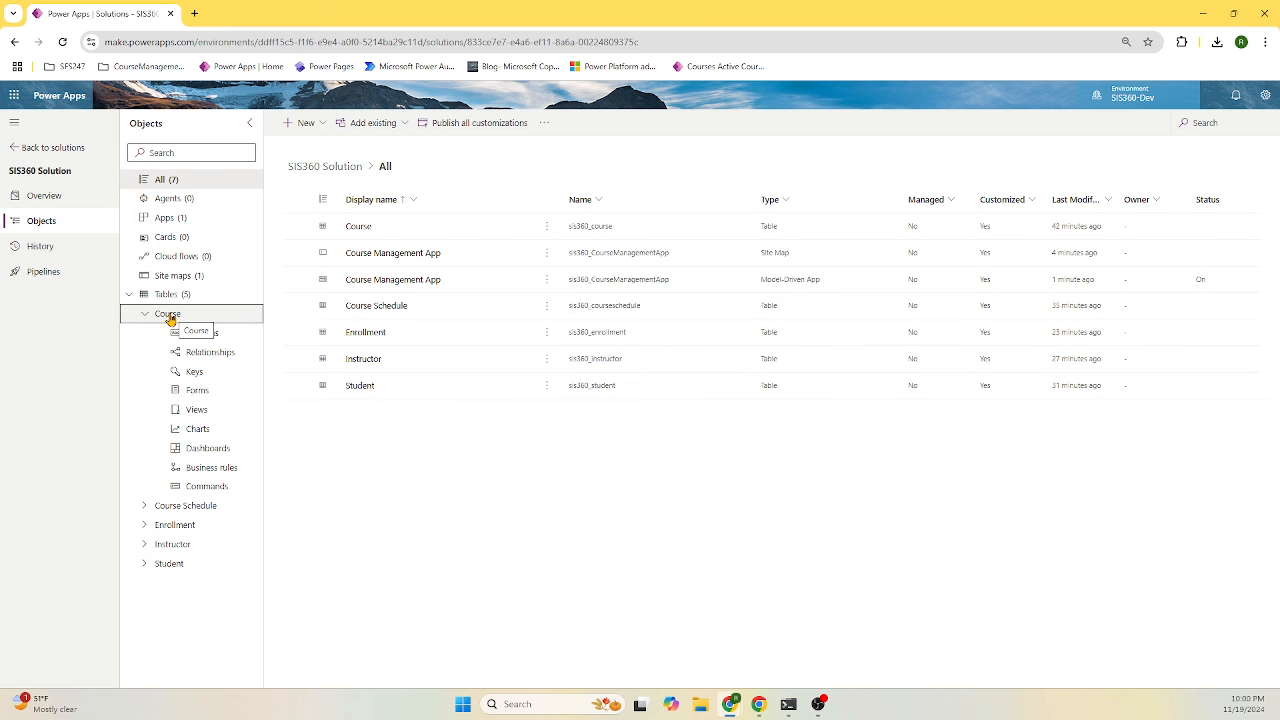
pyautogui.click(167, 317)
pyautogui.click(199, 410)
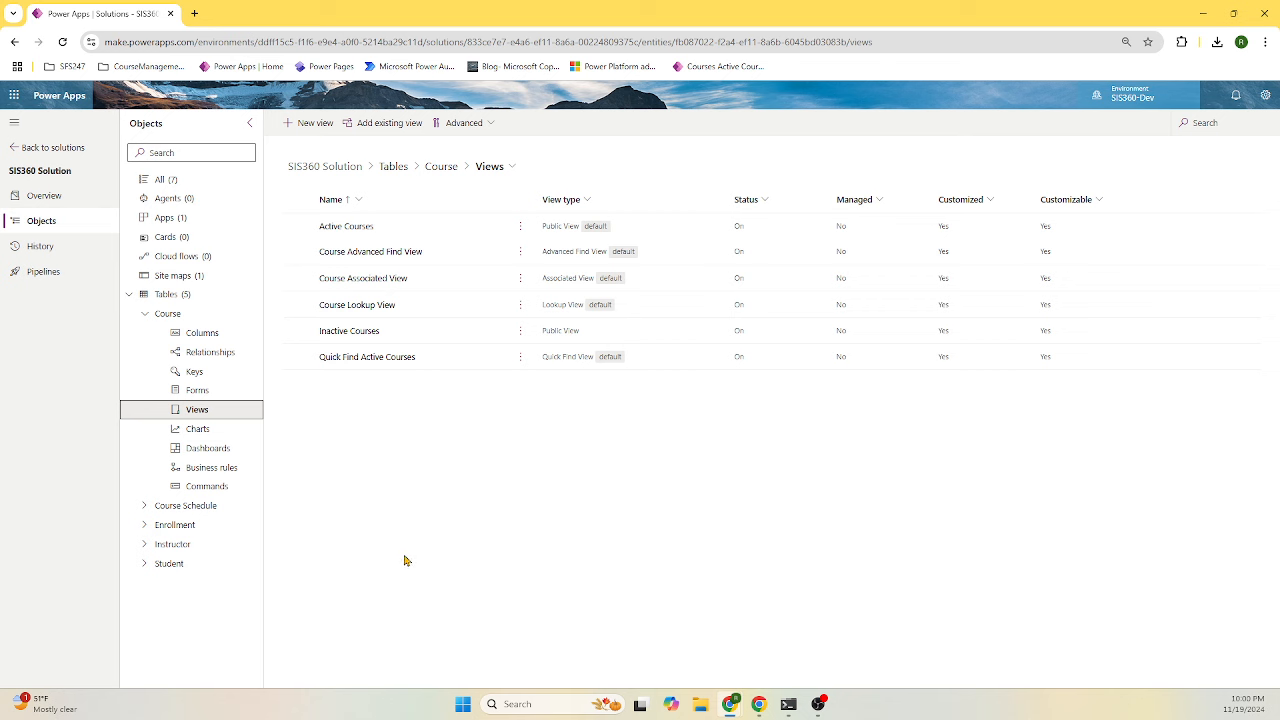
# - In Course Lookup View, replace the Created On column with Title, then save and publish
pyautogui.click(388, 306)
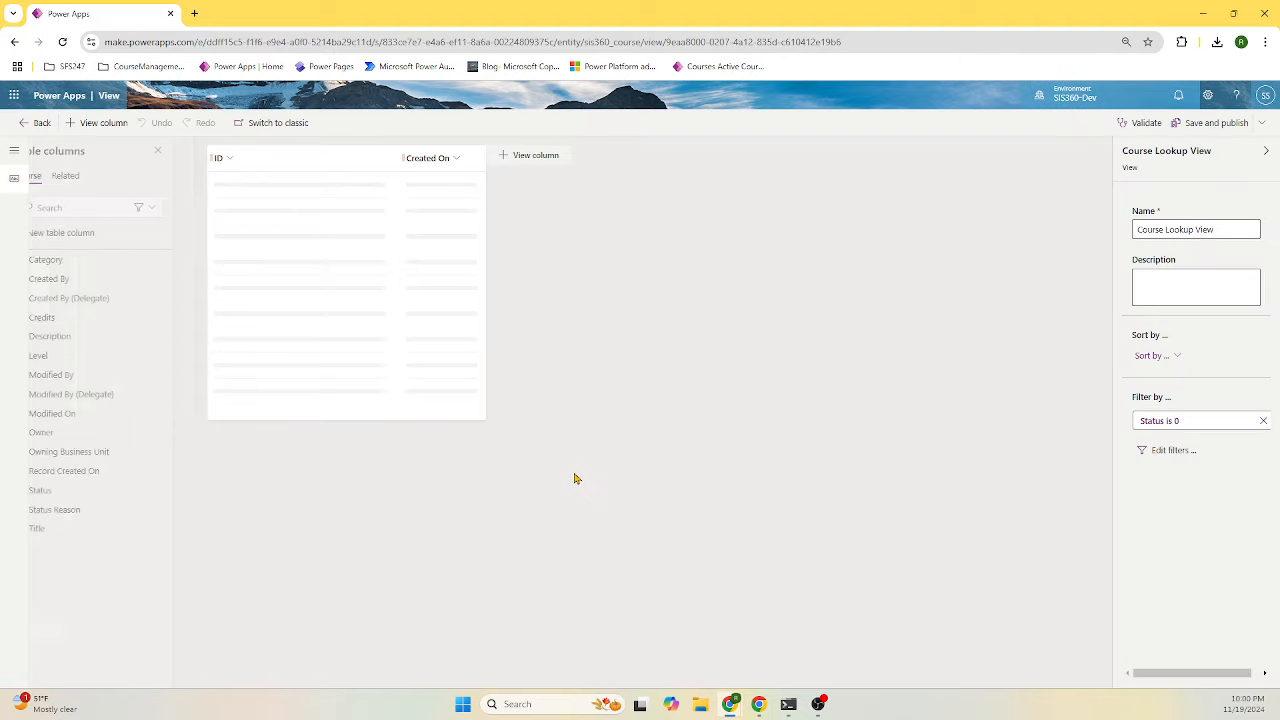
pyautogui.click(458, 161)
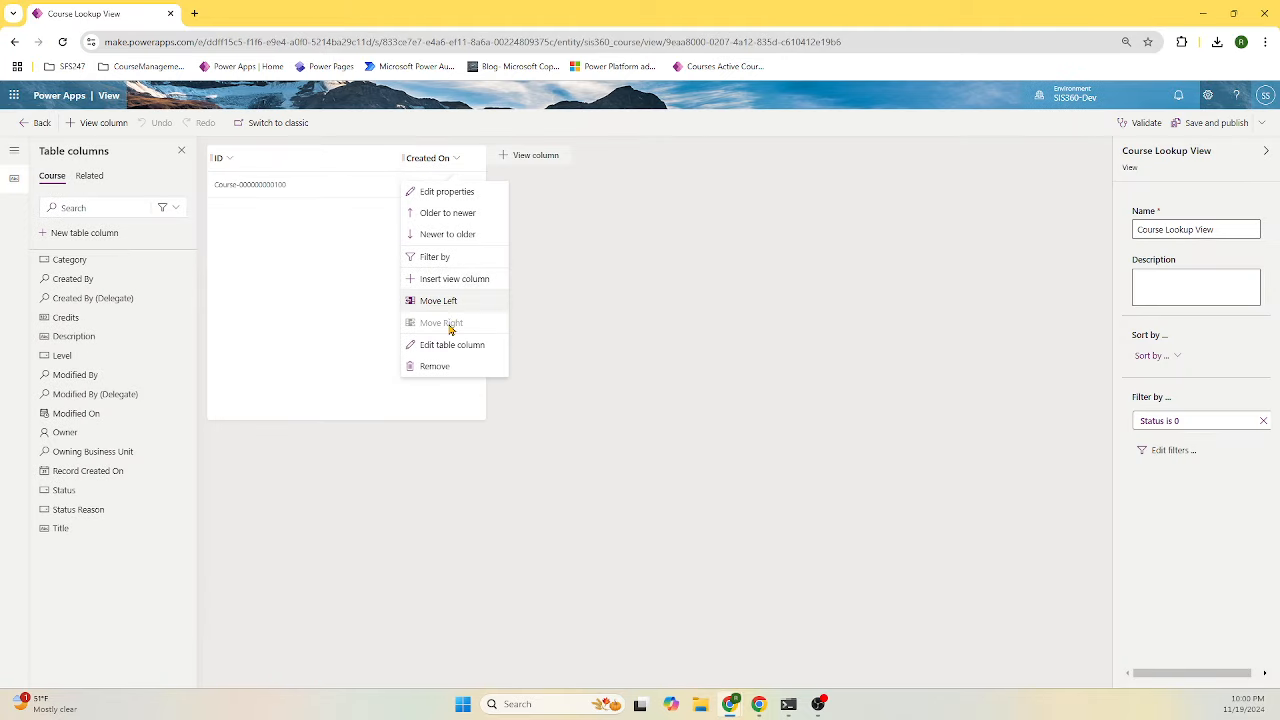
pyautogui.click(443, 366)
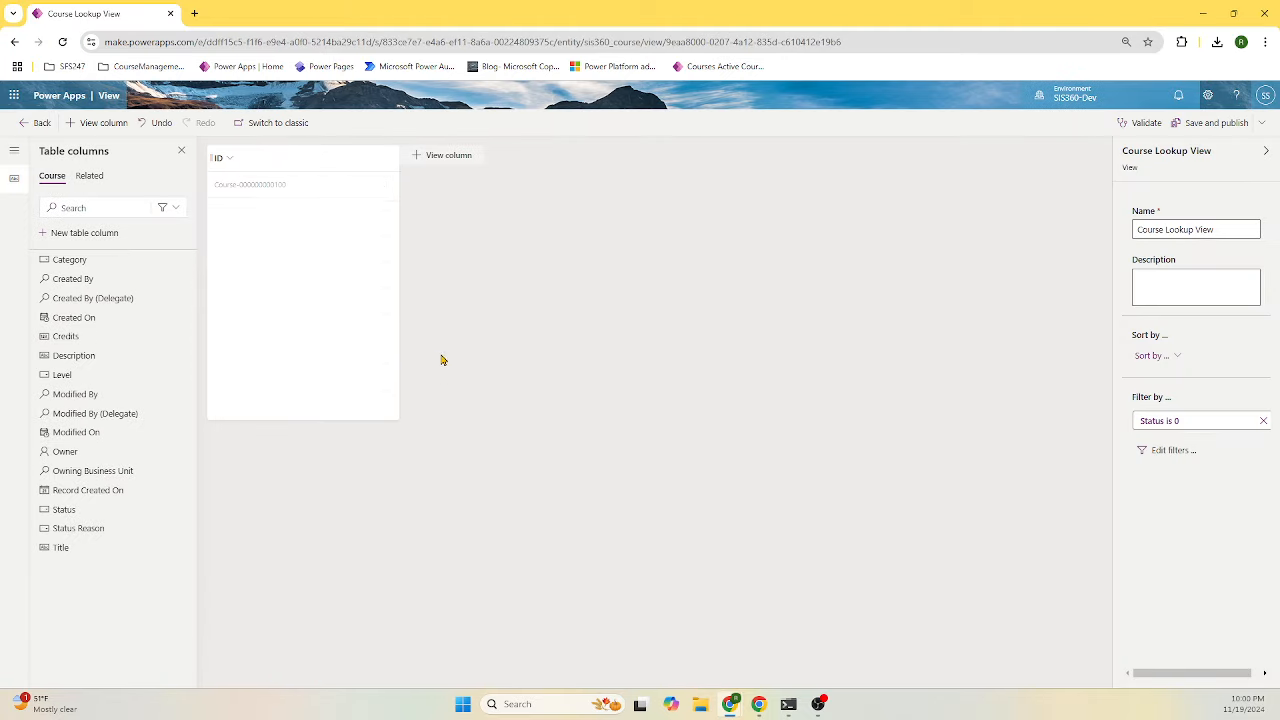
pyautogui.click(84, 550)
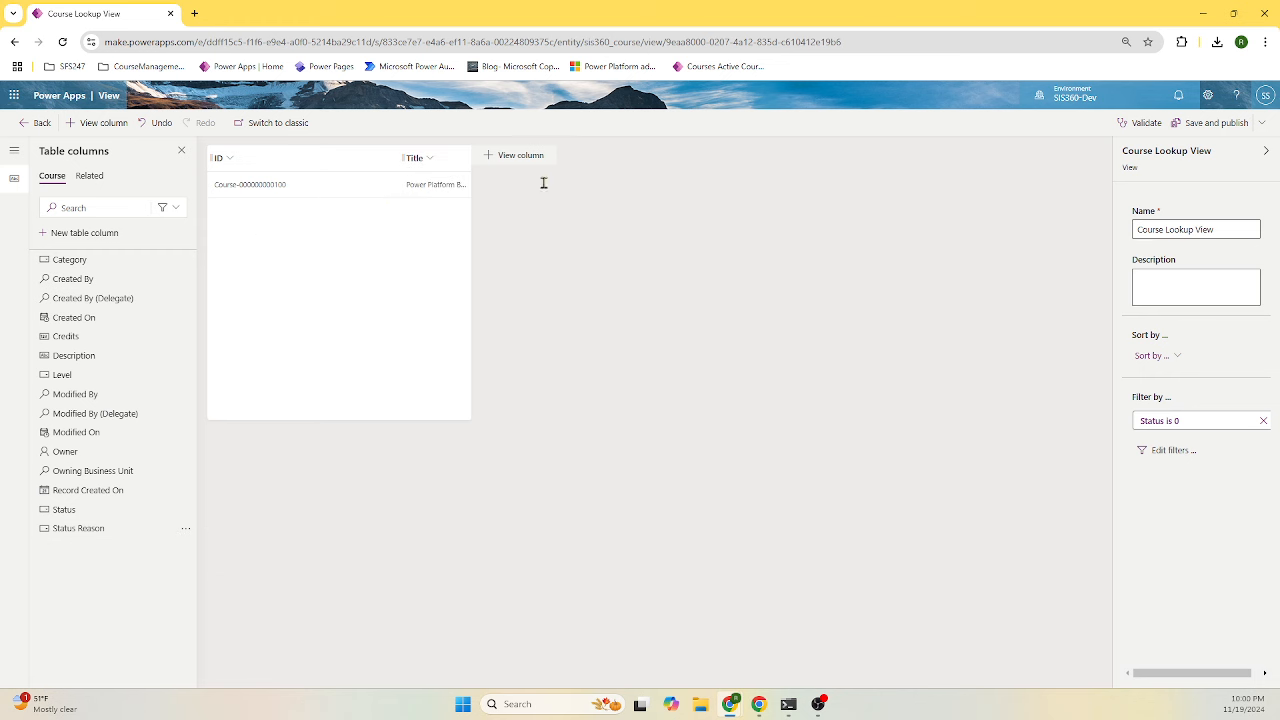
pyautogui.click(1205, 122)
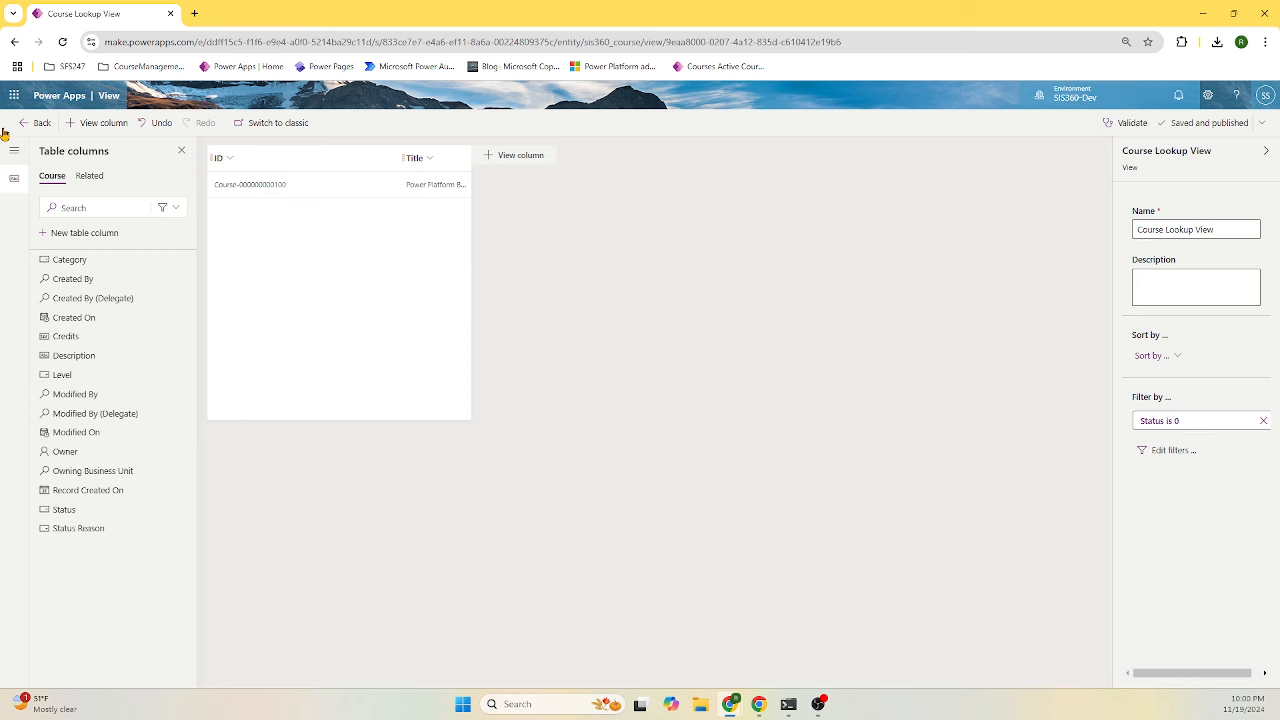
# - Reopen Course Lookup View to verify the ID and Title columns, then return to the views list
pyautogui.click(36, 133)
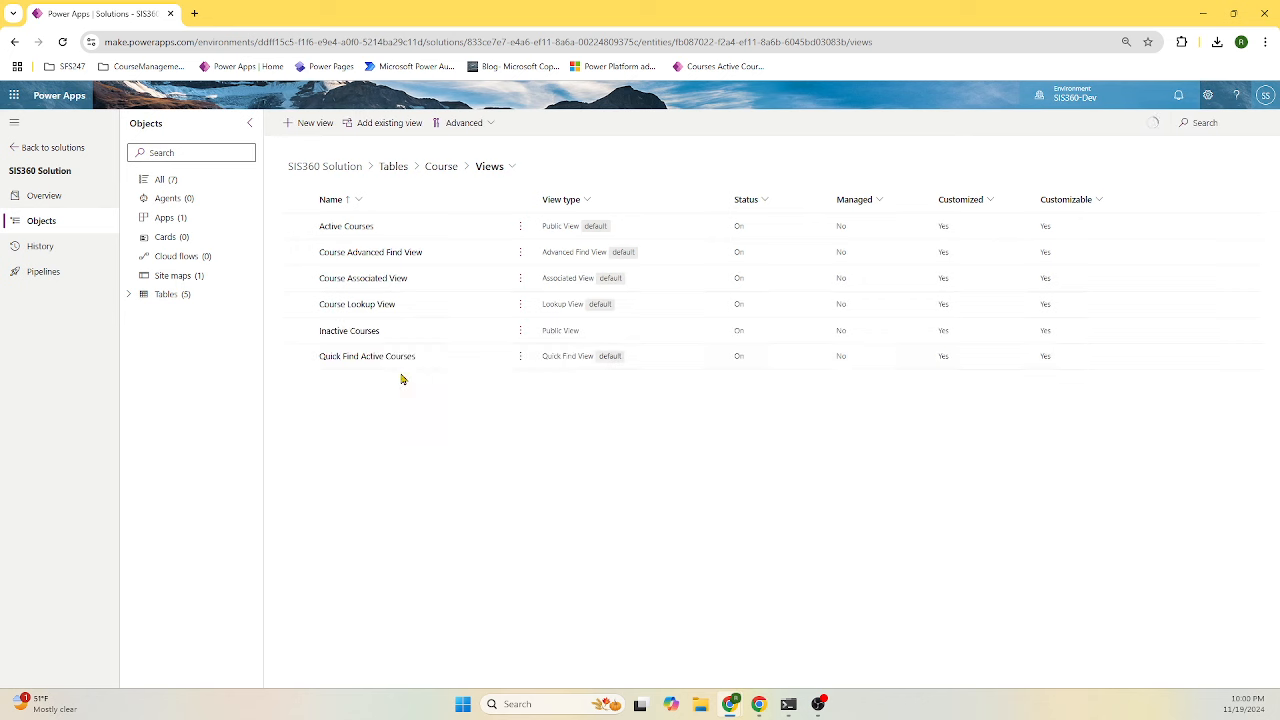
pyautogui.click(366, 305)
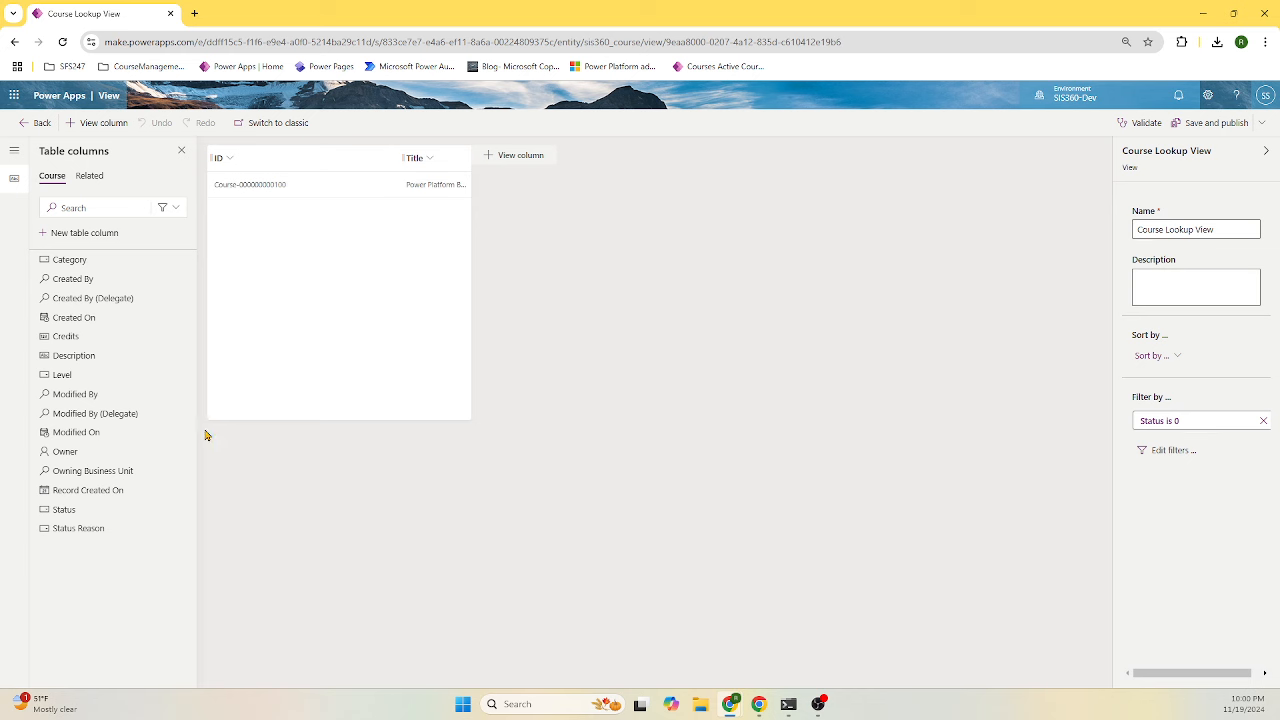
pyautogui.click(33, 124)
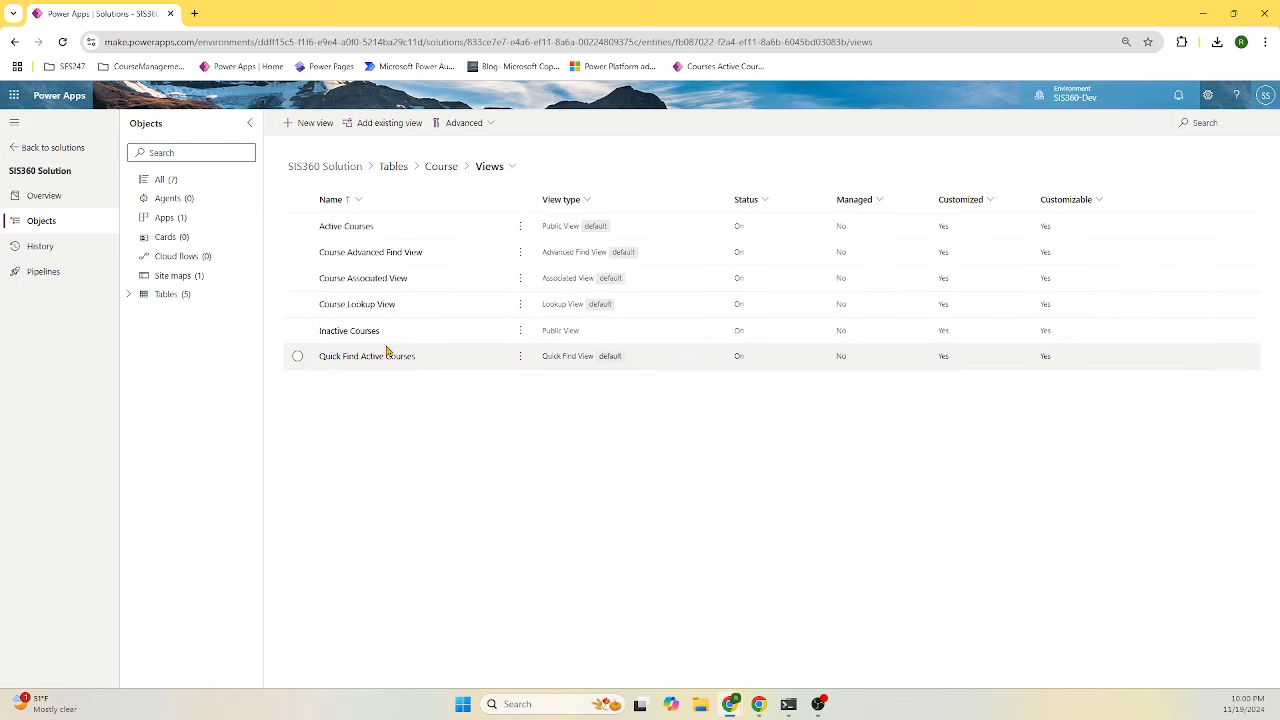
# - Collapse the solution's Tables and open Course Management App from Apps in the app designer
pyautogui.click(129, 295)
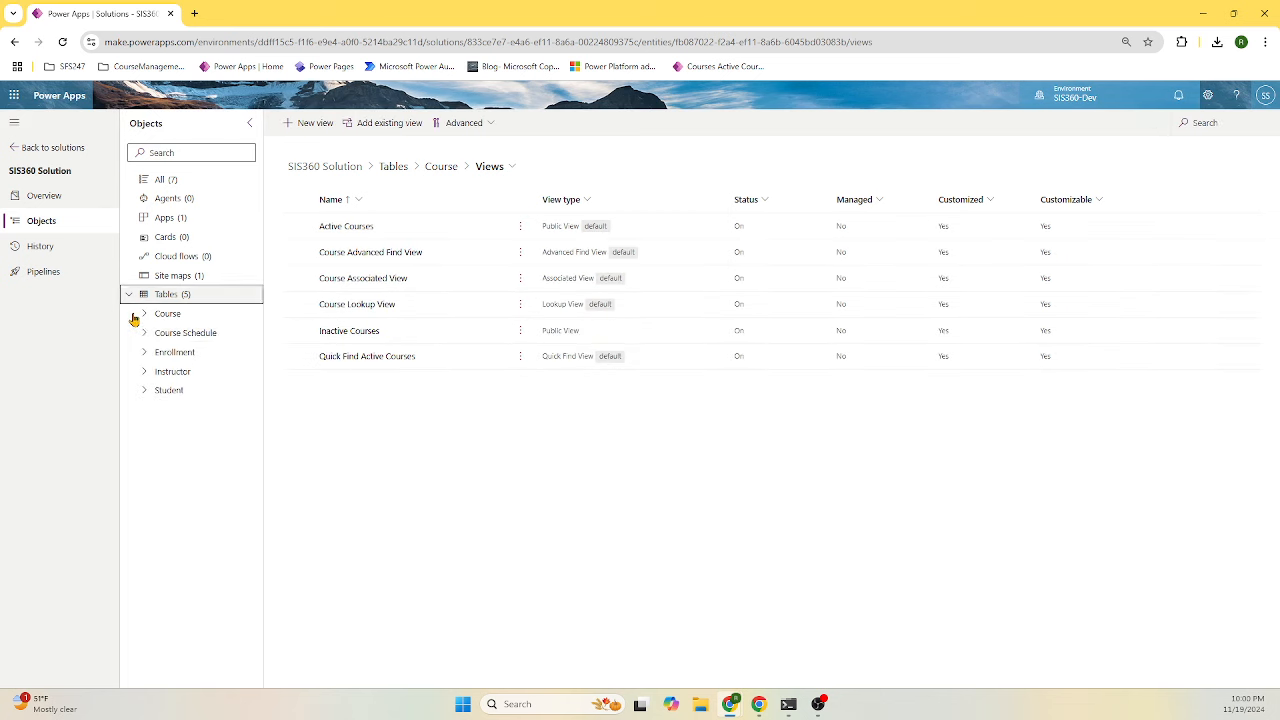
pyautogui.click(144, 314)
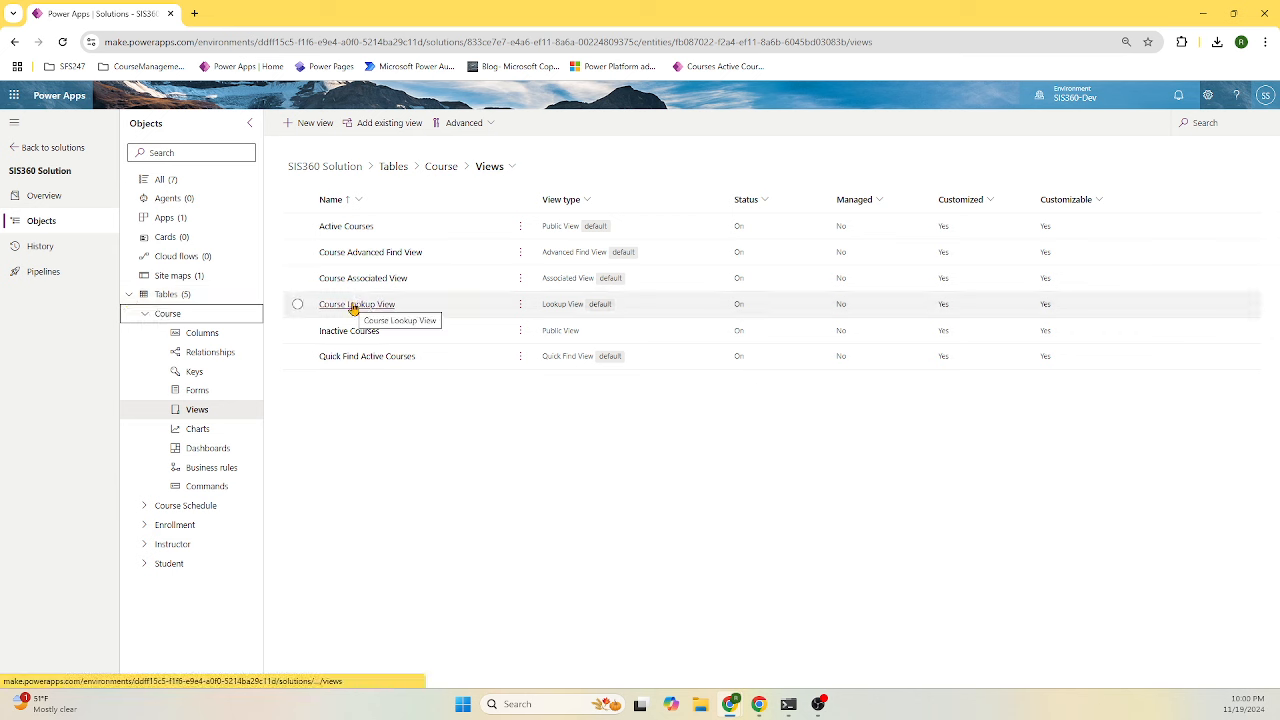
pyautogui.click(140, 294)
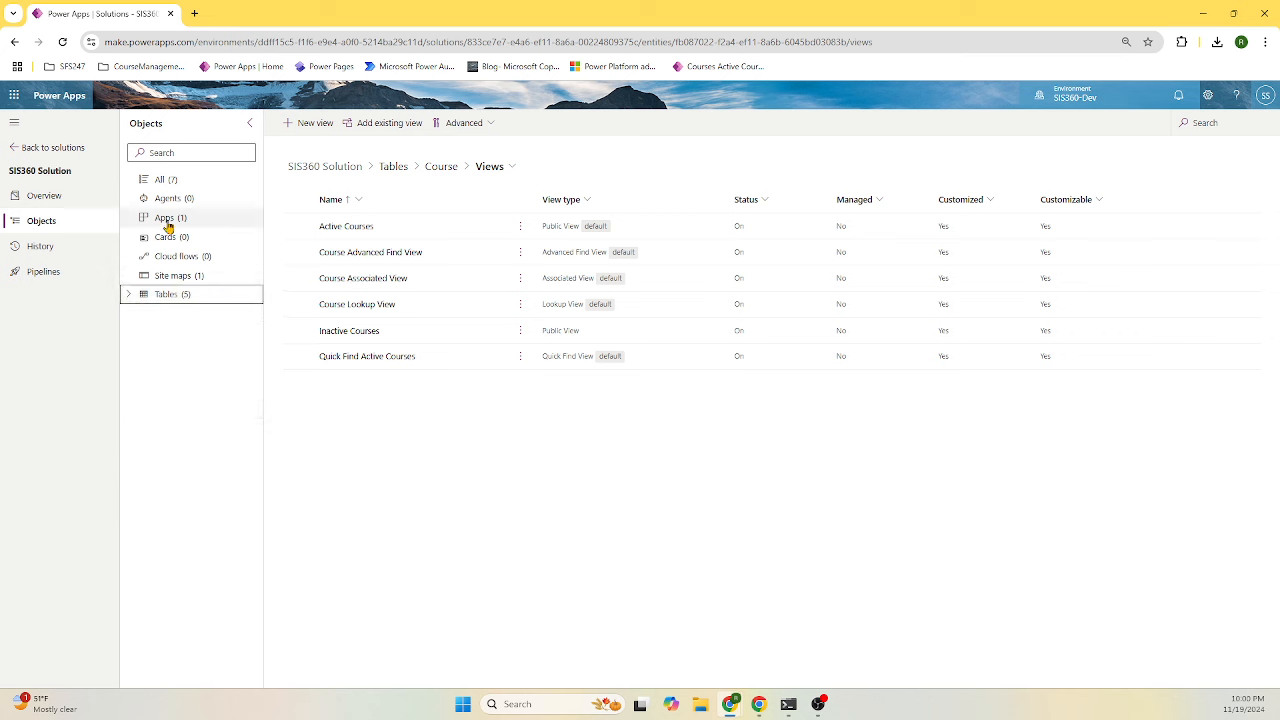
pyautogui.click(168, 220)
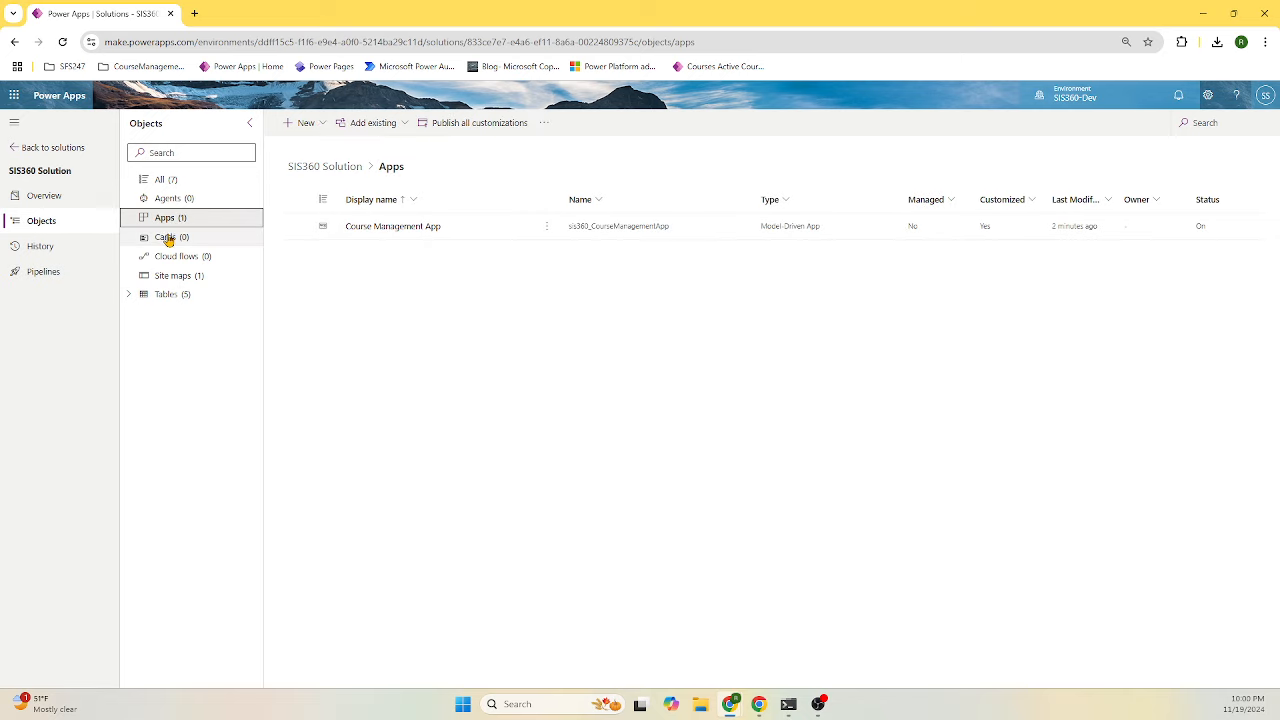
pyautogui.click(391, 232)
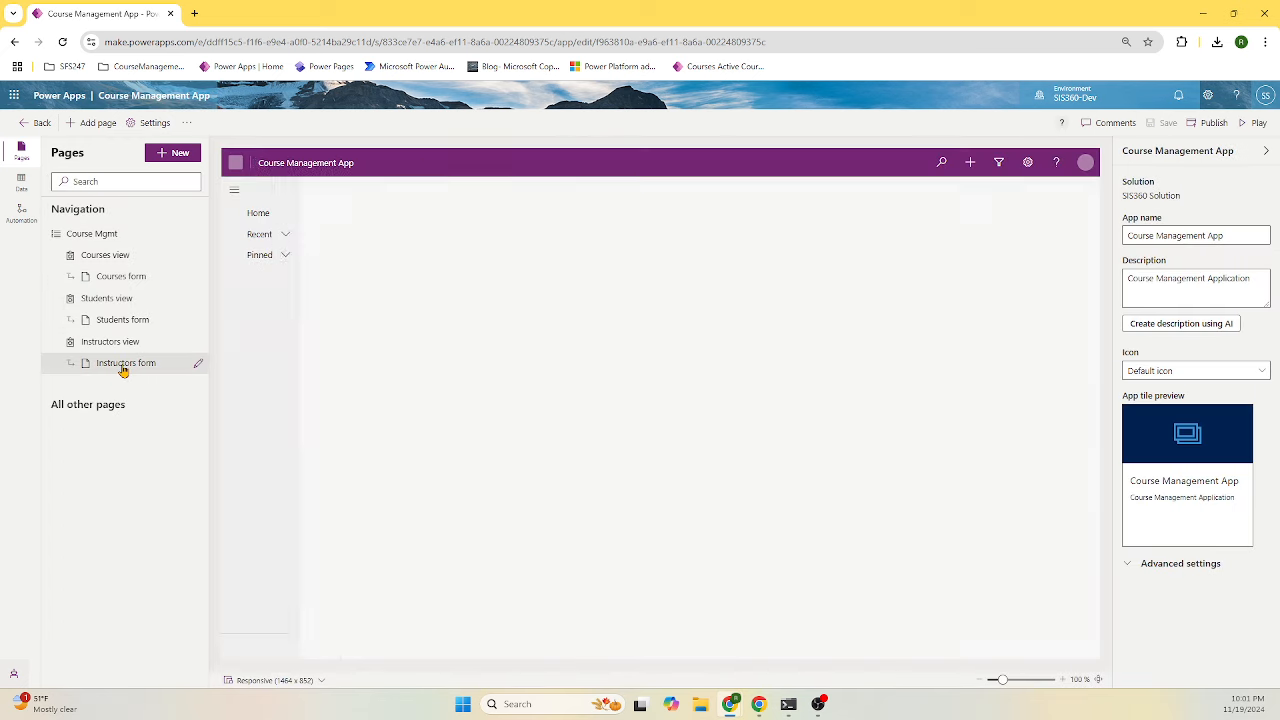
# - Open the existing instructor record in the preview and check the available courses for CourseID
pyautogui.click(122, 366)
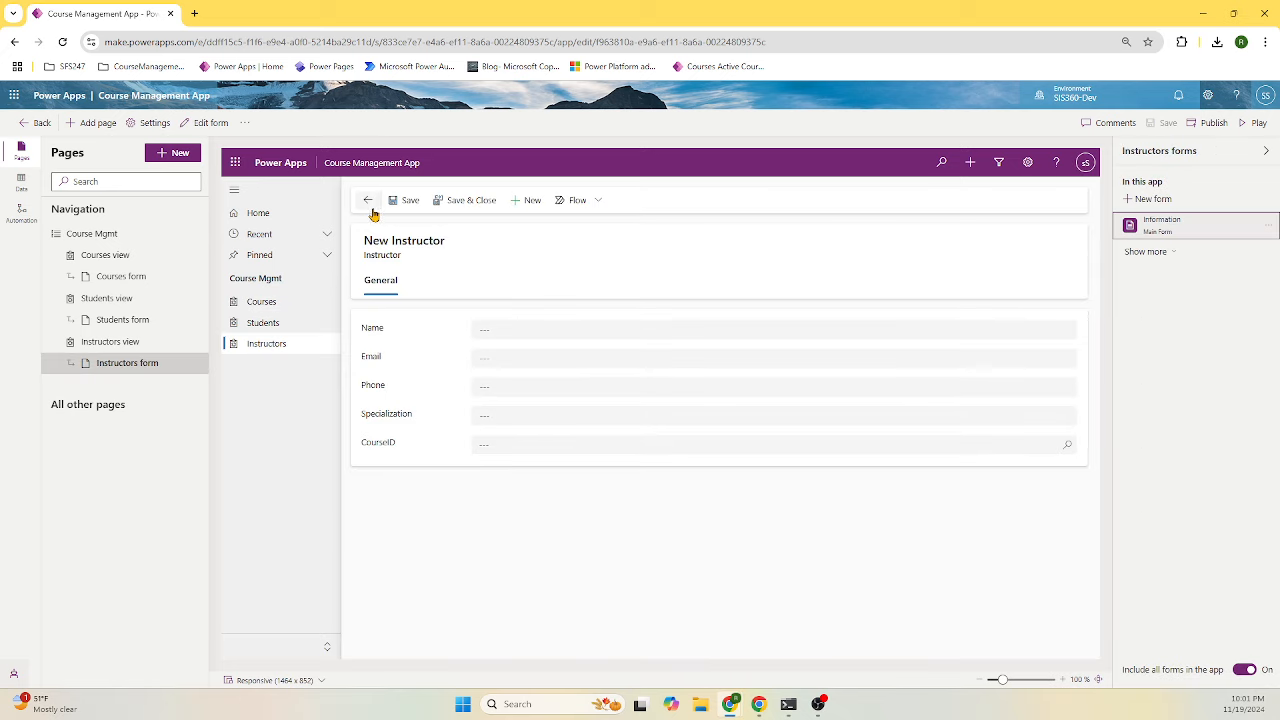
pyautogui.click(258, 350)
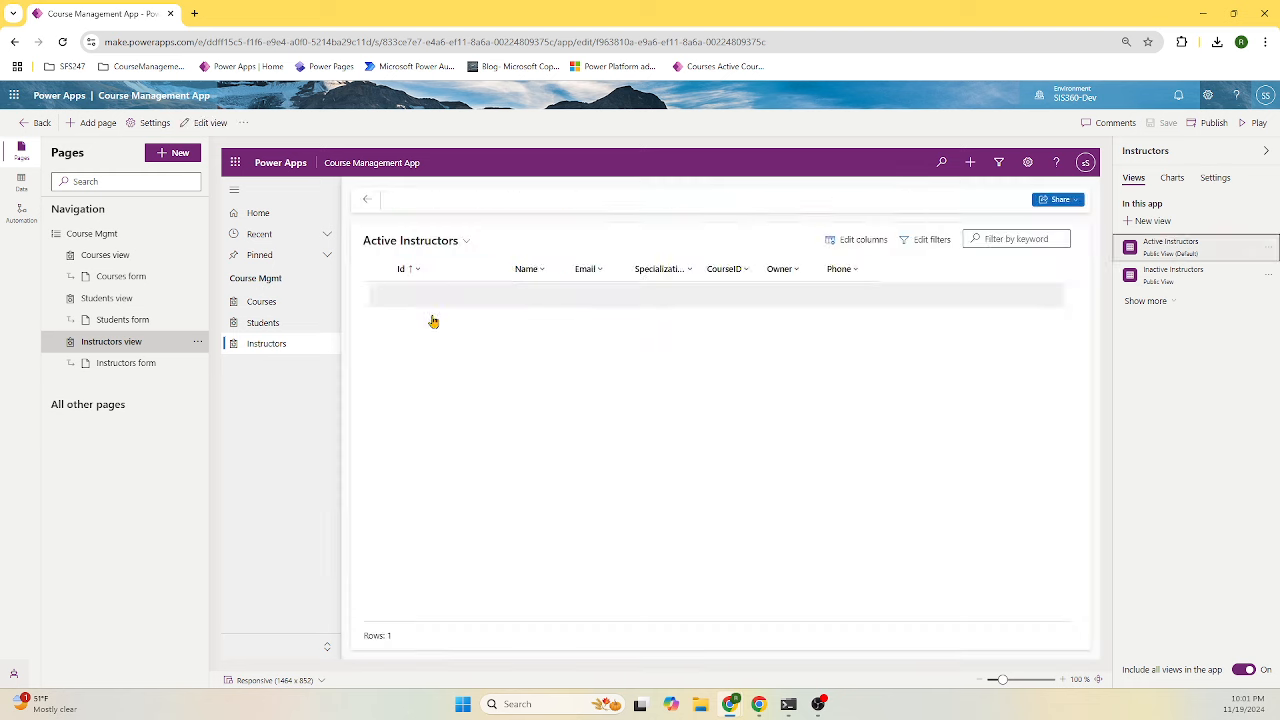
pyautogui.click(443, 300)
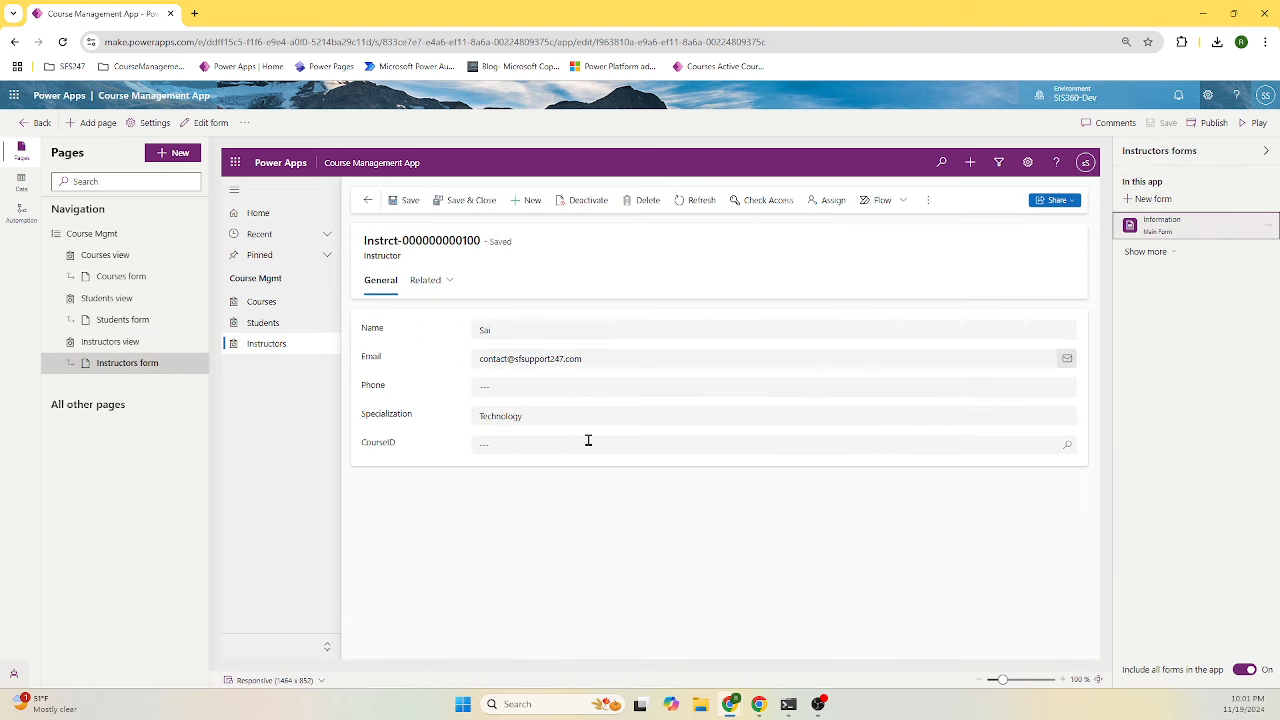
pyautogui.click(1067, 449)
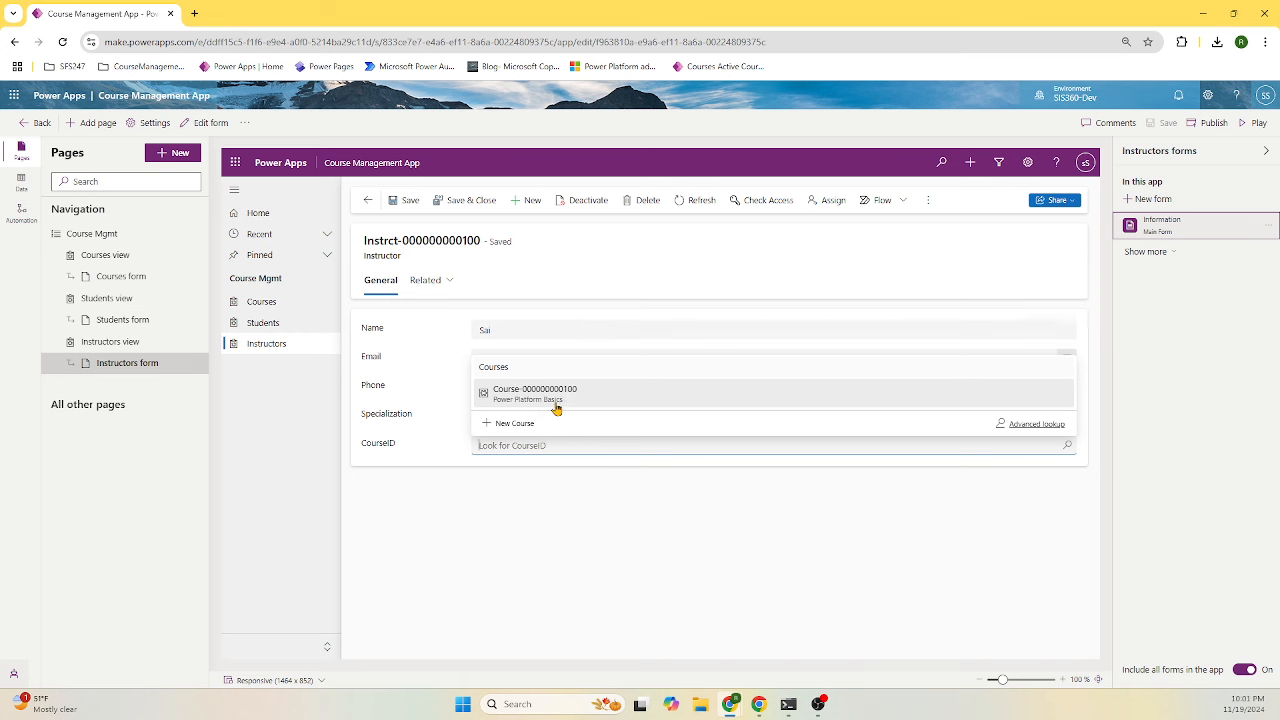
pyautogui.click(260, 303)
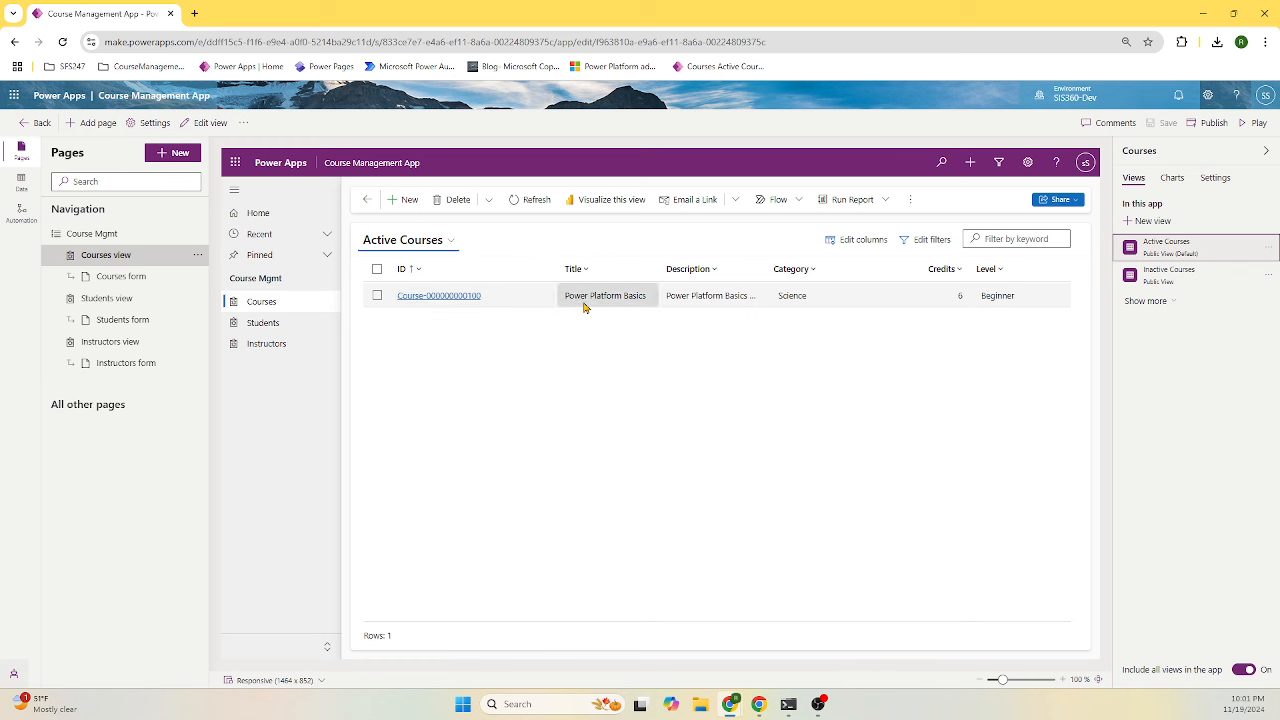
pyautogui.click(284, 346)
pyautogui.click(457, 302)
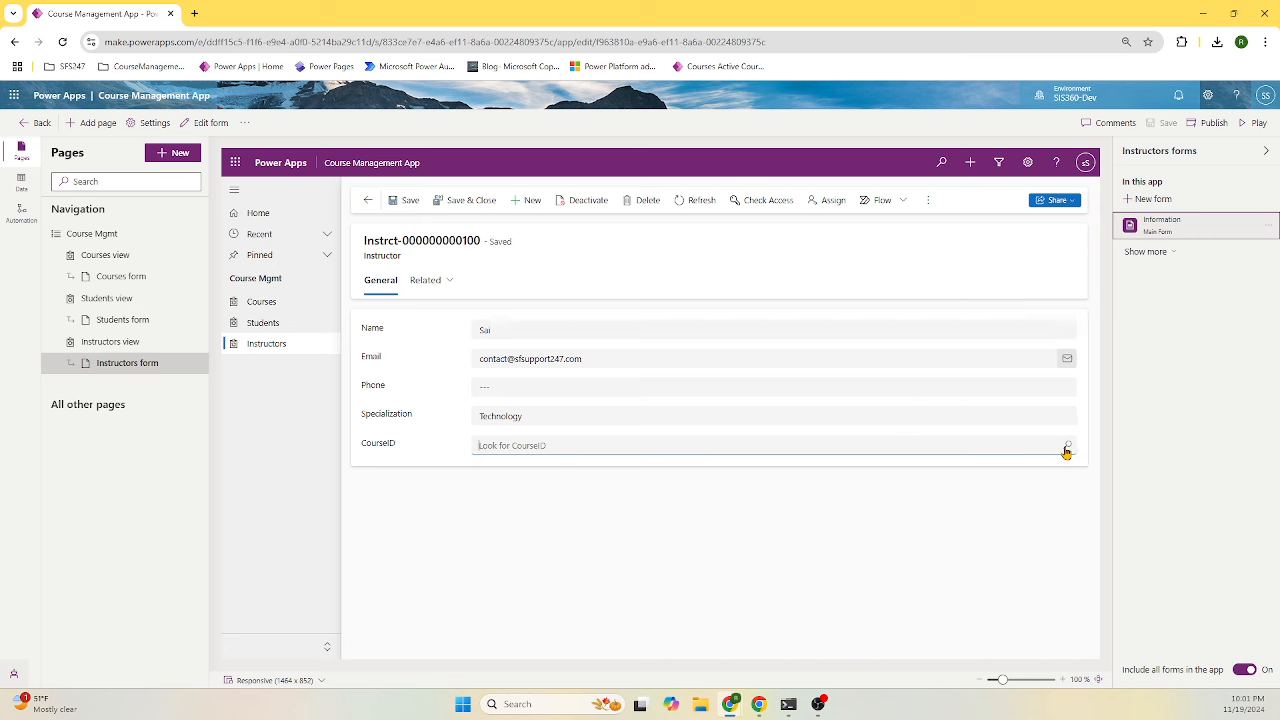
pyautogui.click(1066, 450)
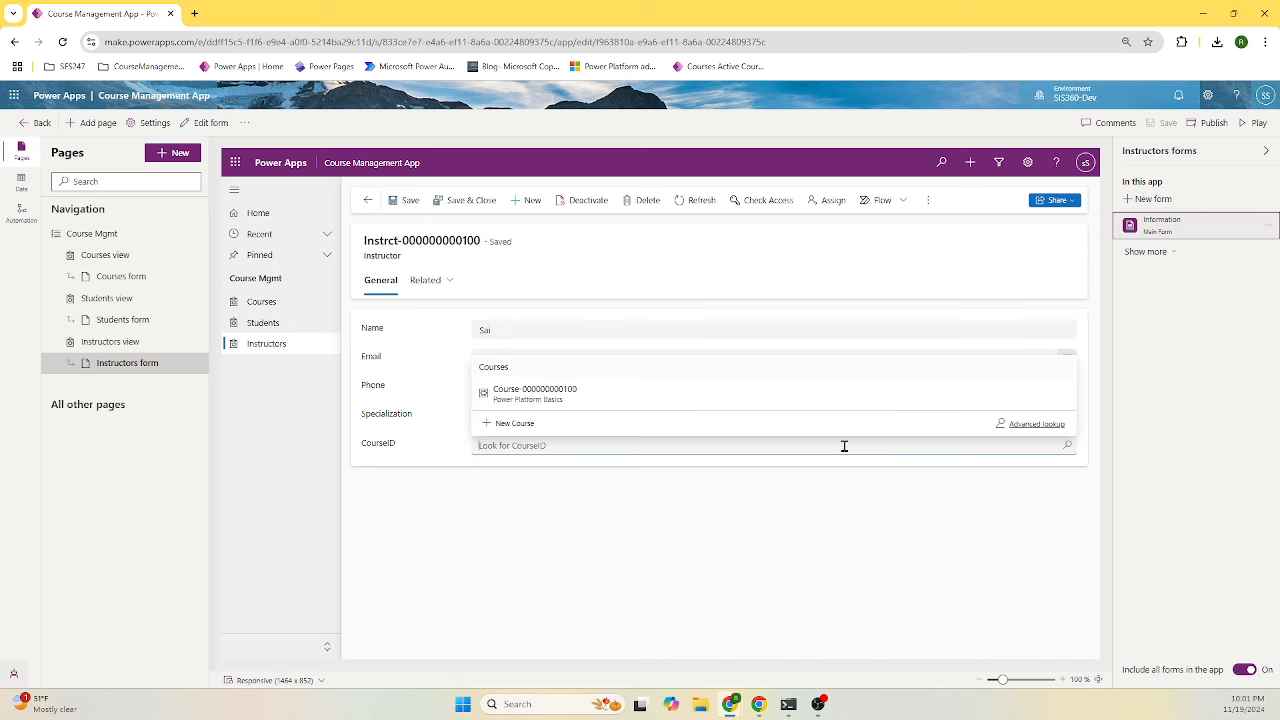
pyautogui.click(545, 395)
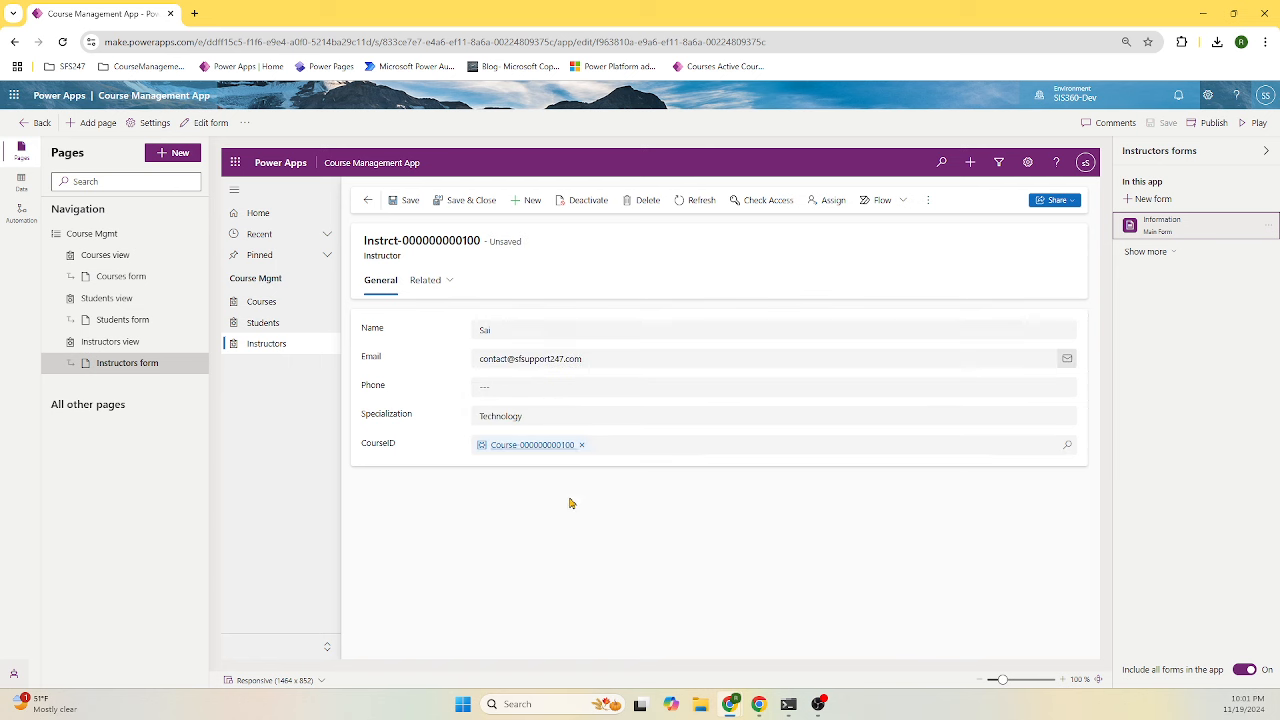
pyautogui.click(474, 200)
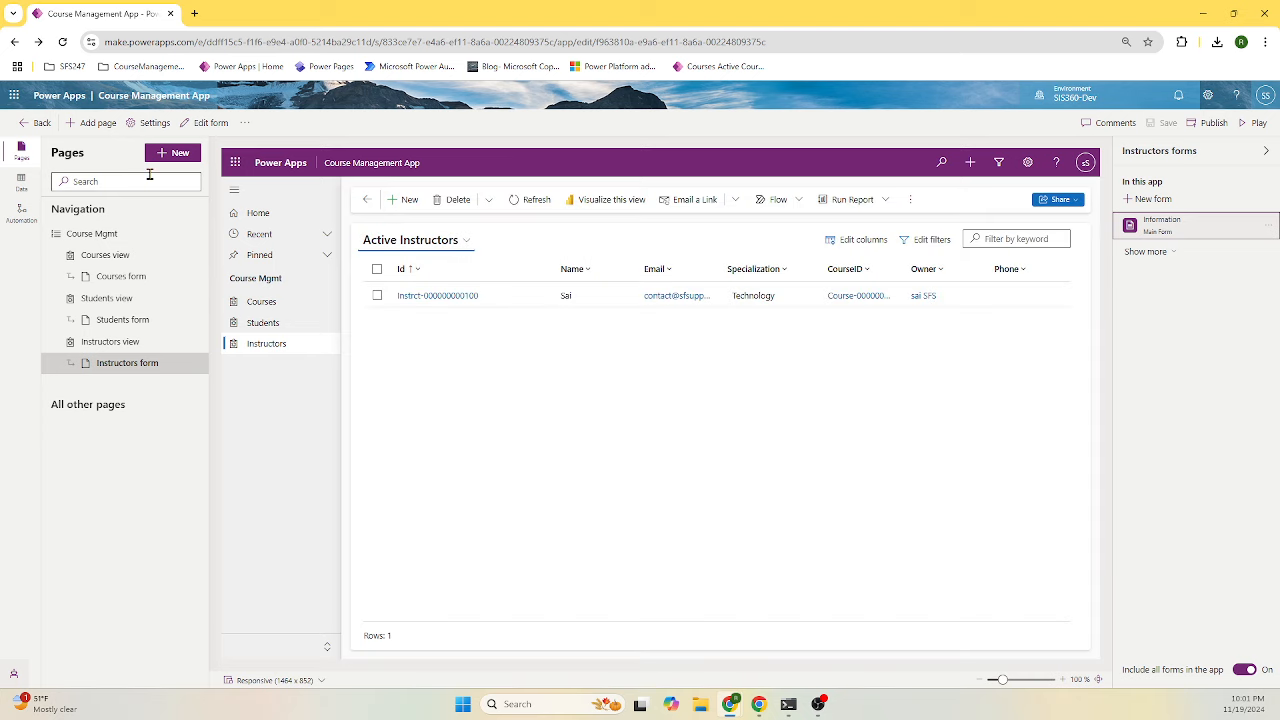
# - Add the Course Schedule Dataverse table (searched as 'cour') with navigation pages, then edit its view
pyautogui.click(178, 157)
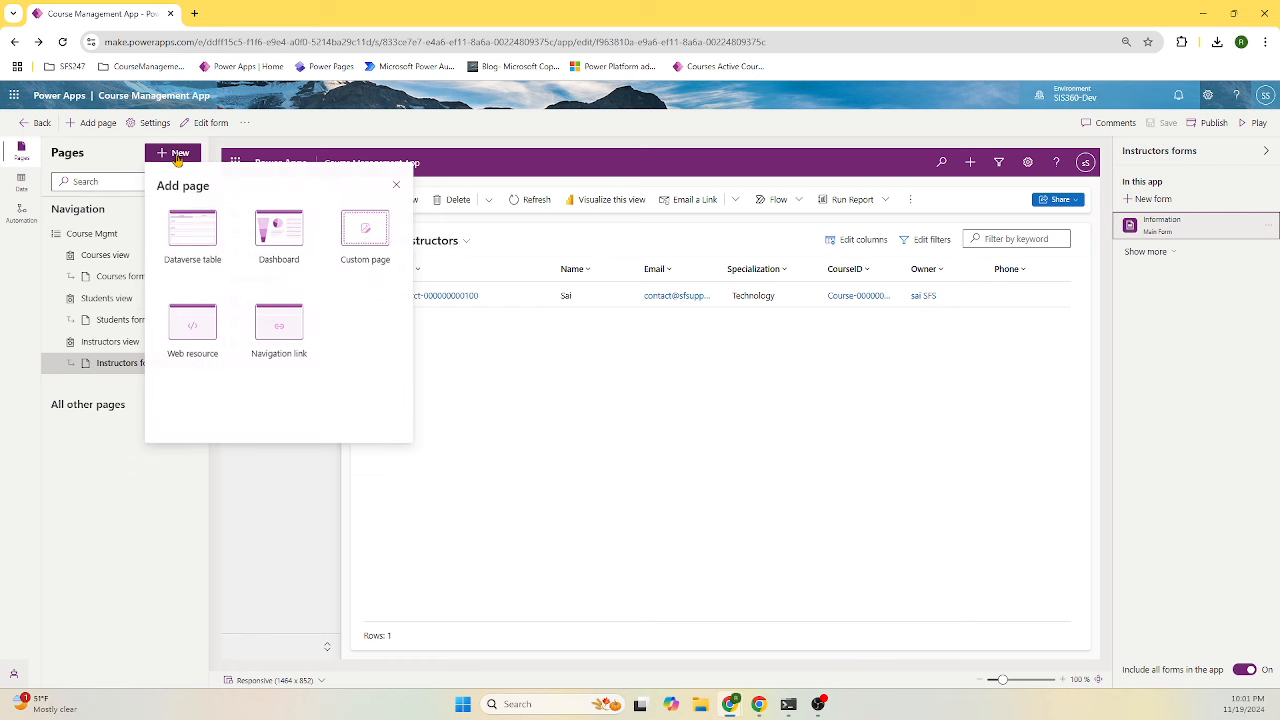
pyautogui.click(197, 232)
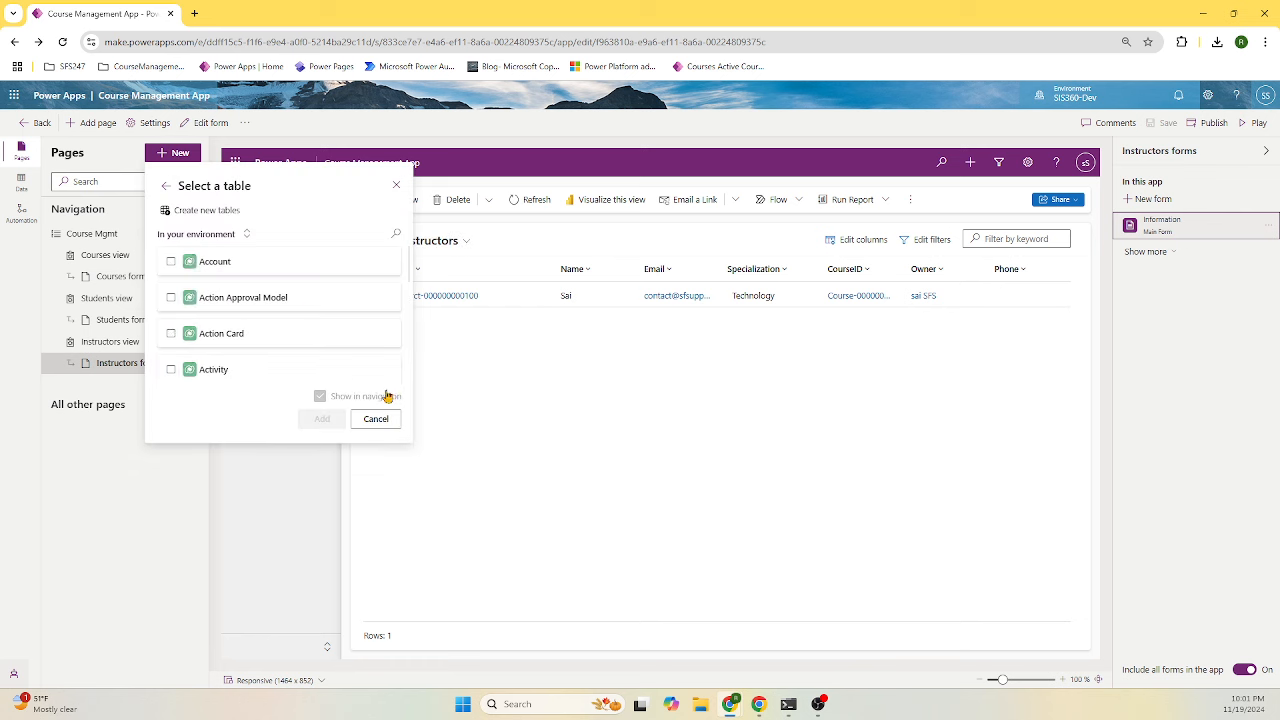
pyautogui.click(395, 236)
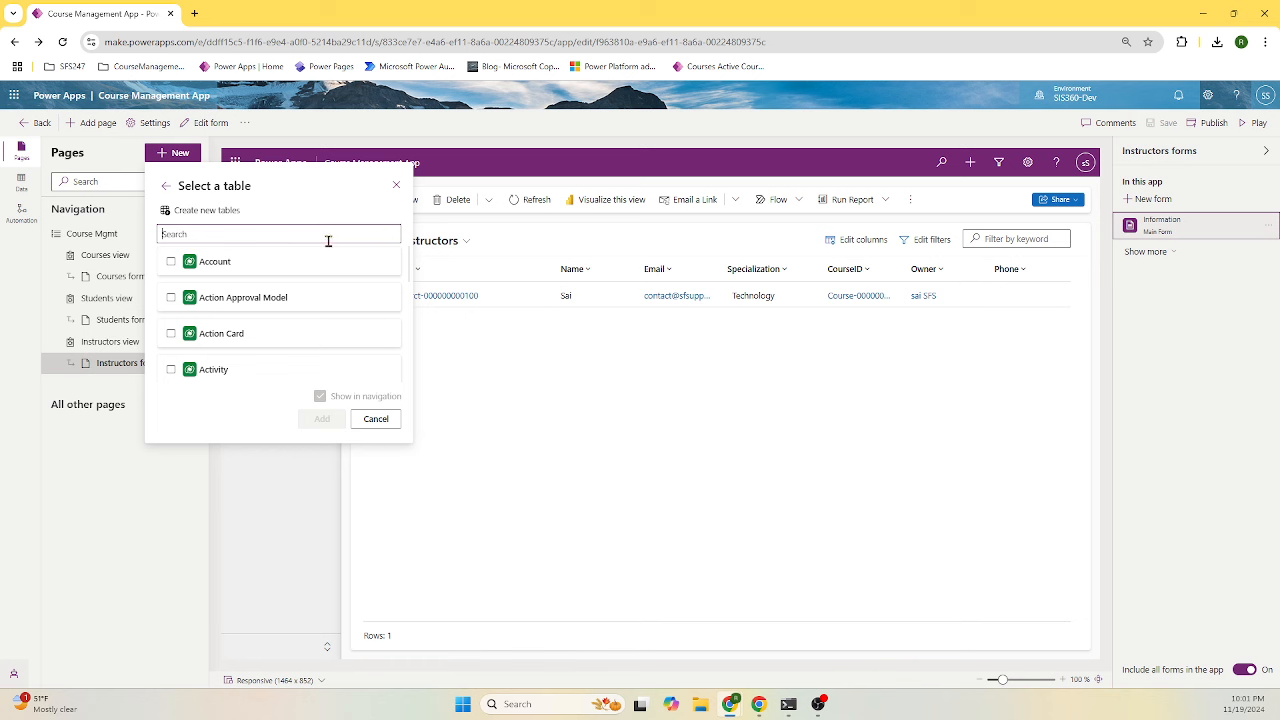
pyautogui.write('cour')
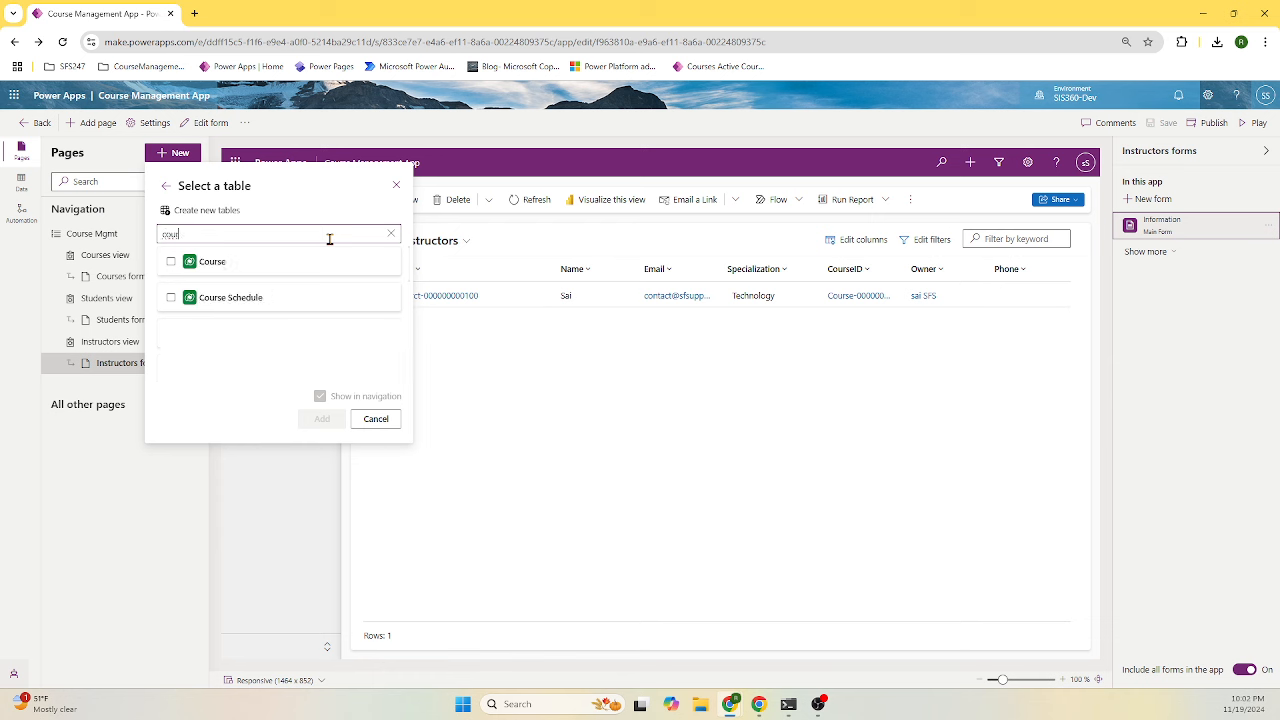
pyautogui.click(280, 300)
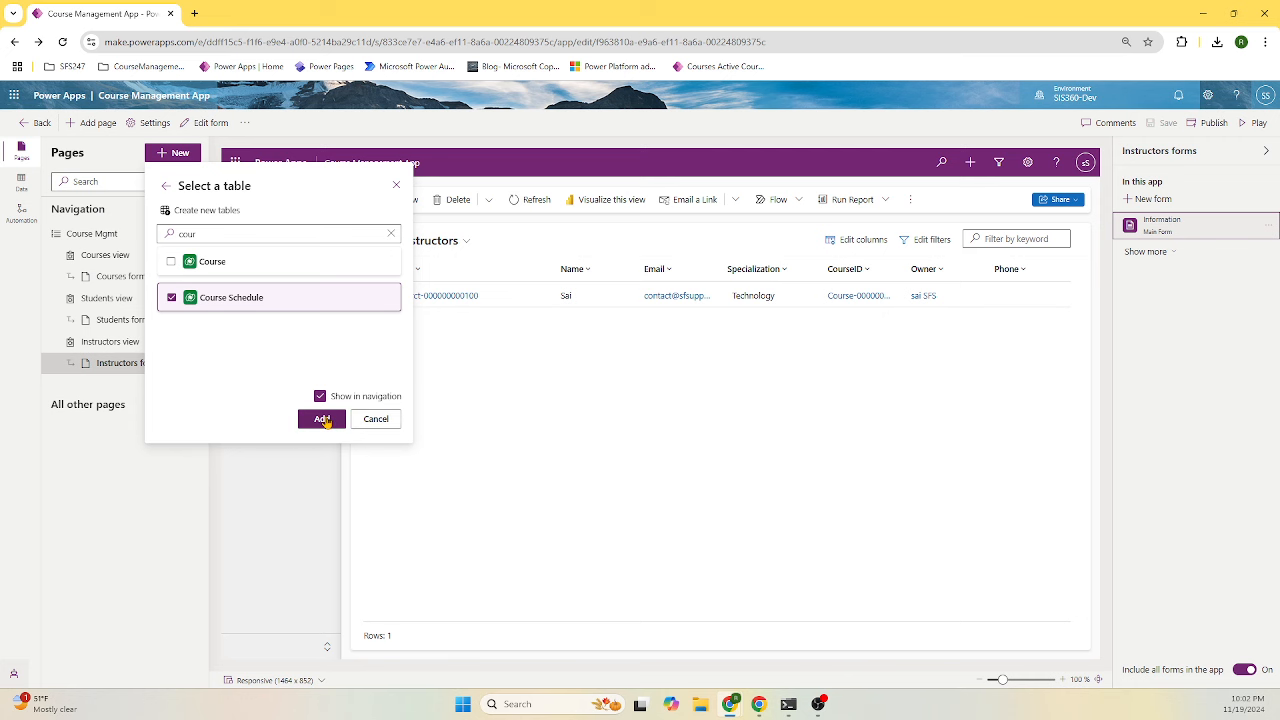
pyautogui.click(322, 419)
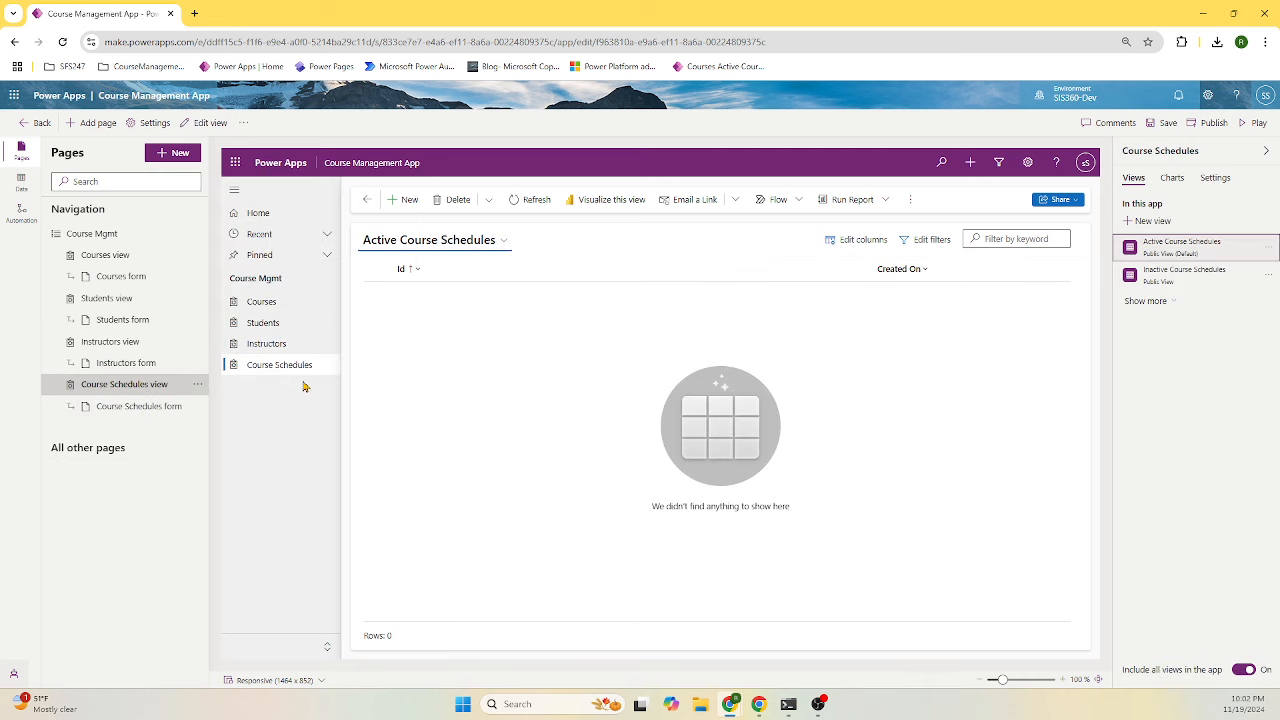
pyautogui.click(183, 392)
# - Save the app, drop Created On, and add CourseID, End Date, Location, Name, Recurrence and Start Date columns
pyautogui.click(637, 409)
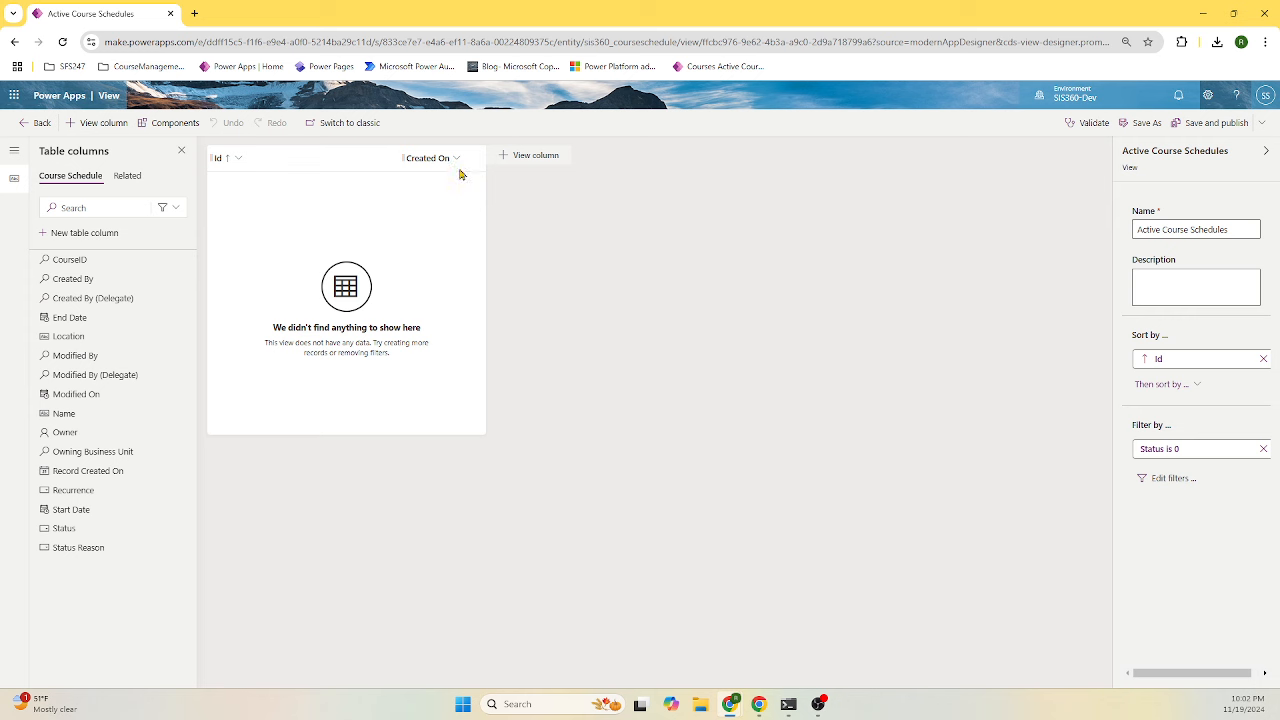
pyautogui.click(457, 162)
pyautogui.click(443, 363)
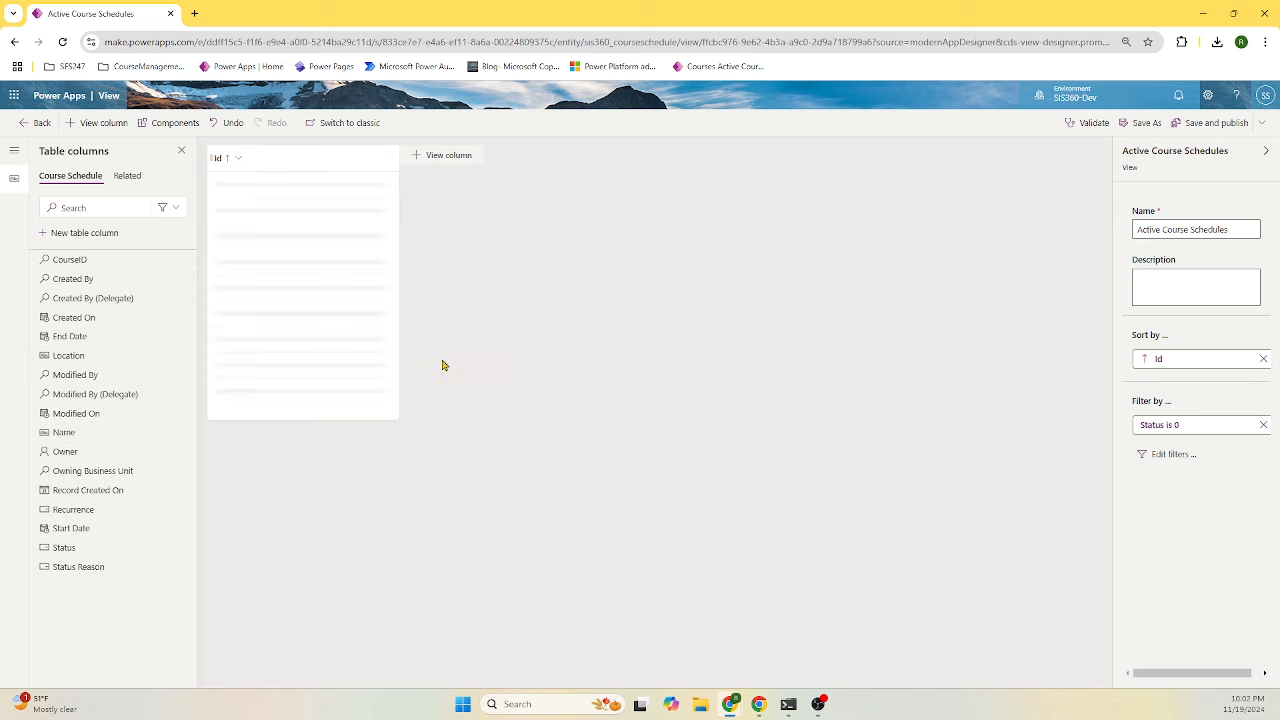
pyautogui.click(105, 265)
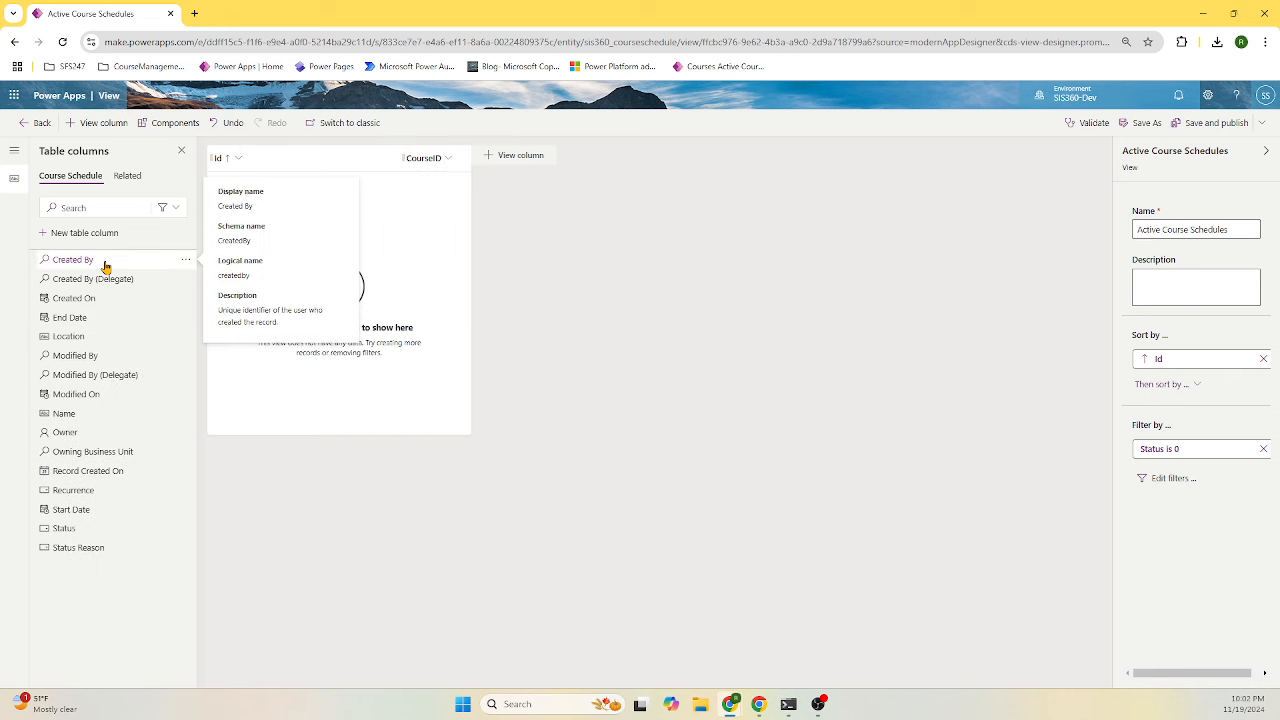
pyautogui.click(105, 318)
pyautogui.click(106, 320)
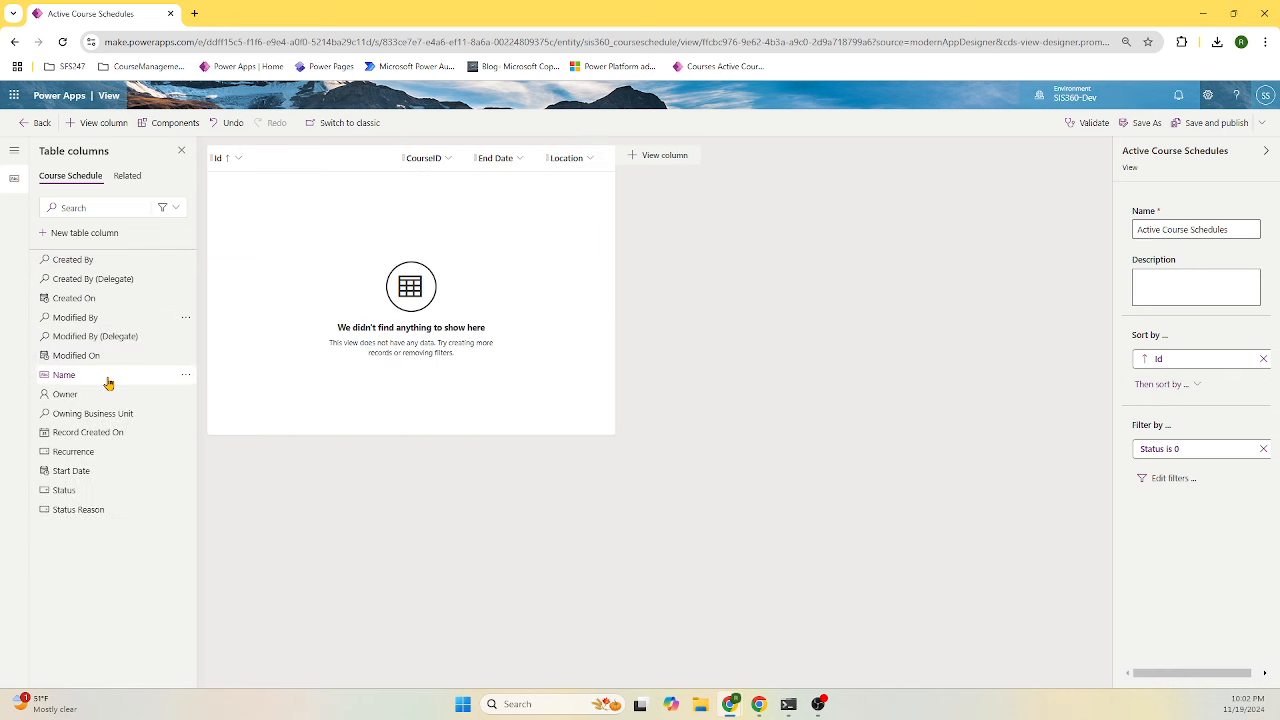
pyautogui.click(108, 382)
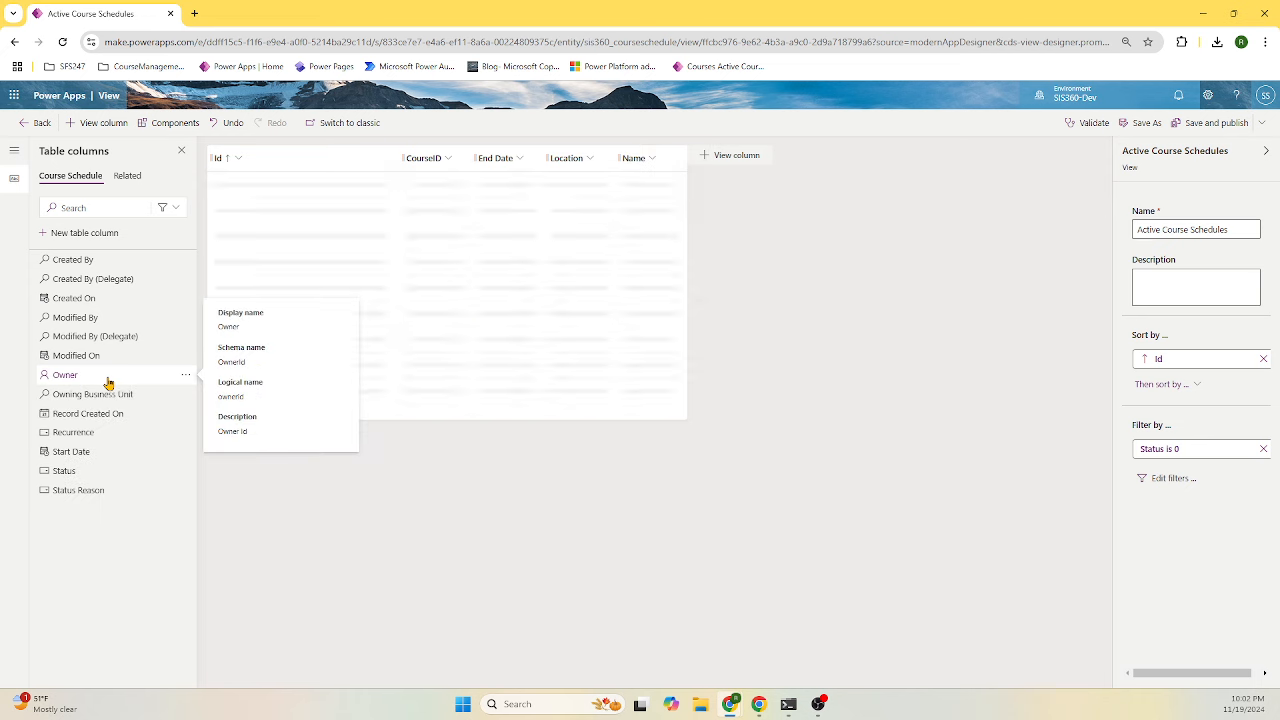
pyautogui.click(118, 441)
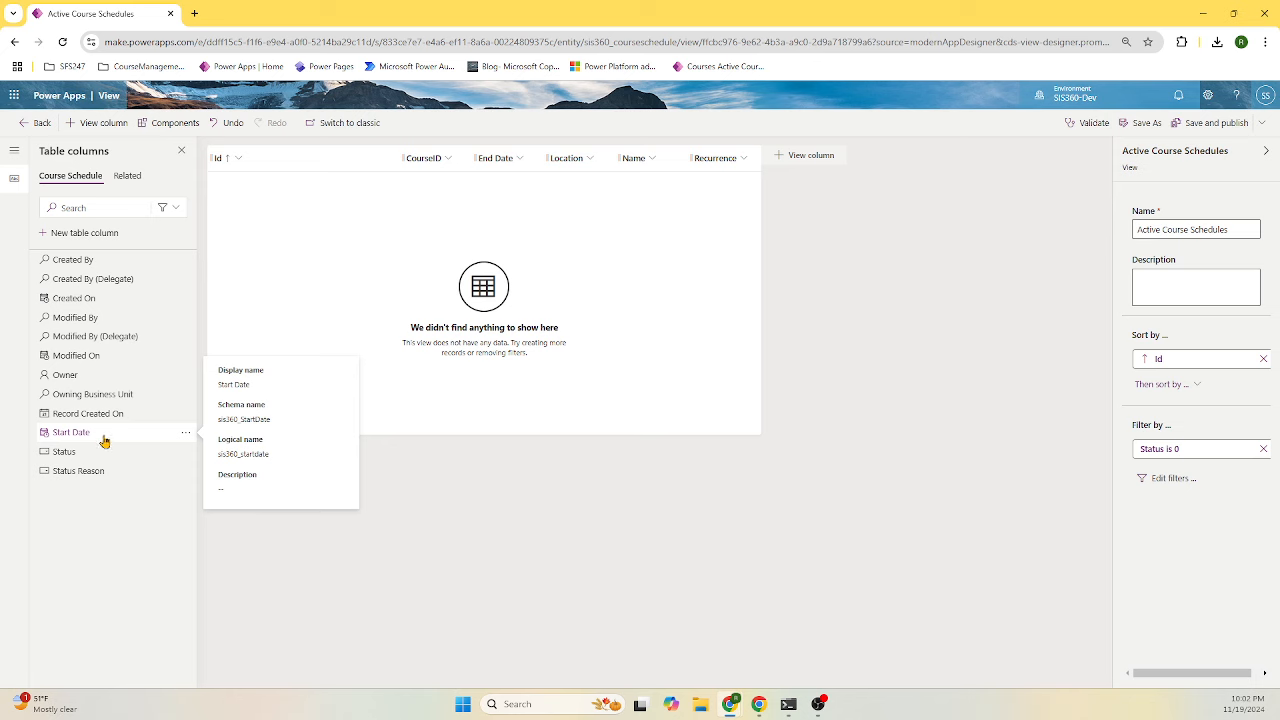
pyautogui.click(103, 437)
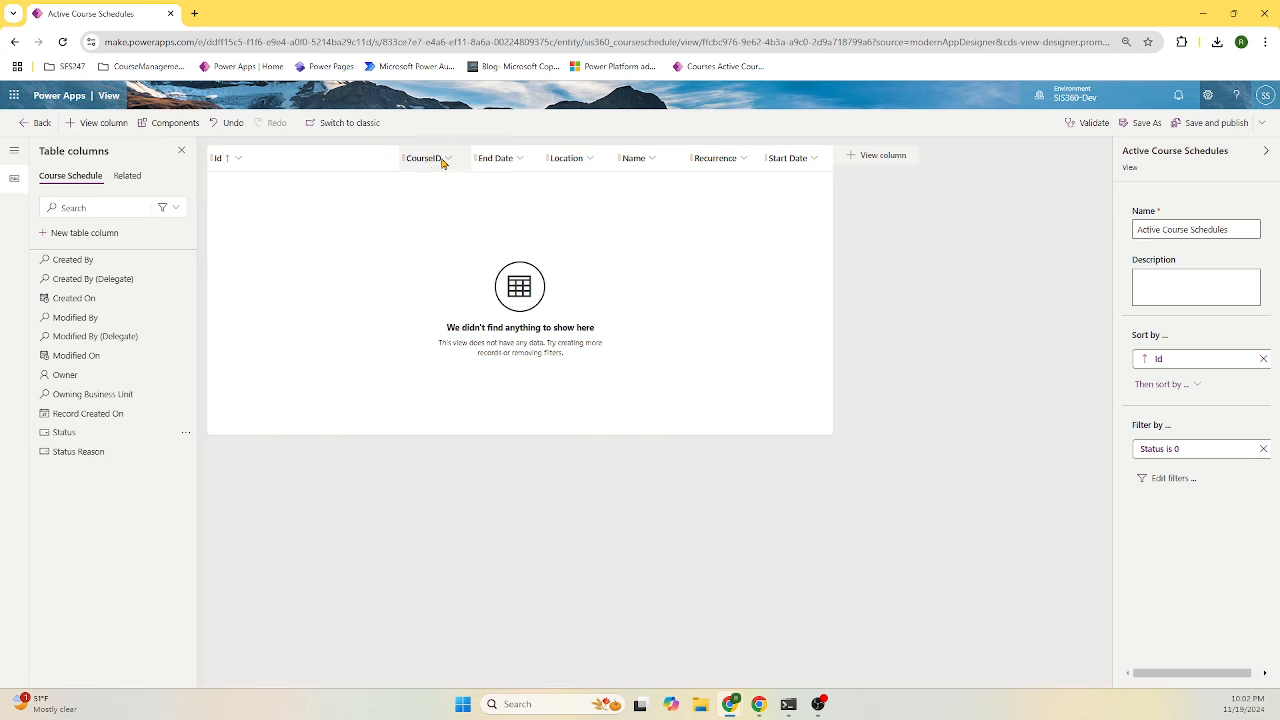
# - Move Name after Id and Start Date after CourseID, then publish the view
pyautogui.moveTo(625, 166); pyautogui.dragTo(400, 175)
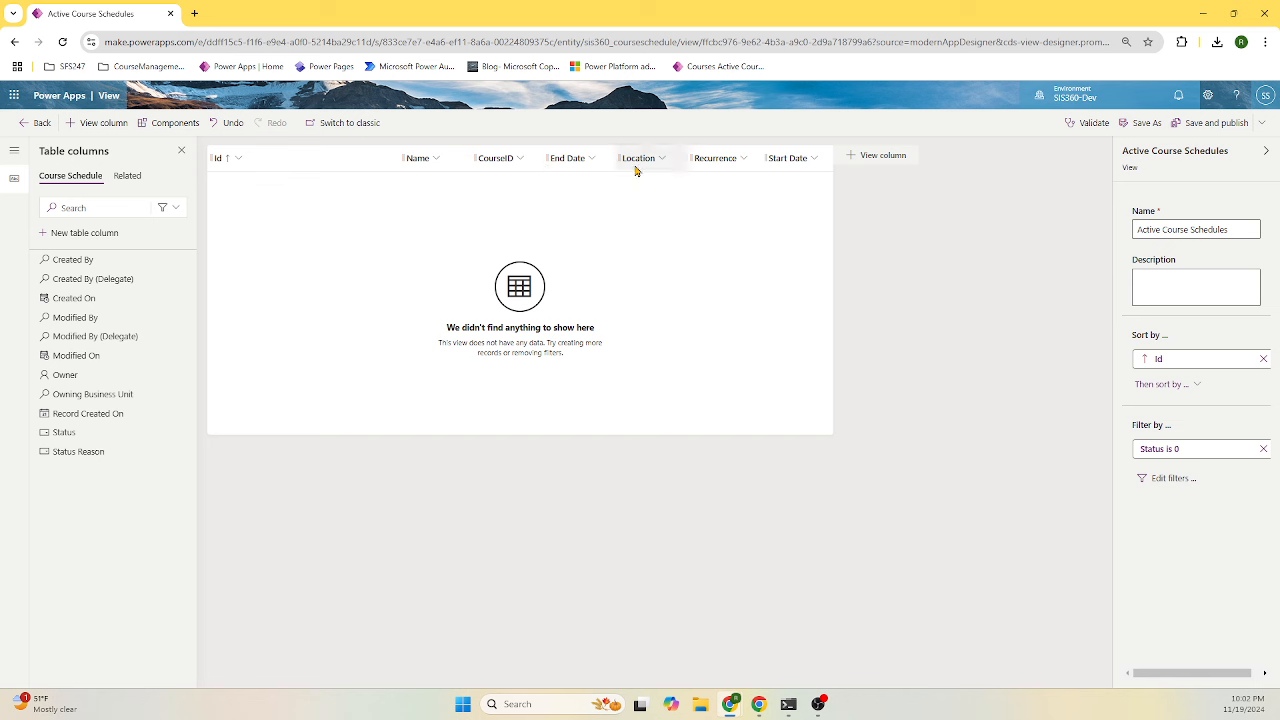
pyautogui.moveTo(788, 166); pyautogui.dragTo(558, 166)
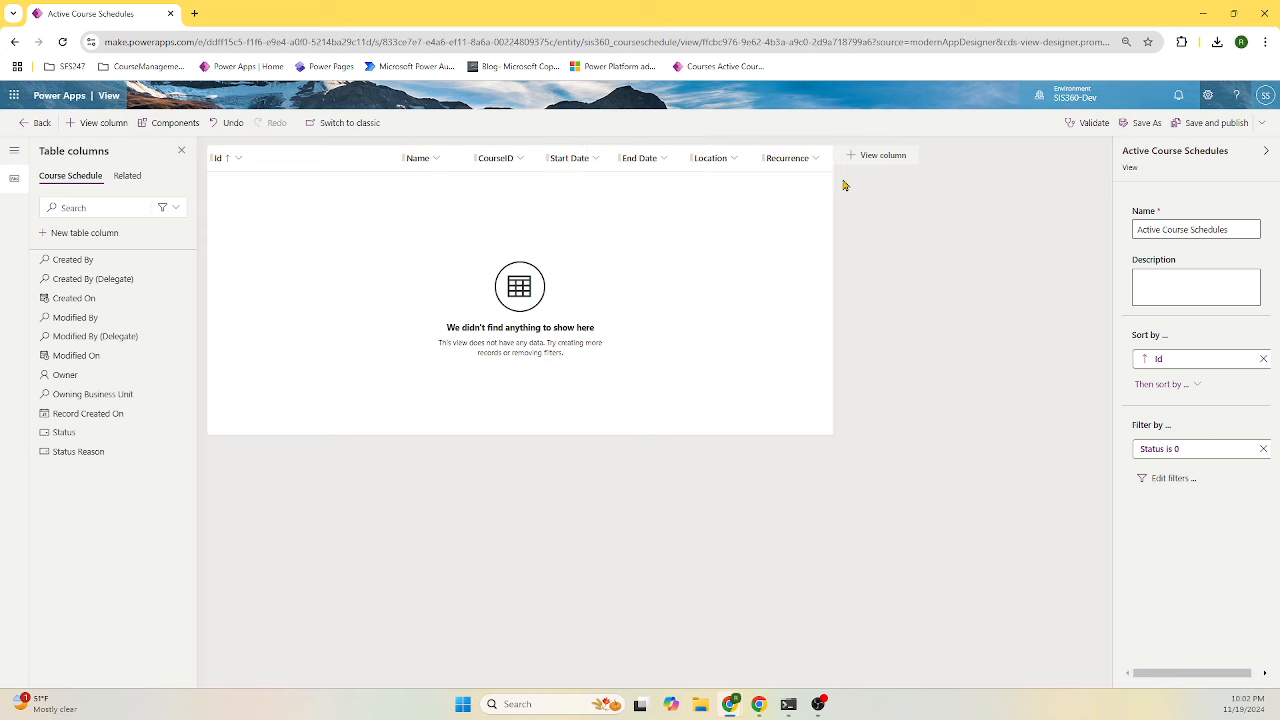
pyautogui.click(1232, 123)
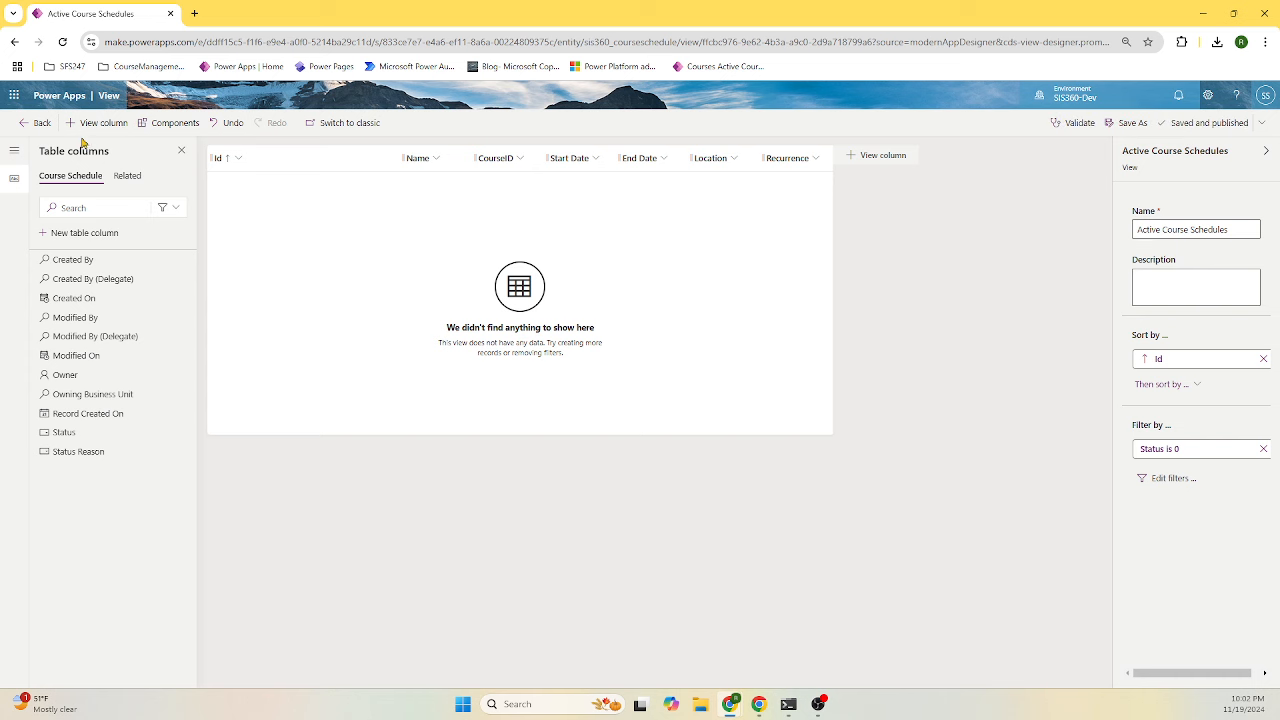
pyautogui.click(38, 123)
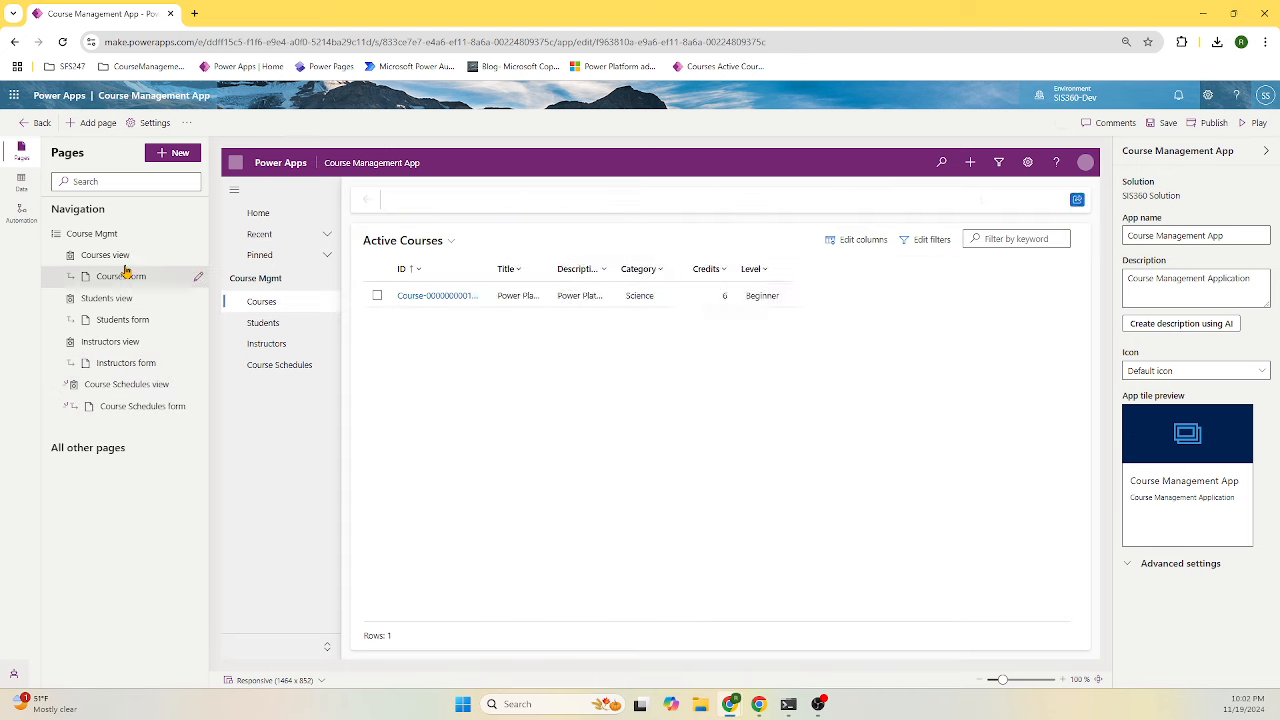
# - Save the app and bring up the Course Schedules main form in the form designer
pyautogui.click(150, 390)
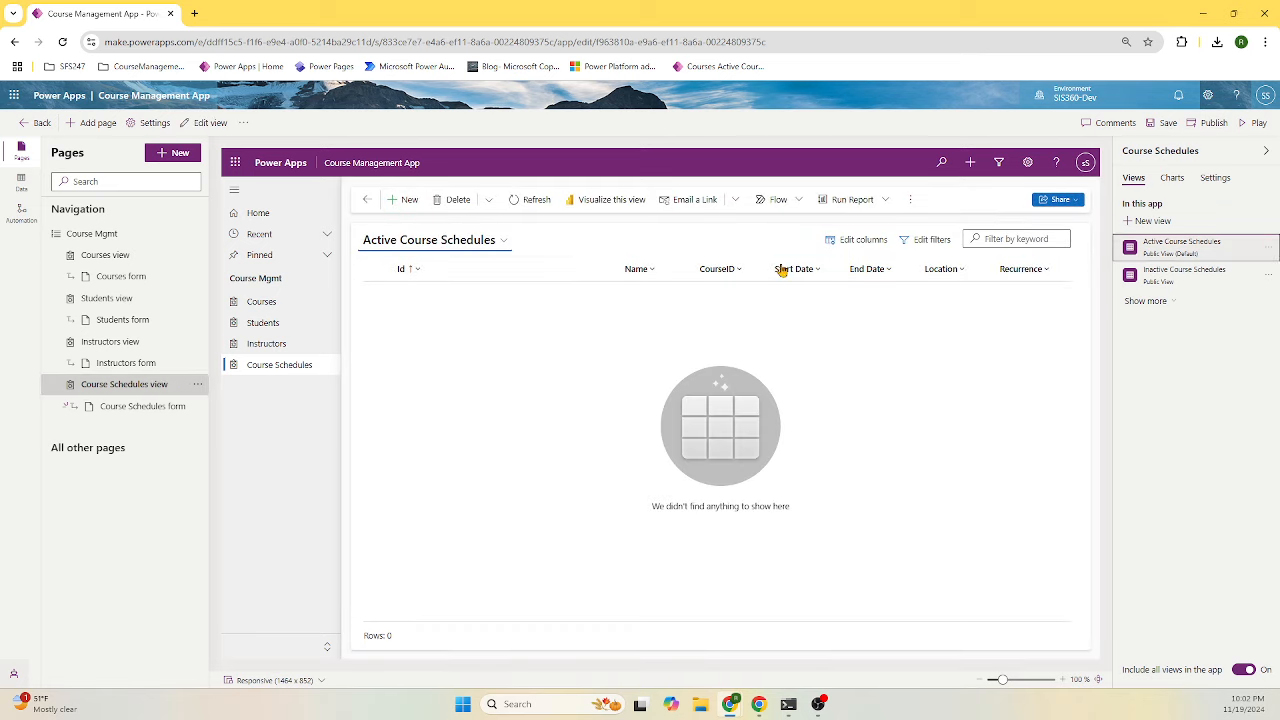
pyautogui.click(198, 410)
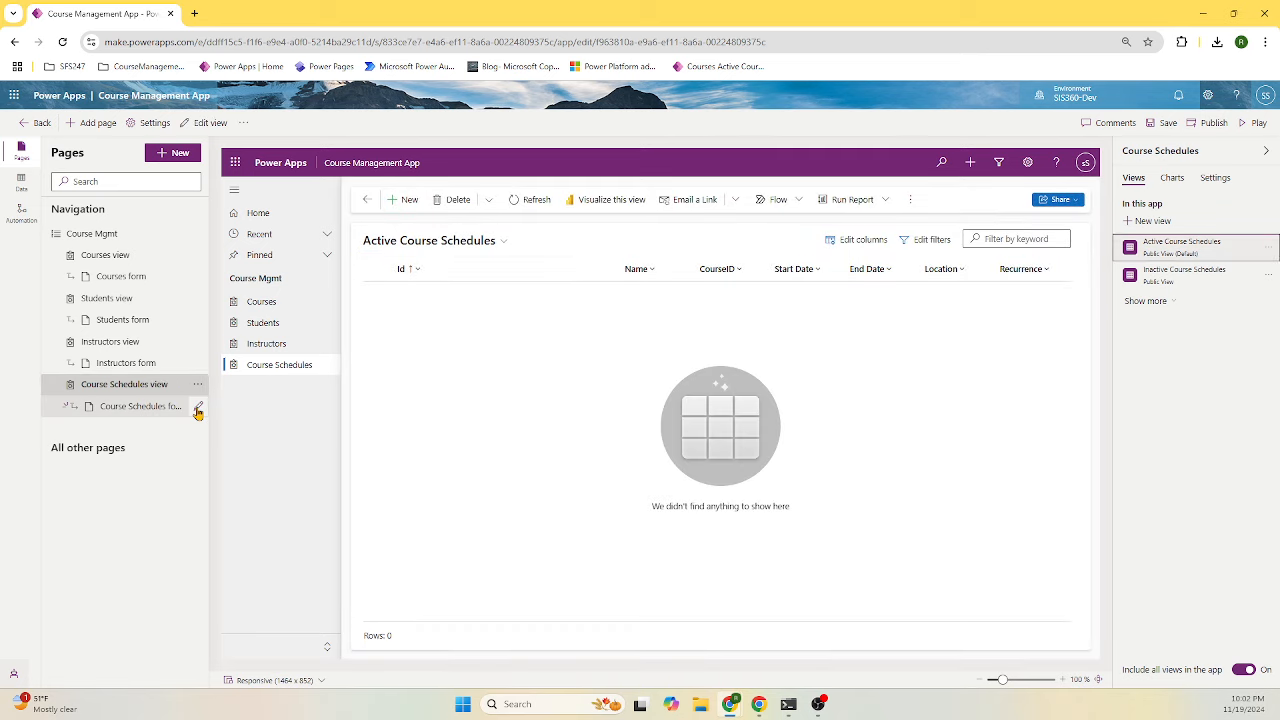
pyautogui.click(626, 407)
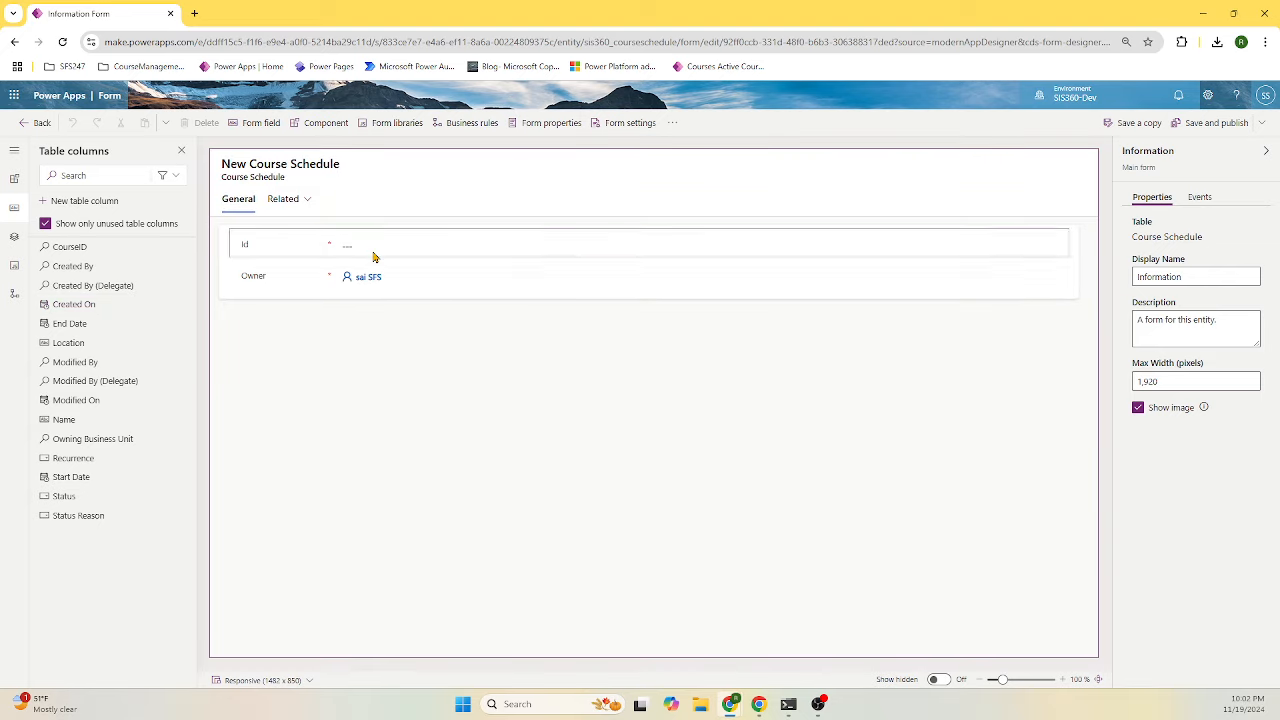
# - Add CourseID, End Date, Location, Recurrence and Start Date fields to the Course Schedule form
pyautogui.click(373, 257)
pyautogui.moveTo(103, 257)
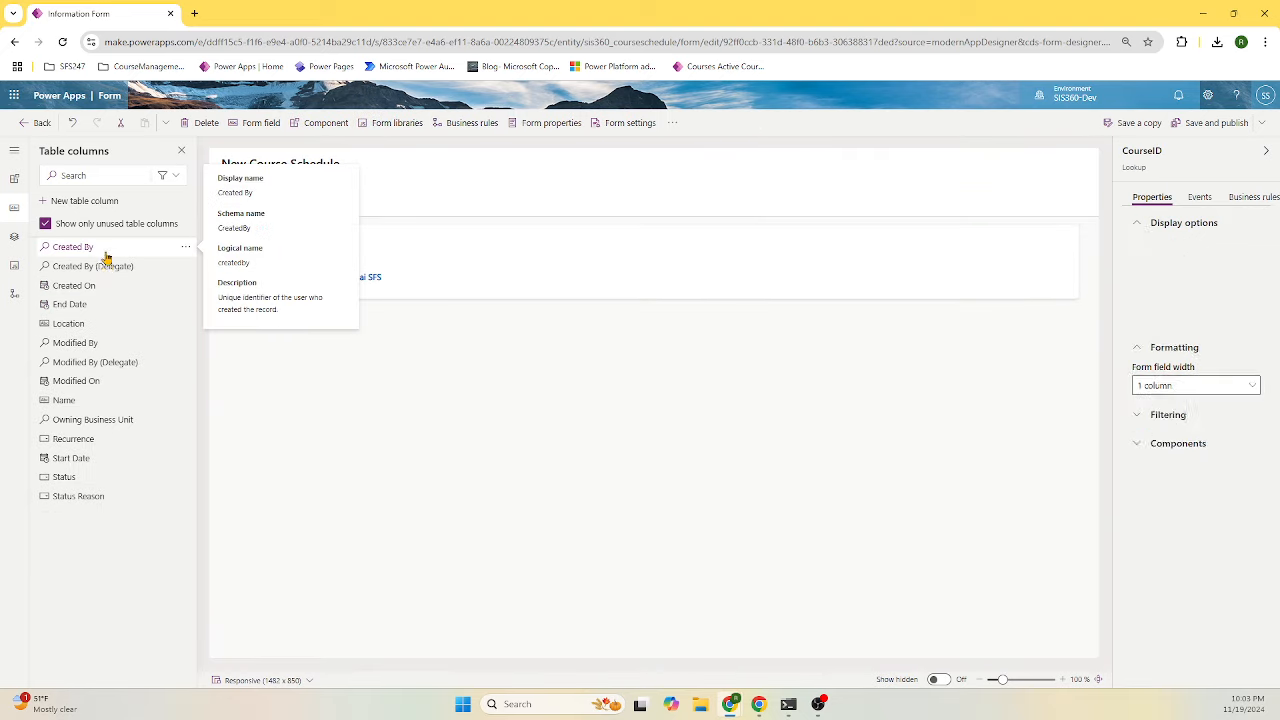
pyautogui.click(96, 304)
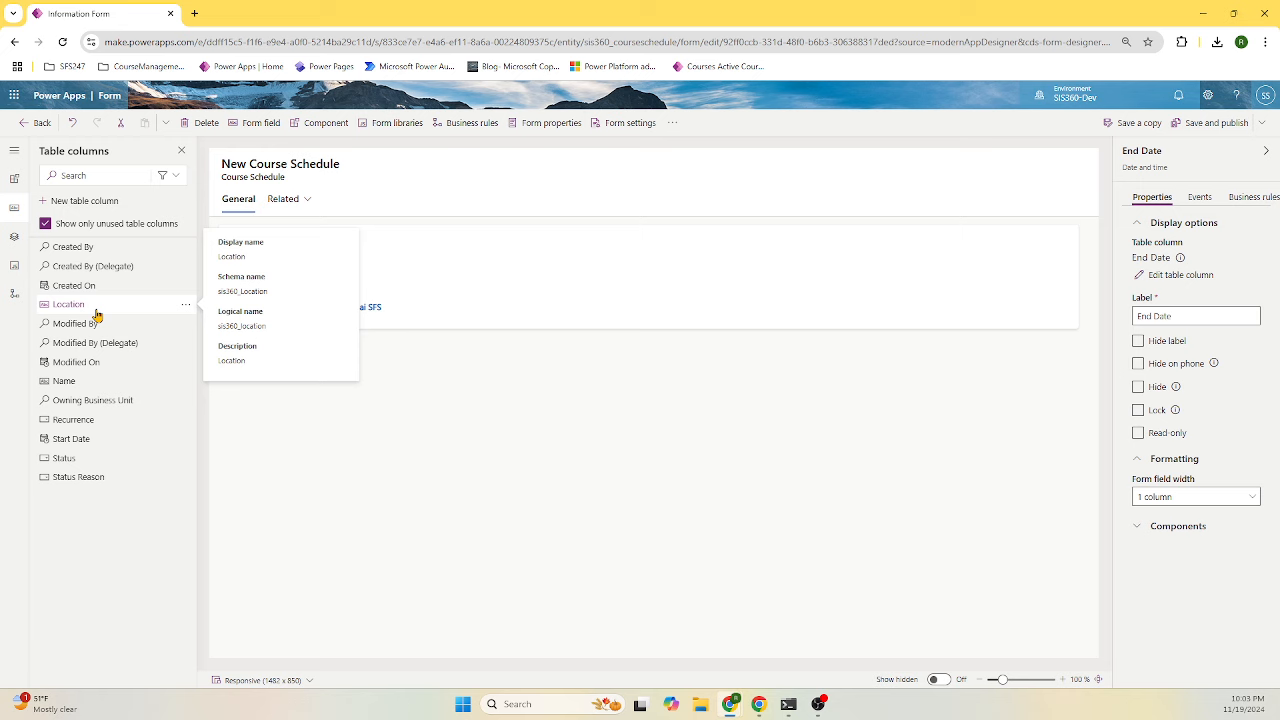
pyautogui.click(96, 306)
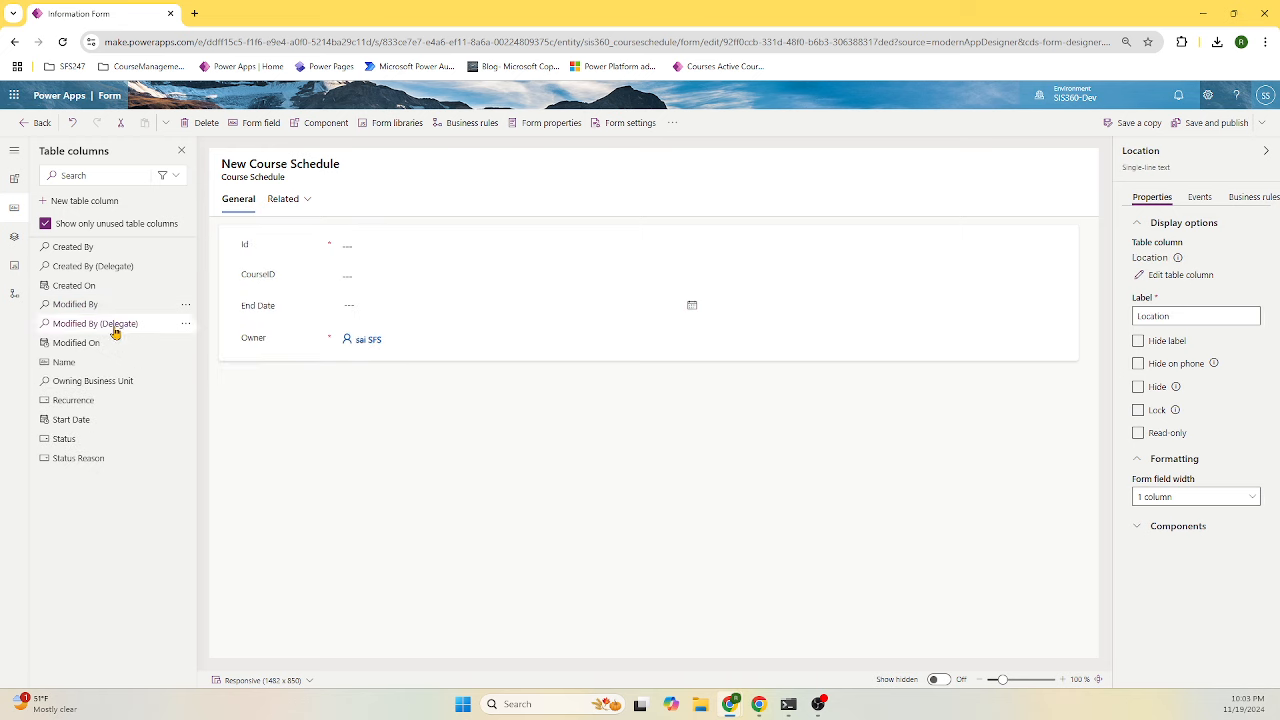
pyautogui.click(106, 381)
pyautogui.click(106, 388)
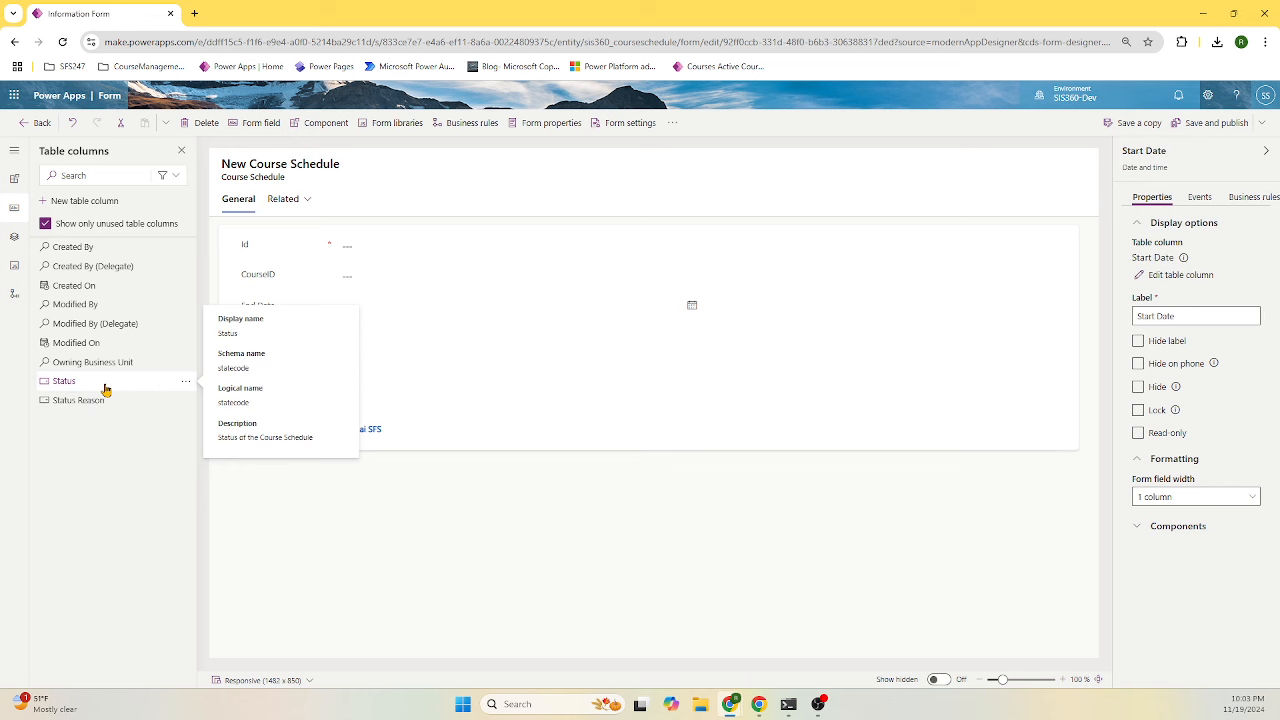
# - Move Id below Owner and hide both the Id and Owner fields
pyautogui.click(346, 252)
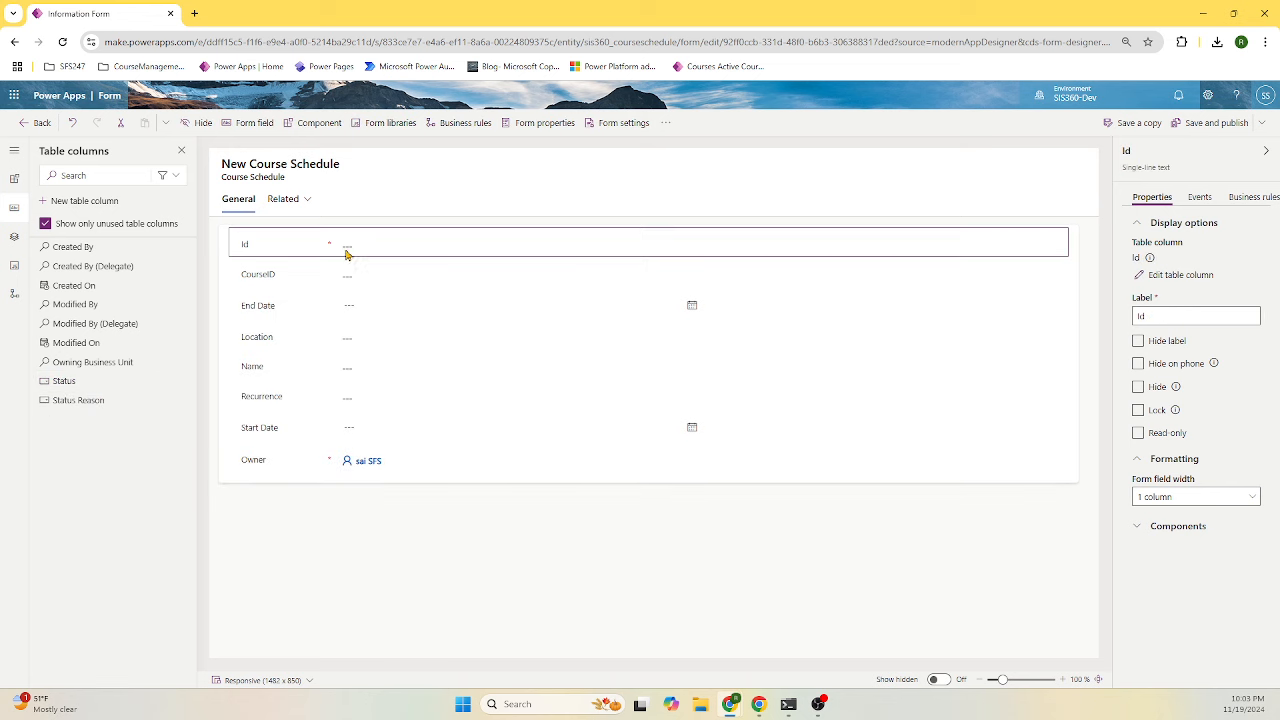
pyautogui.click(292, 476)
pyautogui.moveTo(292, 476); pyautogui.dragTo(296, 474)
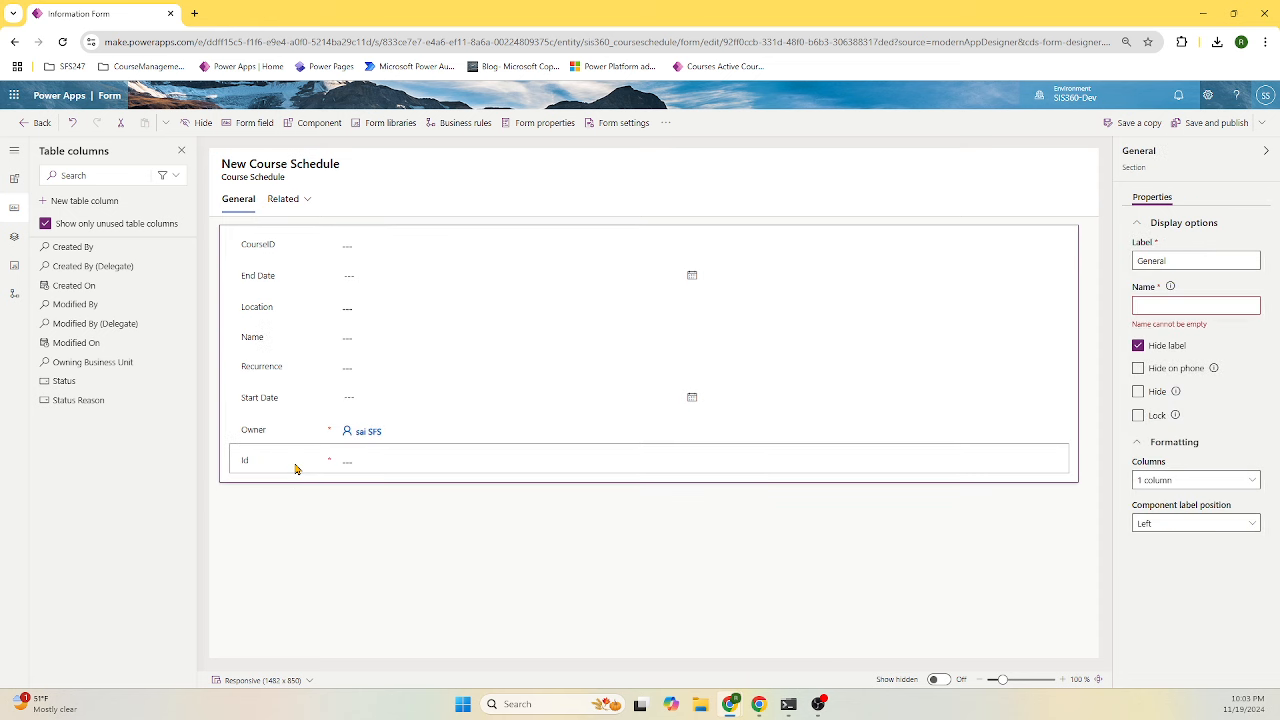
pyautogui.click(297, 463)
pyautogui.click(1138, 386)
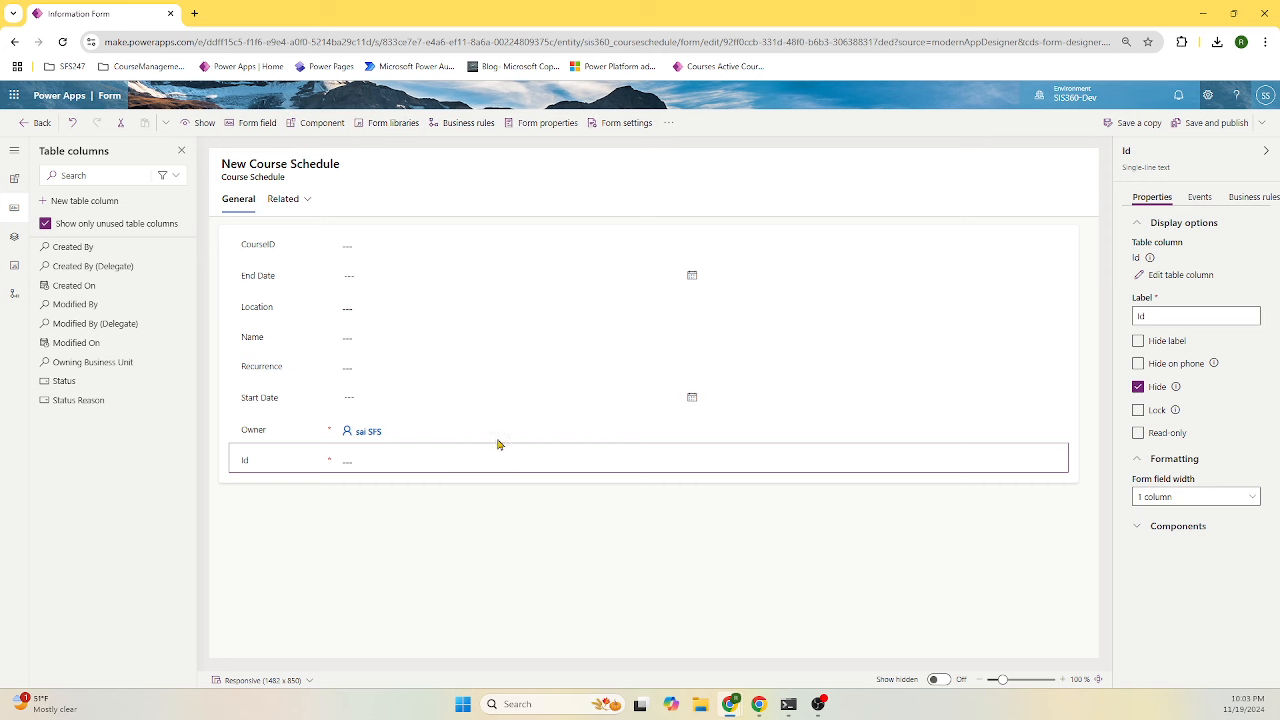
pyautogui.click(420, 436)
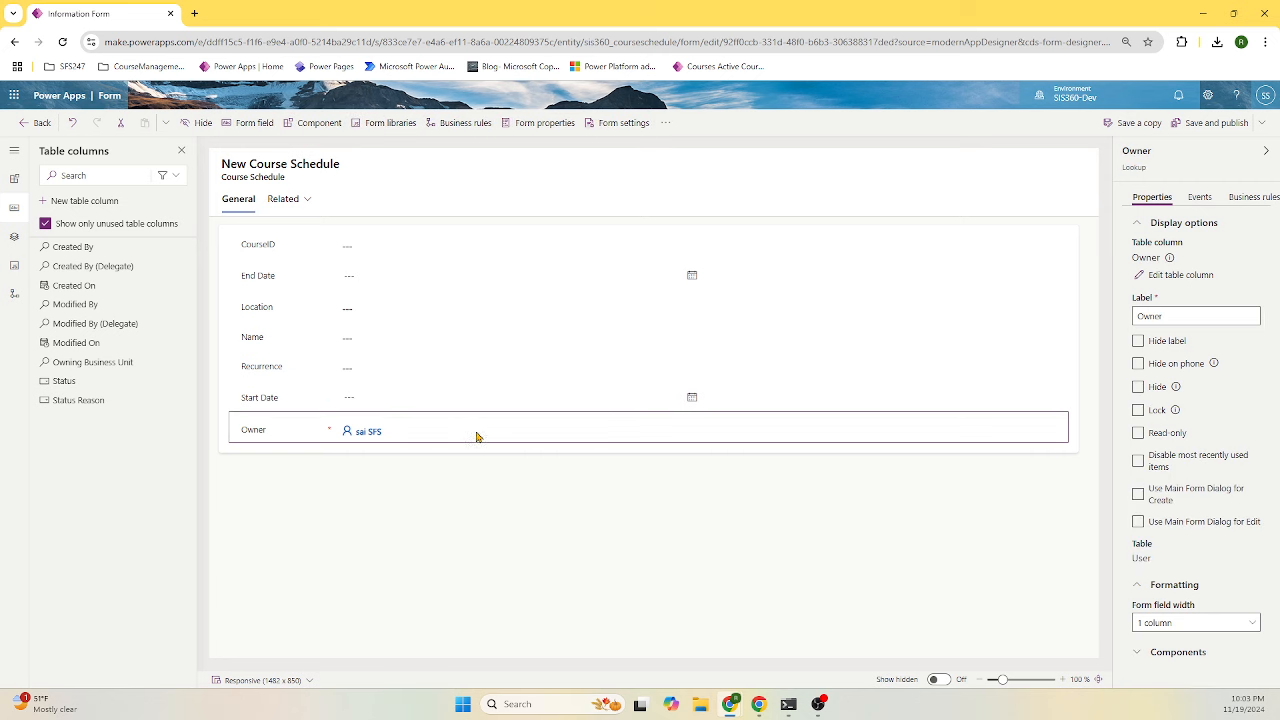
pyautogui.click(1152, 386)
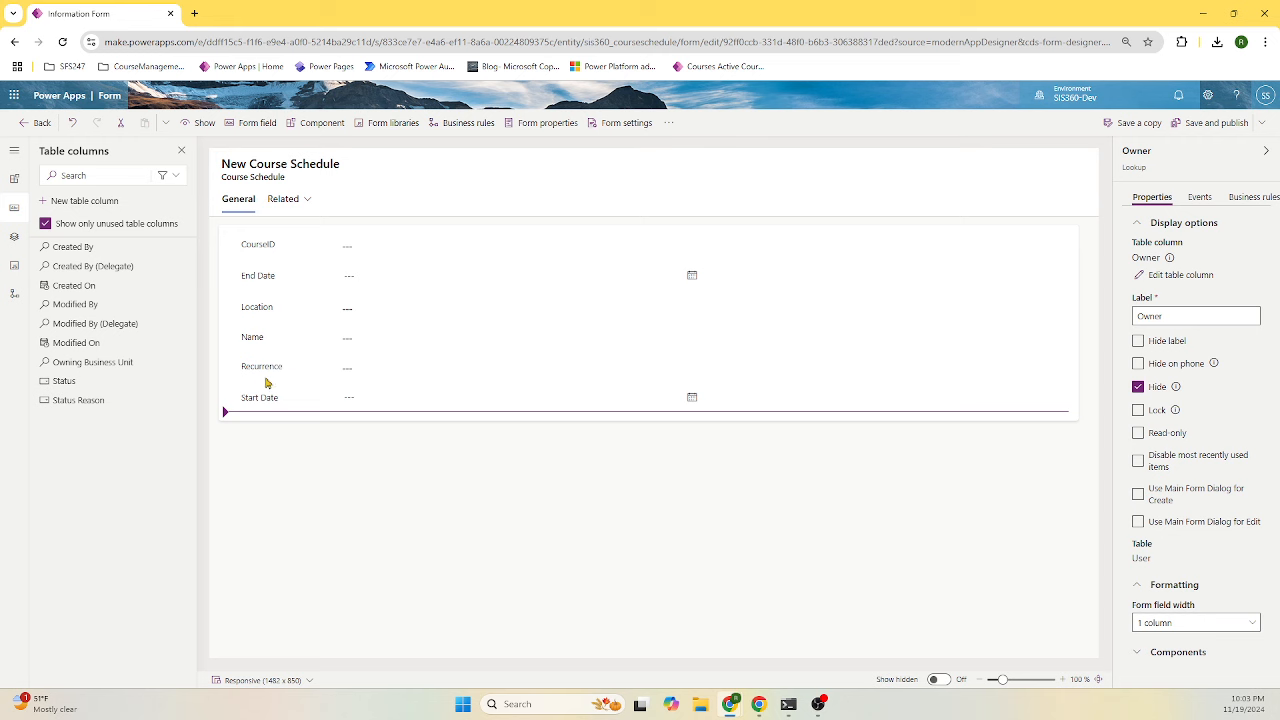
# - Move Start Date above End Date and Name to the top, then publish the form
pyautogui.moveTo(267, 383); pyautogui.dragTo(272, 276)
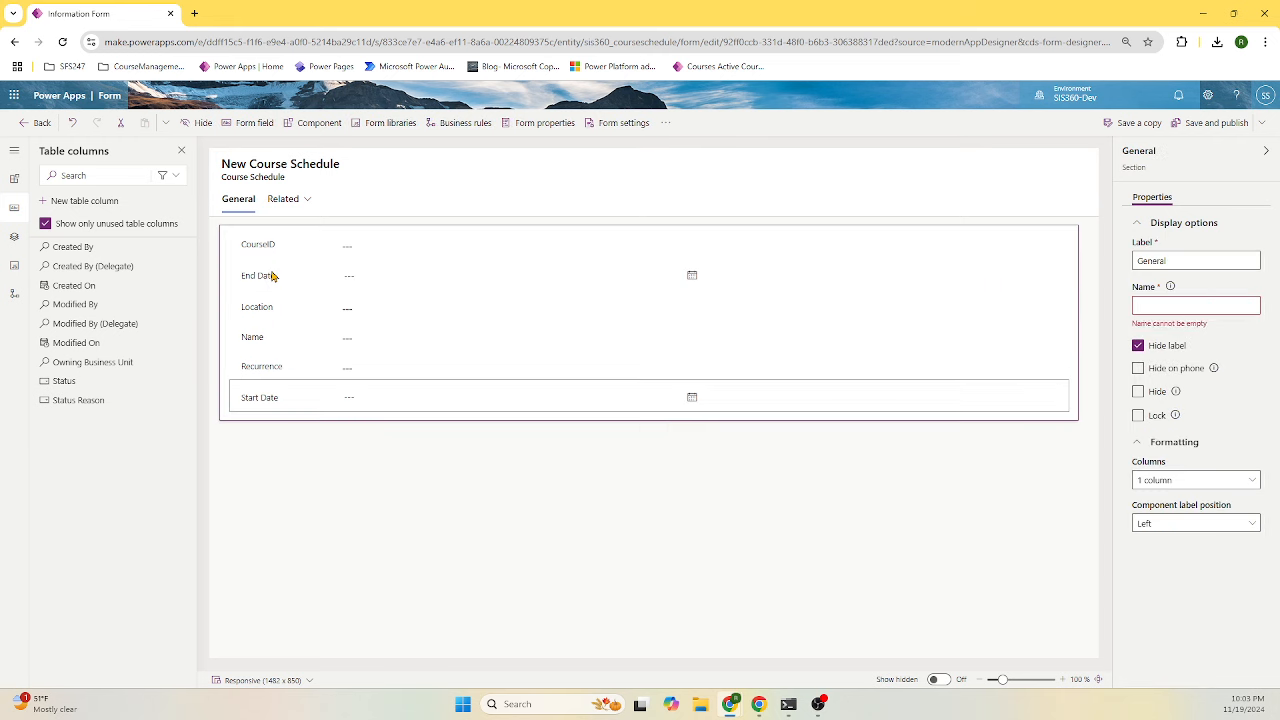
pyautogui.moveTo(269, 376); pyautogui.dragTo(270, 245)
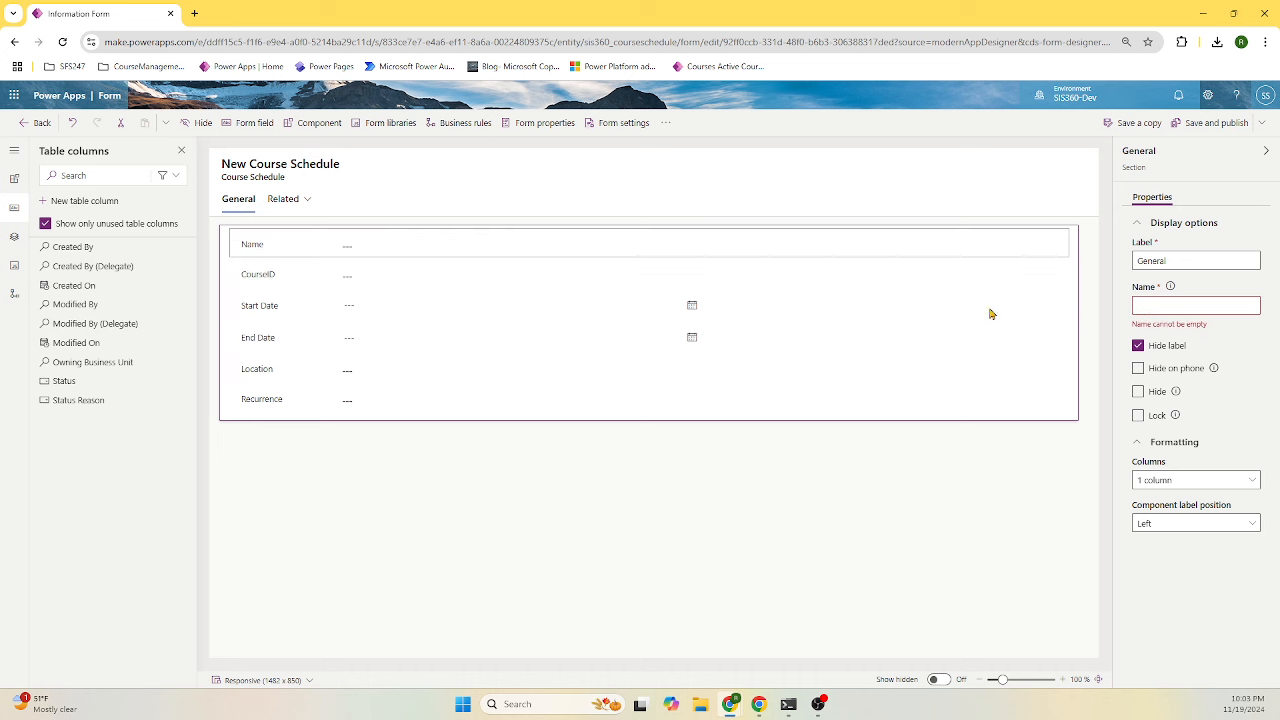
pyautogui.click(1214, 122)
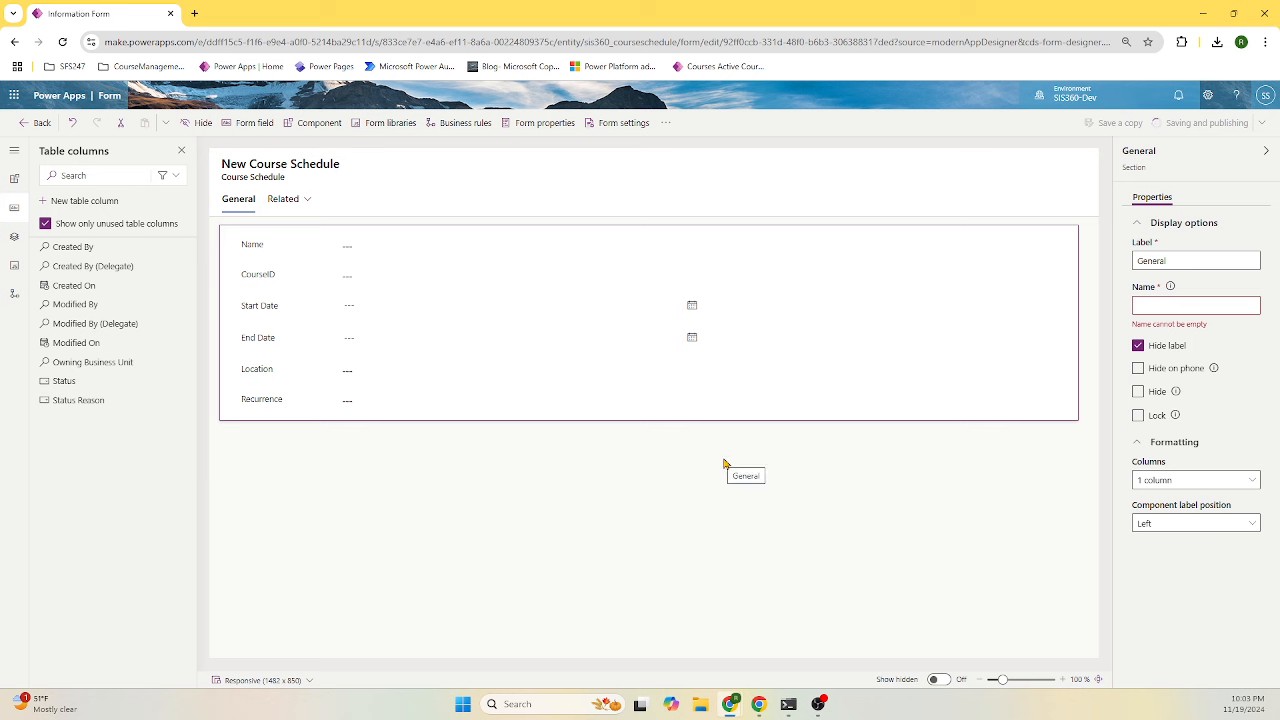
pyautogui.click(37, 122)
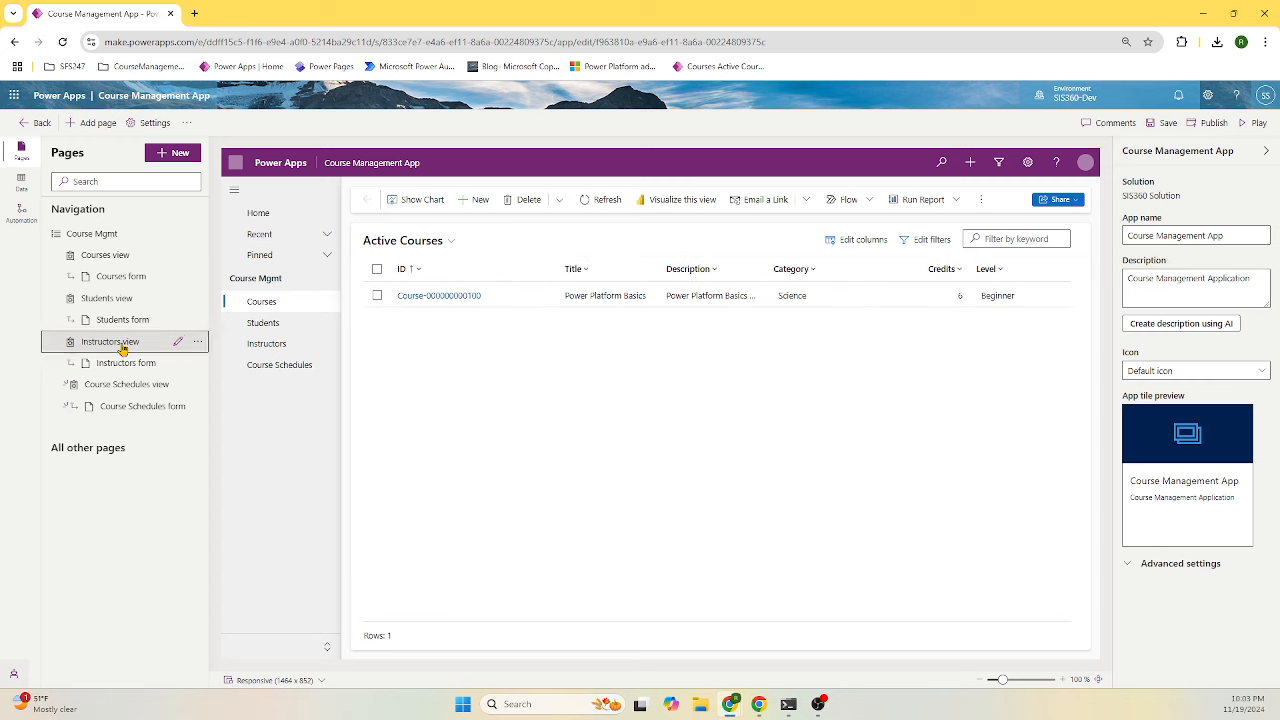
pyautogui.click(118, 343)
pyautogui.click(115, 384)
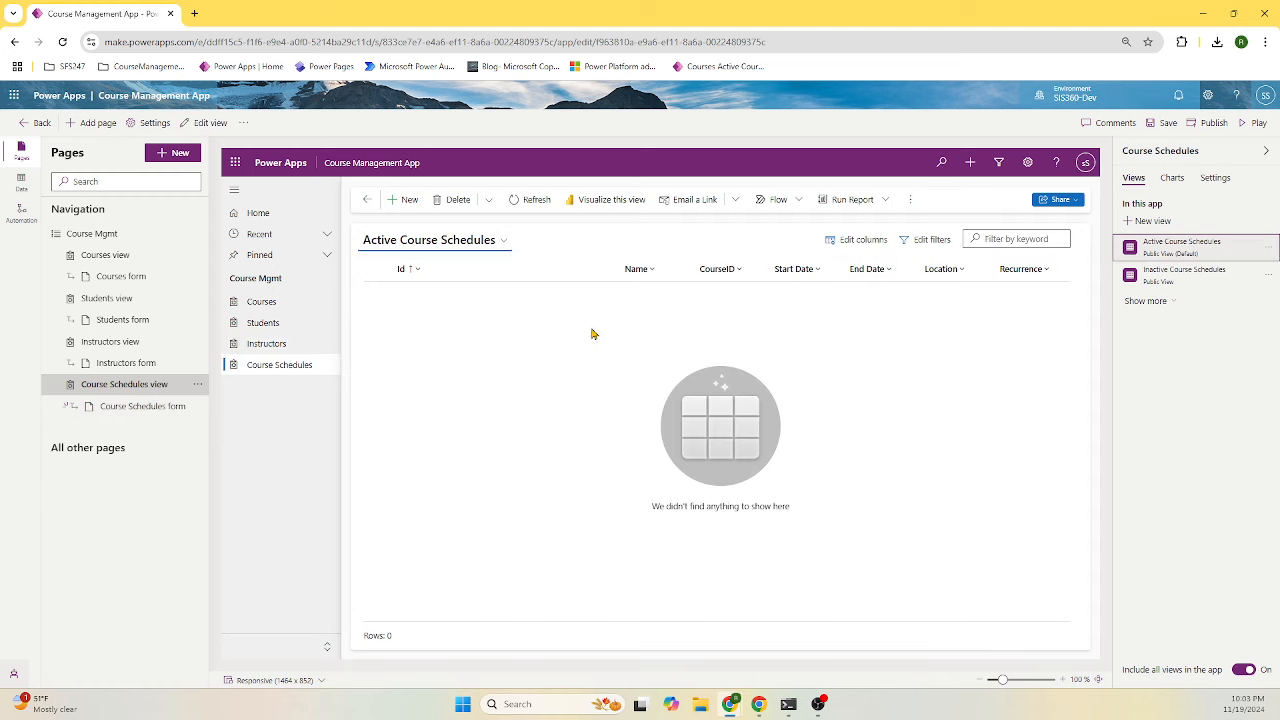
pyautogui.click(404, 200)
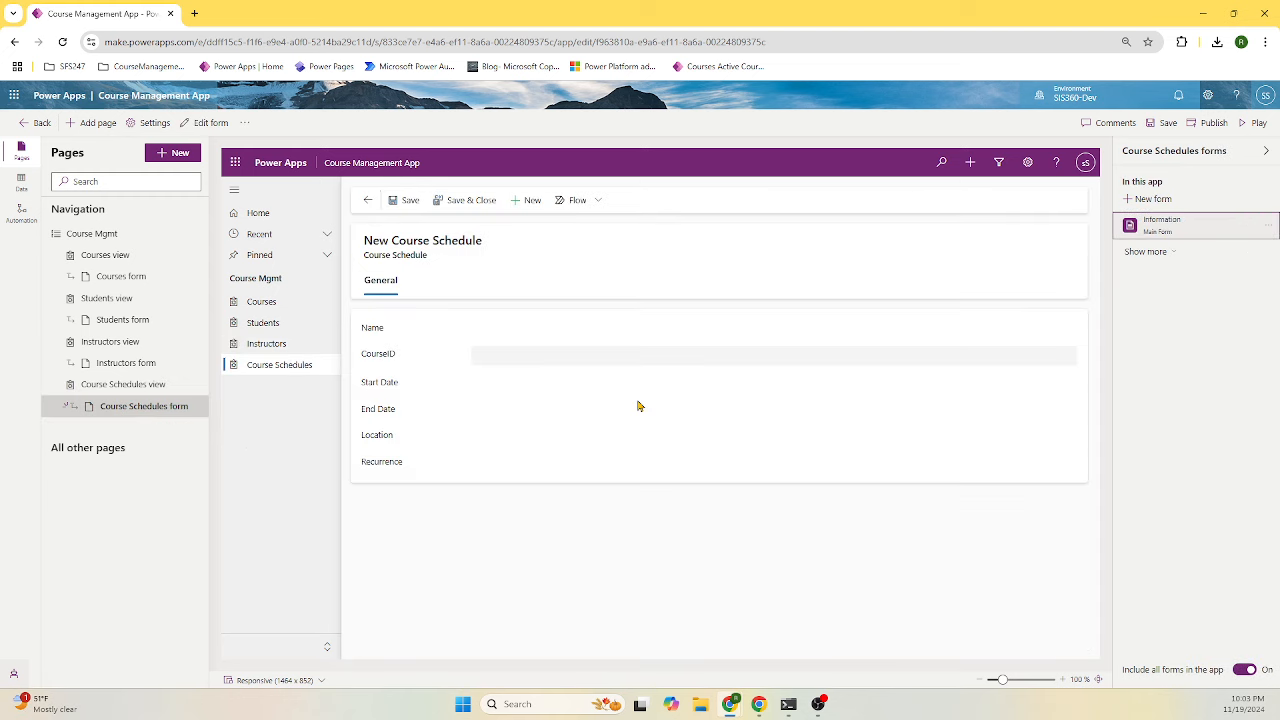
pyautogui.click(525, 328)
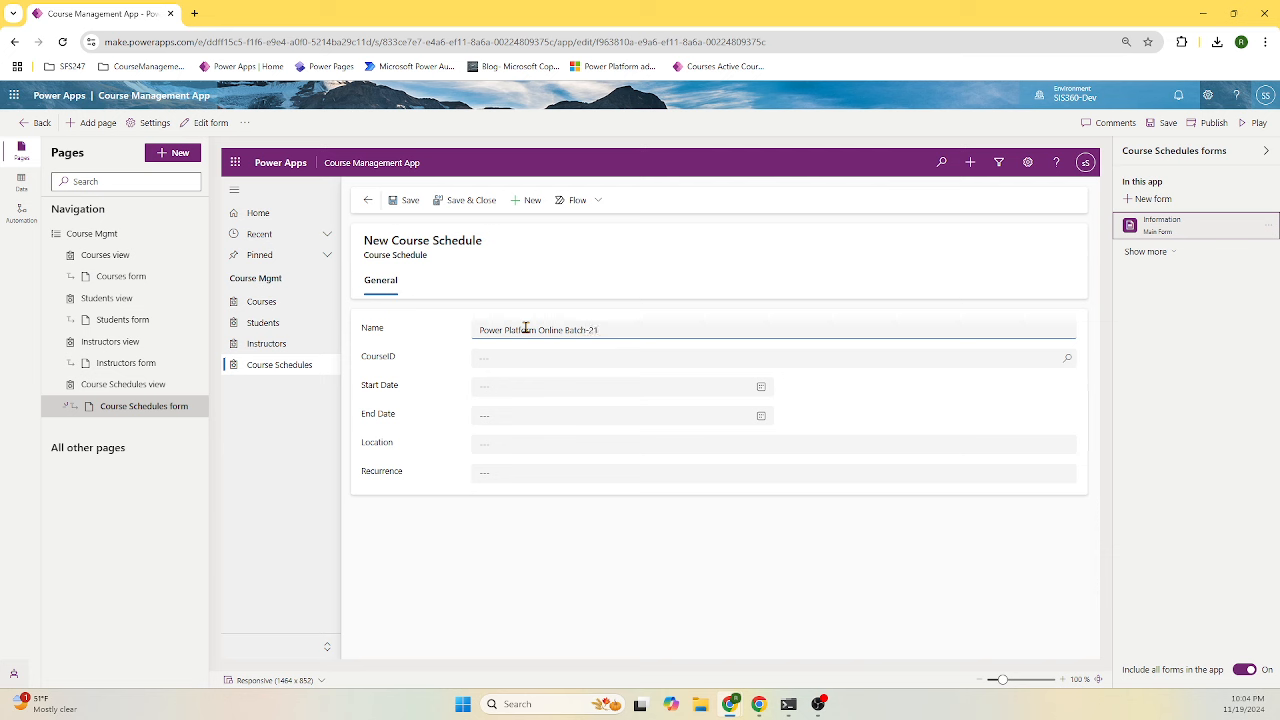
pyautogui.click(596, 358)
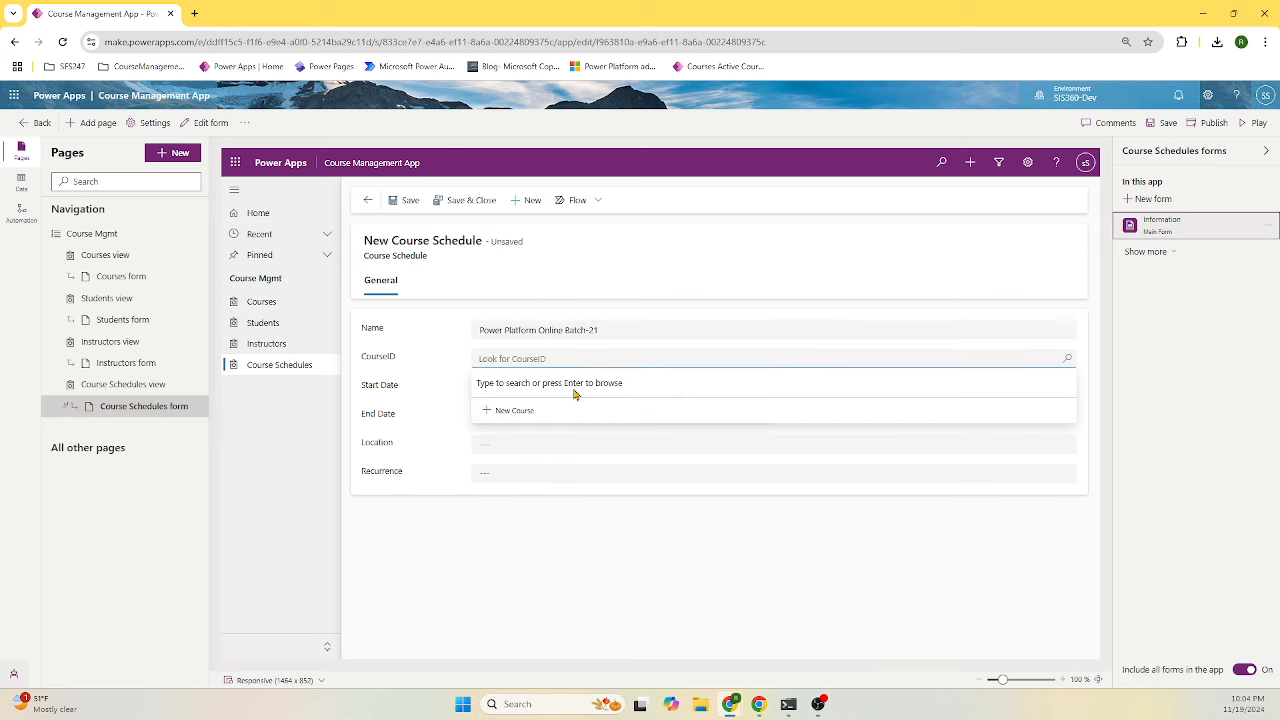
pyautogui.click(1067, 358)
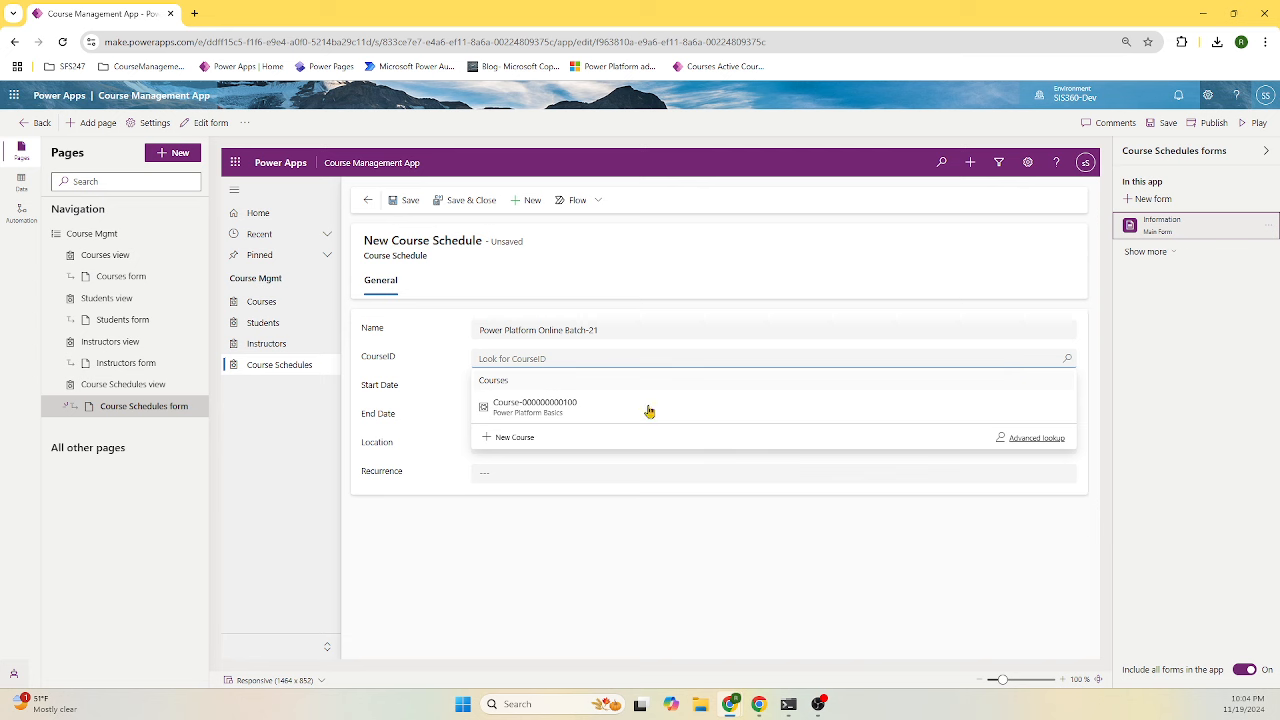
pyautogui.click(516, 412)
# - Set the schedule to run from 11/25/2024 to 12/27/2024
pyautogui.click(764, 389)
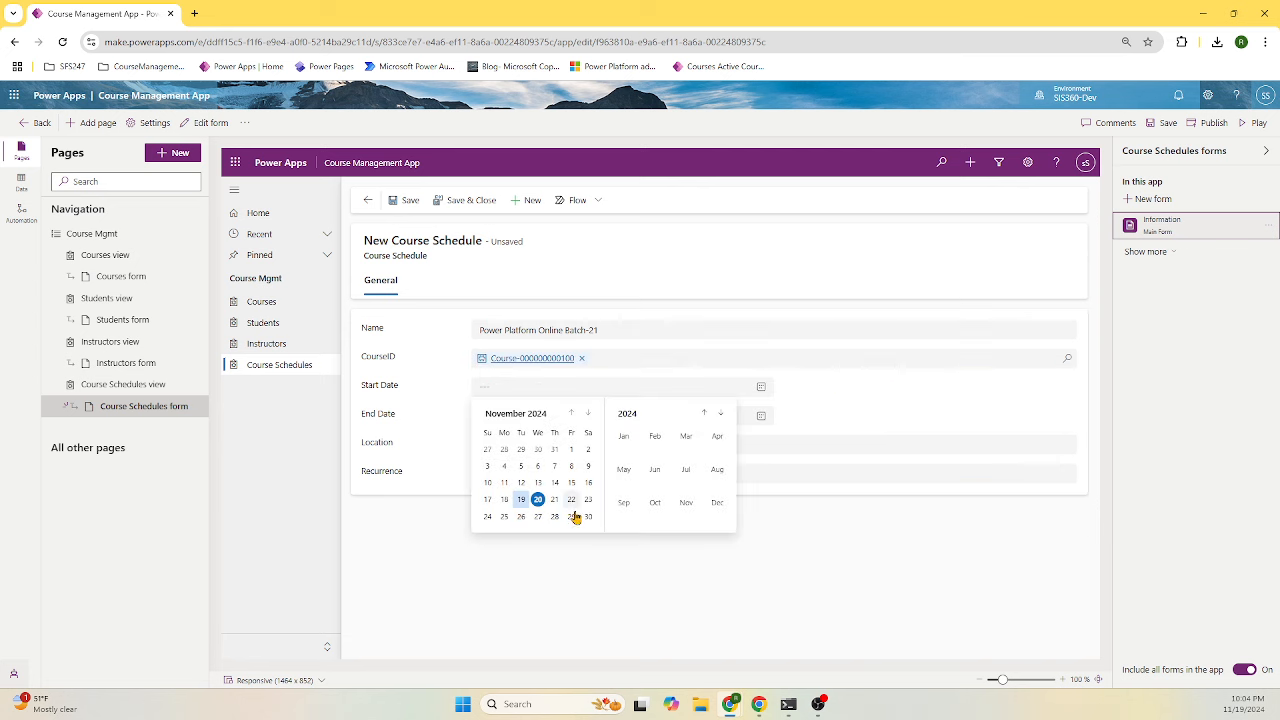
pyautogui.click(504, 516)
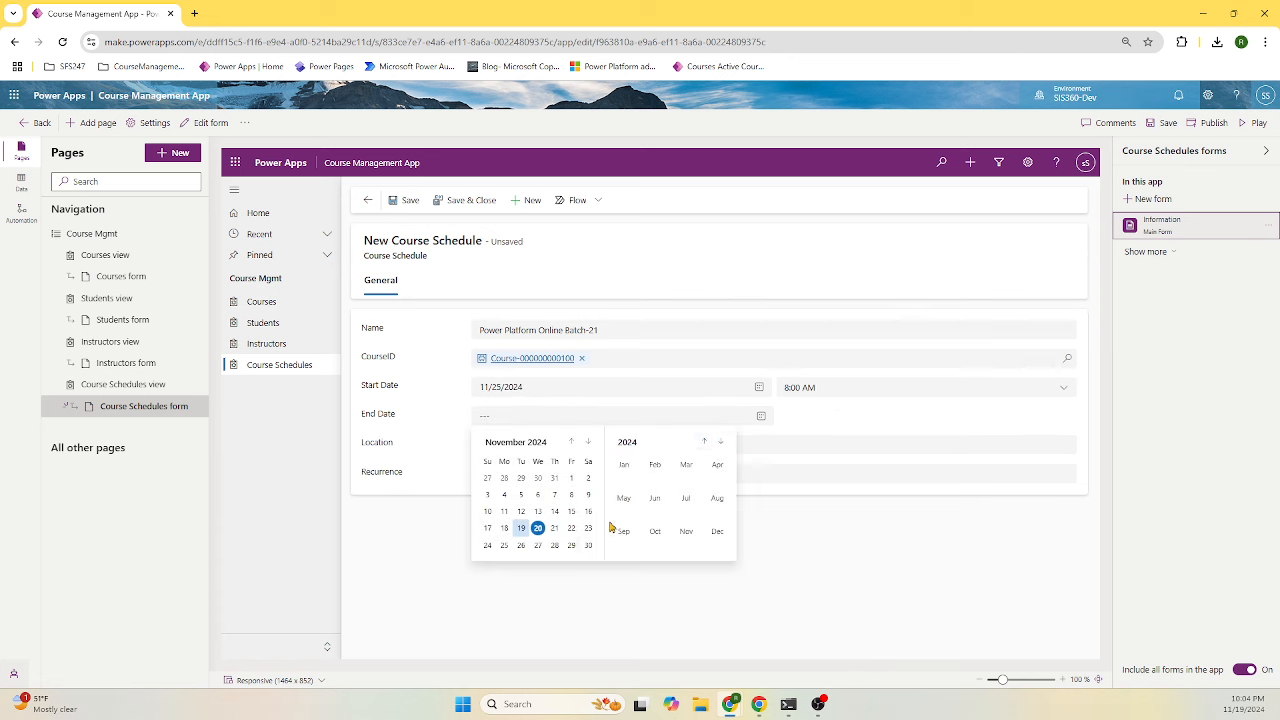
pyautogui.click(588, 441)
pyautogui.click(521, 545)
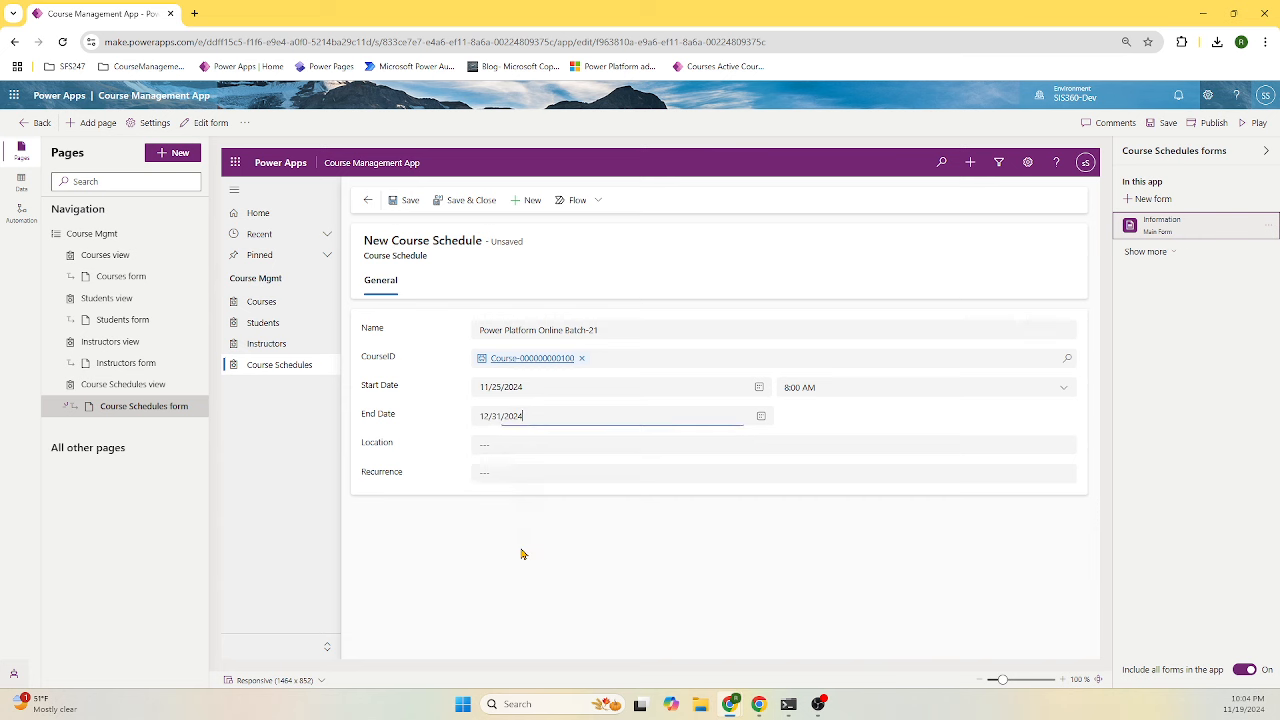
pyautogui.click(759, 416)
pyautogui.click(571, 528)
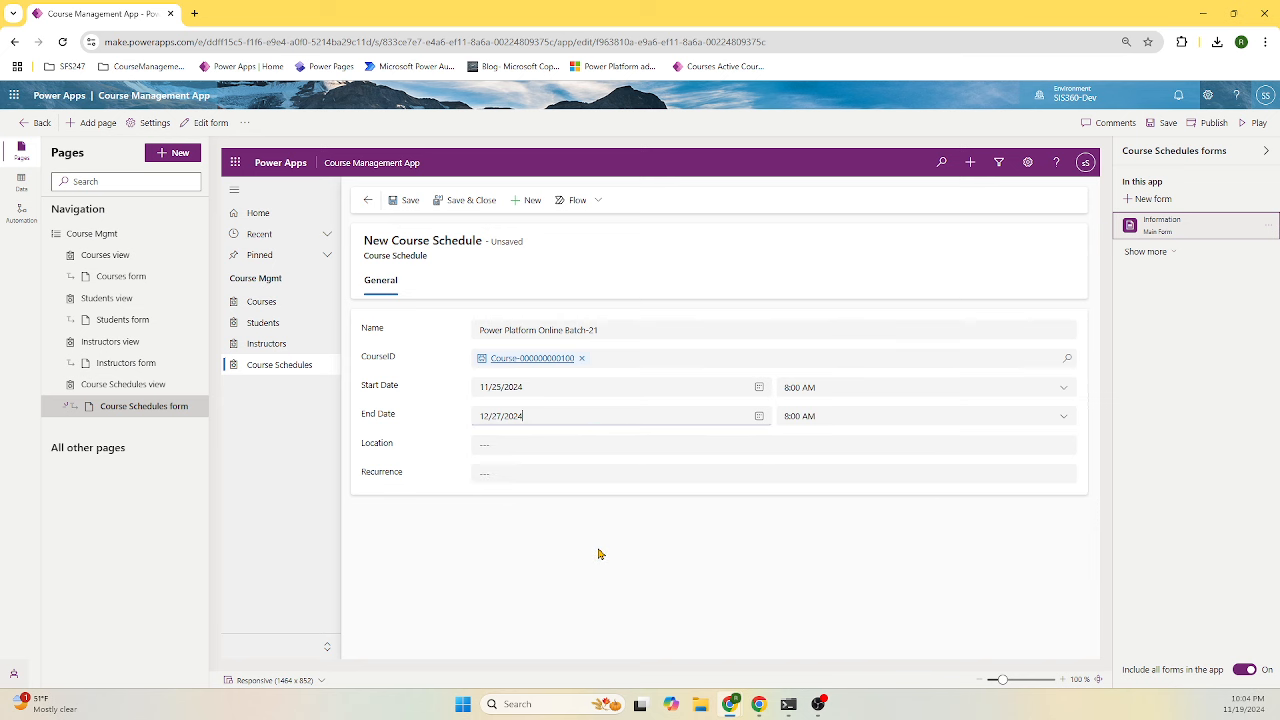
# - Set location to Online and recurrence to Daily, then save and close the record
pyautogui.click(598, 445)
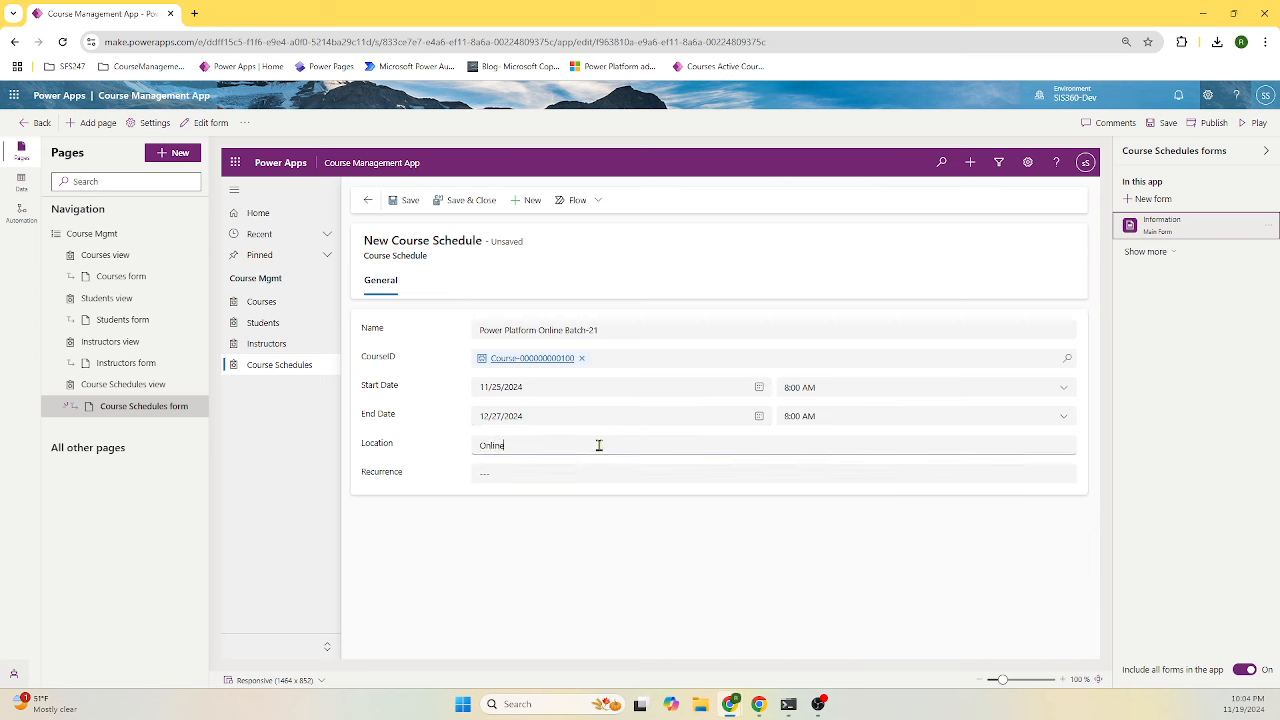
pyautogui.click(562, 487)
pyautogui.click(565, 484)
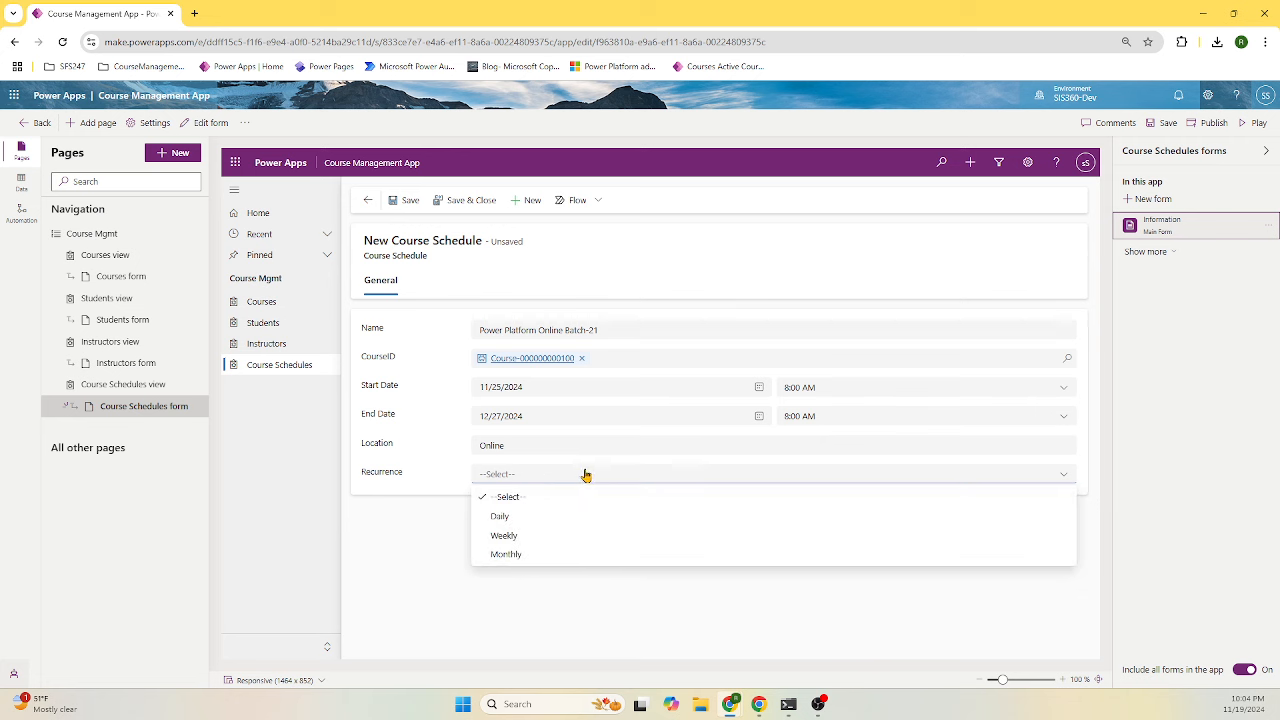
pyautogui.click(528, 518)
pyautogui.click(460, 205)
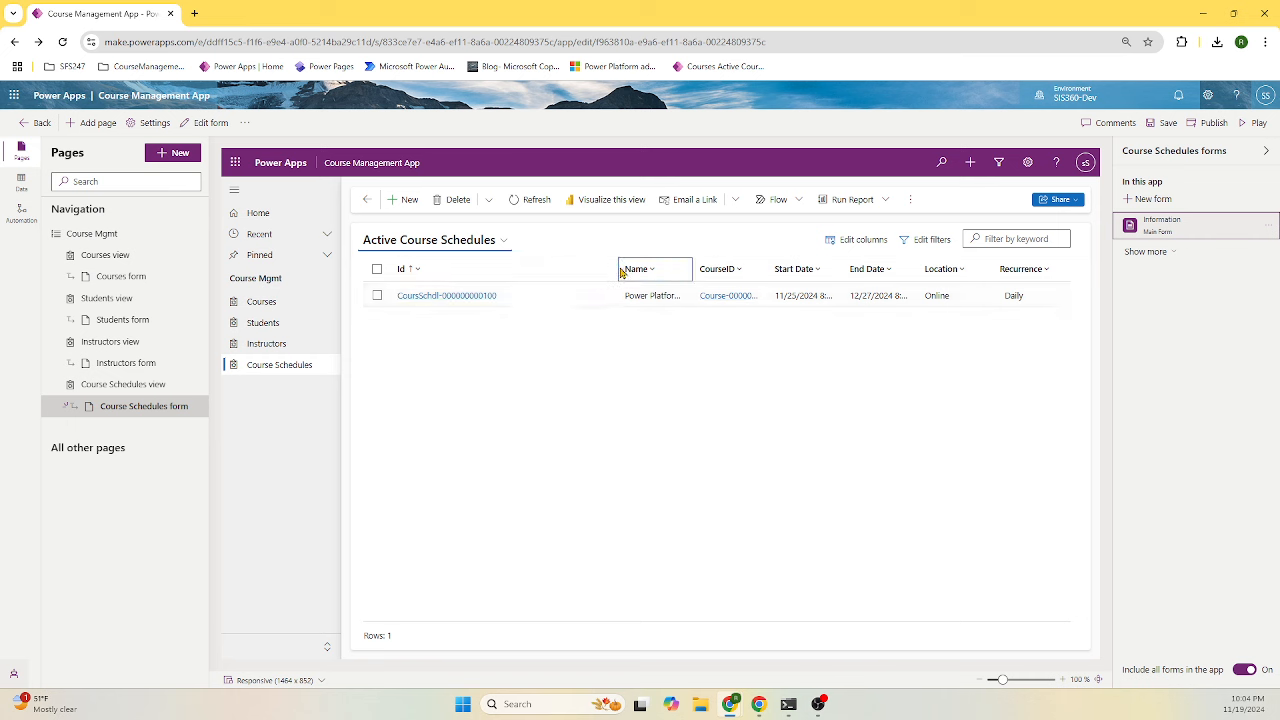
# - Narrow the schedules list's Id column, check the new record, then bring up the Add page choices
pyautogui.moveTo(617, 268); pyautogui.dragTo(548, 268)
pyautogui.doubleClick(520, 294)
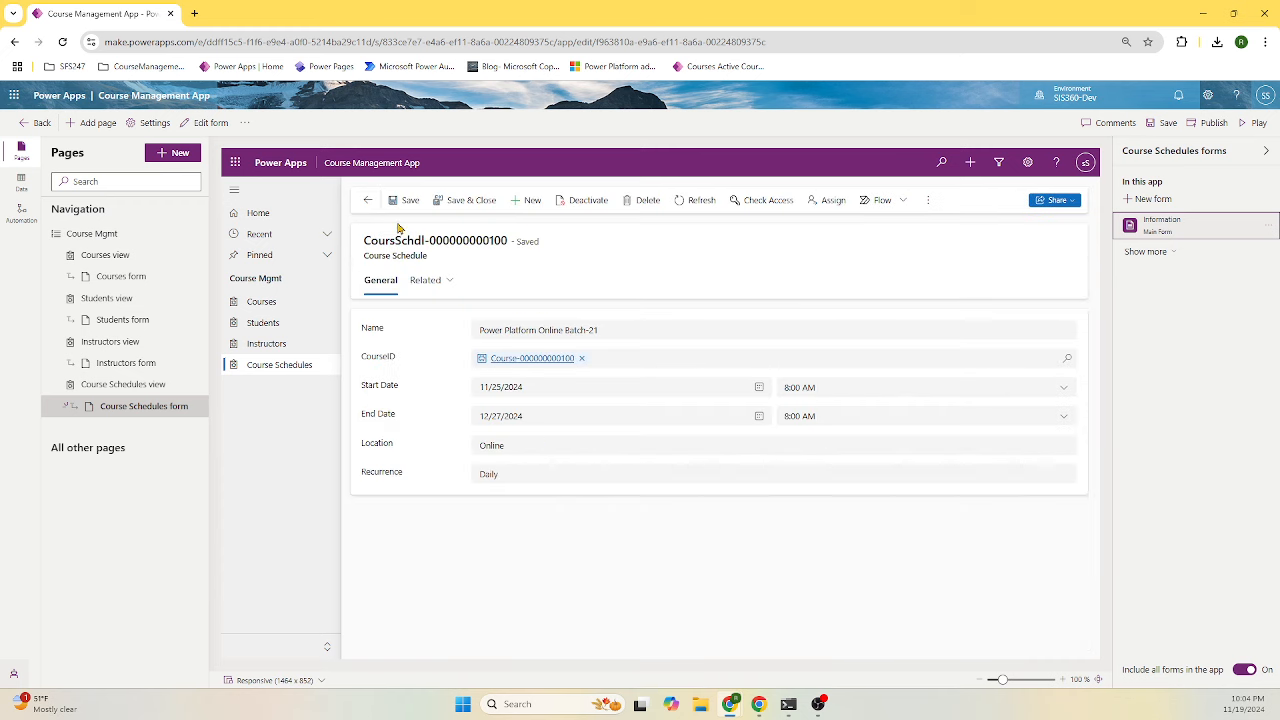
pyautogui.click(367, 200)
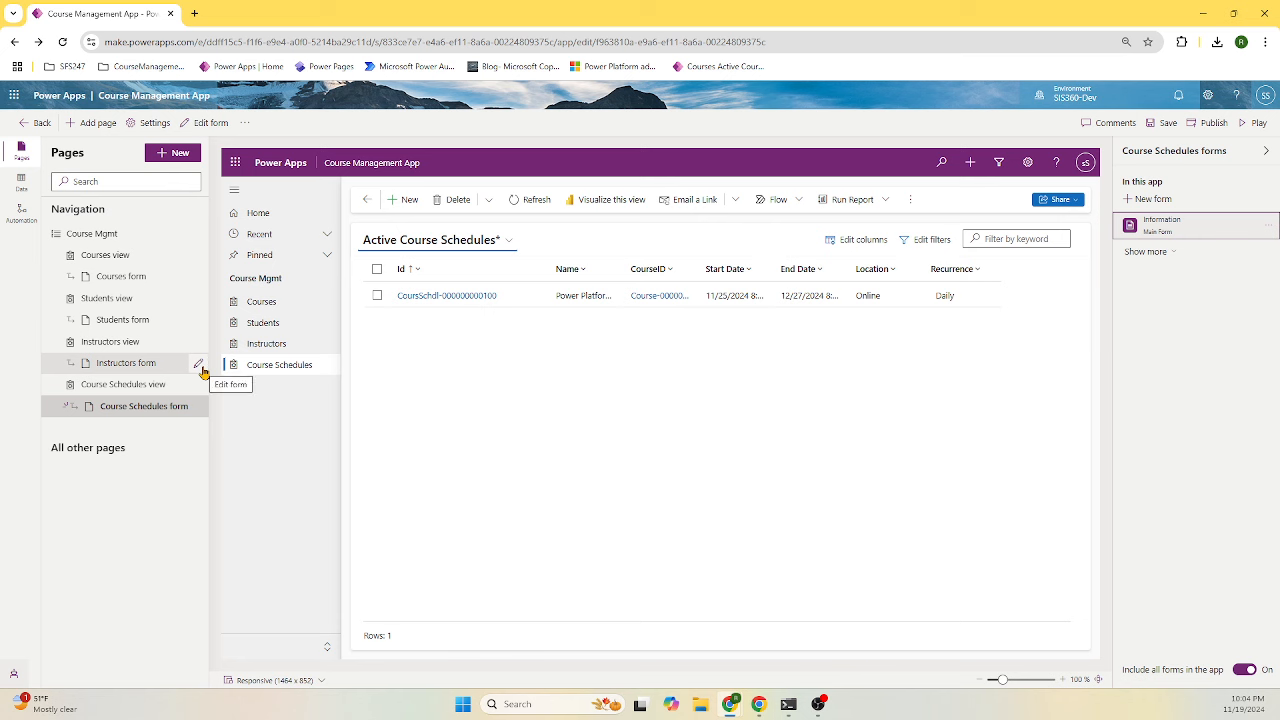
pyautogui.click(185, 155)
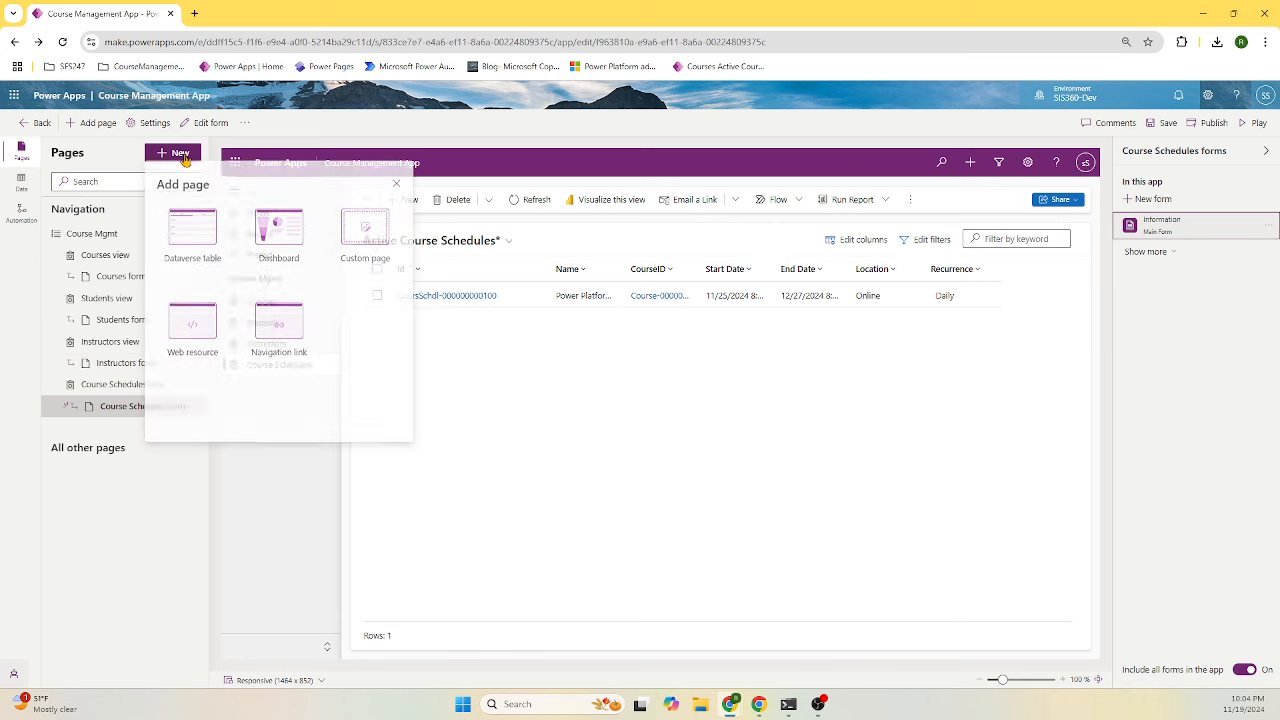
# - Add Dataverse table pages for the Enrollment table to the app
pyautogui.click(214, 229)
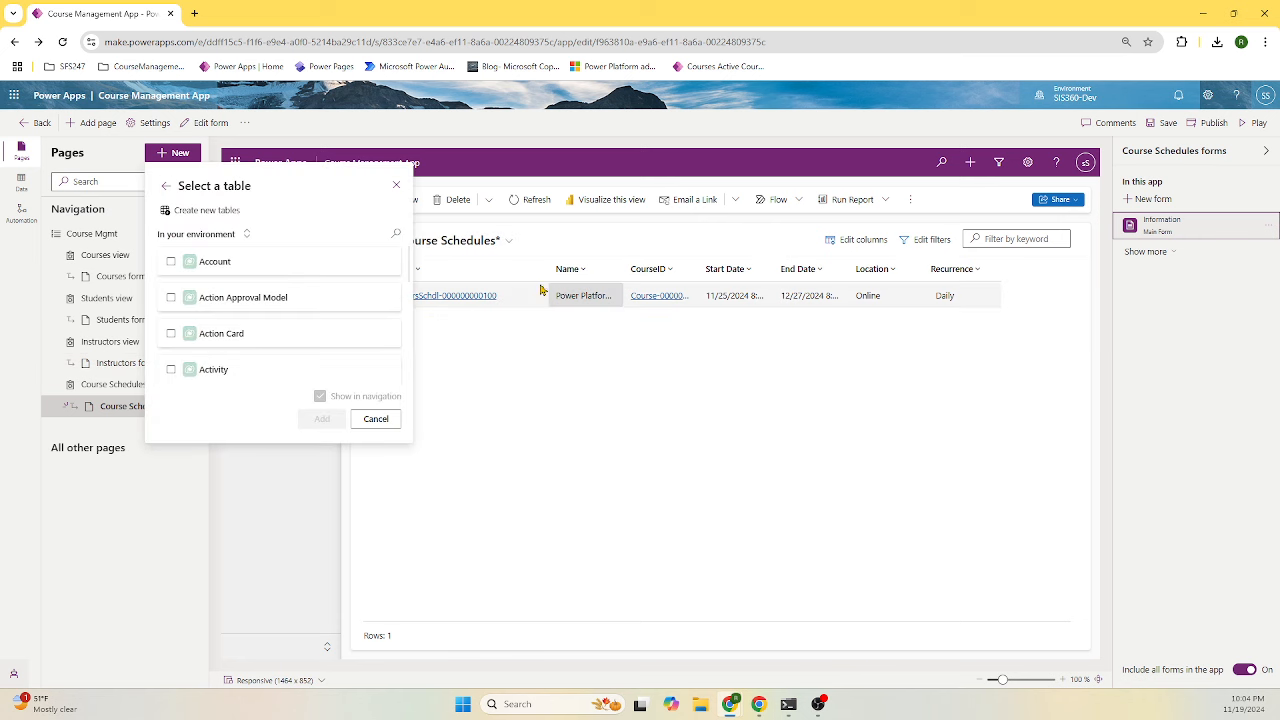
pyautogui.click(397, 236)
pyautogui.write('enr')
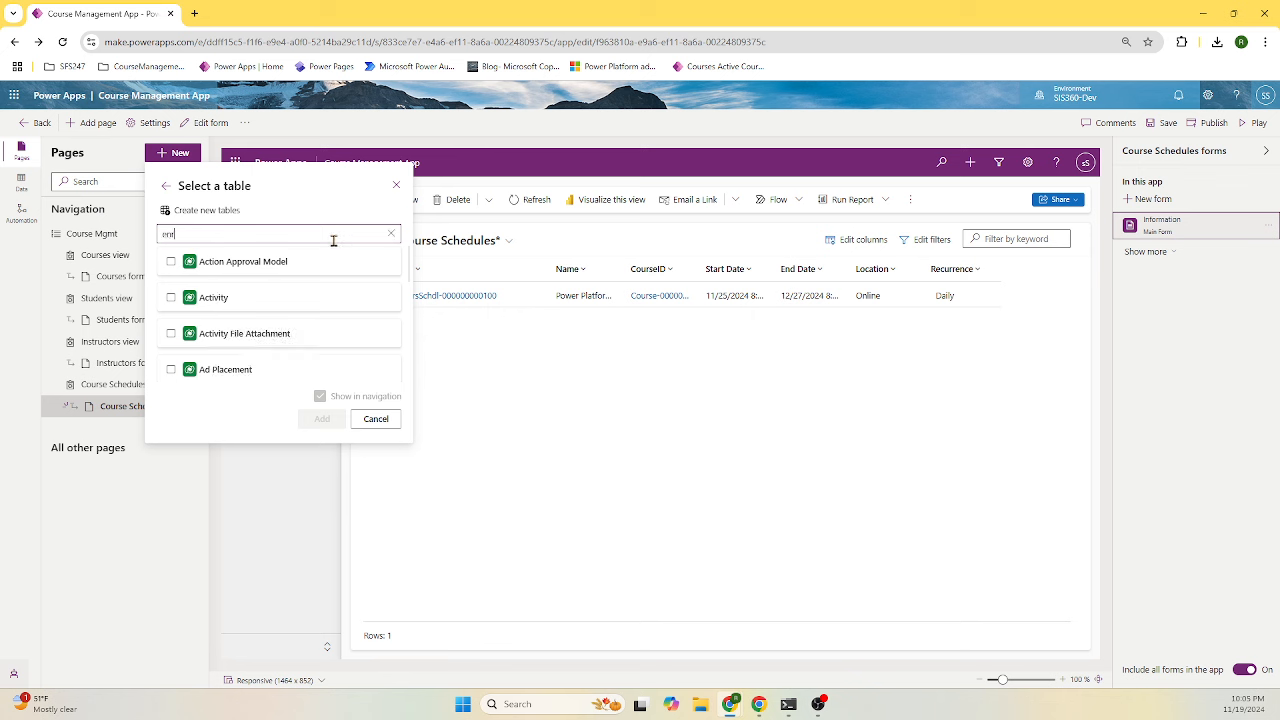
pyautogui.write('ol')
pyautogui.click(237, 262)
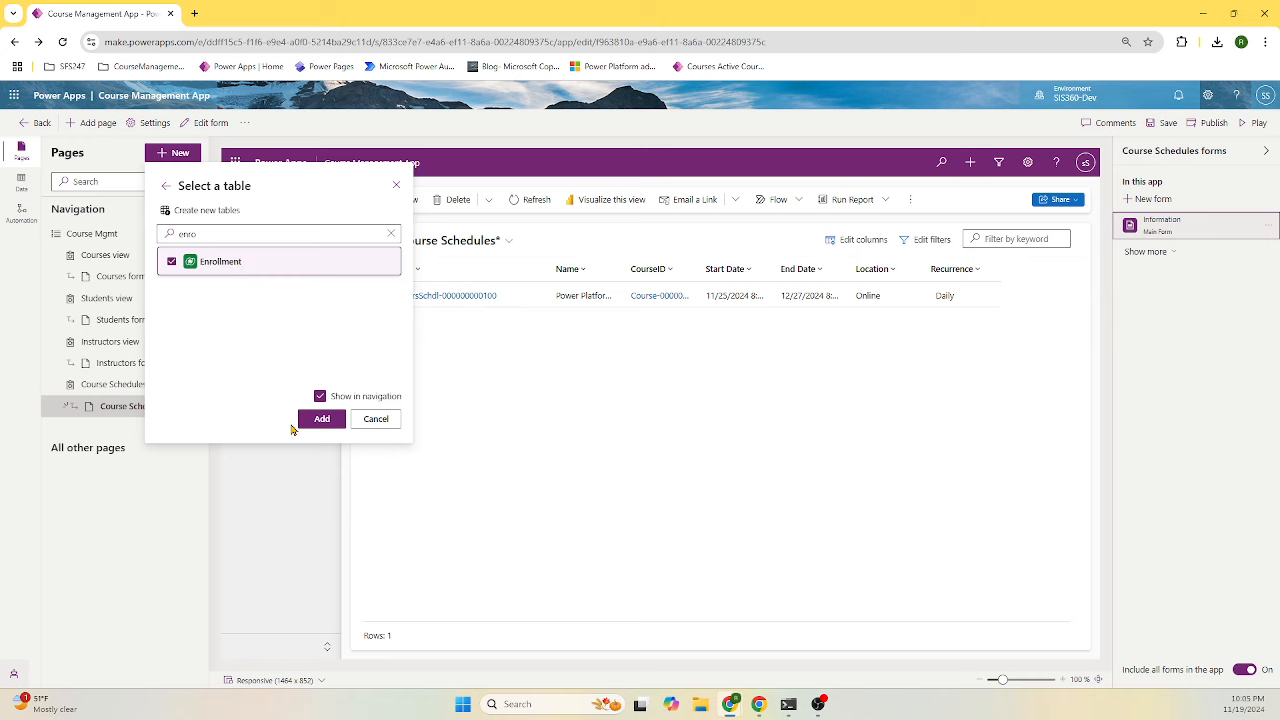
pyautogui.click(322, 418)
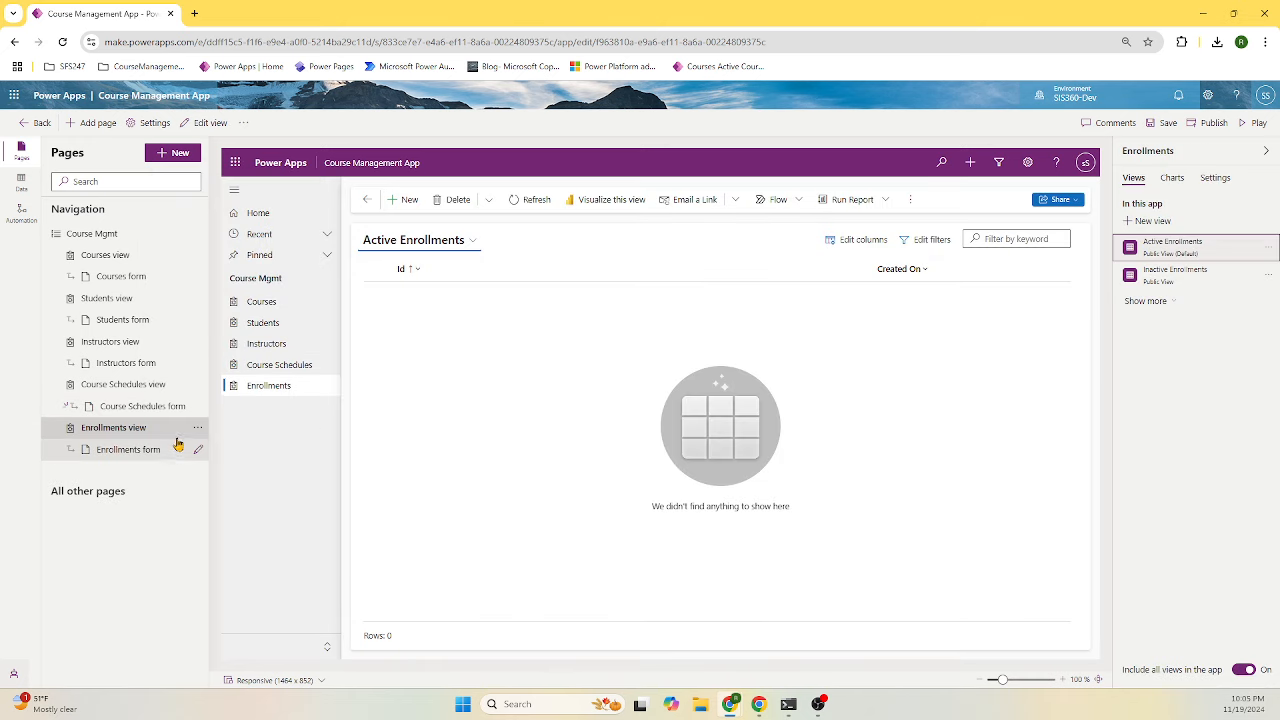
# - Preview the Enrollments form and view, then start editing the Enrollments view
pyautogui.click(135, 450)
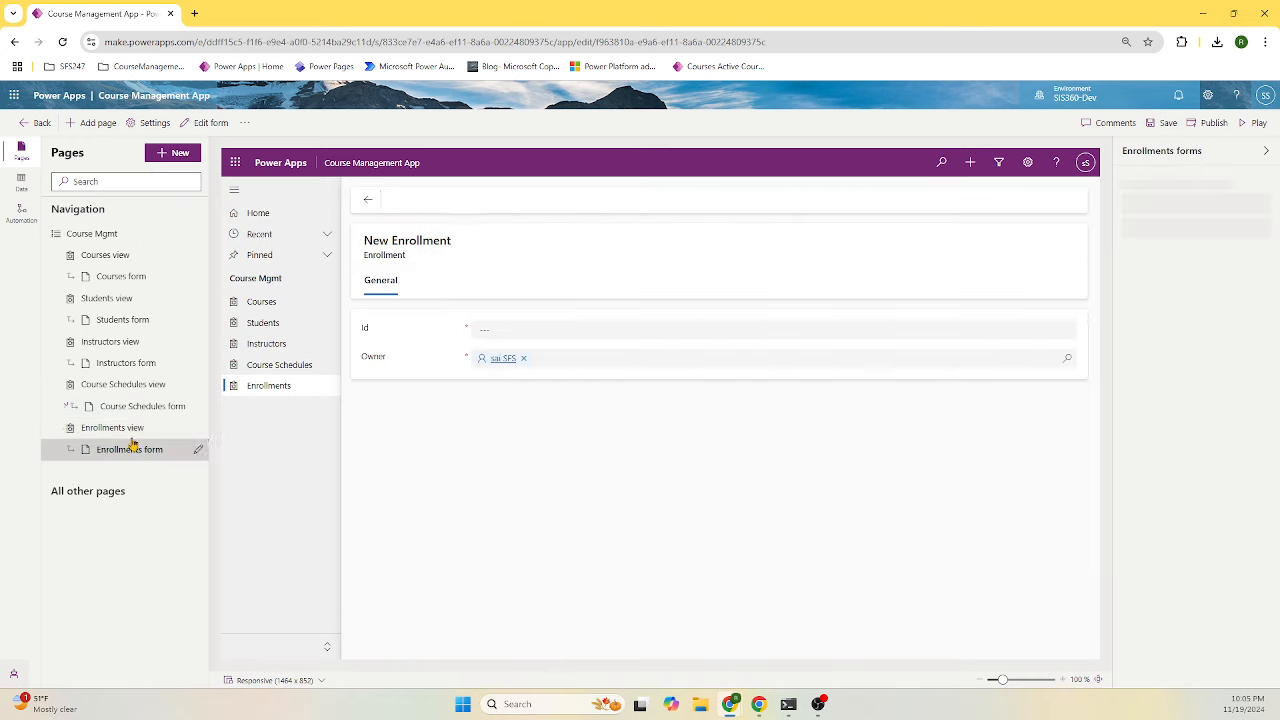
pyautogui.click(130, 430)
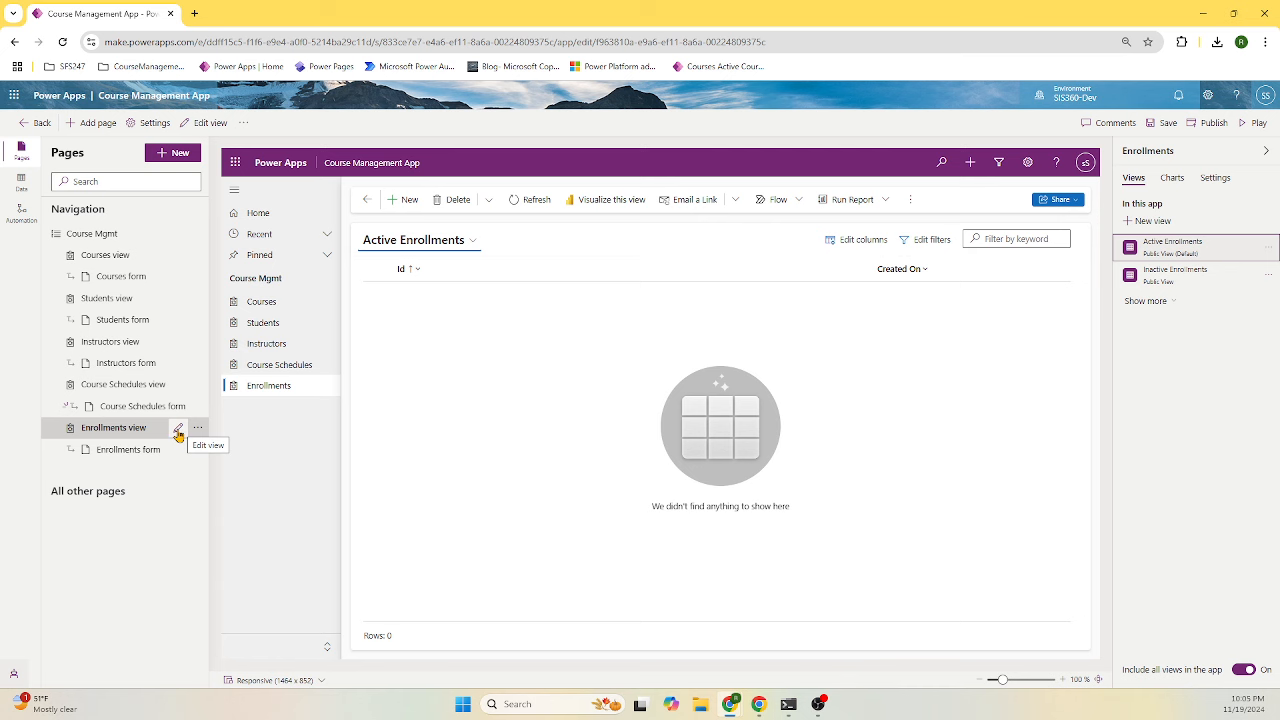
pyautogui.click(179, 431)
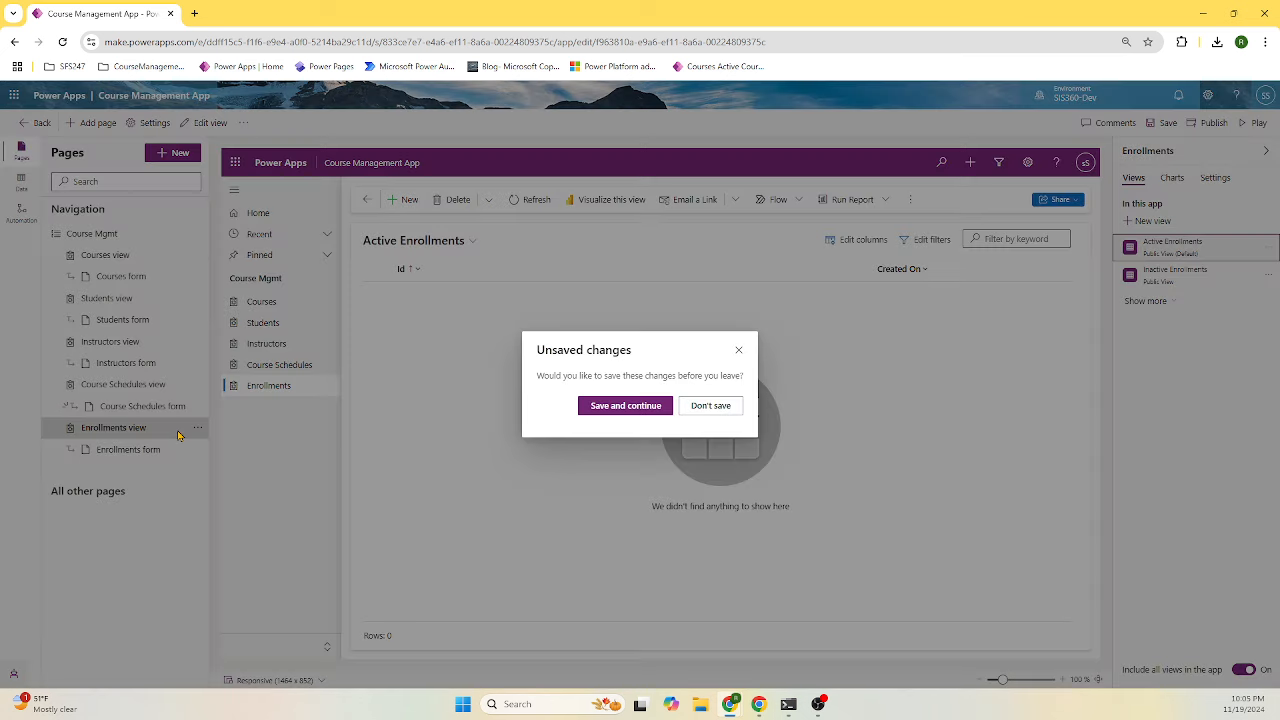
# - Save the app, remove Created On, and add CourseID, Enrollment Date, EnrollmentStatus and StudentId columns
pyautogui.click(594, 404)
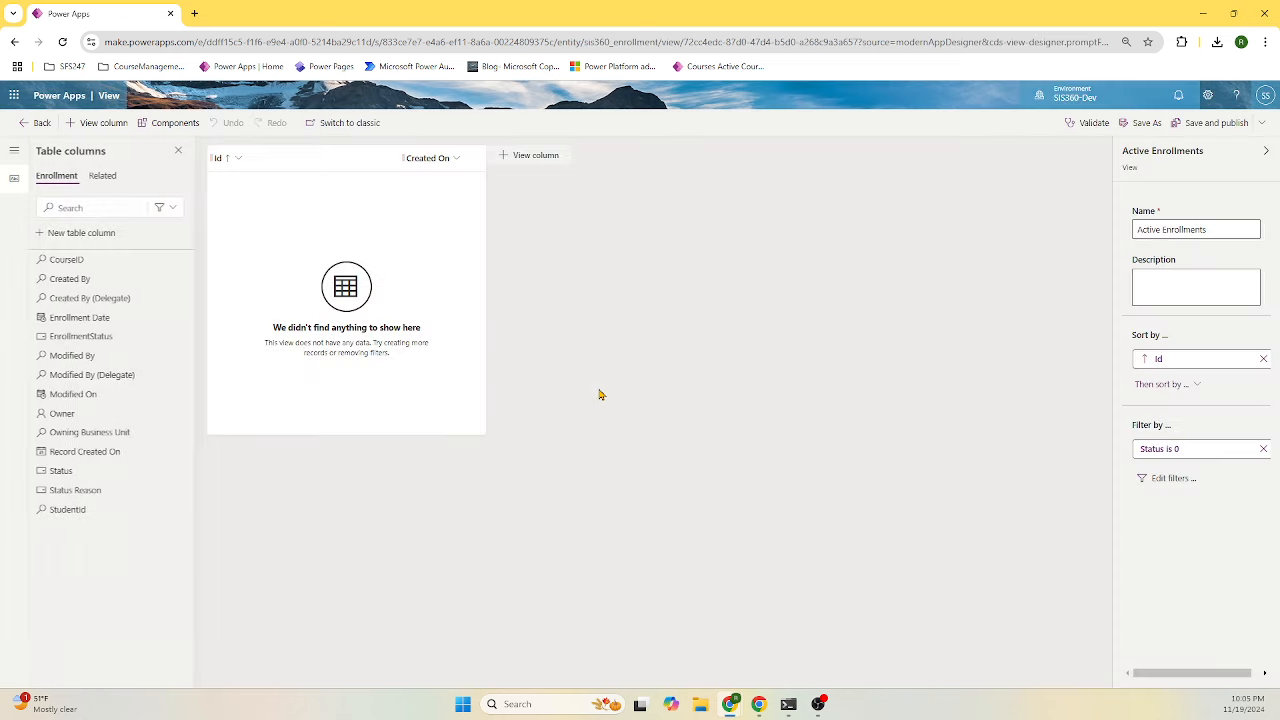
pyautogui.click(452, 159)
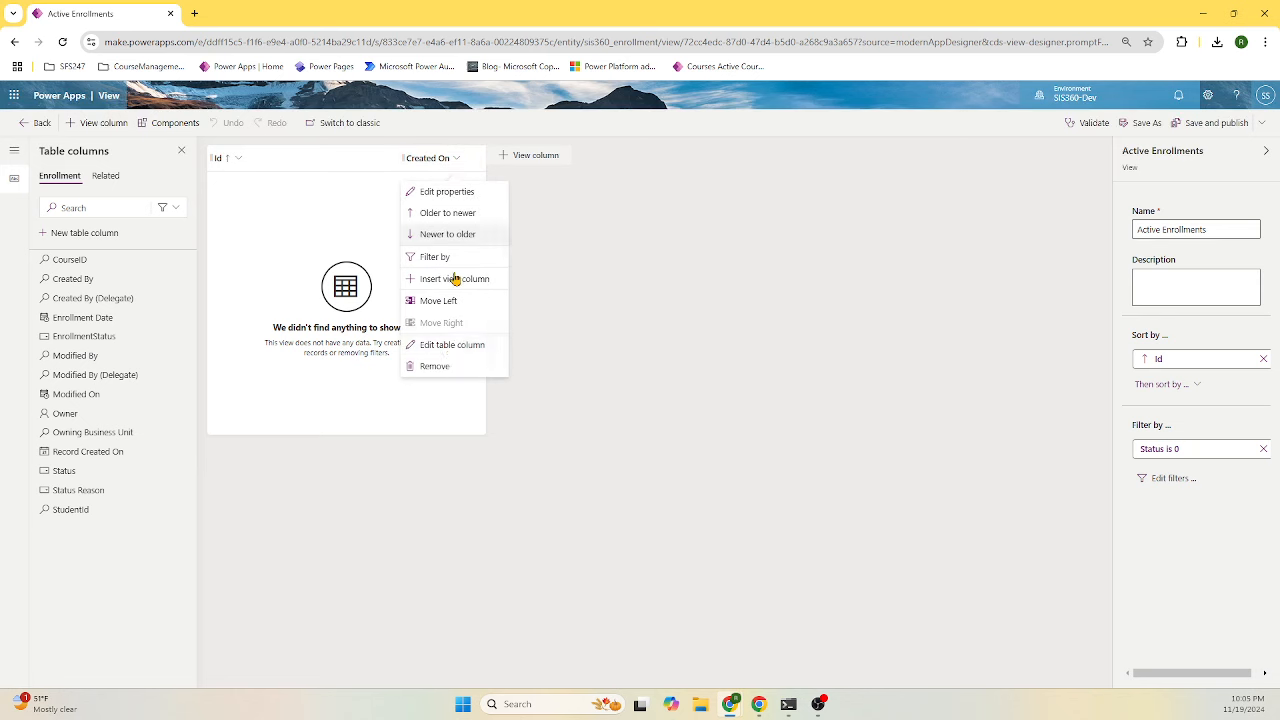
pyautogui.click(447, 366)
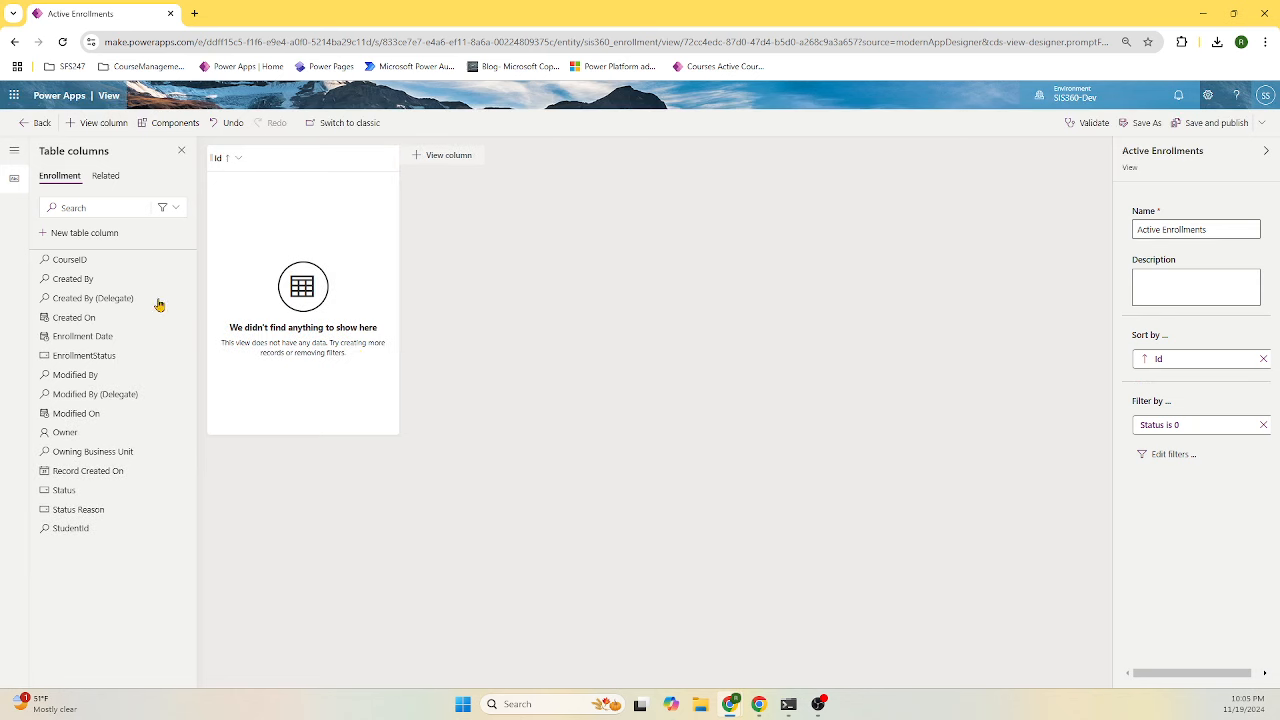
pyautogui.click(97, 262)
pyautogui.click(125, 318)
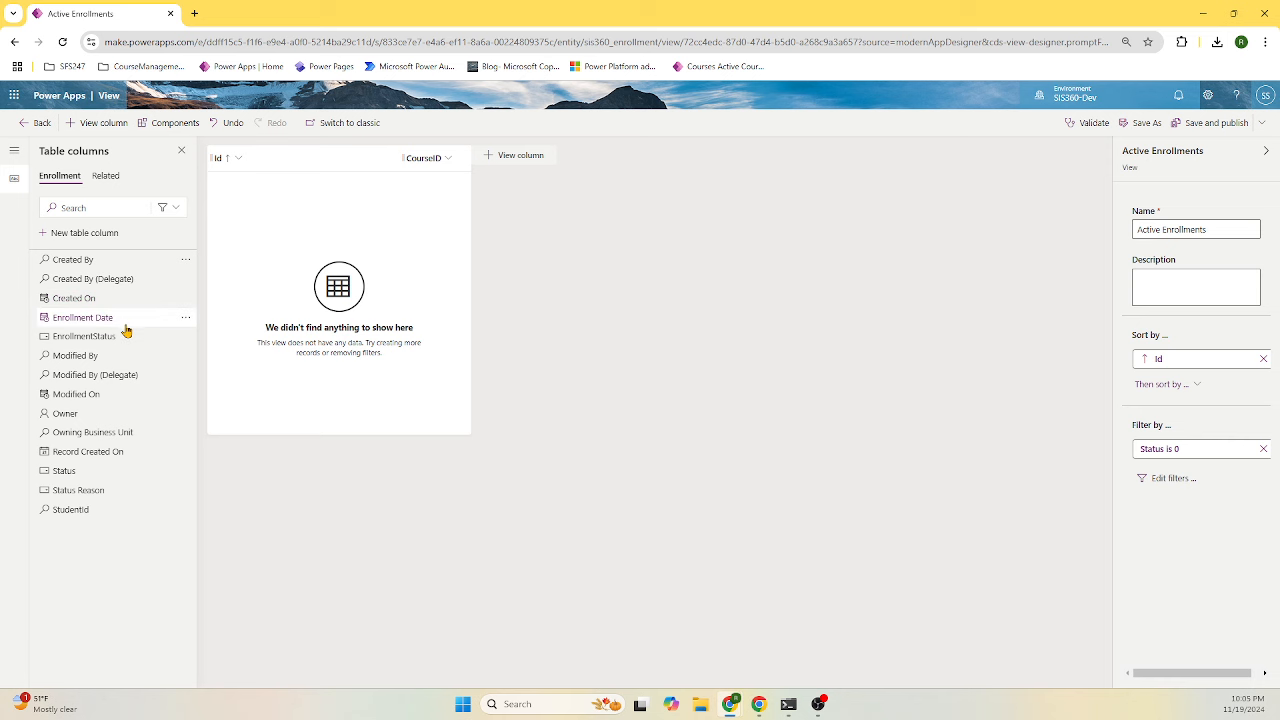
pyautogui.click(126, 322)
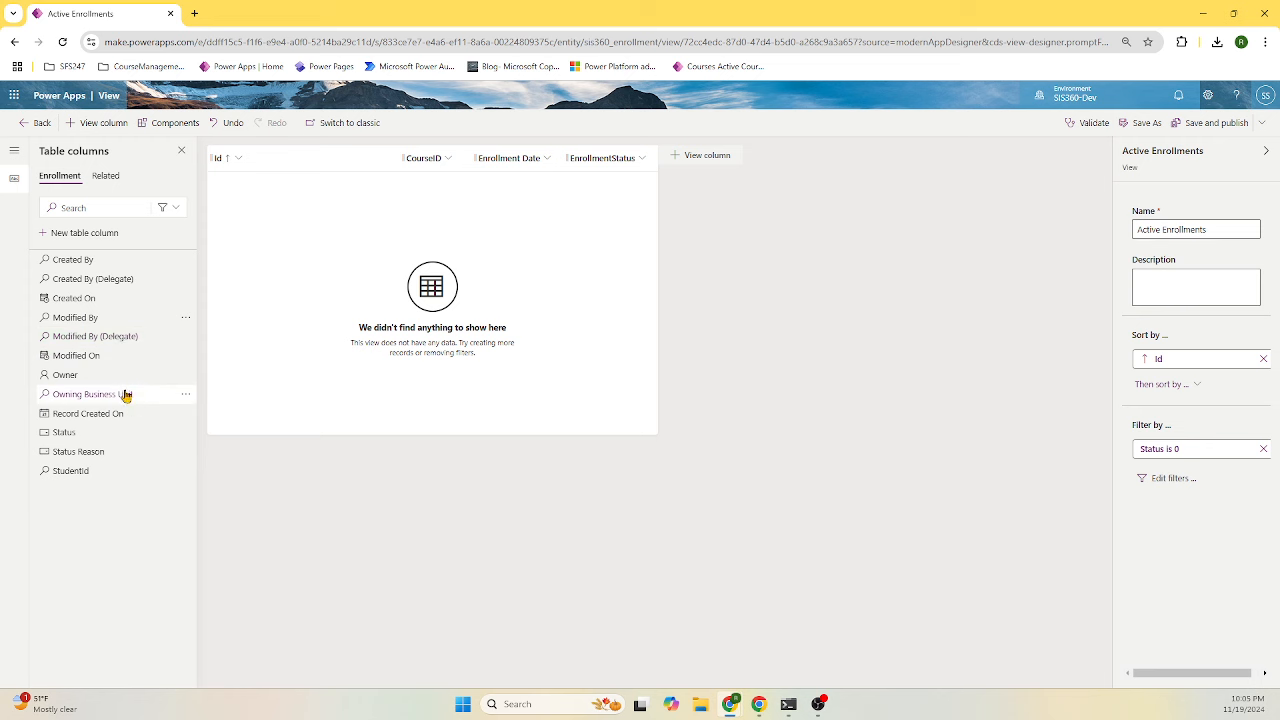
pyautogui.click(114, 471)
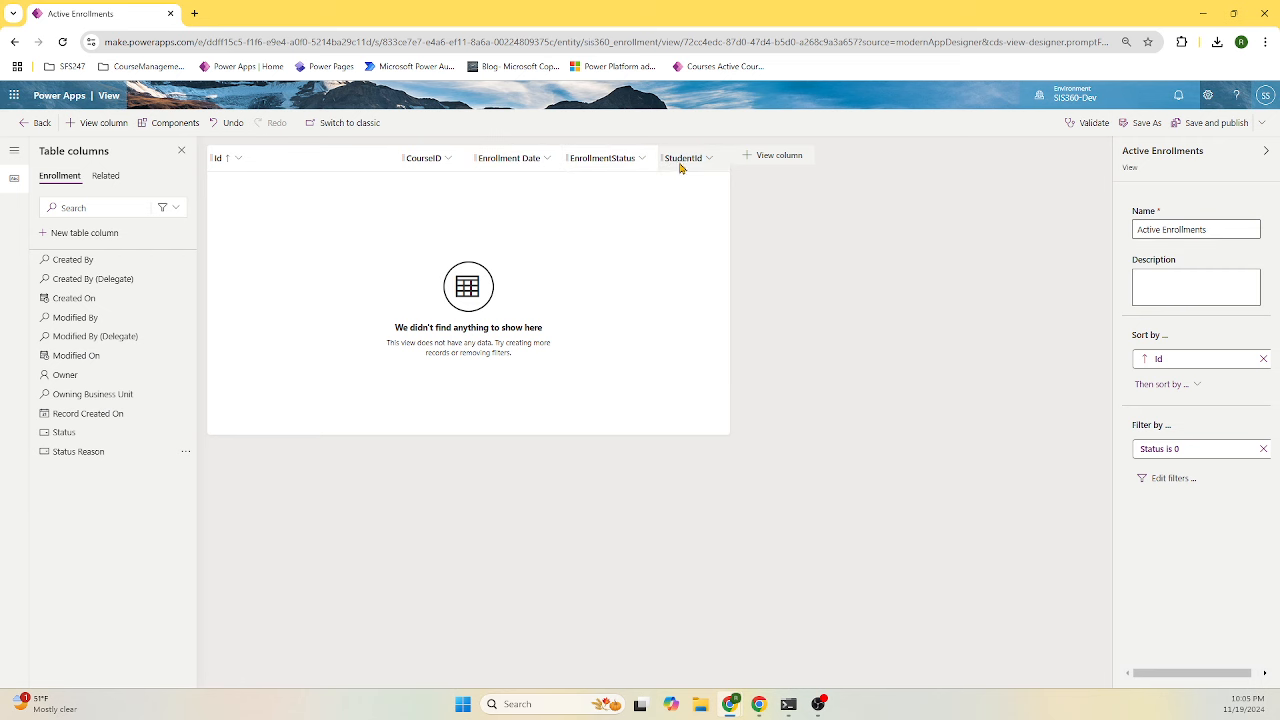
# - Move StudentId right after CourseID and publish the Active Enrollments view
pyautogui.moveTo(685, 163); pyautogui.dragTo(503, 167)
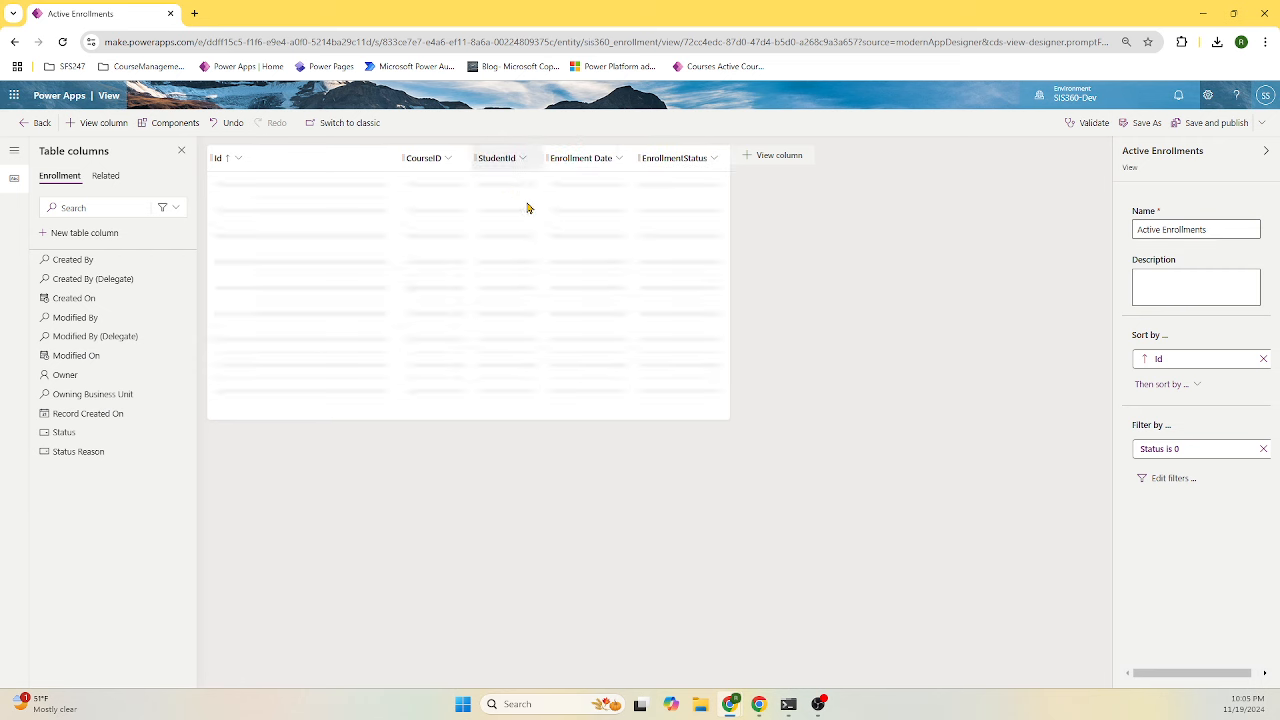
pyautogui.click(1214, 124)
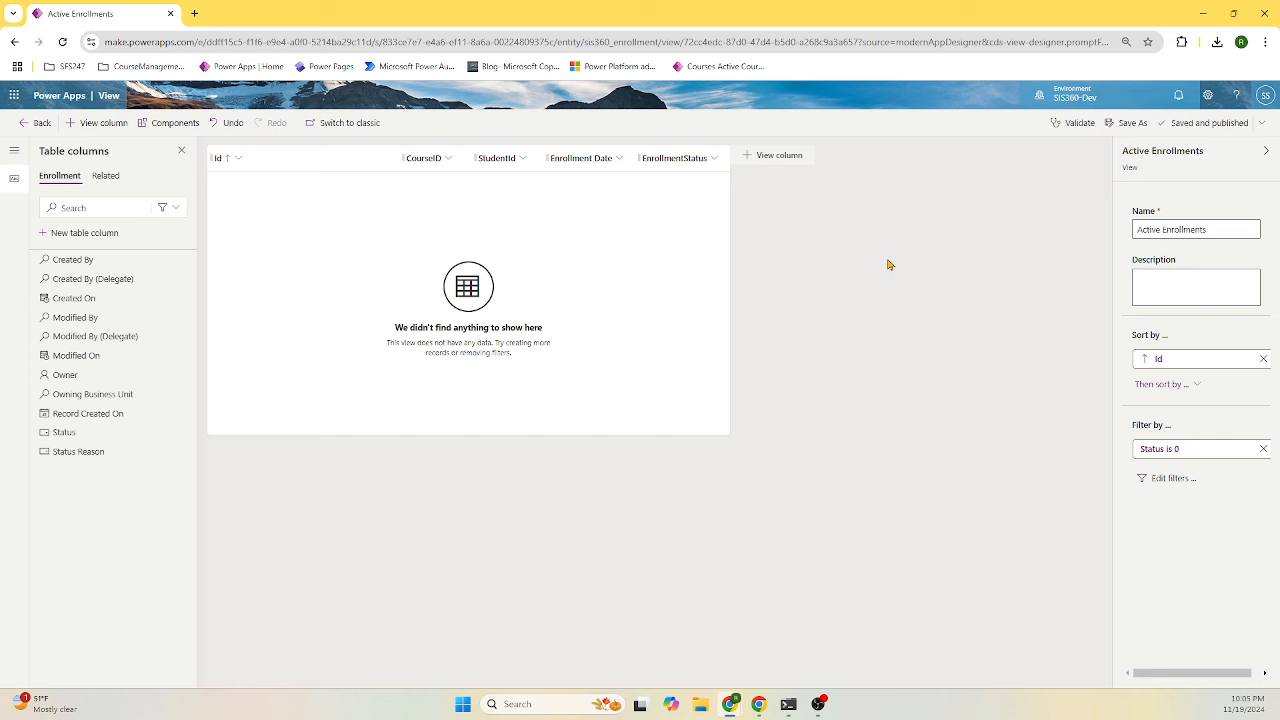
pyautogui.click(36, 123)
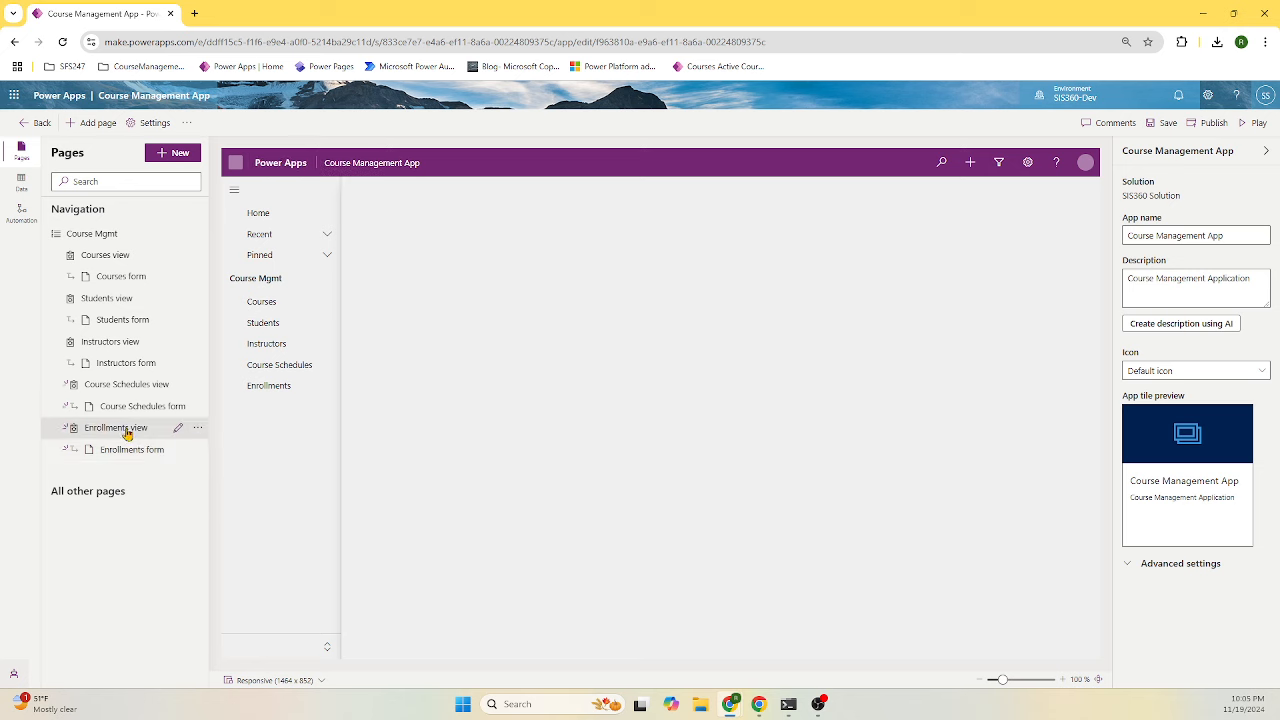
# - Narrow the Id column of the Enrollments list and begin editing the Enrollments form
pyautogui.click(272, 386)
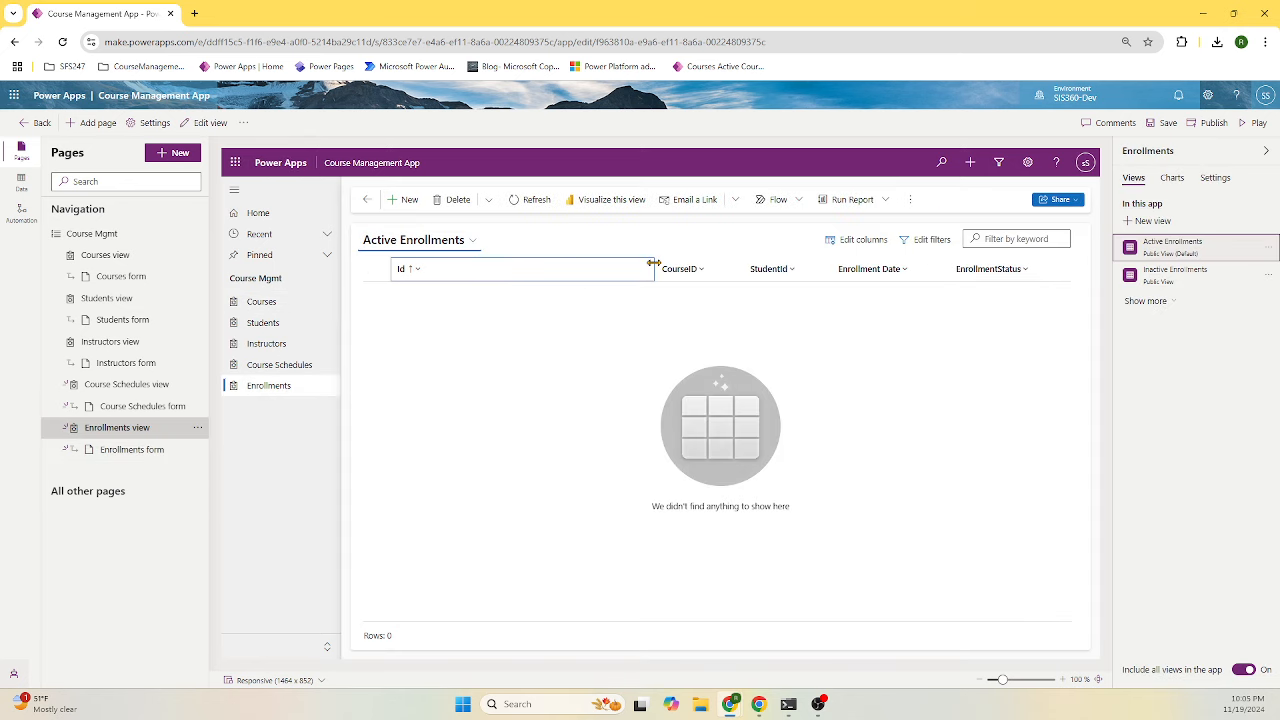
pyautogui.moveTo(654, 263); pyautogui.dragTo(565, 269)
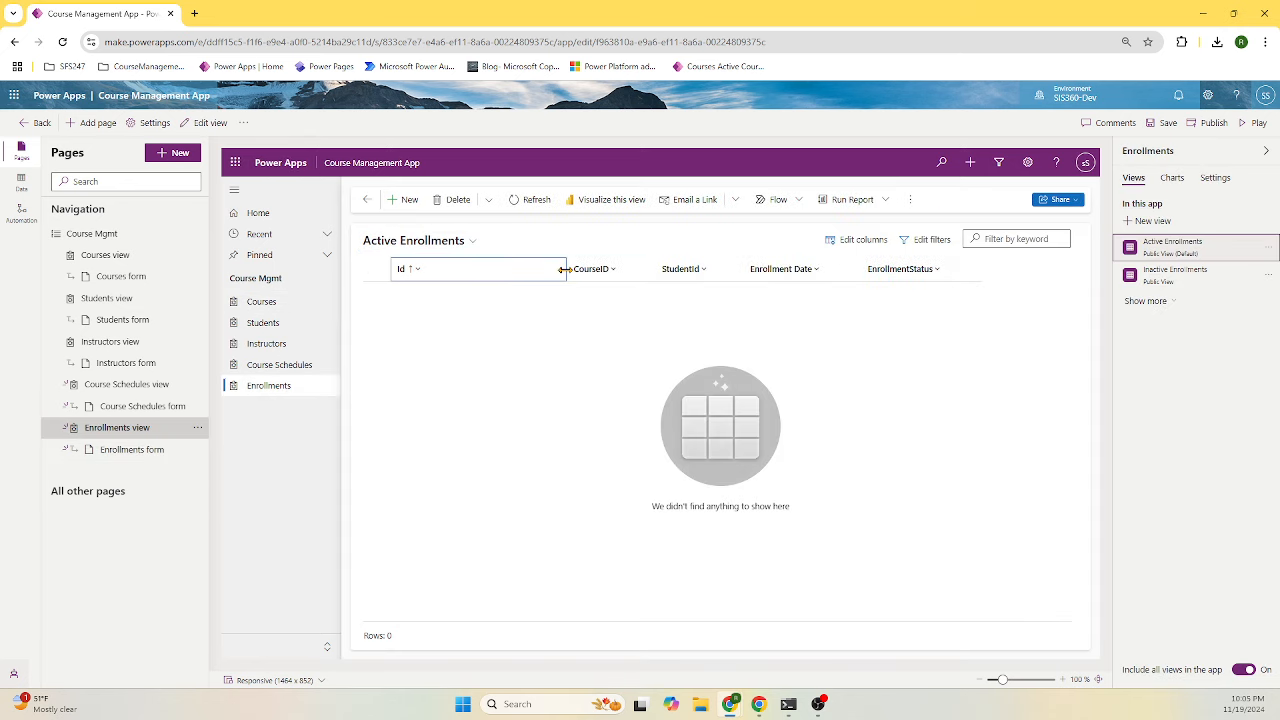
pyautogui.click(157, 450)
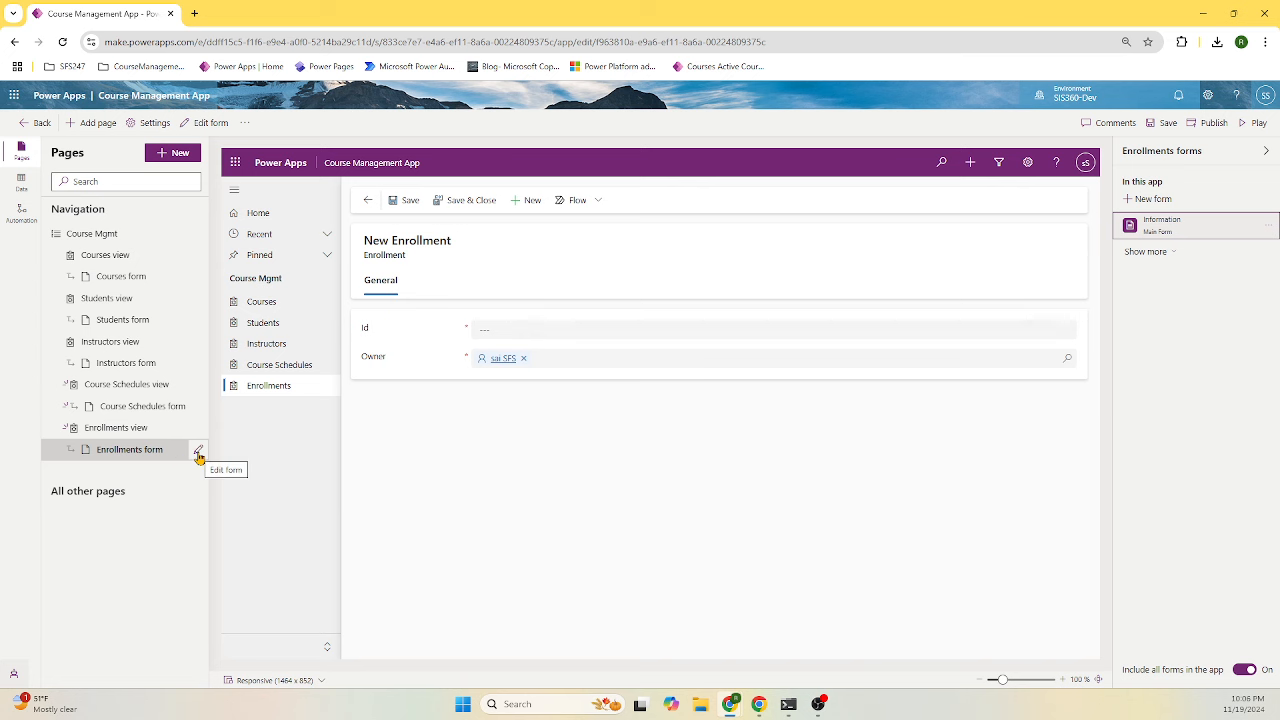
pyautogui.click(199, 456)
# - Save the app and add CourseID, Enrollment Date, EnrollmentStatus and StudentId to the enrollment form
pyautogui.click(597, 413)
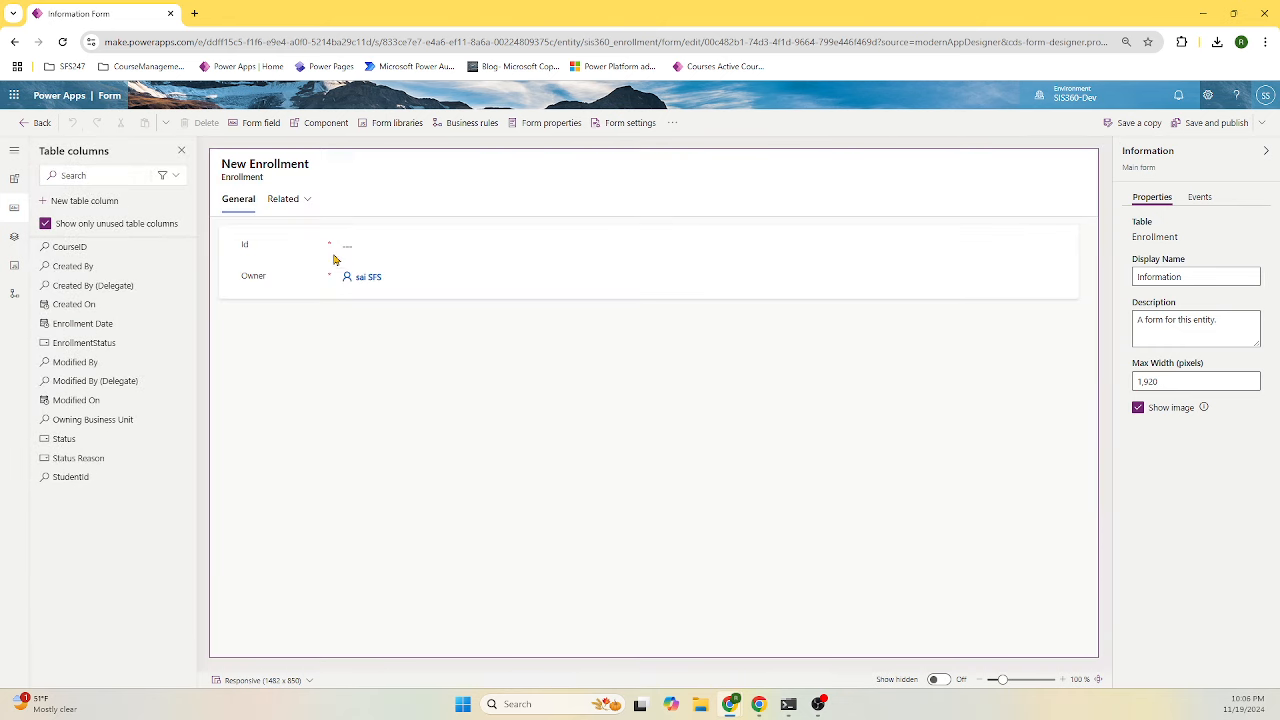
pyautogui.click(300, 249)
pyautogui.click(85, 248)
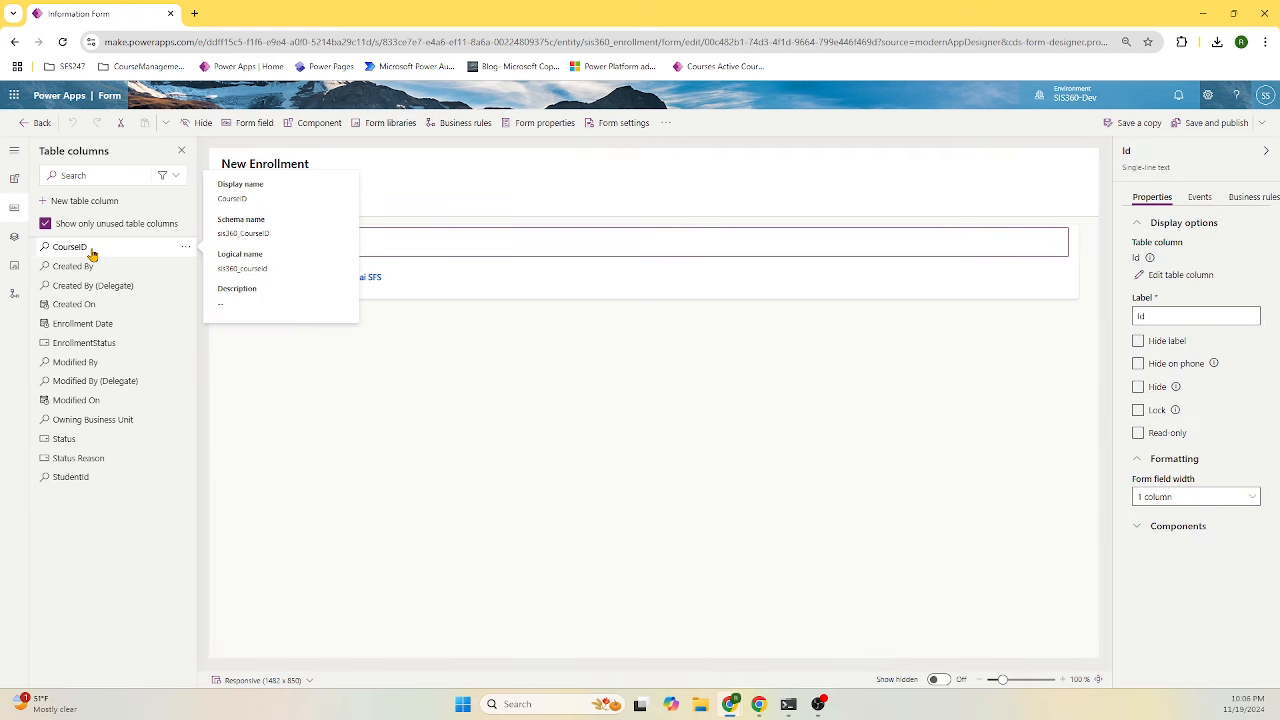
pyautogui.click(123, 305)
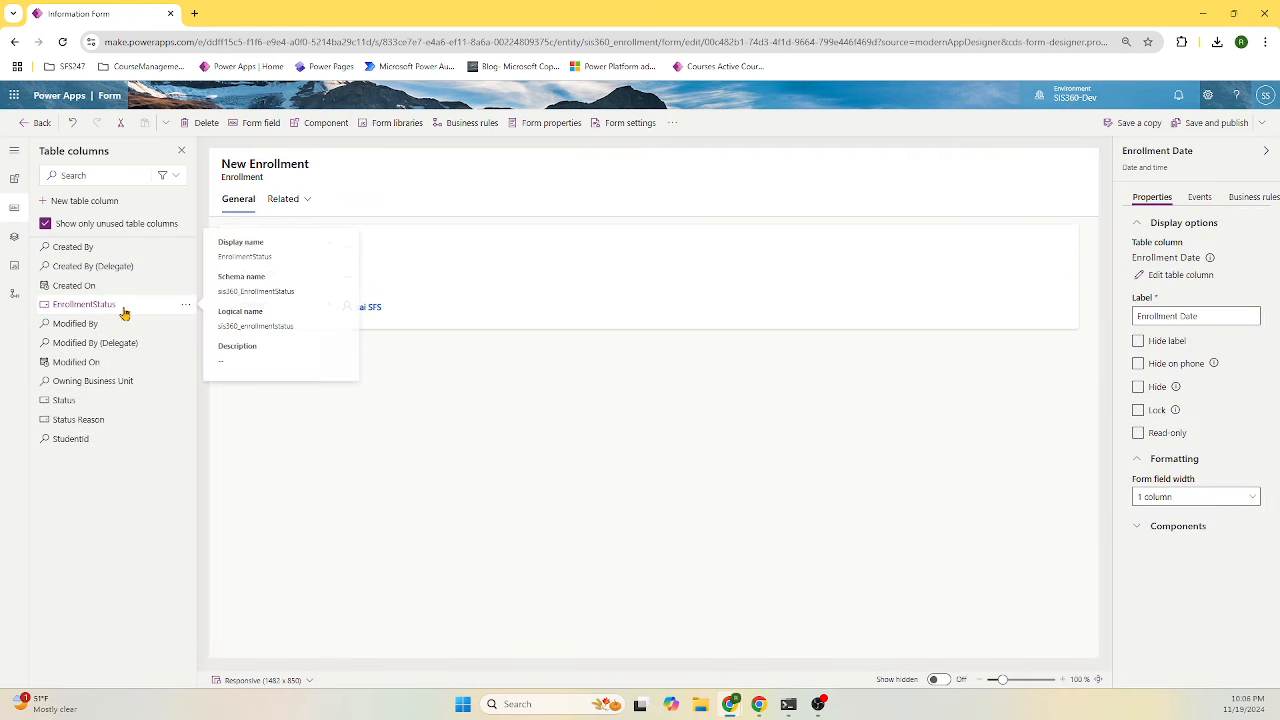
pyautogui.click(126, 308)
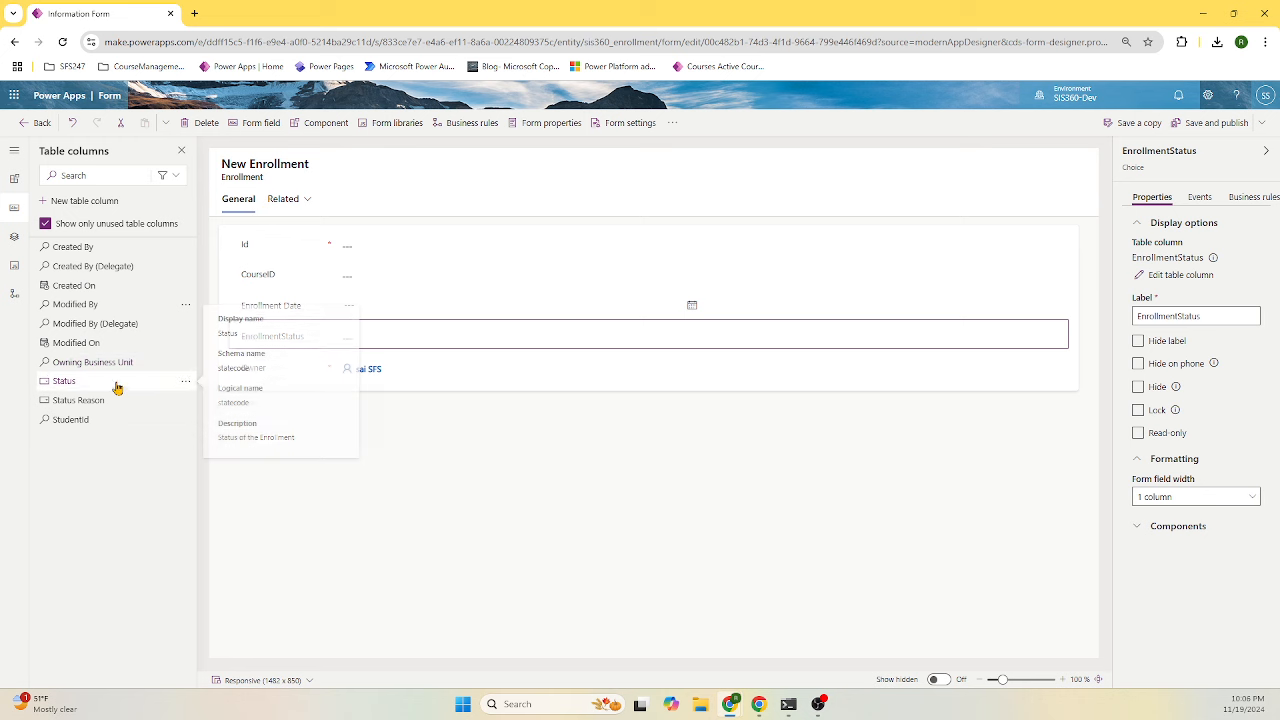
pyautogui.click(110, 419)
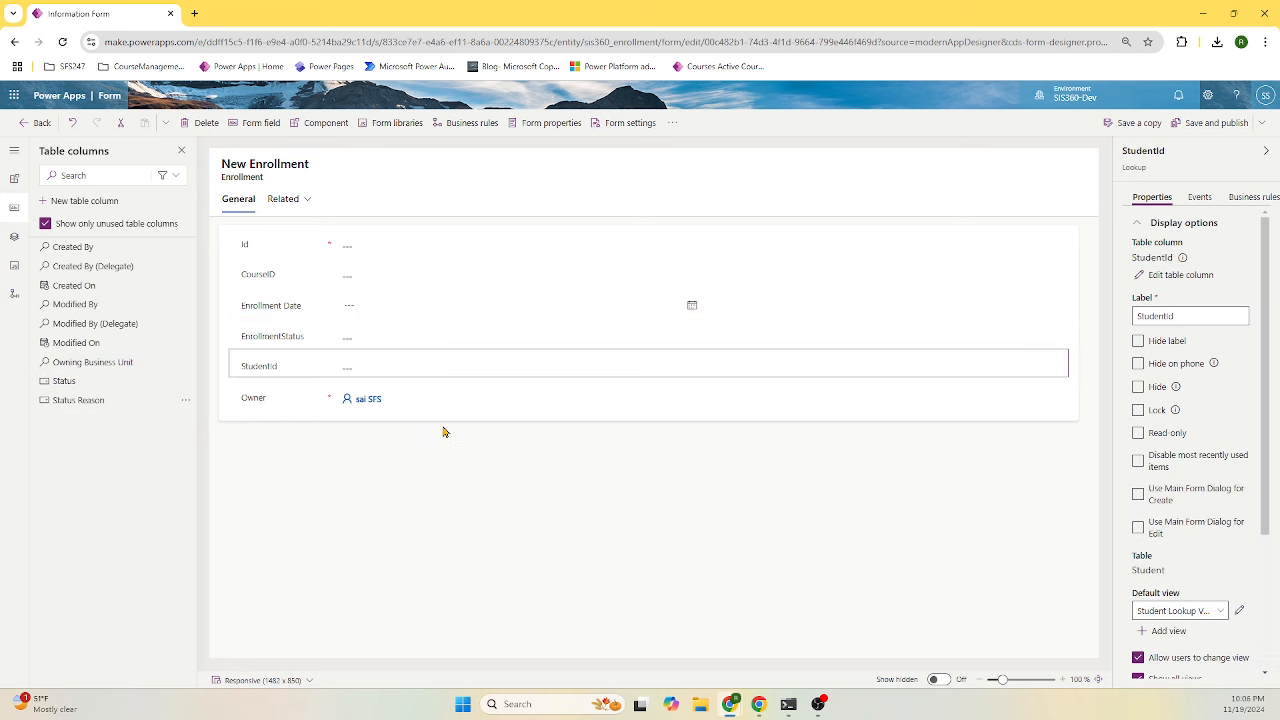
# - Place StudentId under CourseID, hide Owner and Id, and publish the enrollment form
pyautogui.moveTo(280, 250); pyautogui.dragTo(270, 405)
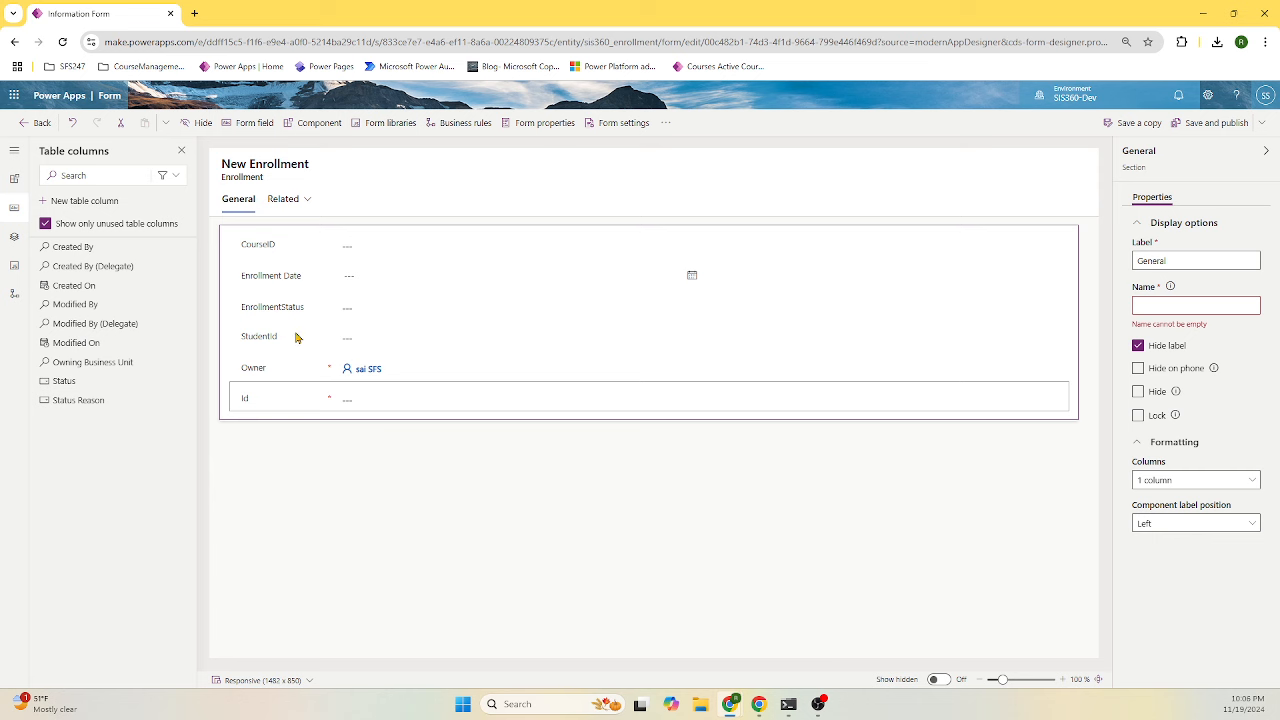
pyautogui.moveTo(280, 344); pyautogui.dragTo(293, 272)
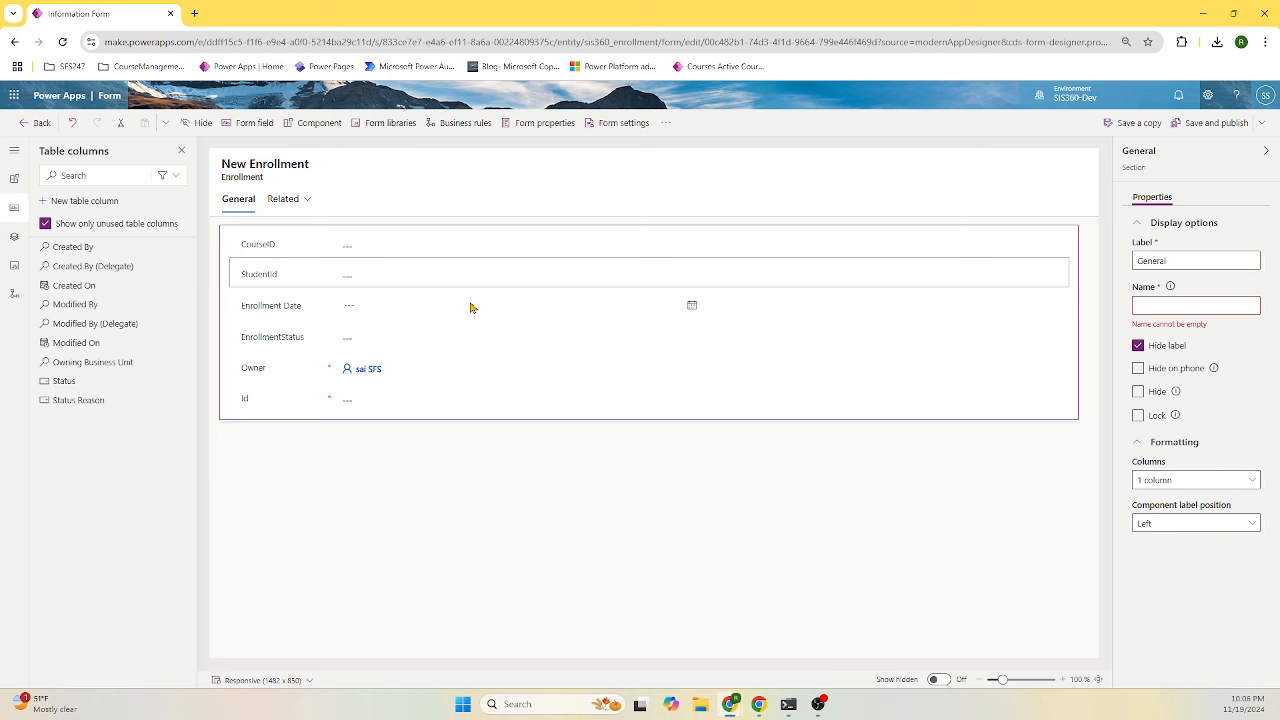
pyautogui.click(319, 376)
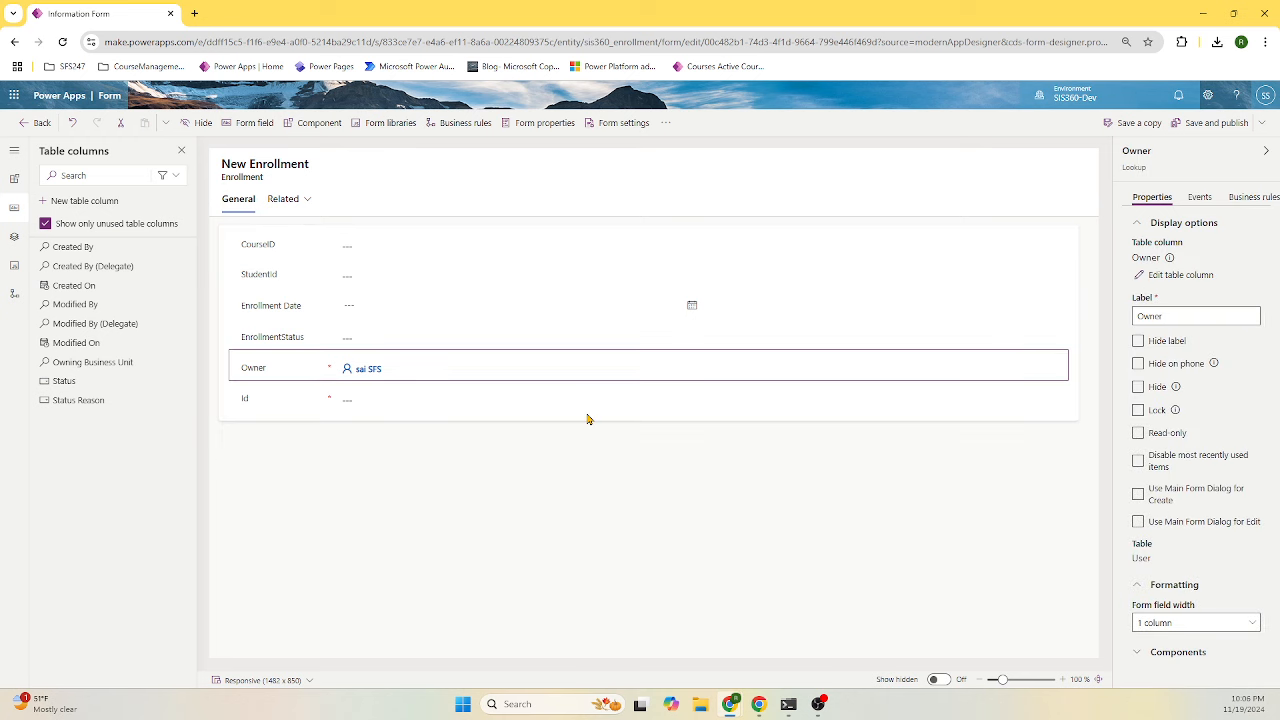
pyautogui.click(1138, 387)
pyautogui.click(509, 377)
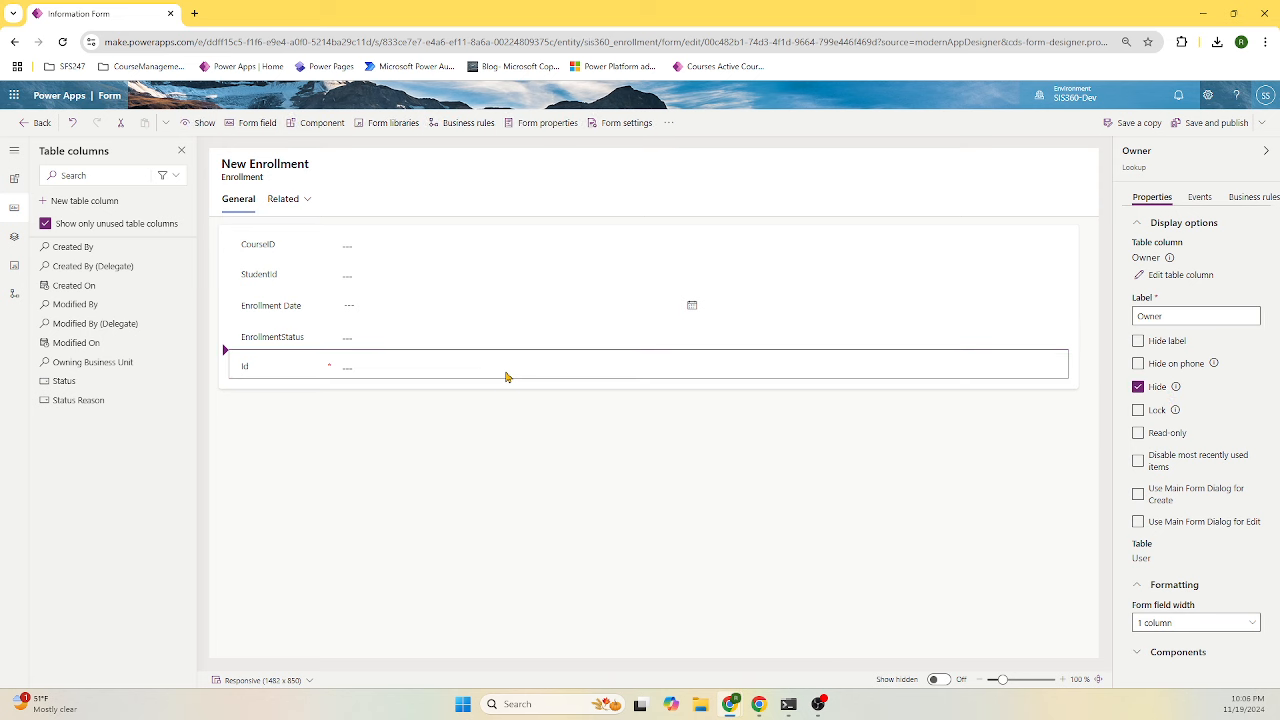
pyautogui.click(1157, 390)
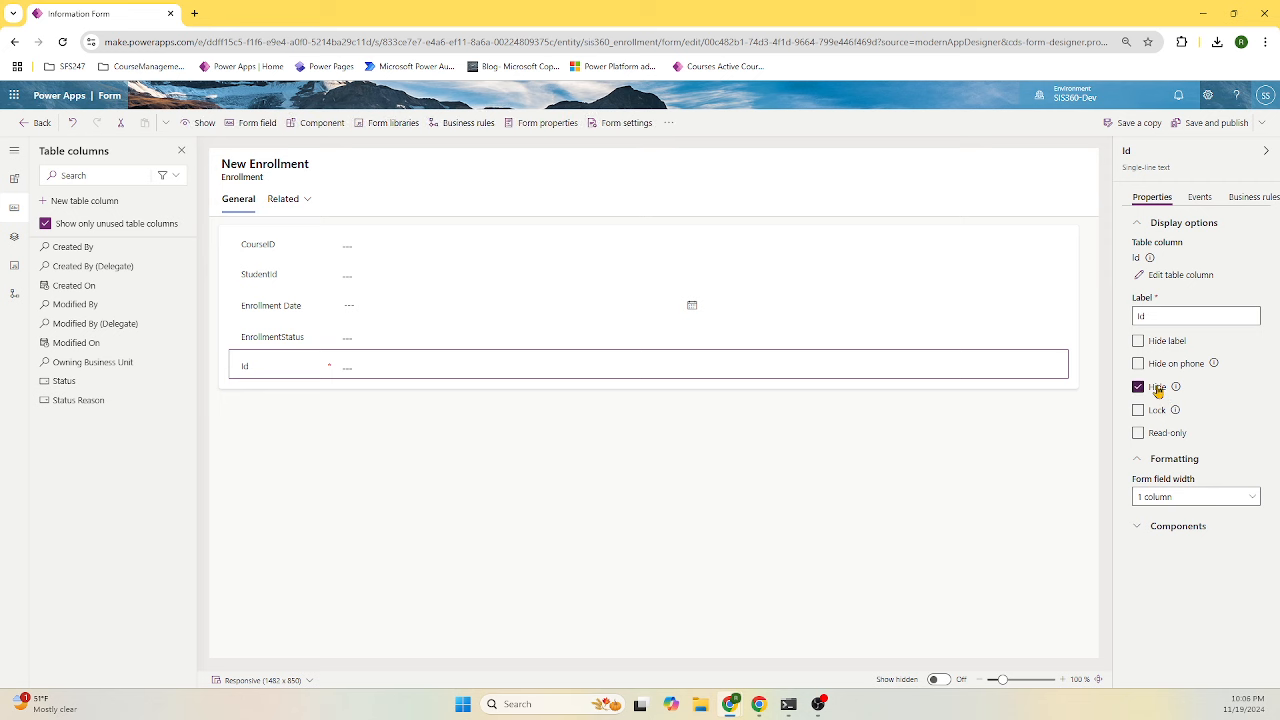
pyautogui.click(1210, 124)
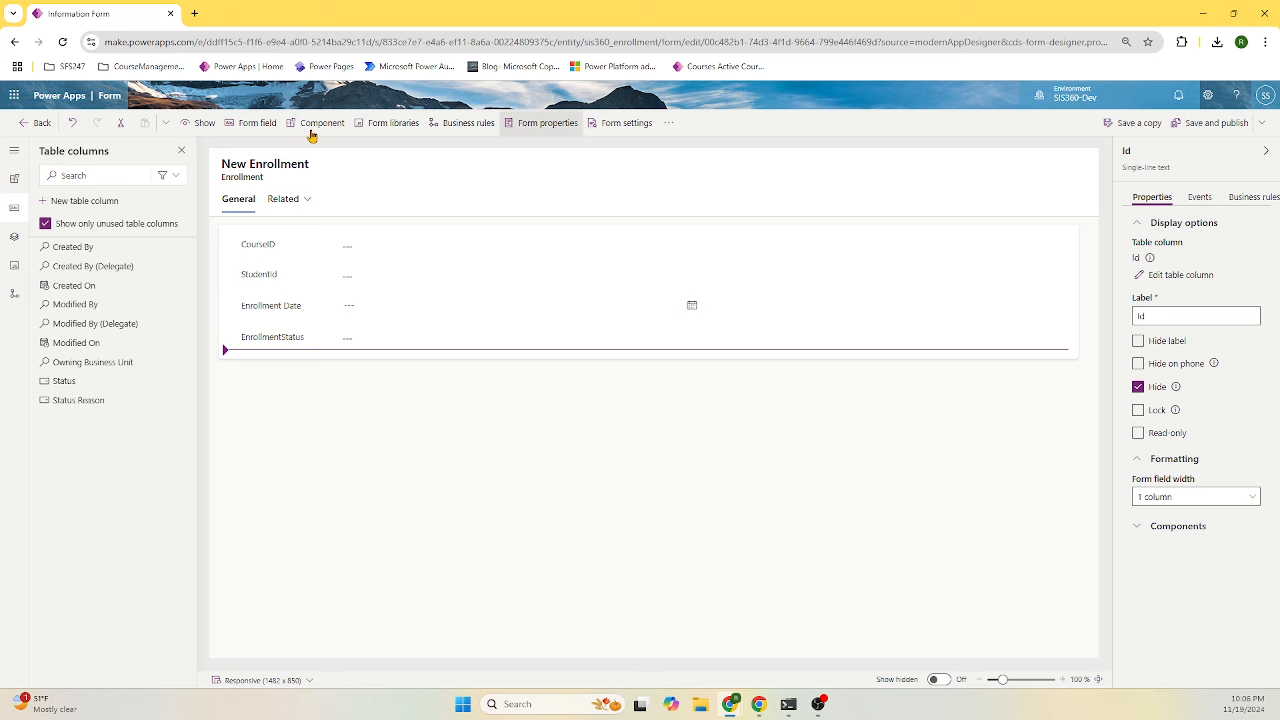
pyautogui.click(36, 122)
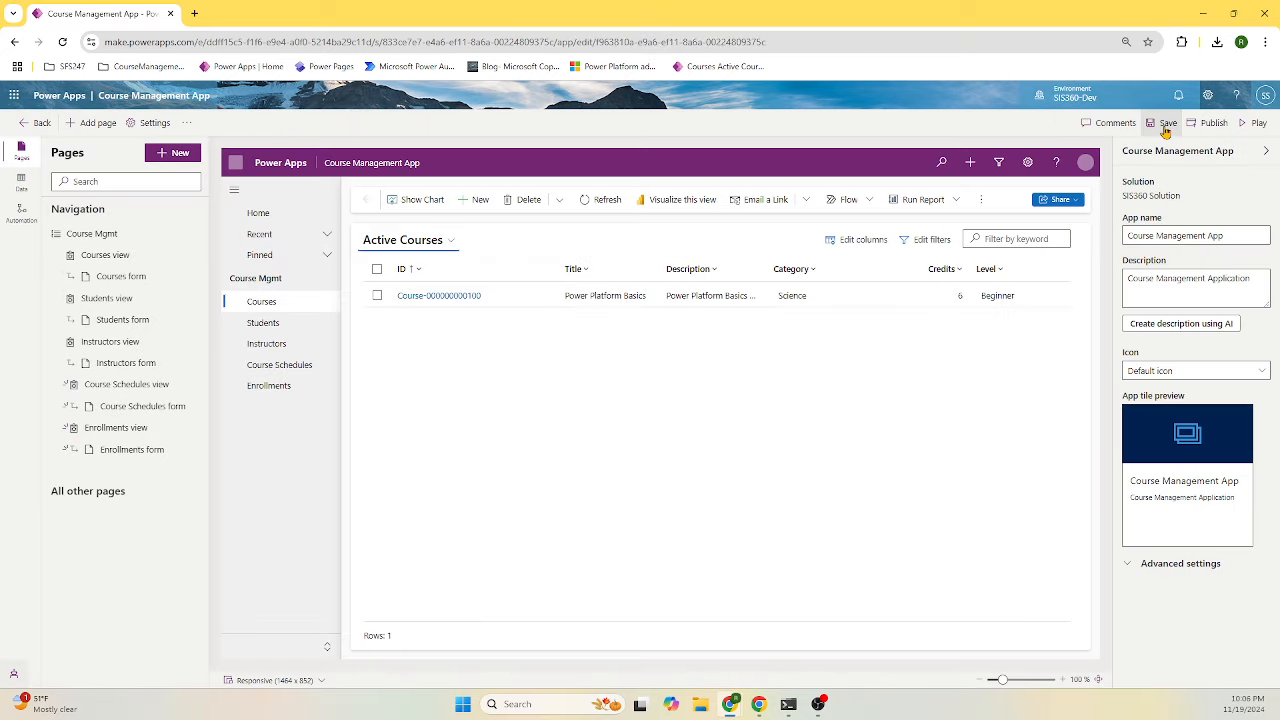
# - Save the Course Management App and show the Active Enrollments list in the preview
pyautogui.click(1165, 130)
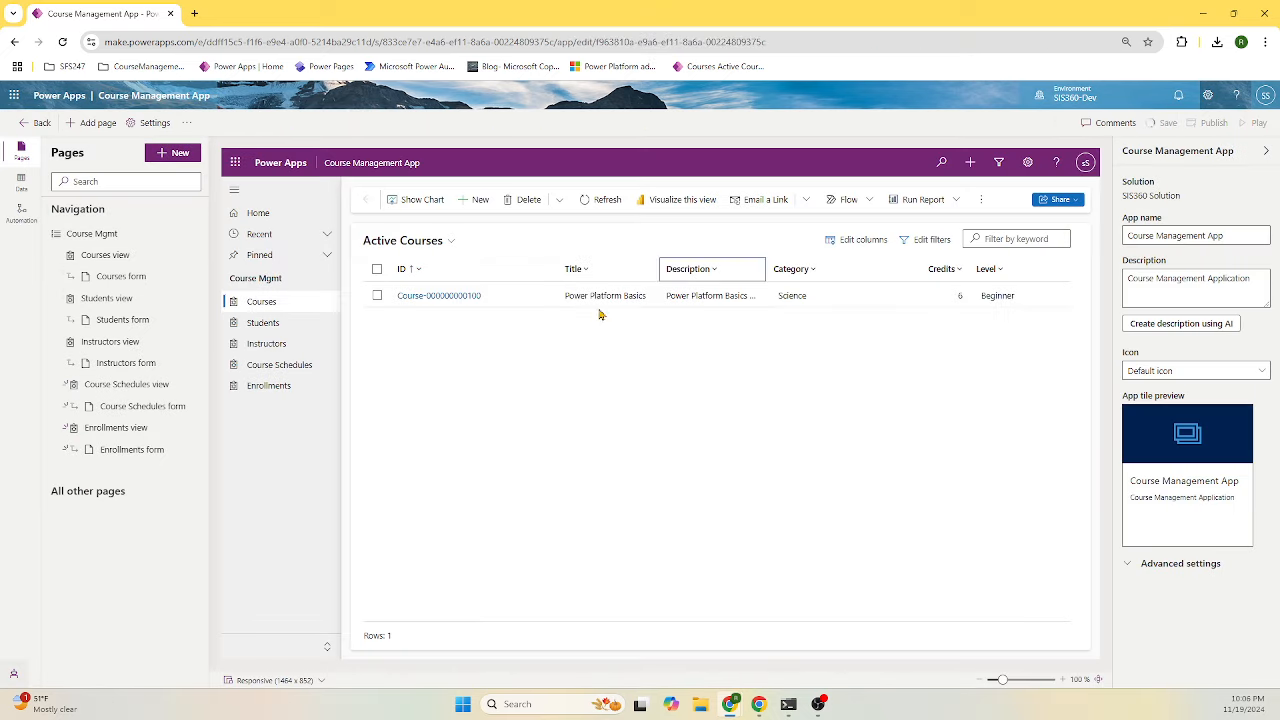
pyautogui.click(263, 388)
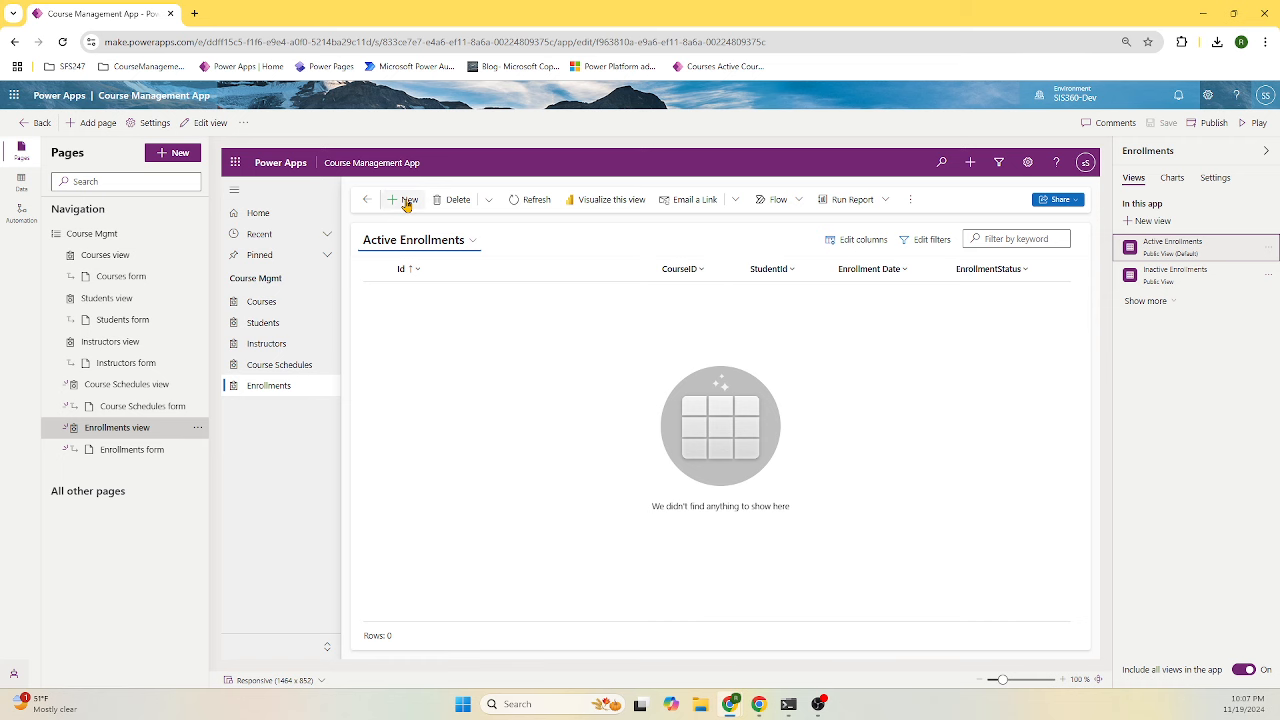
pyautogui.click(406, 203)
pyautogui.click(681, 335)
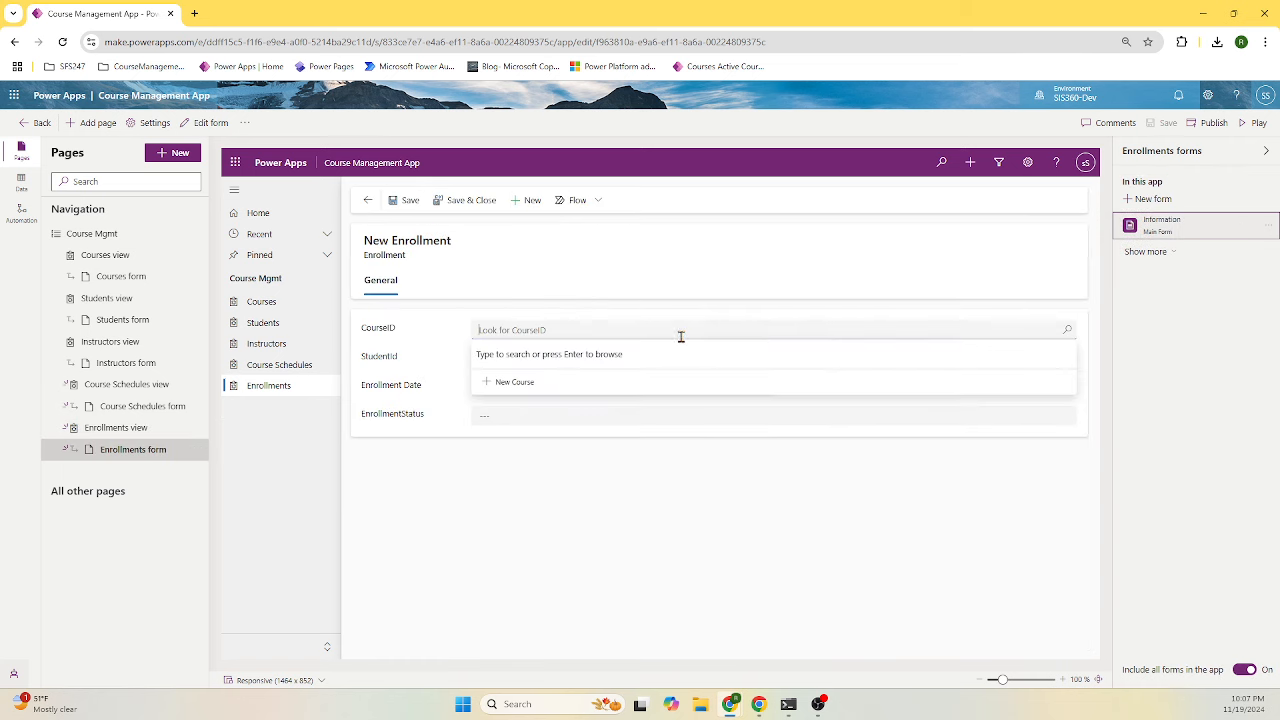
pyautogui.click(1067, 330)
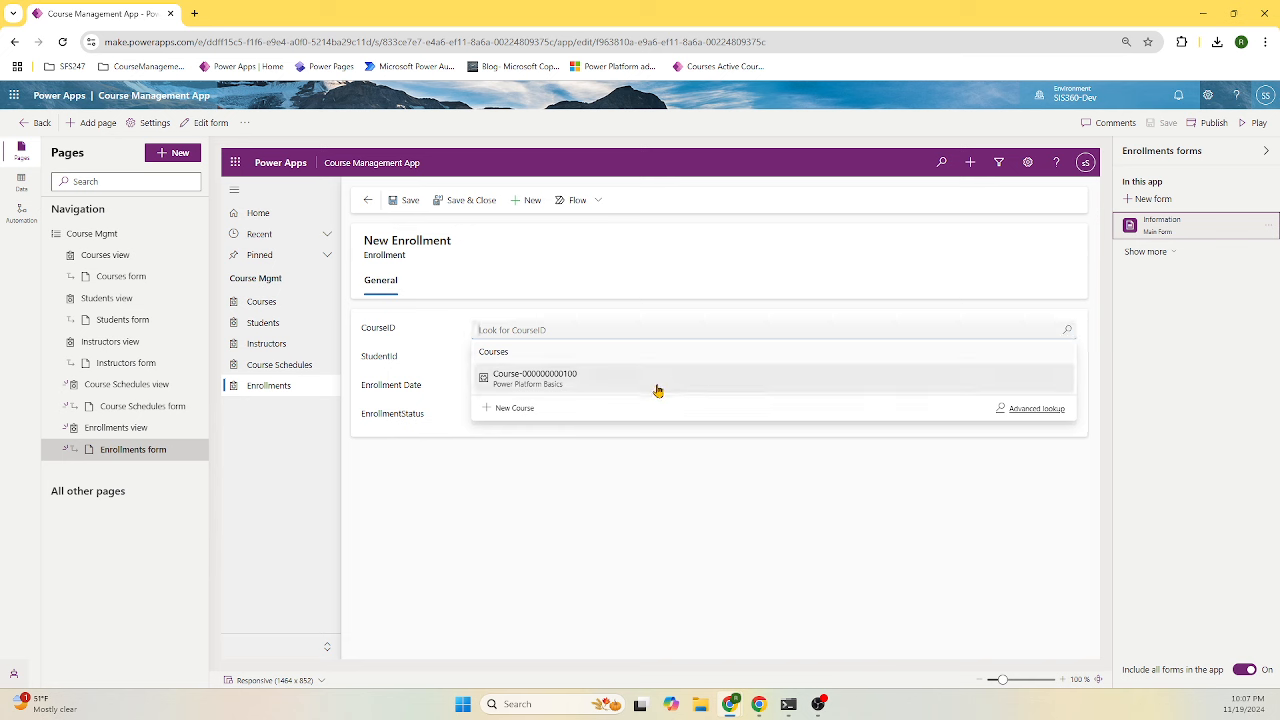
pyautogui.click(531, 386)
pyautogui.click(1067, 358)
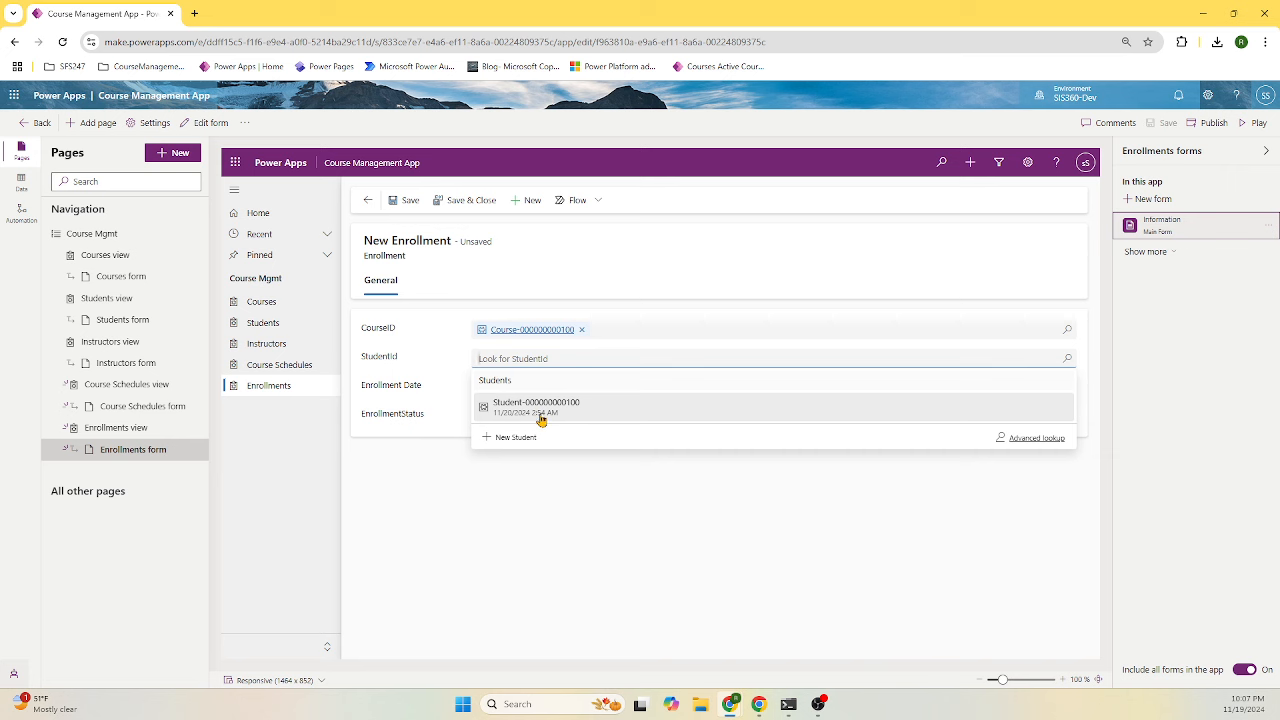
pyautogui.click(1067, 332)
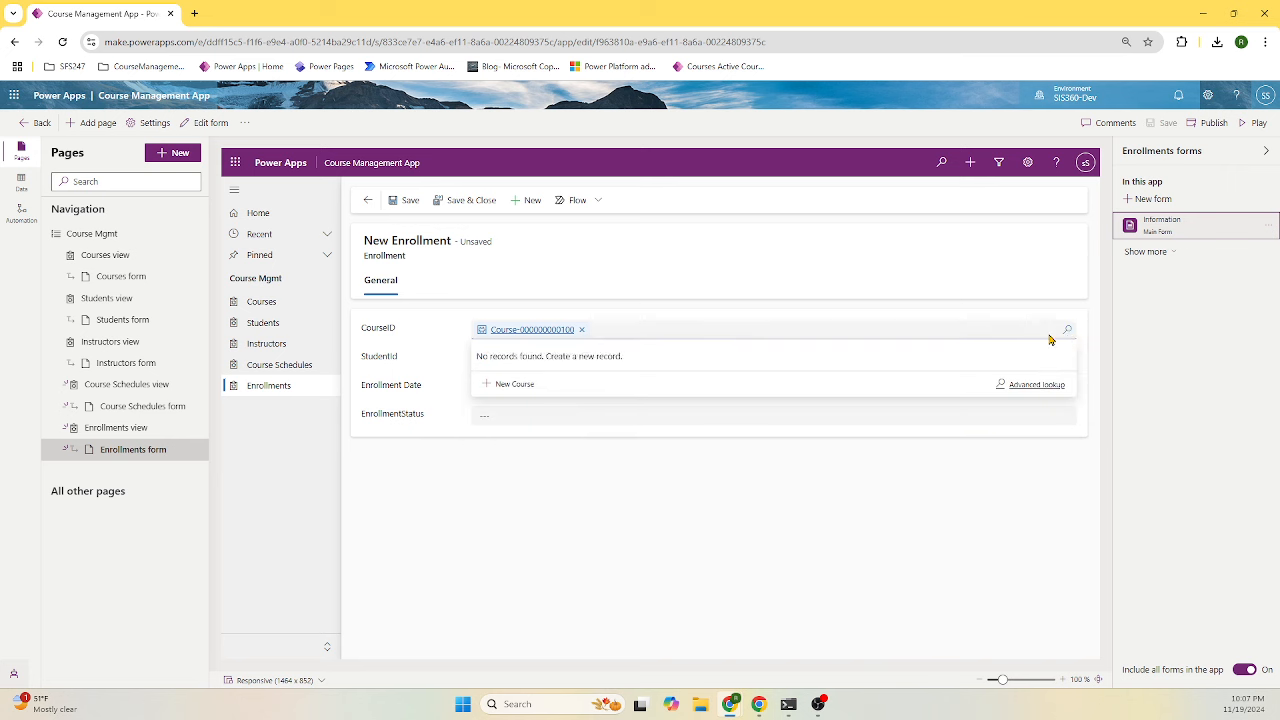
pyautogui.click(581, 329)
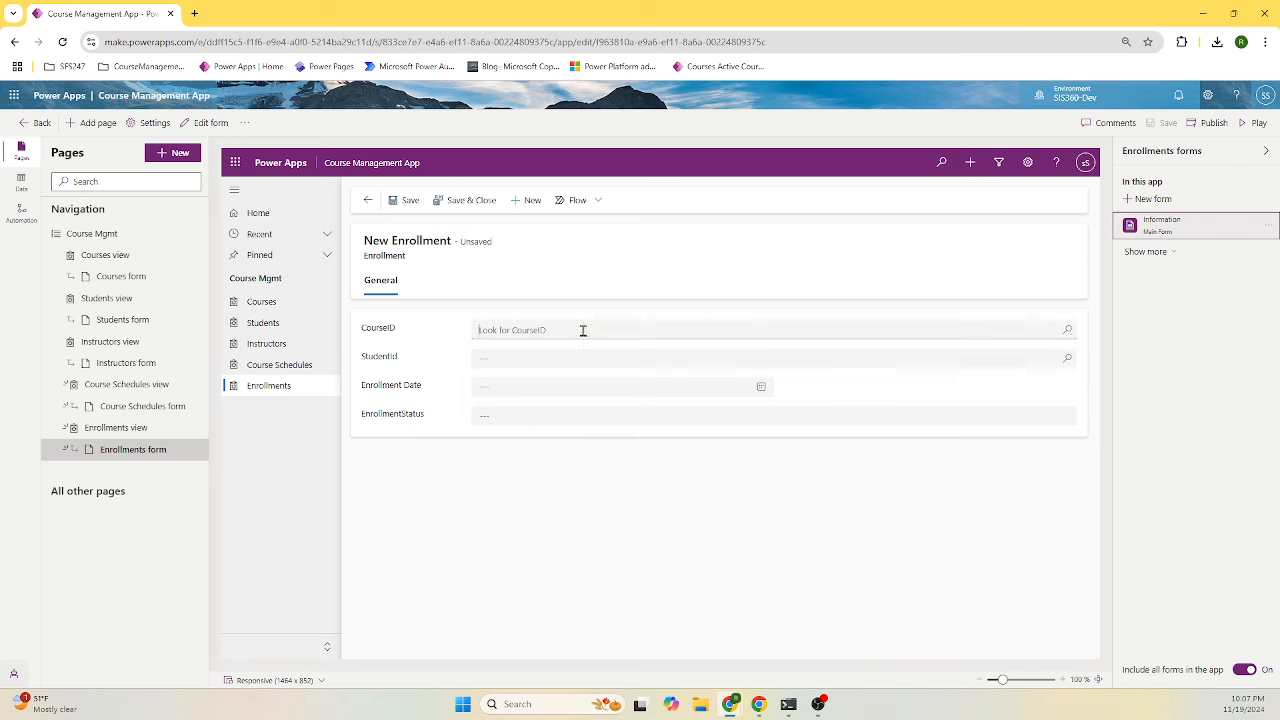
pyautogui.click(1067, 332)
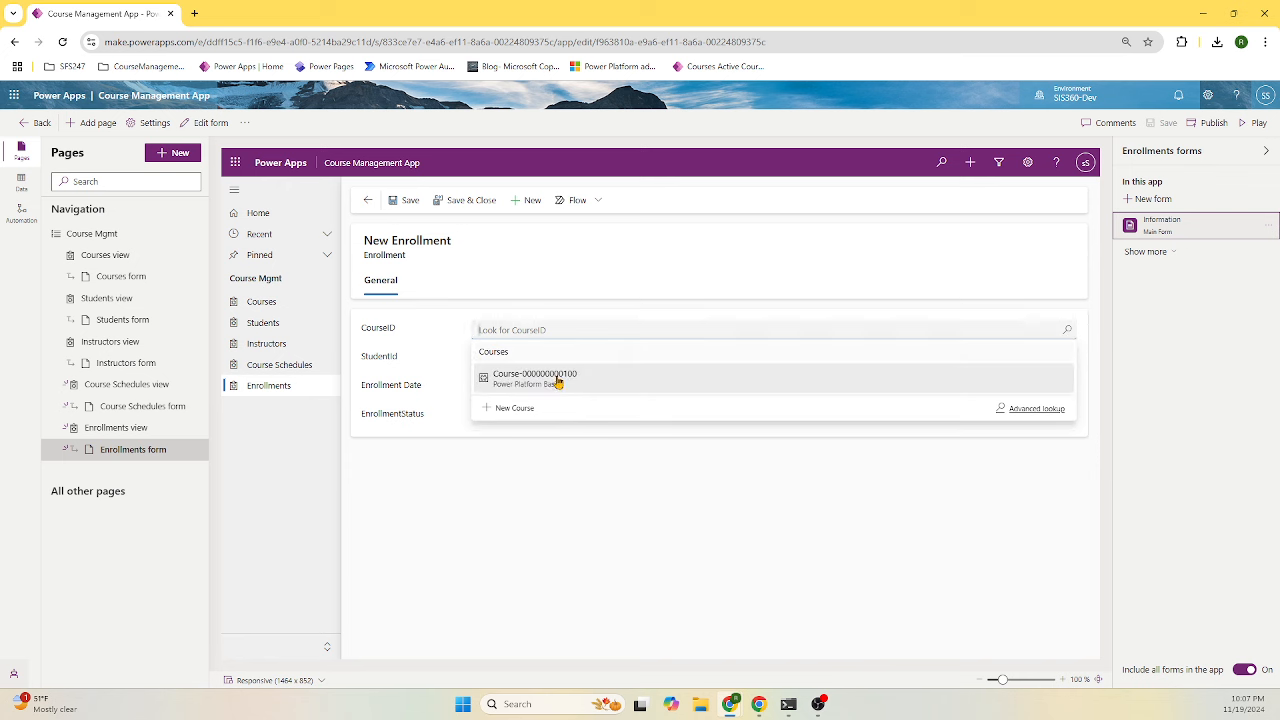
pyautogui.click(553, 386)
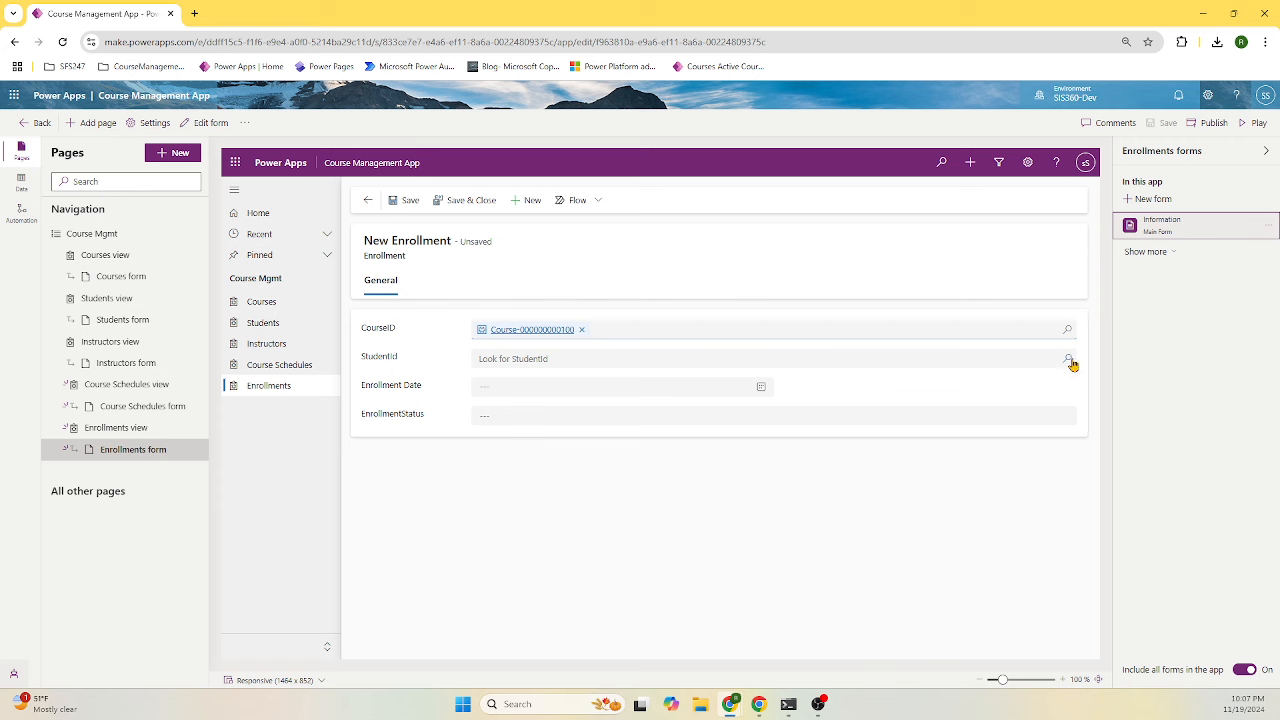
pyautogui.click(1069, 361)
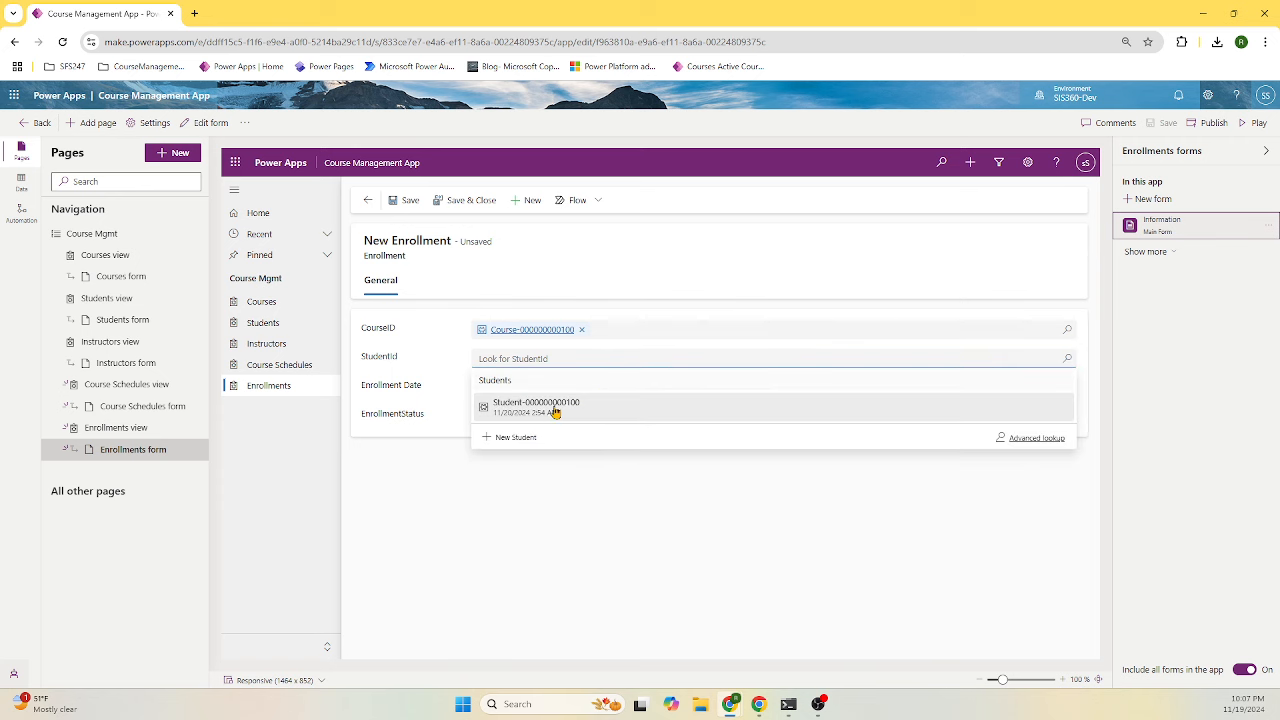
pyautogui.click(553, 410)
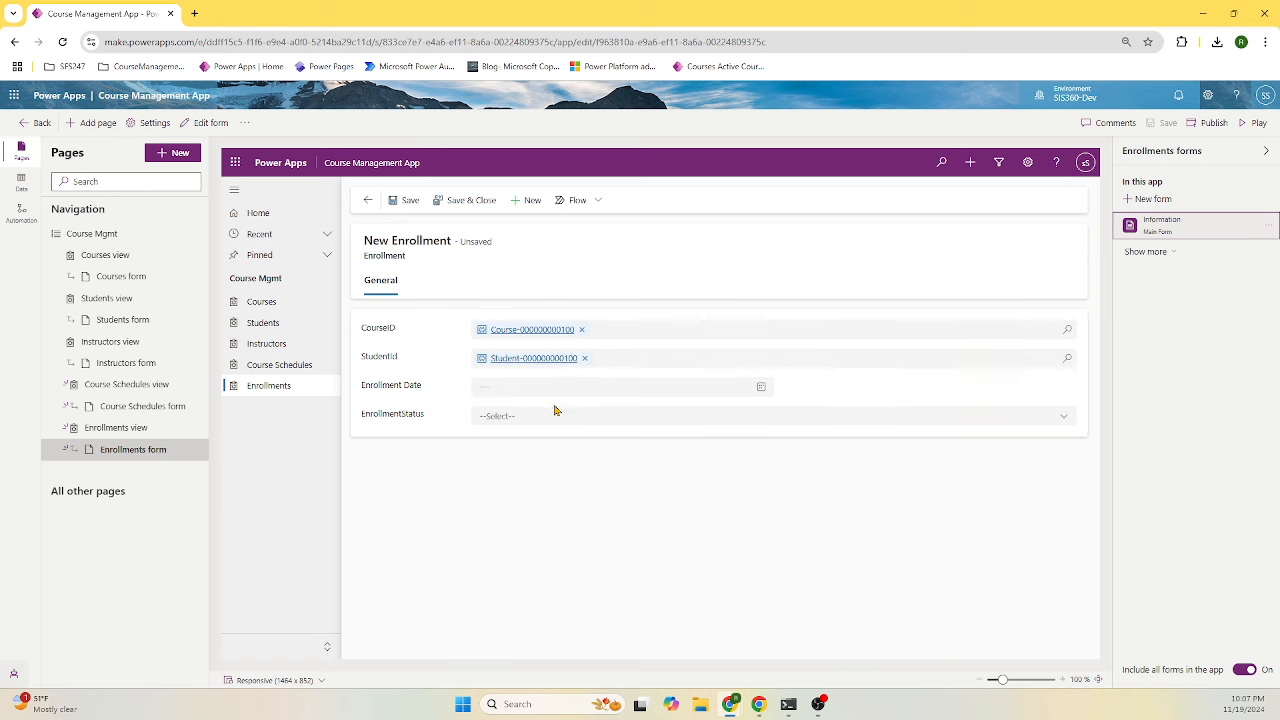
# - Date the enrollment 11/20/2024 10:00 PM, set status Registered, and save it
pyautogui.click(762, 389)
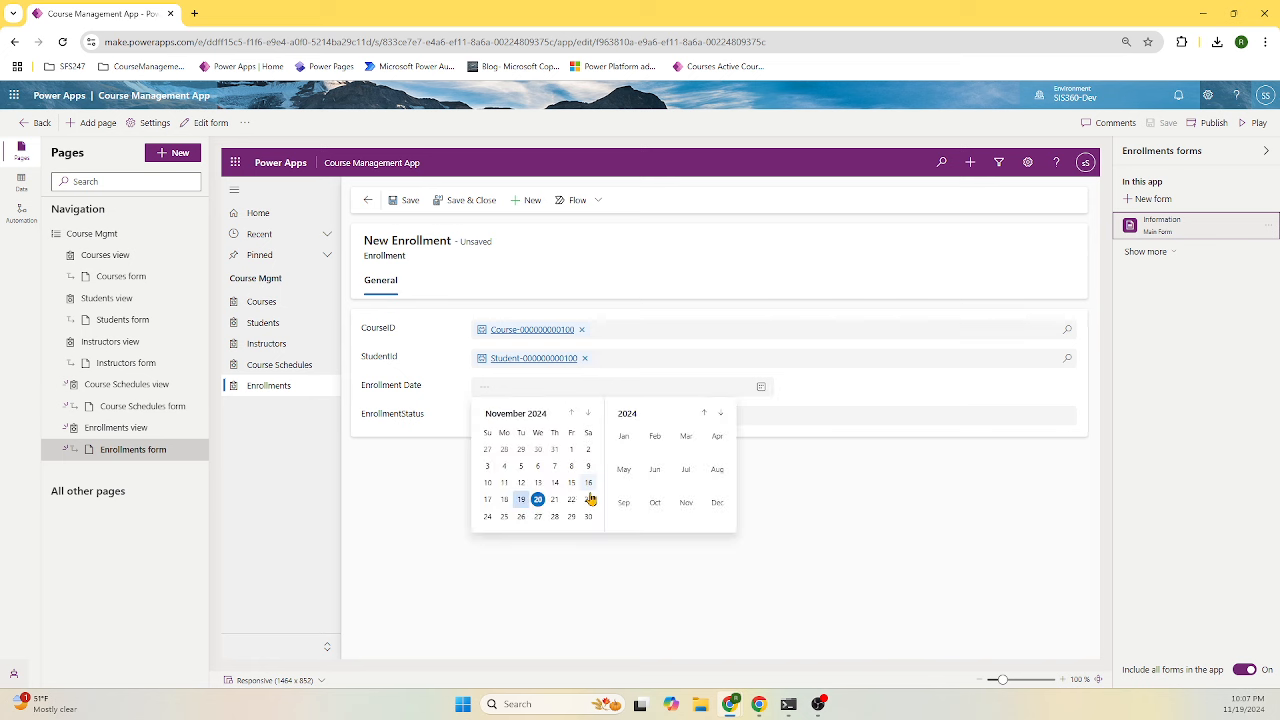
pyautogui.click(538, 500)
pyautogui.click(894, 394)
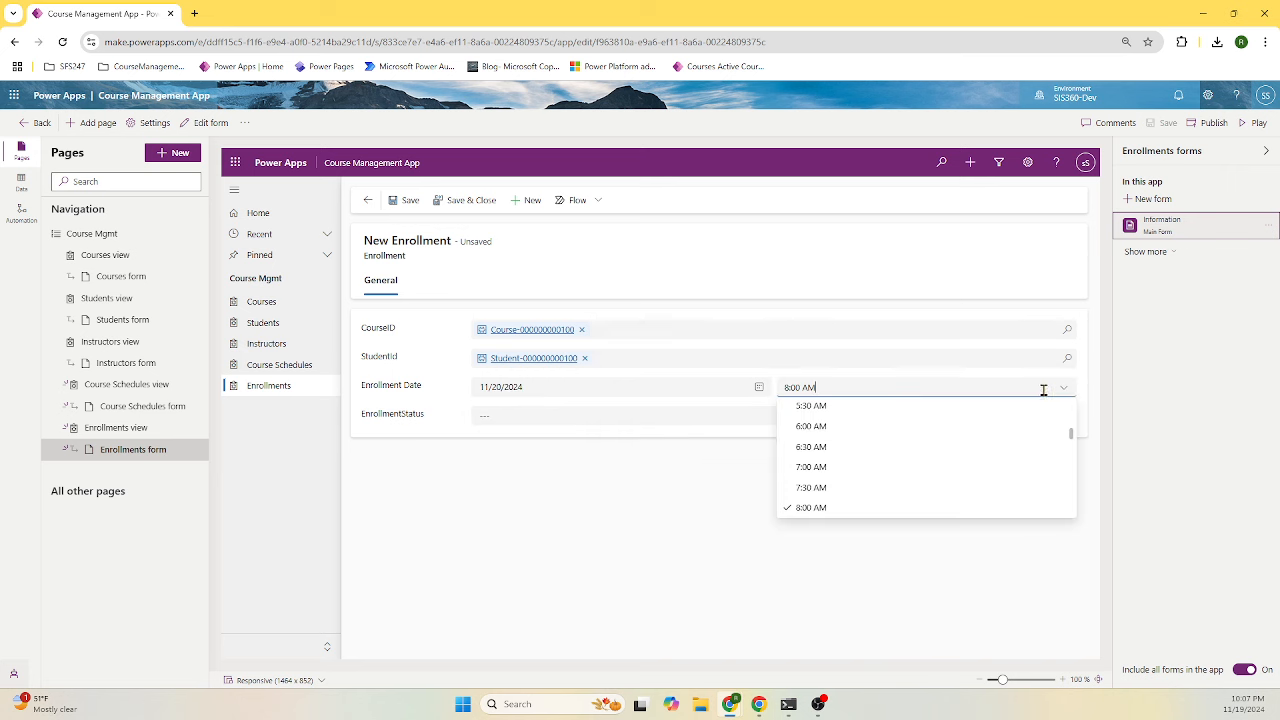
pyautogui.moveTo(1074, 431); pyautogui.dragTo(1071, 503)
pyautogui.click(857, 498)
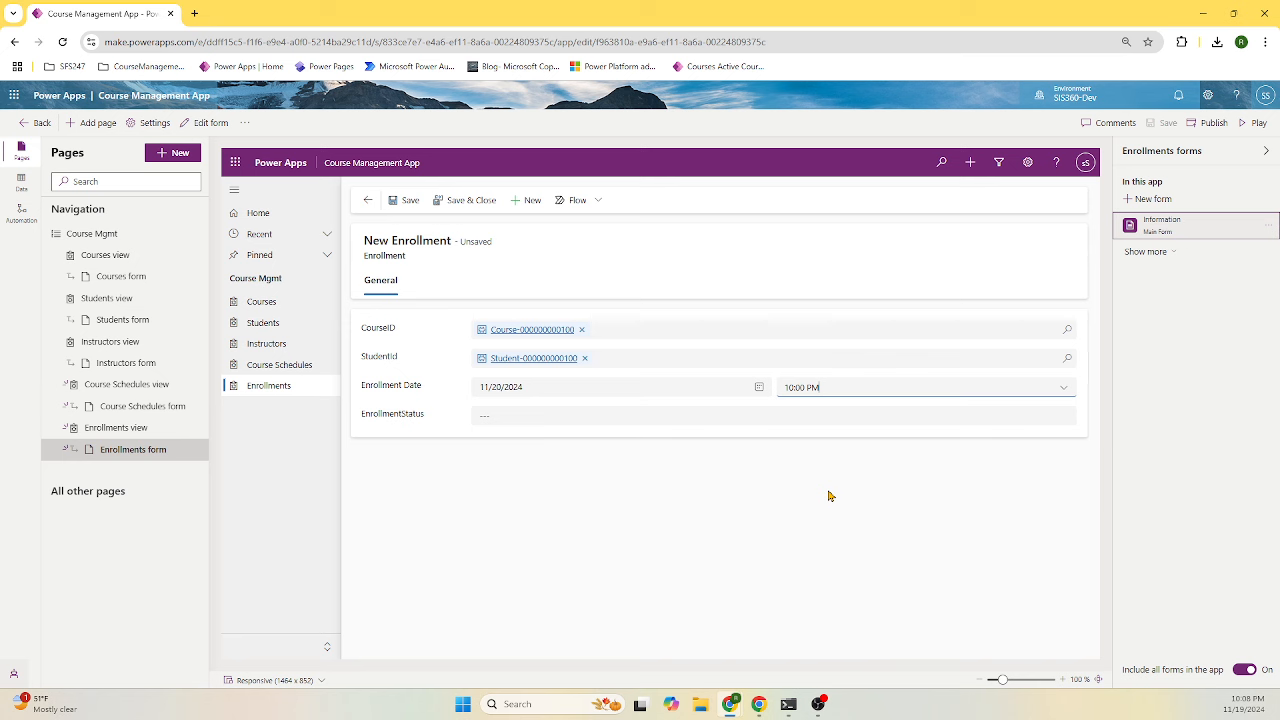
pyautogui.click(557, 420)
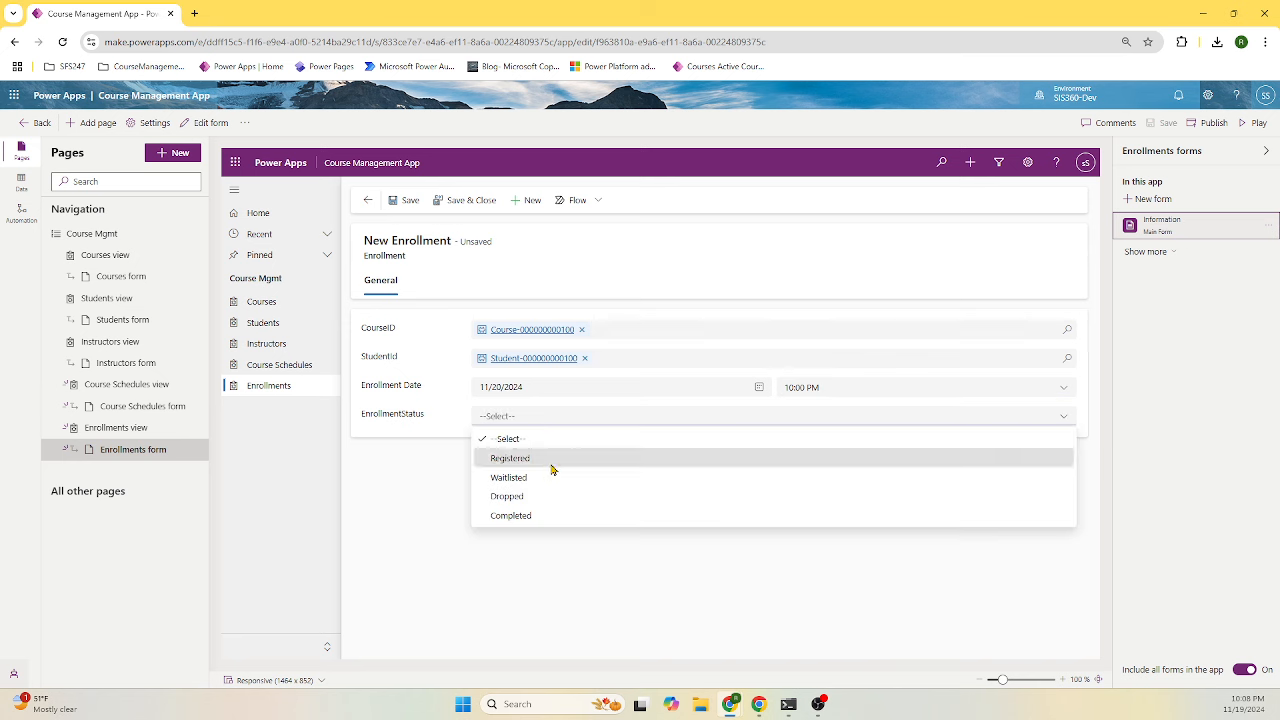
pyautogui.click(553, 463)
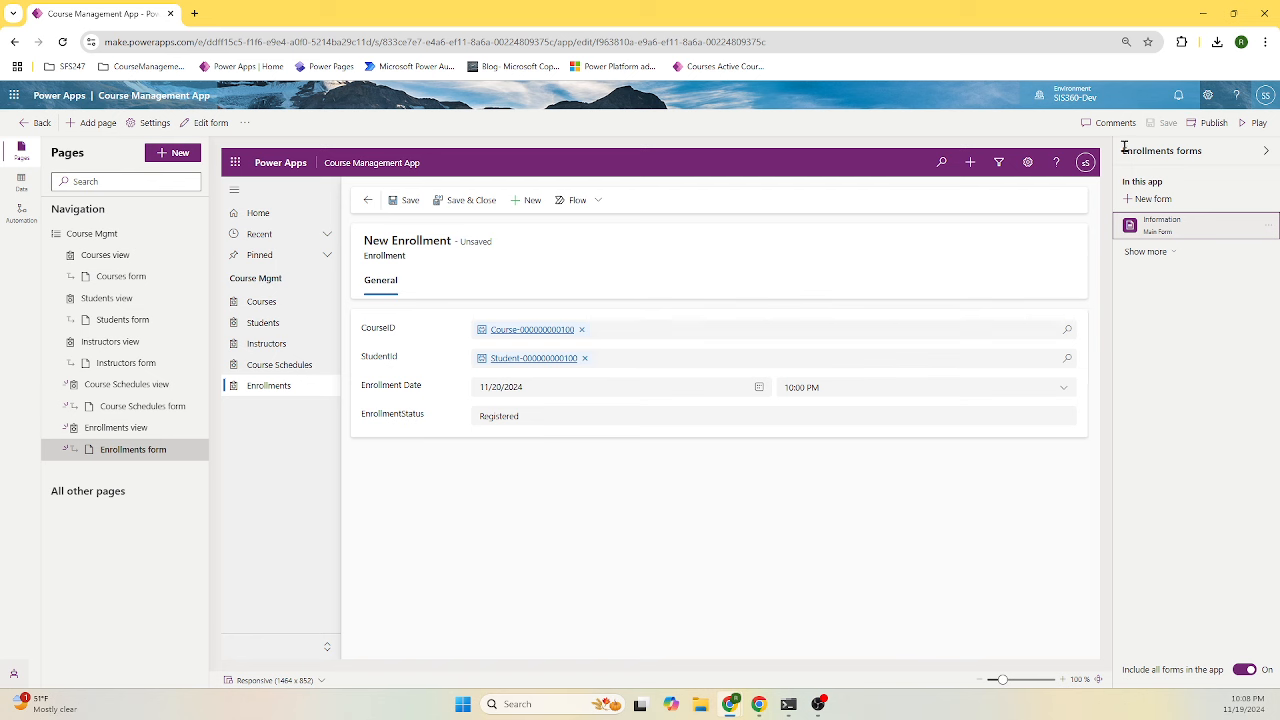
pyautogui.click(468, 201)
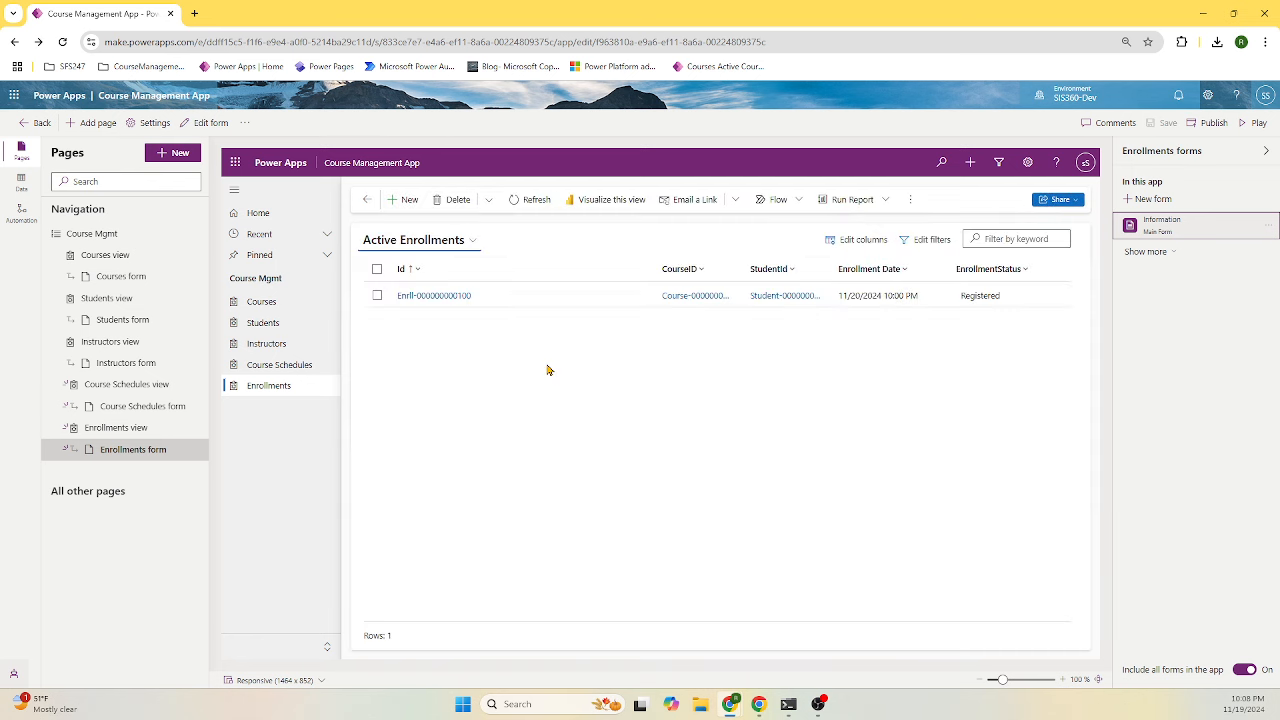
pyautogui.doubleClick(510, 300)
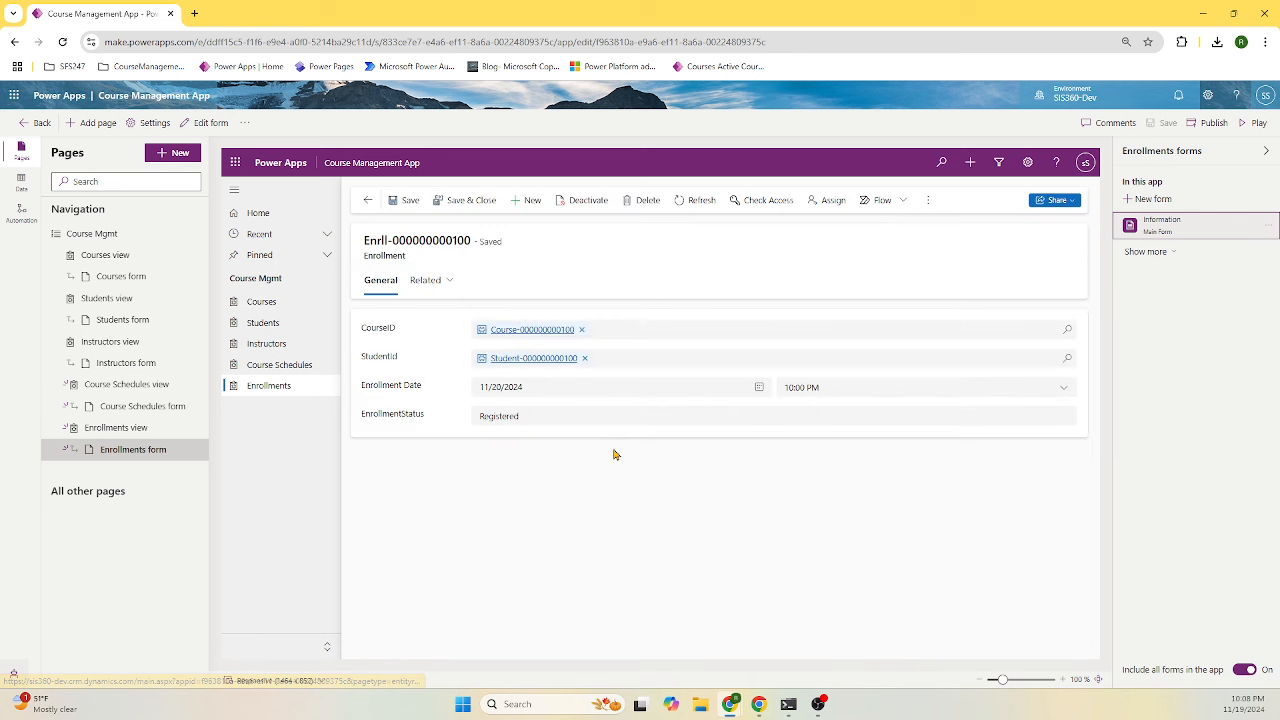
pyautogui.click(262, 301)
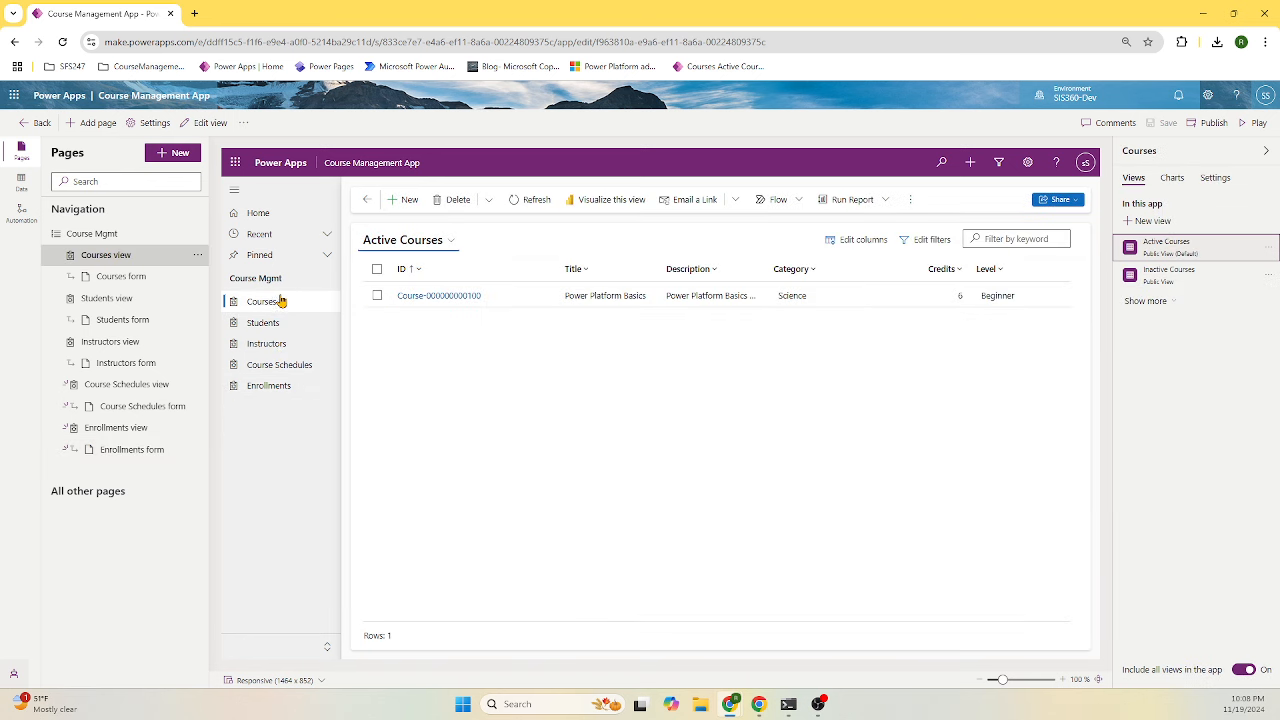
pyautogui.click(265, 322)
pyautogui.click(267, 343)
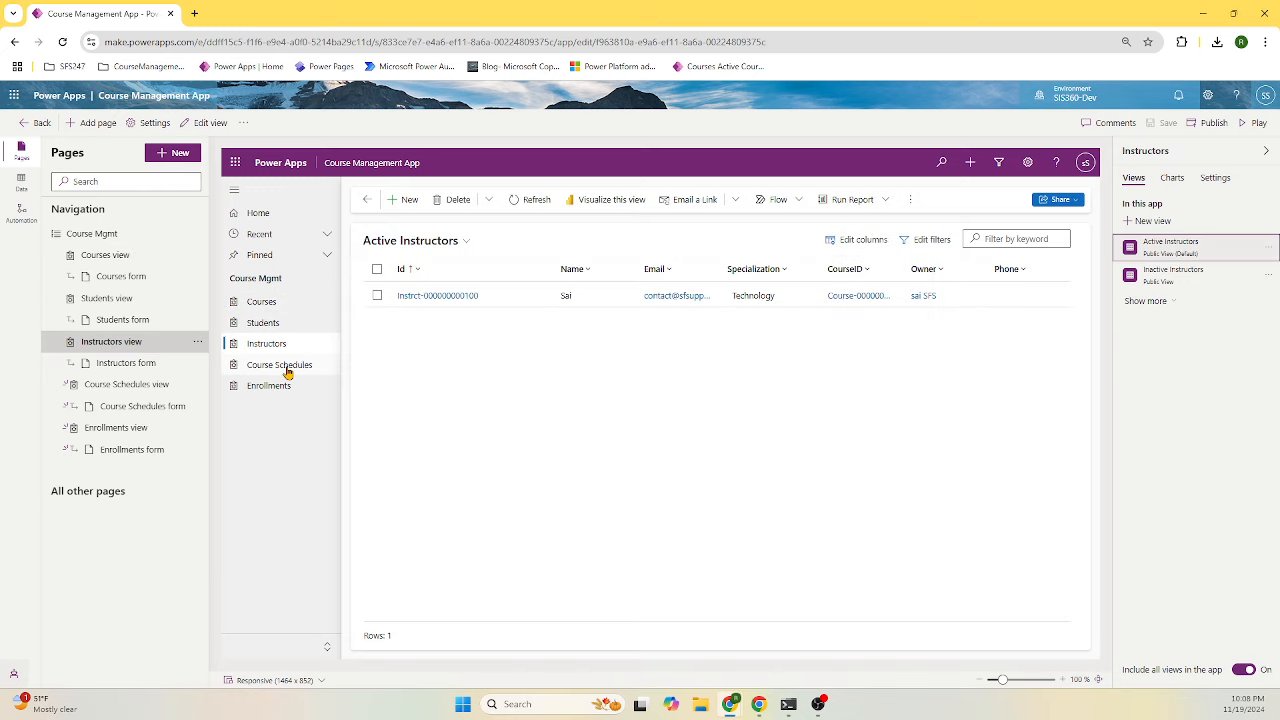
pyautogui.click(287, 370)
pyautogui.click(282, 386)
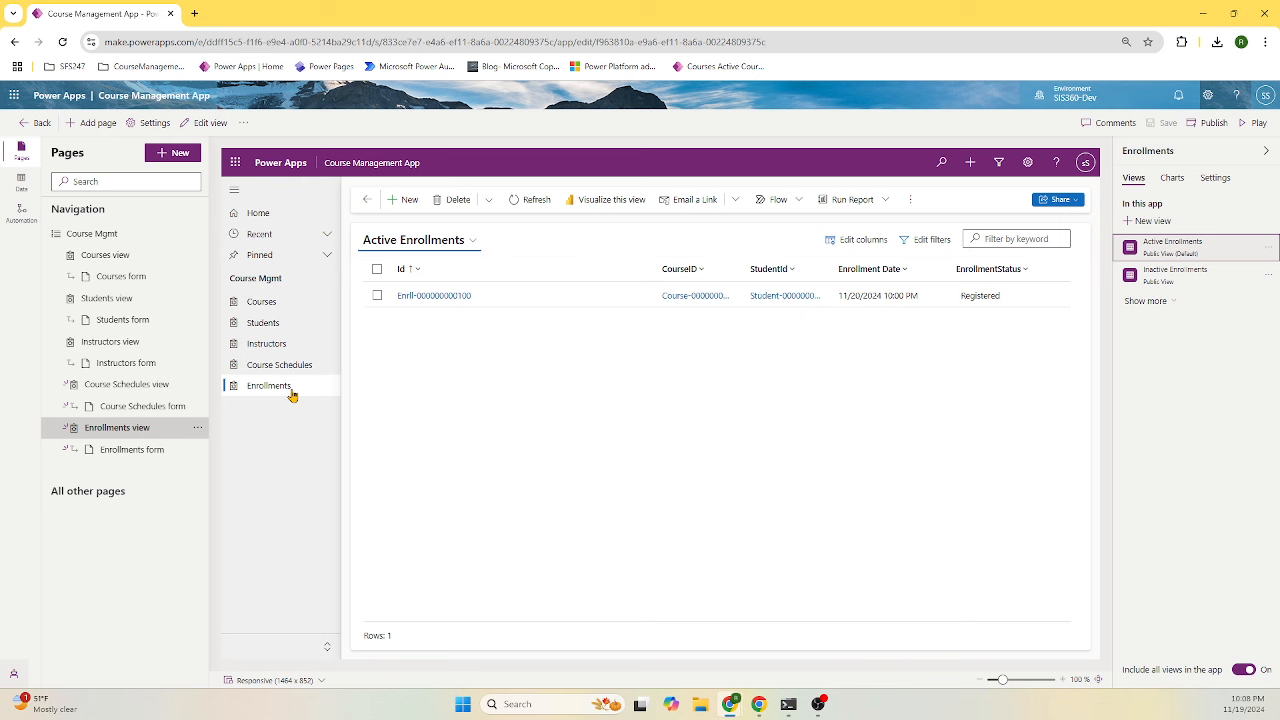
pyautogui.click(1212, 123)
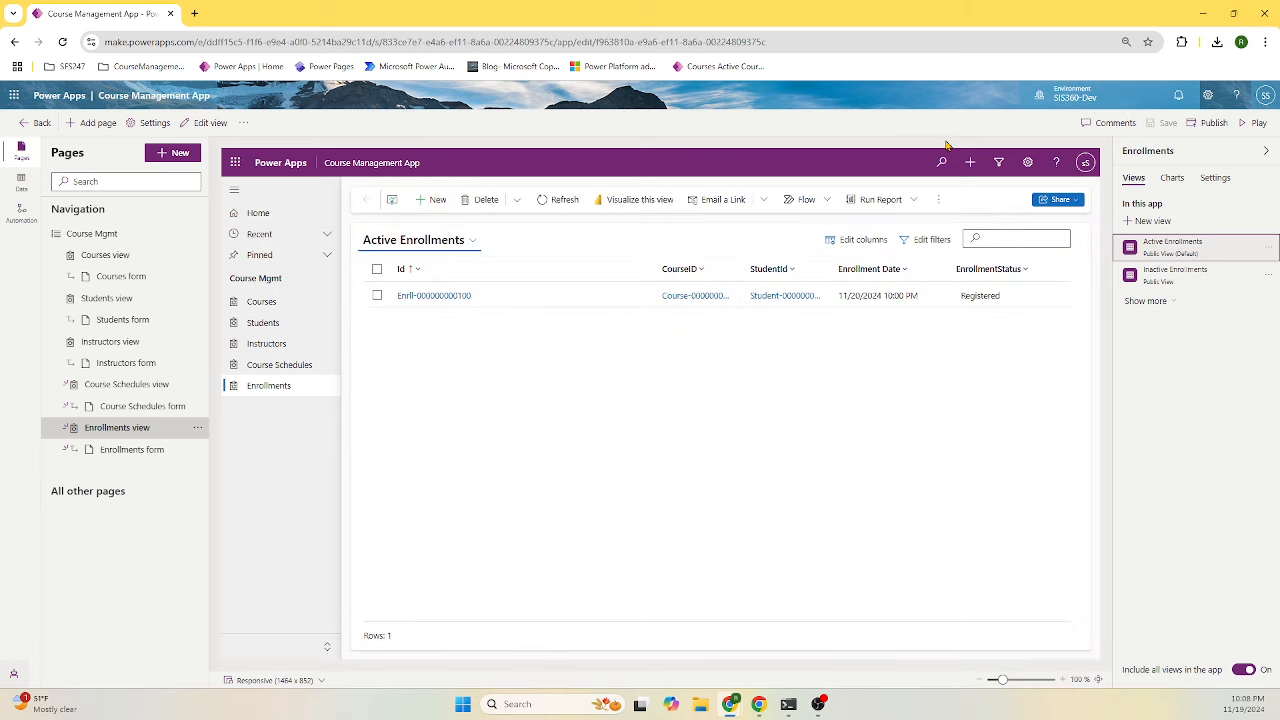
pyautogui.click(1256, 123)
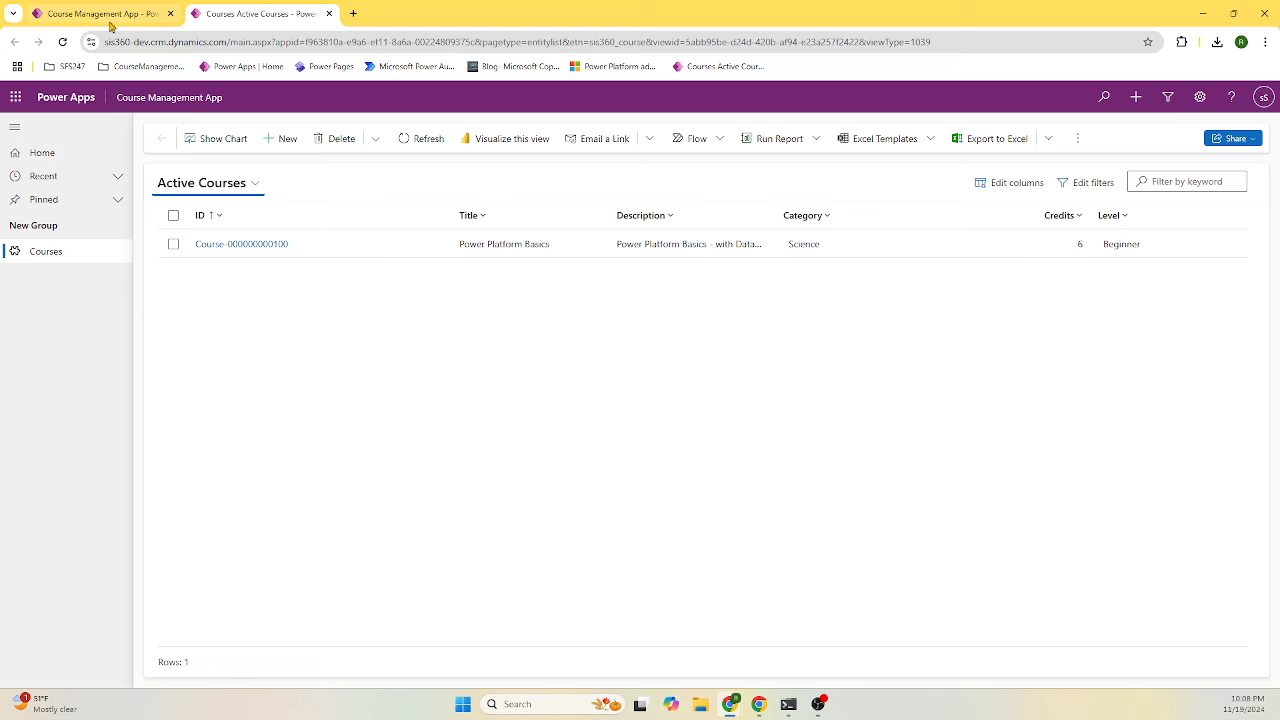
pyautogui.click(62, 42)
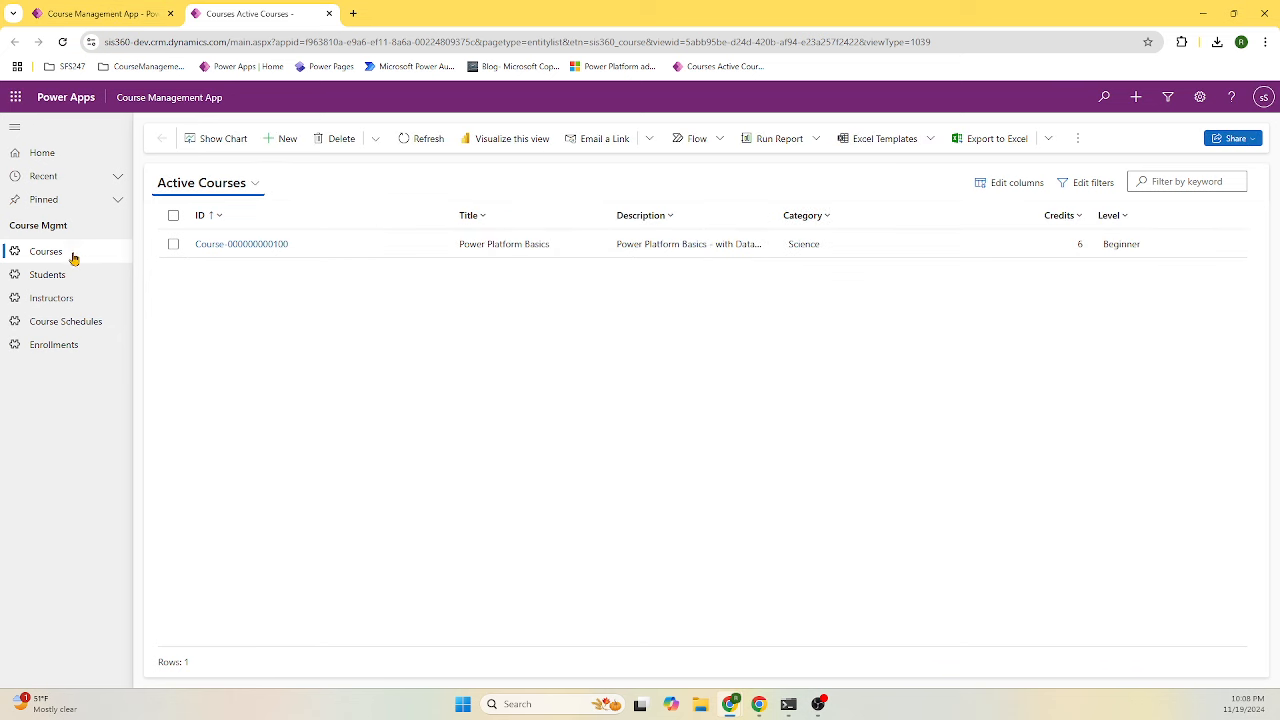
pyautogui.click(276, 245)
pyautogui.click(58, 276)
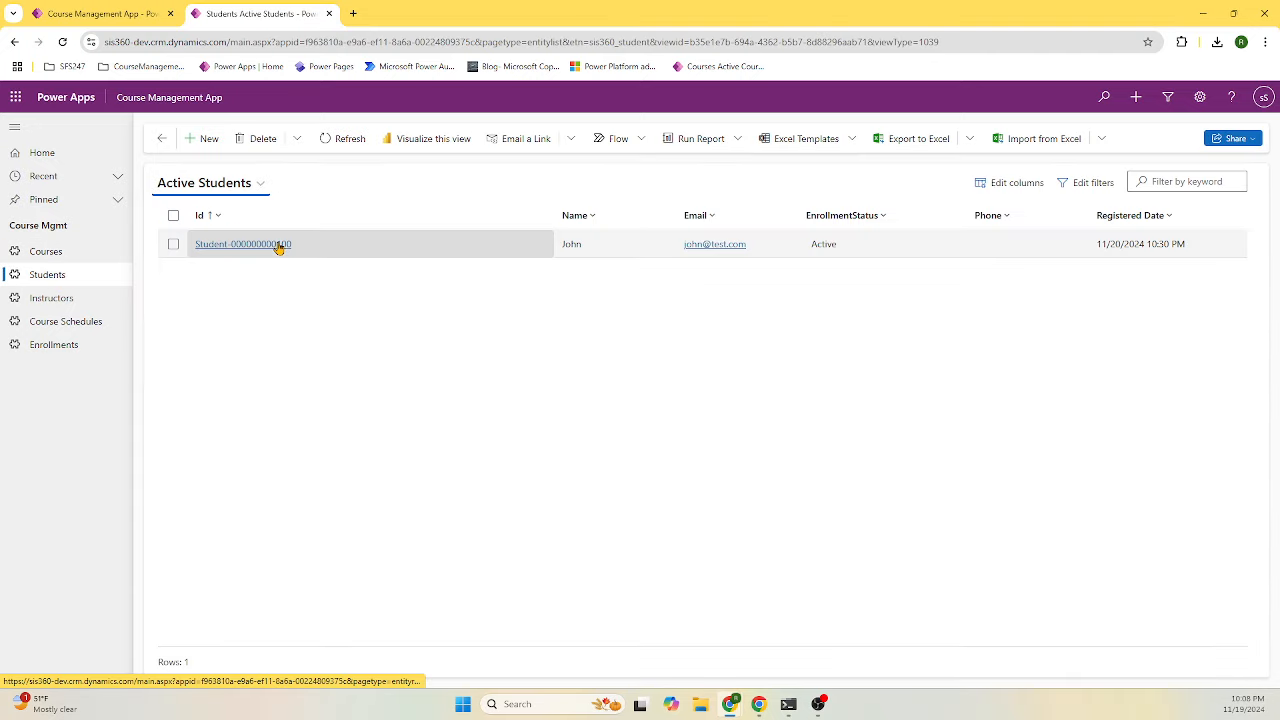
pyautogui.click(279, 246)
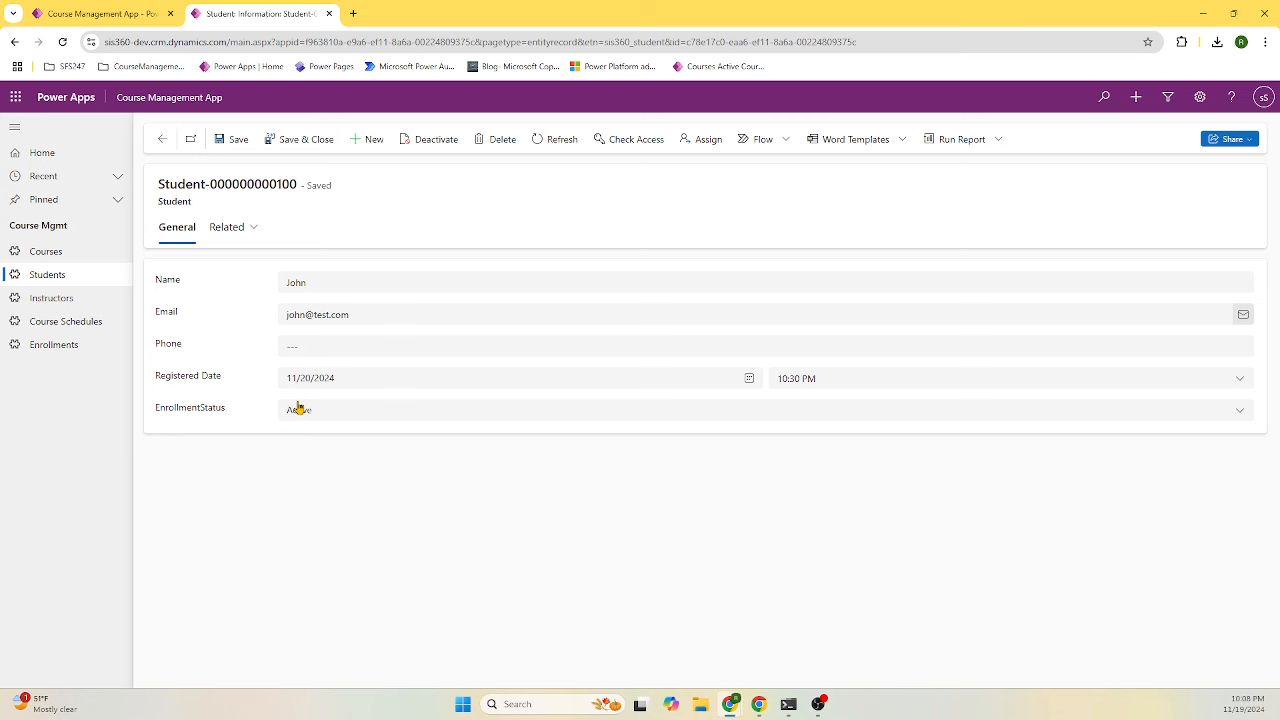
pyautogui.click(68, 302)
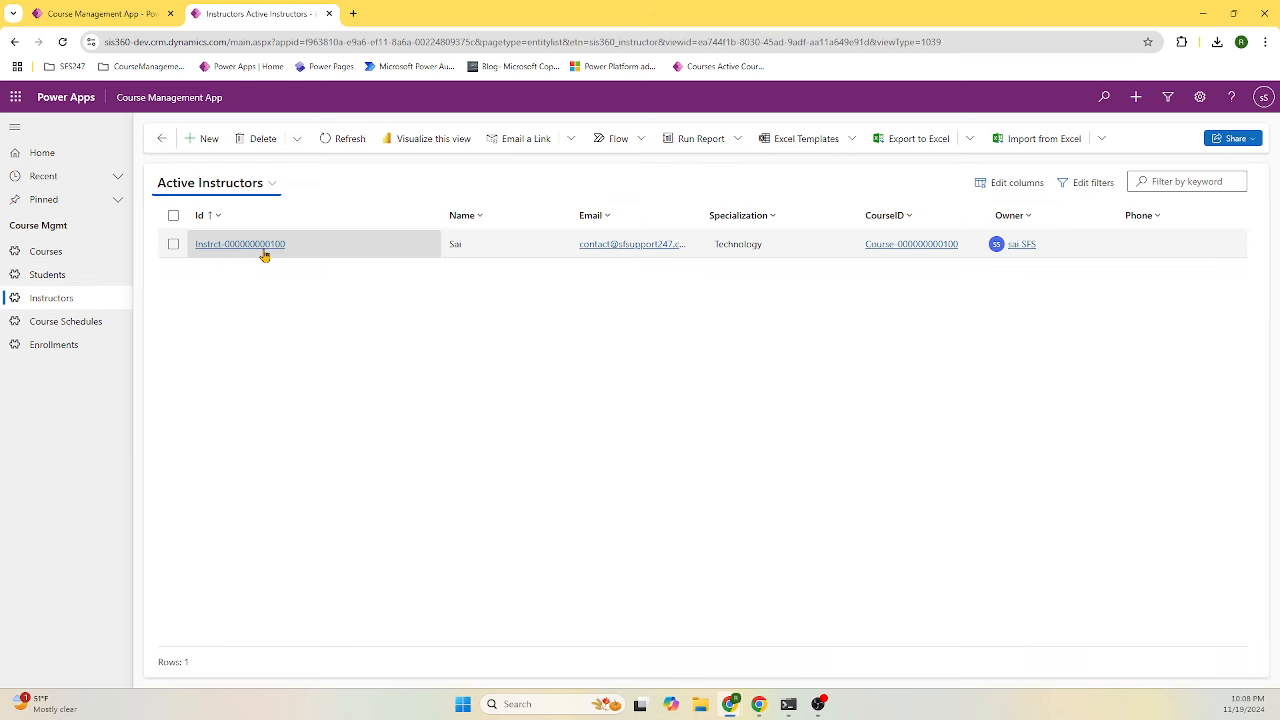
pyautogui.click(264, 254)
pyautogui.click(46, 321)
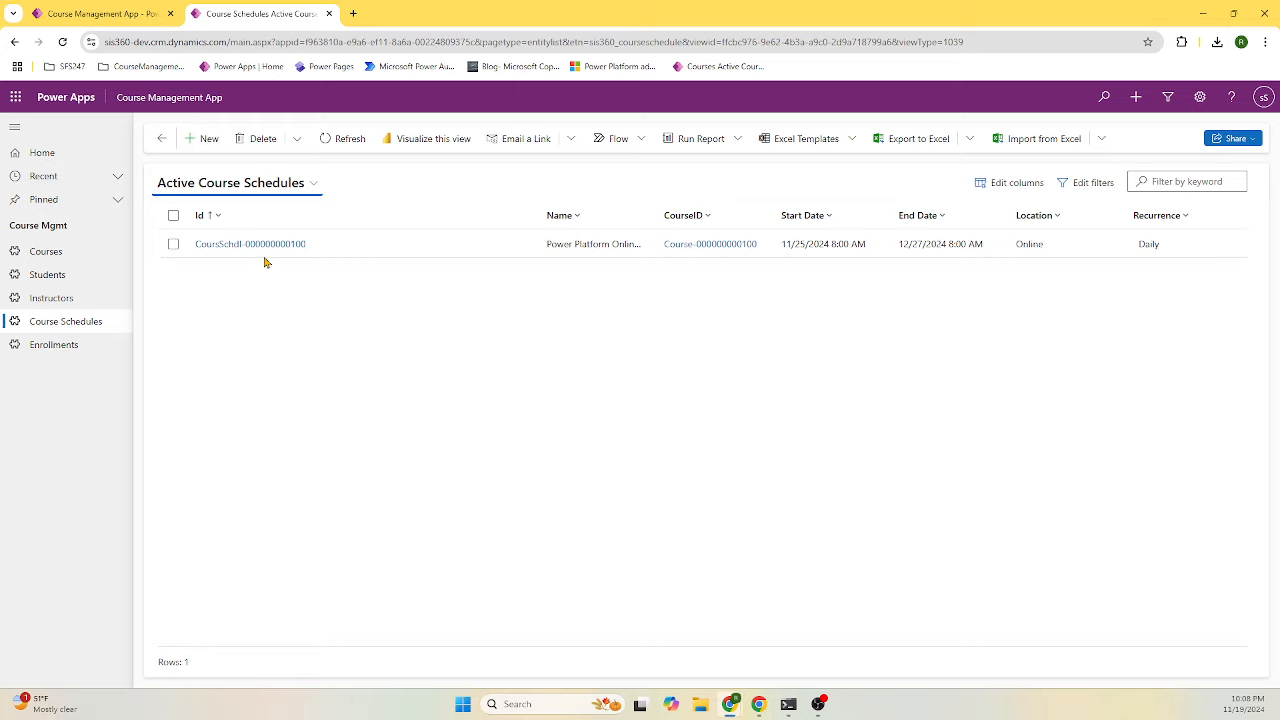
pyautogui.click(250, 244)
pyautogui.click(70, 345)
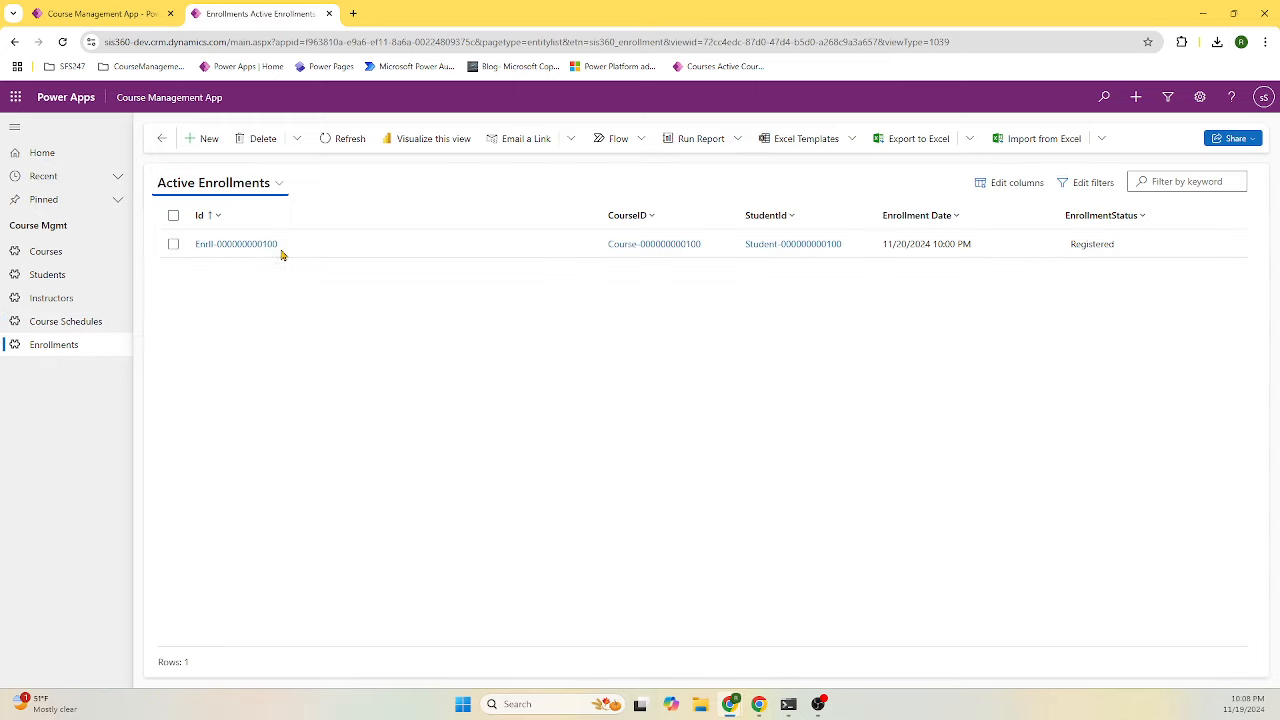
pyautogui.click(262, 245)
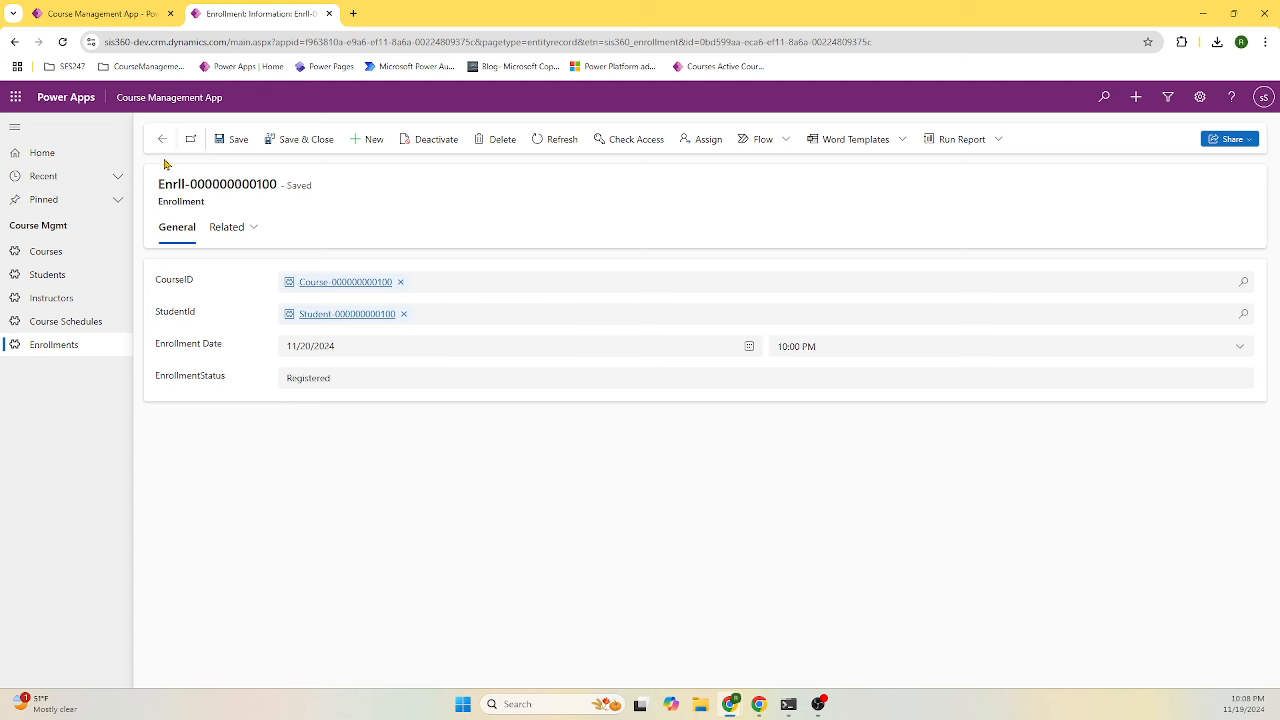
pyautogui.click(328, 14)
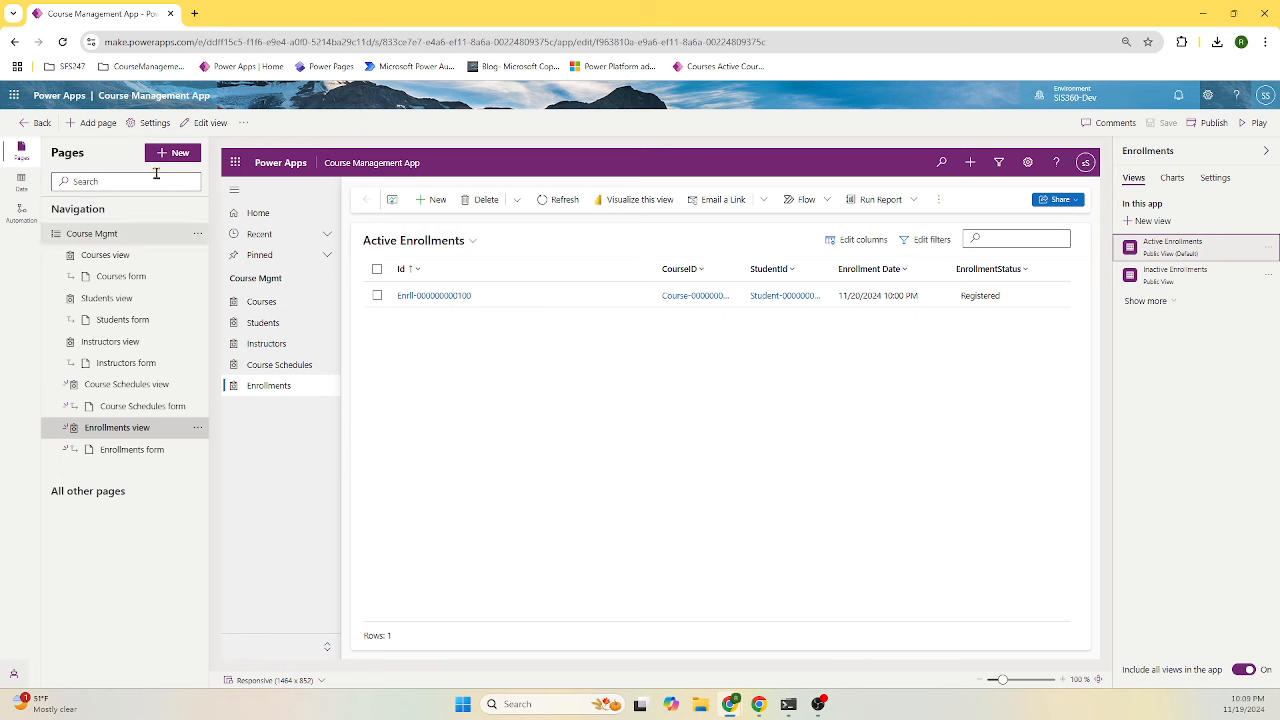
# - Leave the app designer and go to the Power Apps home page
pyautogui.click(45, 123)
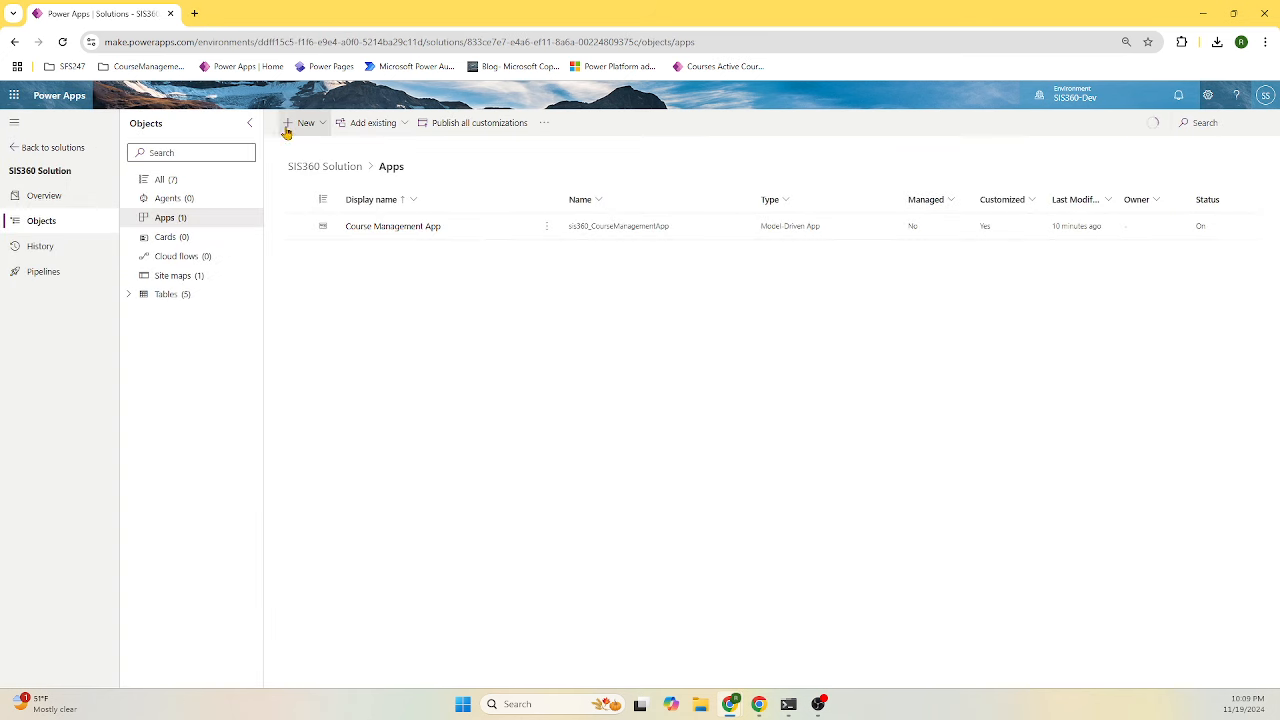
pyautogui.click(26, 149)
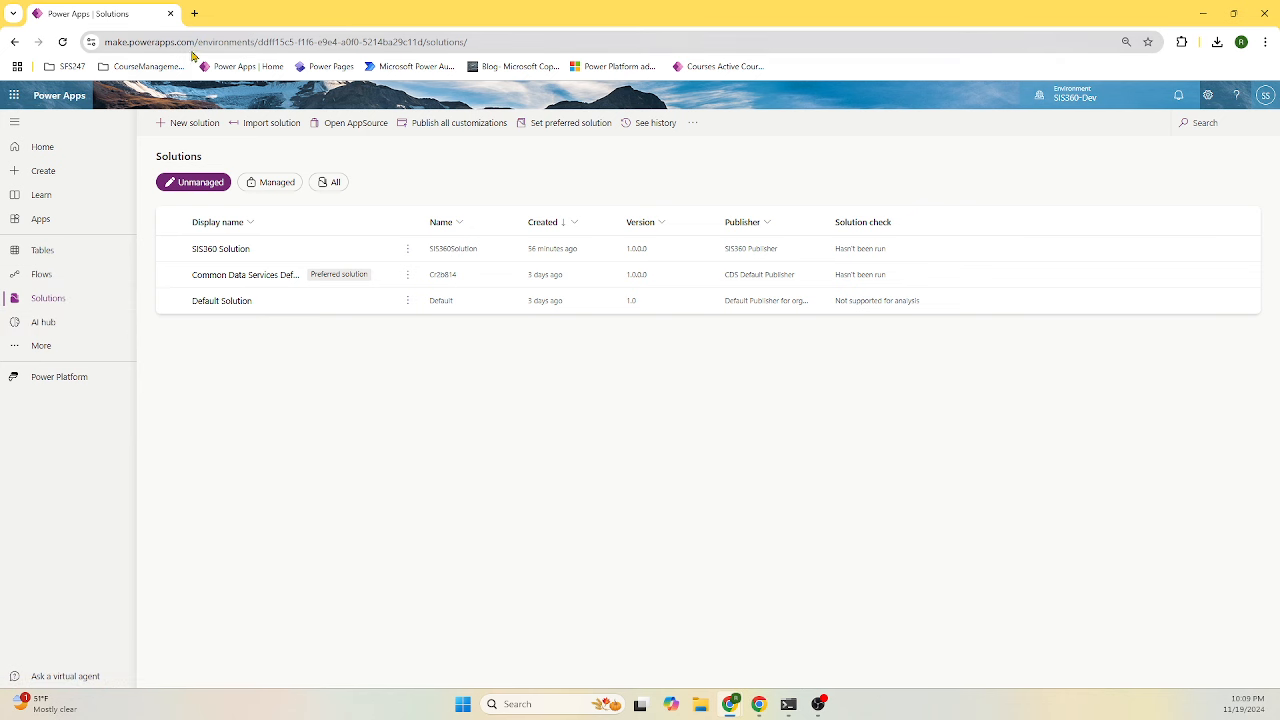
pyautogui.moveTo(198, 41); pyautogui.dragTo(1084, 80)
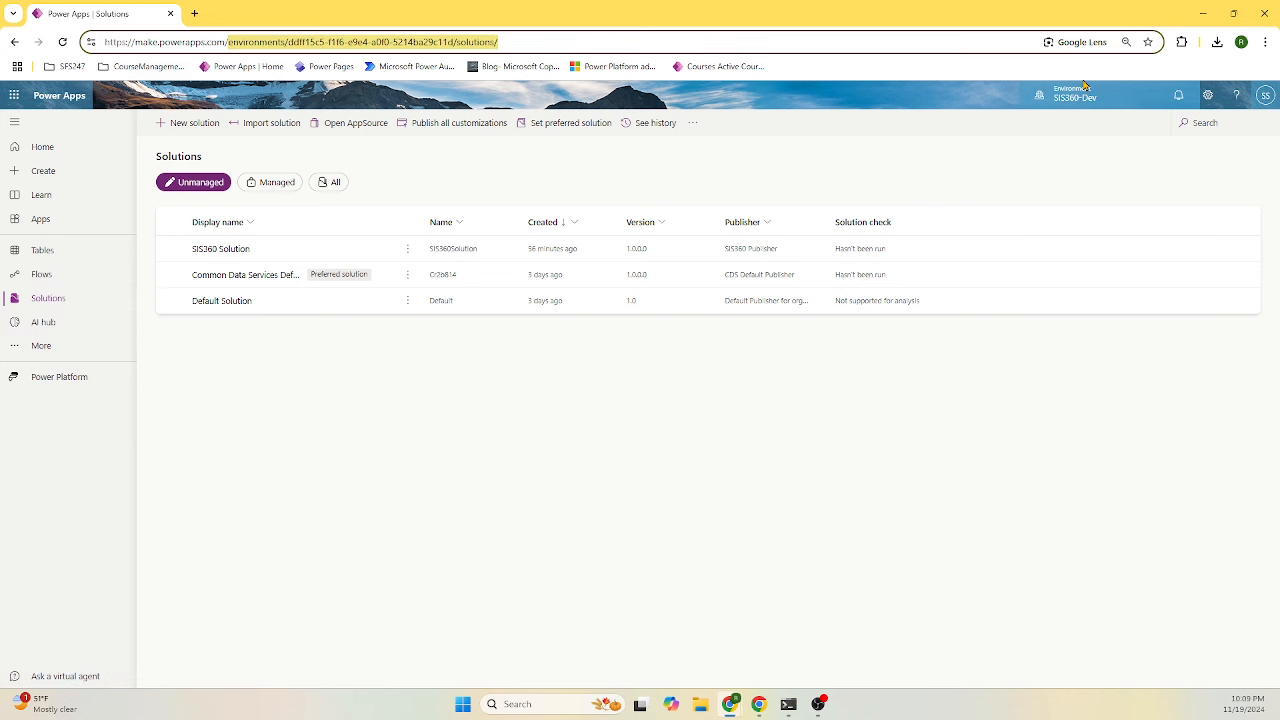
pyautogui.press('BackSpace')
pyautogui.press('Return')
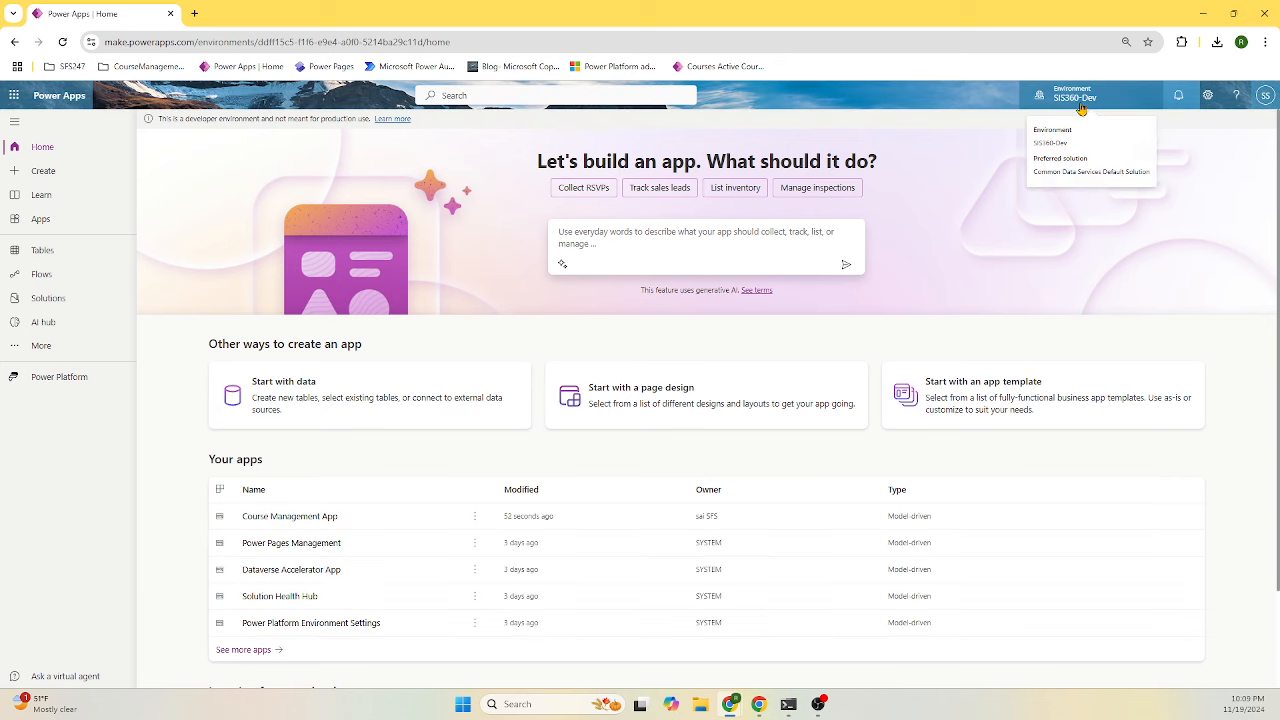
# - Confirm SIS360-Dev is the current environment and open its Solutions list
pyautogui.click(1076, 97)
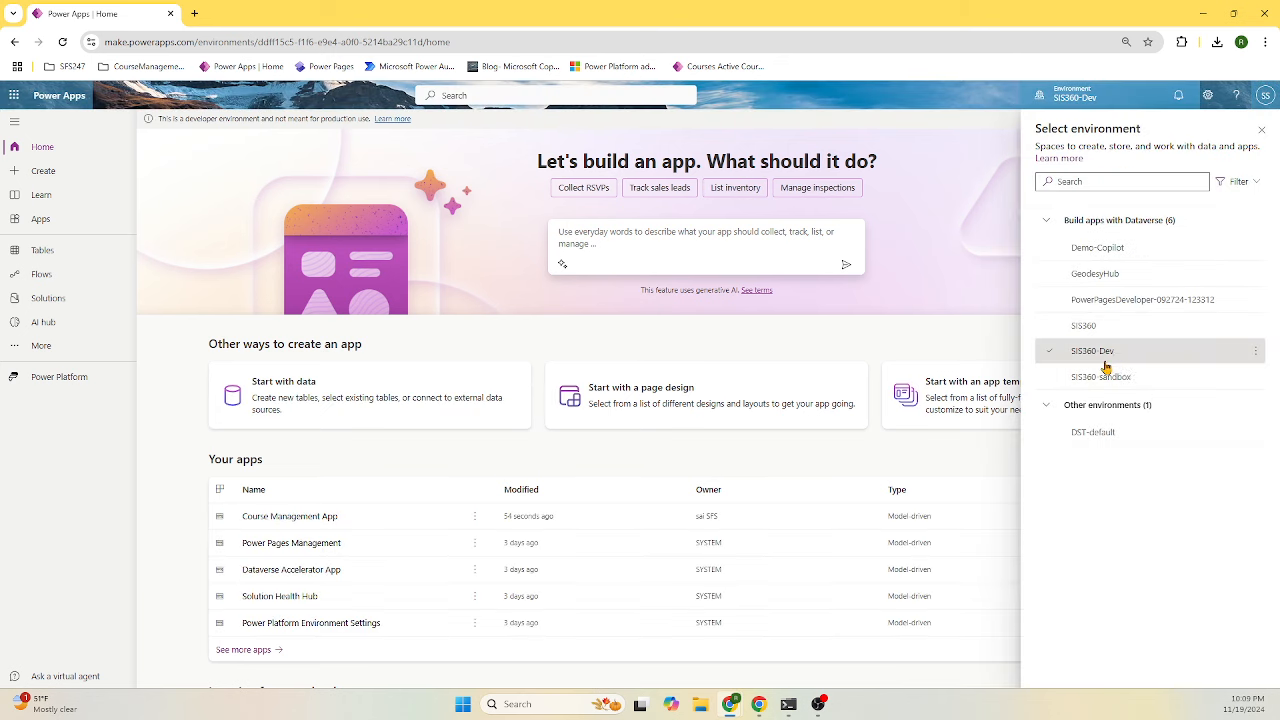
pyautogui.click(118, 345)
pyautogui.click(50, 298)
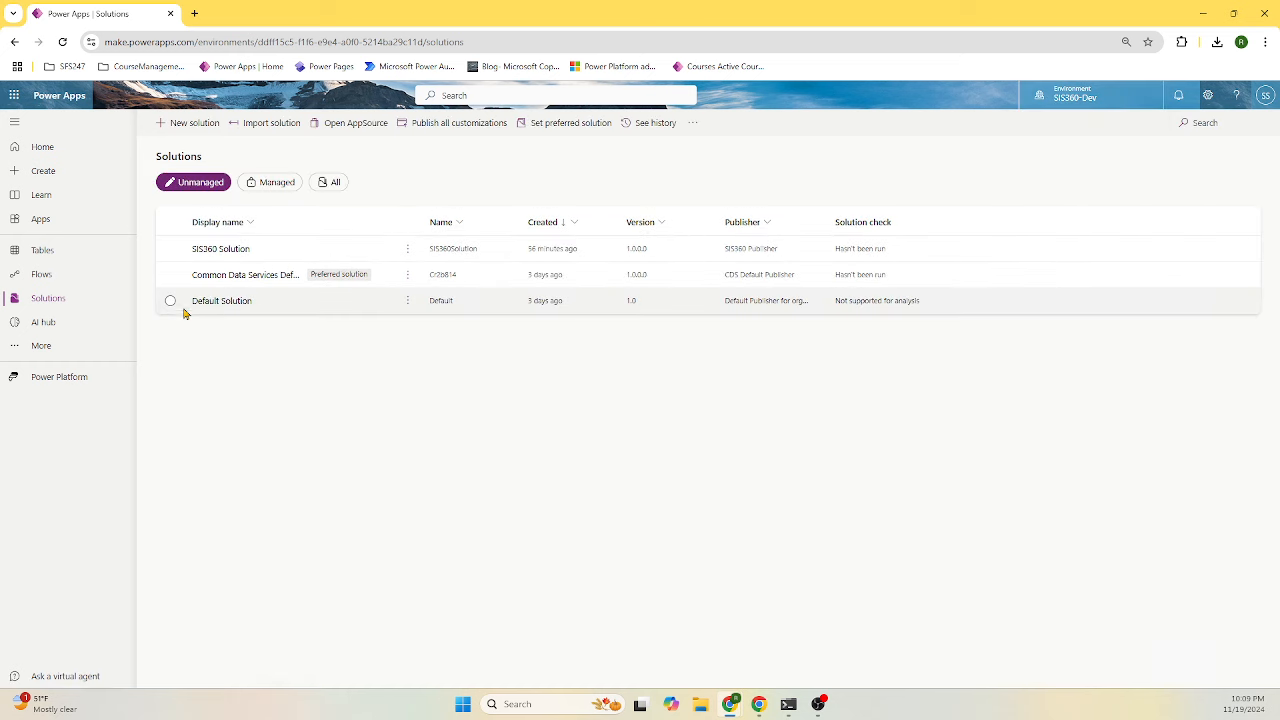
# - Open SIS360 Solution, filter its objects to Apps, and select the Course Management App row
pyautogui.click(236, 250)
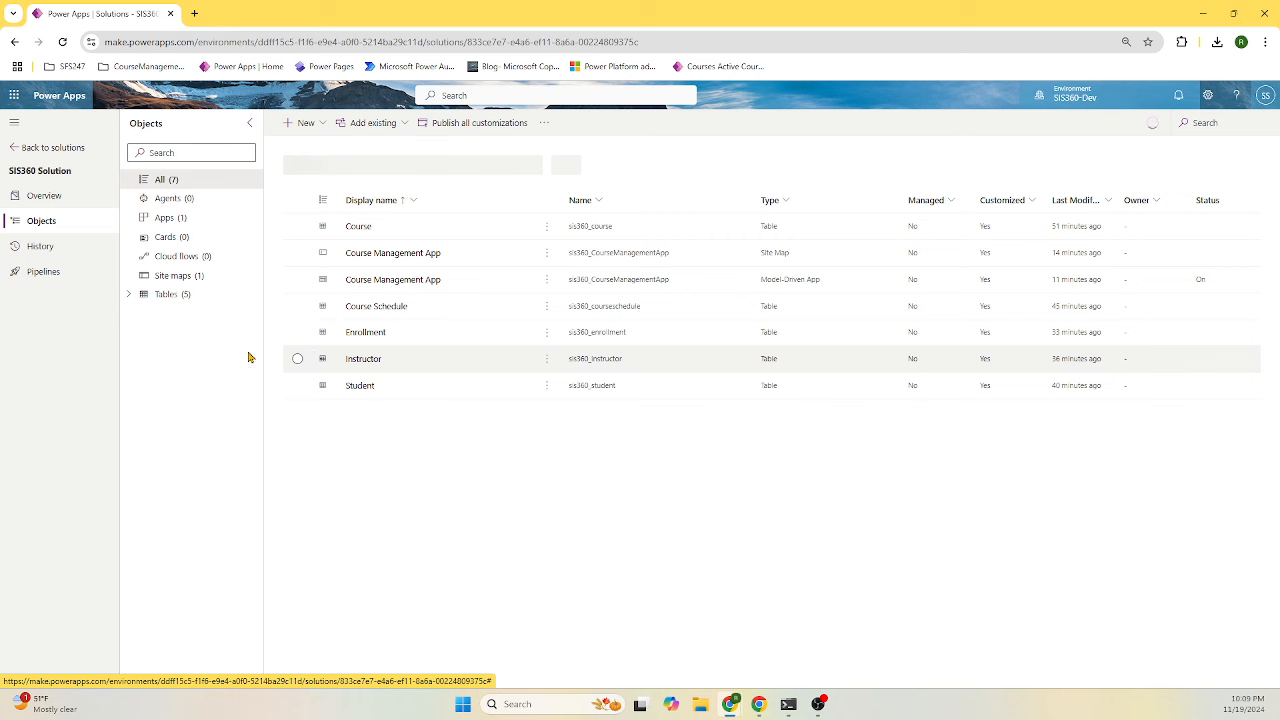
pyautogui.click(129, 296)
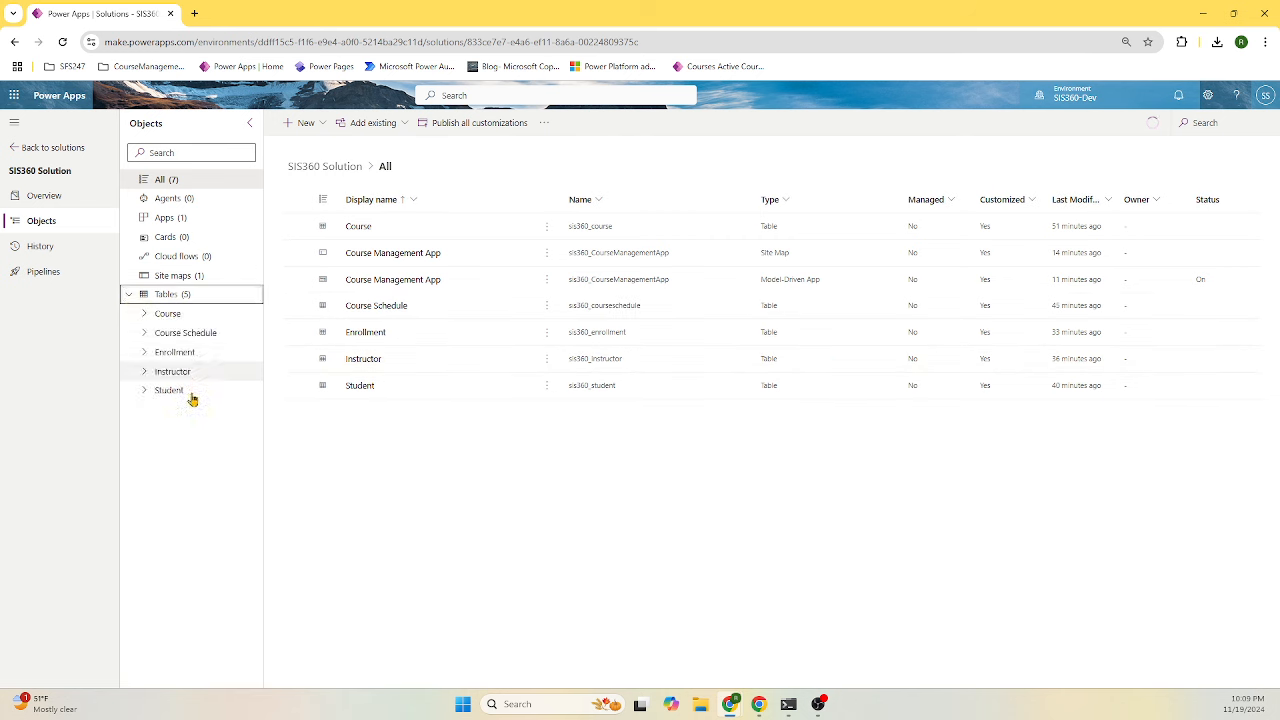
pyautogui.click(129, 296)
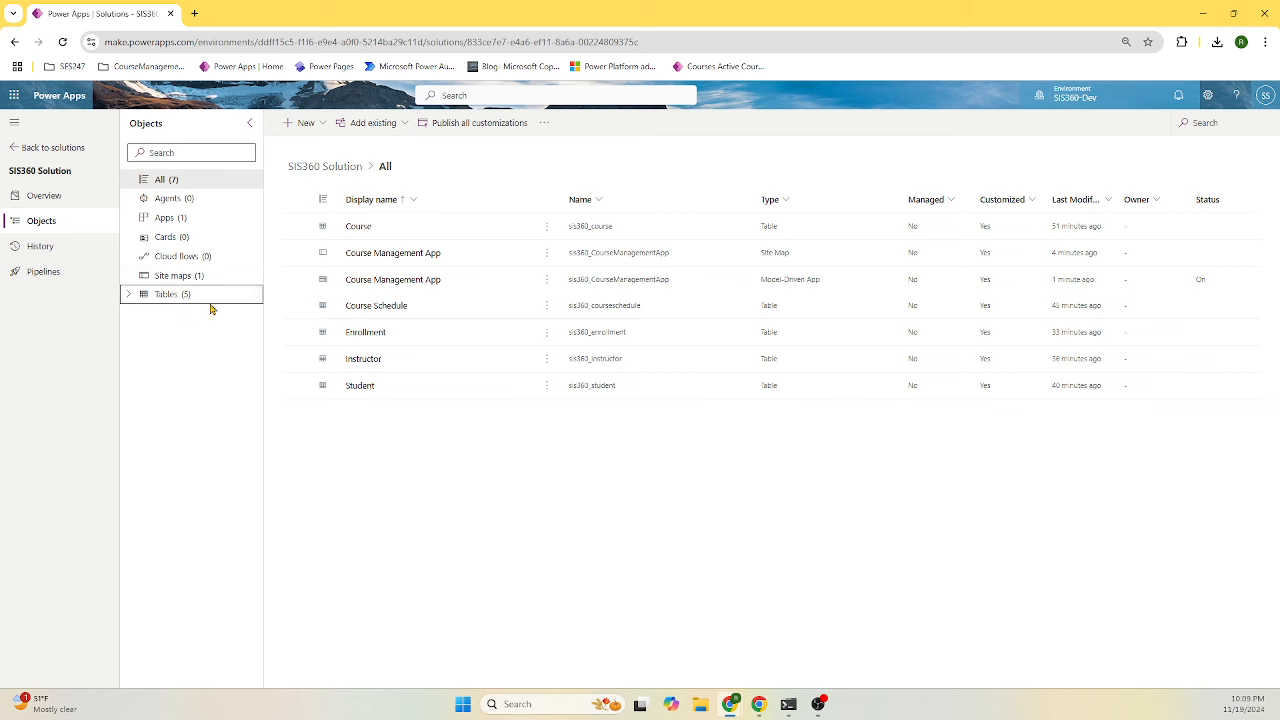
pyautogui.click(169, 220)
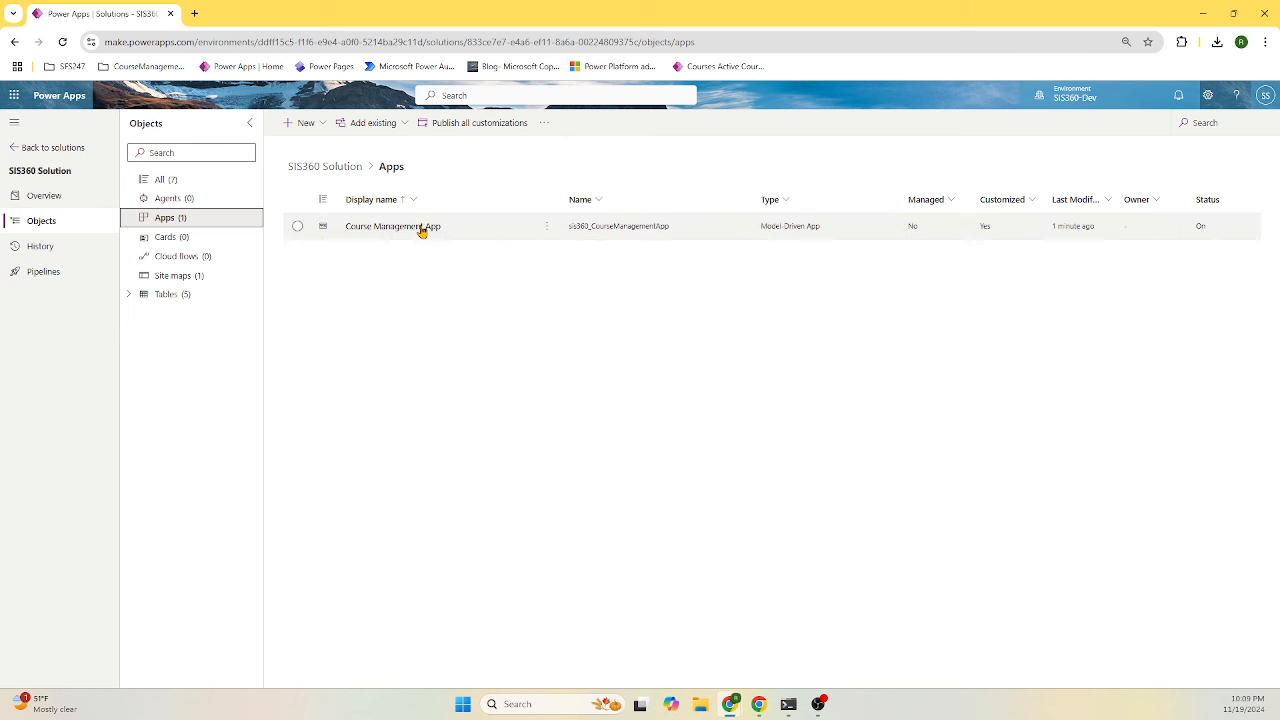
pyautogui.click(412, 229)
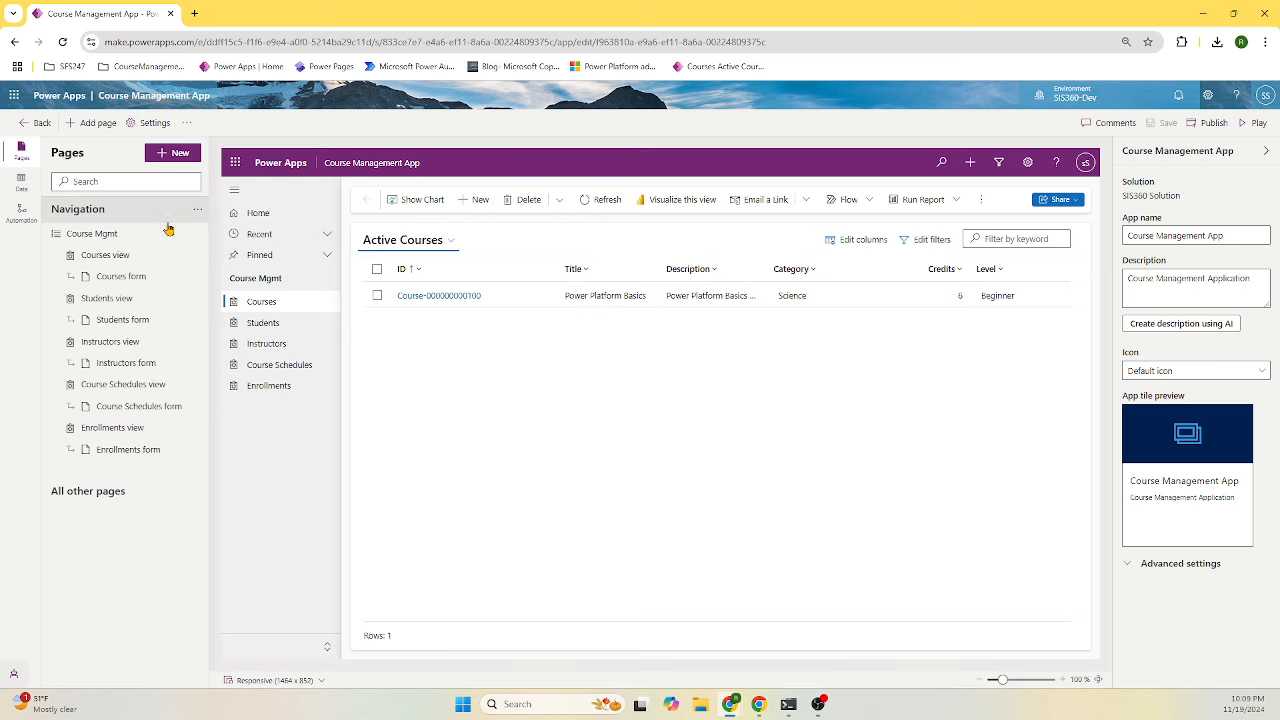
pyautogui.click(40, 123)
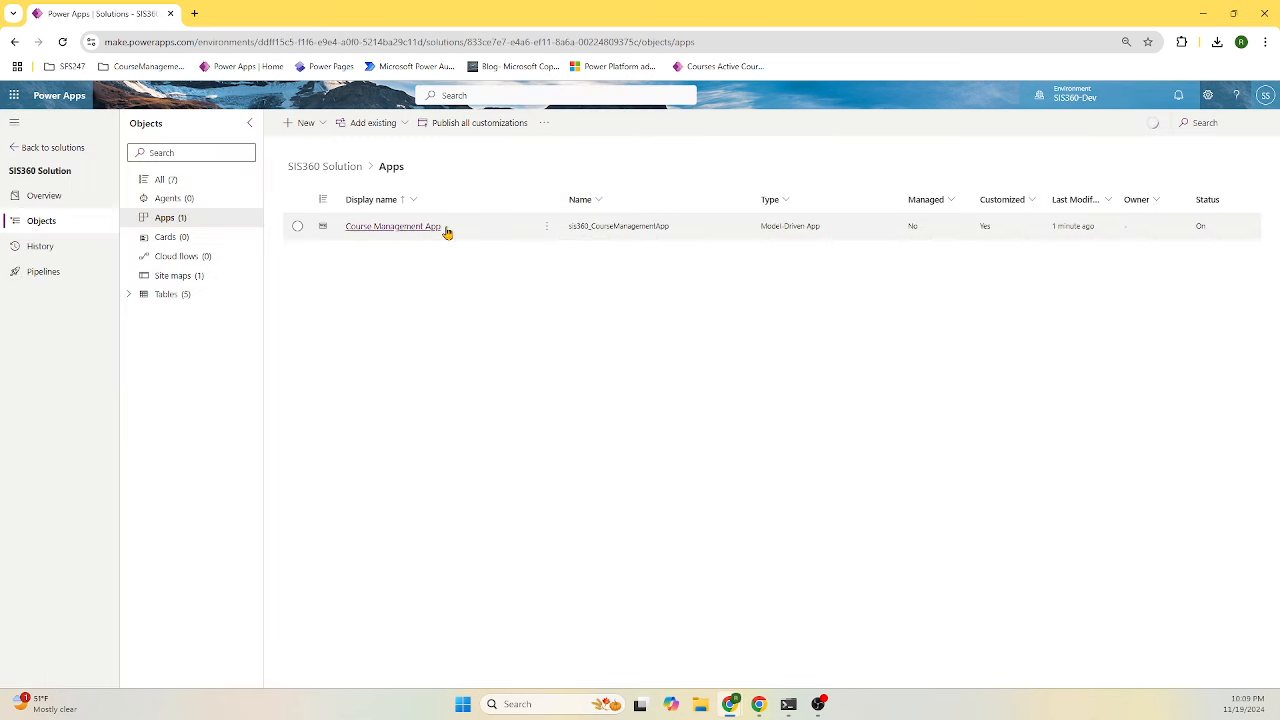
pyautogui.click(462, 228)
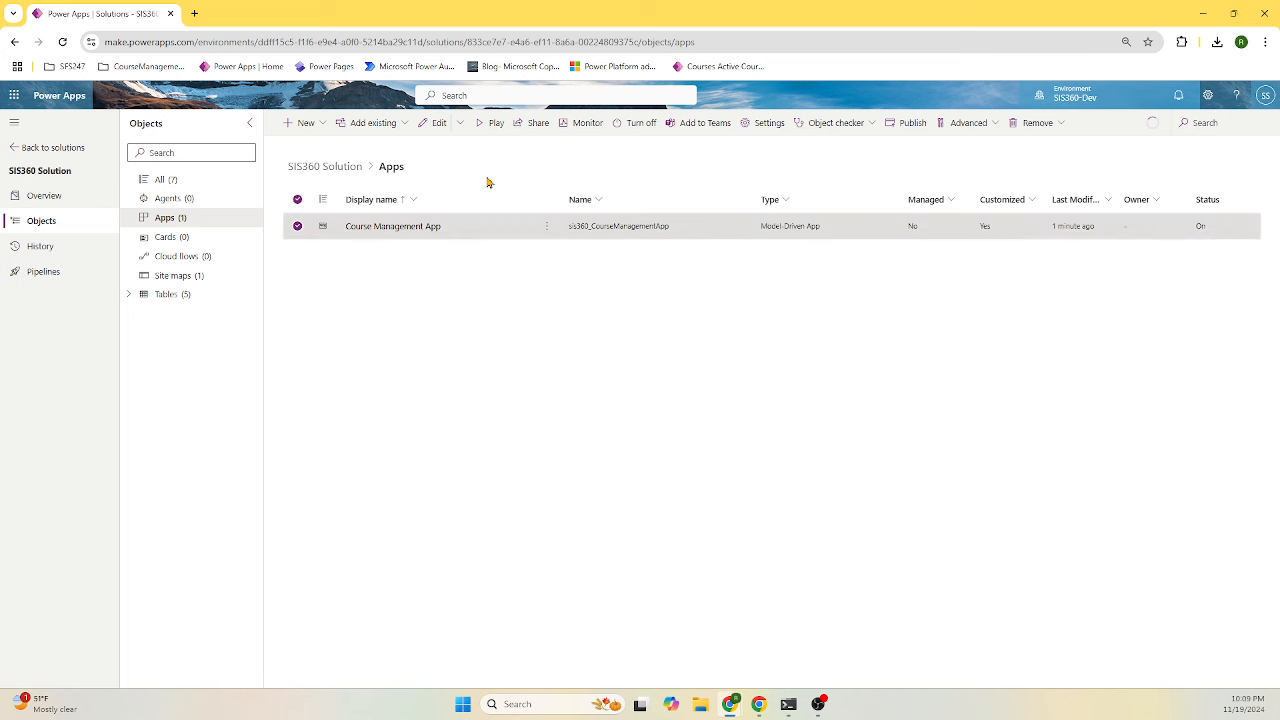
pyautogui.click(496, 124)
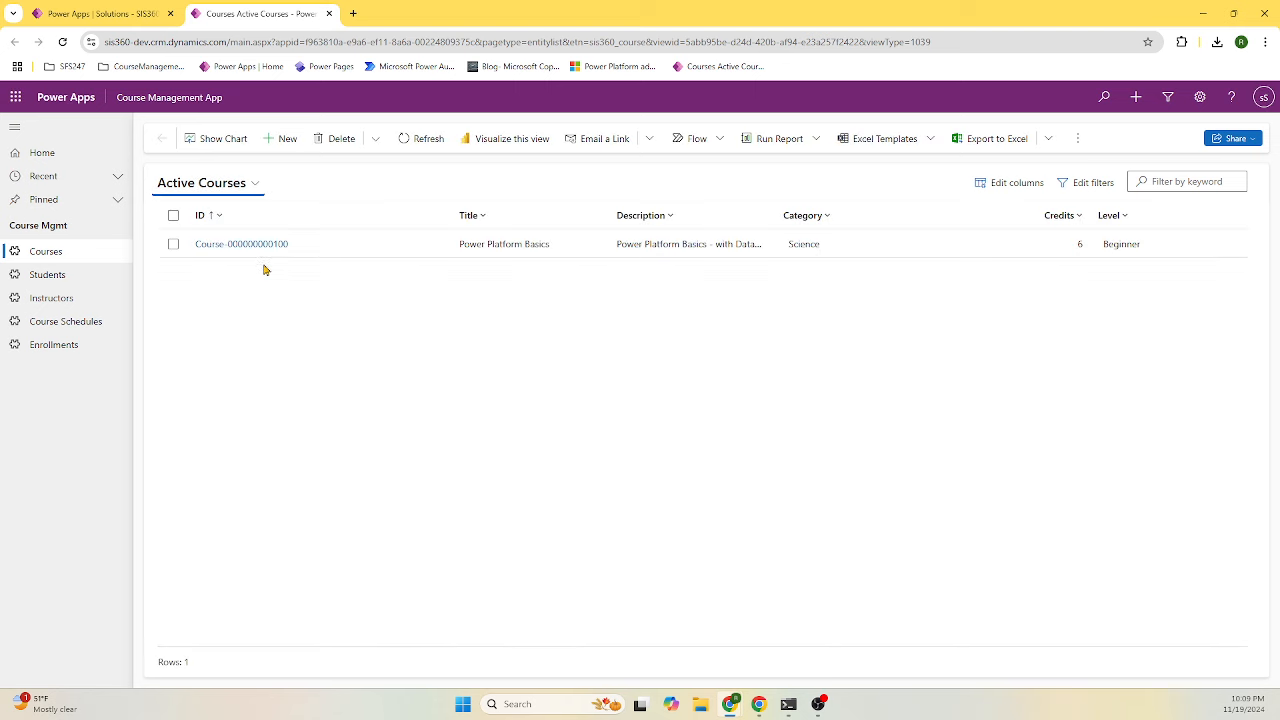
pyautogui.click(230, 245)
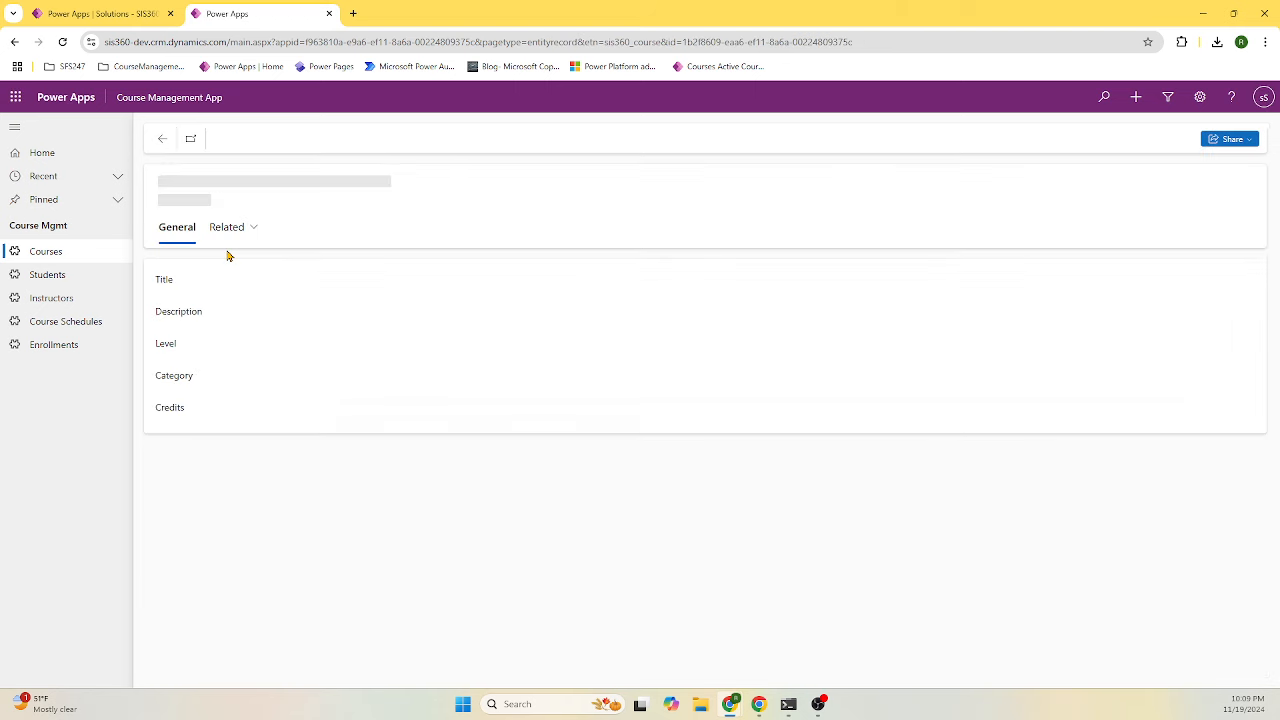
pyautogui.click(160, 138)
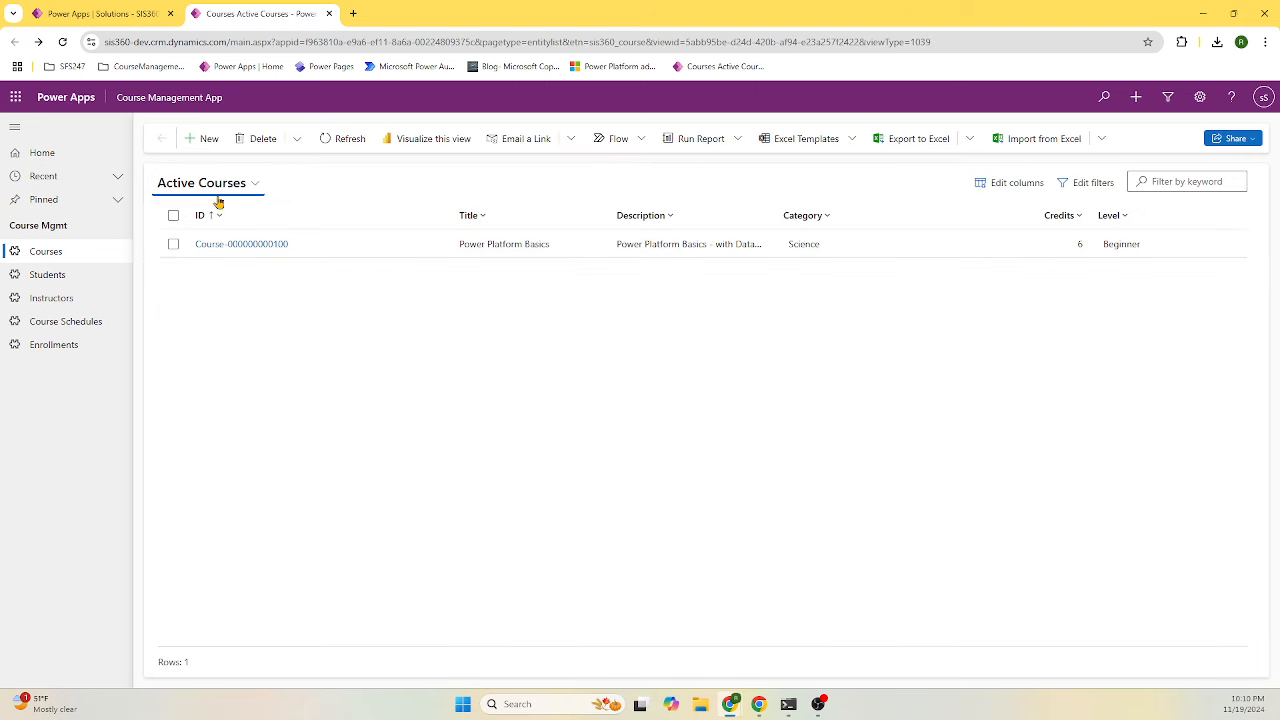
pyautogui.click(329, 238)
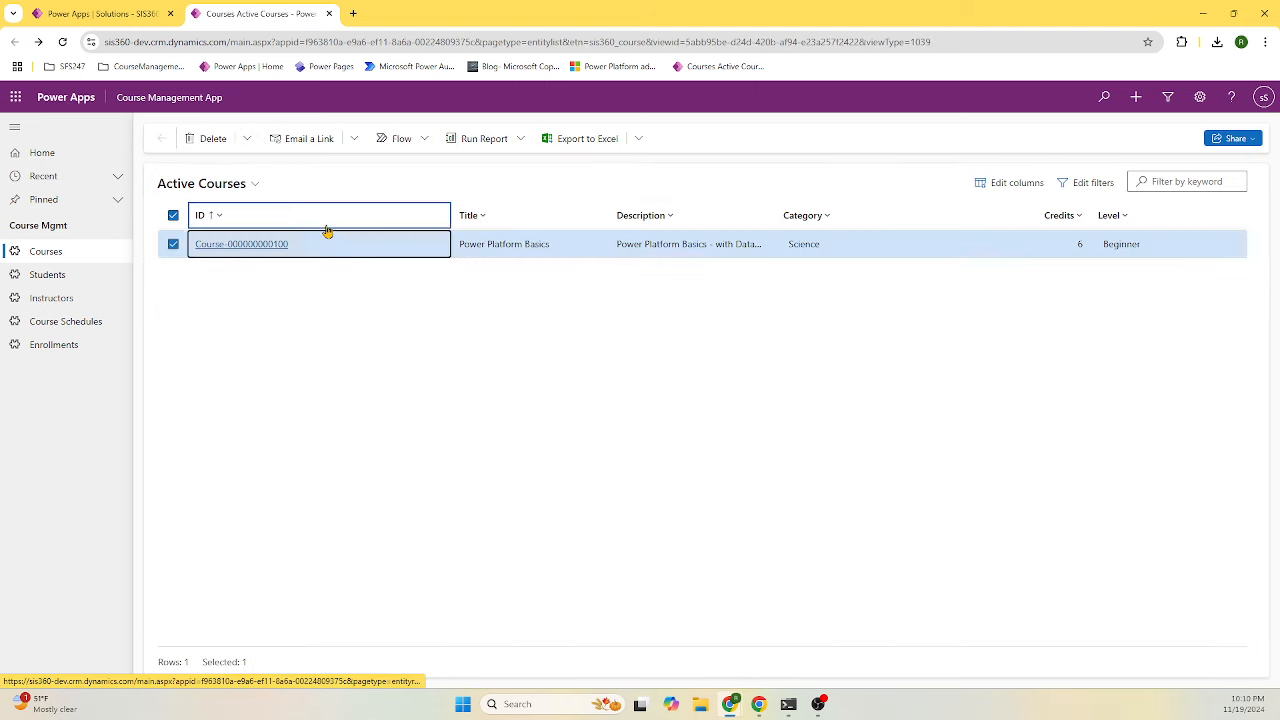
pyautogui.click(58, 252)
# - Start a new course titled Microsoft Copilot, copying the title into its Description
pyautogui.click(205, 139)
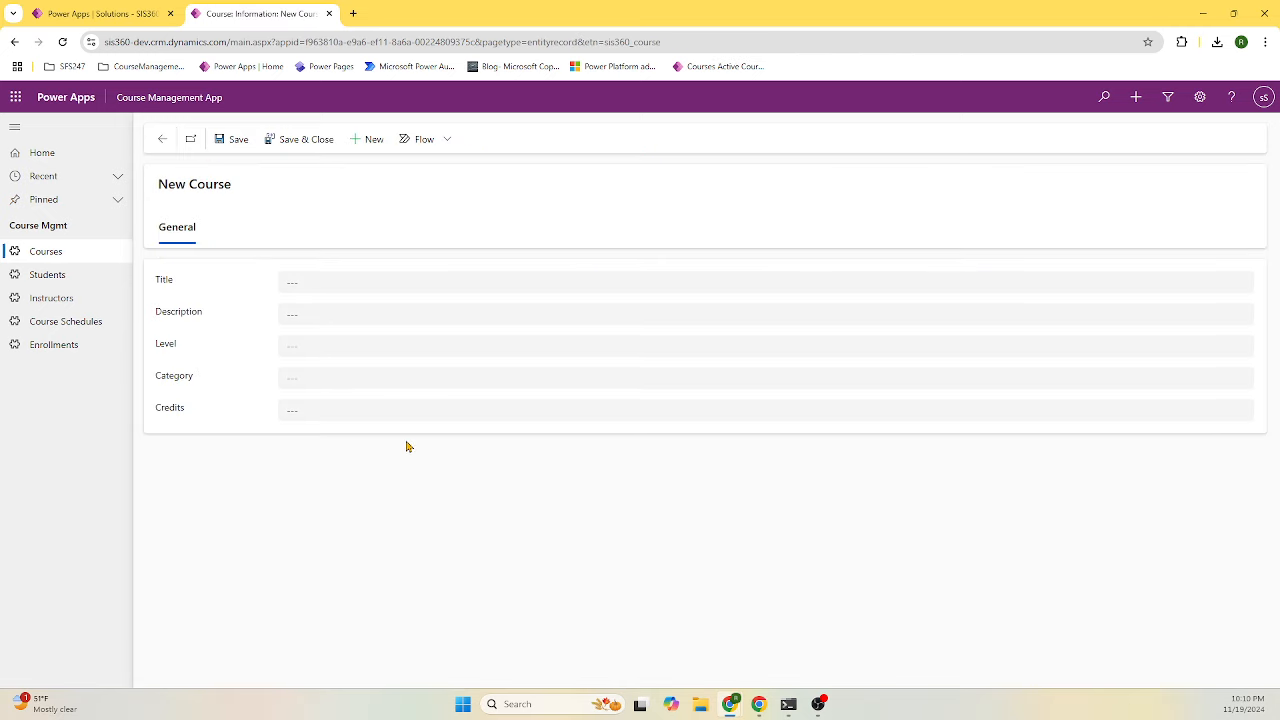
pyautogui.click(331, 273)
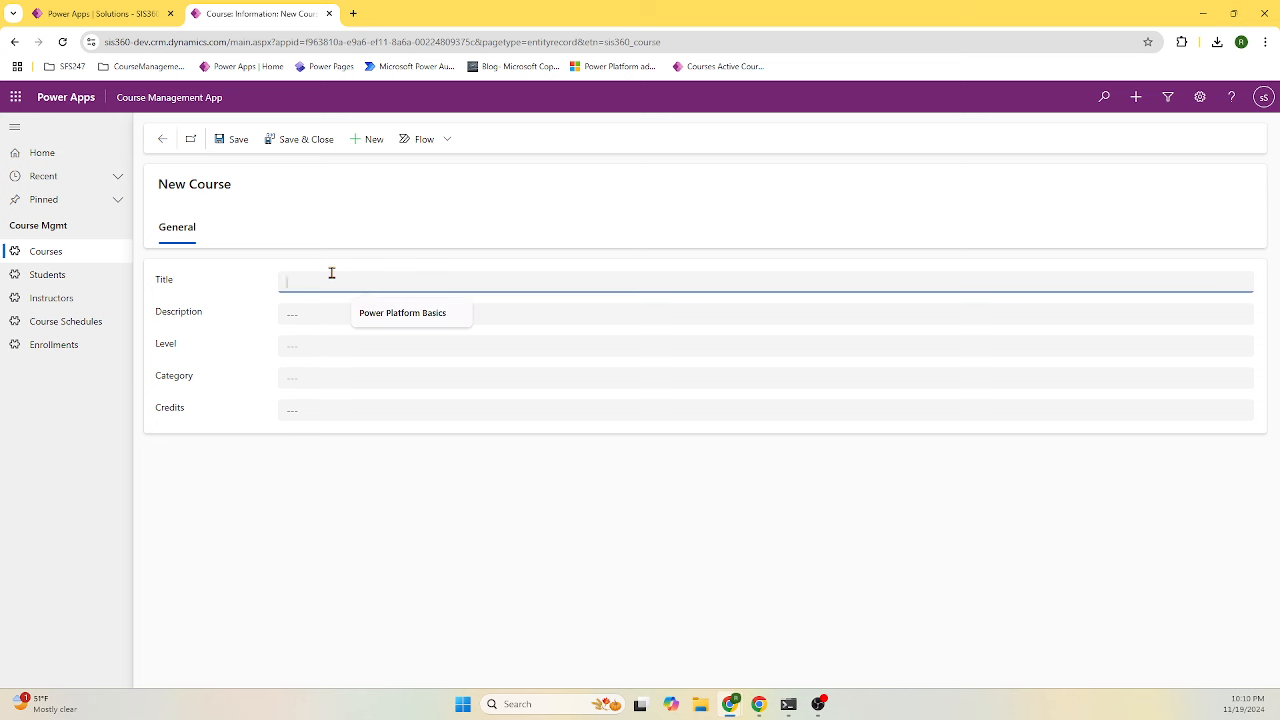
pyautogui.click(403, 312)
pyautogui.moveTo(401, 284); pyautogui.dragTo(195, 302)
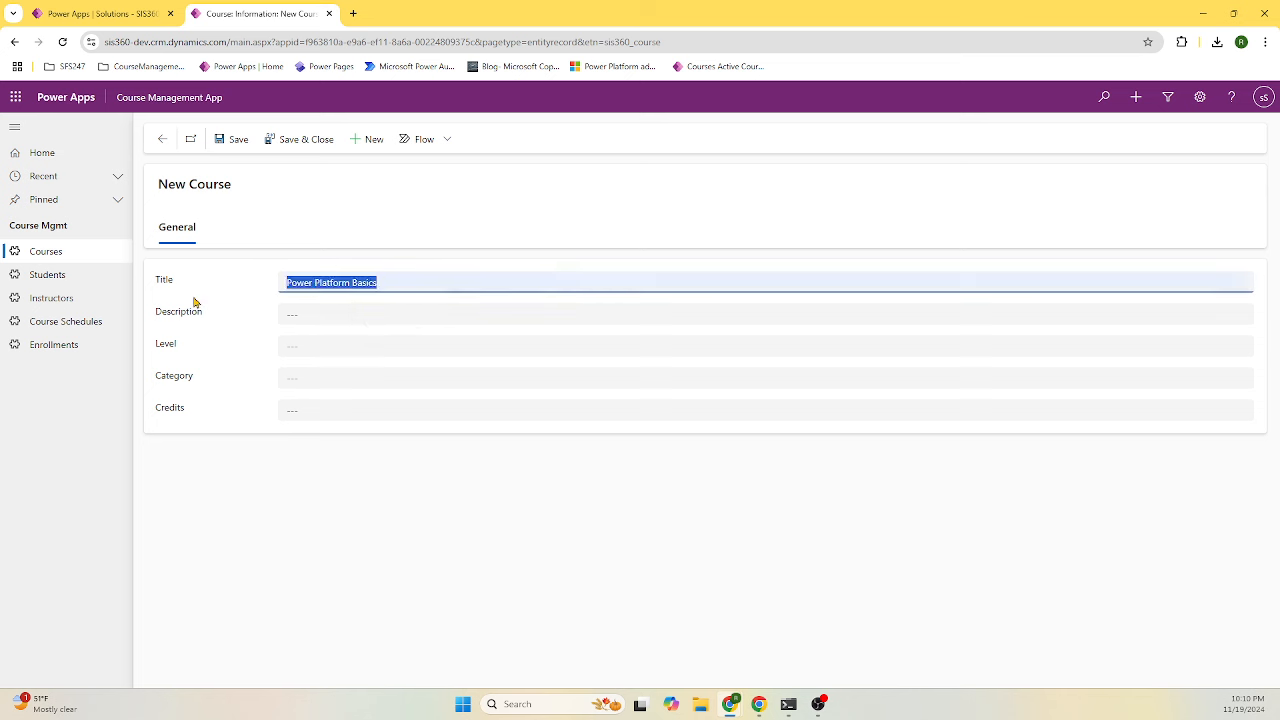
pyautogui.write('Copilot')
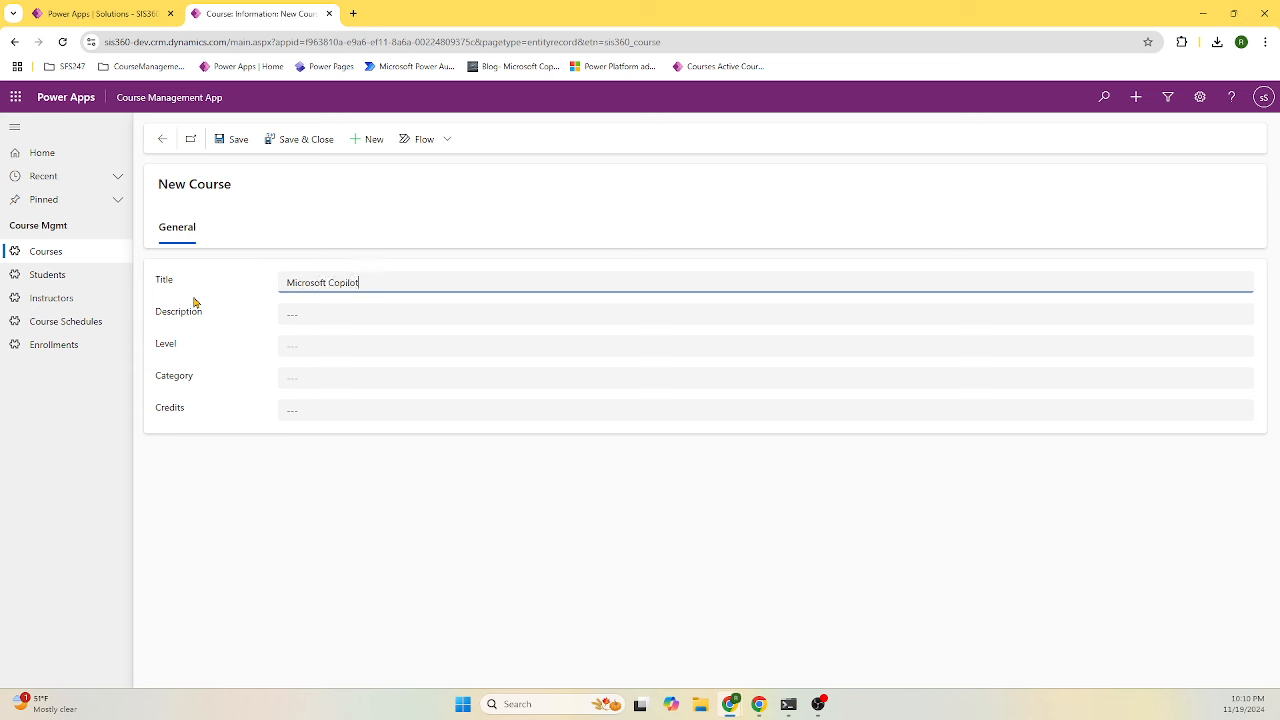
pyautogui.click(367, 318)
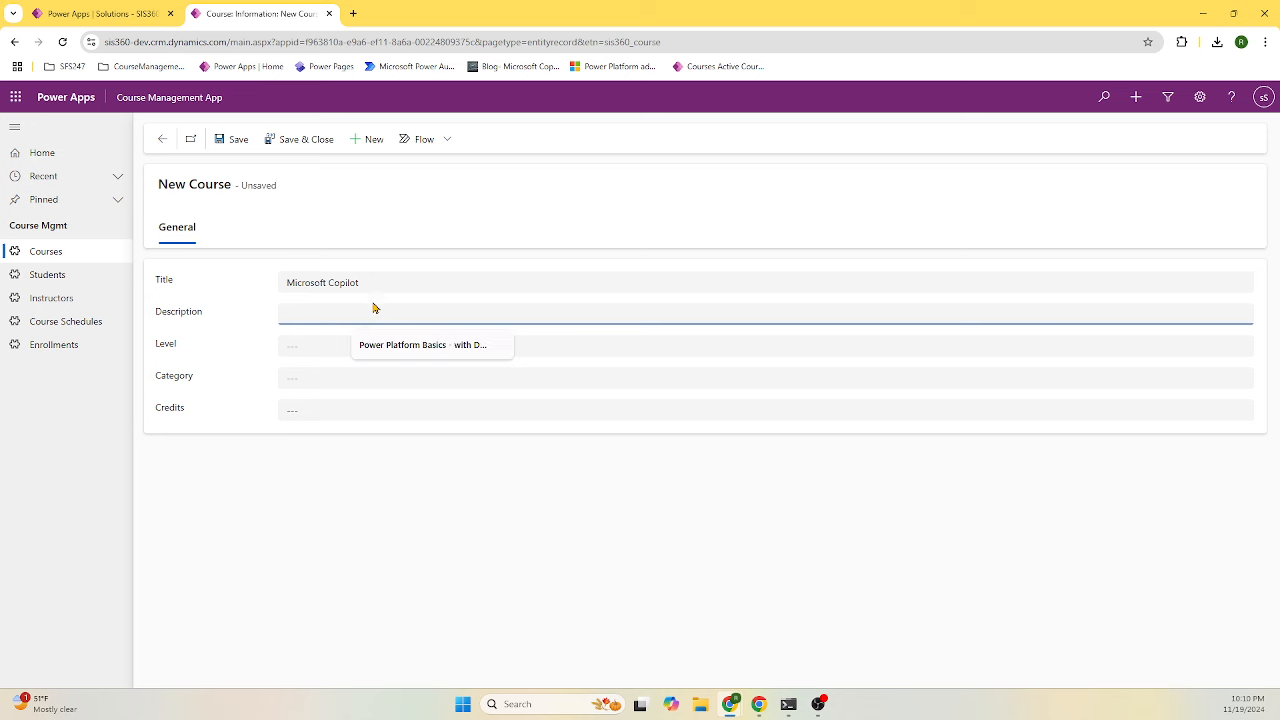
pyautogui.click(377, 283)
pyautogui.hotkey('ctrl', 'c')
pyautogui.click(315, 313)
pyautogui.hotkey('ctrl', 'v')
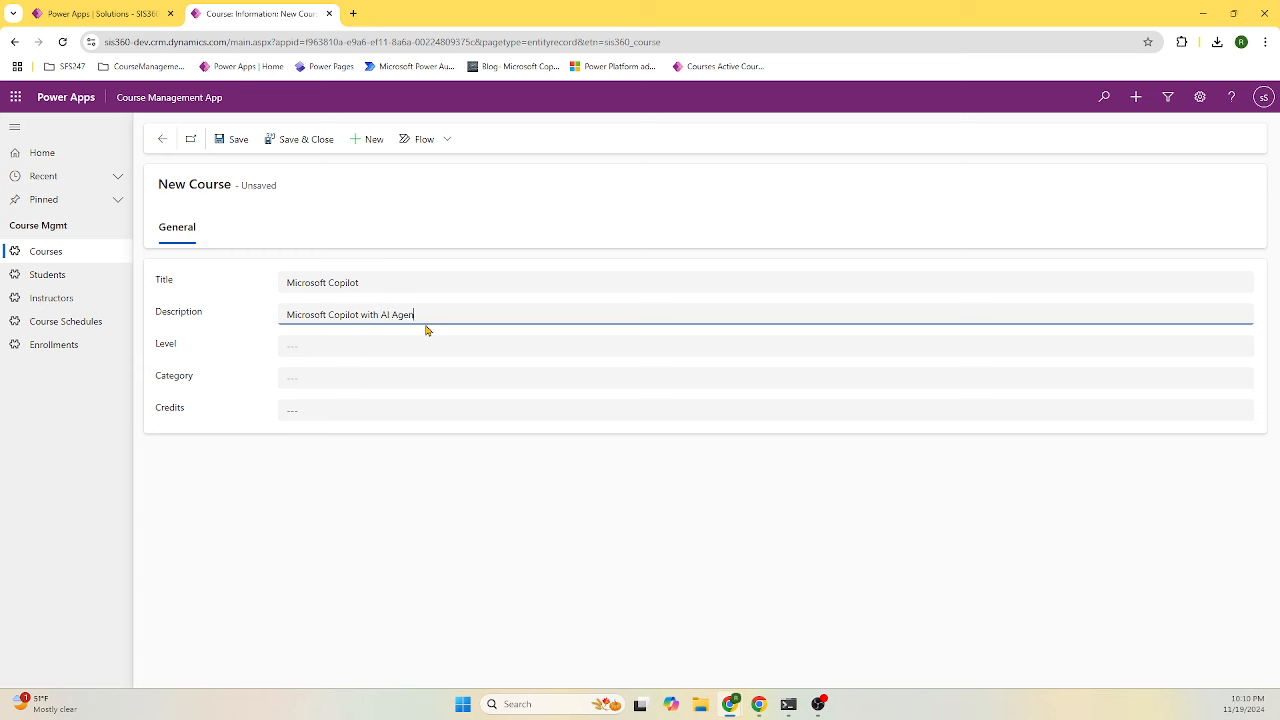
# - Set Level Advanced, Category Technology and Credits 10, then save the course
pyautogui.click(388, 340)
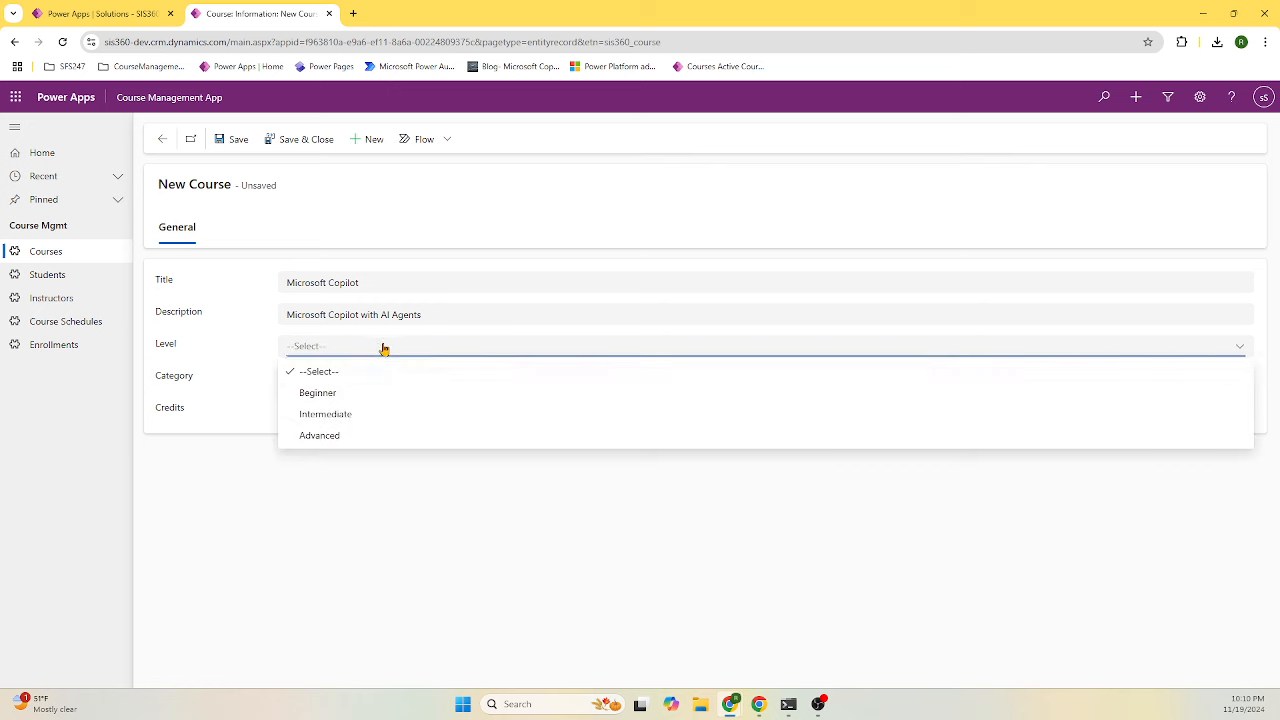
pyautogui.click(357, 435)
pyautogui.click(350, 390)
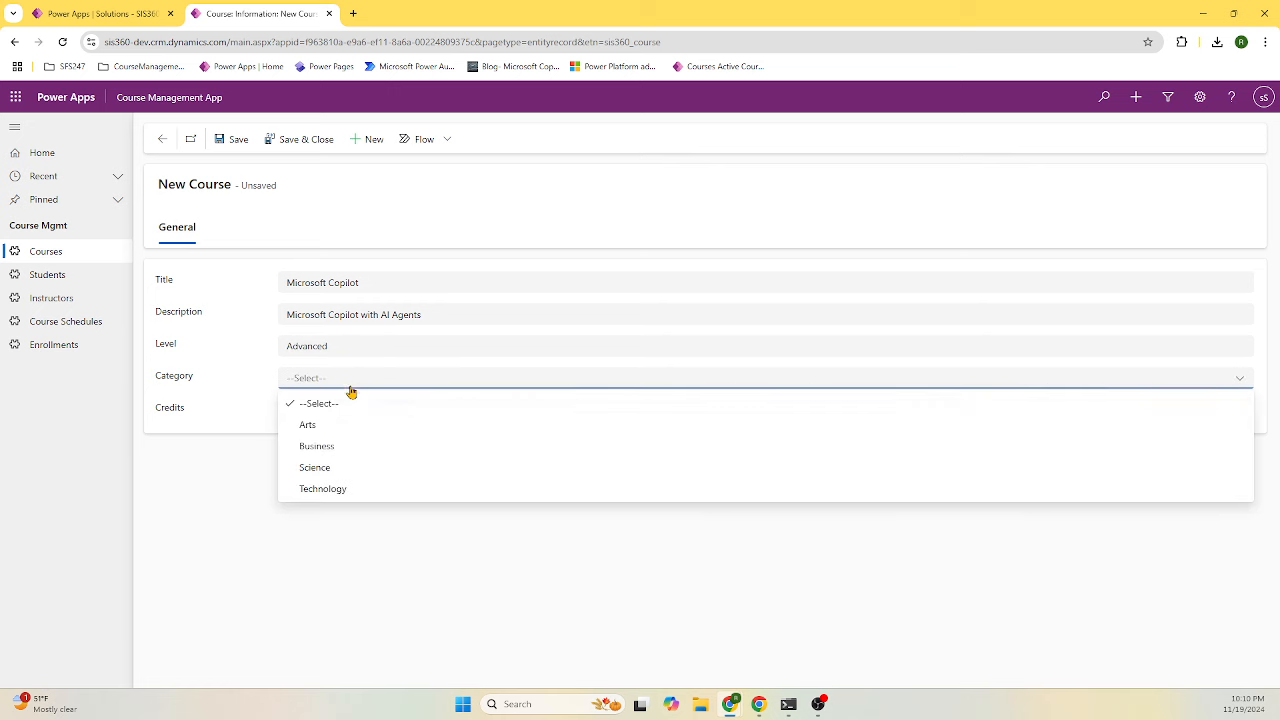
pyautogui.click(337, 490)
pyautogui.click(338, 410)
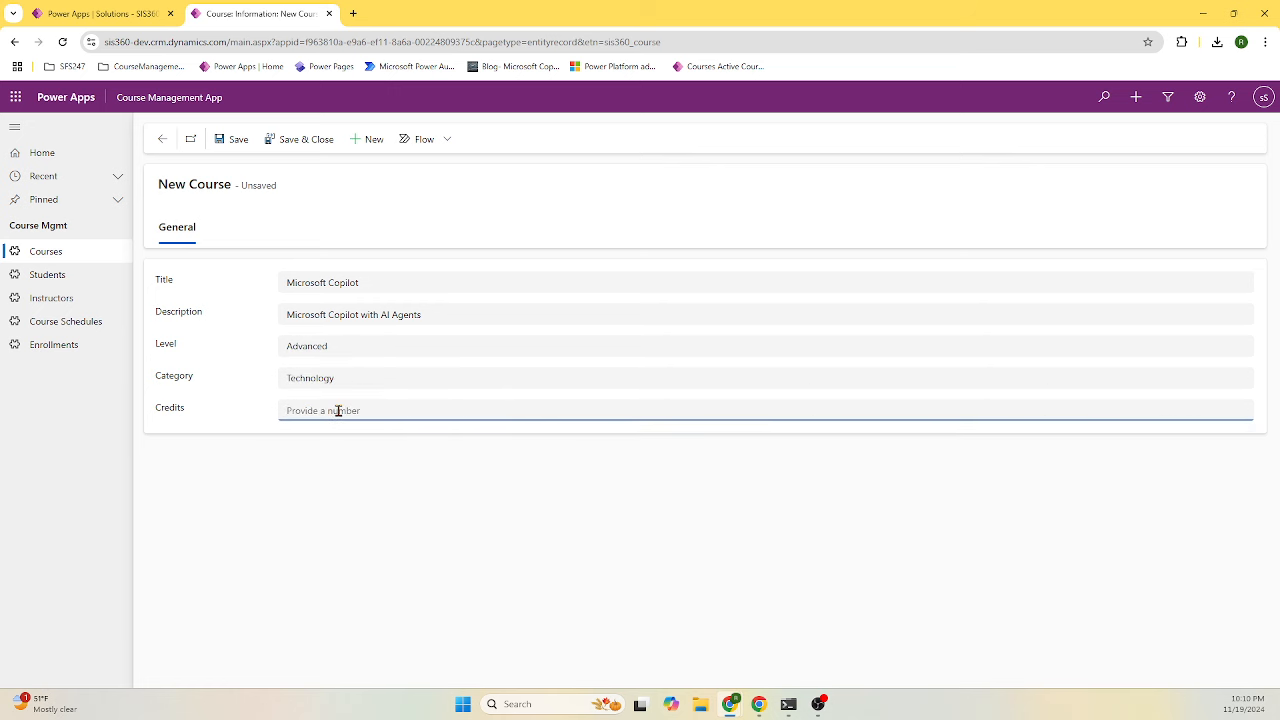
pyautogui.write('10')
pyautogui.click(290, 139)
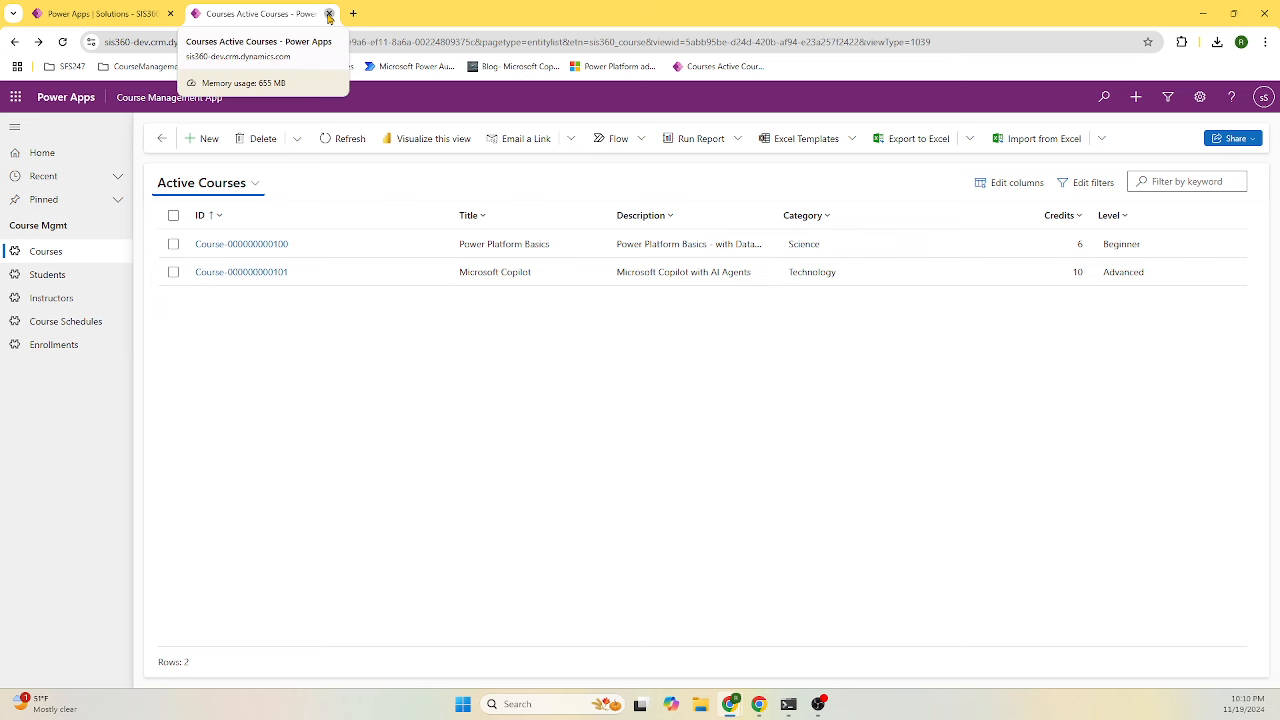
# - Close the running app, reopen SIS360 Solution's Apps, and switch to the SIS360-CourseMgmt-build slides
pyautogui.click(328, 14)
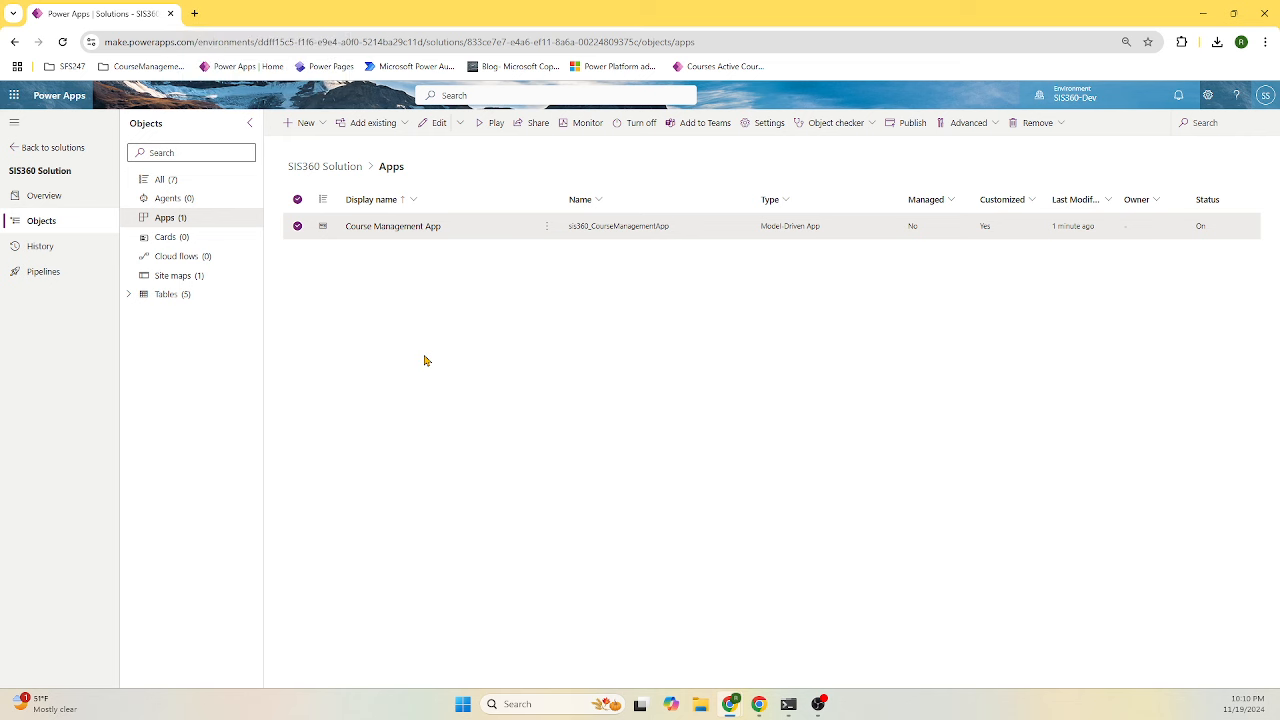
pyautogui.click(49, 147)
pyautogui.click(222, 249)
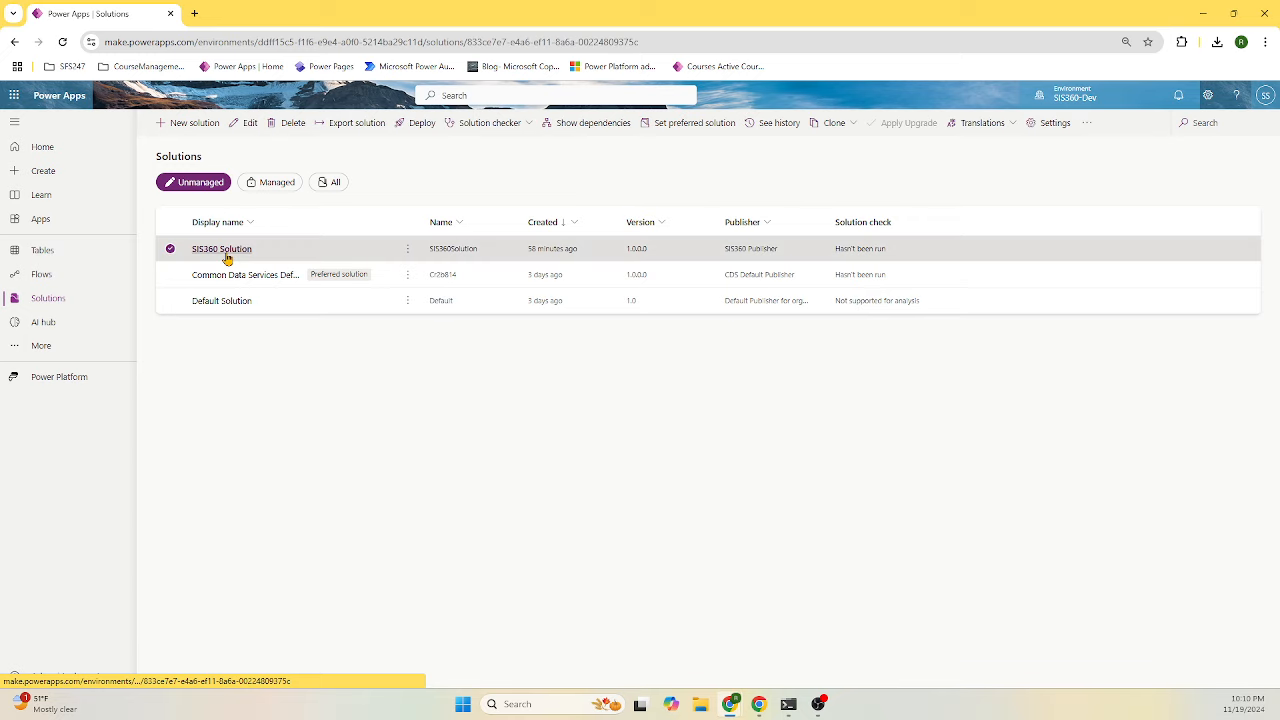
pyautogui.click(178, 222)
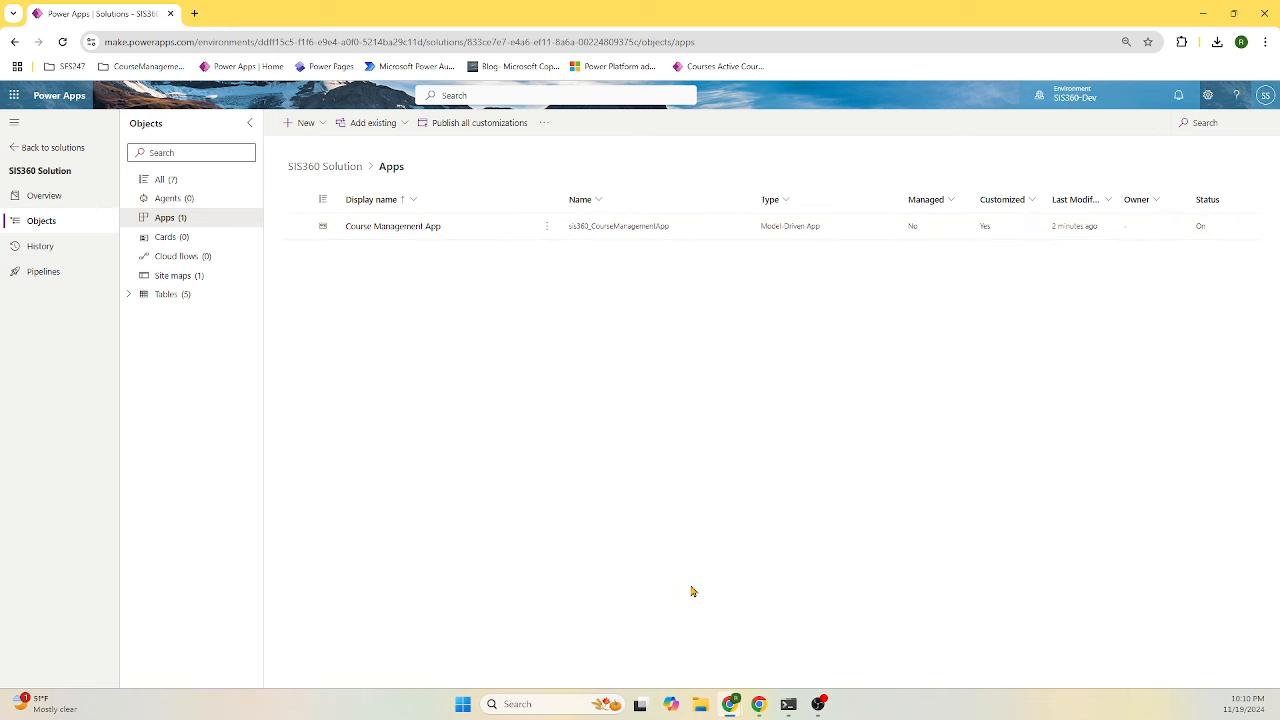
pyautogui.moveTo(761, 706)
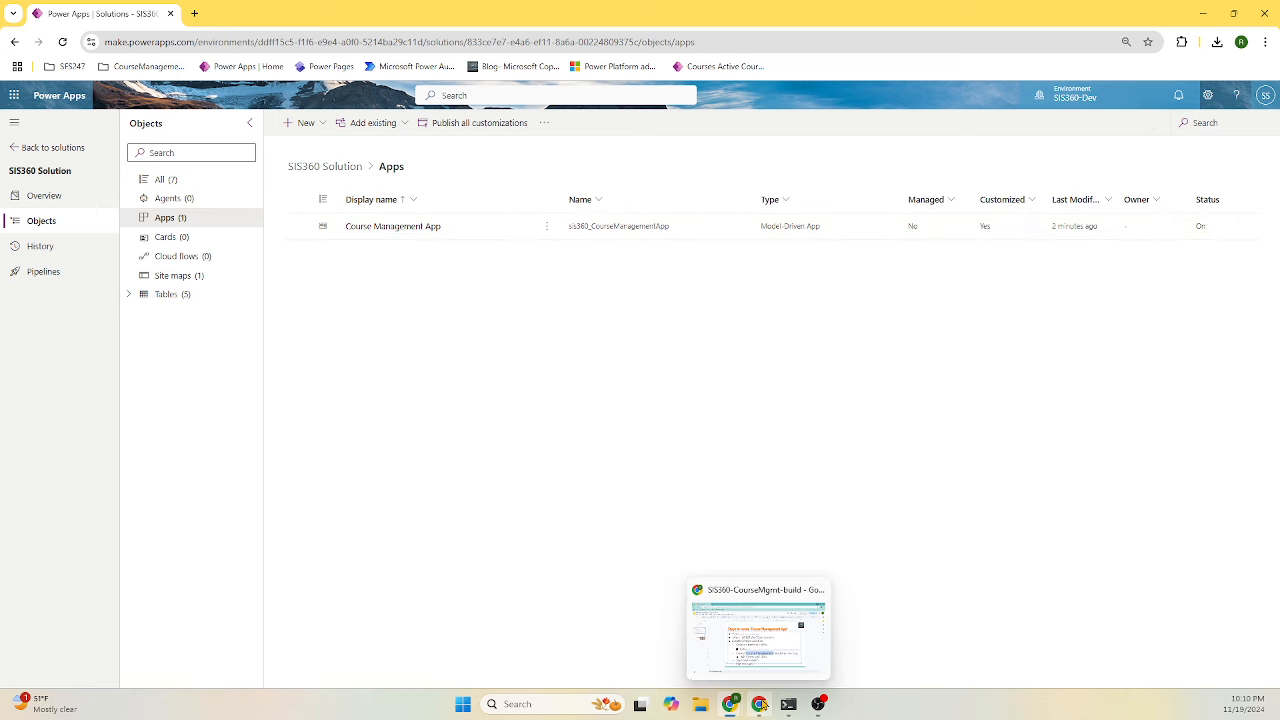
pyautogui.click(761, 668)
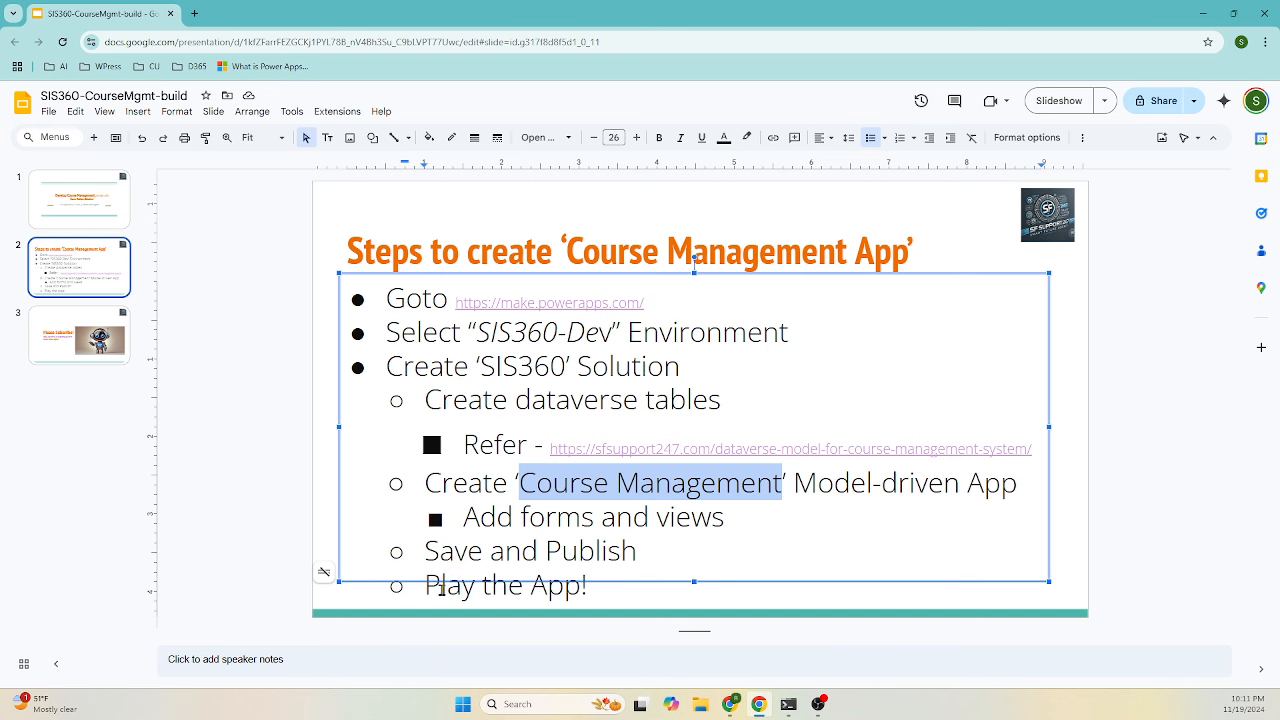
# - Bring the presentation back to the front and show slide 3, 'Please Subscribe!'
pyautogui.click(1203, 13)
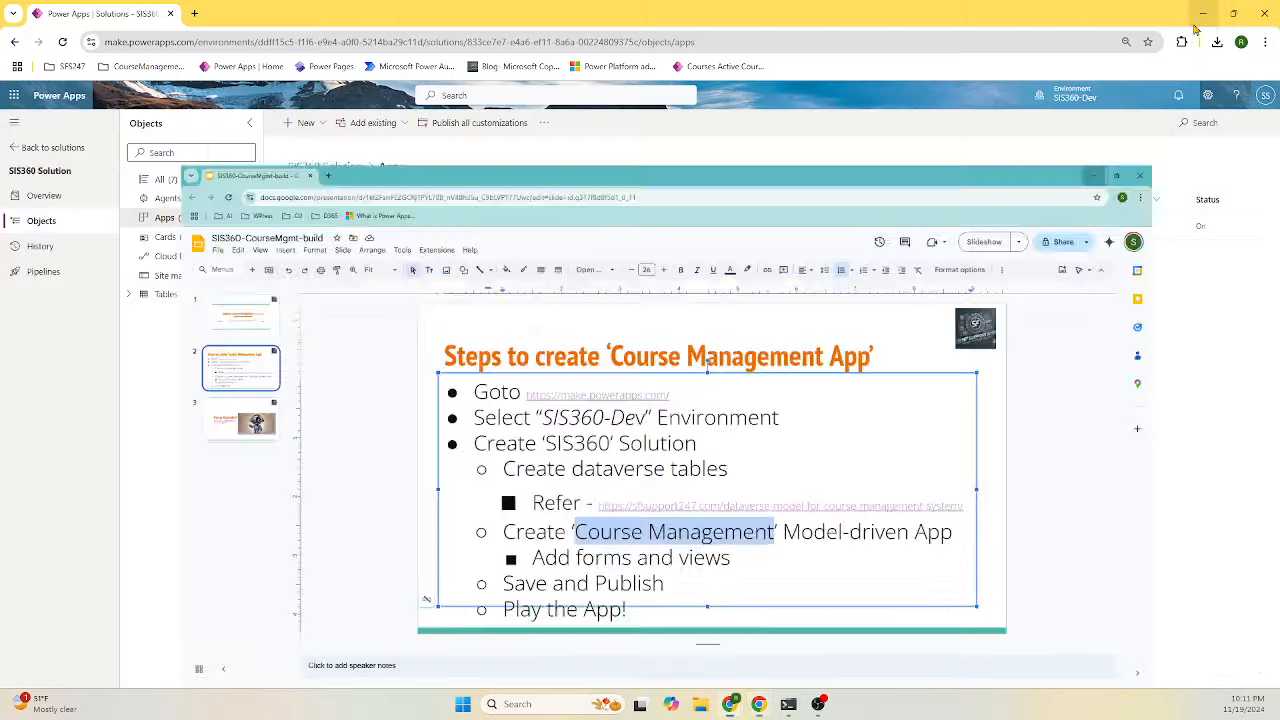
pyautogui.click(522, 231)
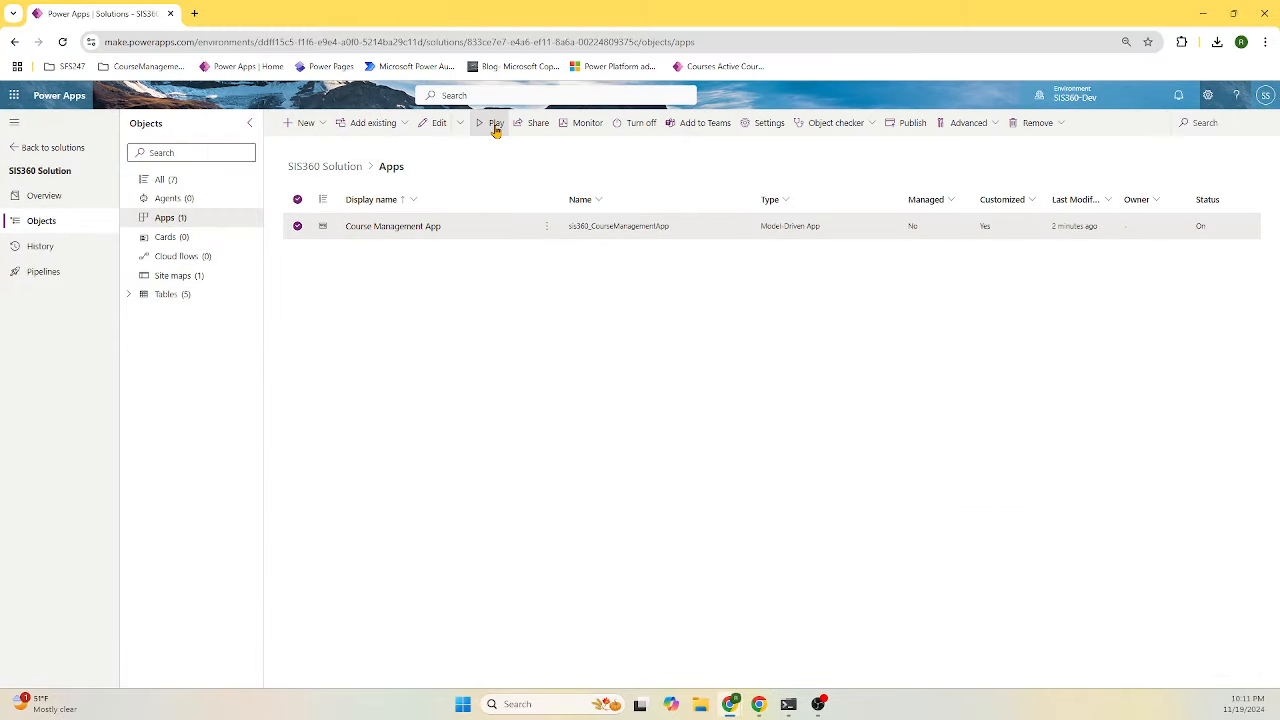
pyautogui.click(1200, 12)
pyautogui.moveTo(730, 704)
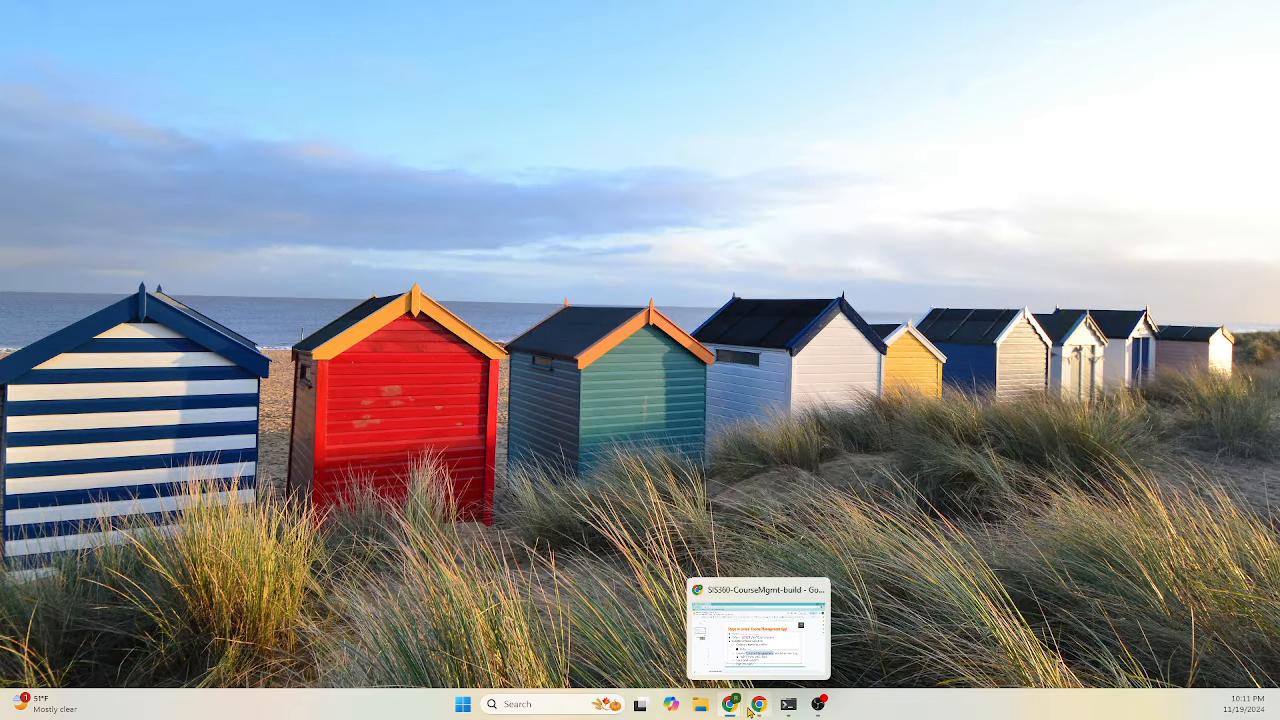
pyautogui.click(748, 705)
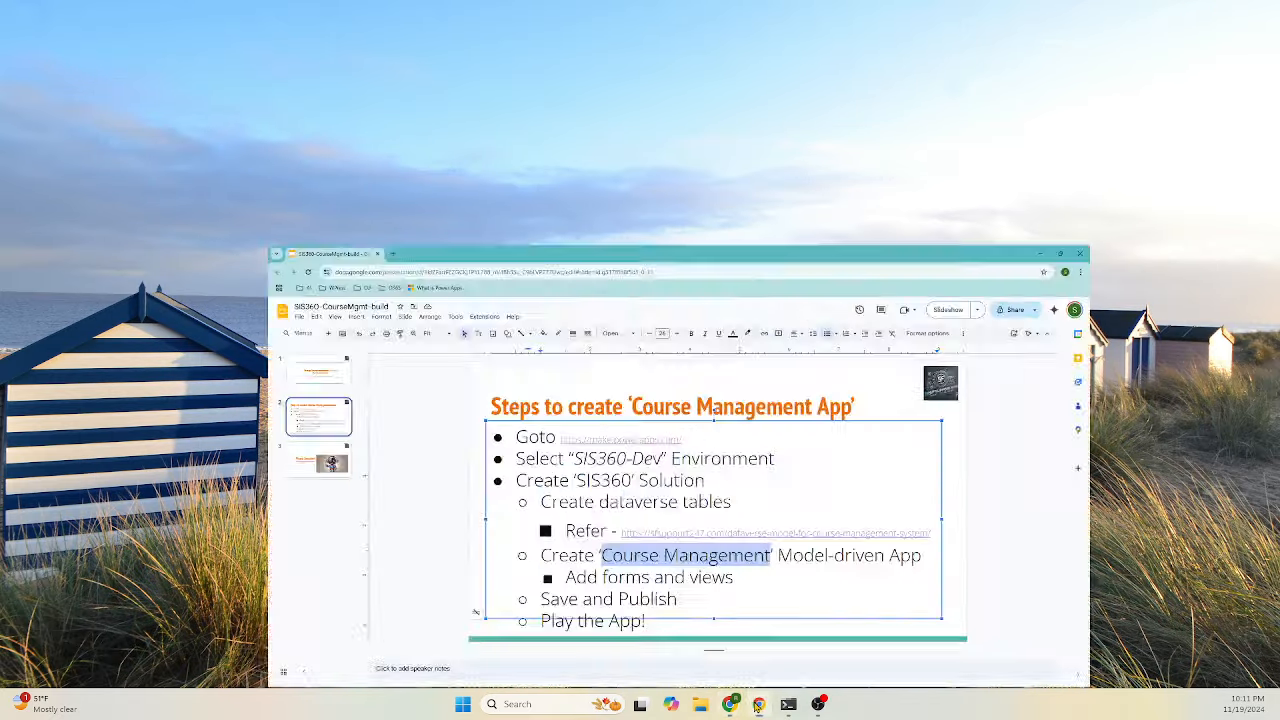
pyautogui.click(64, 358)
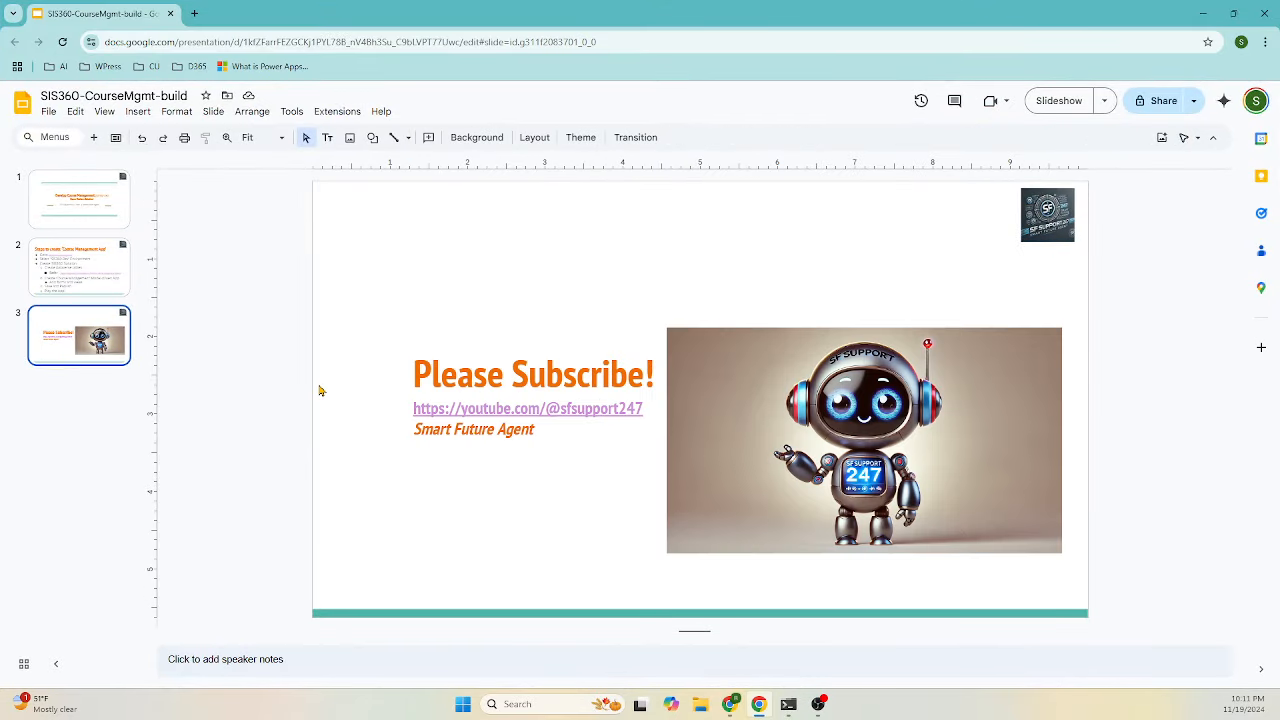